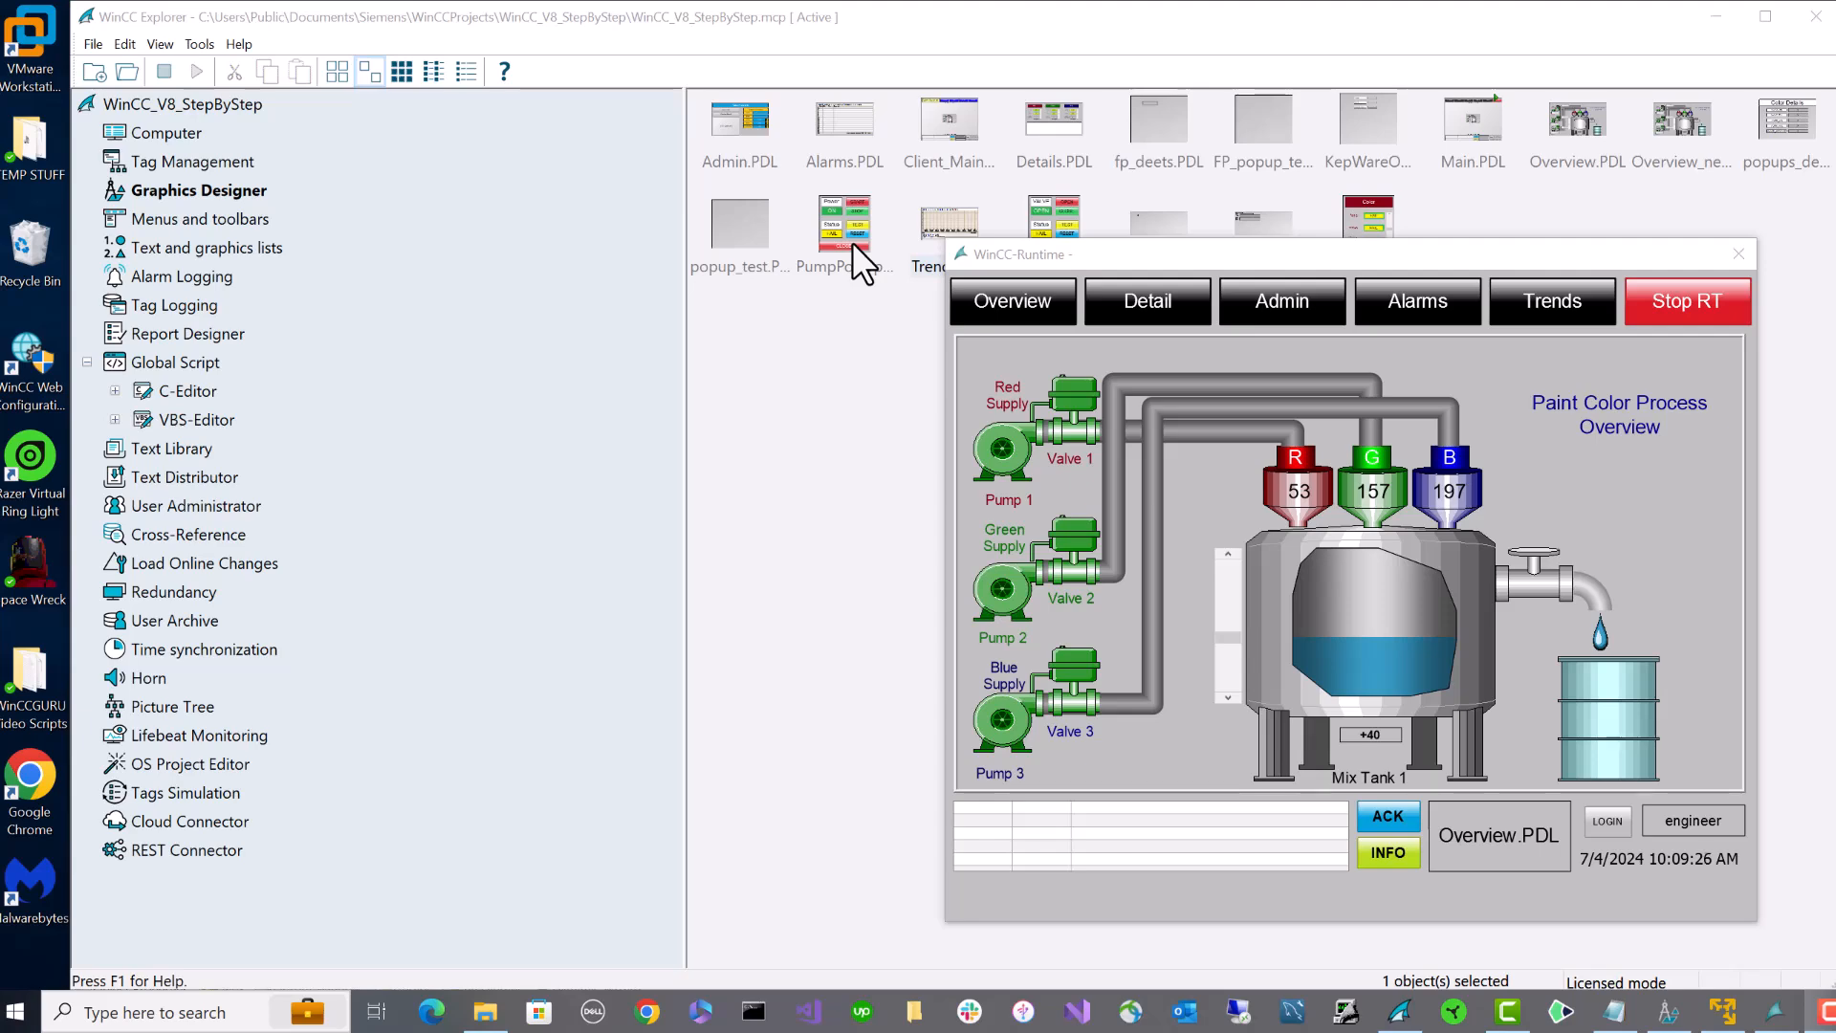
# - Bring the IQCLIENT client virtual machine window to the front from the taskbar
pyautogui.click(1722, 1012)
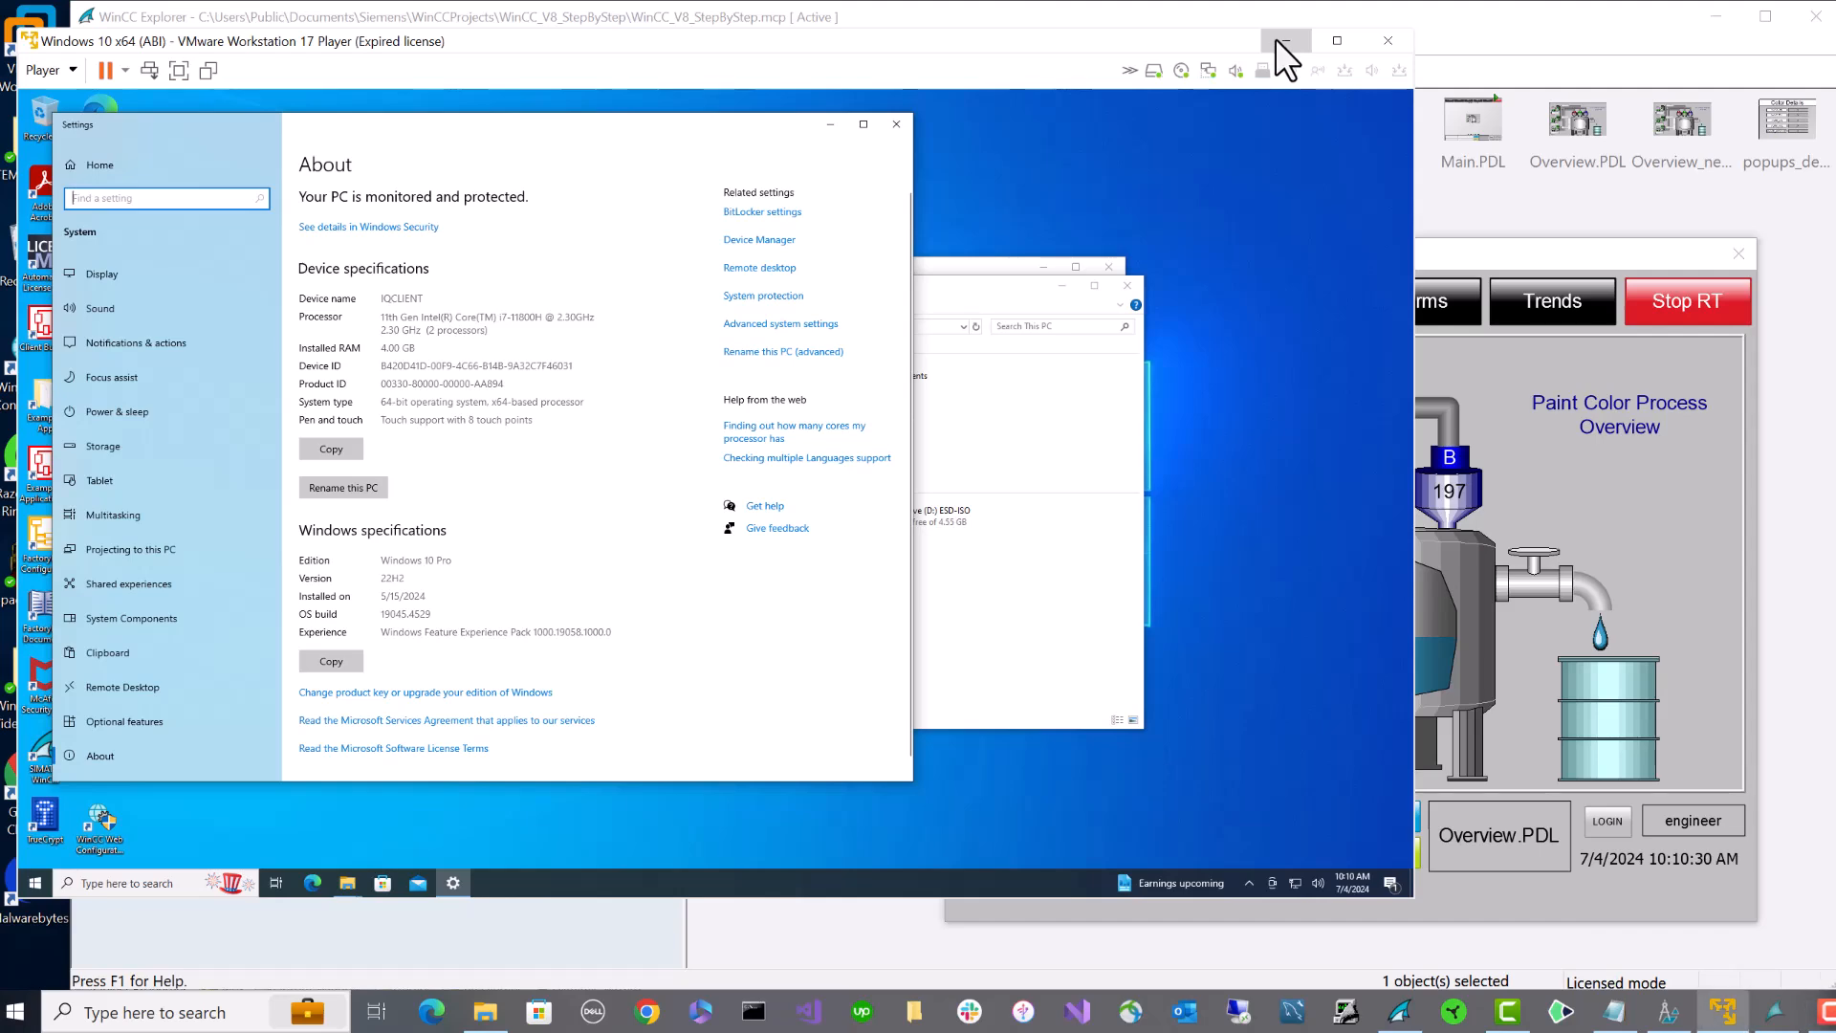
# - Minimize the VMware Player client VM window to reveal WinCC Explorer and the runtime
pyautogui.click(1281, 40)
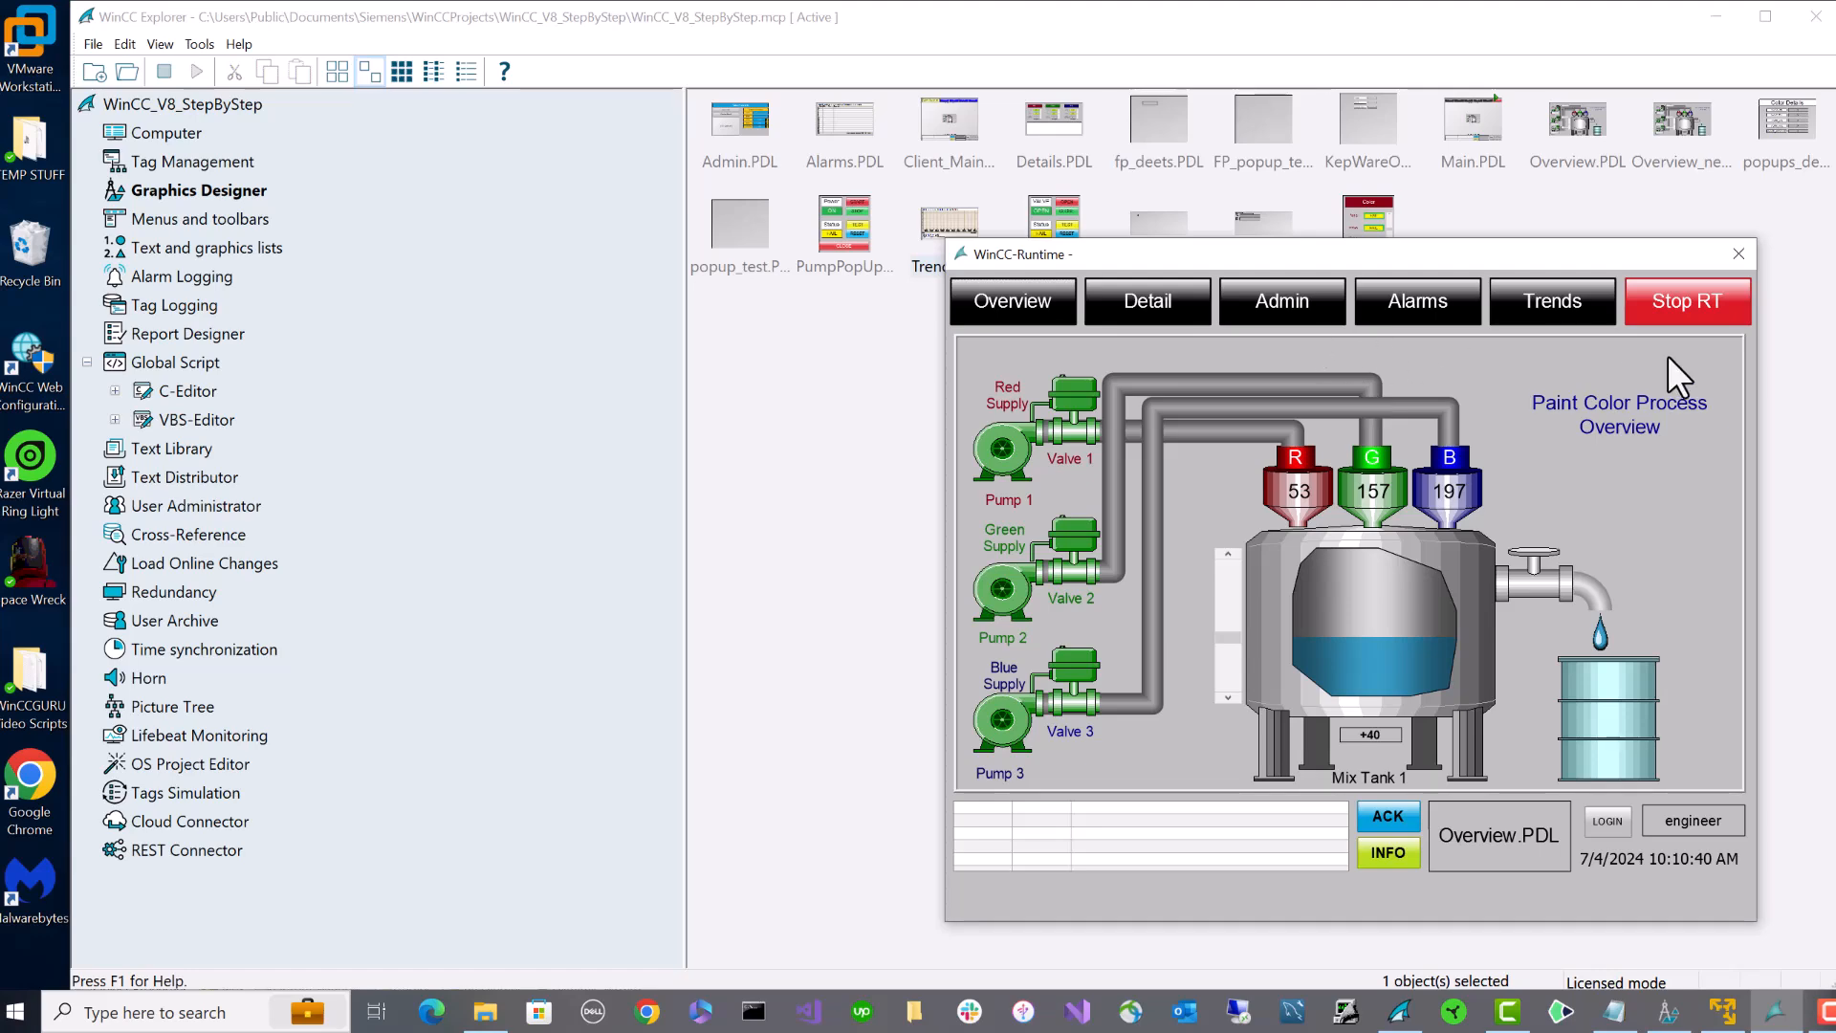
# - Stop the Paint Color Process runtime and return to WinCC Explorer's picture list
pyautogui.click(1685, 304)
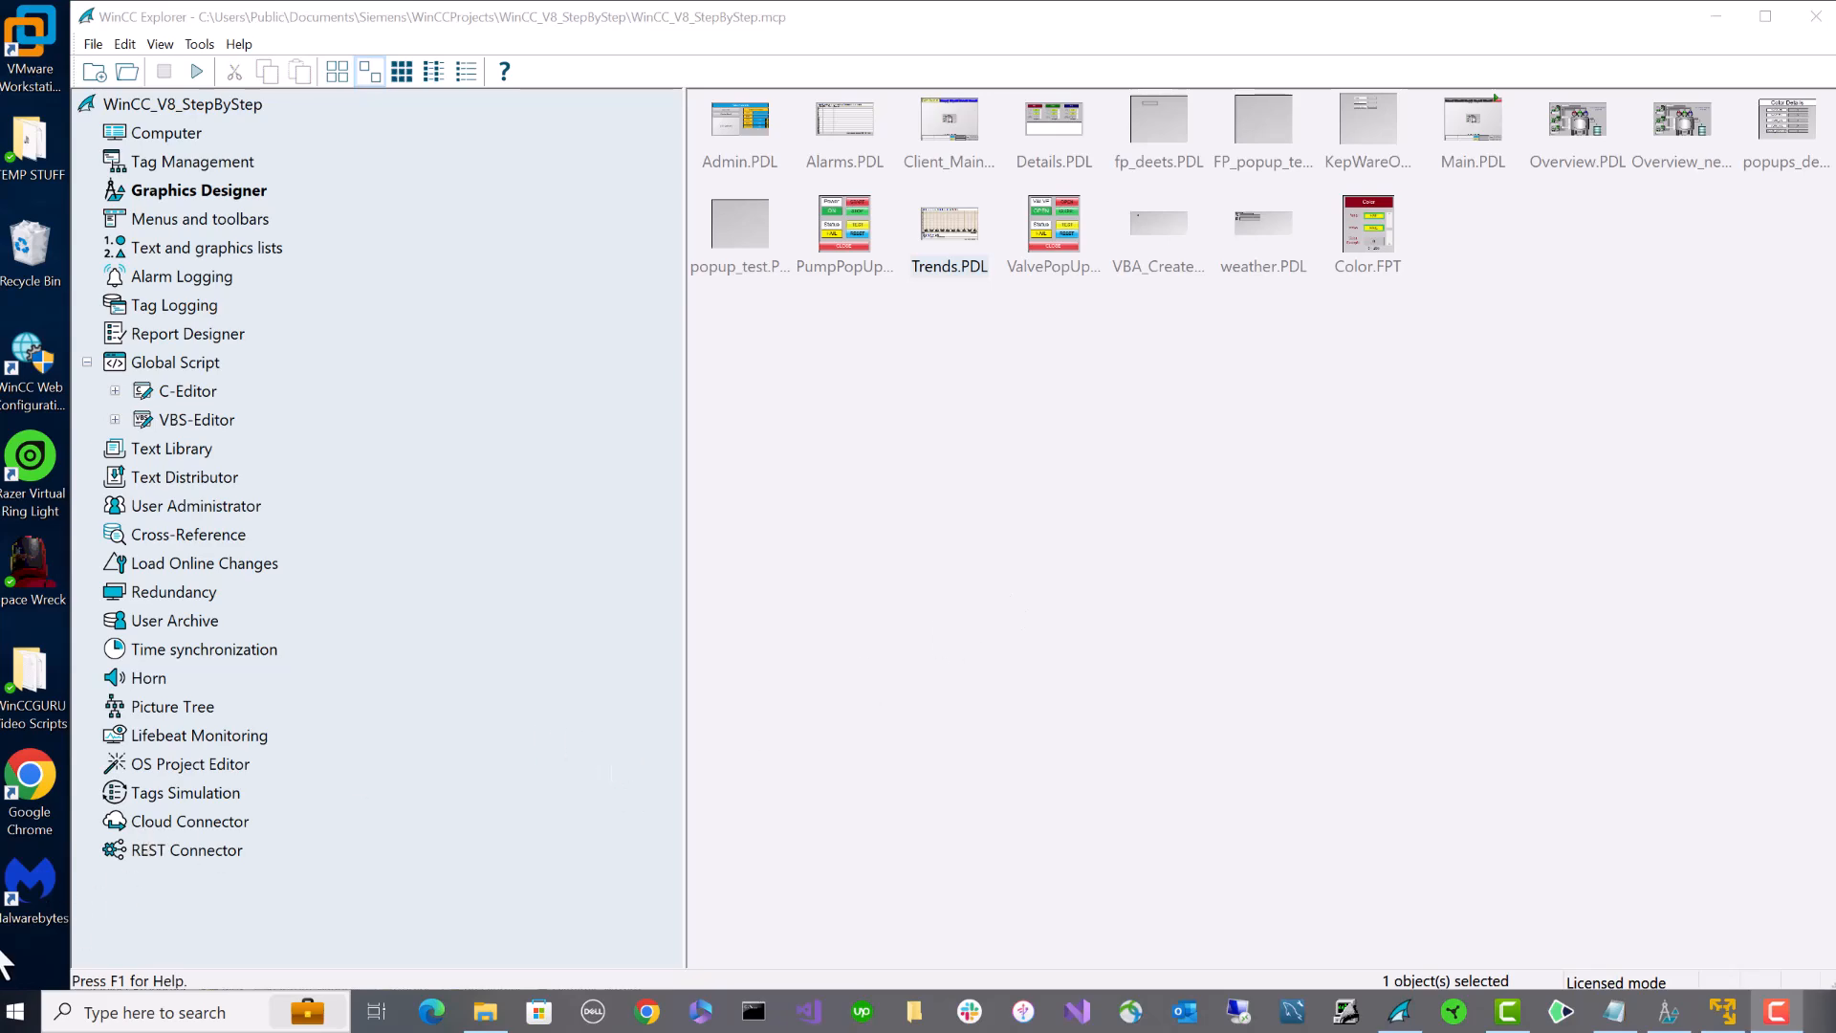
pyautogui.click(13, 1016)
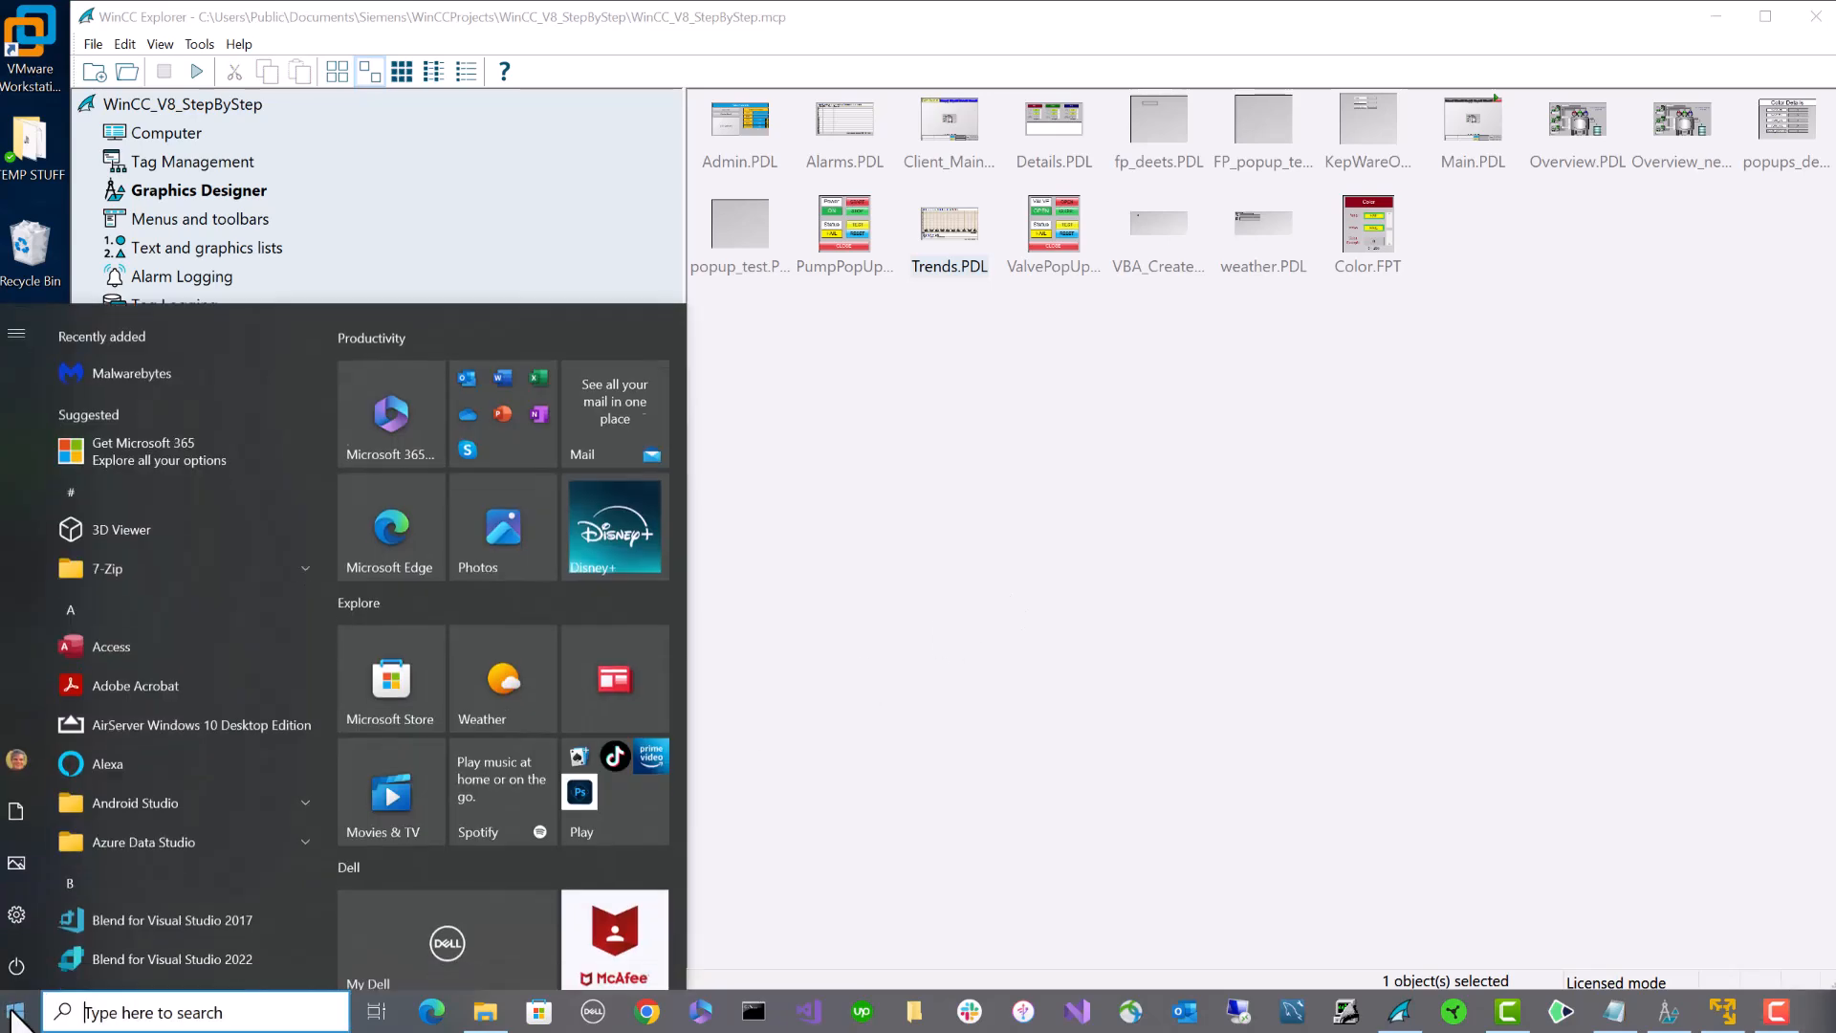
pyautogui.moveTo(16, 770)
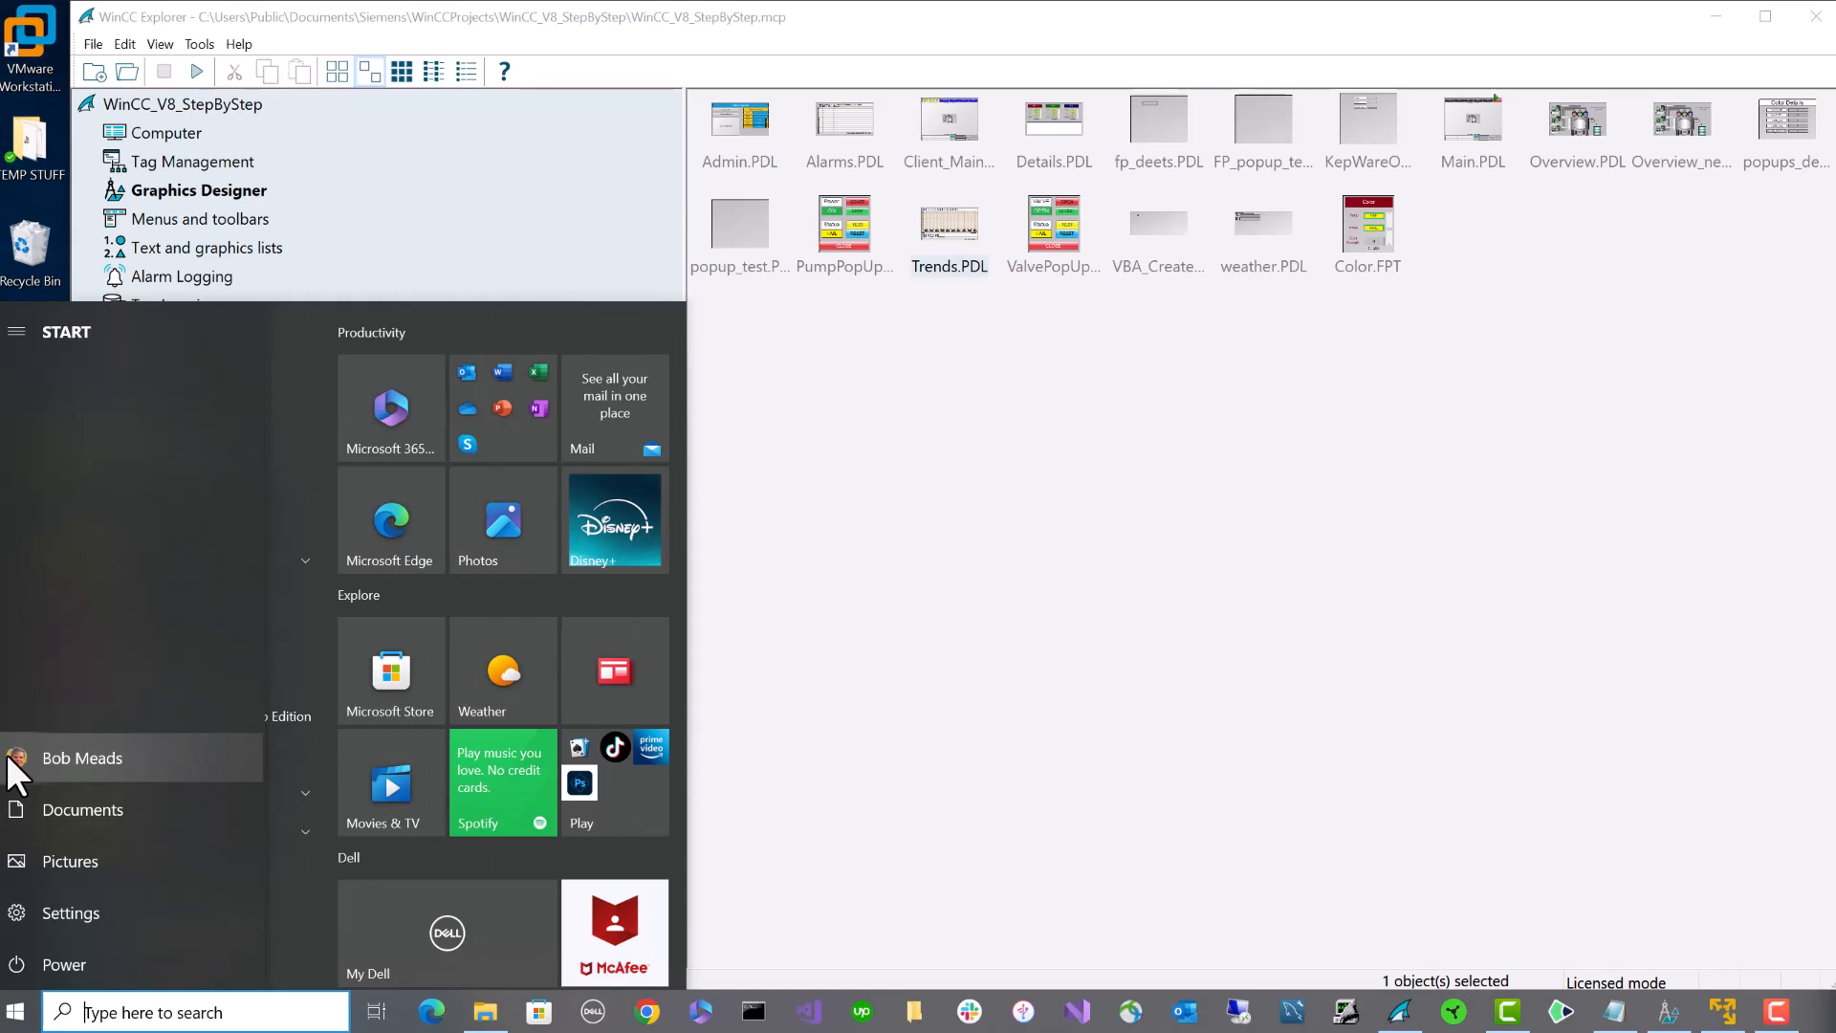
pyautogui.click(915, 669)
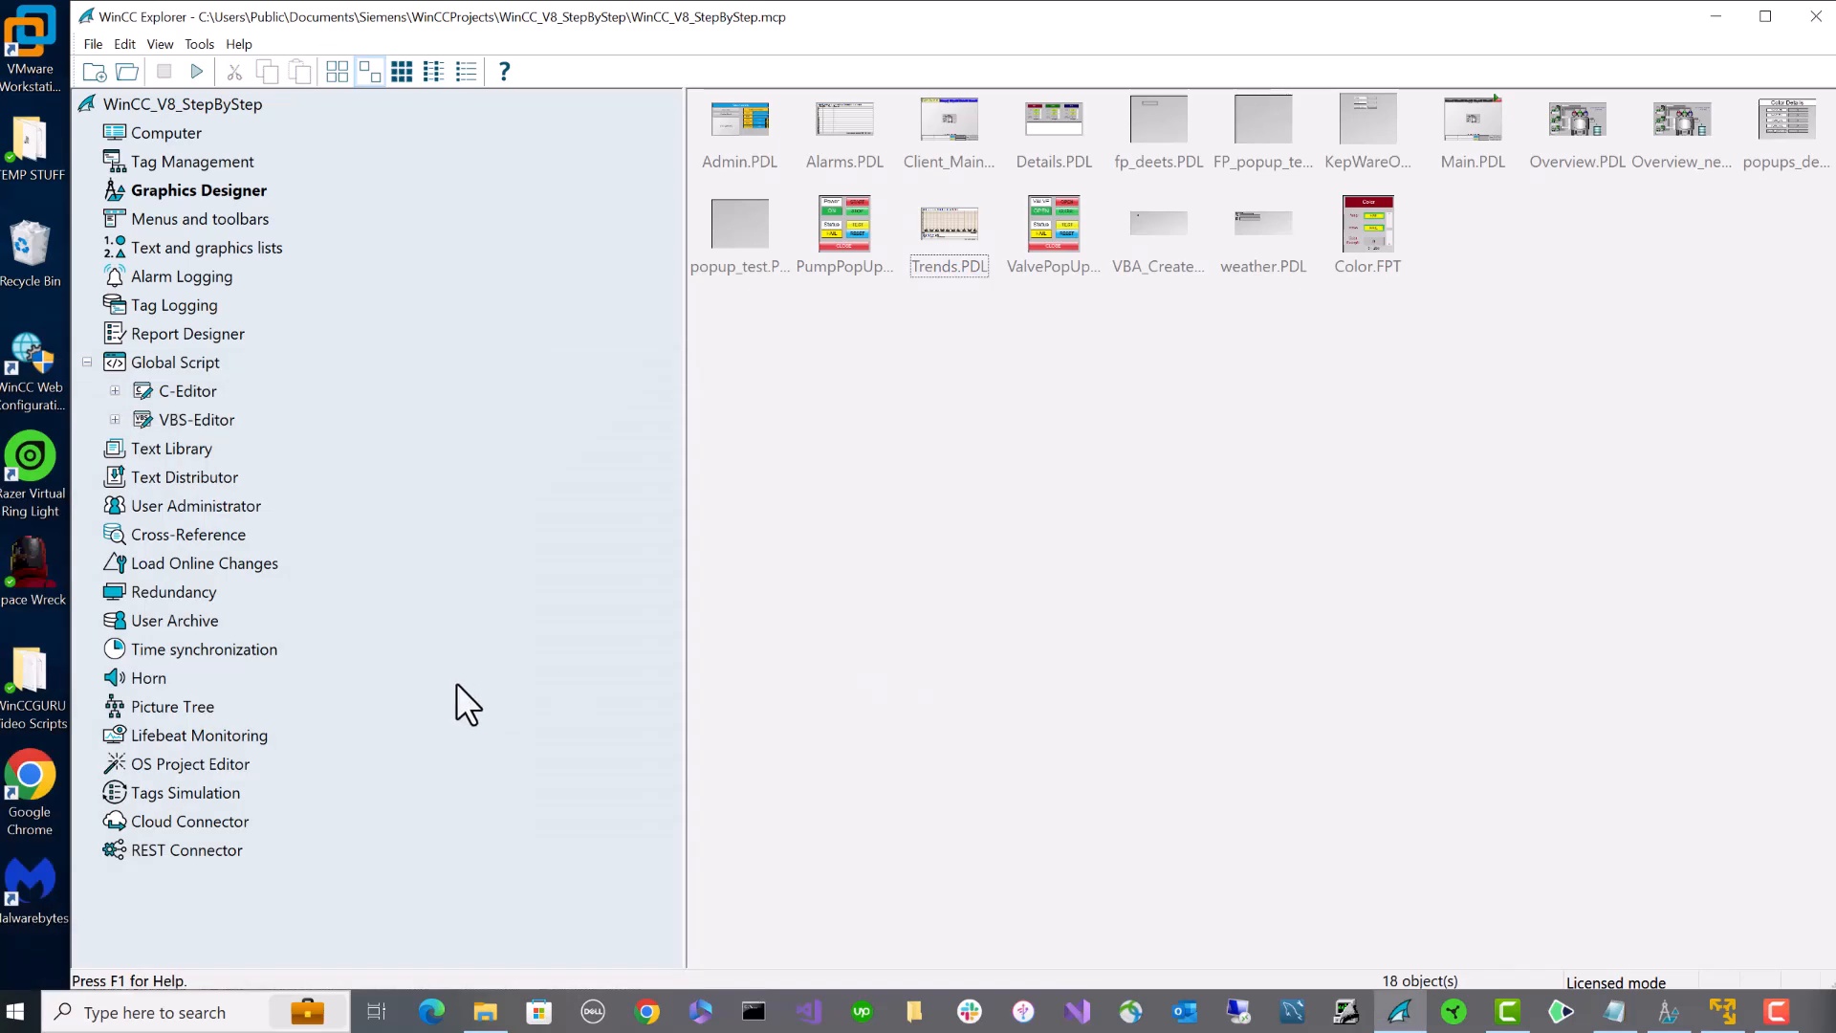
# - Launch Computer Management via Control Panel's System and Security Administrative Tools
pyautogui.click(175, 1012)
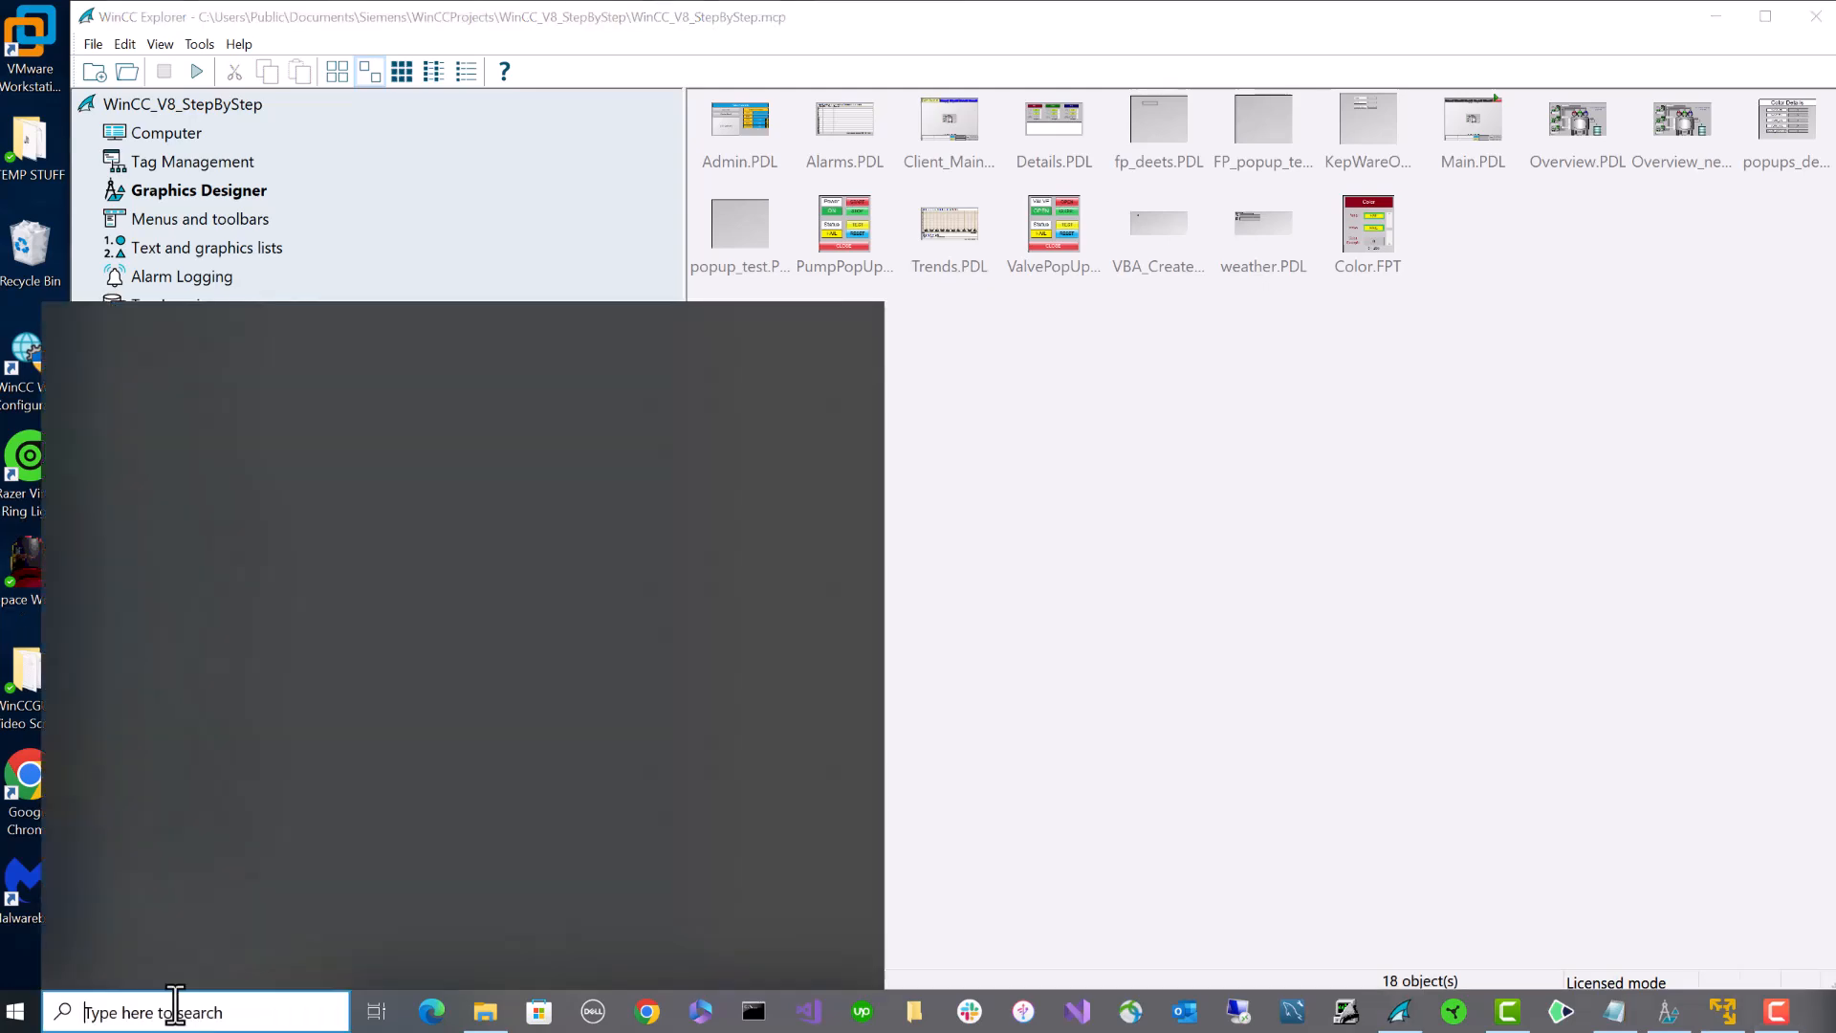
pyautogui.write('contr')
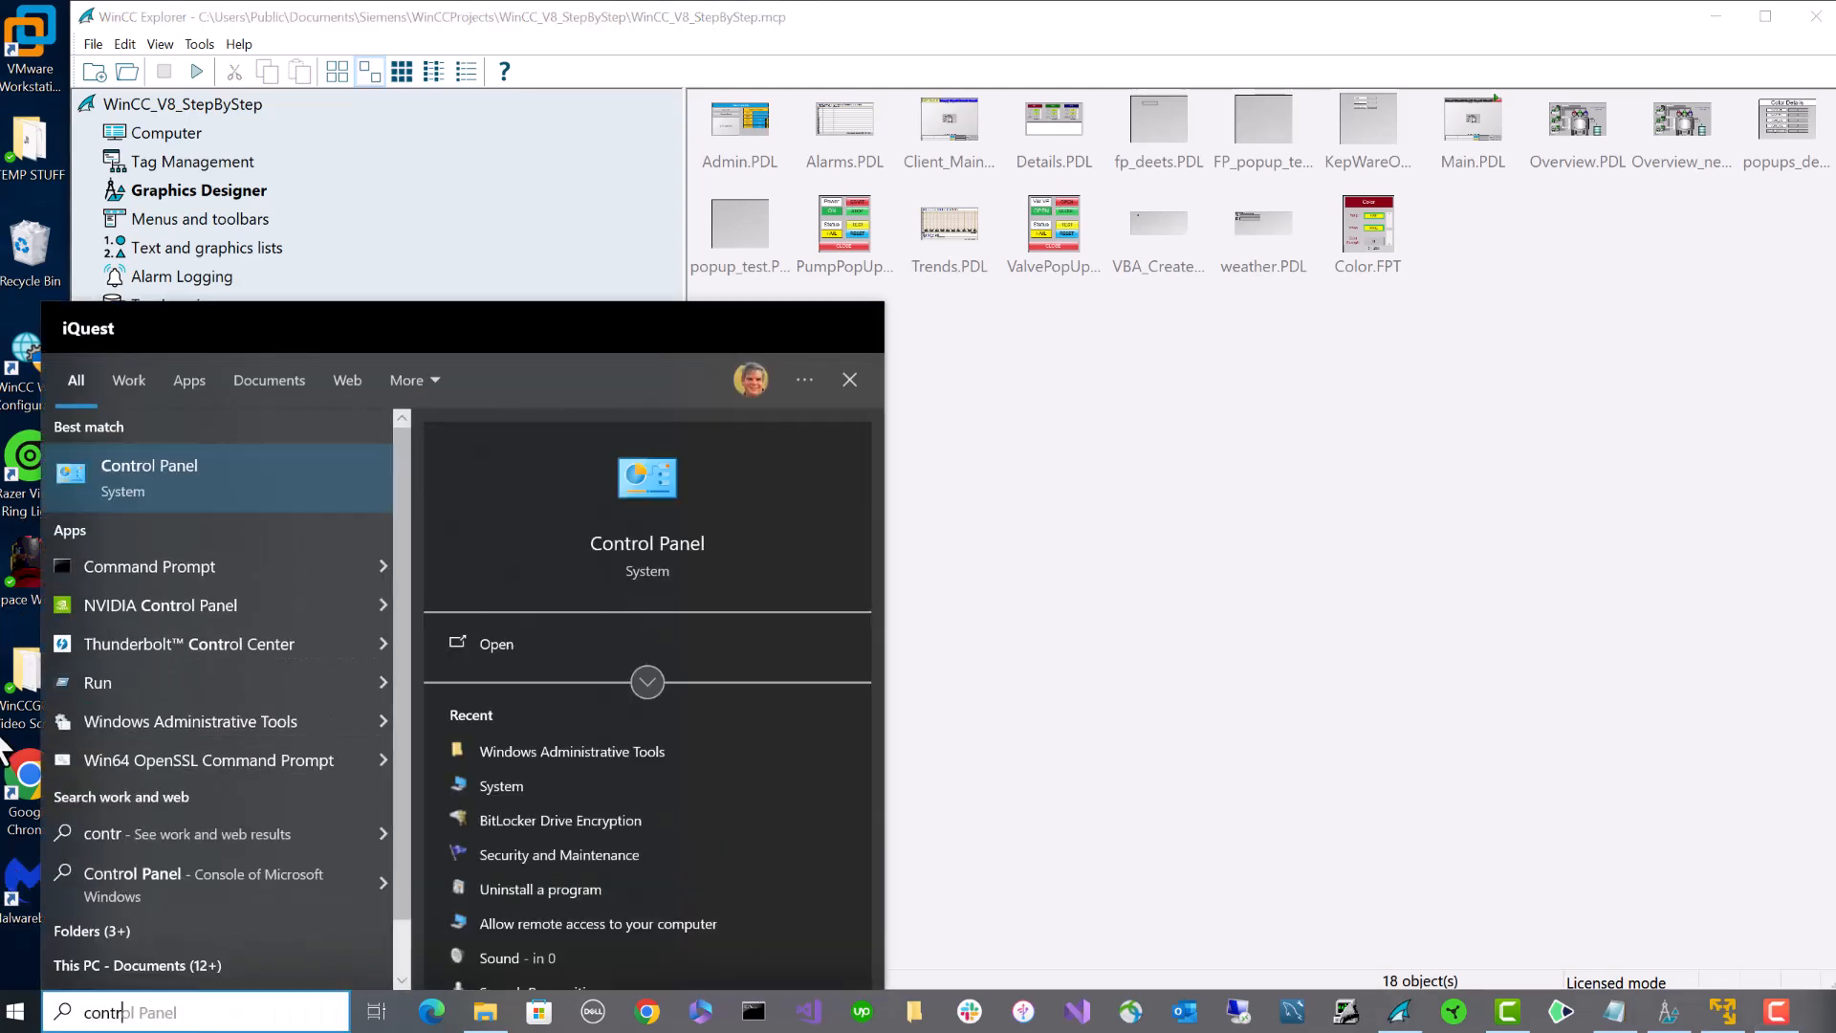
pyautogui.click(107, 463)
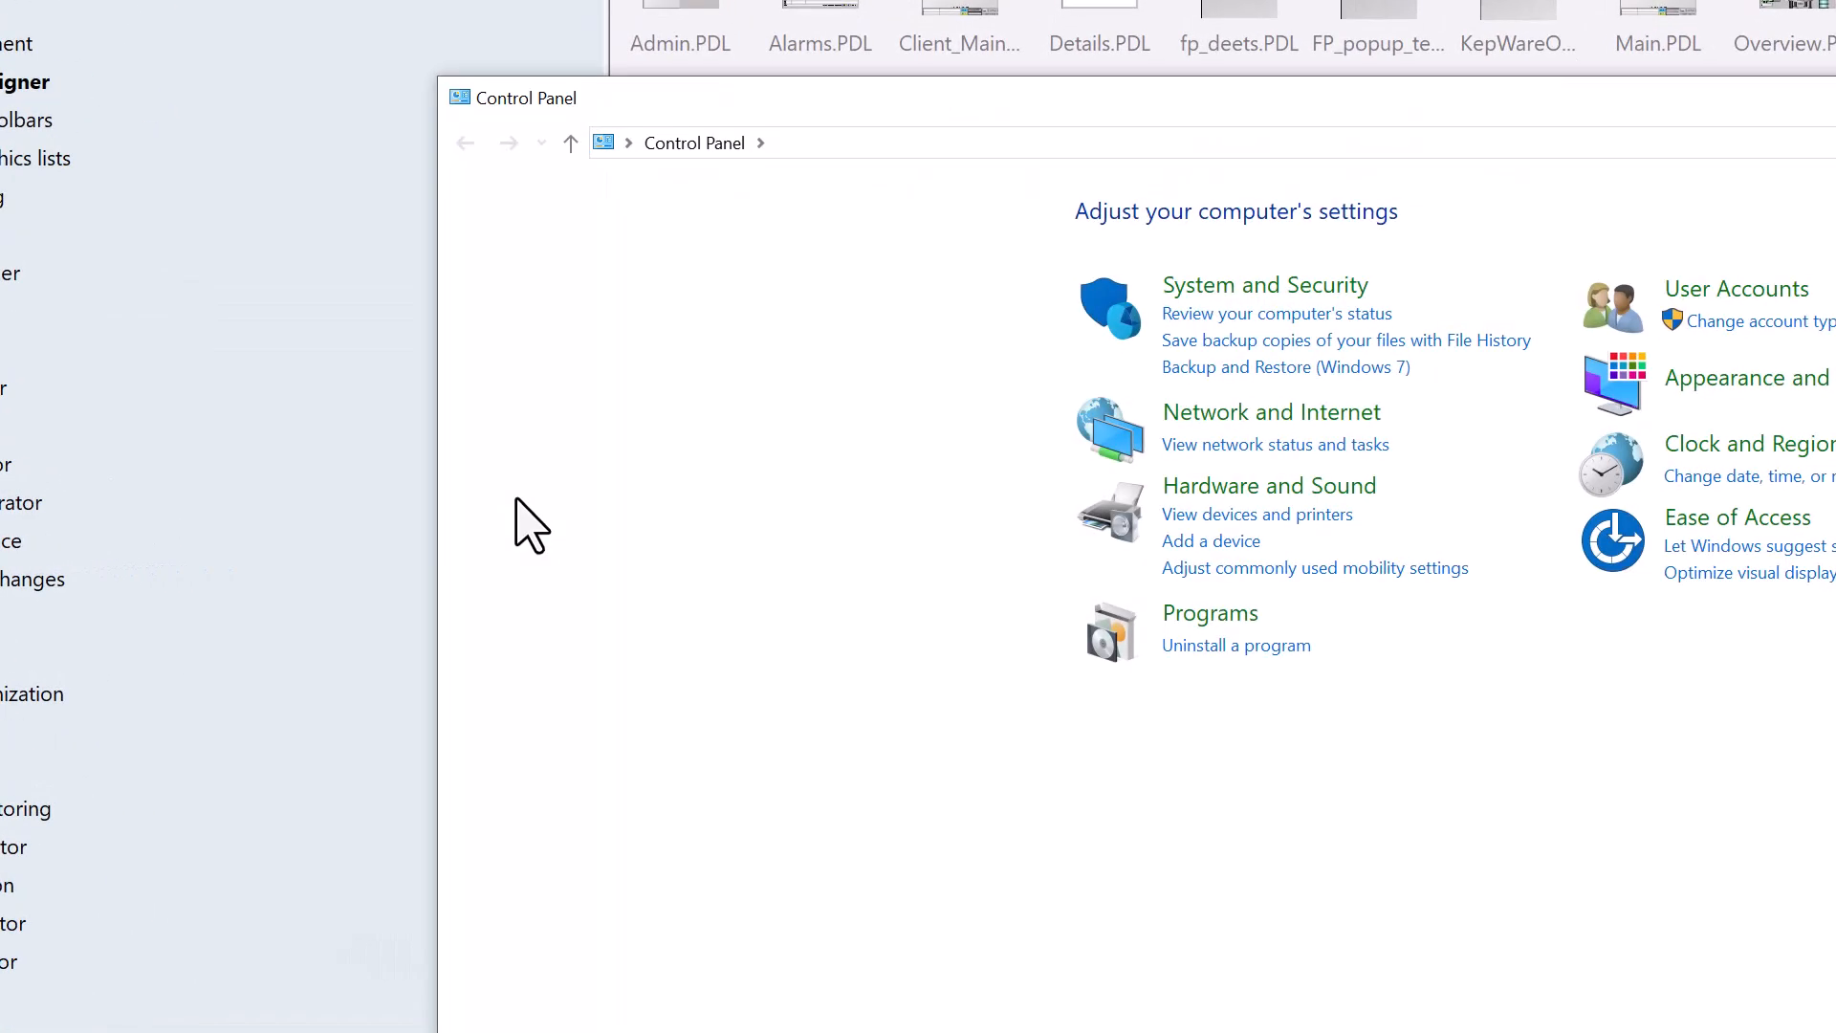
pyautogui.moveTo(1090, 91); pyautogui.dragTo(493, 52)
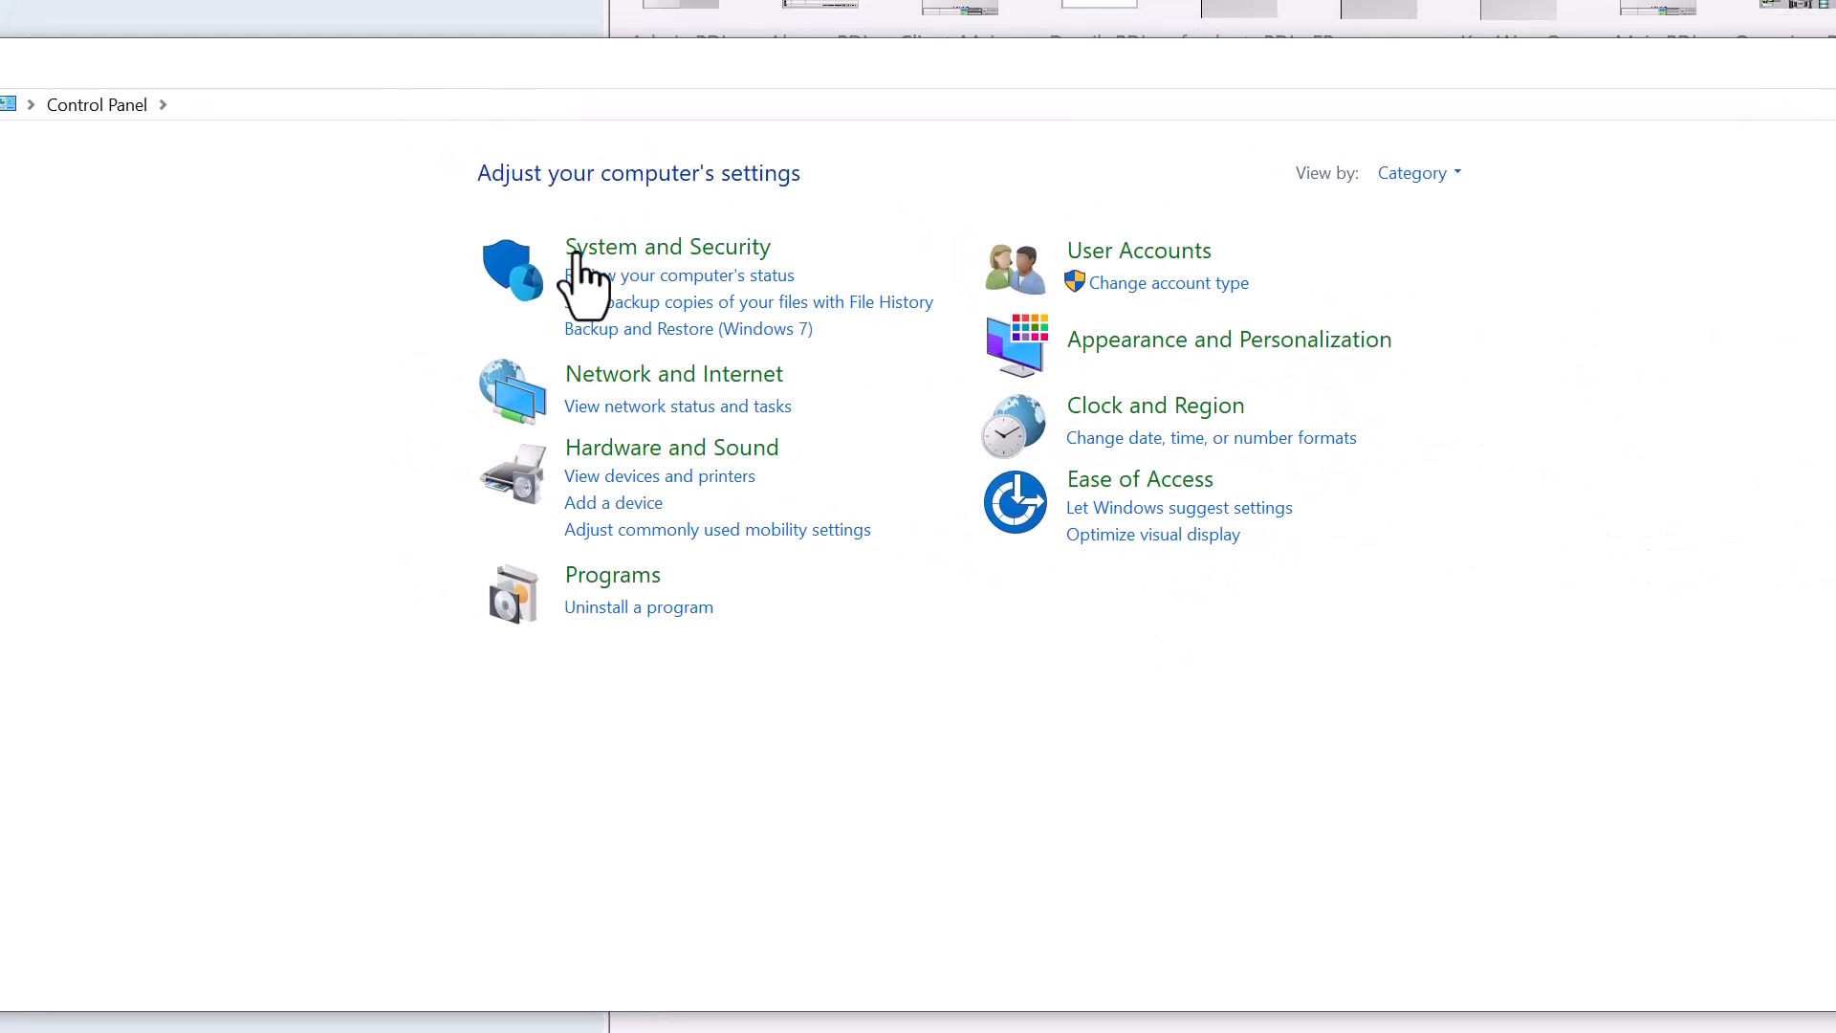
pyautogui.click(669, 251)
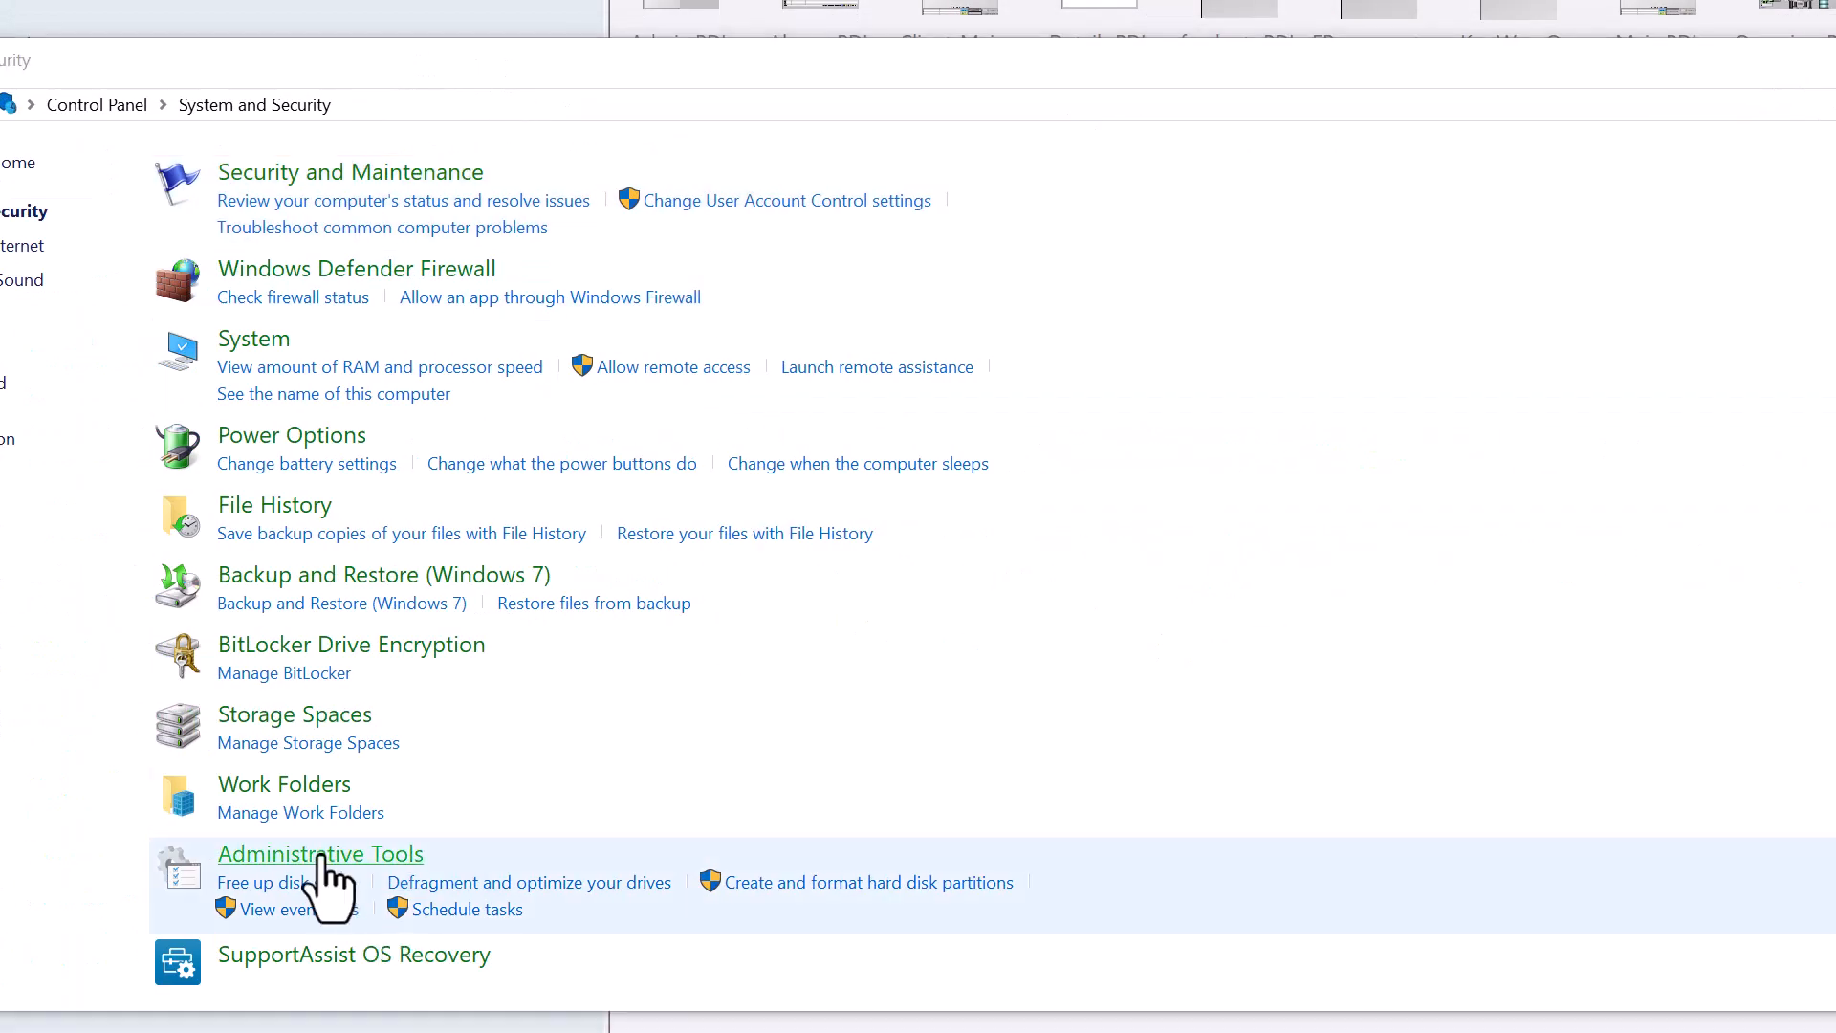
pyautogui.click(323, 856)
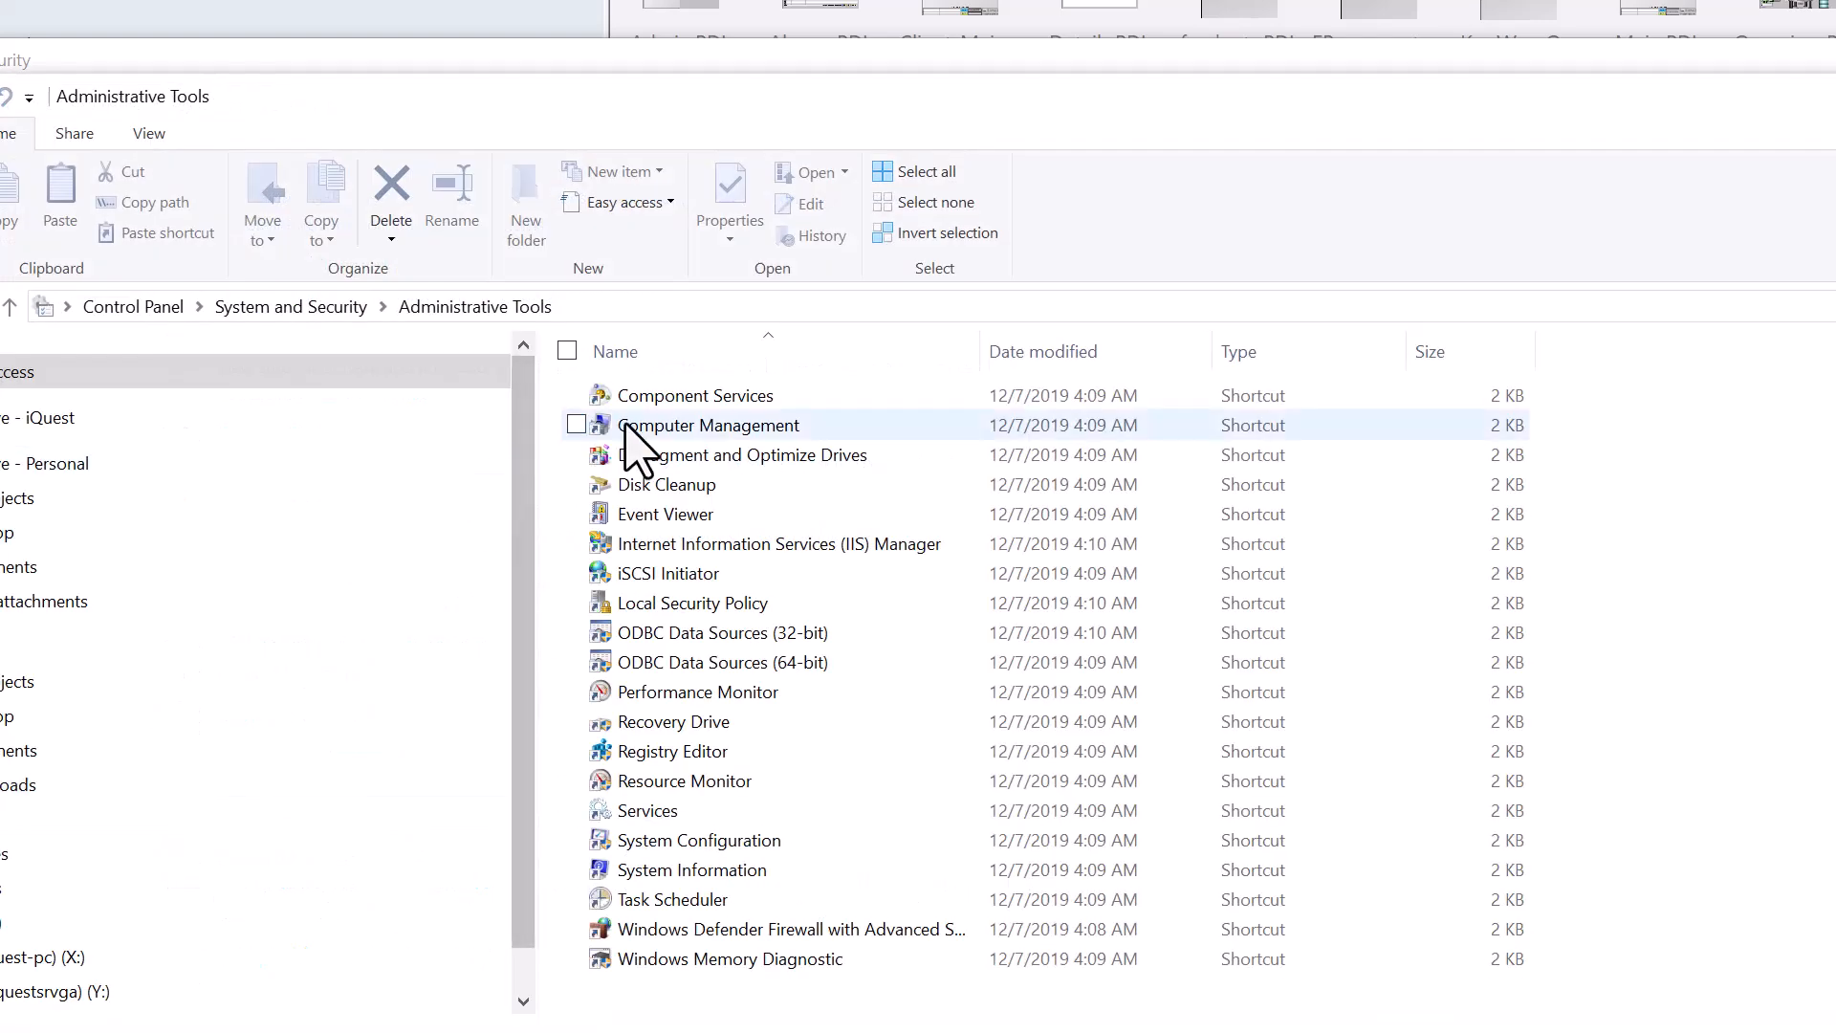
pyautogui.doubleClick(617, 426)
# - Check the Admin account's Member Of groups in Local Users and Groups, then cancel
pyautogui.click(493, 387)
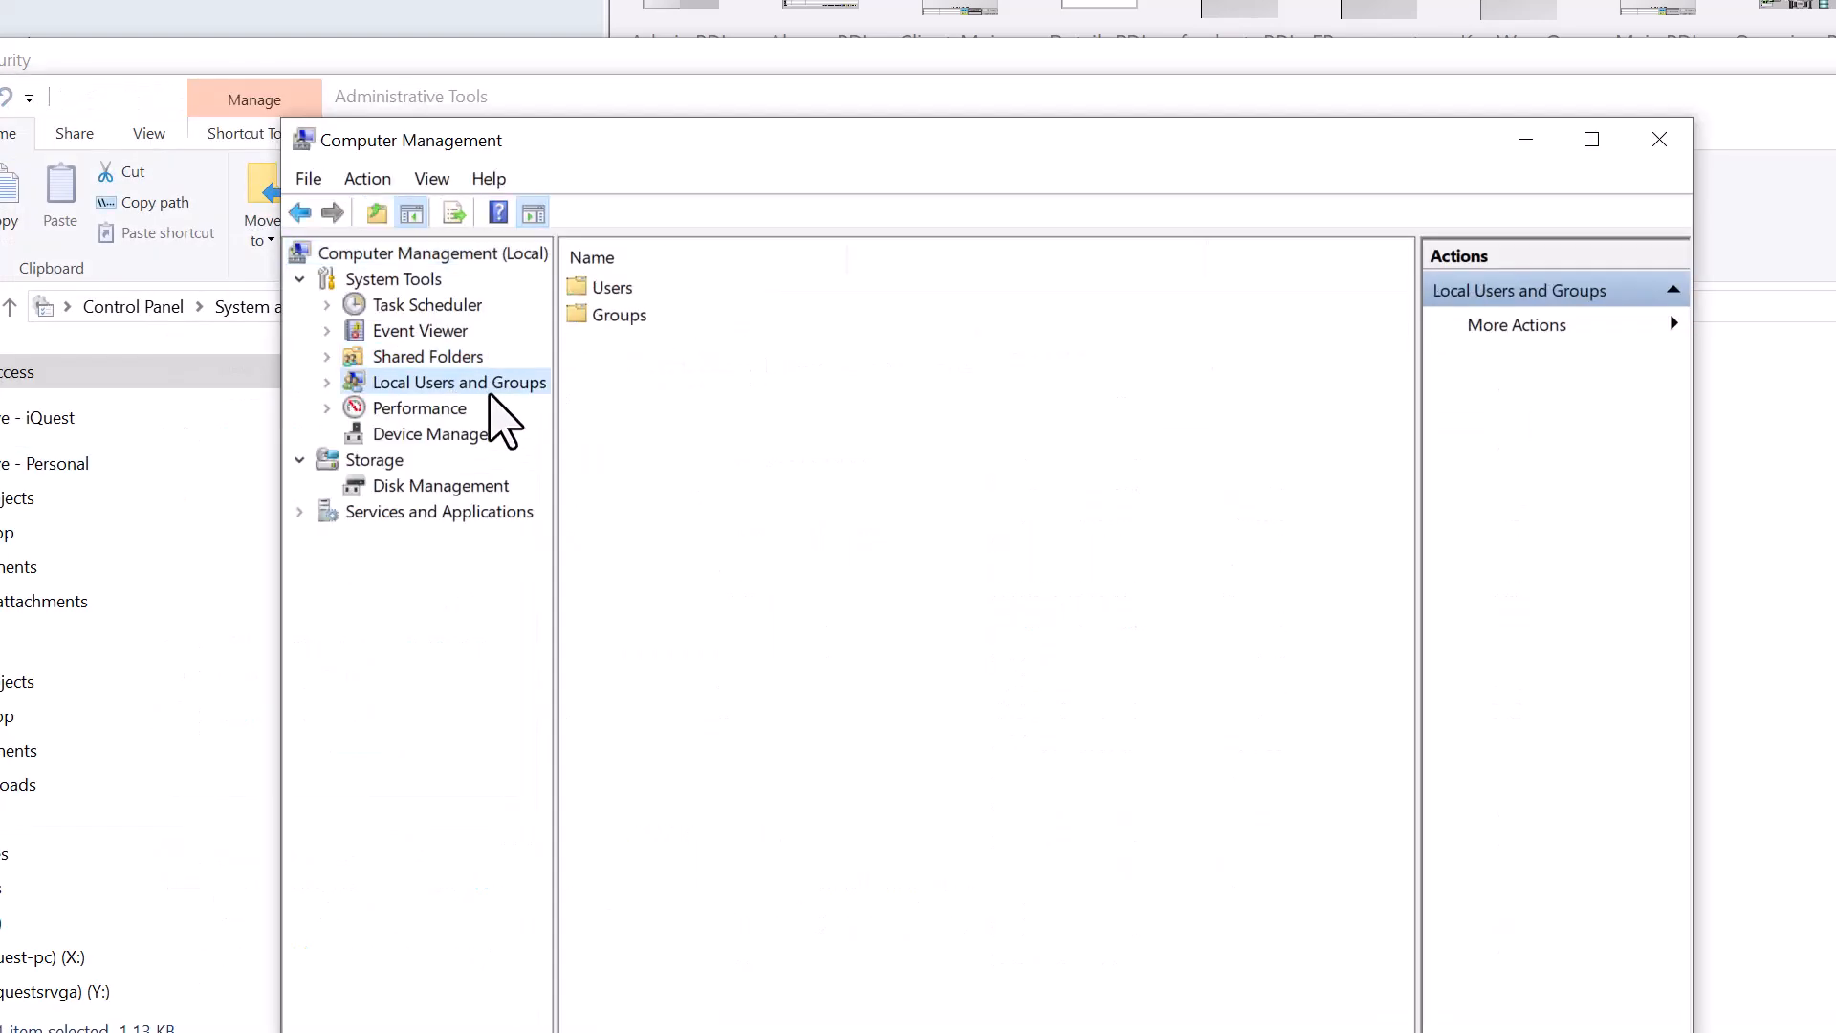
pyautogui.click(612, 289)
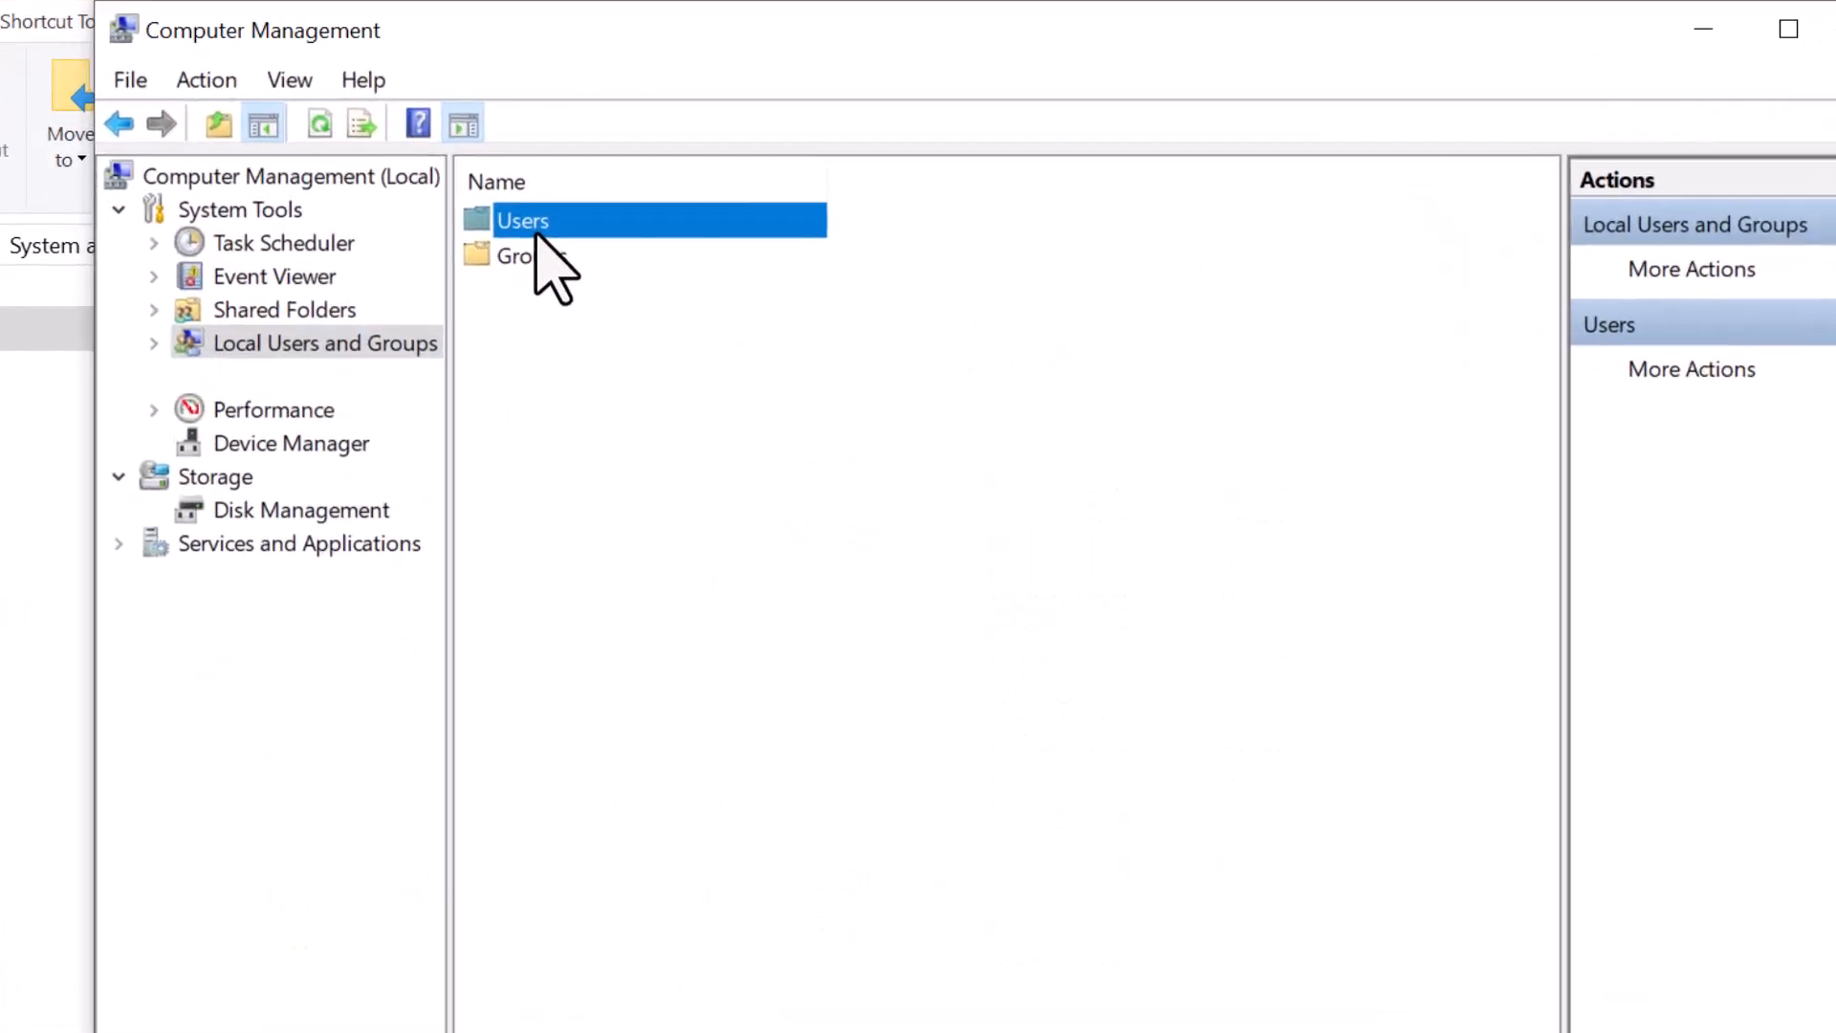
pyautogui.doubleClick(536, 228)
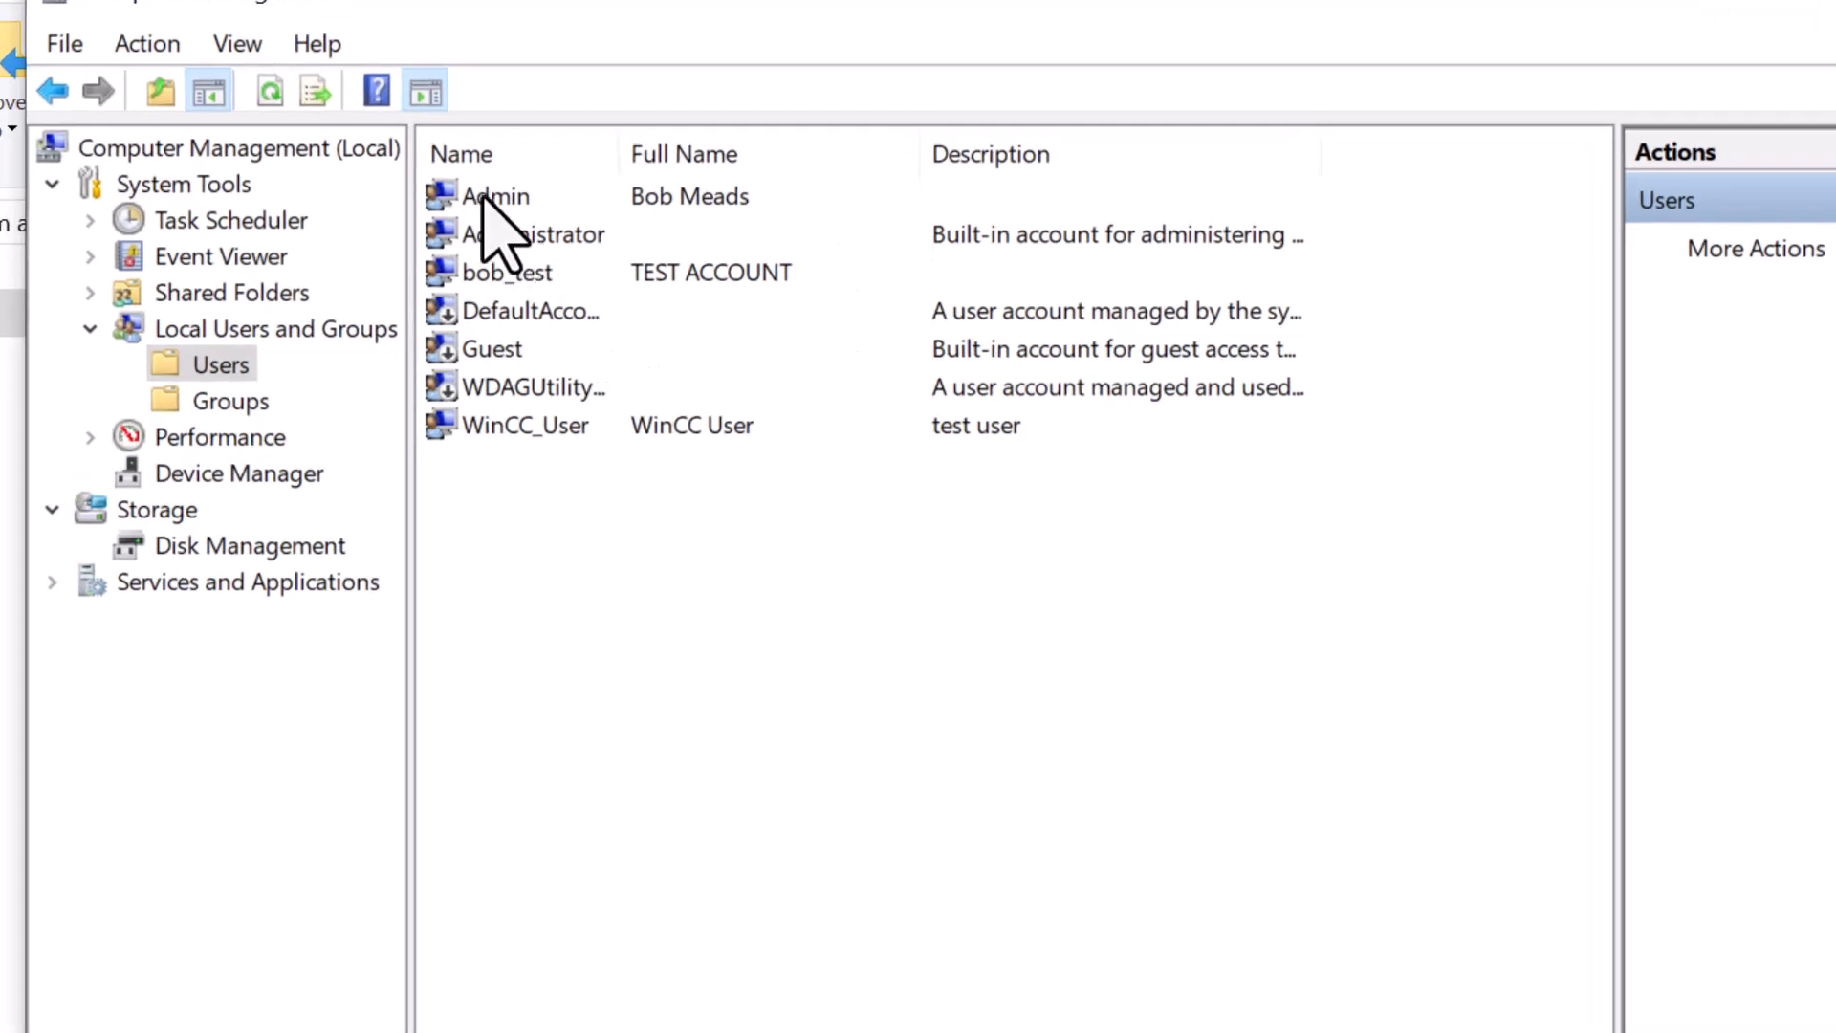
pyautogui.click(482, 197)
pyautogui.doubleClick(482, 197)
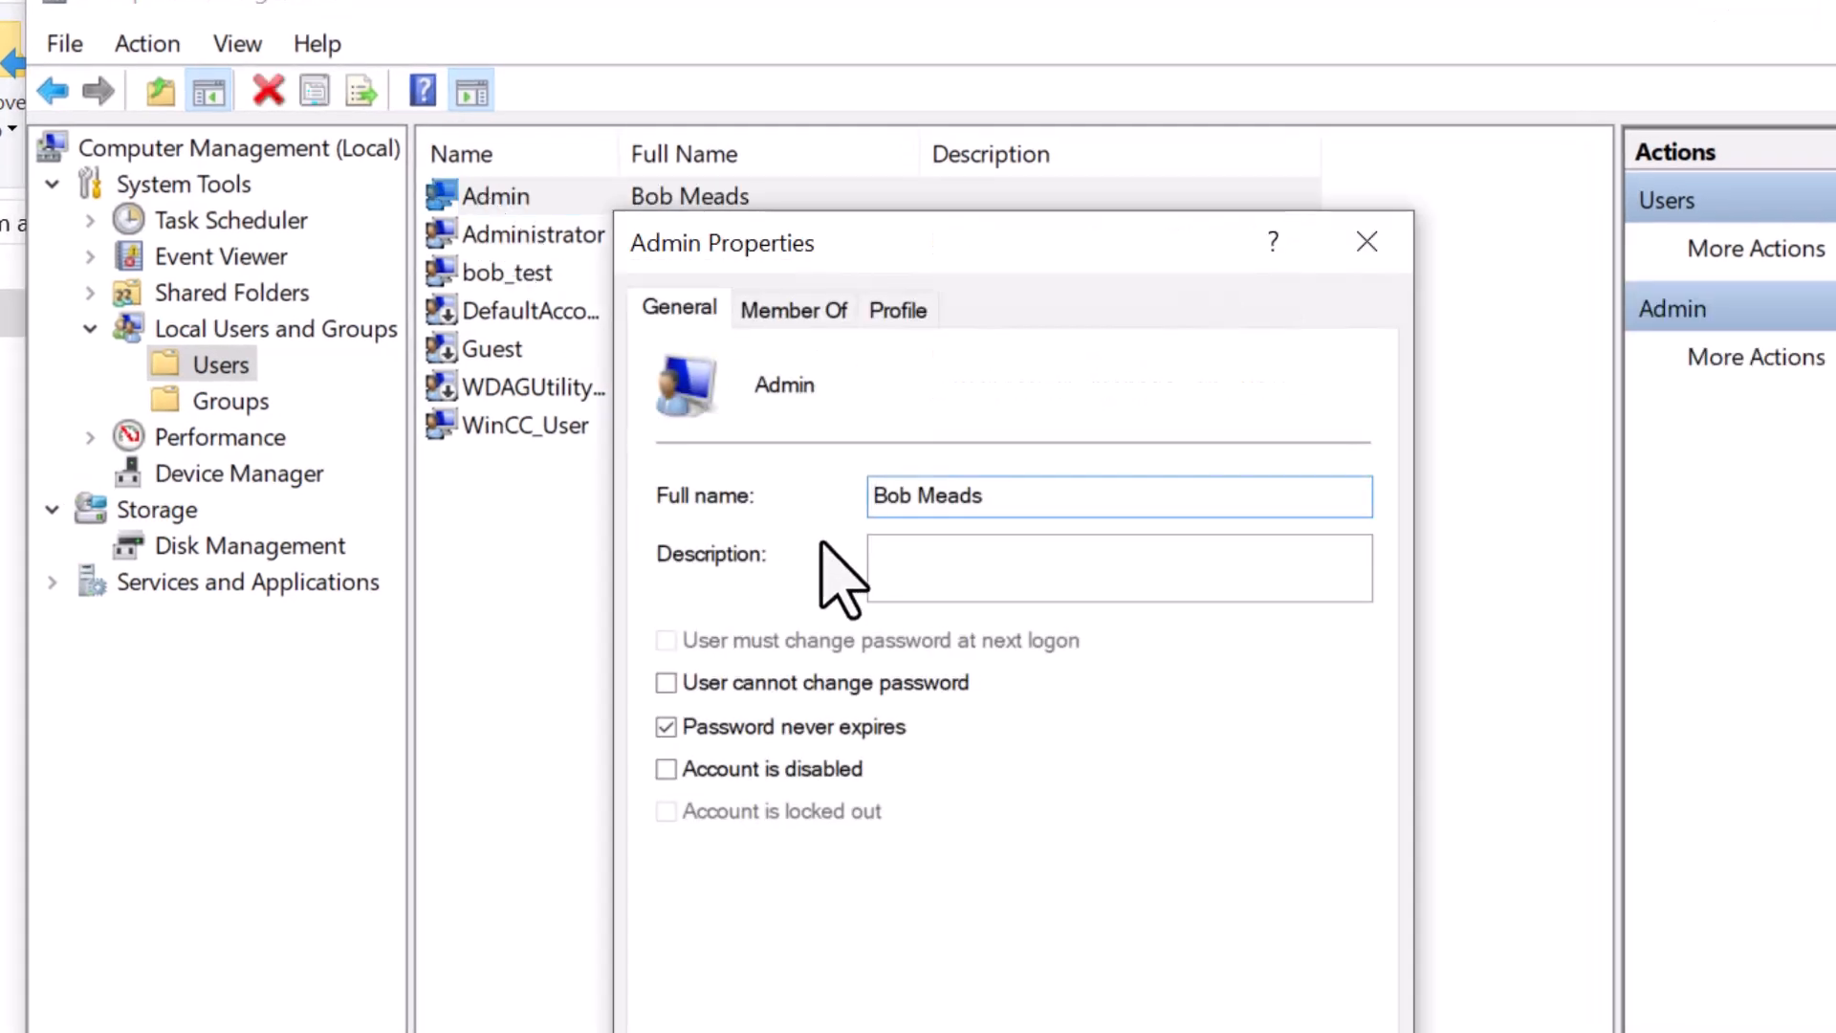
pyautogui.click(786, 314)
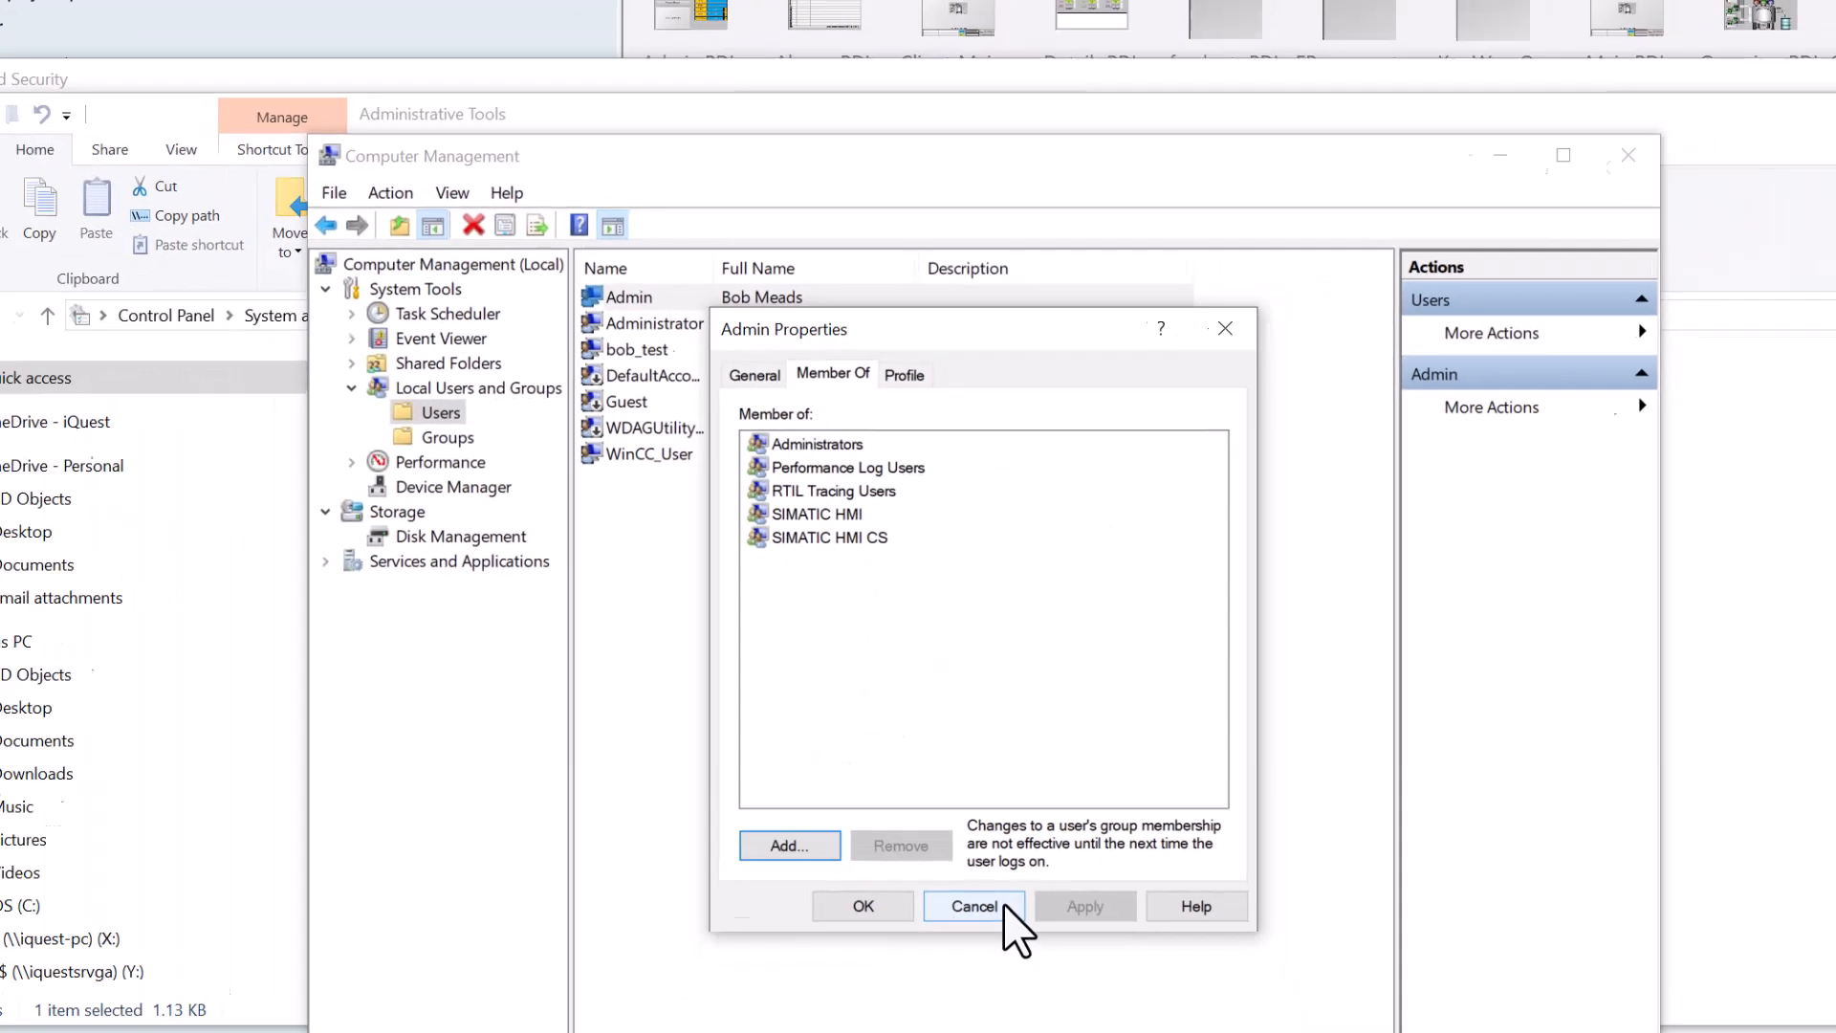
pyautogui.click(977, 909)
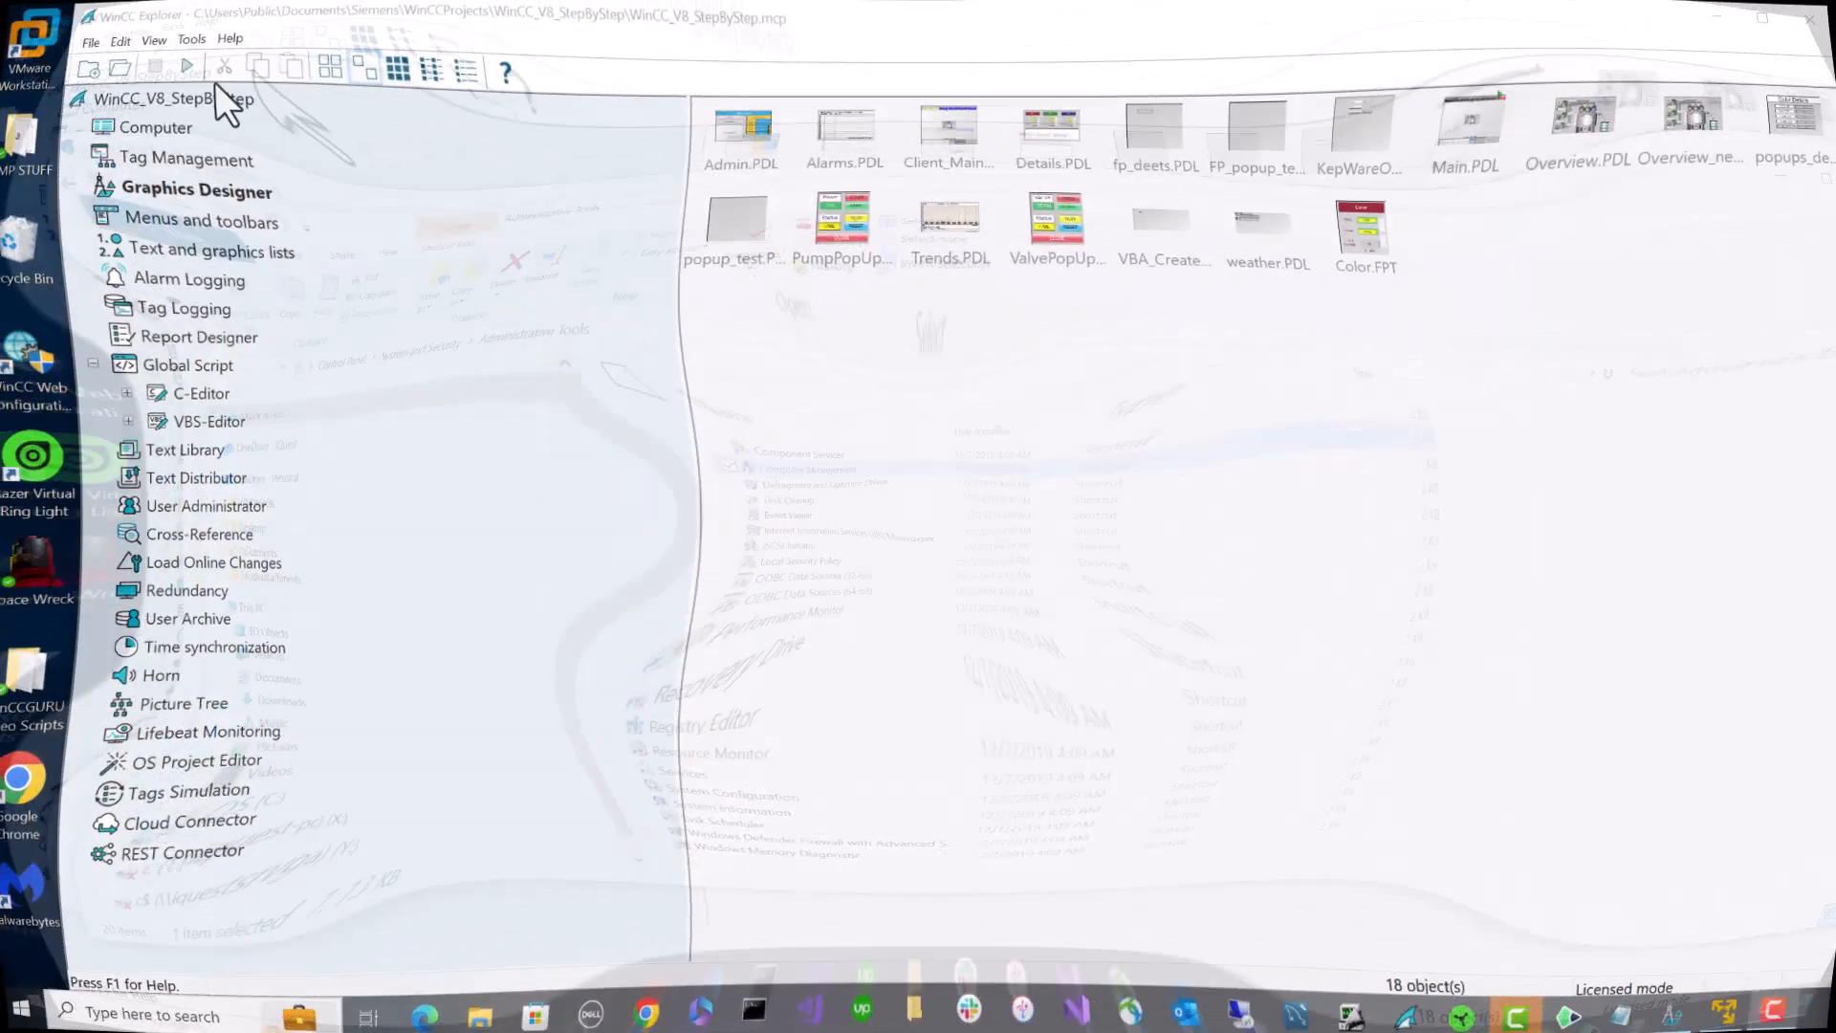
pyautogui.click(239, 45)
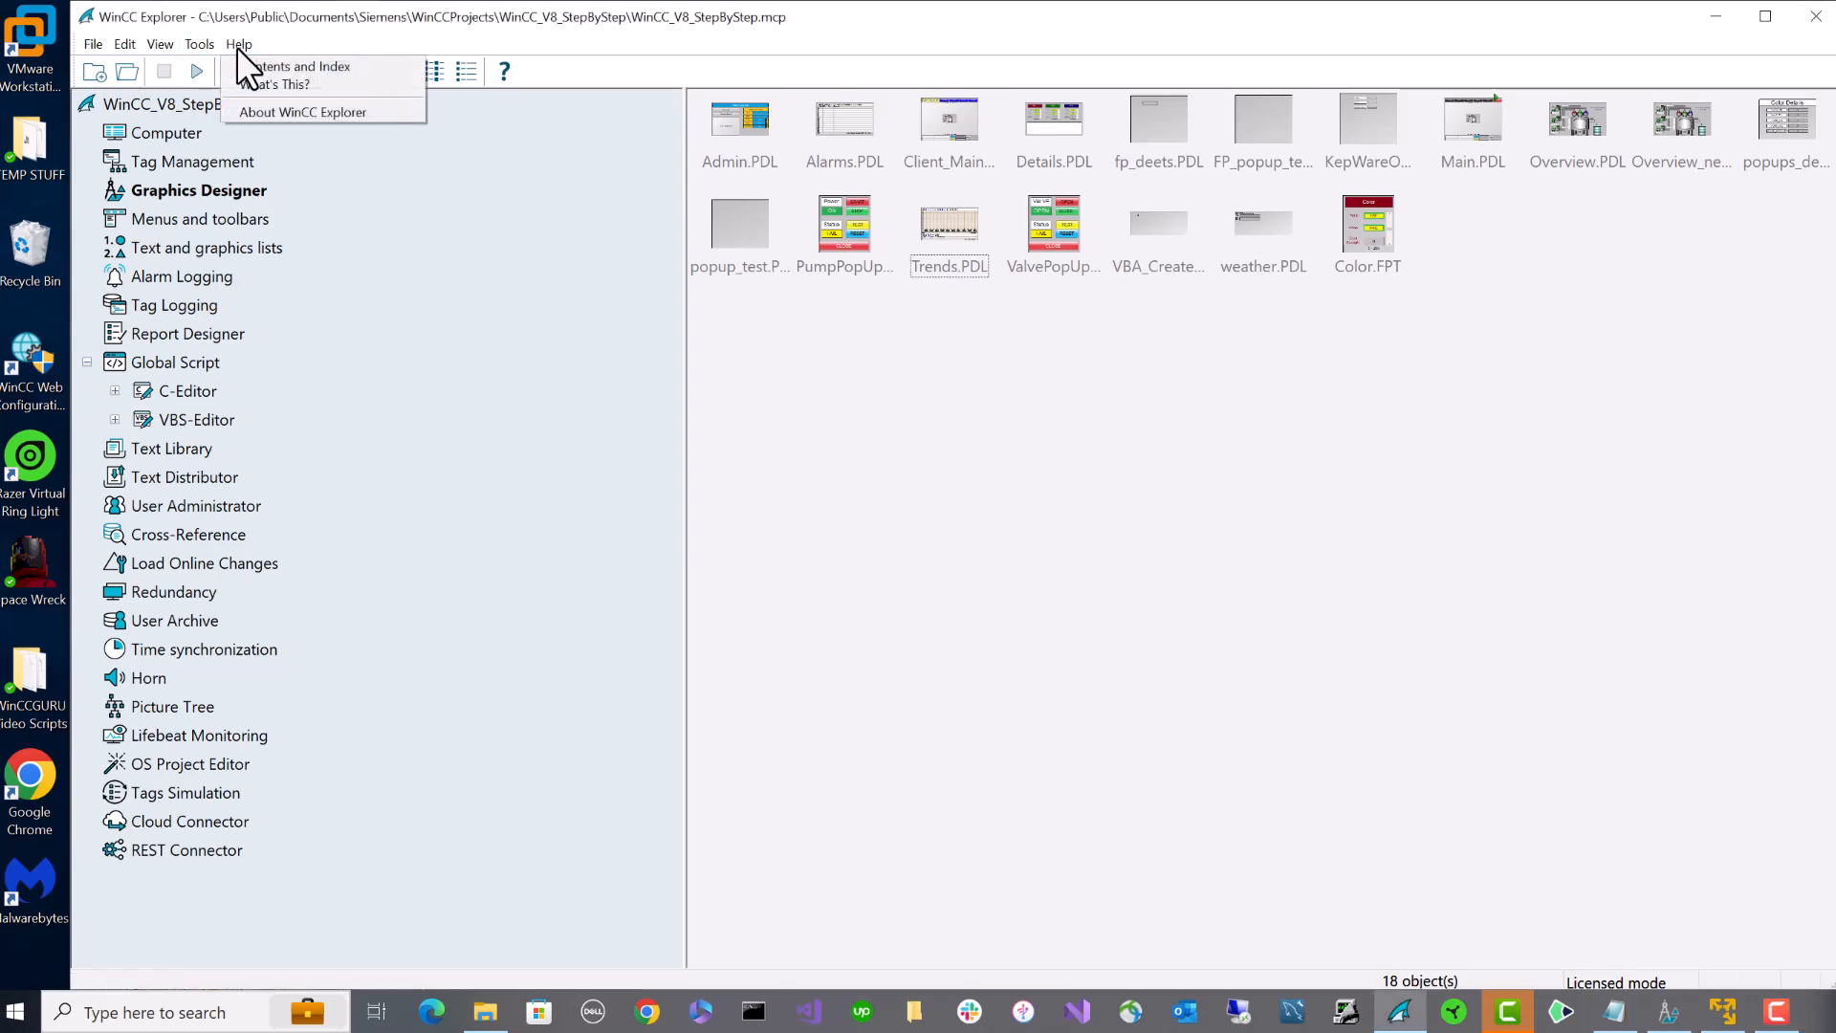
pyautogui.click(273, 111)
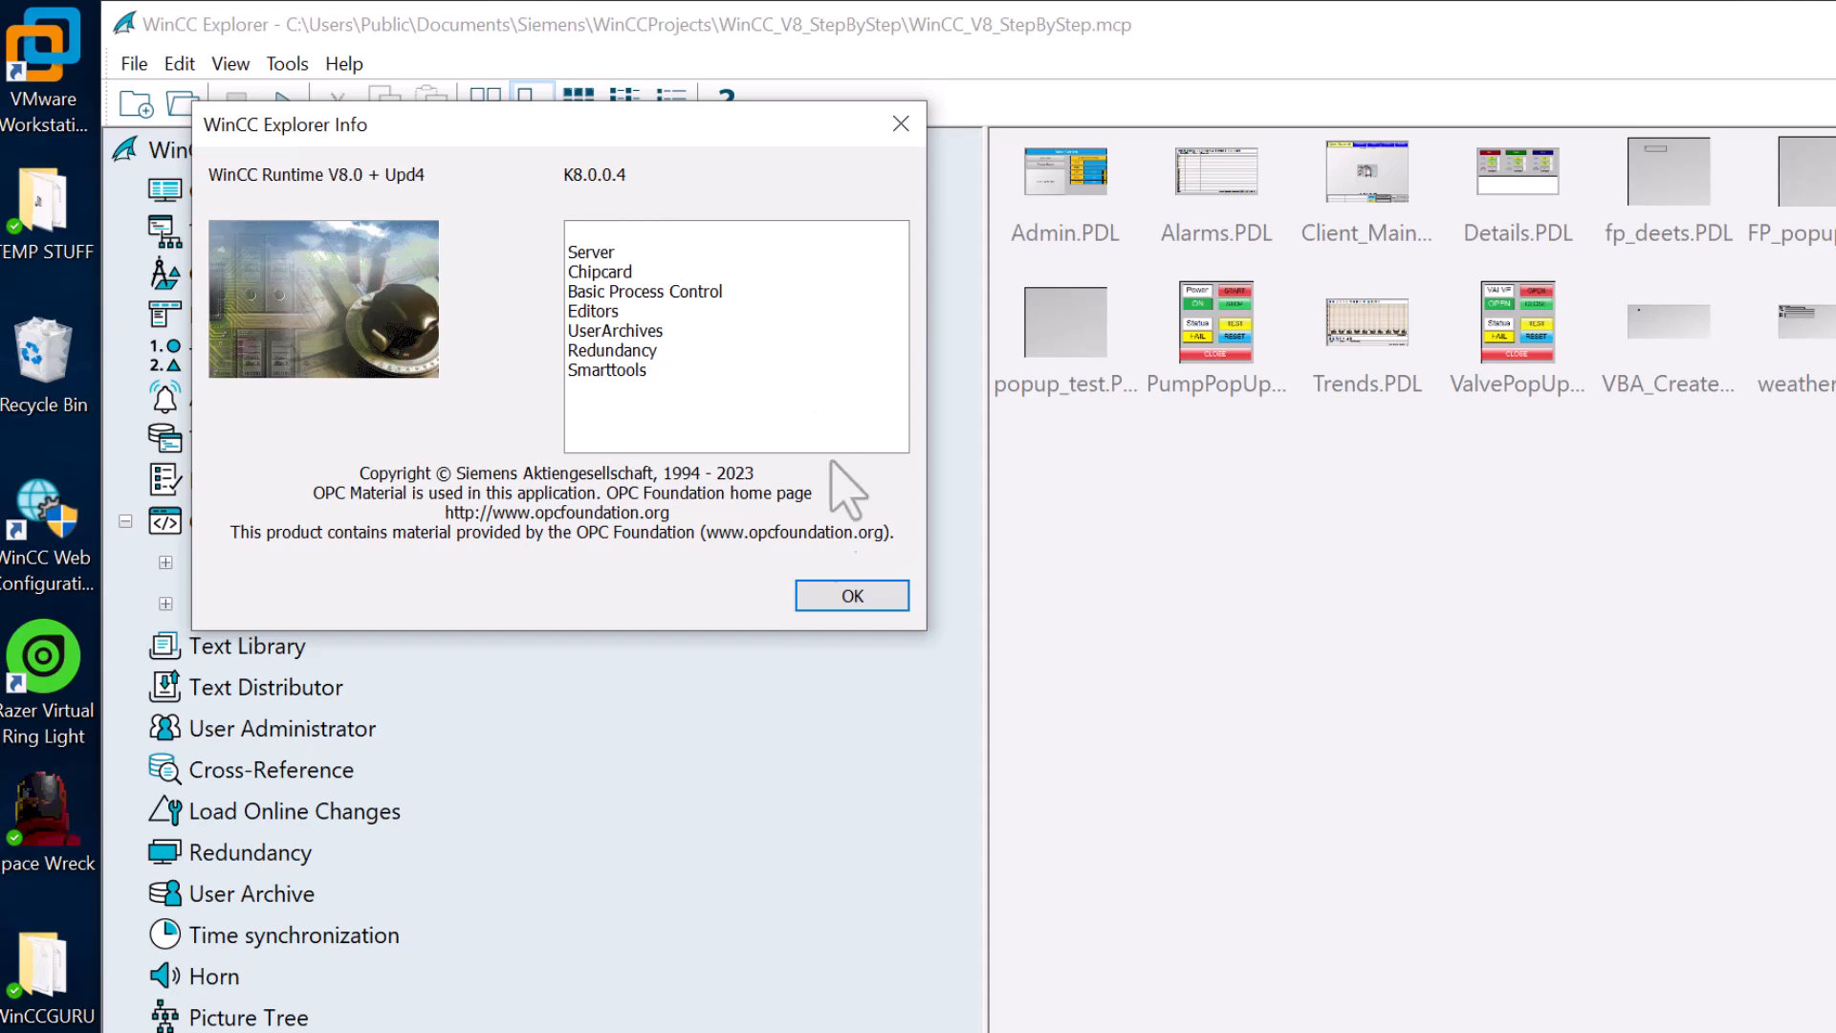
pyautogui.click(832, 603)
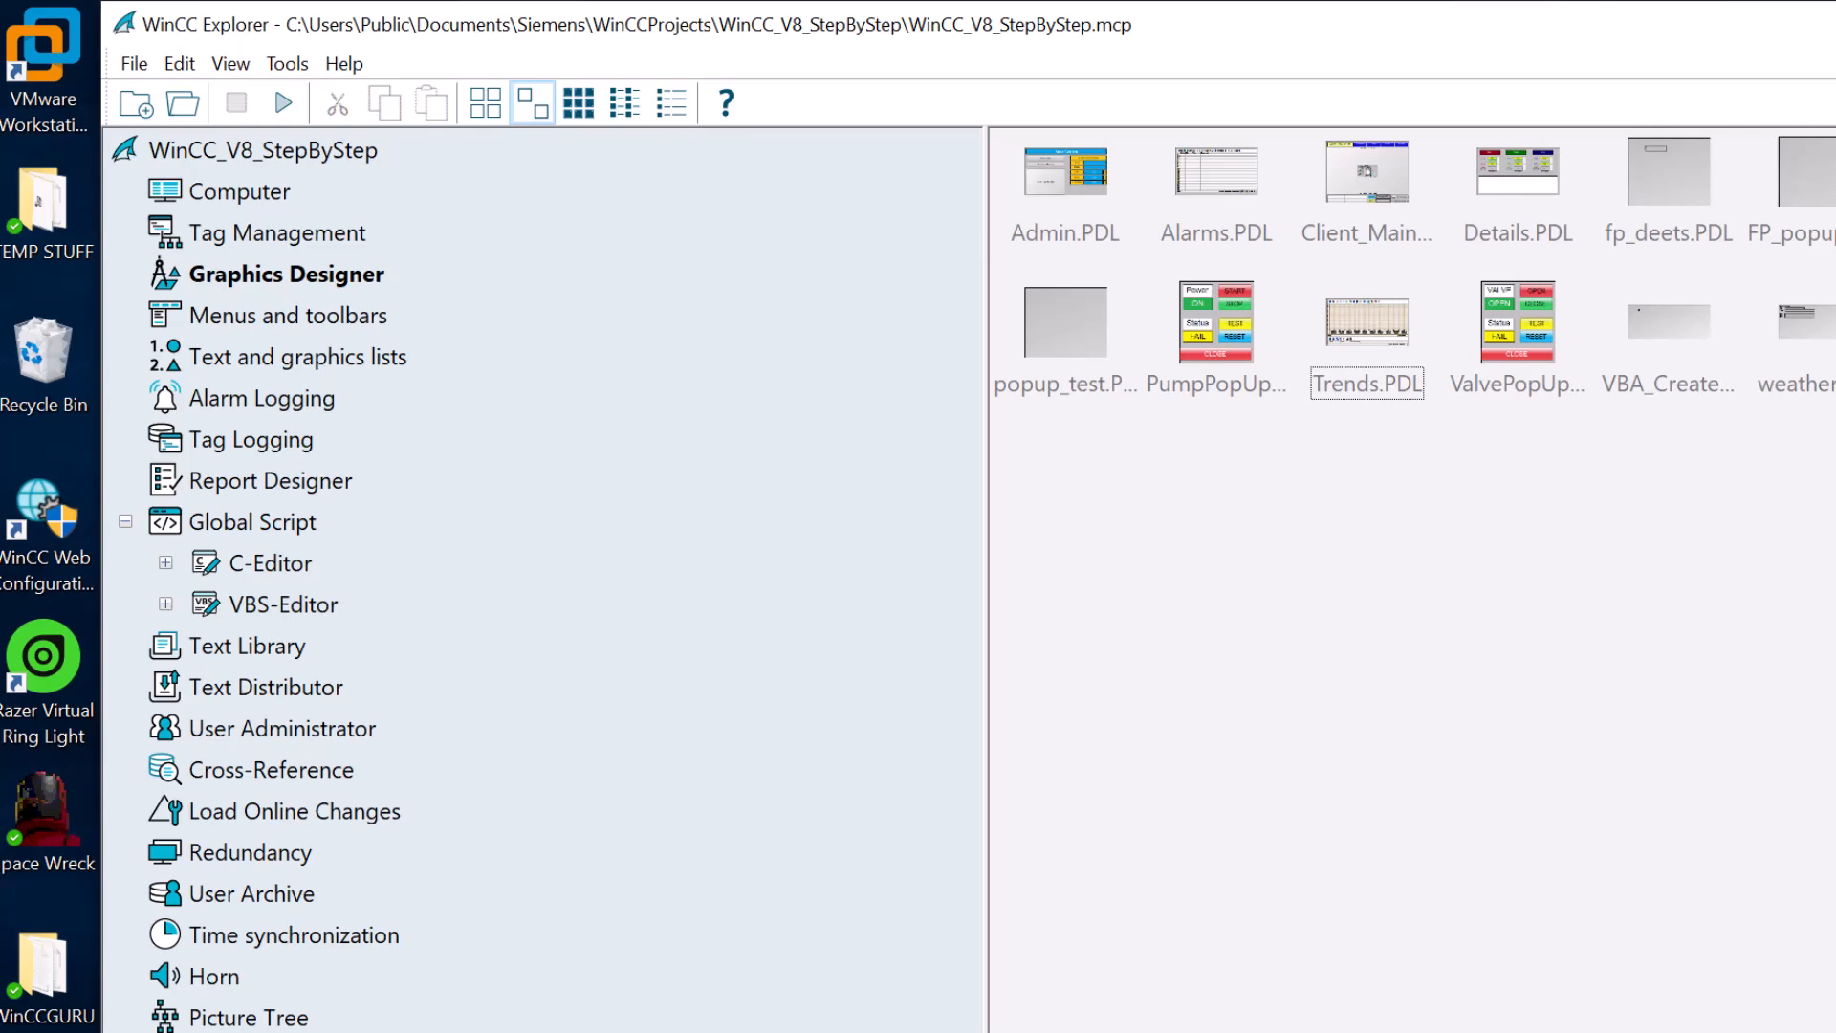
pyautogui.press('super')
pyautogui.write('this')
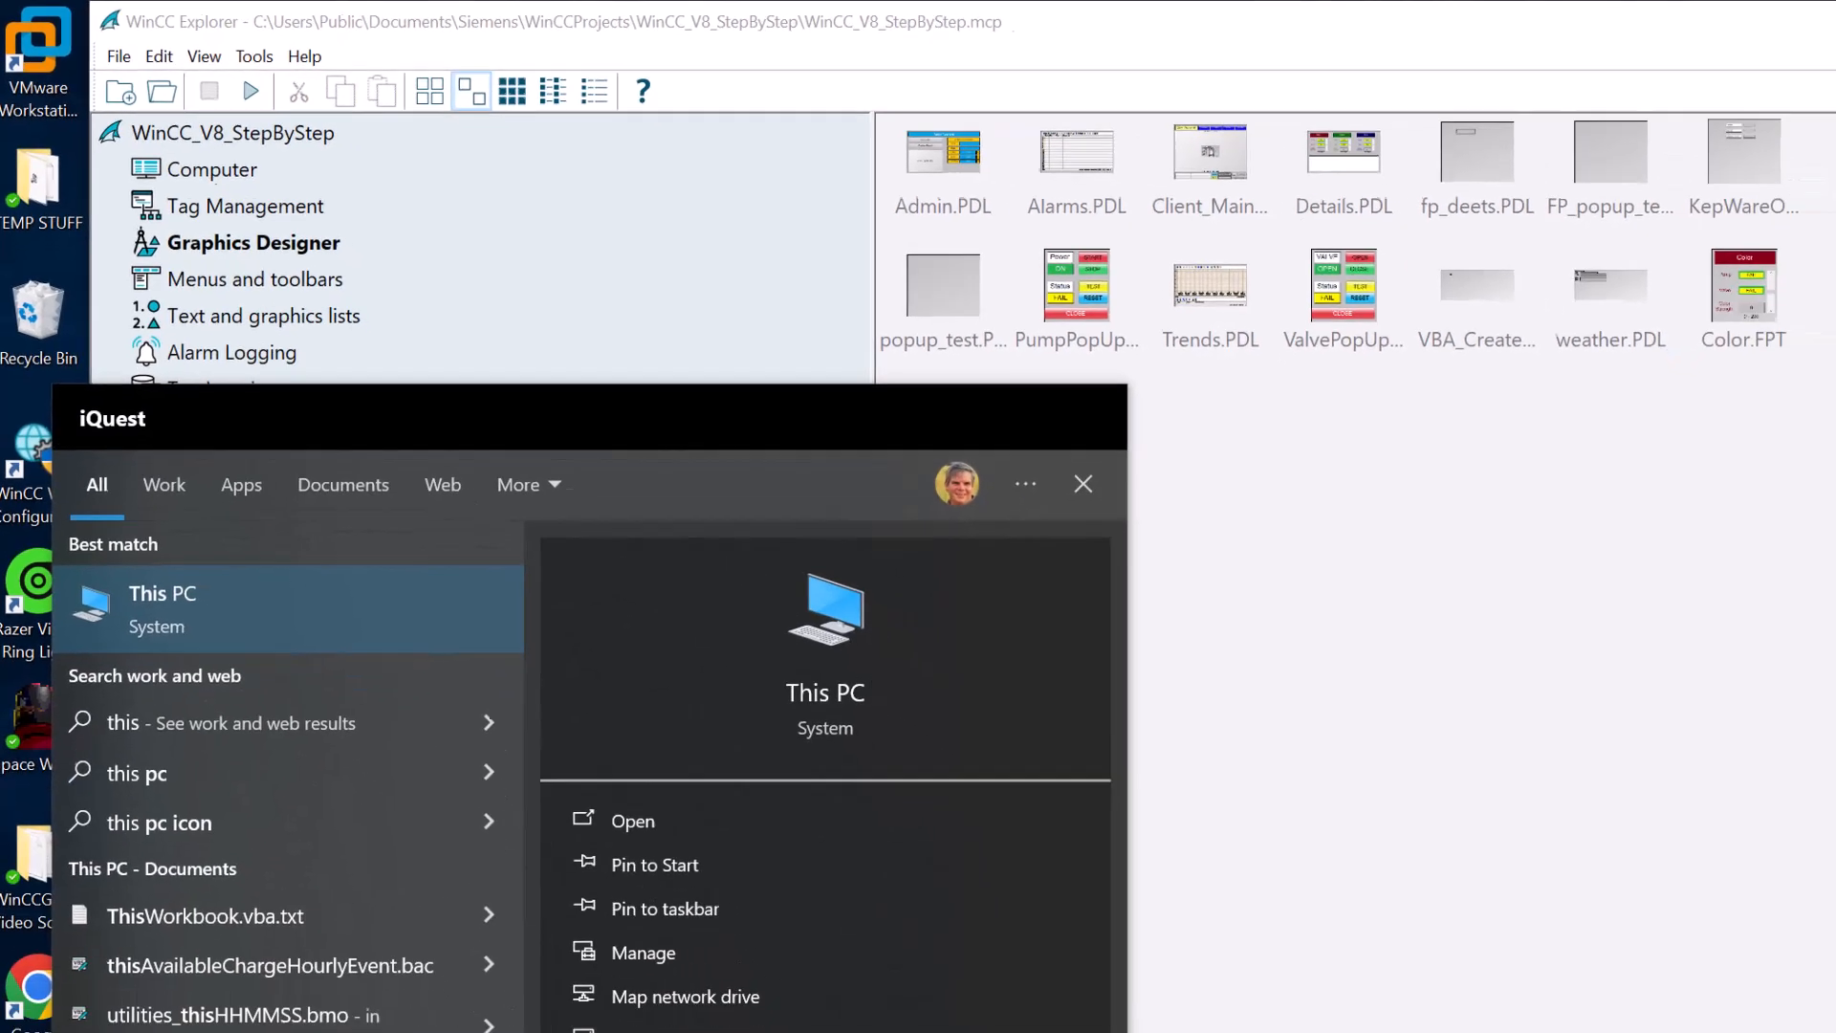
pyautogui.write(' pc')
pyautogui.rightClick(224, 606)
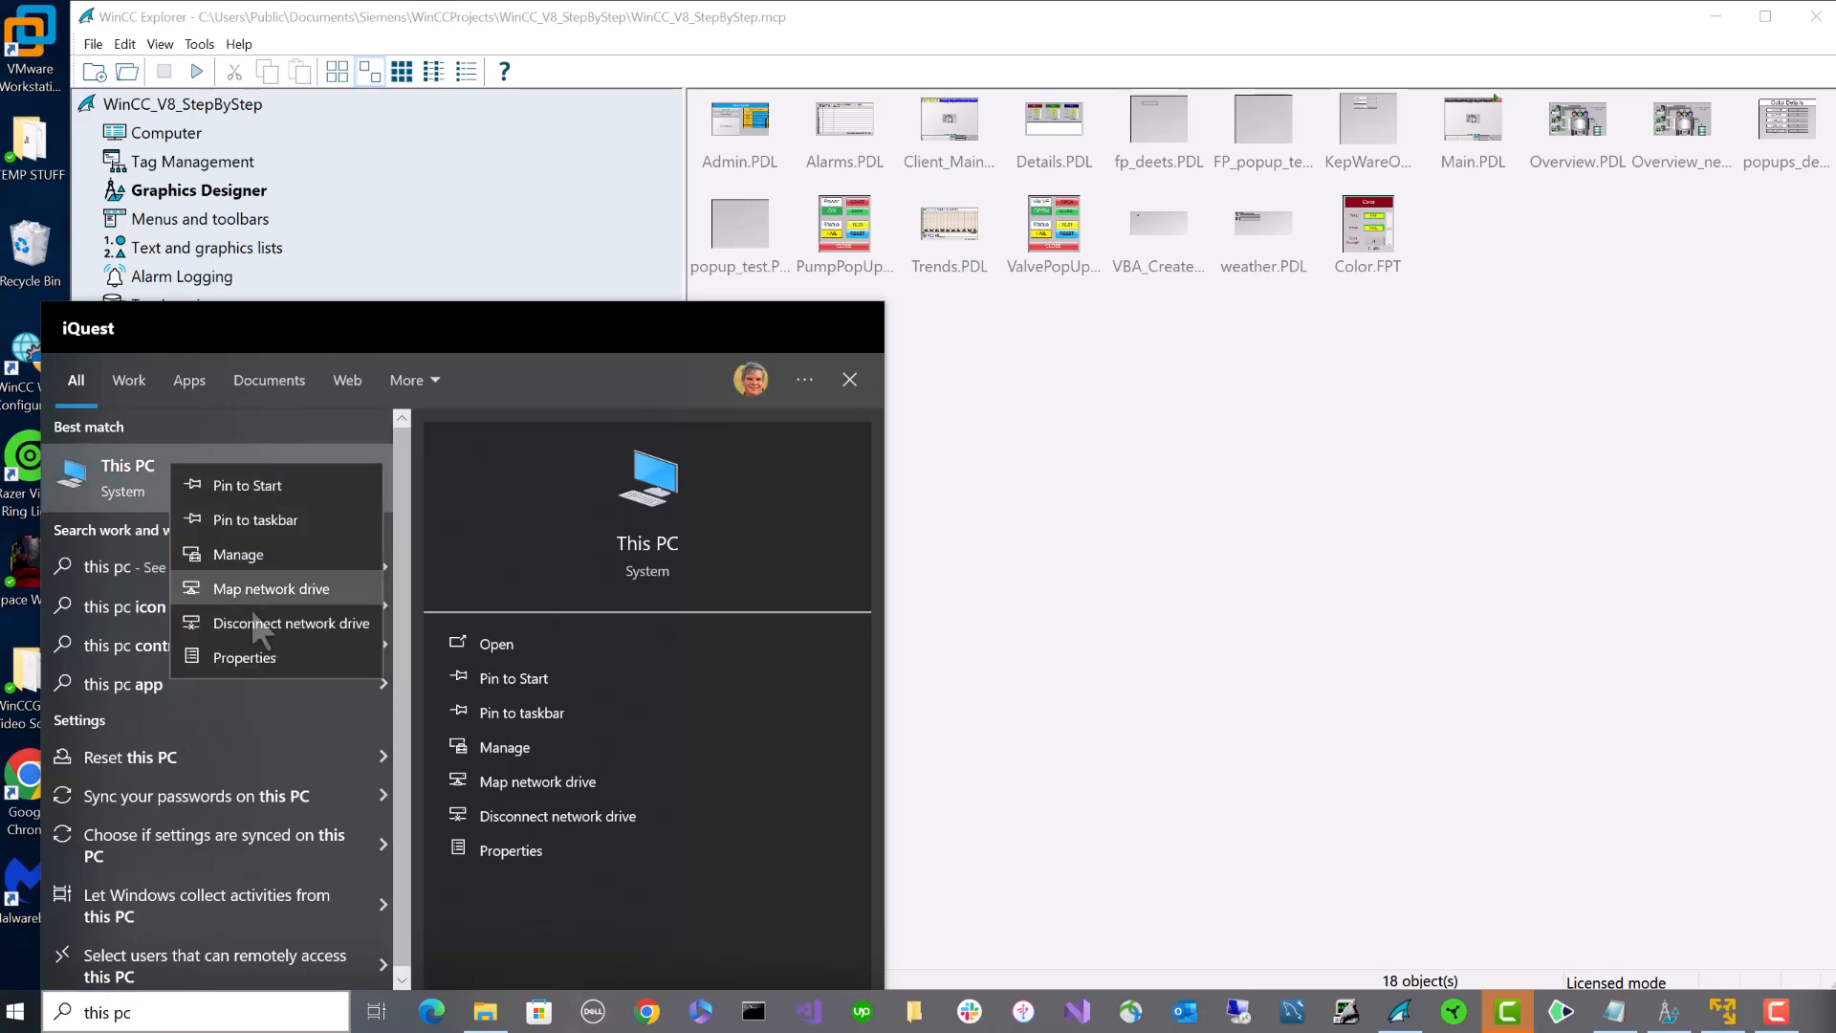
pyautogui.click(266, 658)
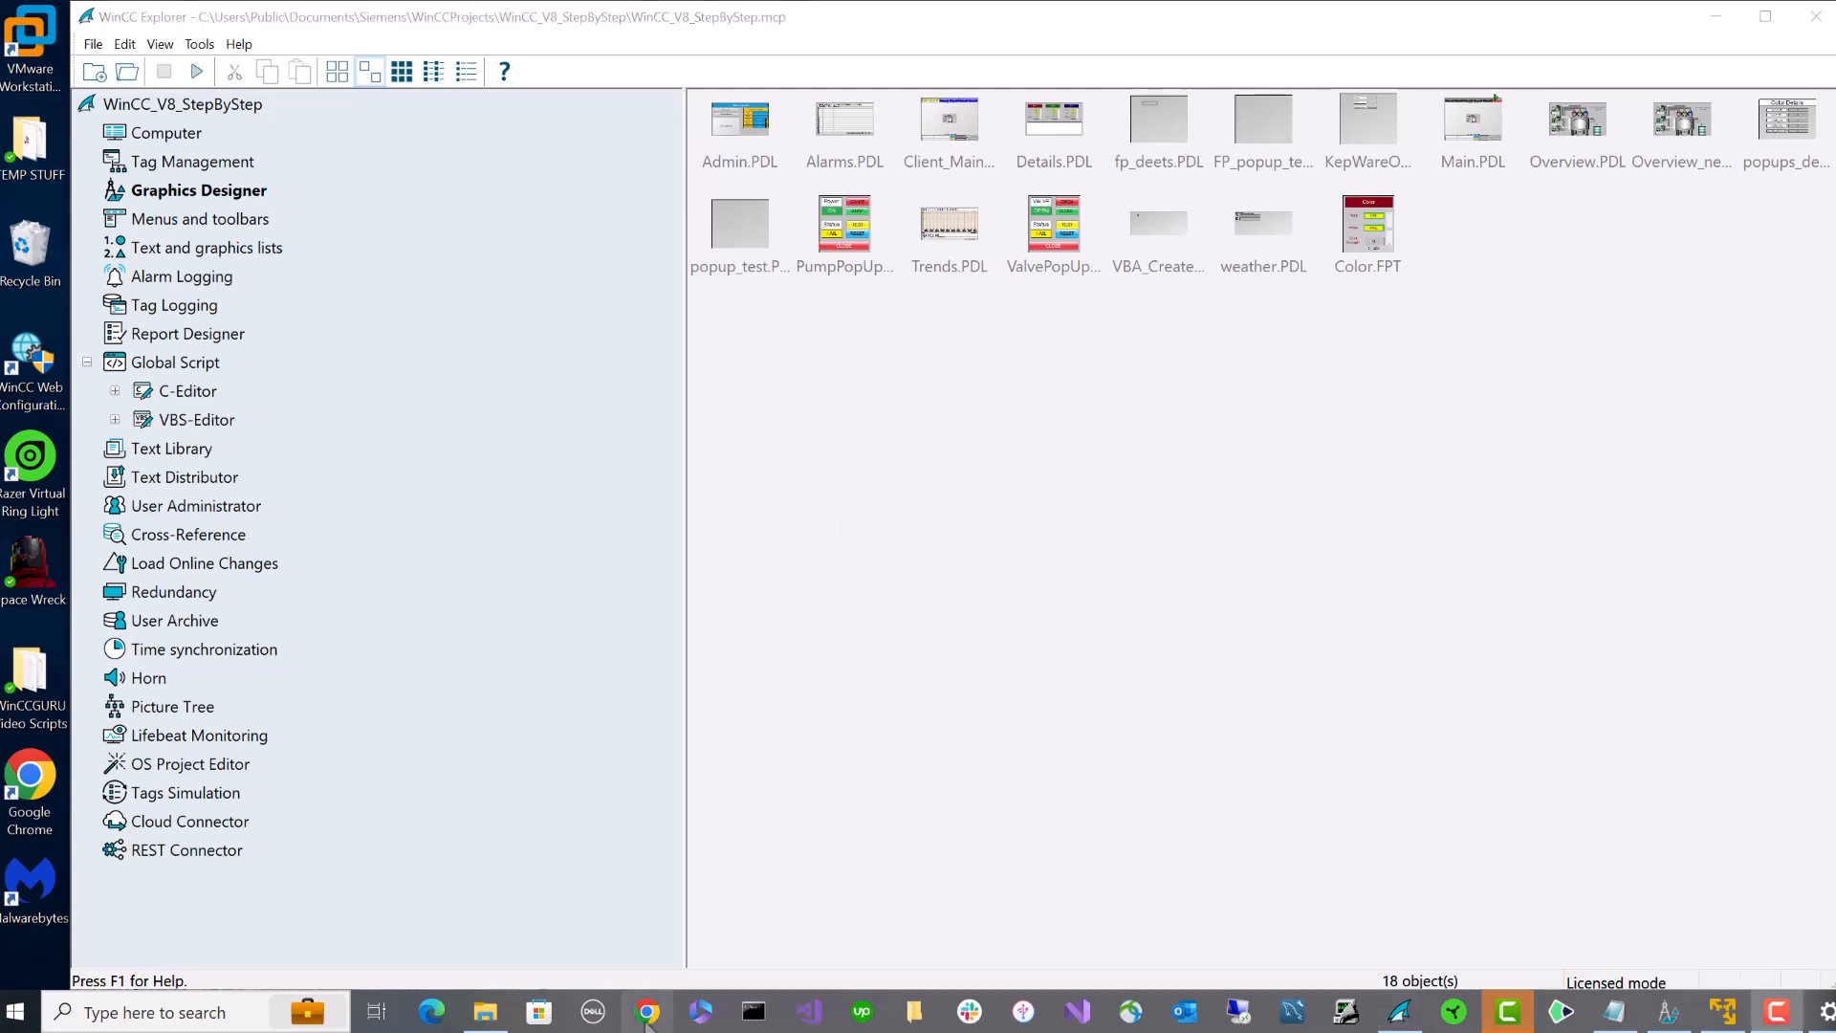
# - Load the Siemens support article and open the WinCC V8.0 illegal characters reference
pyautogui.click(646, 1016)
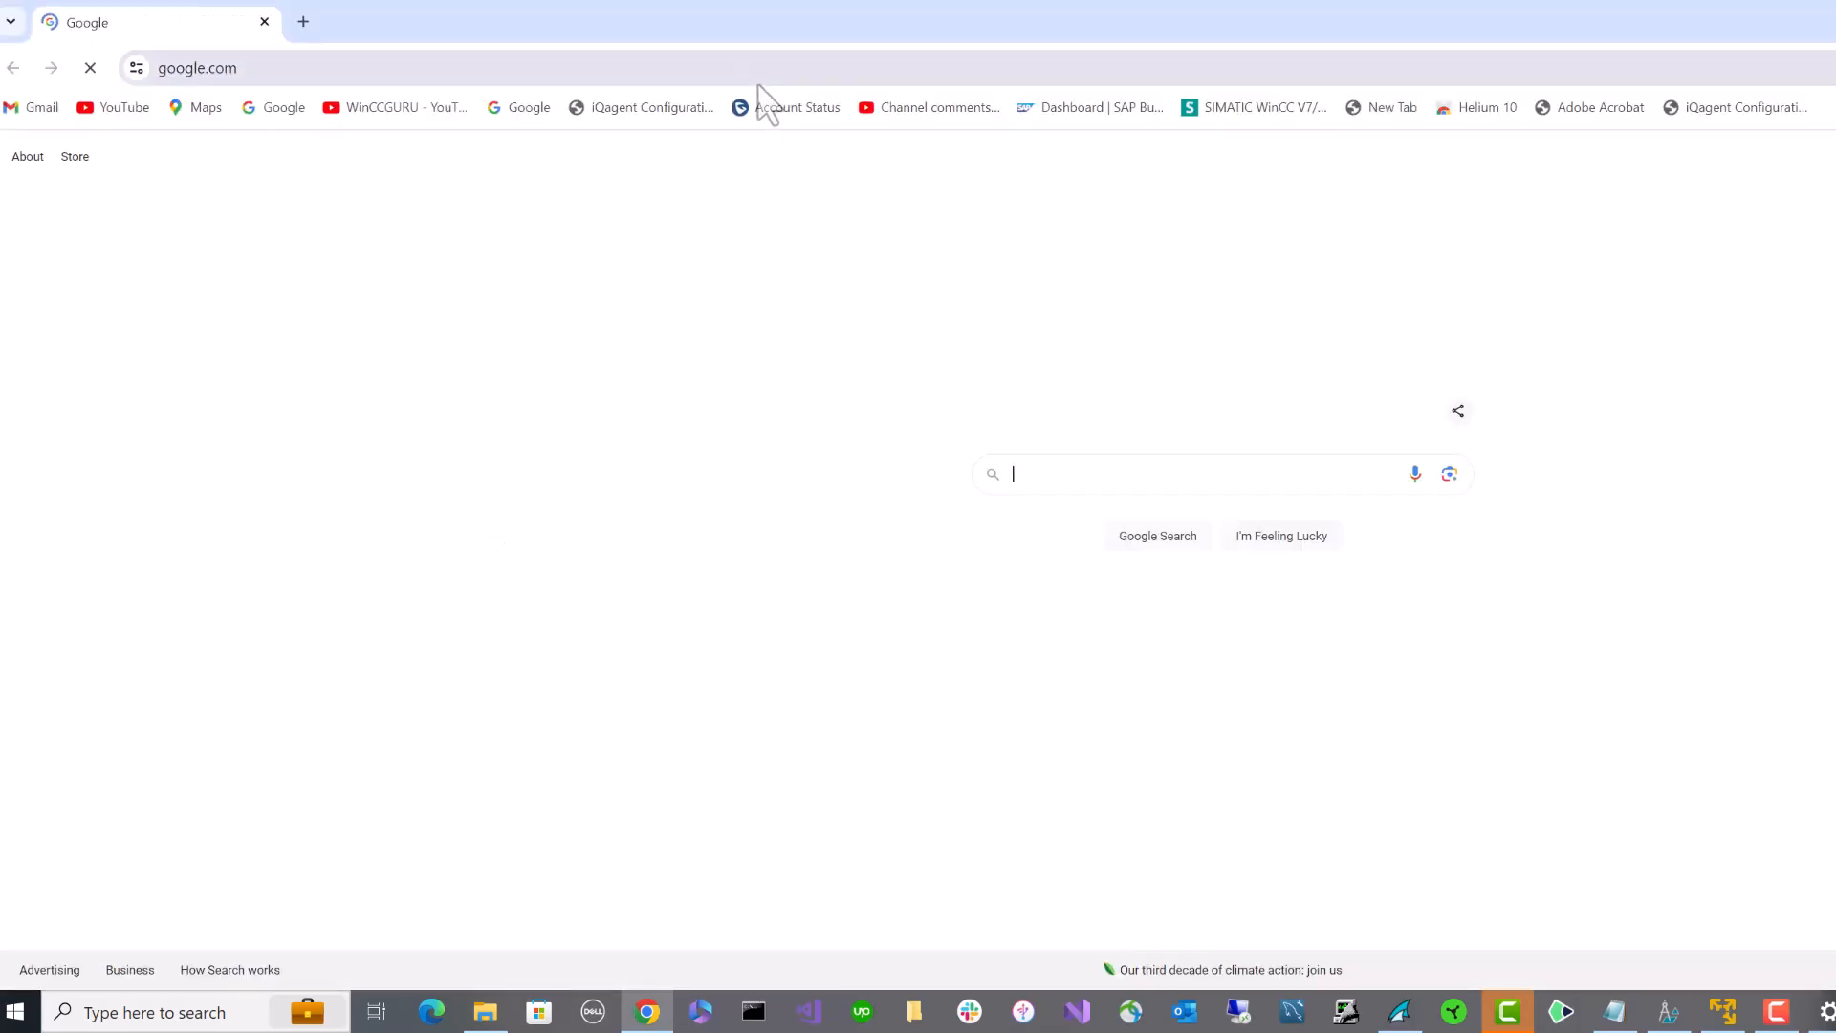
pyautogui.click(749, 75)
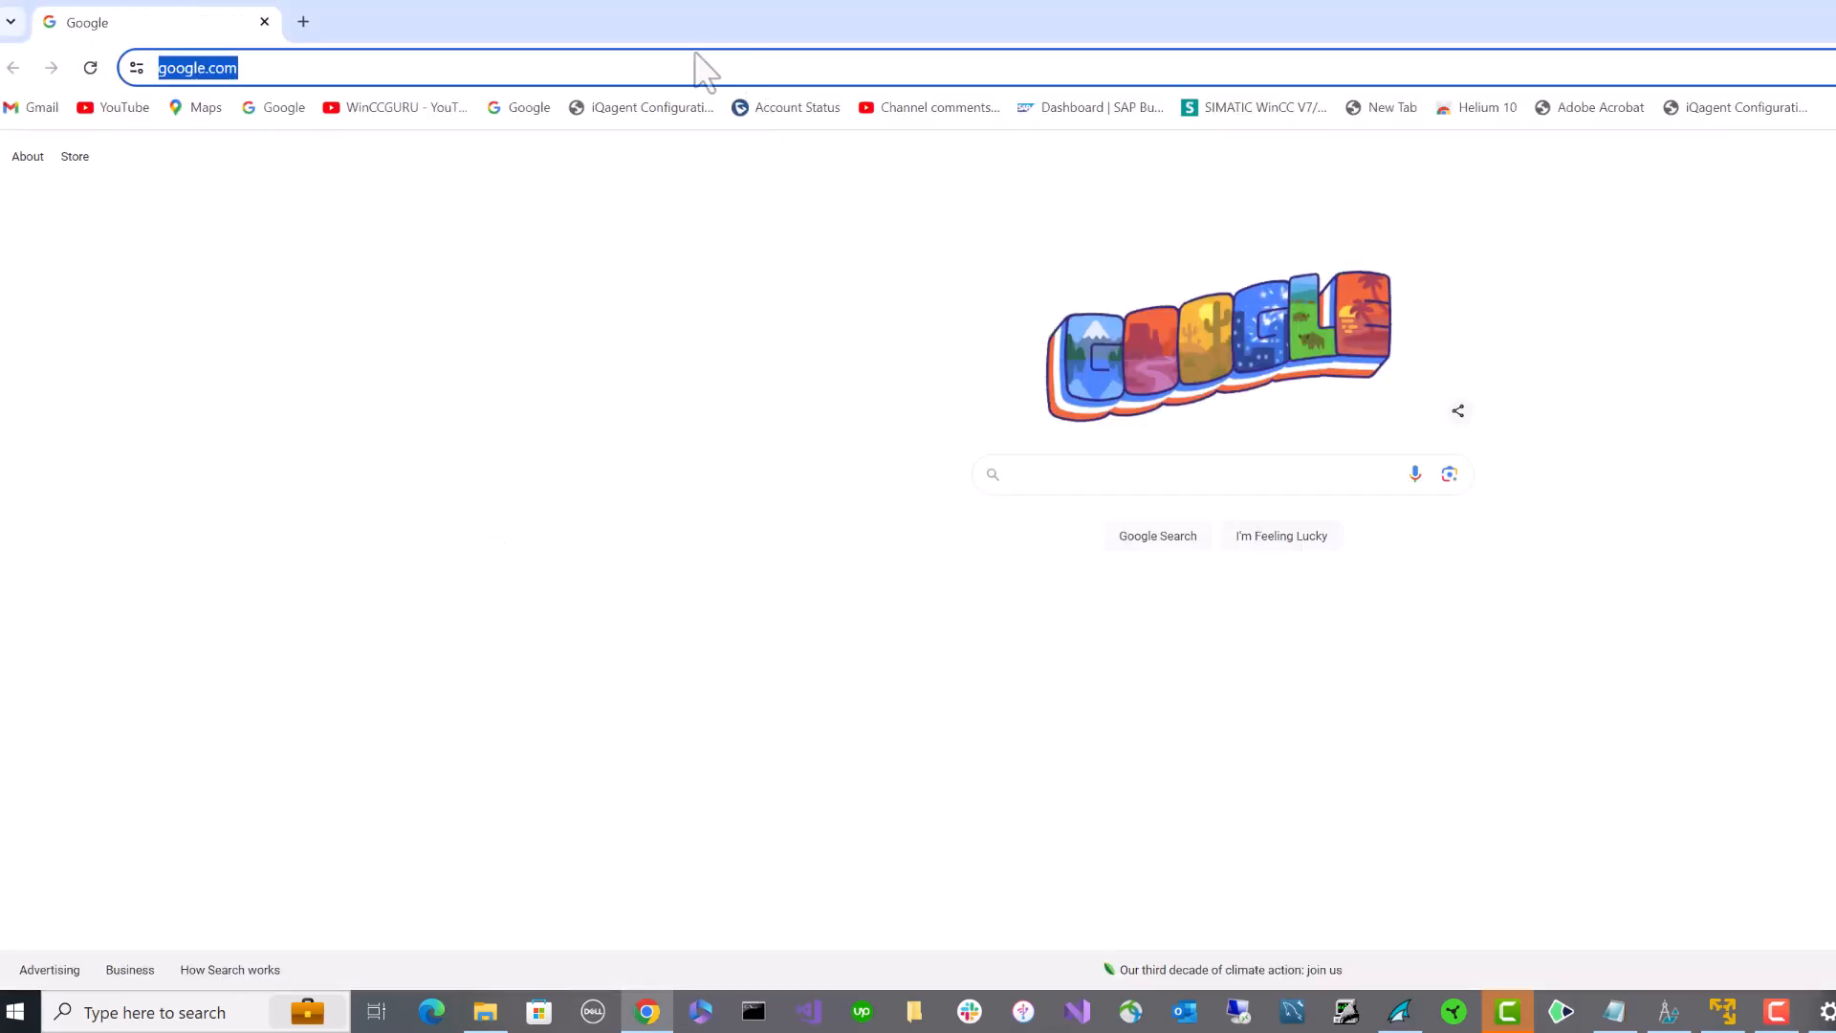
pyautogui.write('support.industry.siemens.com/cs/document/5708281/what-rules-apply-when-assigning-a-computer-name-for-wincc-stations-?dti=0&lc=en-WW')
pyautogui.press('Return')
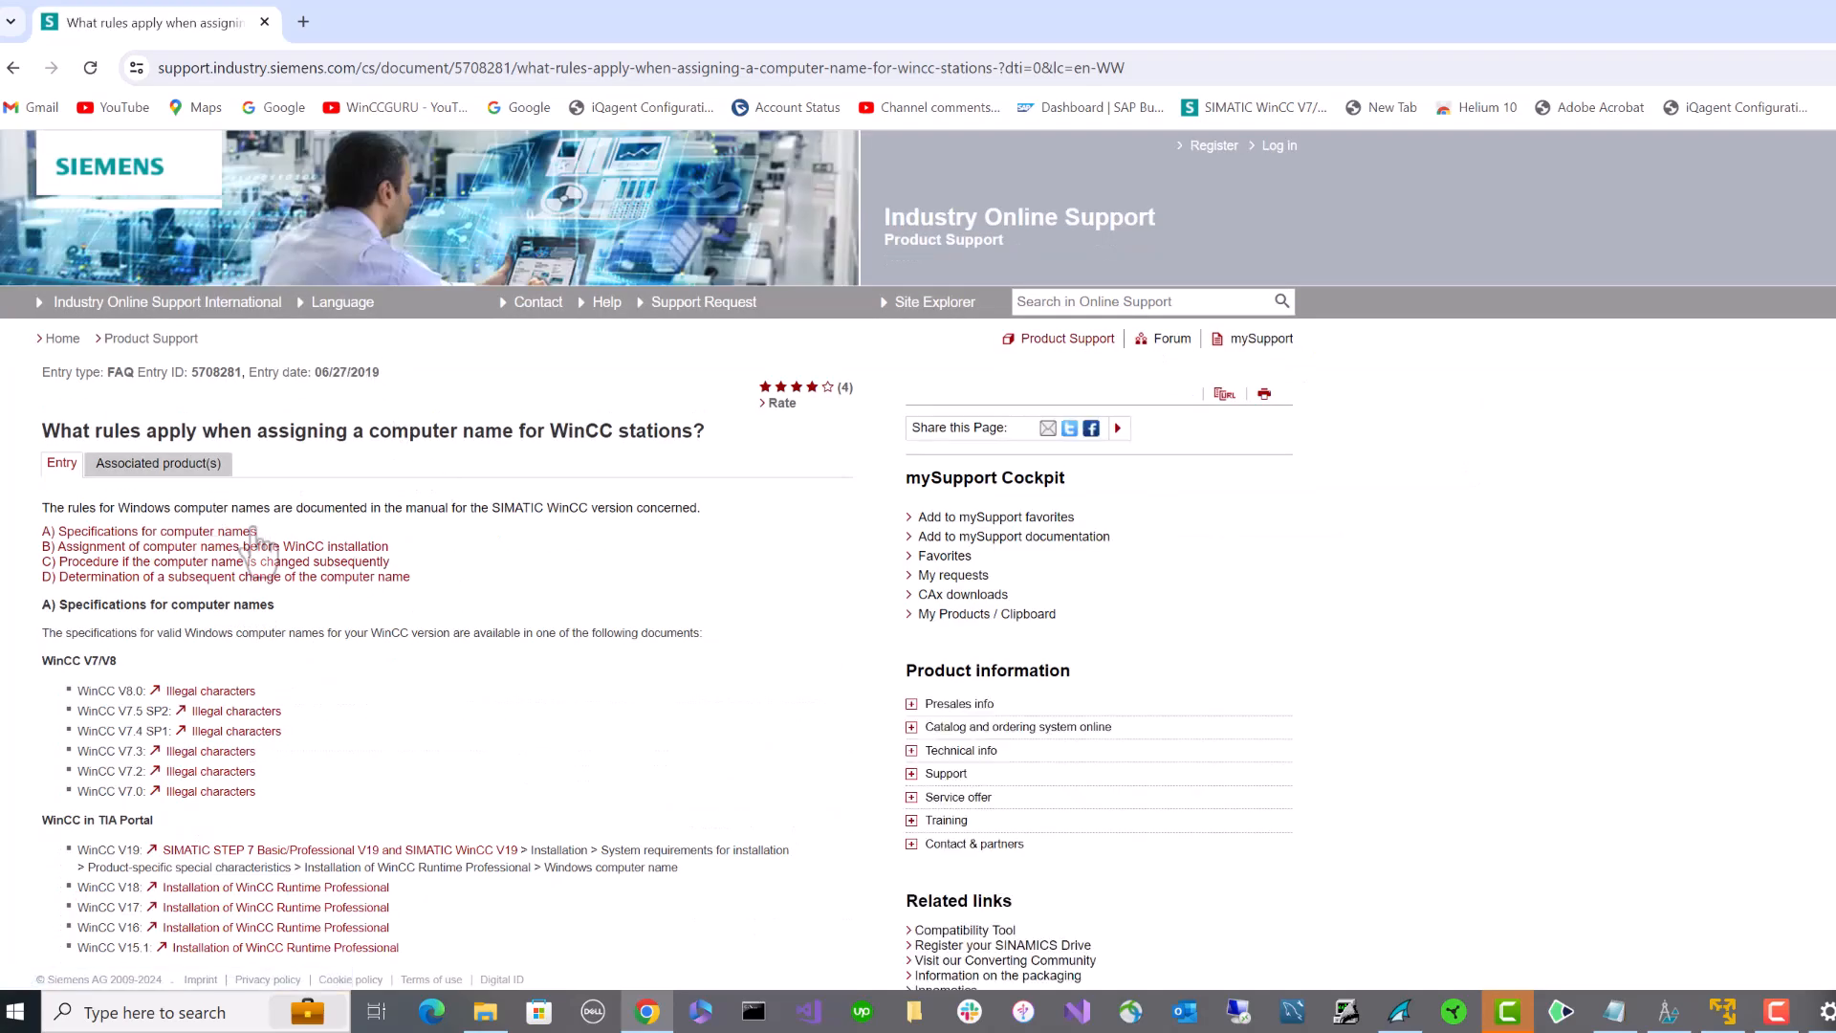
pyautogui.click(210, 691)
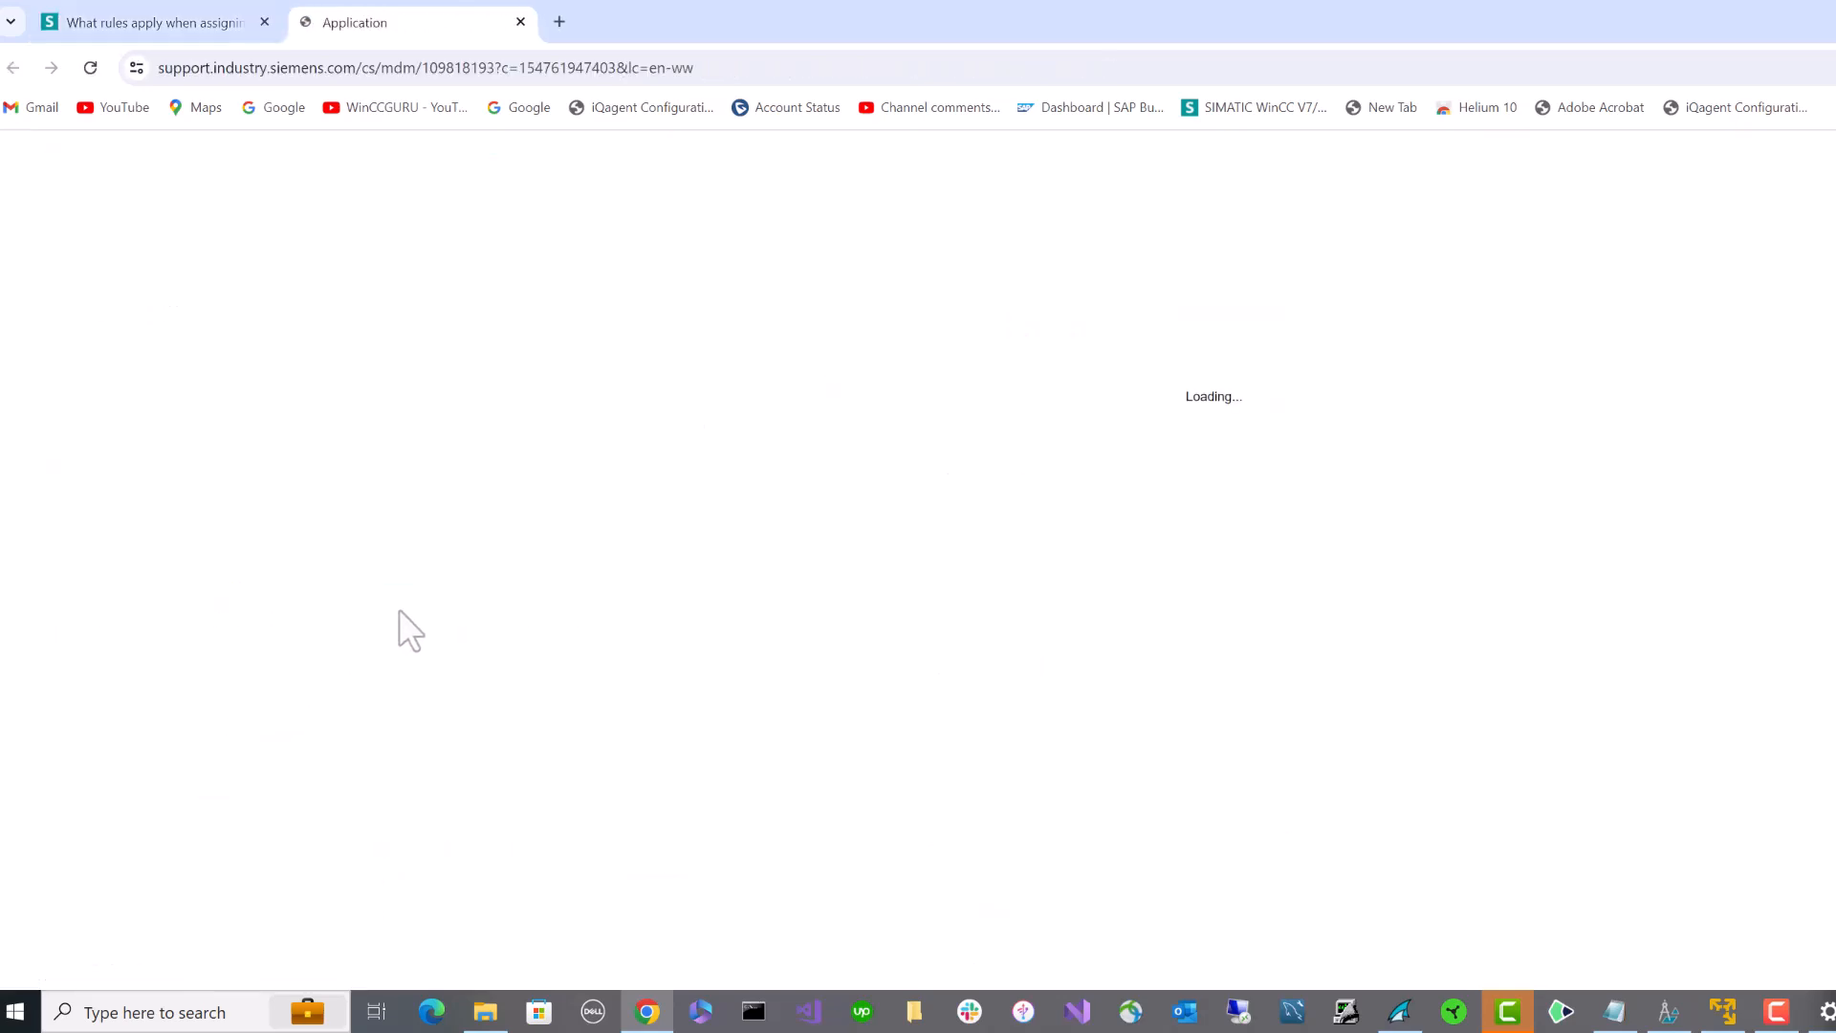
# - Scroll through the illegal-character tables for WinCC names
pyautogui.scroll(-7, 622, 572)
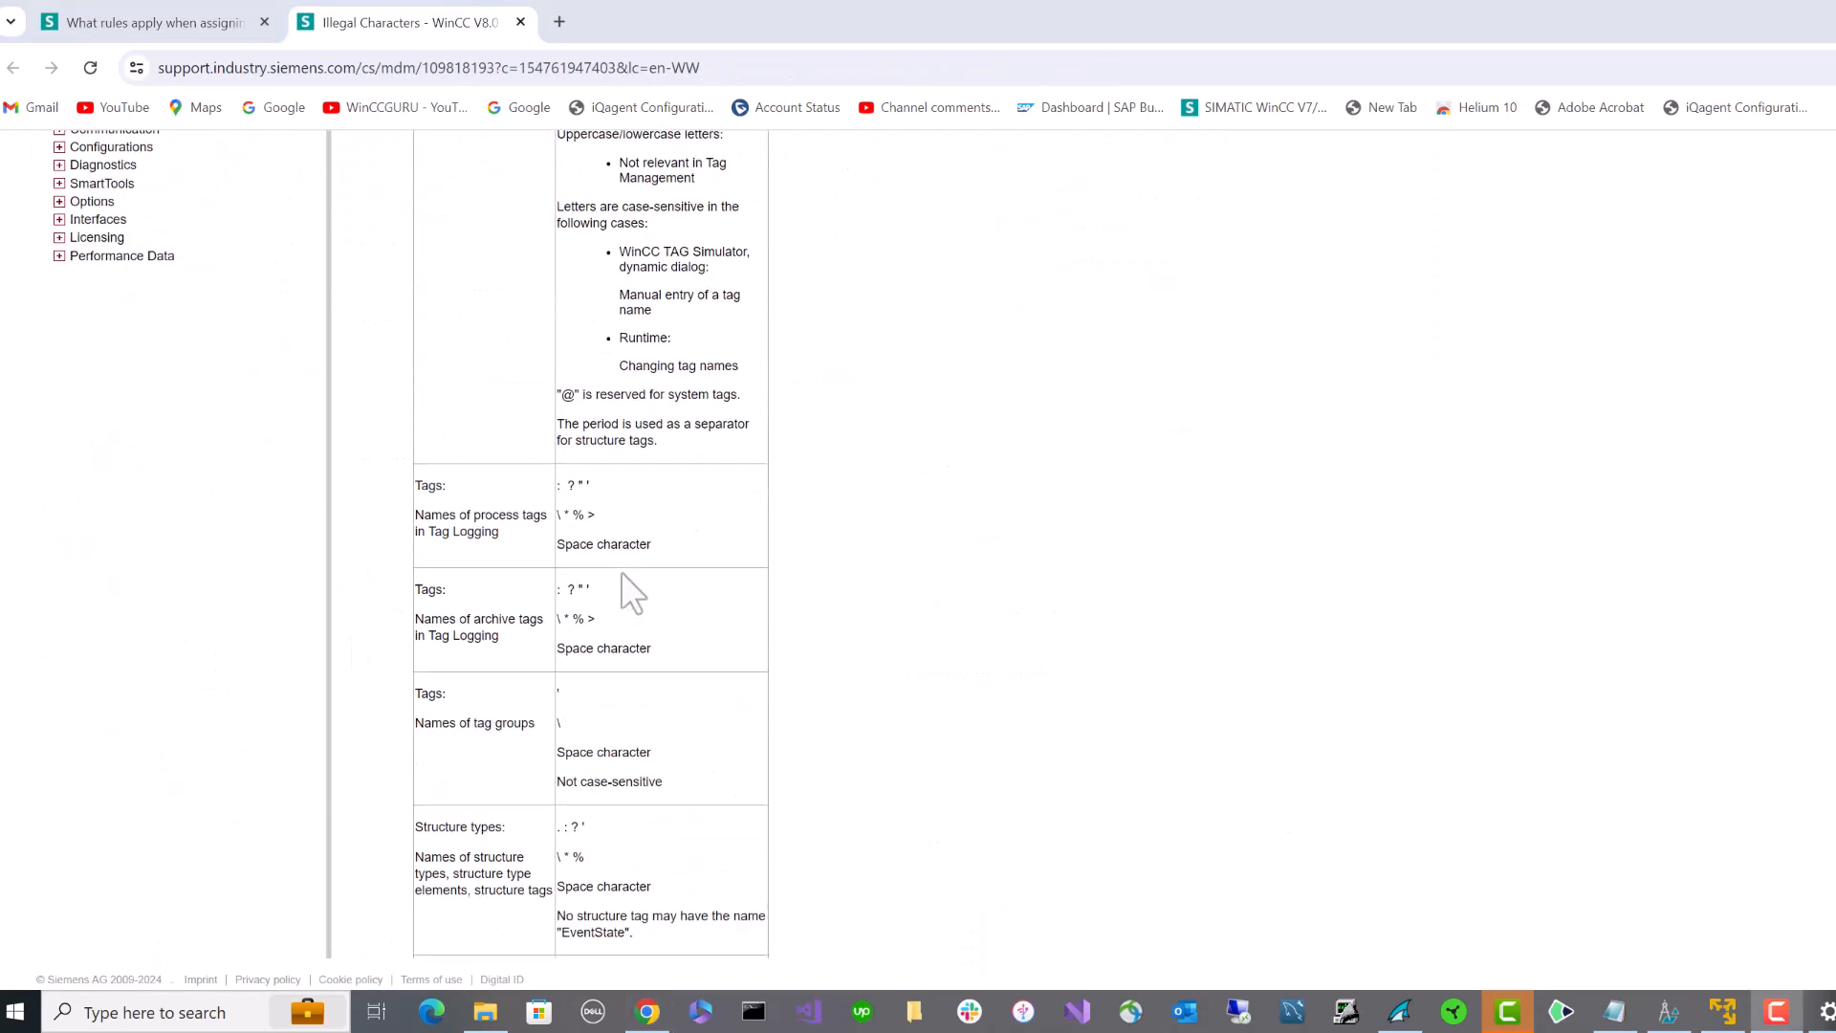
pyautogui.scroll(-15, 622, 574)
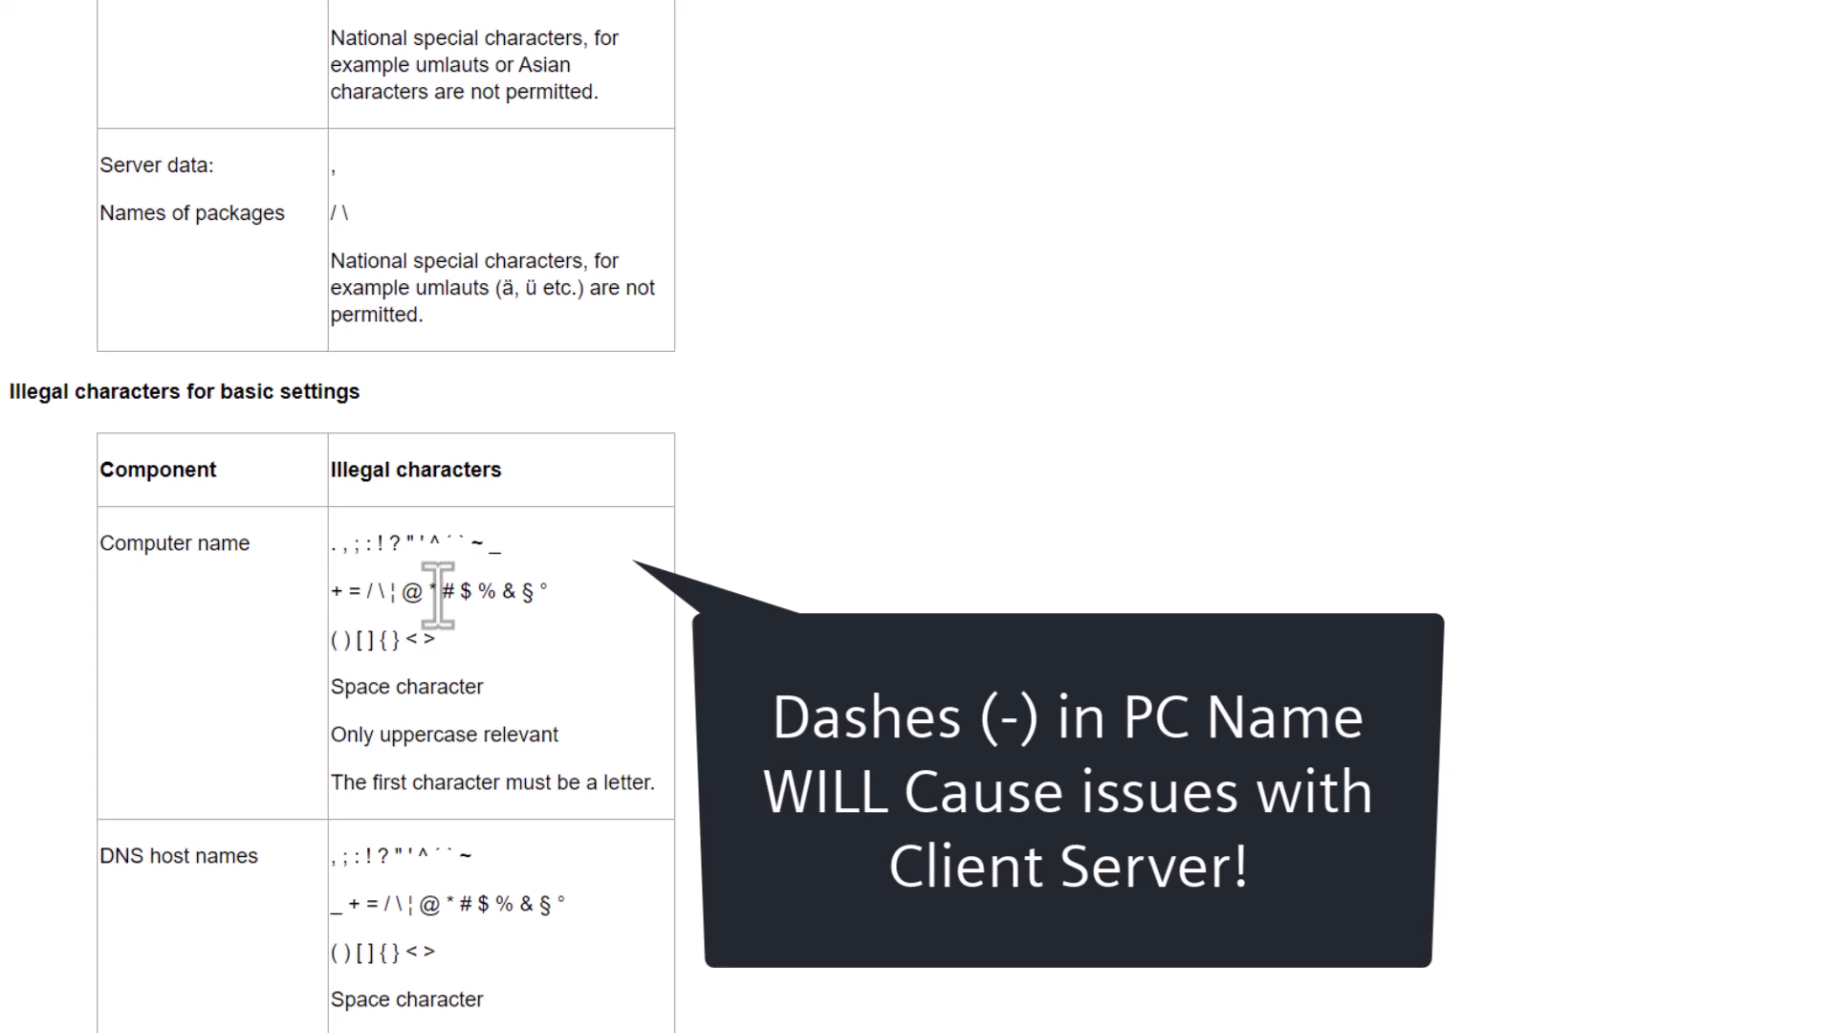
pyautogui.scroll(-9, 438, 593)
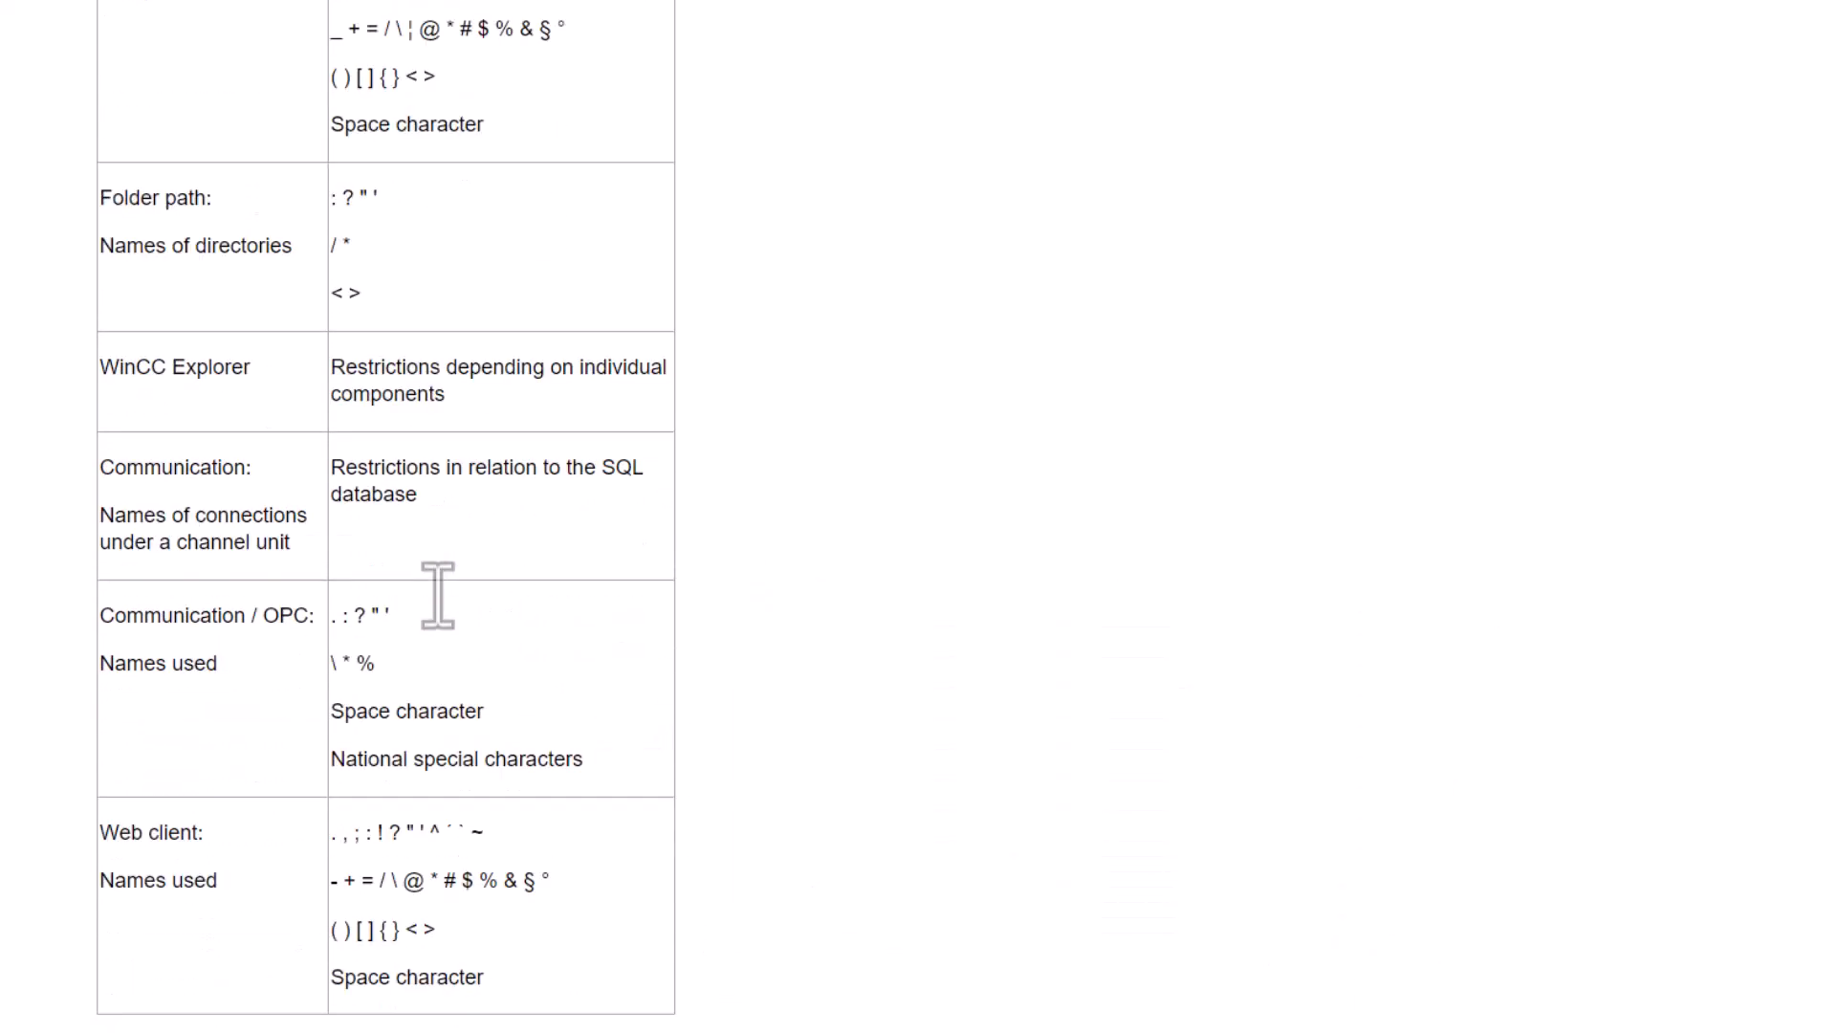
pyautogui.scroll(-5, 438, 593)
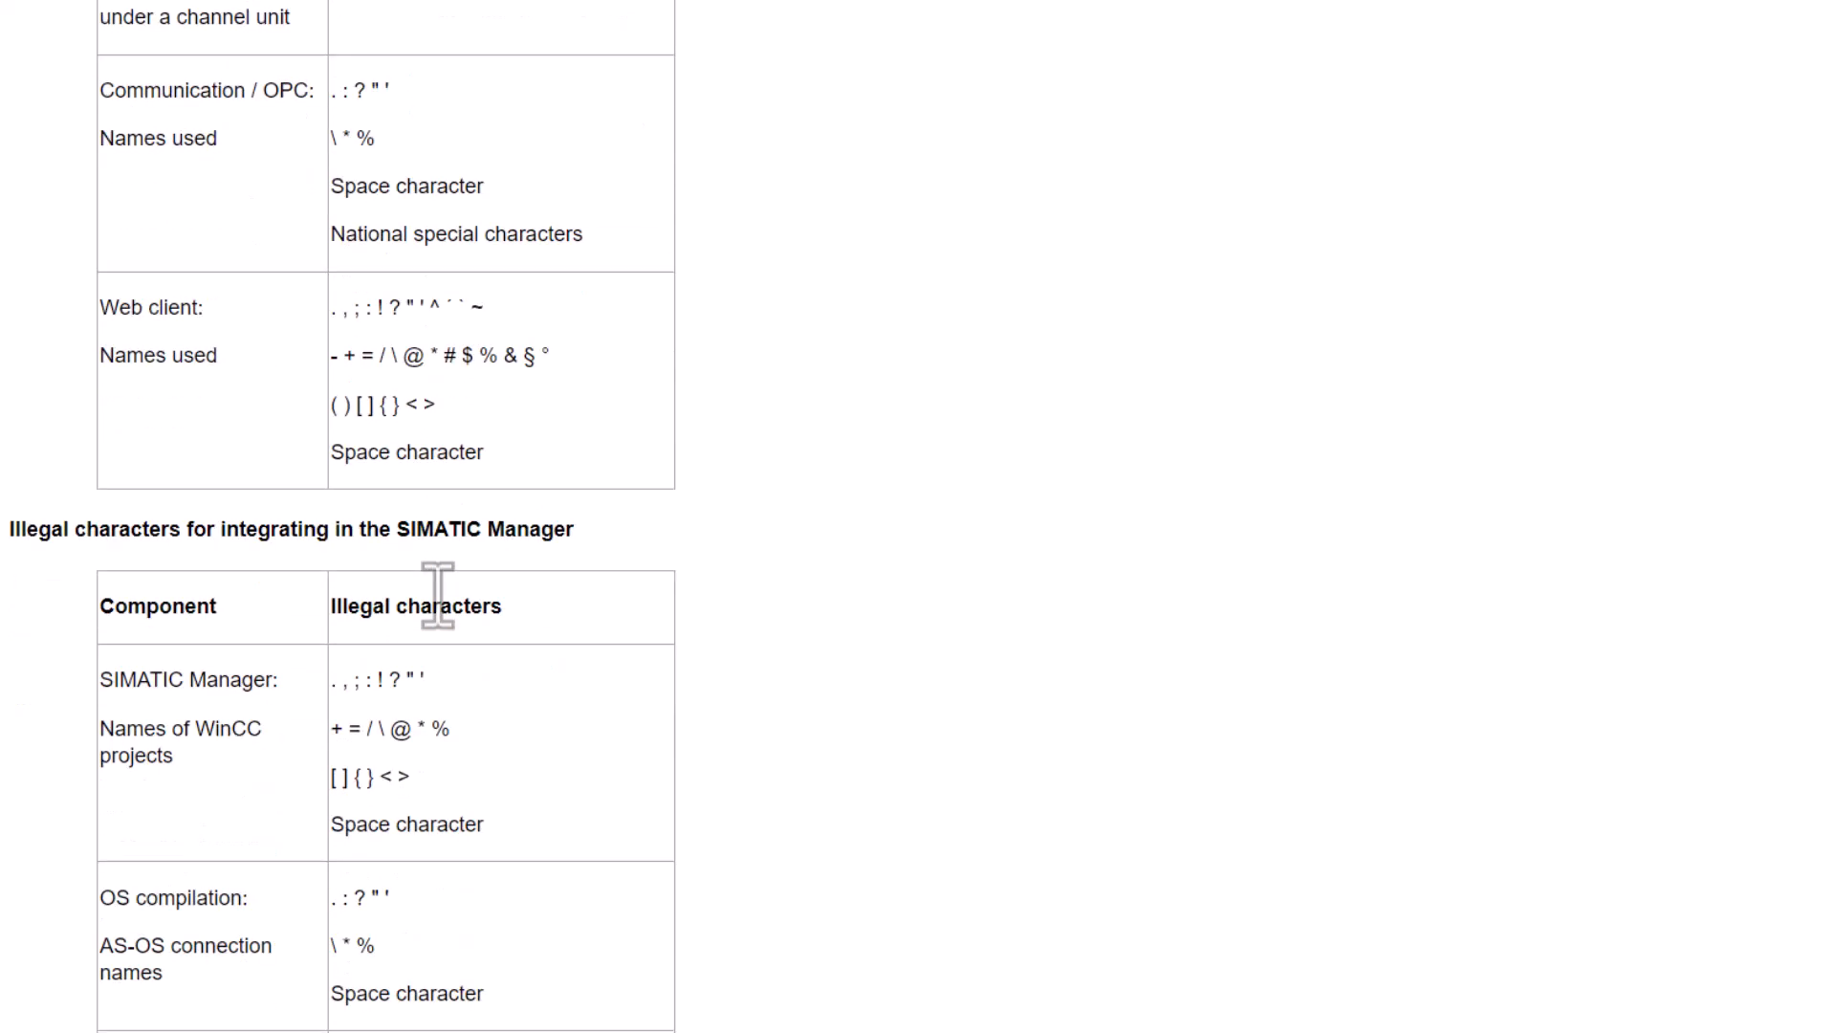
pyautogui.scroll(-4, 448, 612)
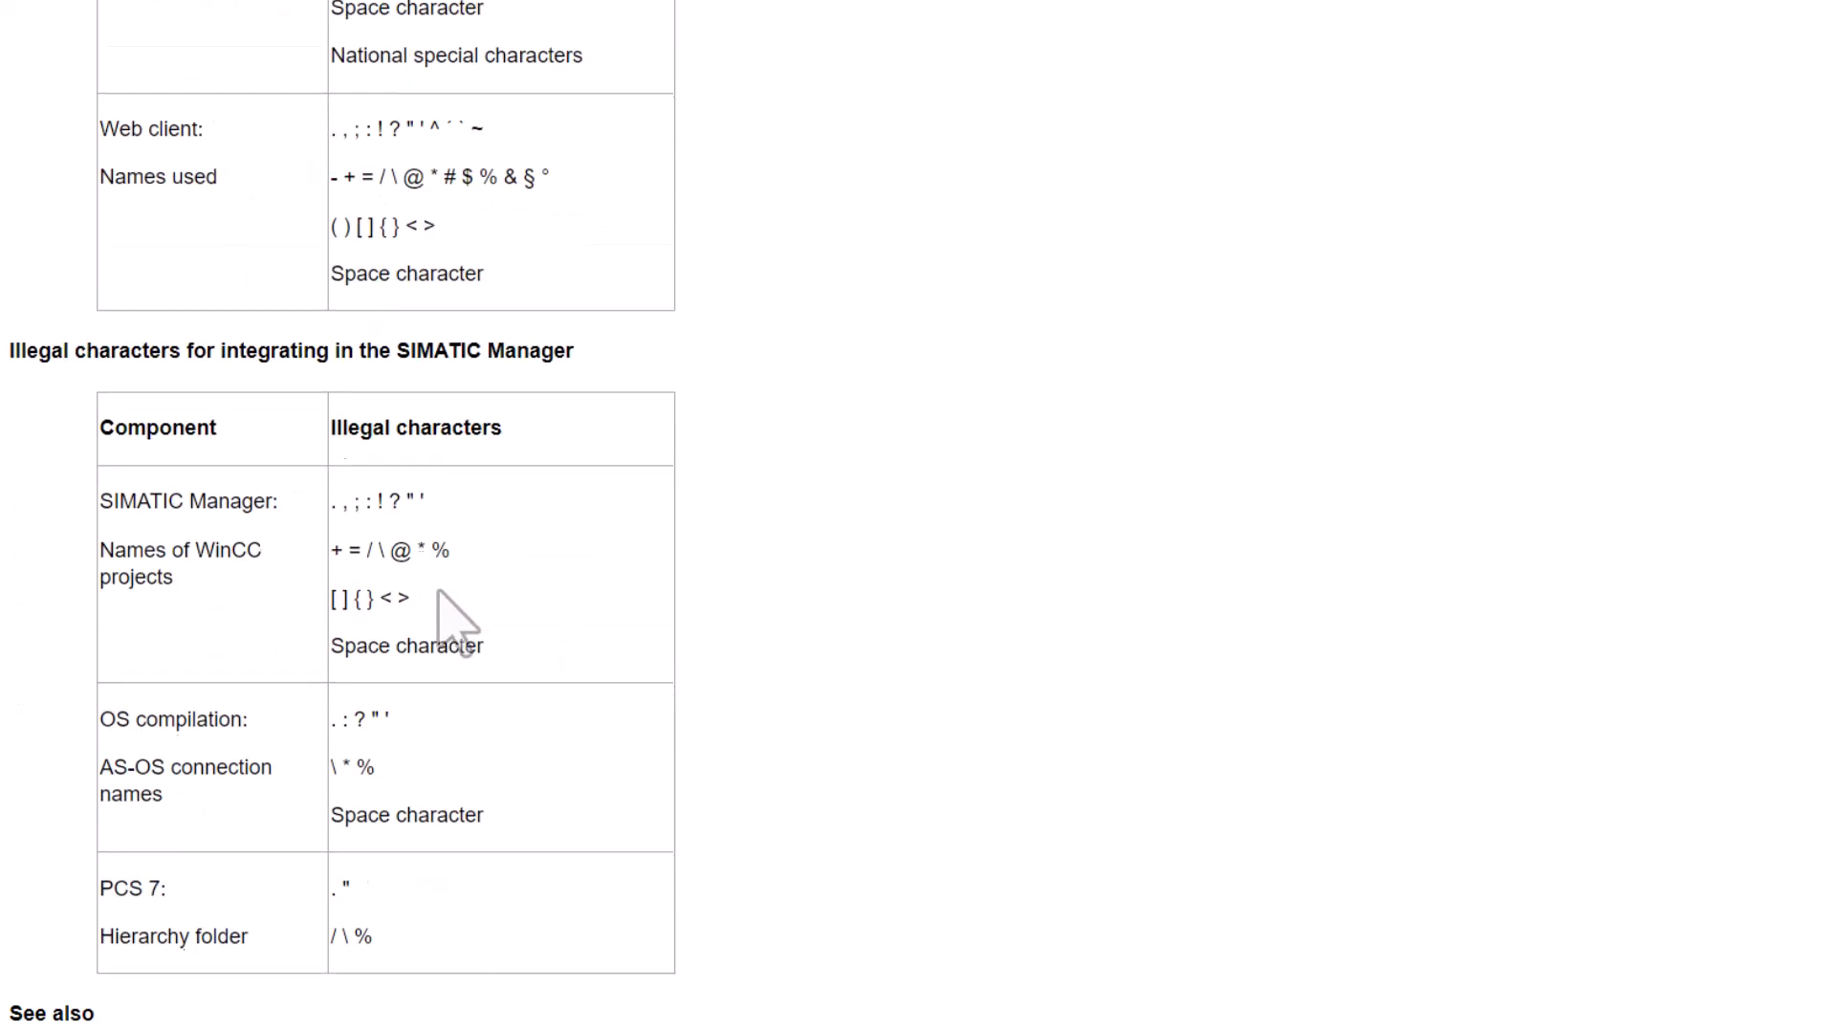
pyautogui.scroll(7, 451, 617)
pyautogui.scroll(5, 449, 582)
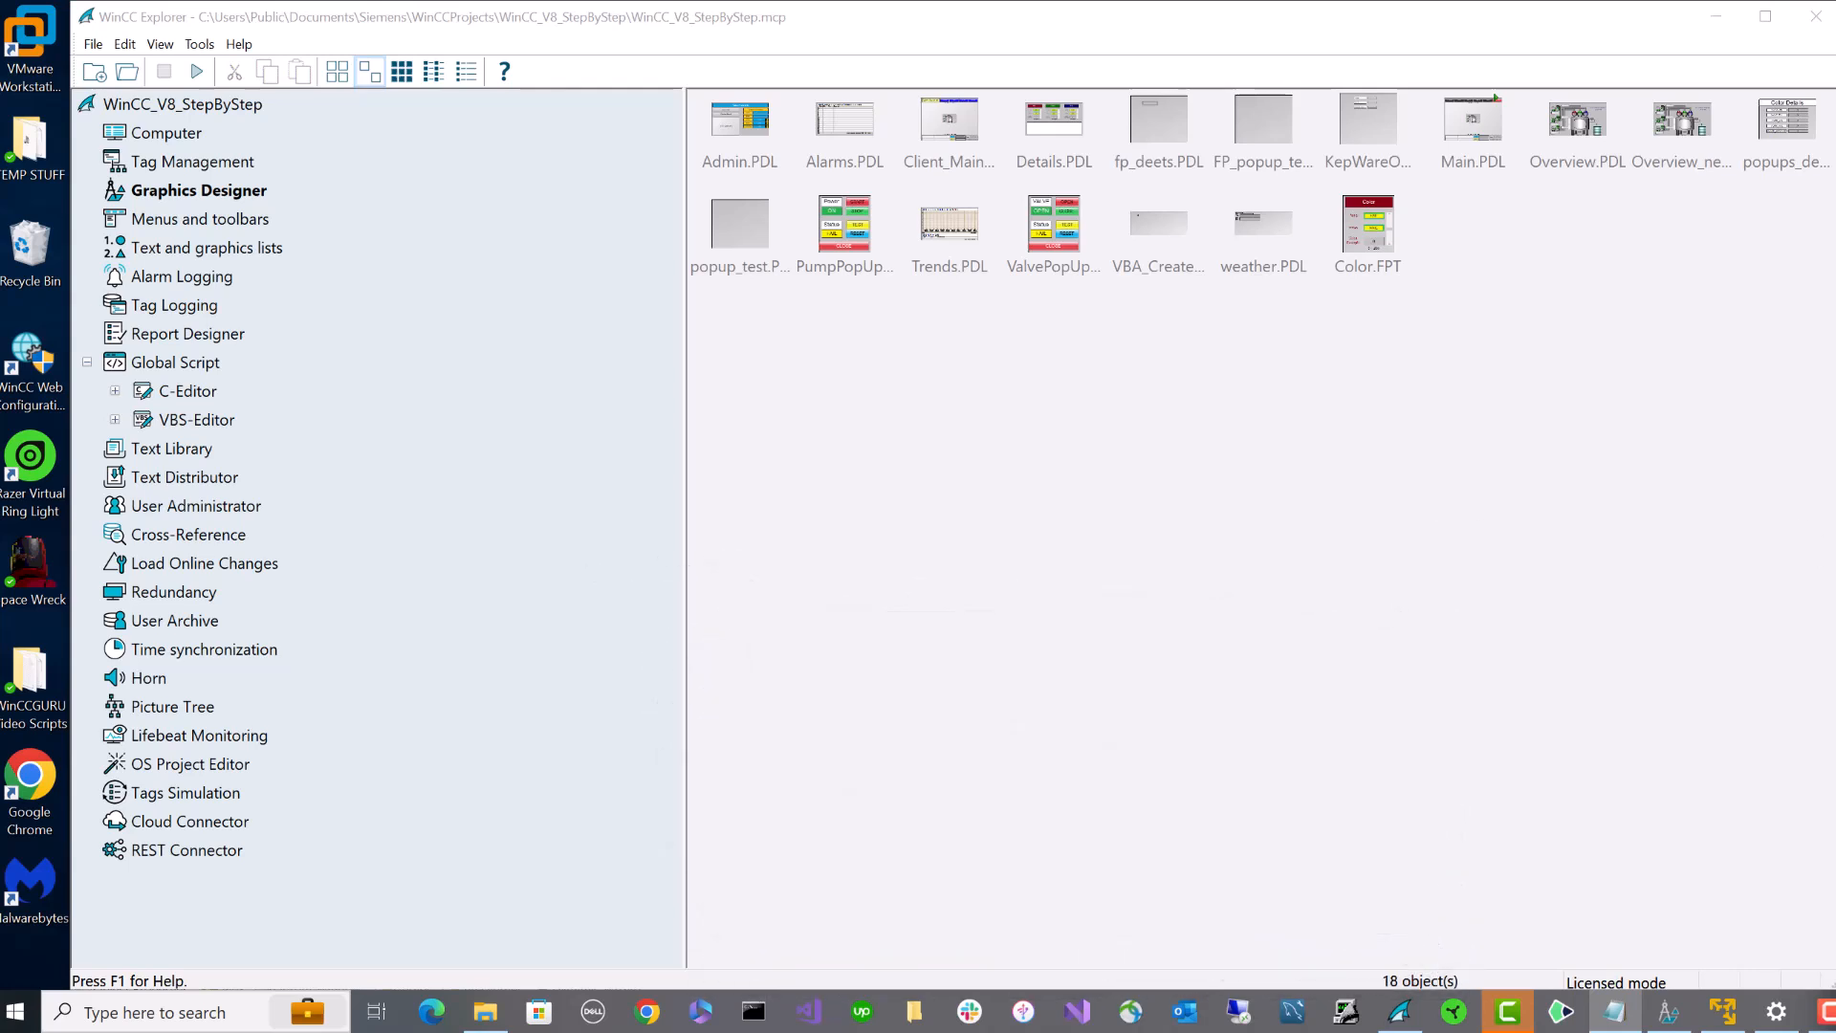
# - Open Simatic Shell from the File Explorer address bar and select the local computer
pyautogui.click(486, 1012)
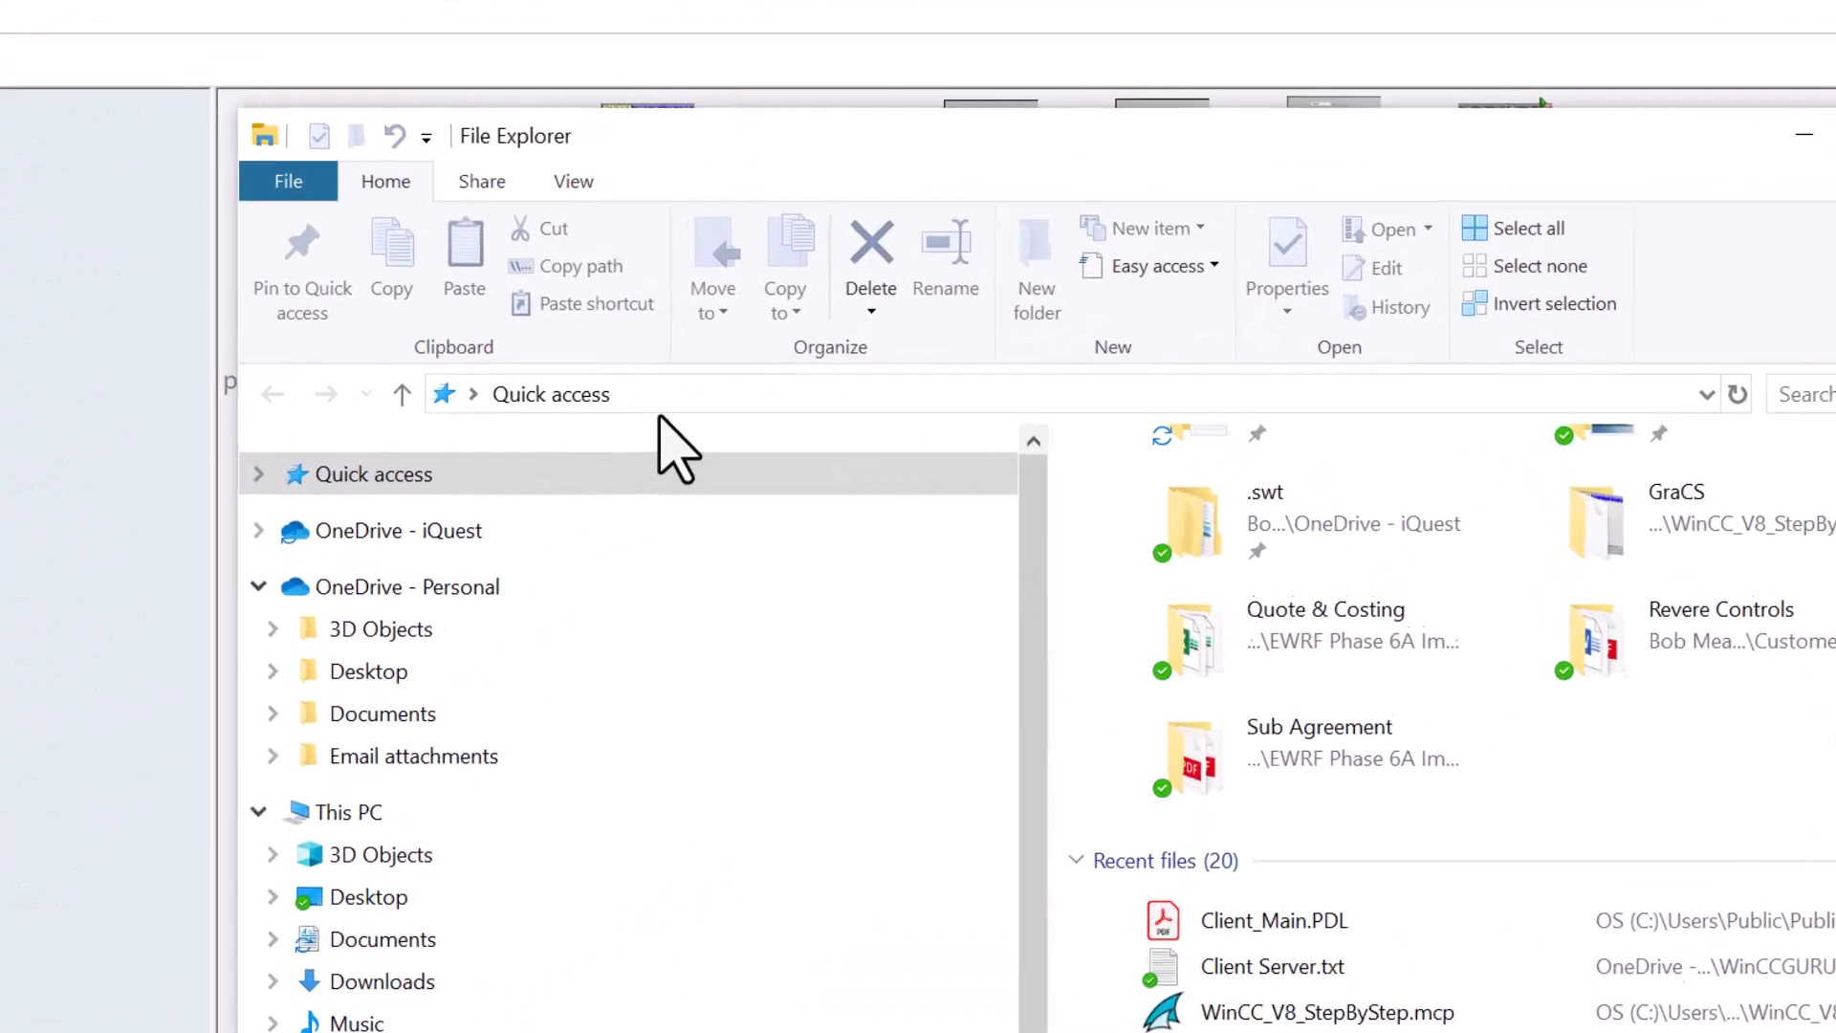
pyautogui.click(907, 297)
pyautogui.write('simatic')
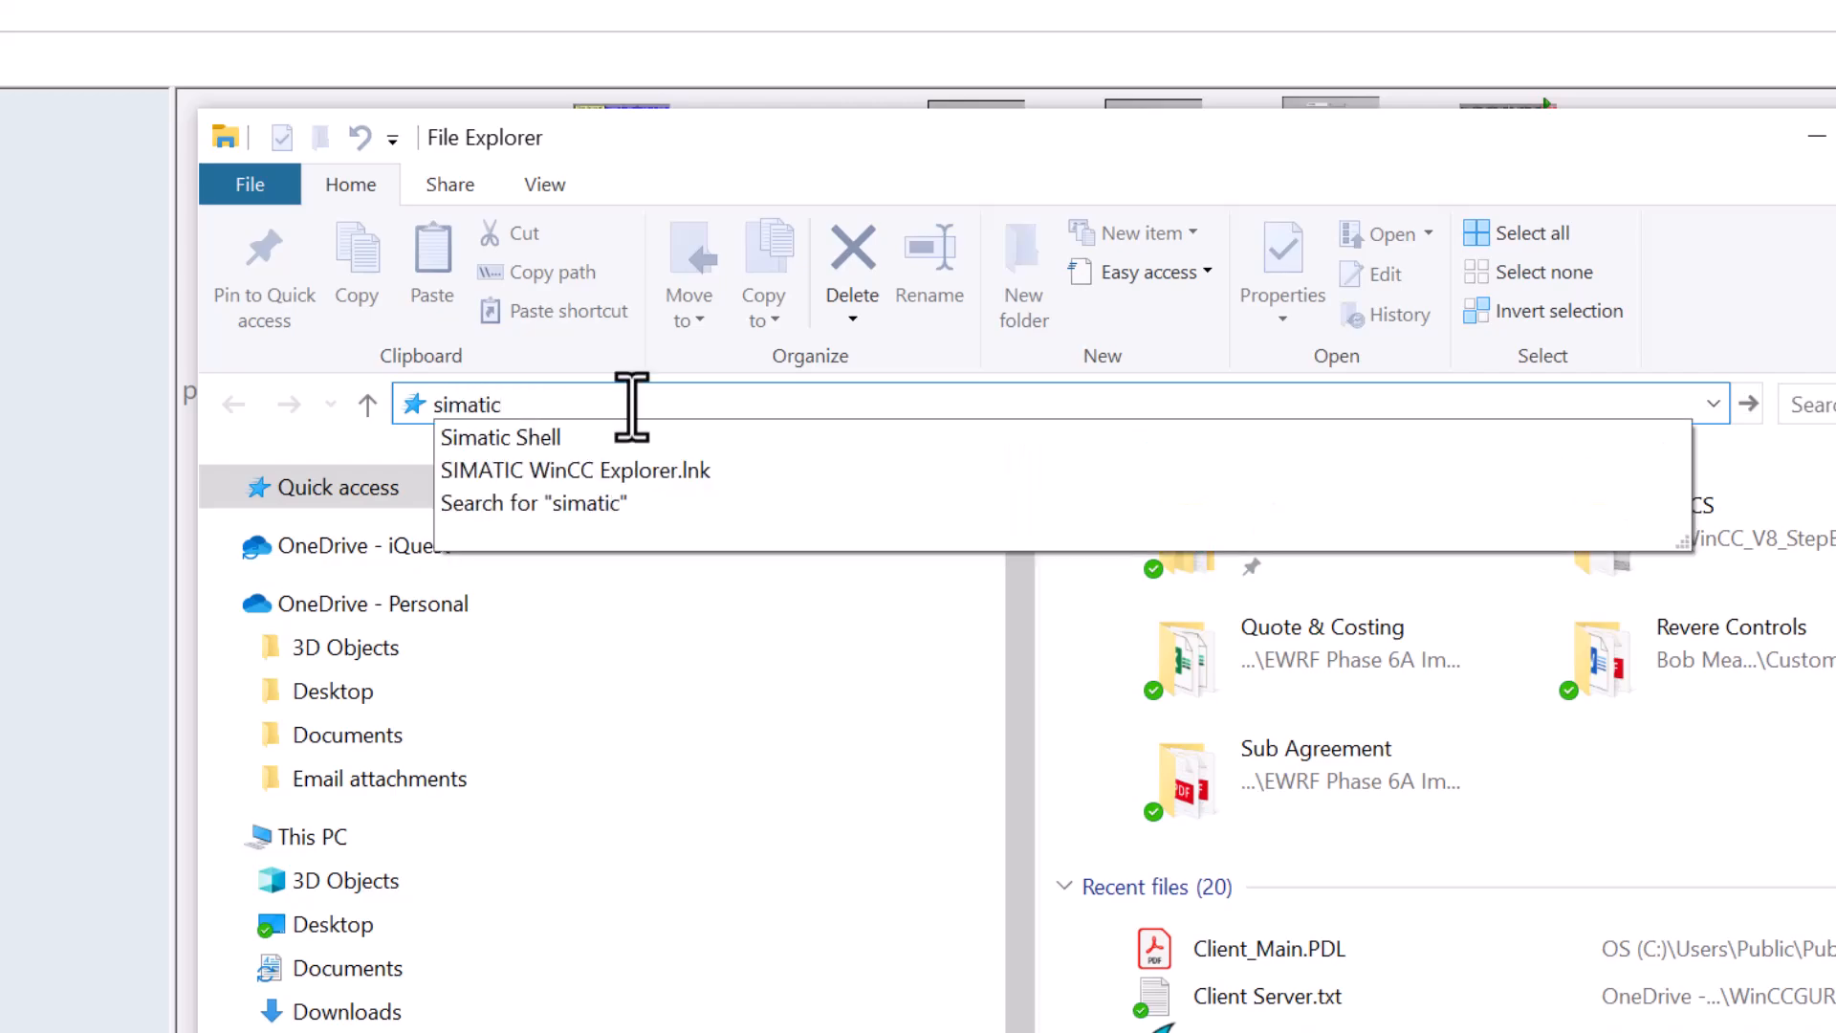
pyautogui.click(588, 437)
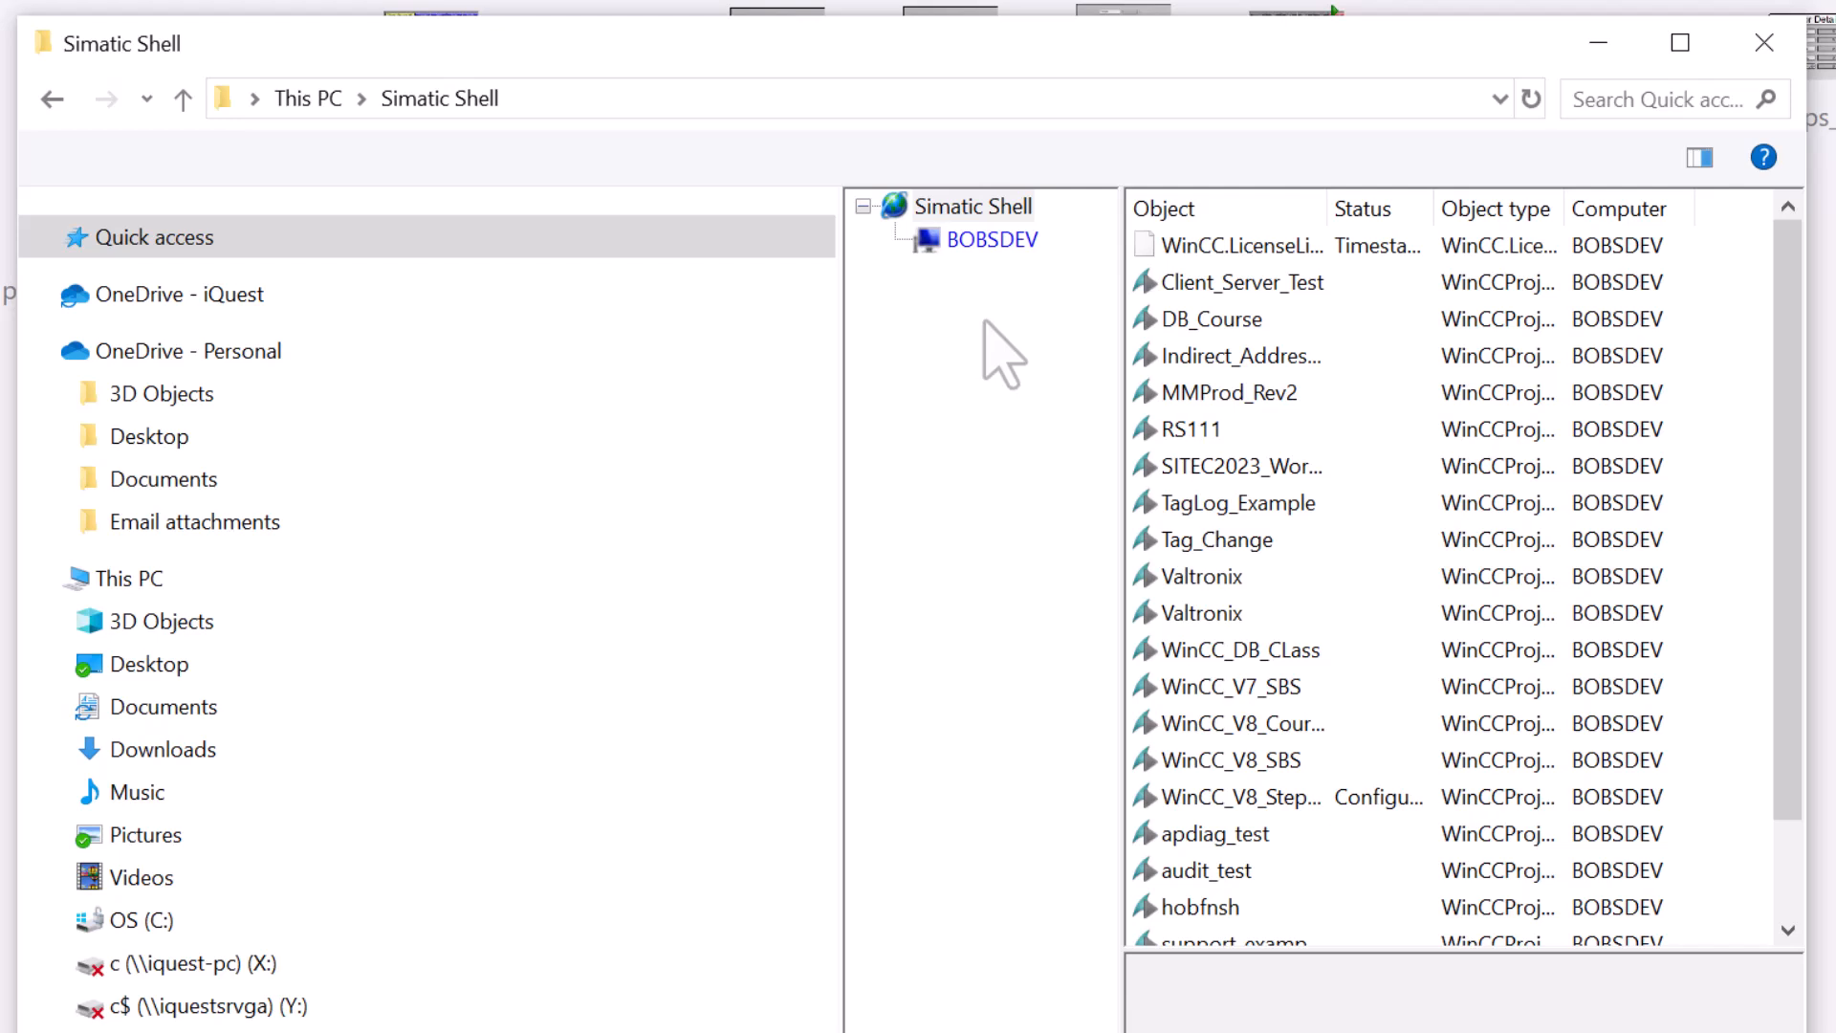
pyautogui.click(932, 241)
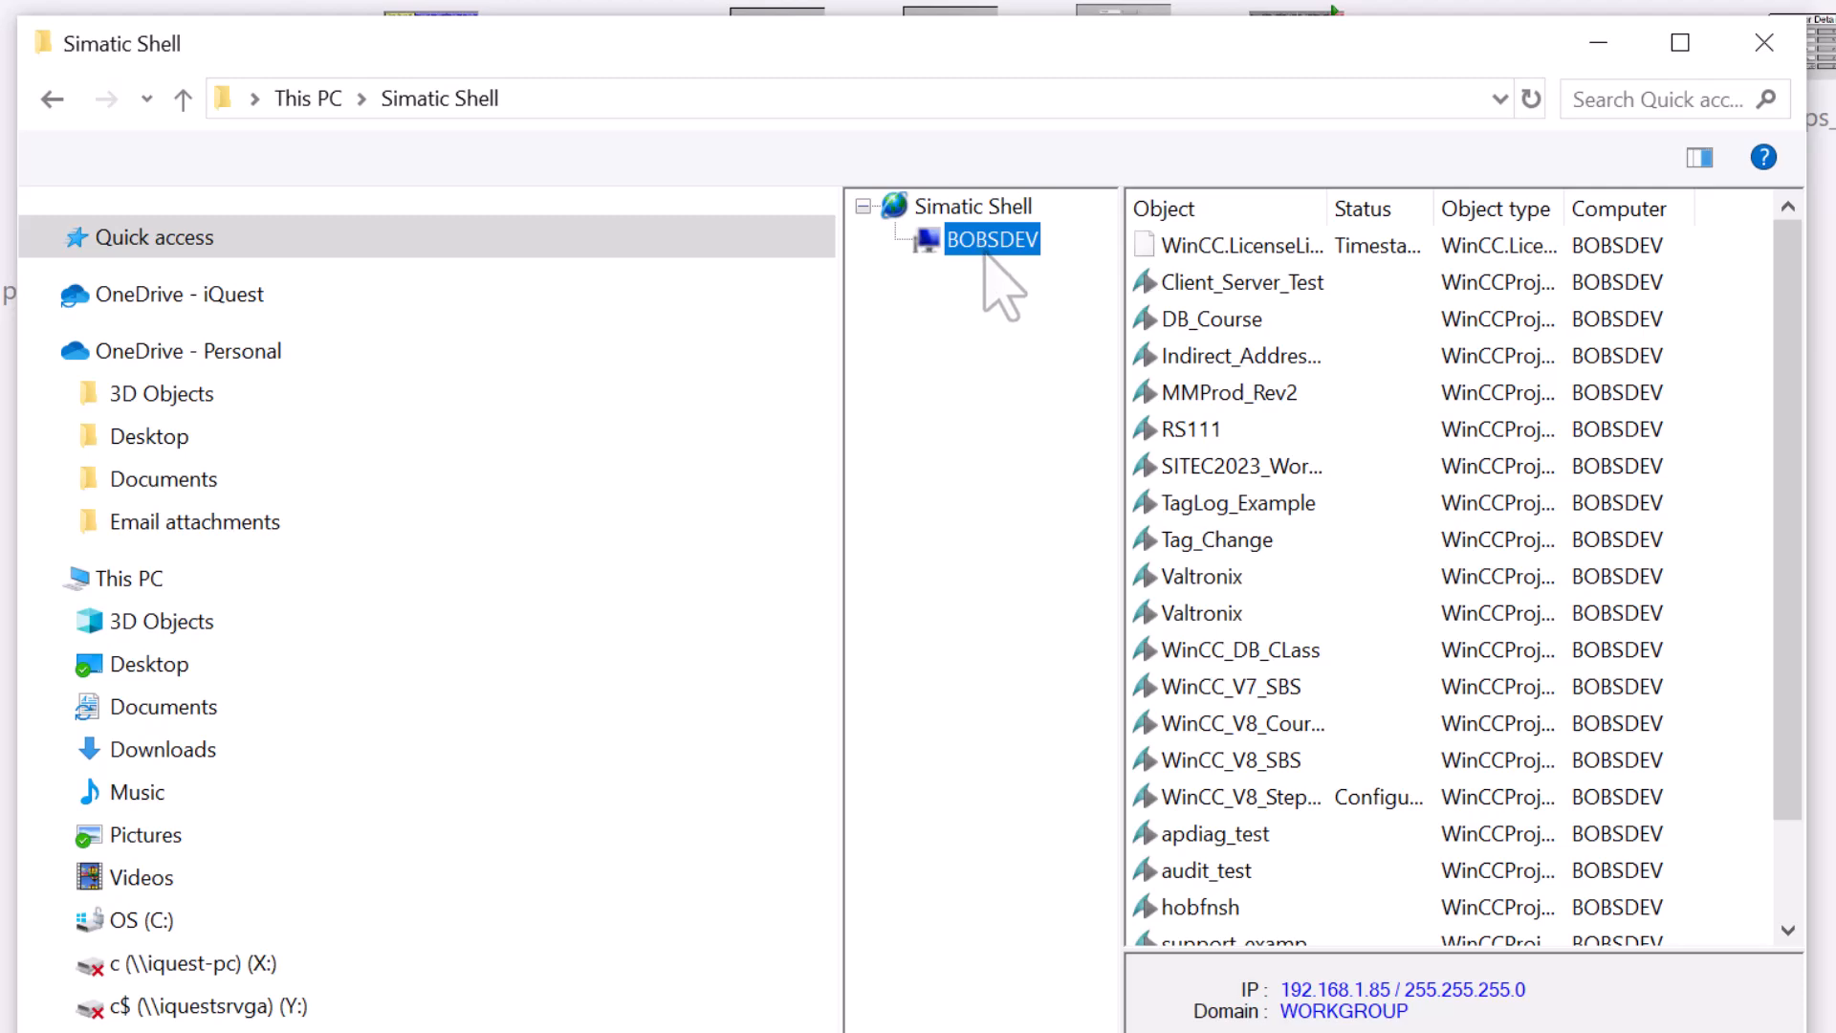
# - Try the Domain Structure and IP Segments views, then return to Flat (Computer)
pyautogui.rightClick(937, 205)
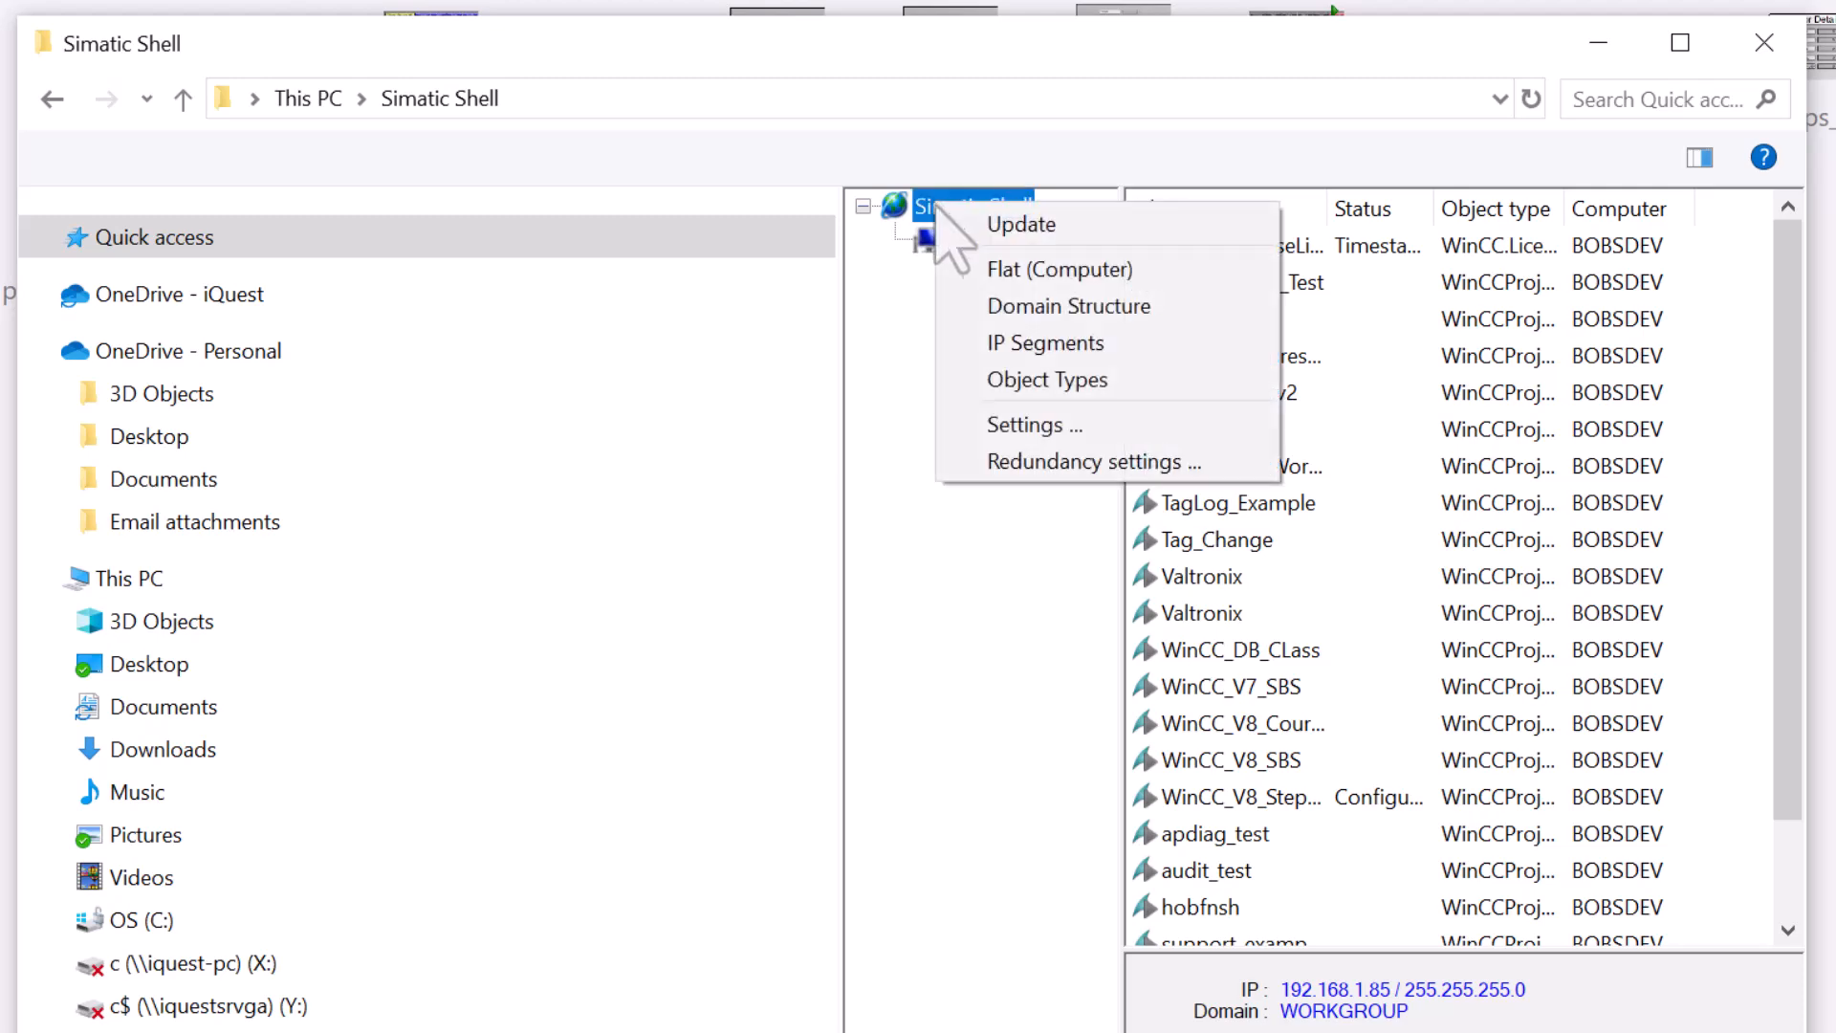
pyautogui.click(995, 306)
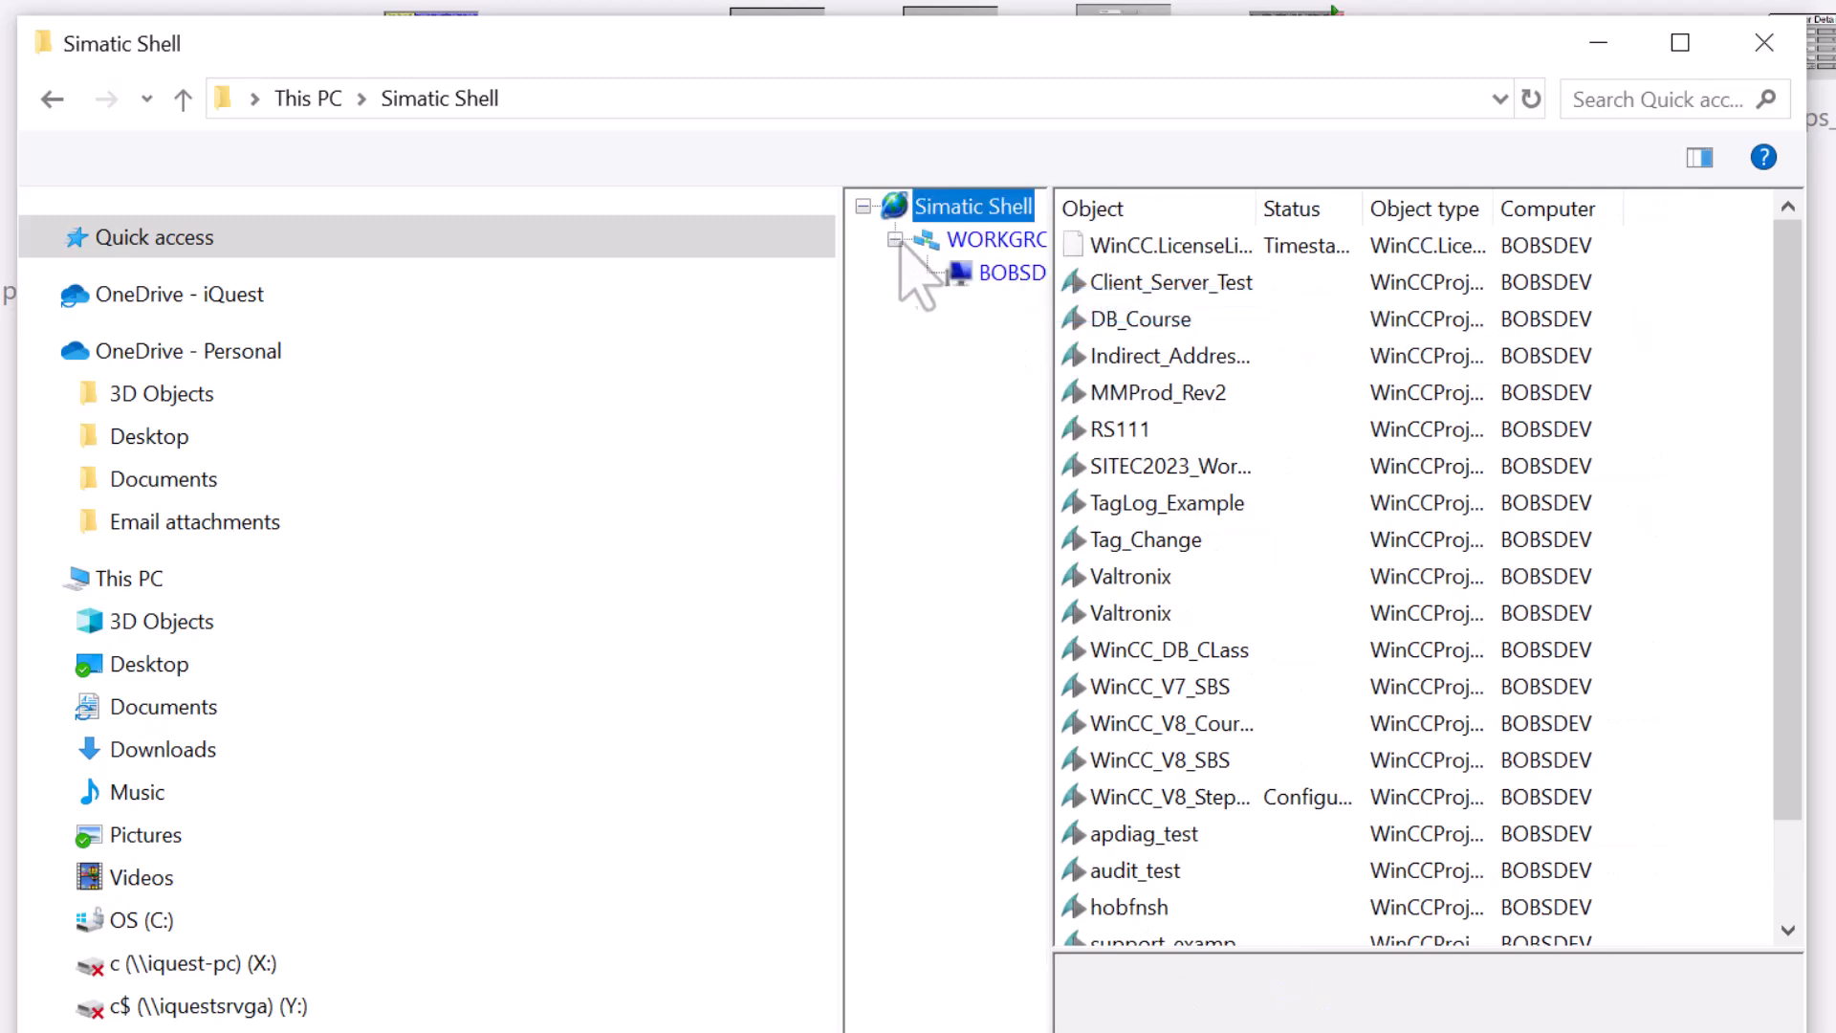
pyautogui.rightClick(926, 207)
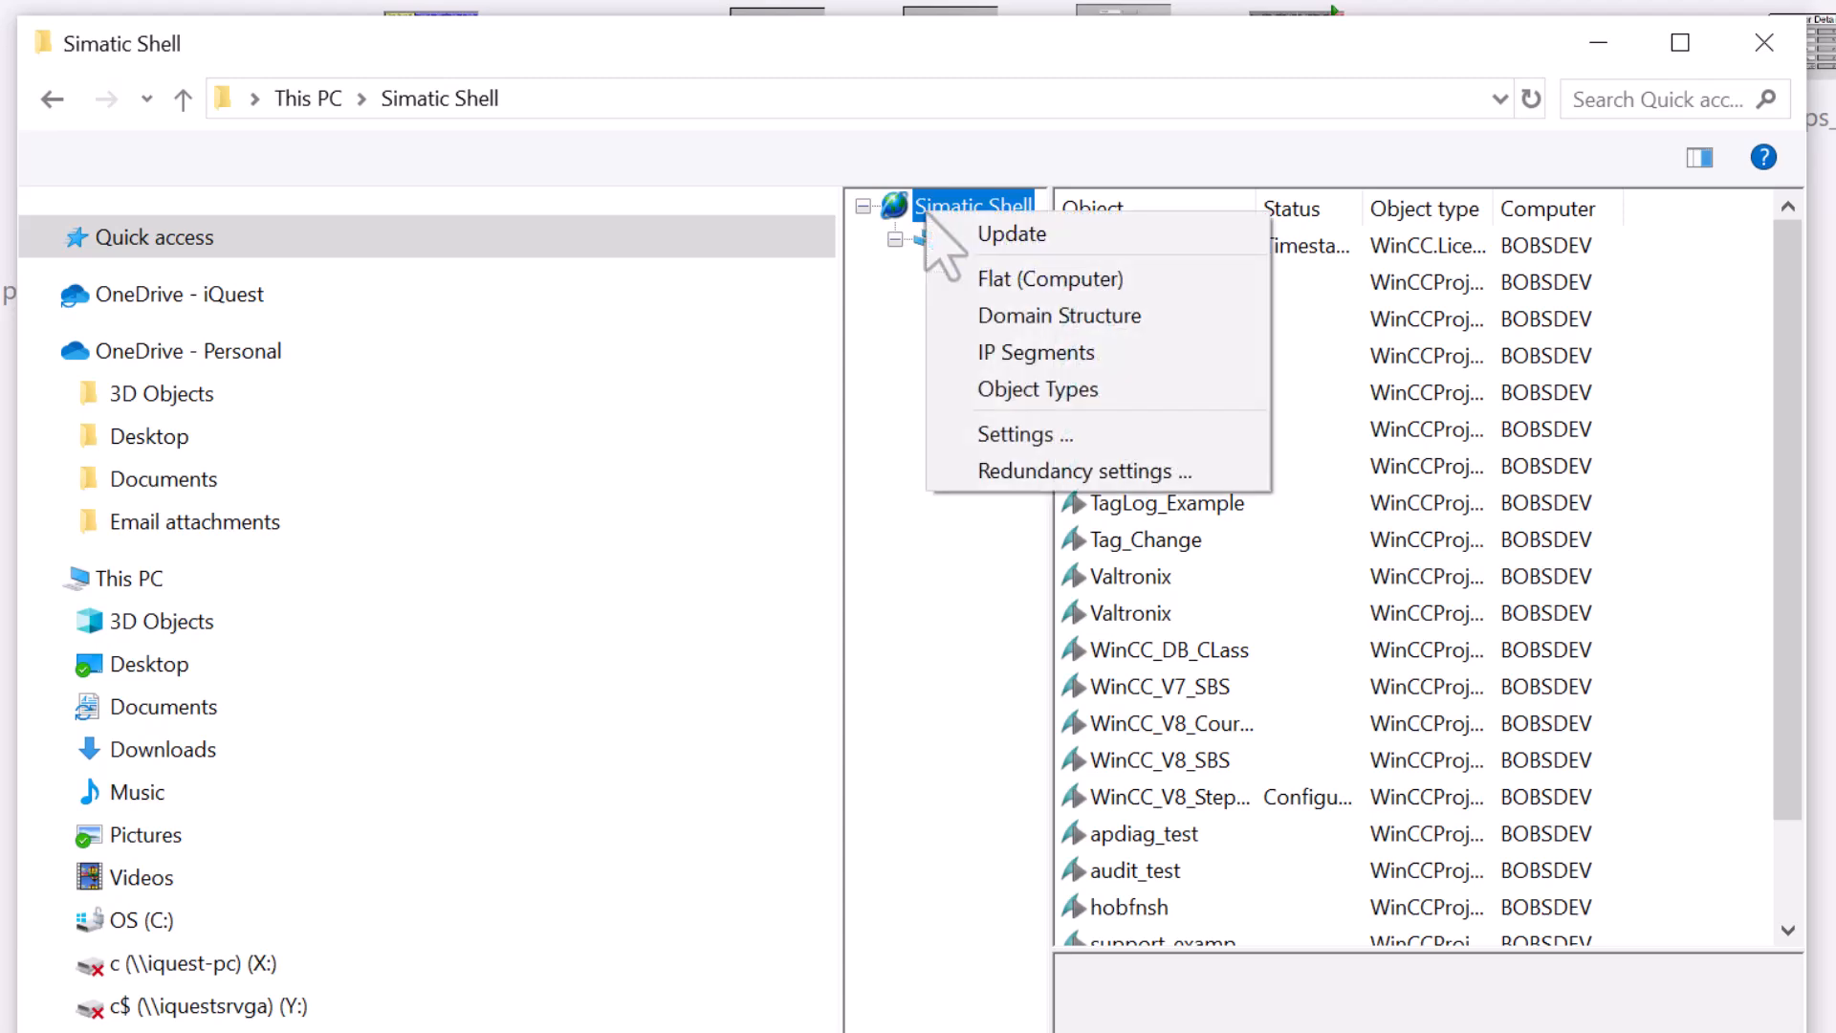
pyautogui.click(1014, 356)
pyautogui.rightClick(936, 214)
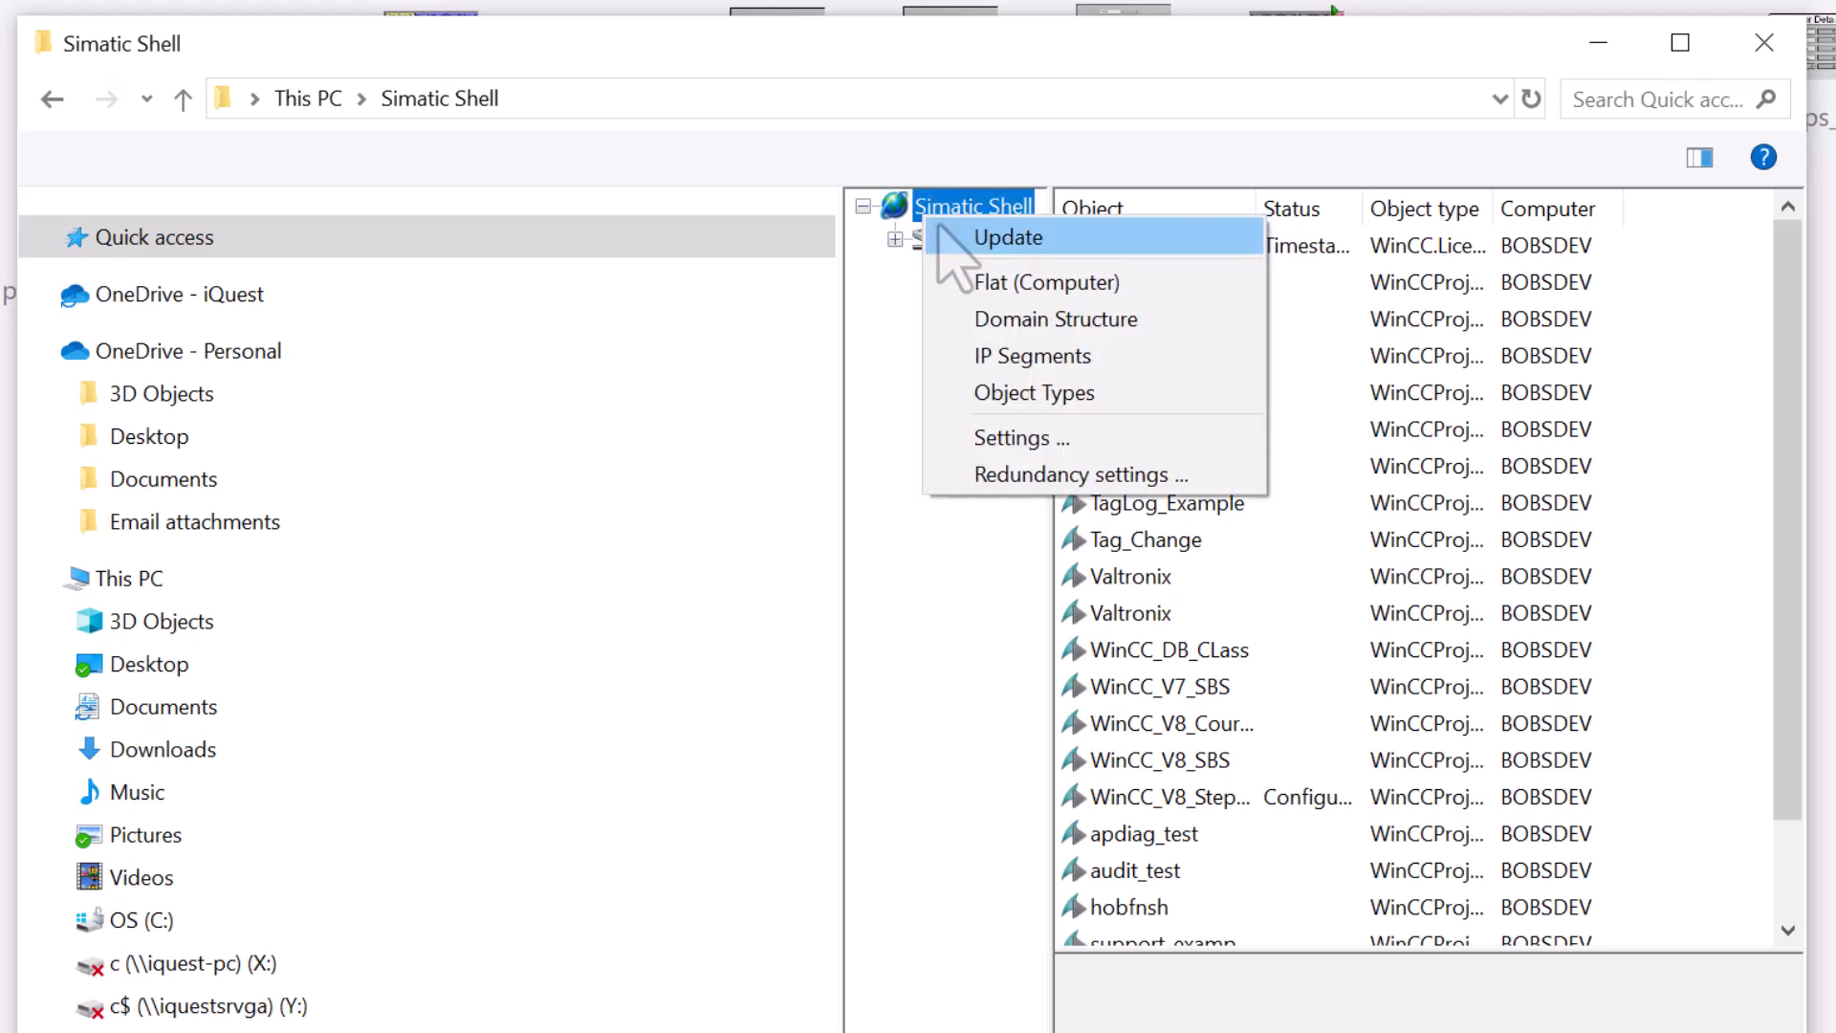
pyautogui.click(985, 282)
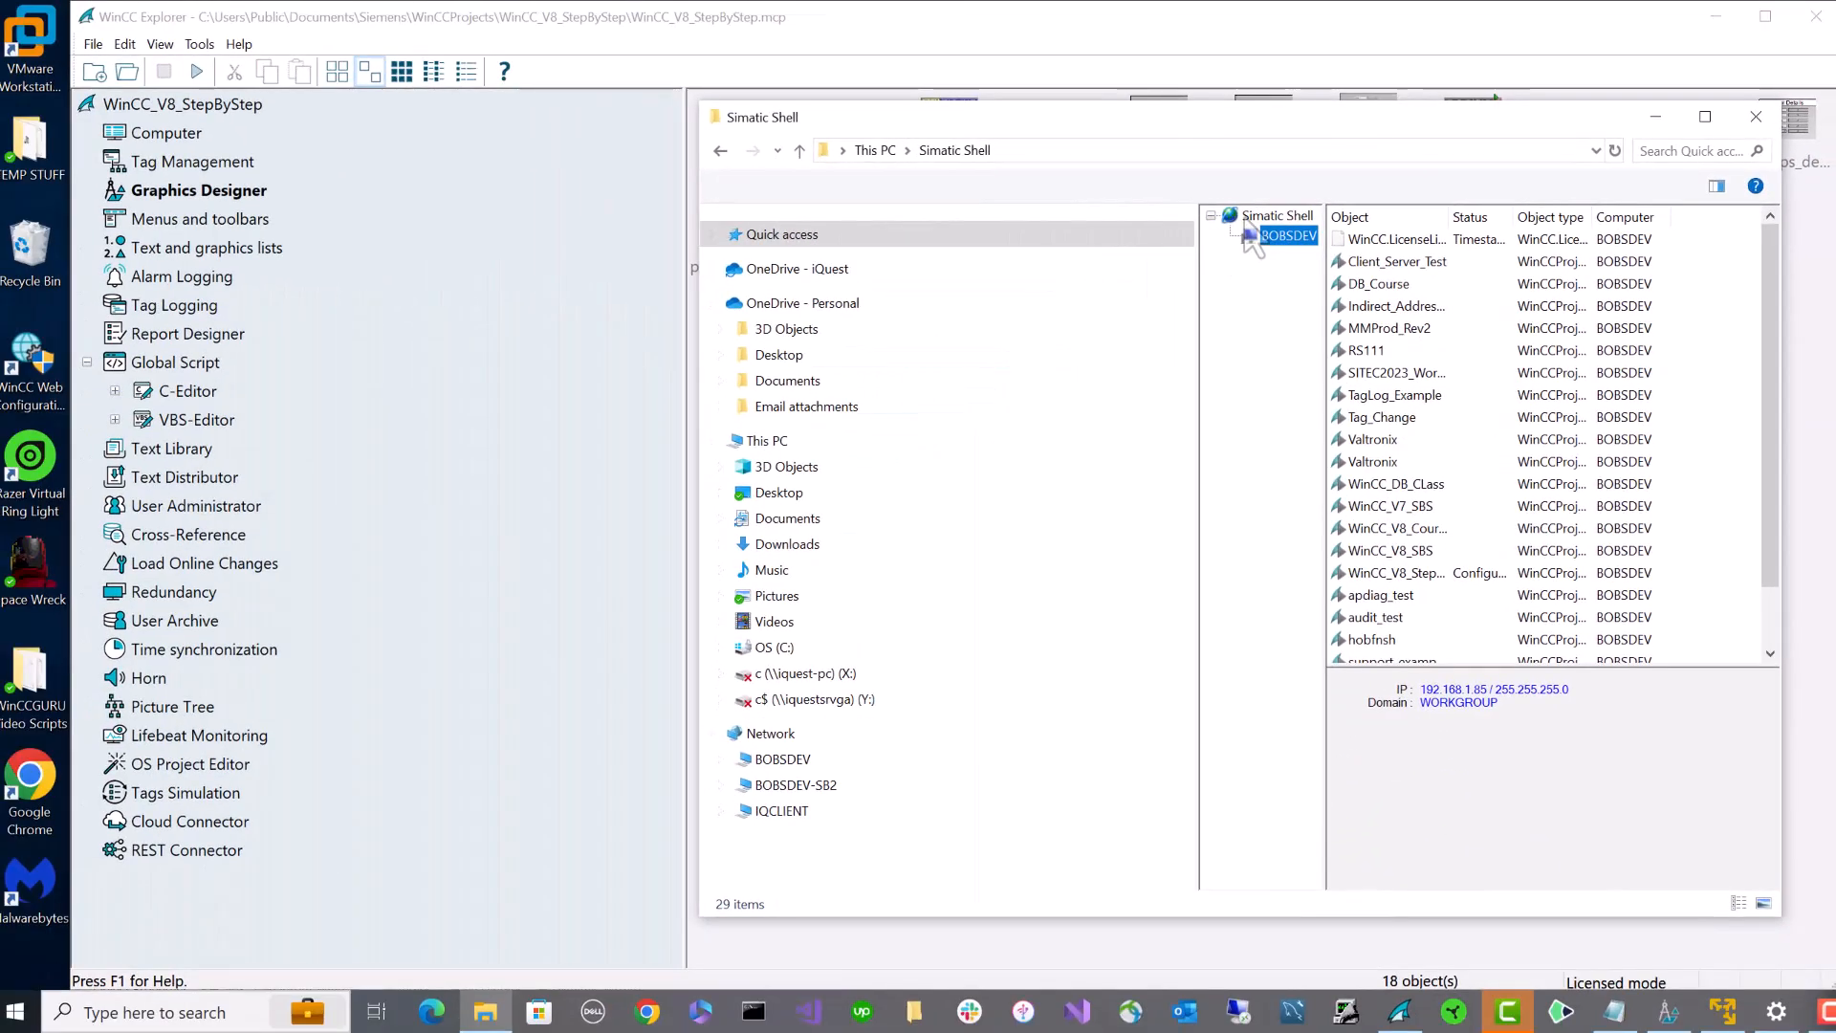
pyautogui.rightClick(1255, 219)
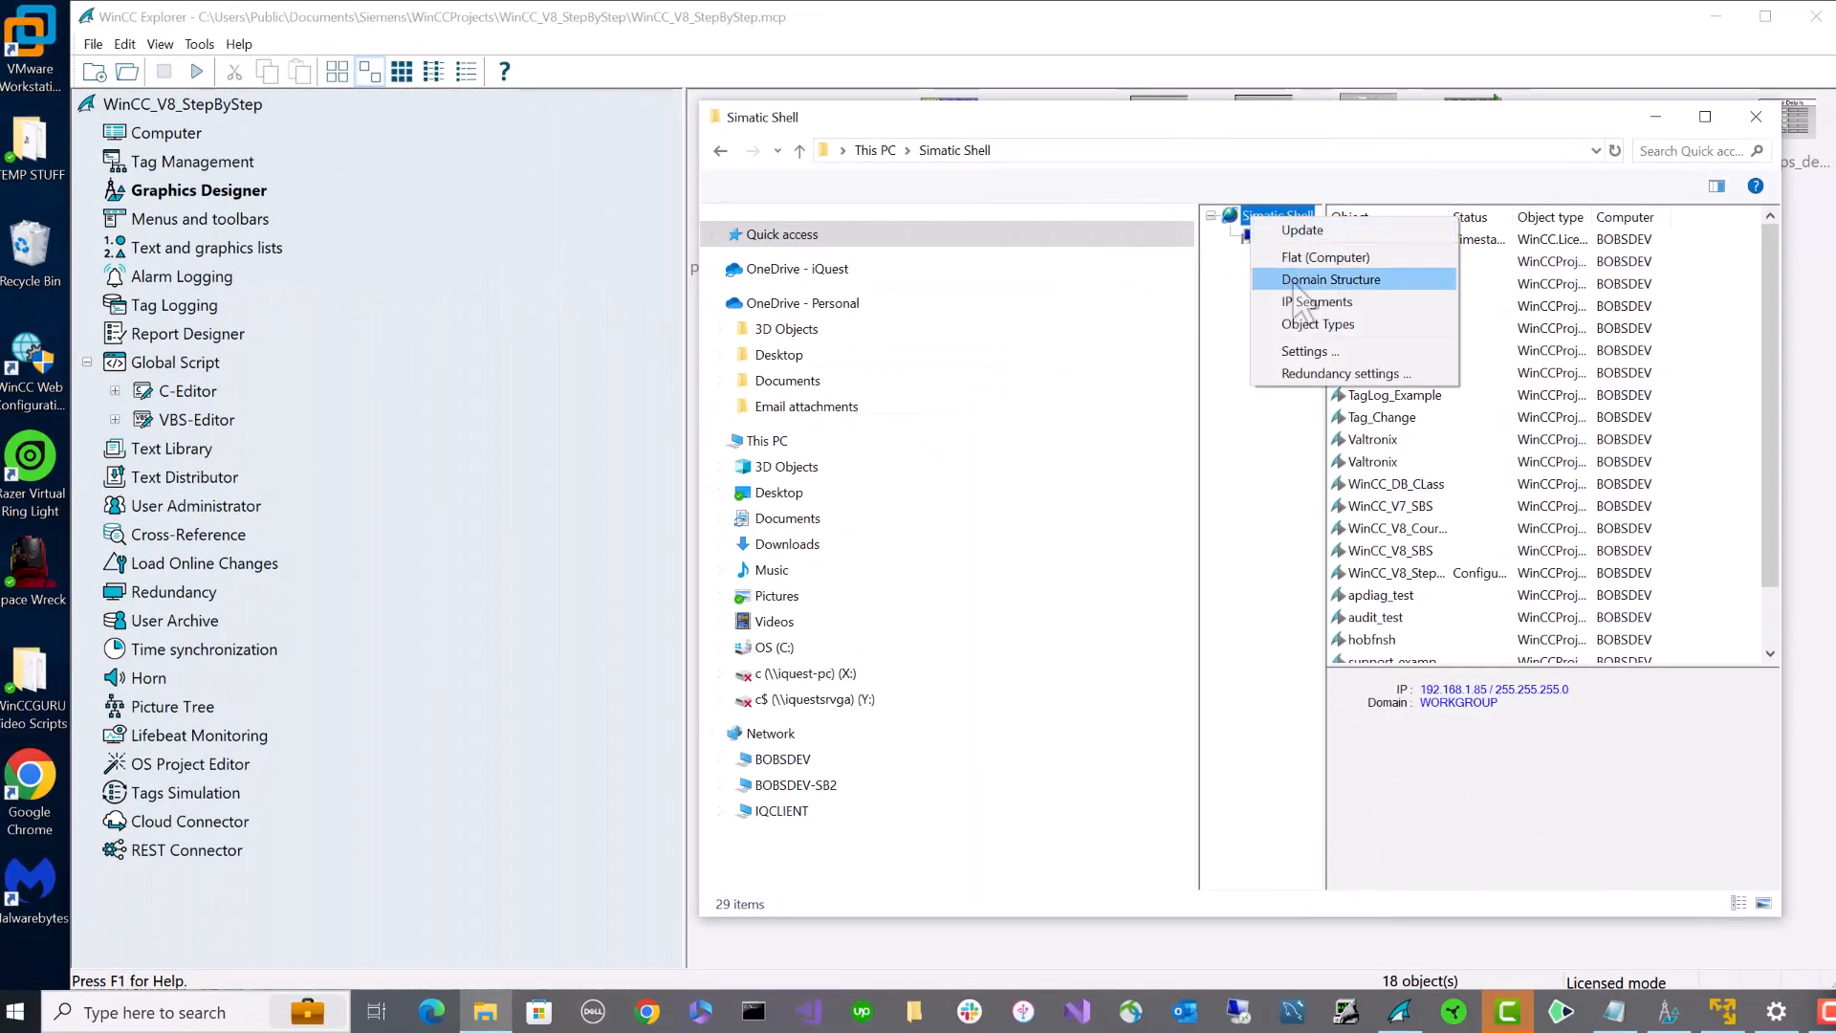
pyautogui.click(1323, 356)
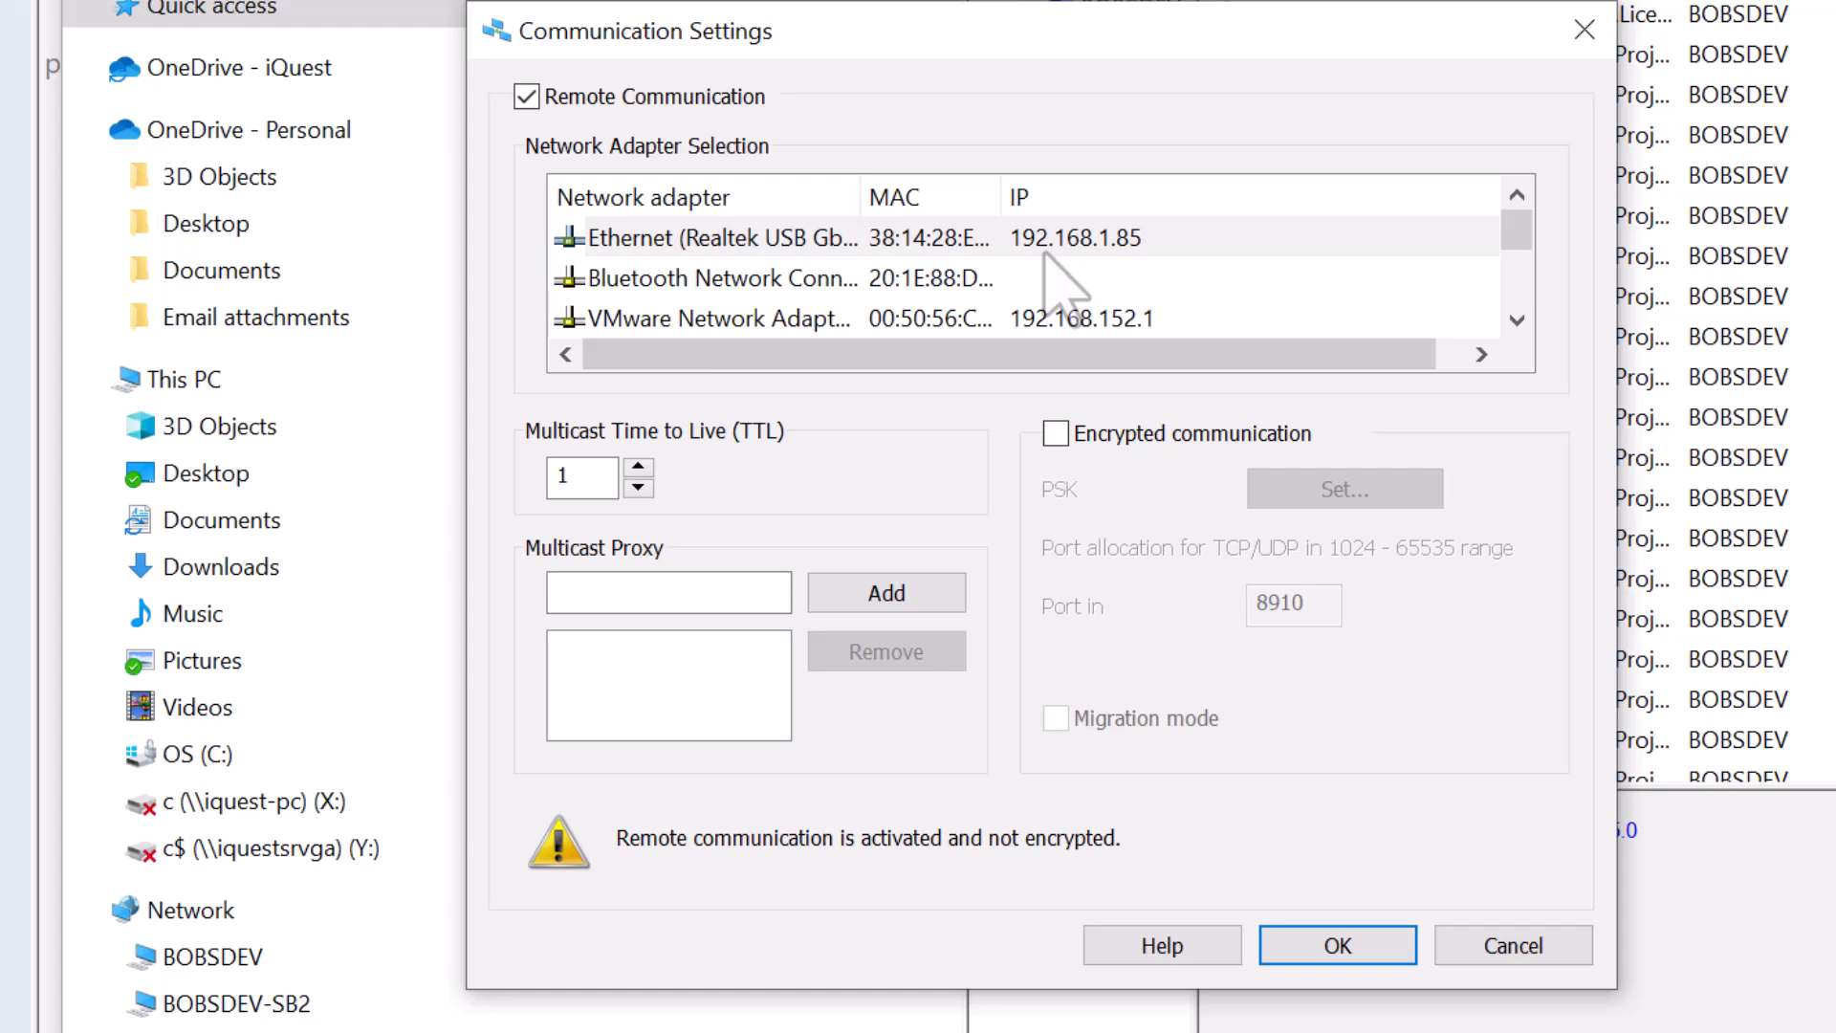
pyautogui.click(703, 239)
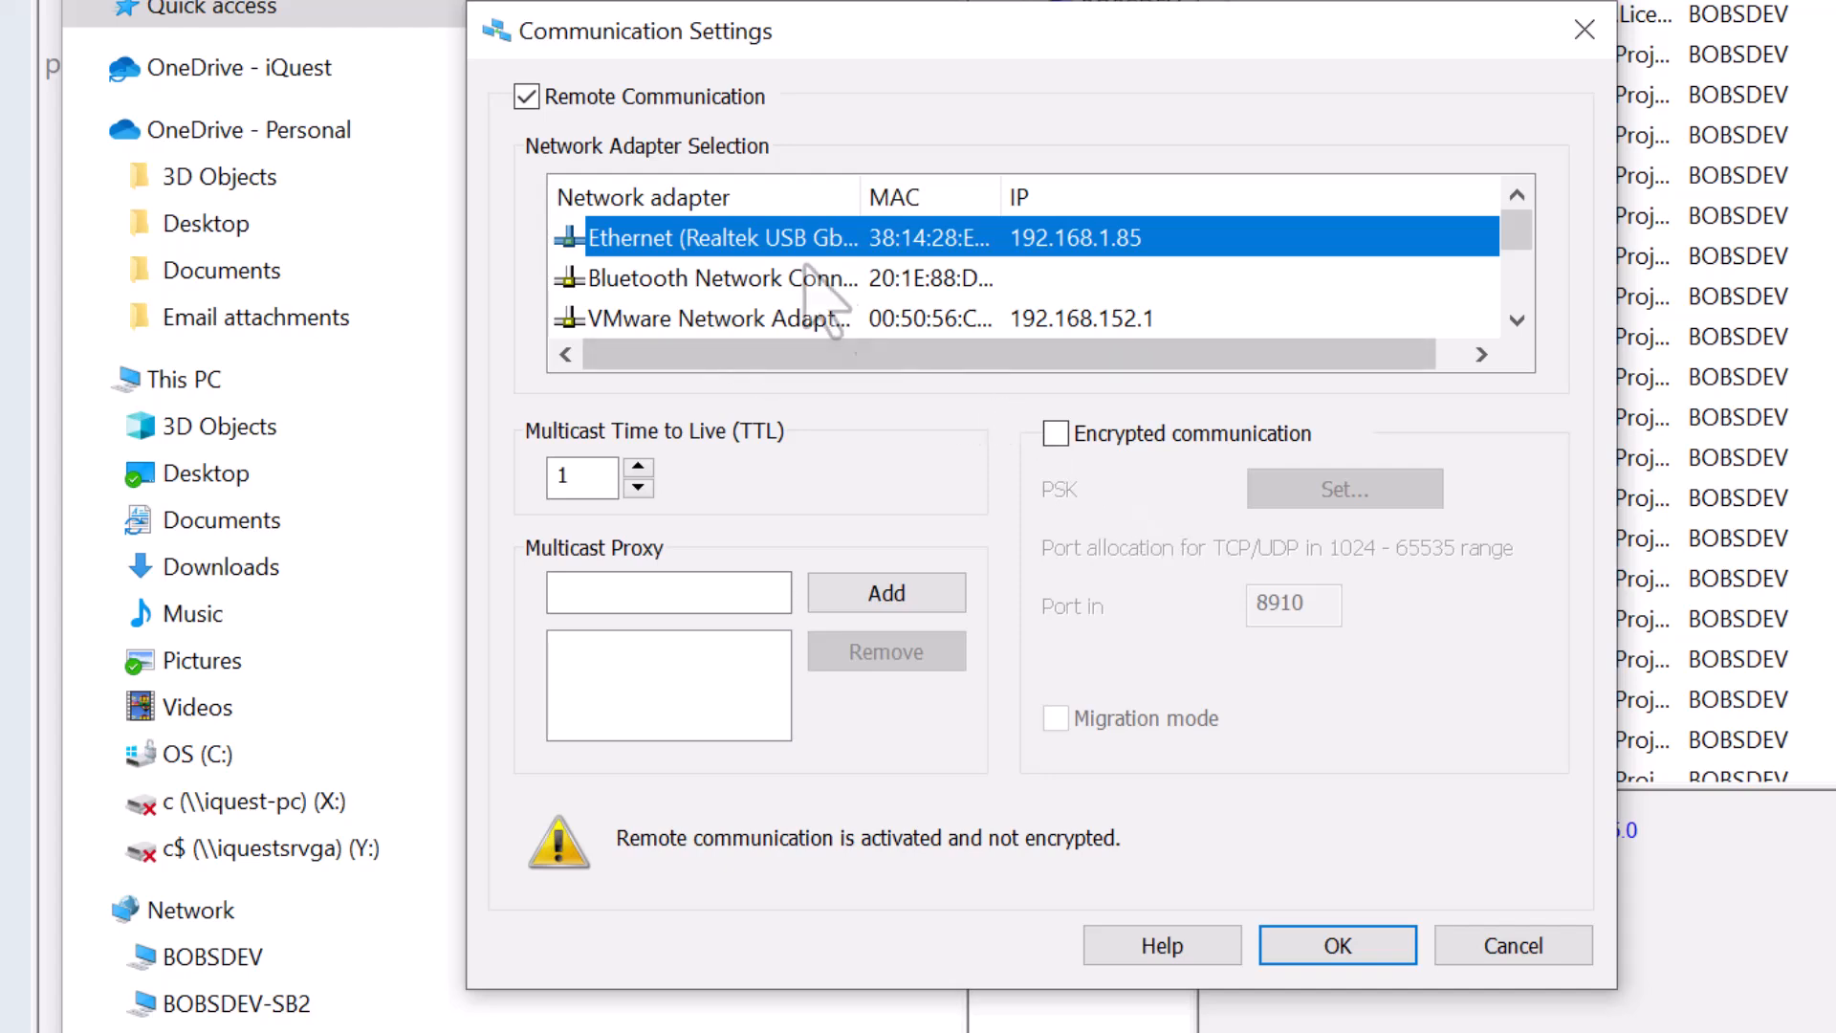
pyautogui.click(1058, 439)
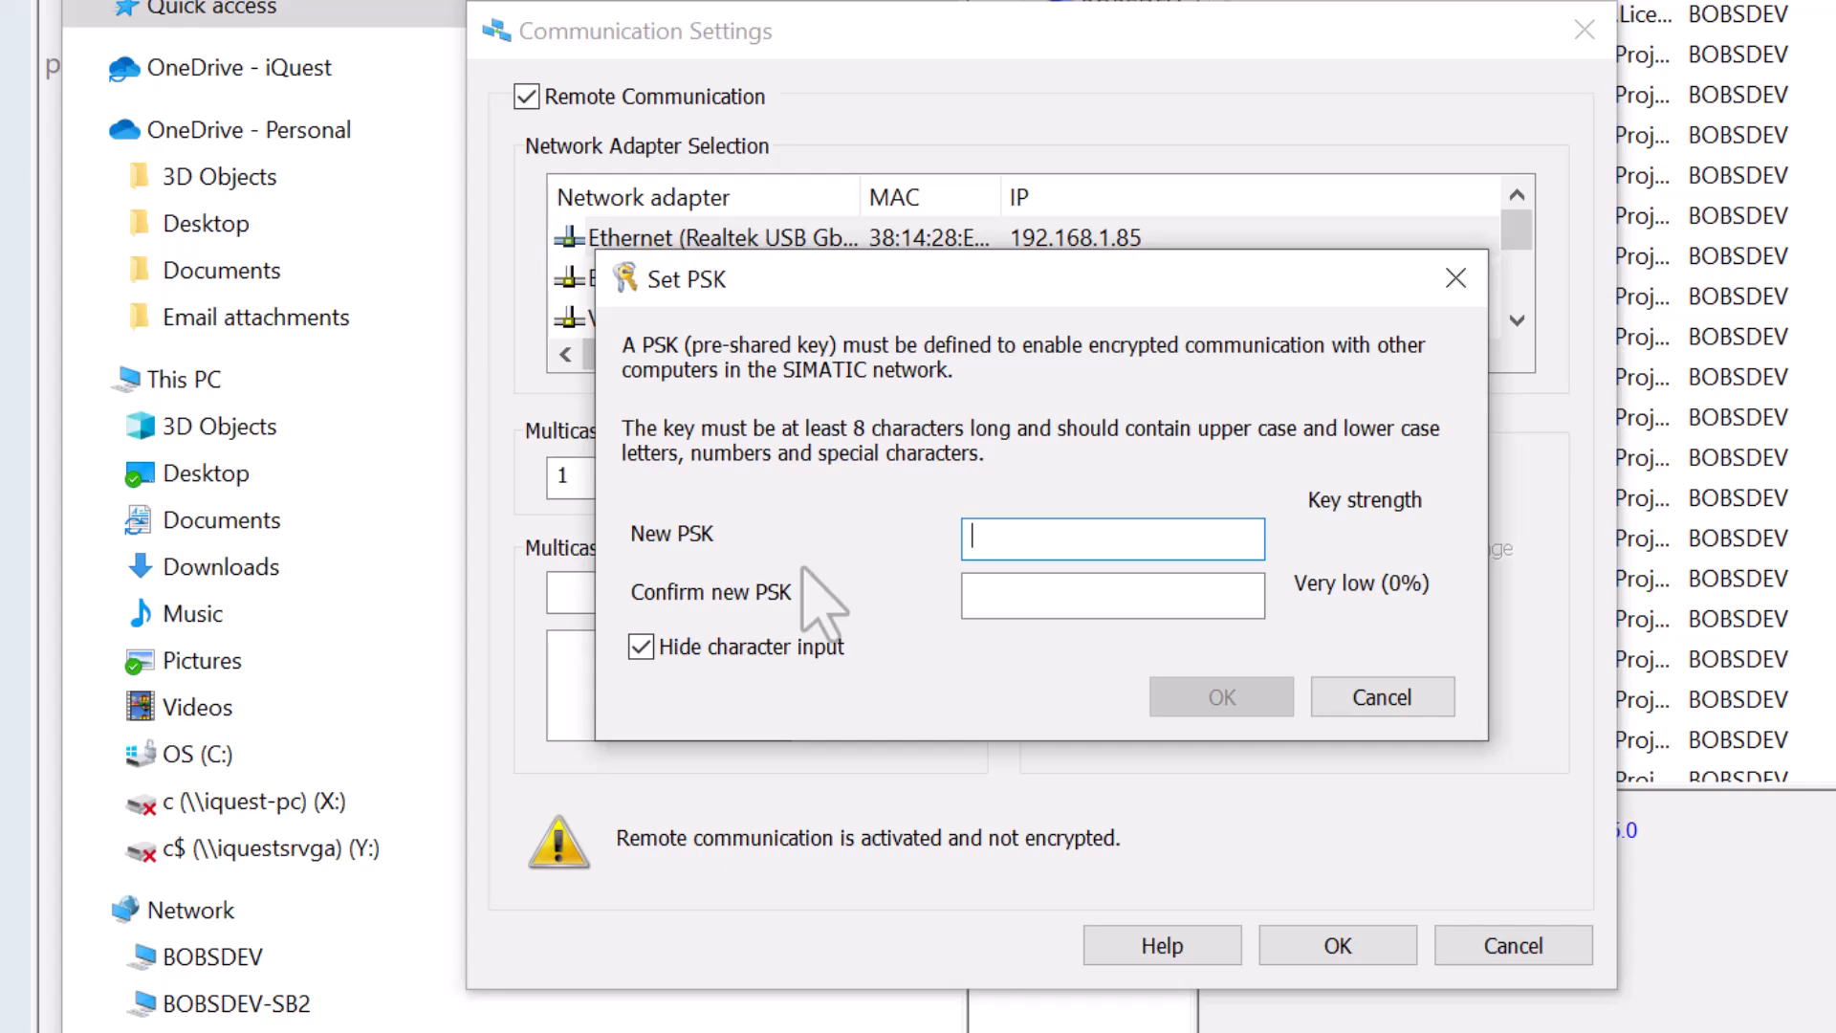
pyautogui.click(1377, 706)
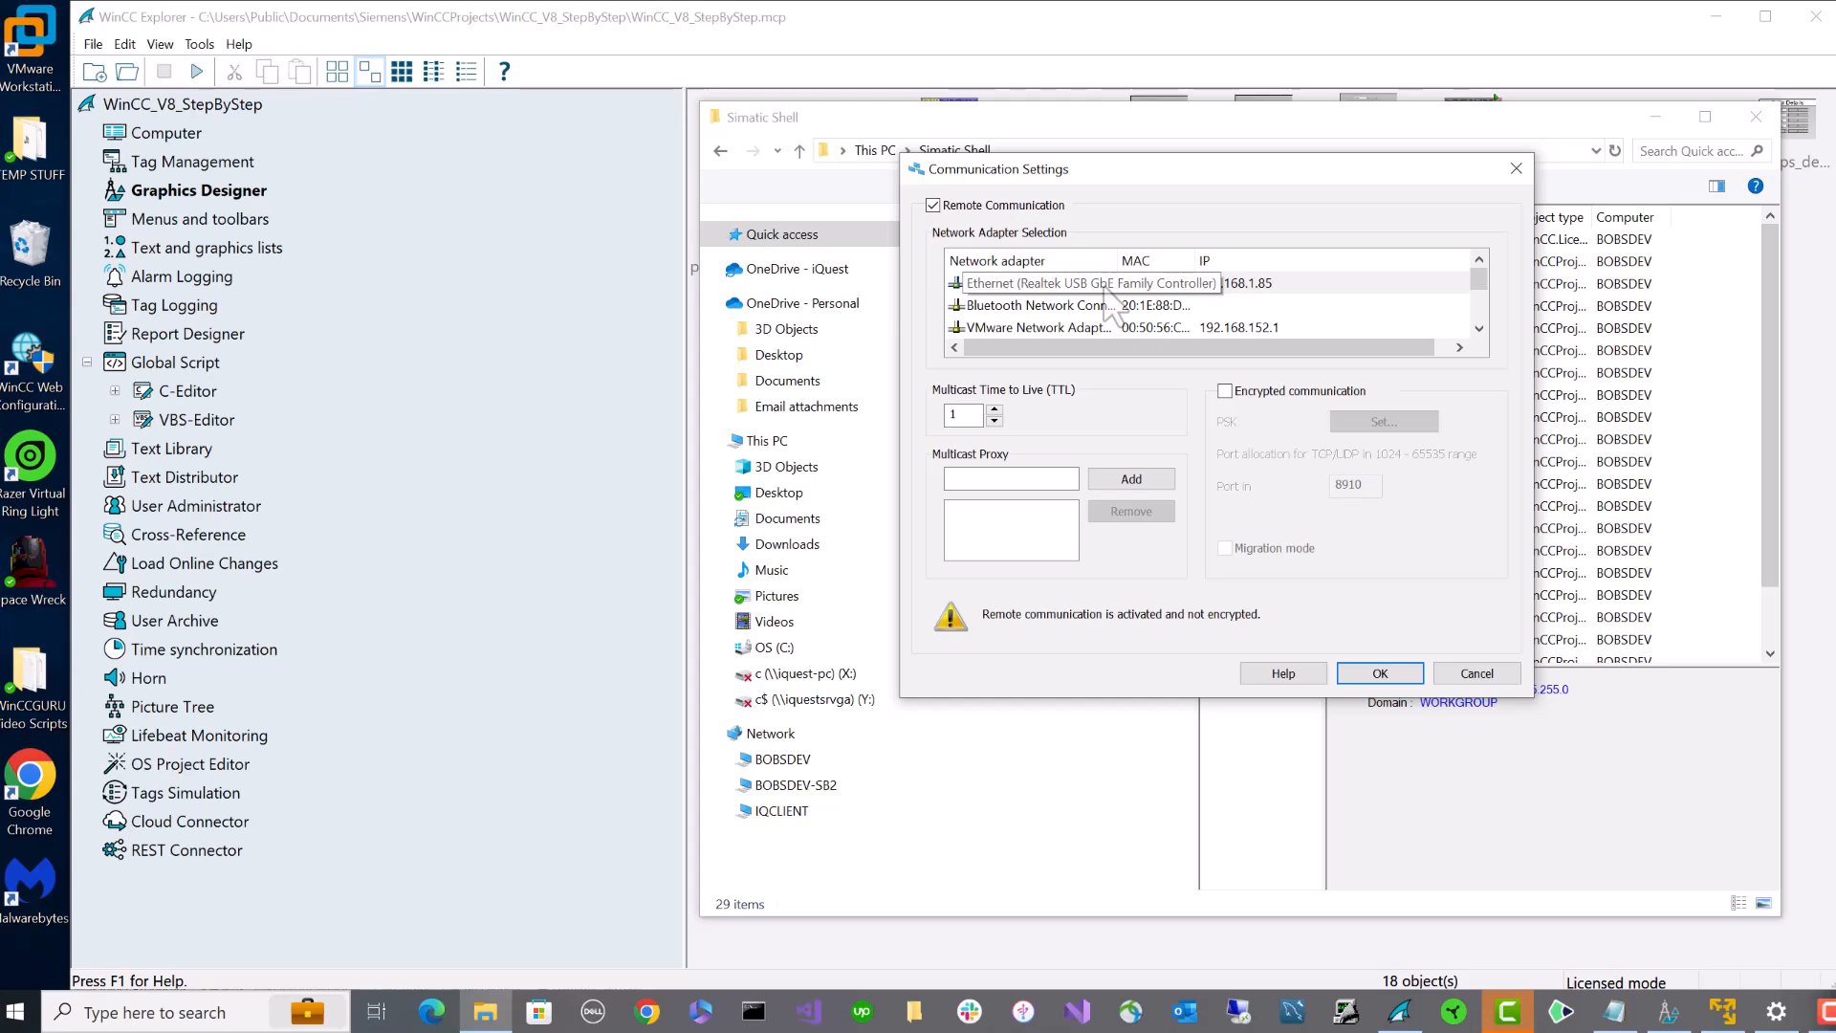
# - Accept the communication settings and show the local computer's projects and network details
pyautogui.click(1379, 674)
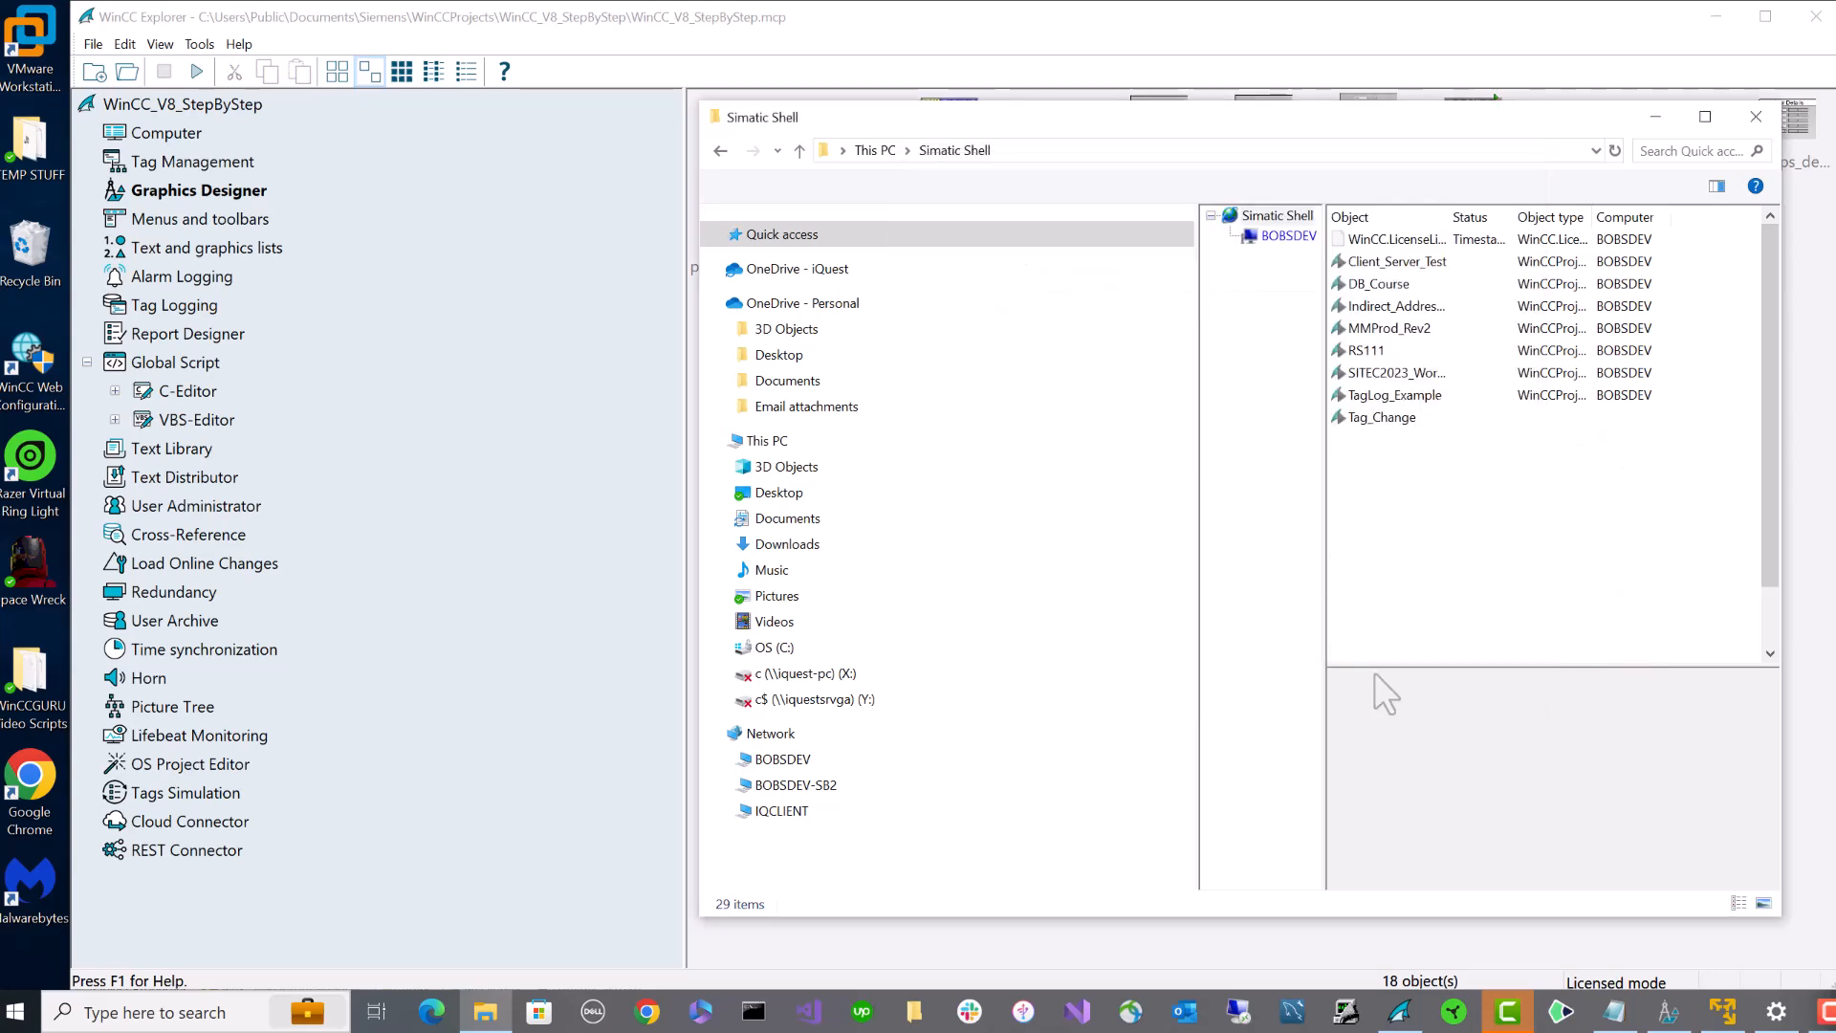
pyautogui.click(1282, 236)
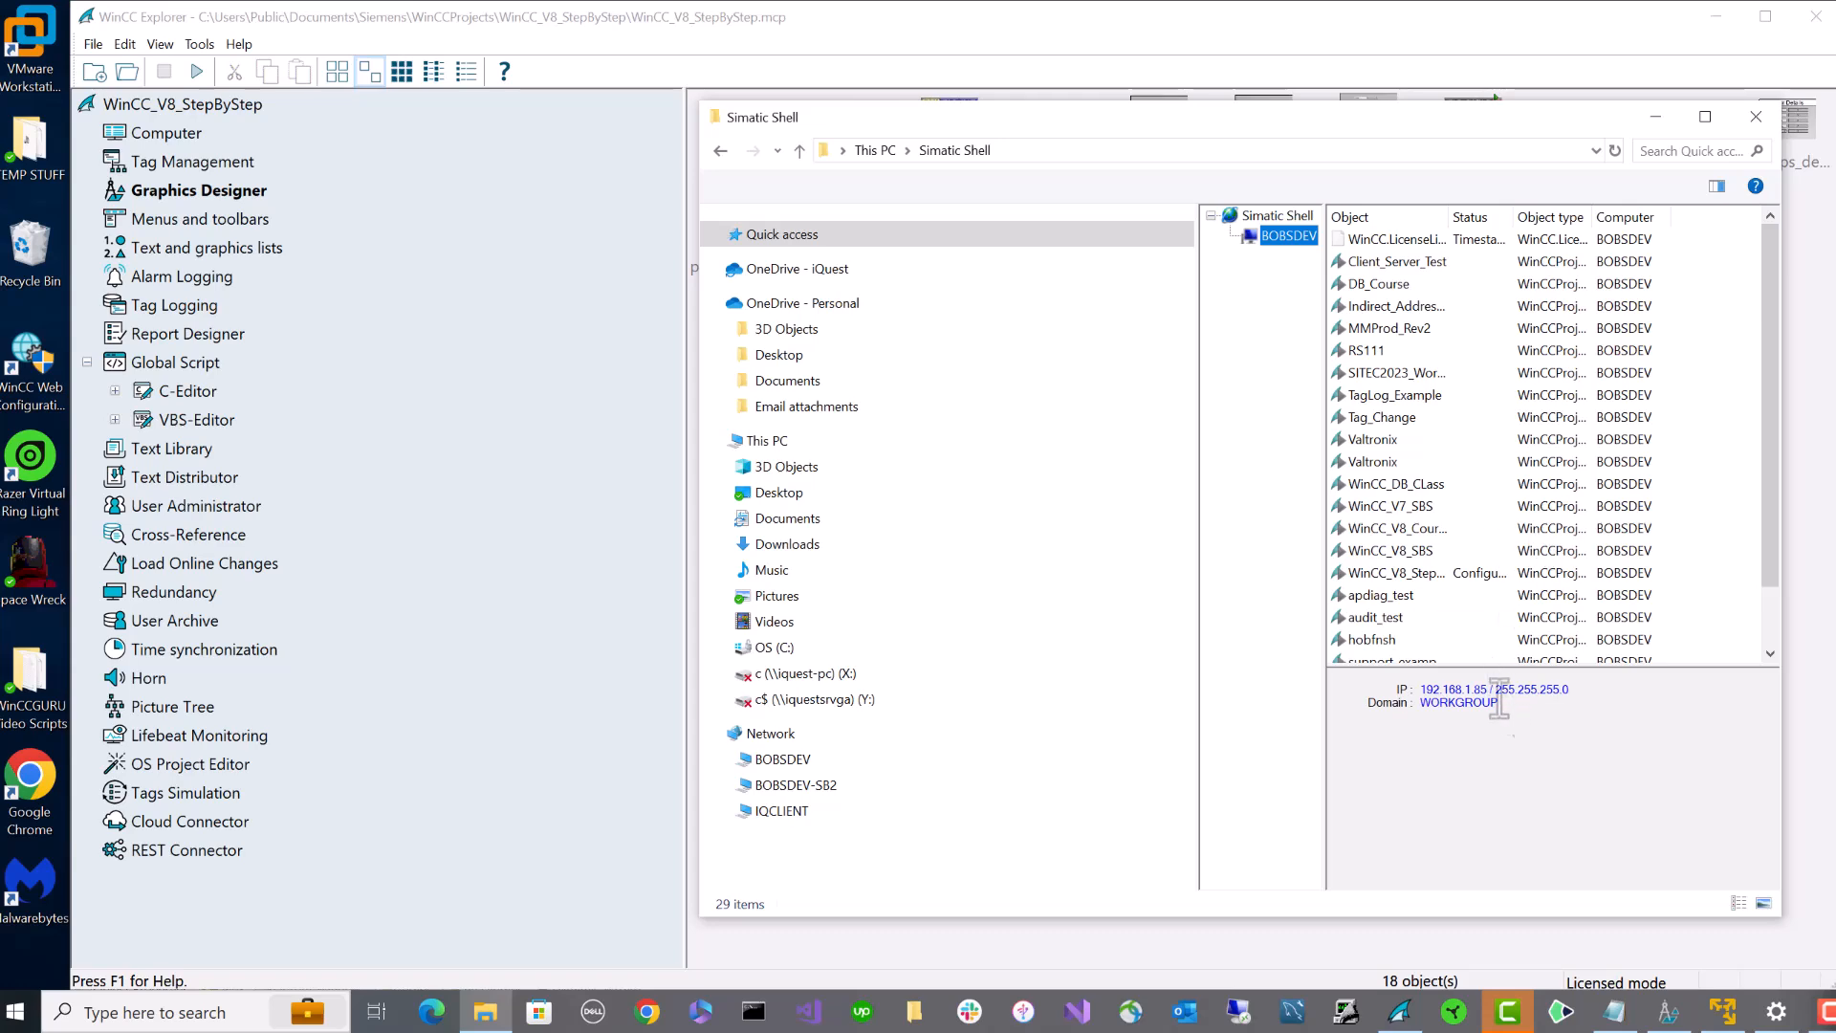
pyautogui.click(1814, 706)
# - Run 'ping IQCLIENT' in a Command Prompt window
pyautogui.click(207, 1012)
pyautogui.write('cmd')
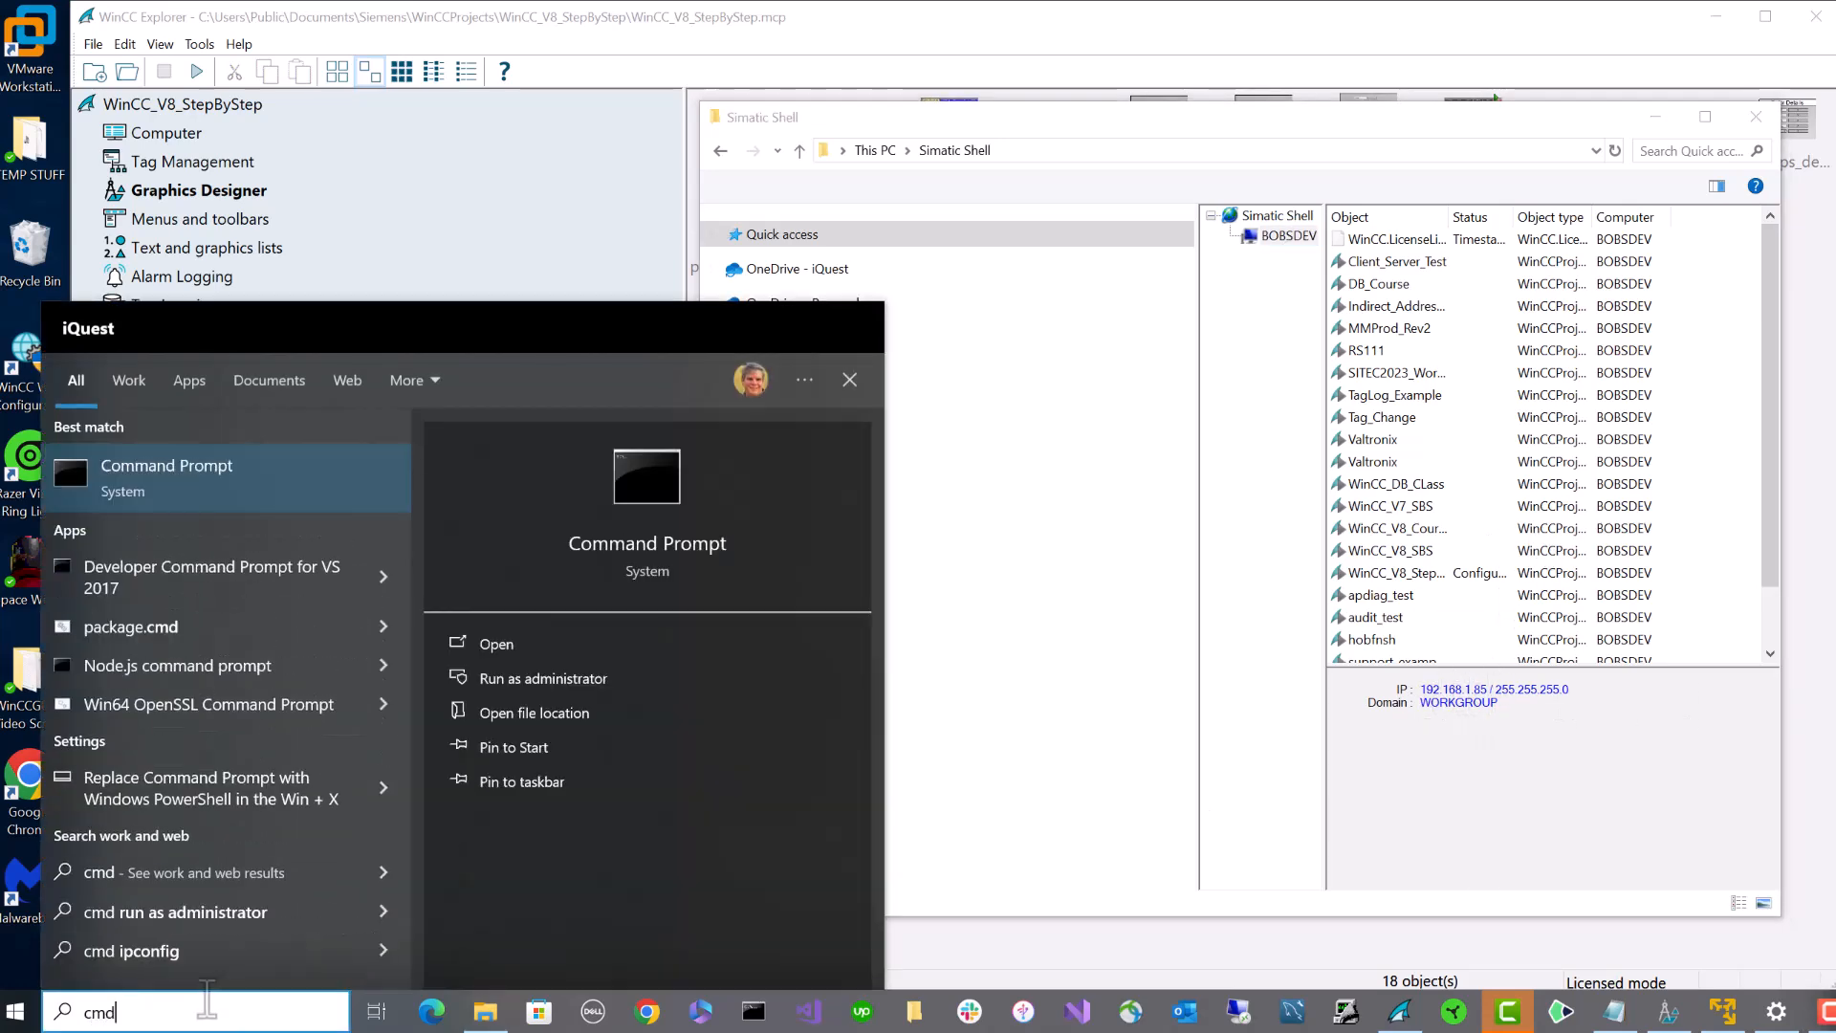
pyautogui.click(266, 483)
pyautogui.moveTo(472, 82); pyautogui.dragTo(964, 290)
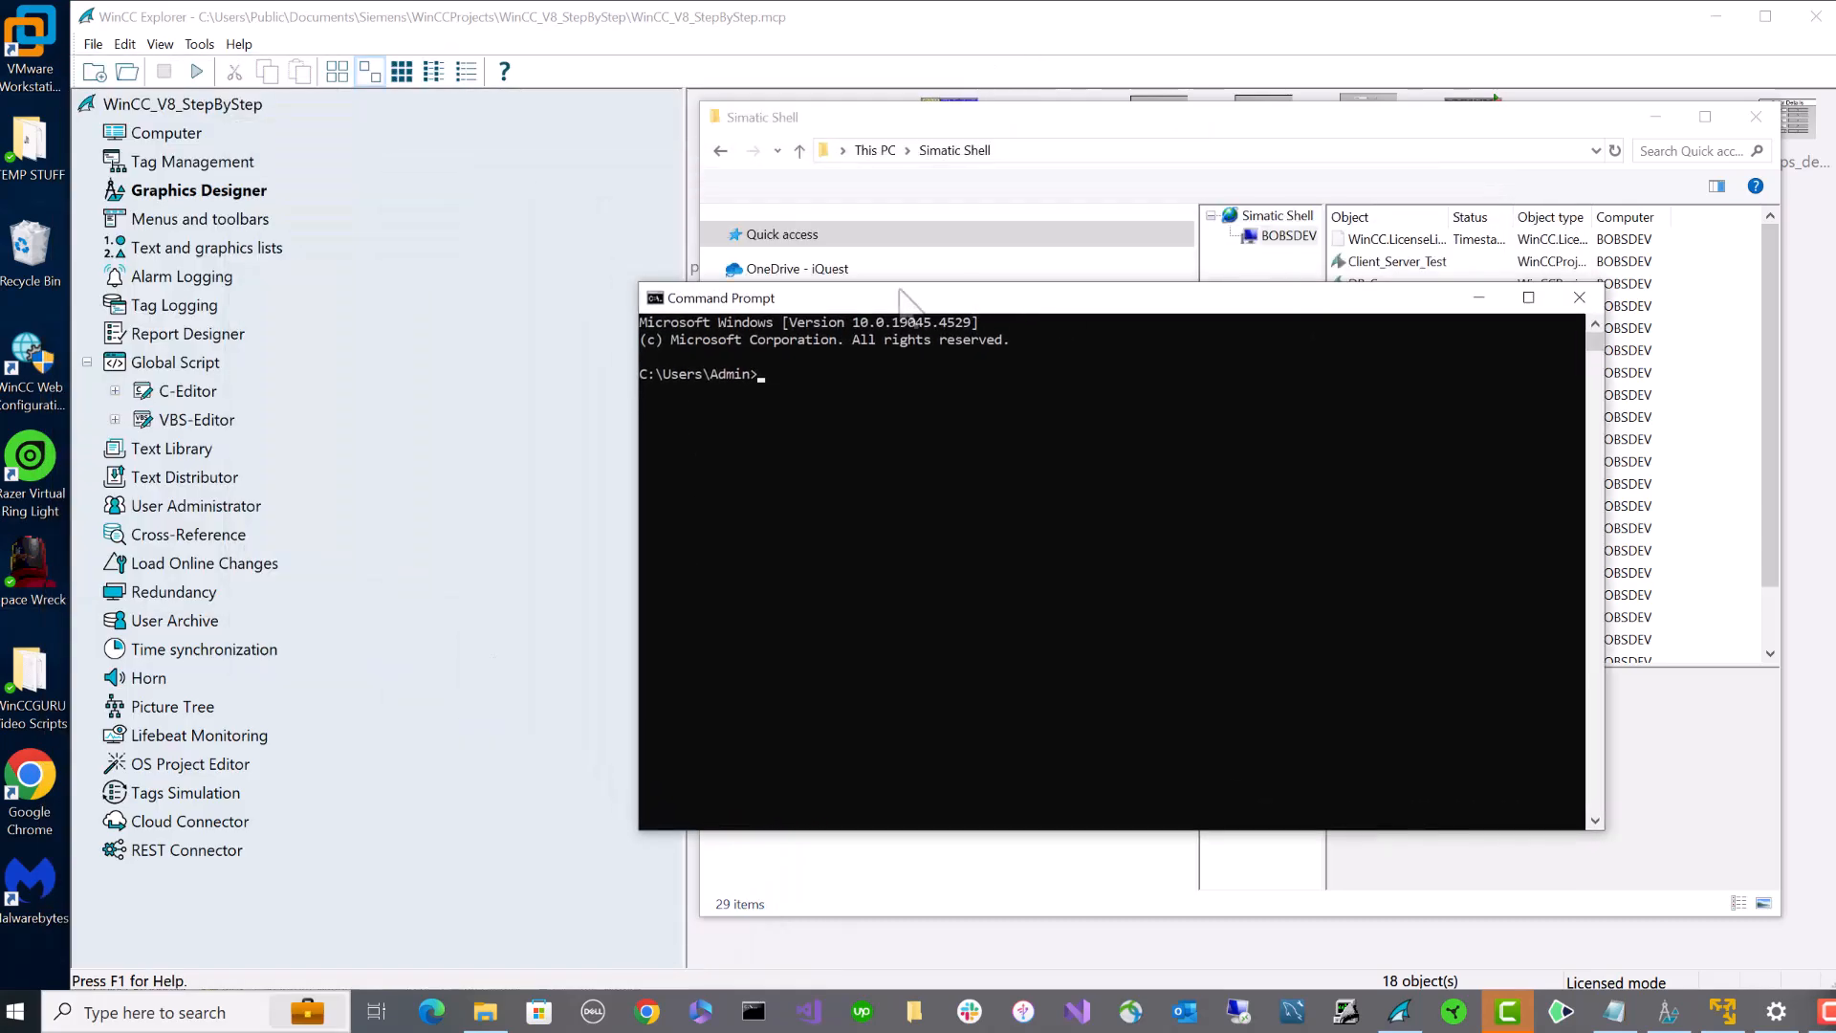
pyautogui.write('ping ')
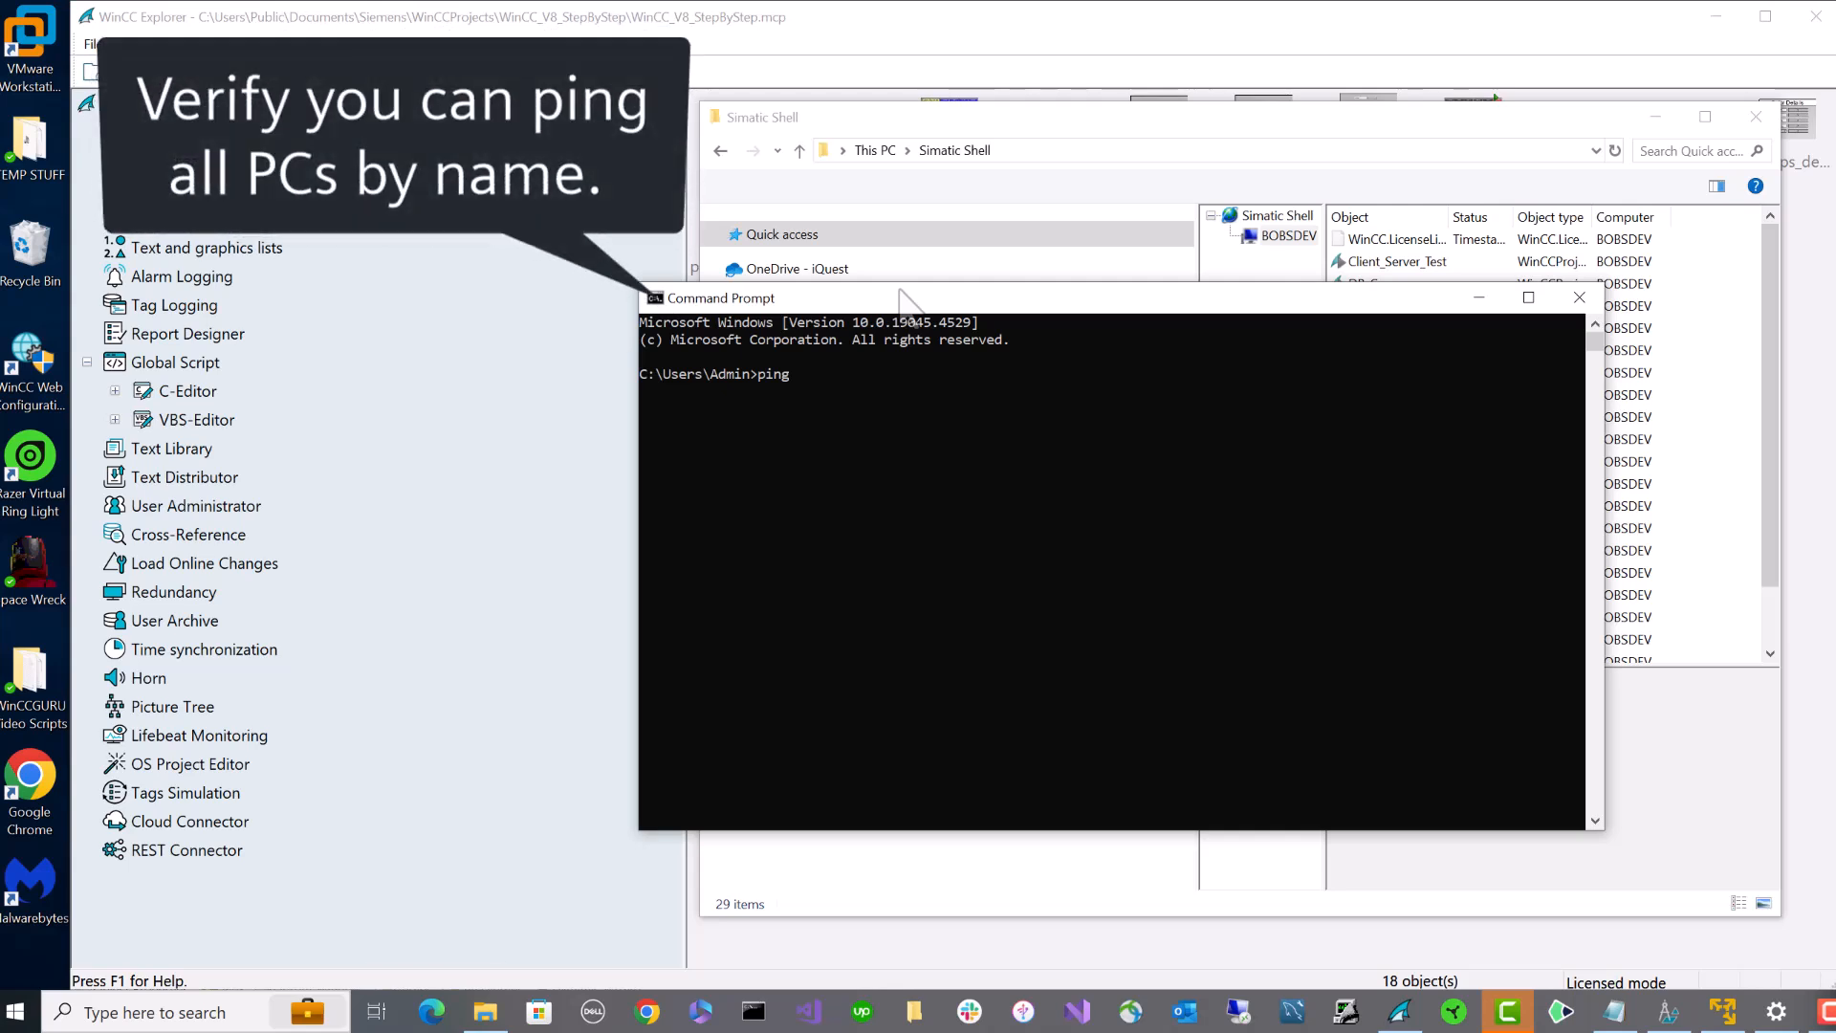
pyautogui.write('IQCLIENT')
pyautogui.press('Return')
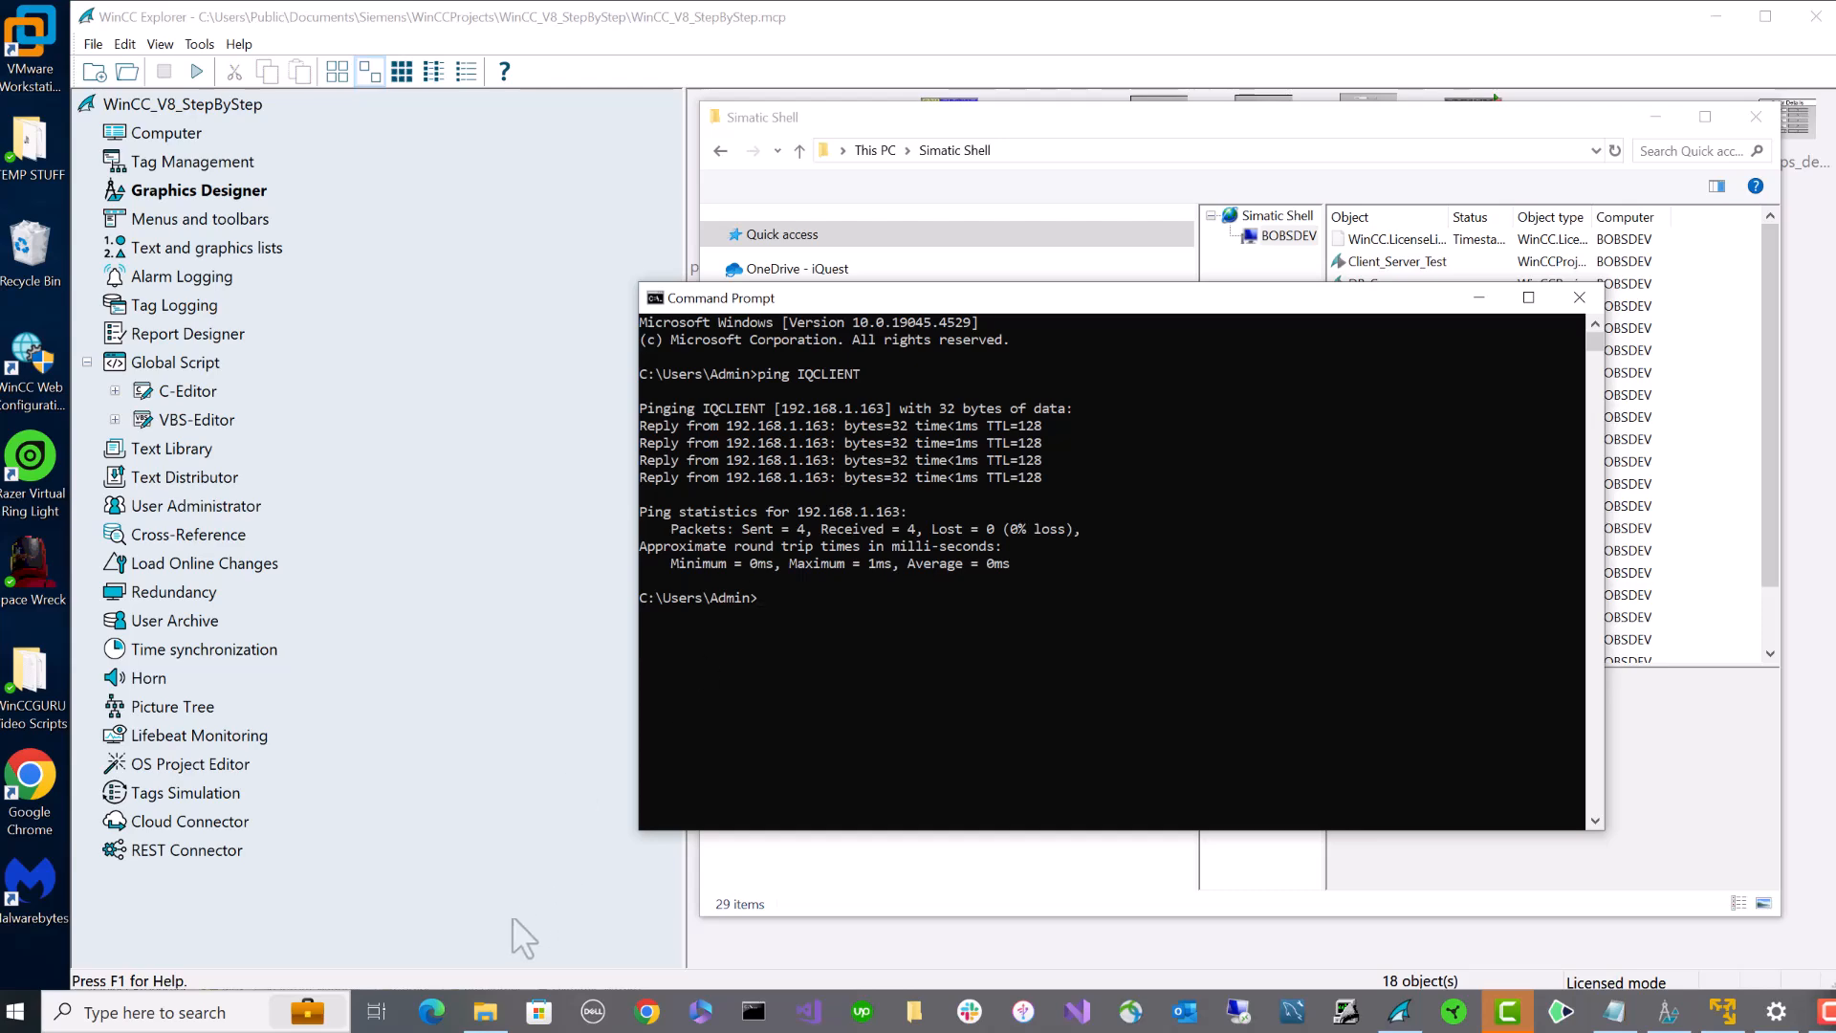
# - Browse to C:\Windows\System32\drivers\etc and bring up actions for the hosts file
pyautogui.click(486, 1012)
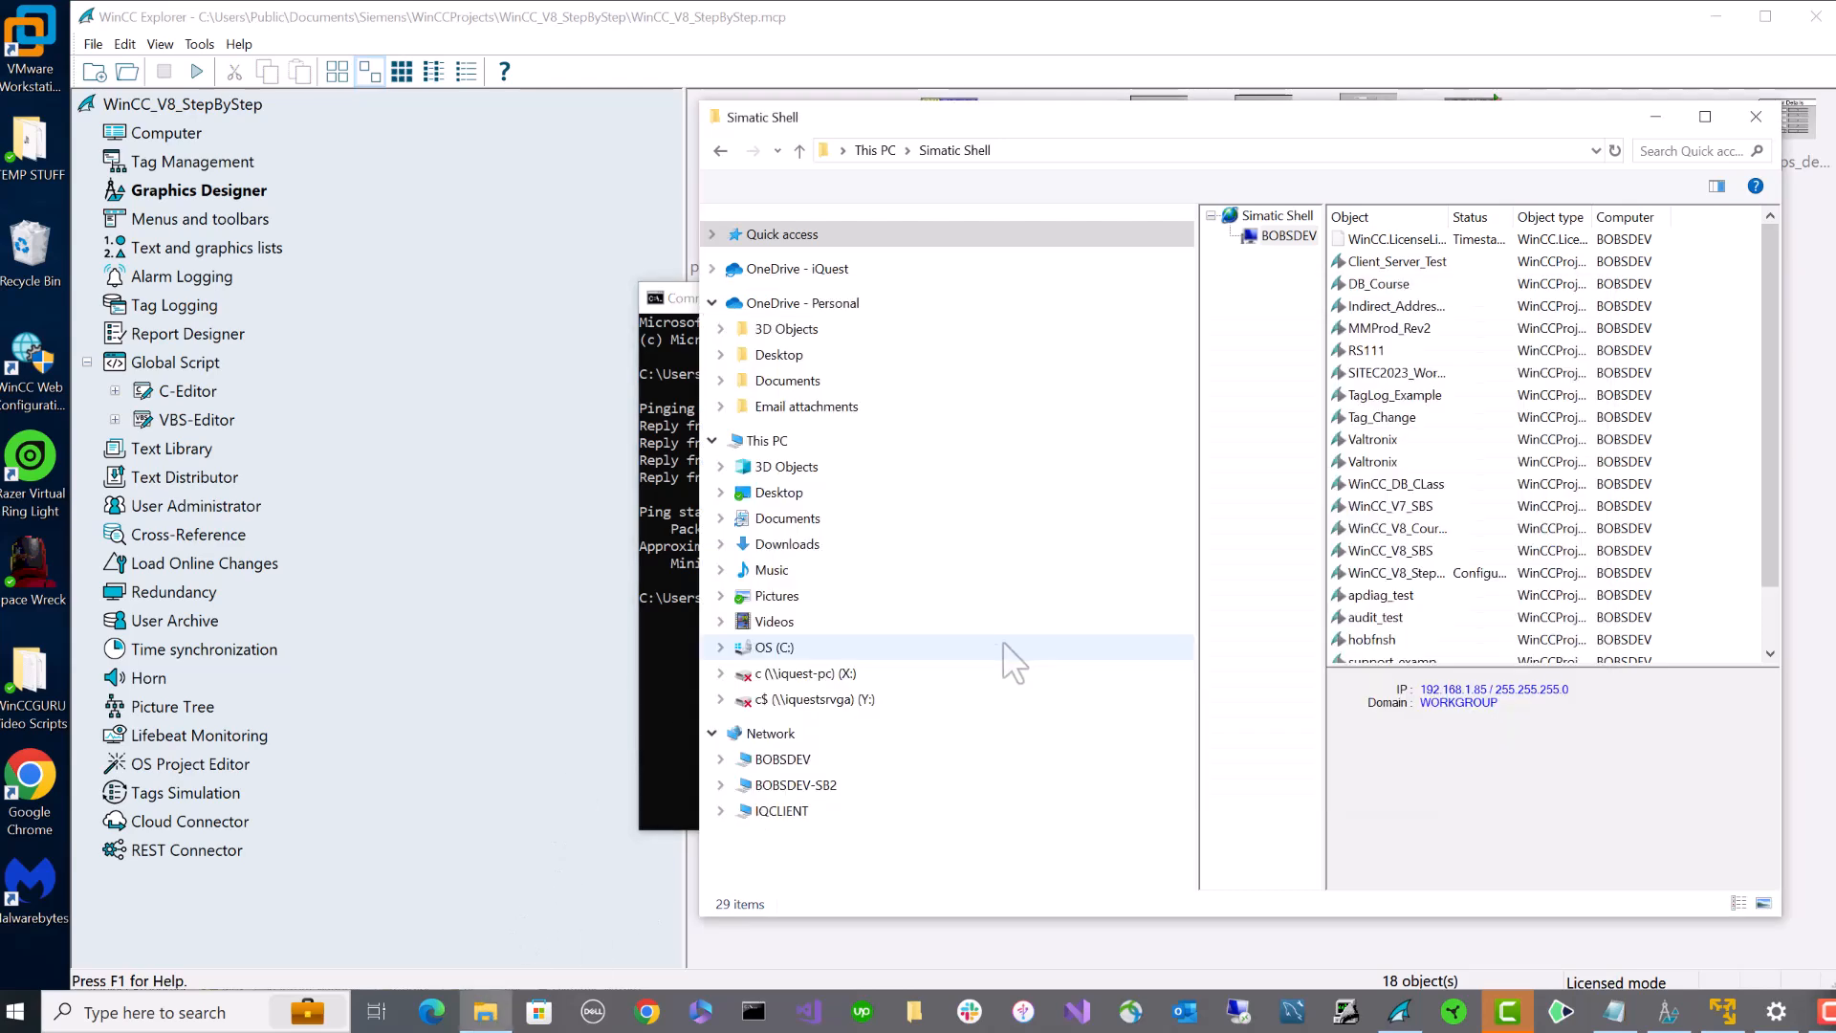
pyautogui.click(783, 651)
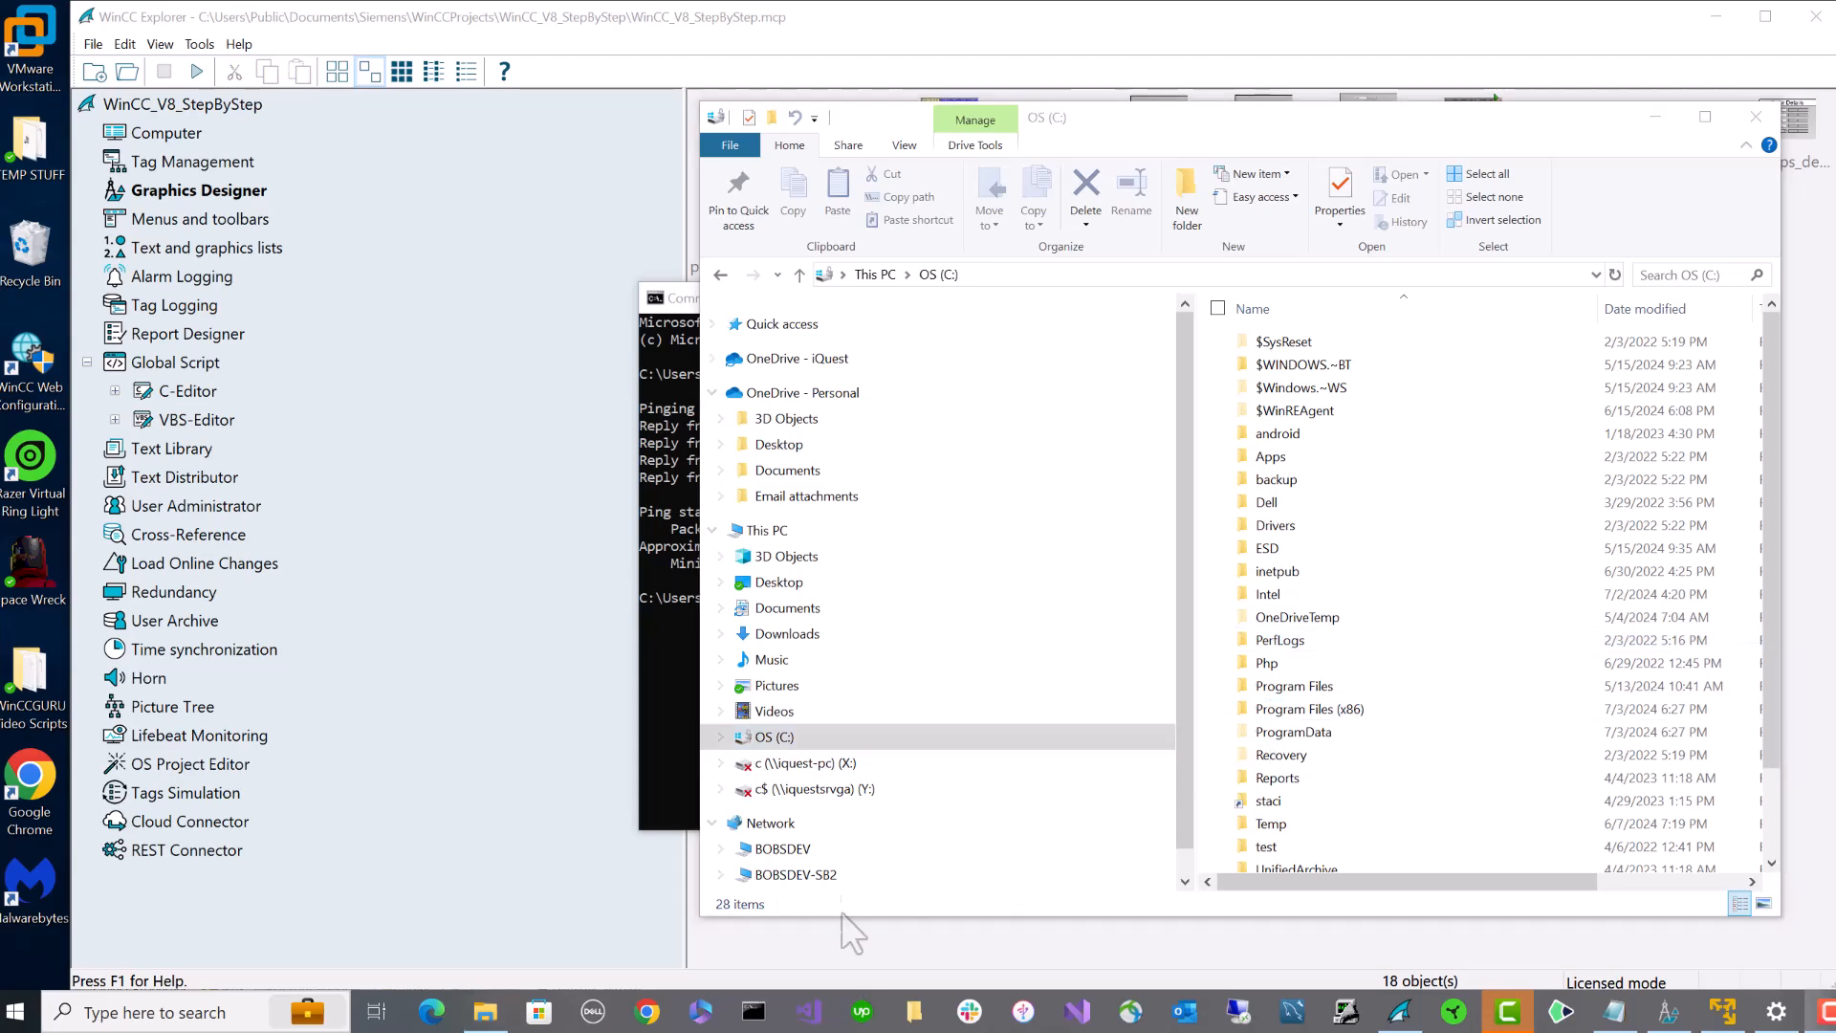
pyautogui.scroll(-2, 1349, 631)
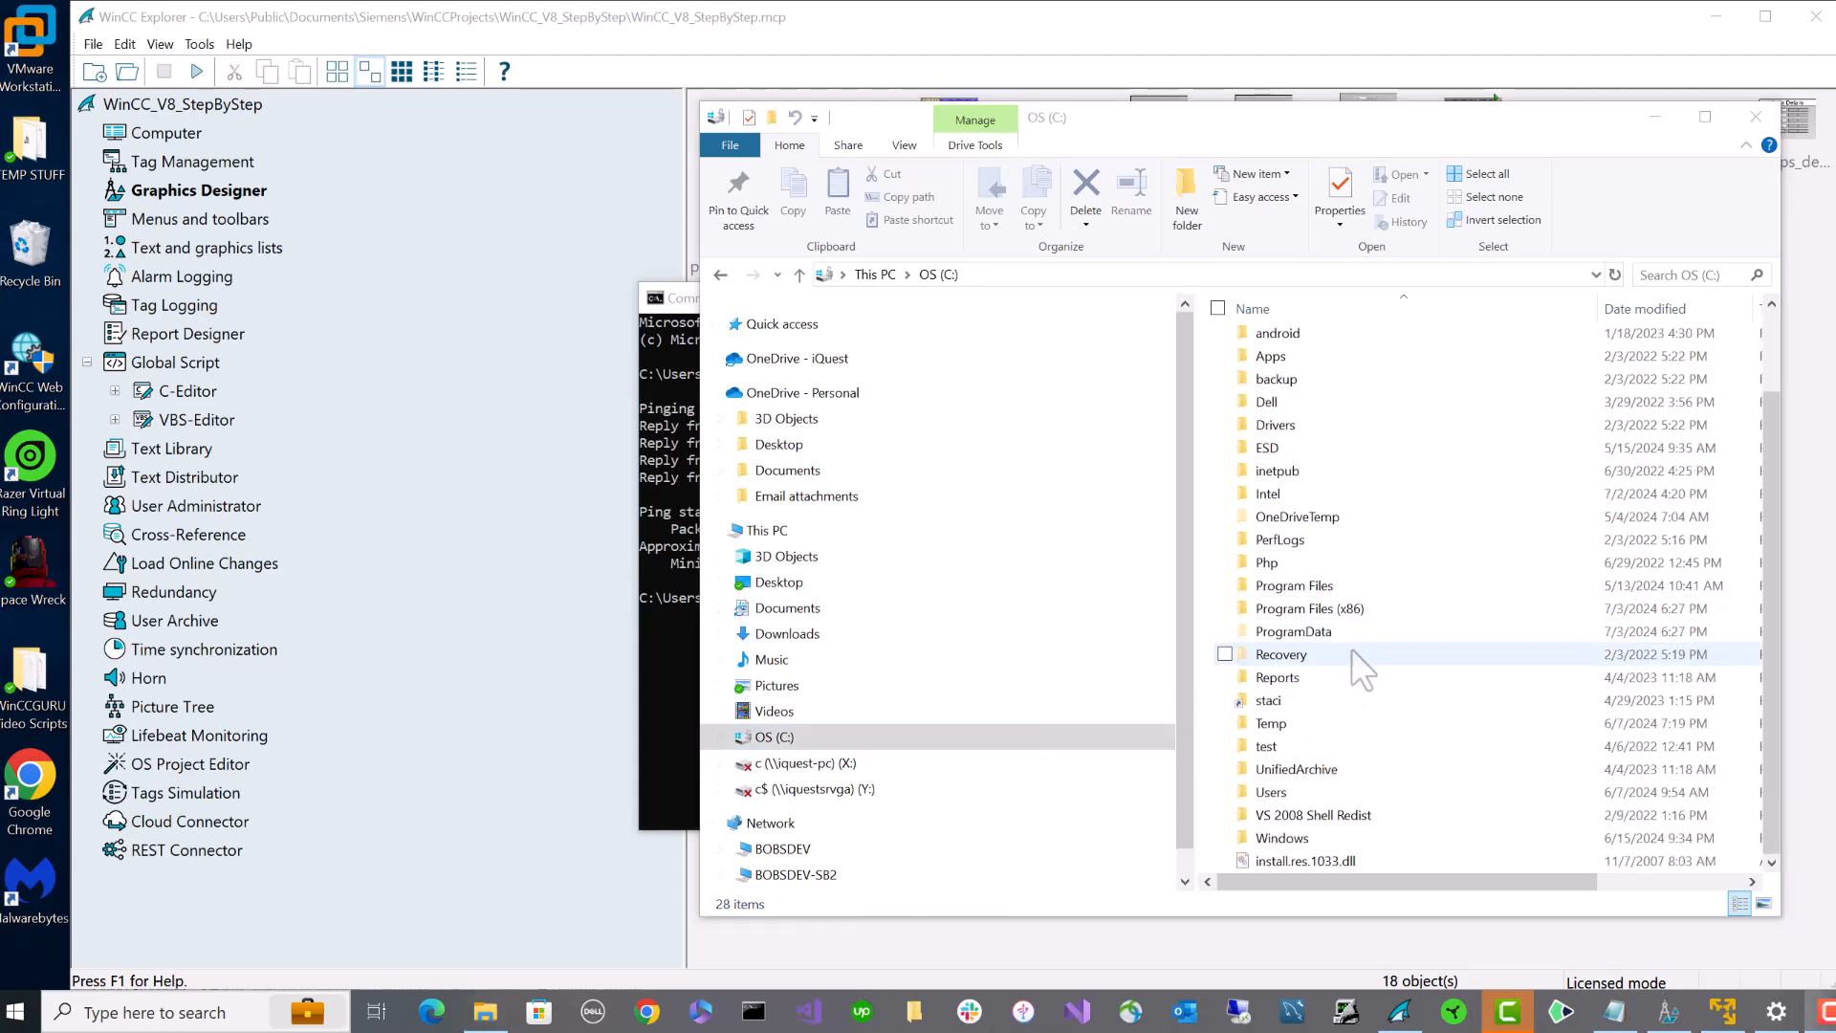
pyautogui.doubleClick(1282, 838)
pyautogui.scroll(-3, 1347, 757)
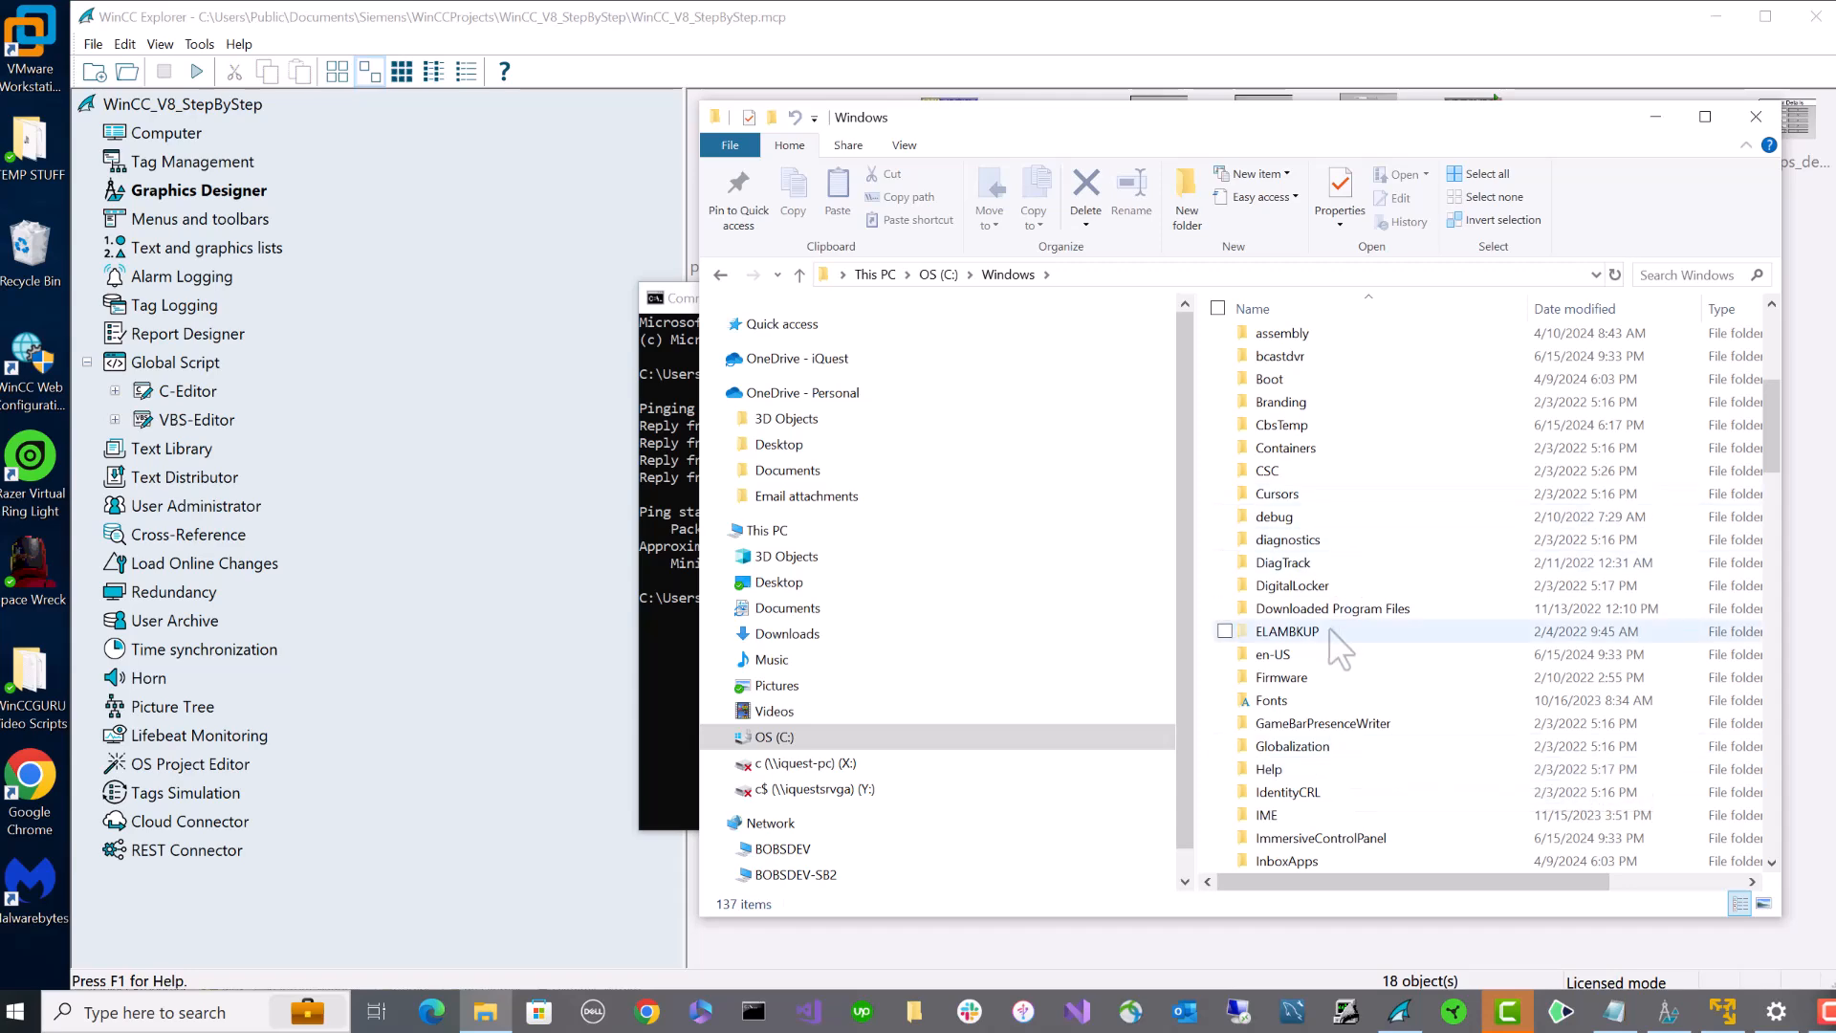
pyautogui.doubleClick(1299, 733)
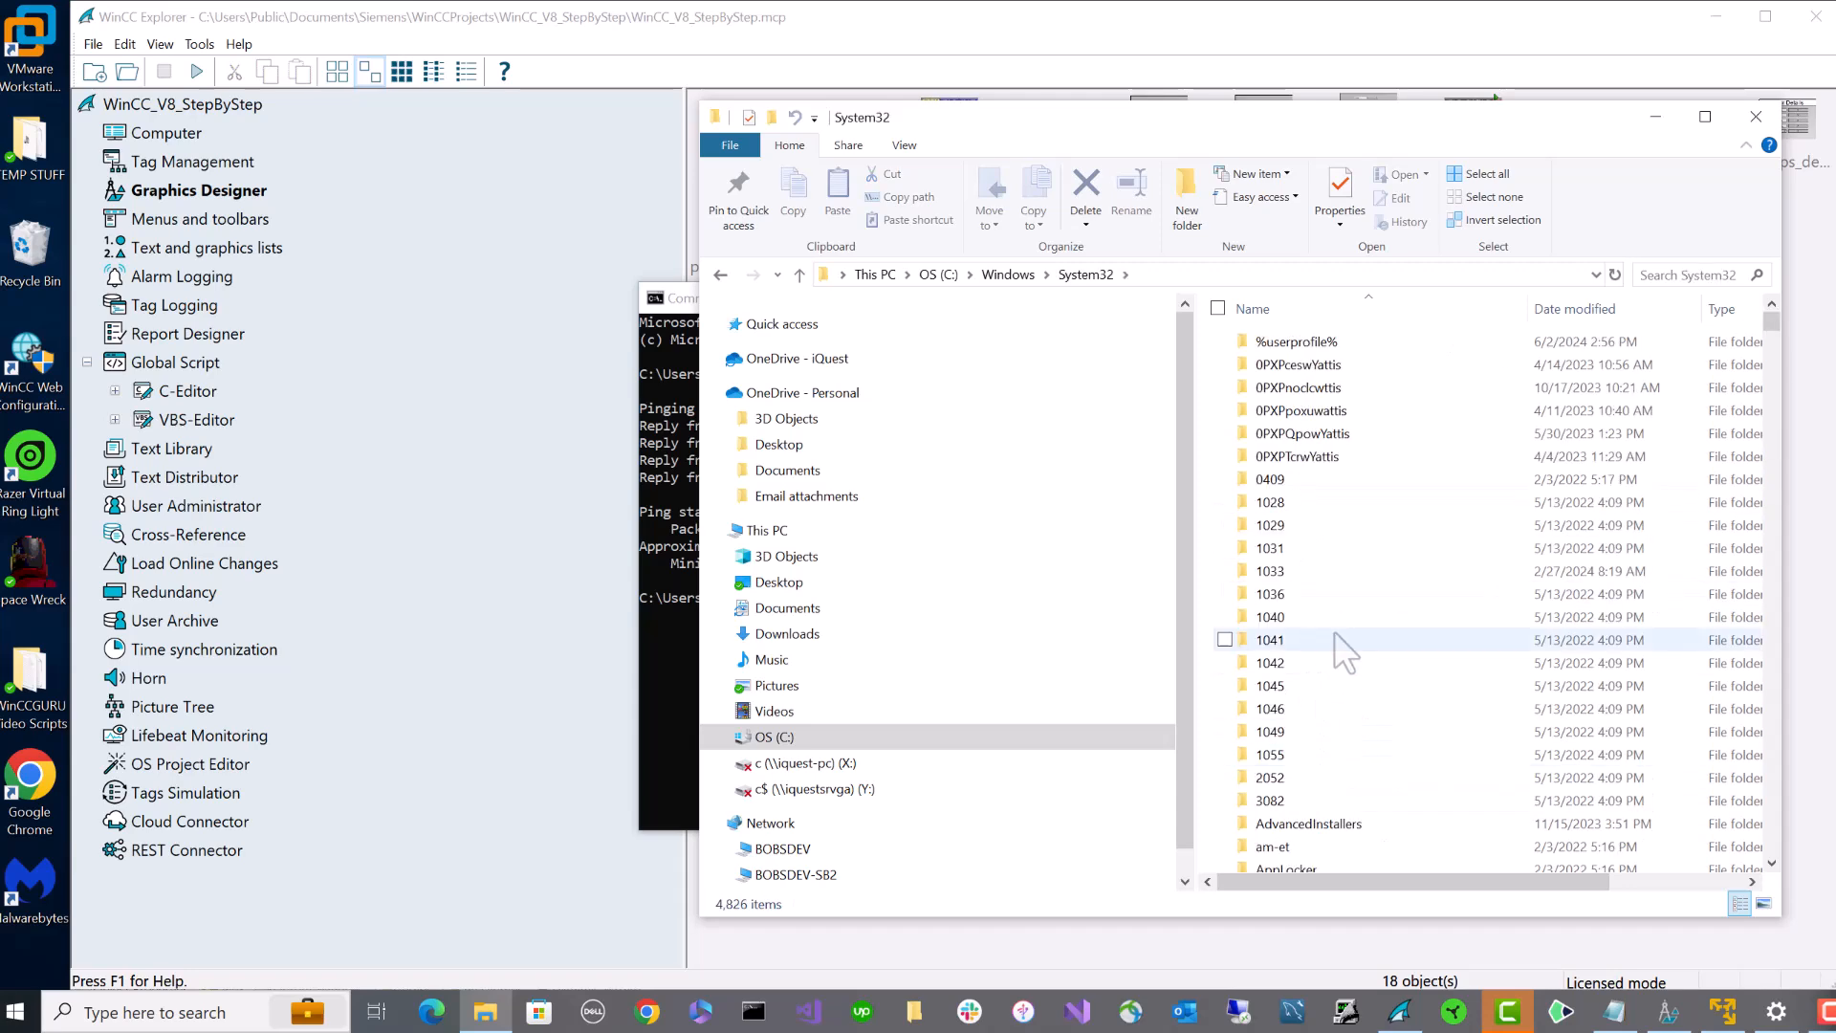
pyautogui.scroll(-12, 1330, 634)
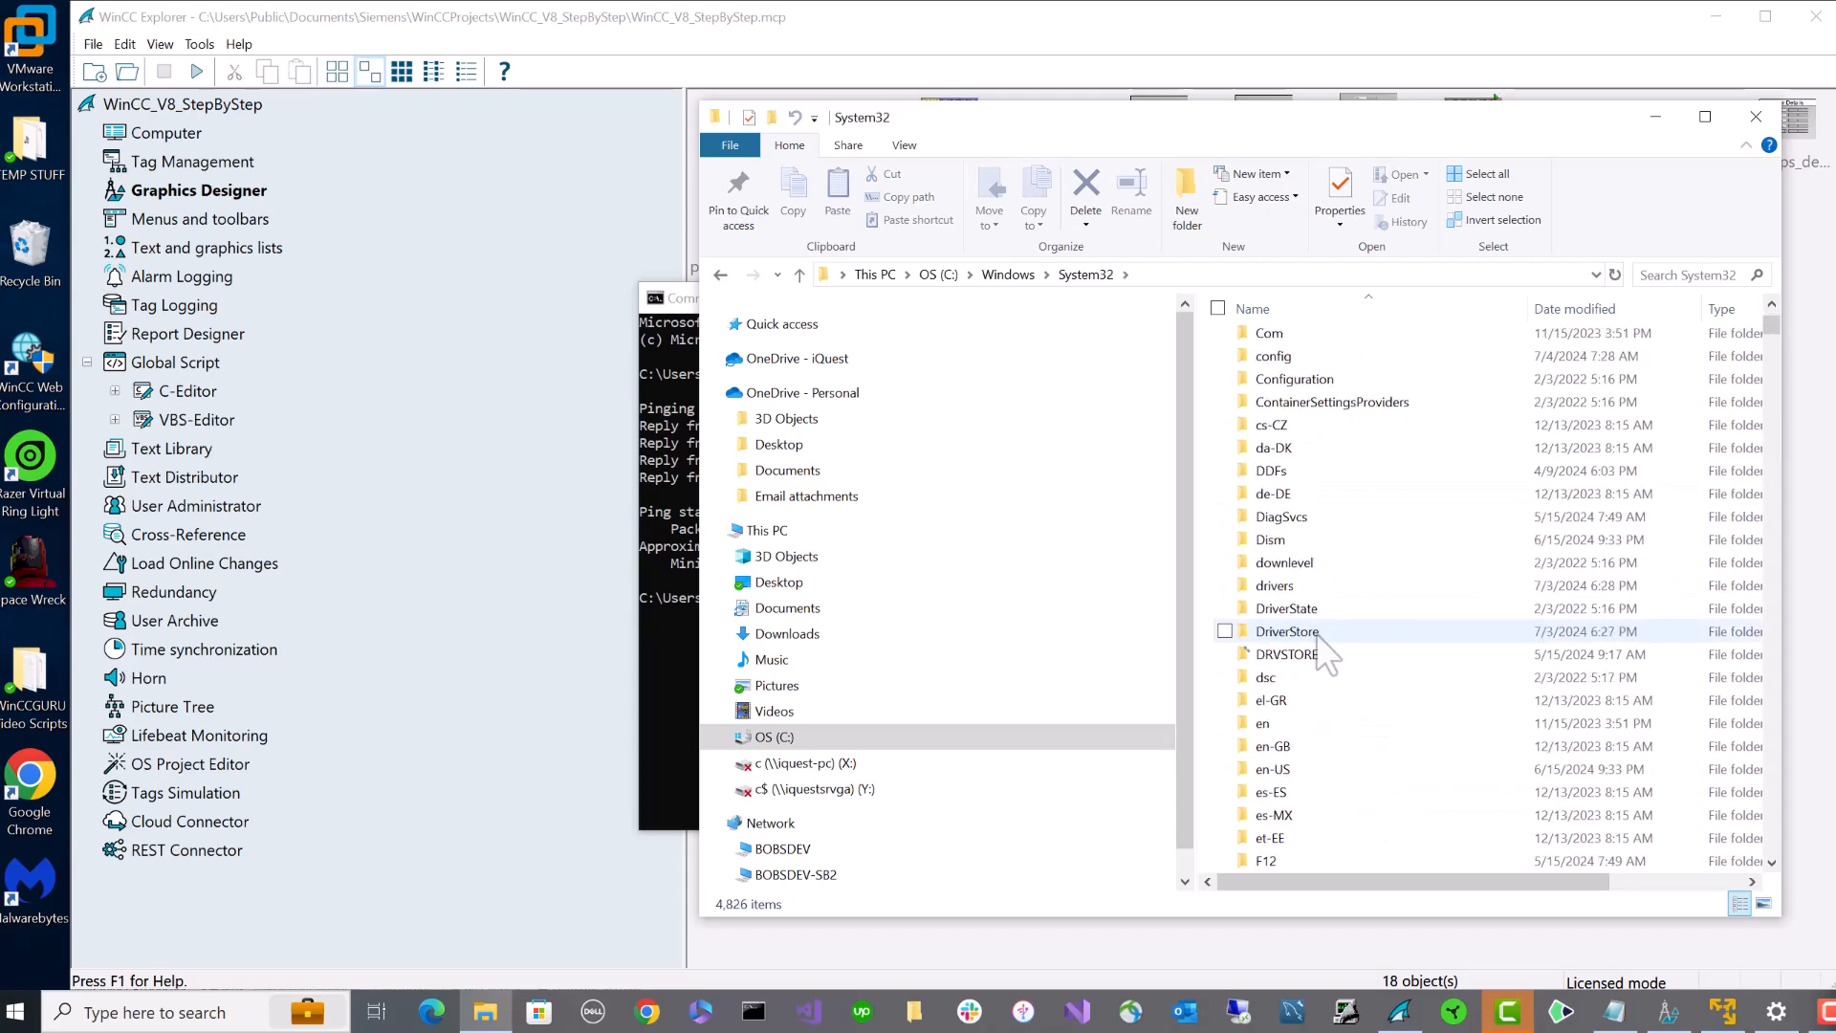
pyautogui.doubleClick(1317, 587)
pyautogui.click(1295, 387)
pyautogui.doubleClick(1297, 386)
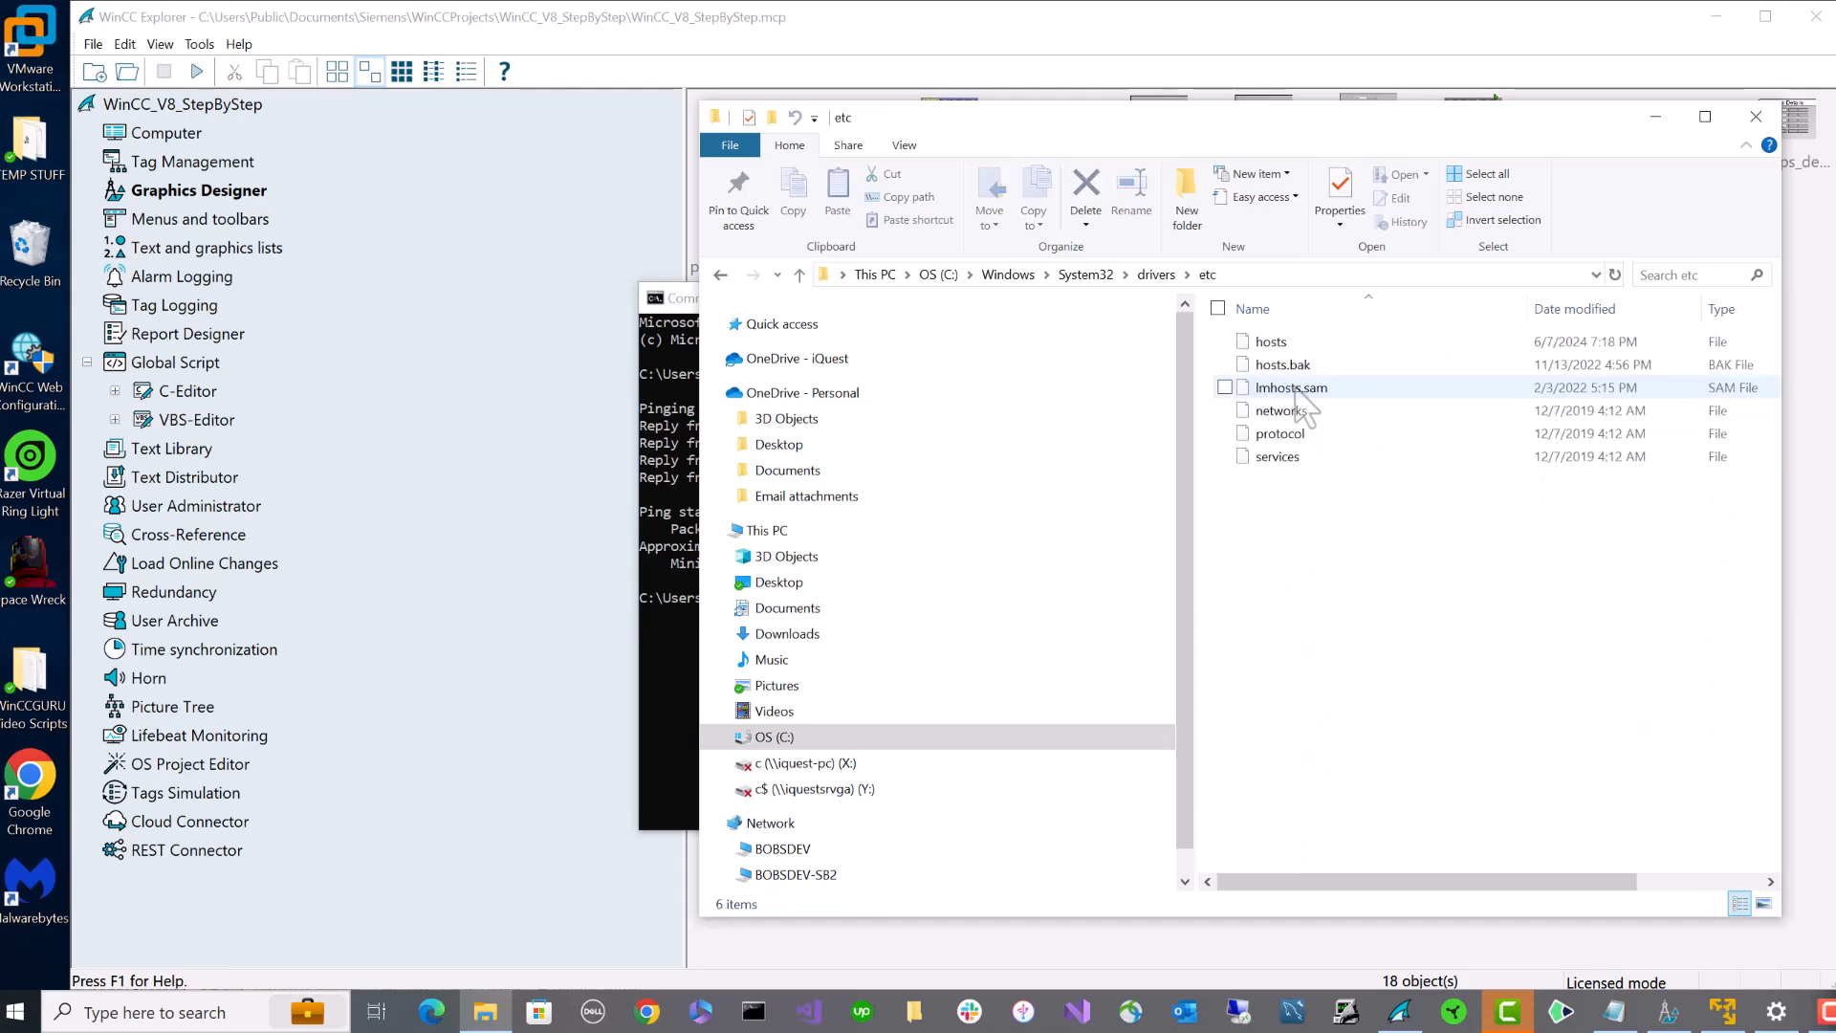
pyautogui.rightClick(1282, 341)
# - Open hosts in Notepad++ and check the IQCLIENT entry at 192.168.1.163 on line 17
pyautogui.click(1207, 402)
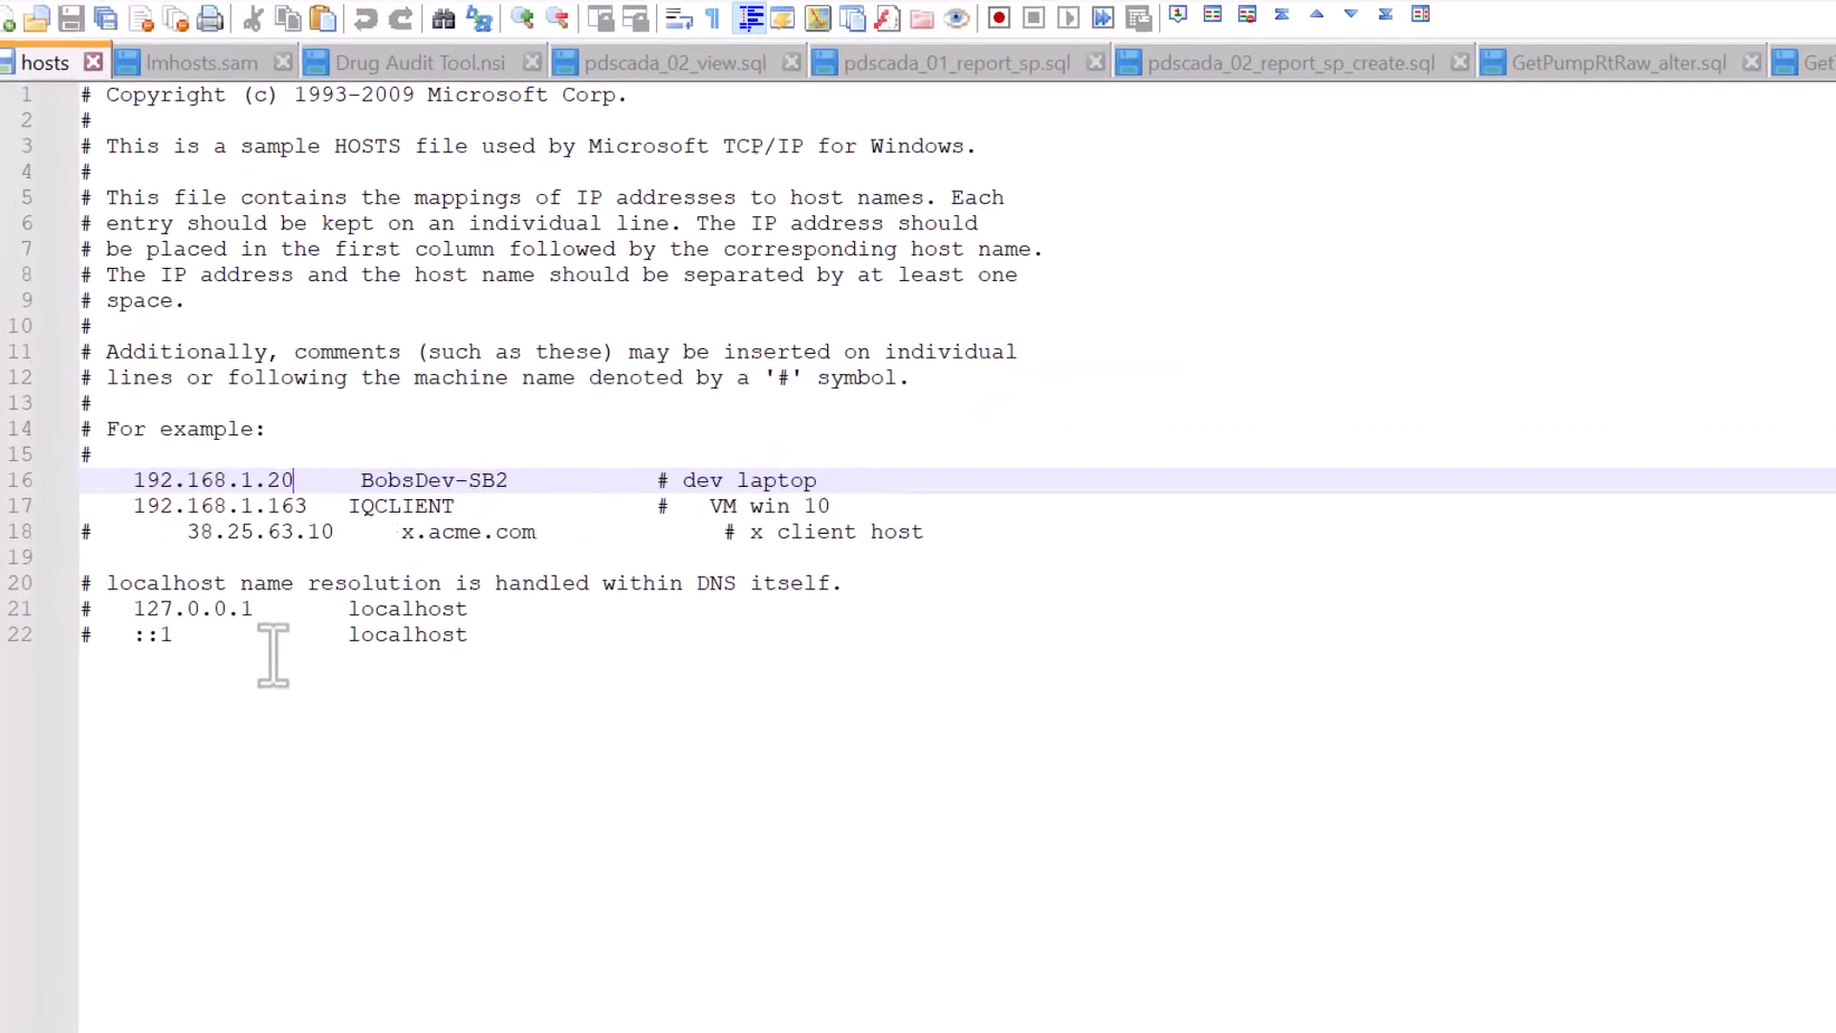
pyautogui.moveTo(140, 522); pyautogui.dragTo(588, 522)
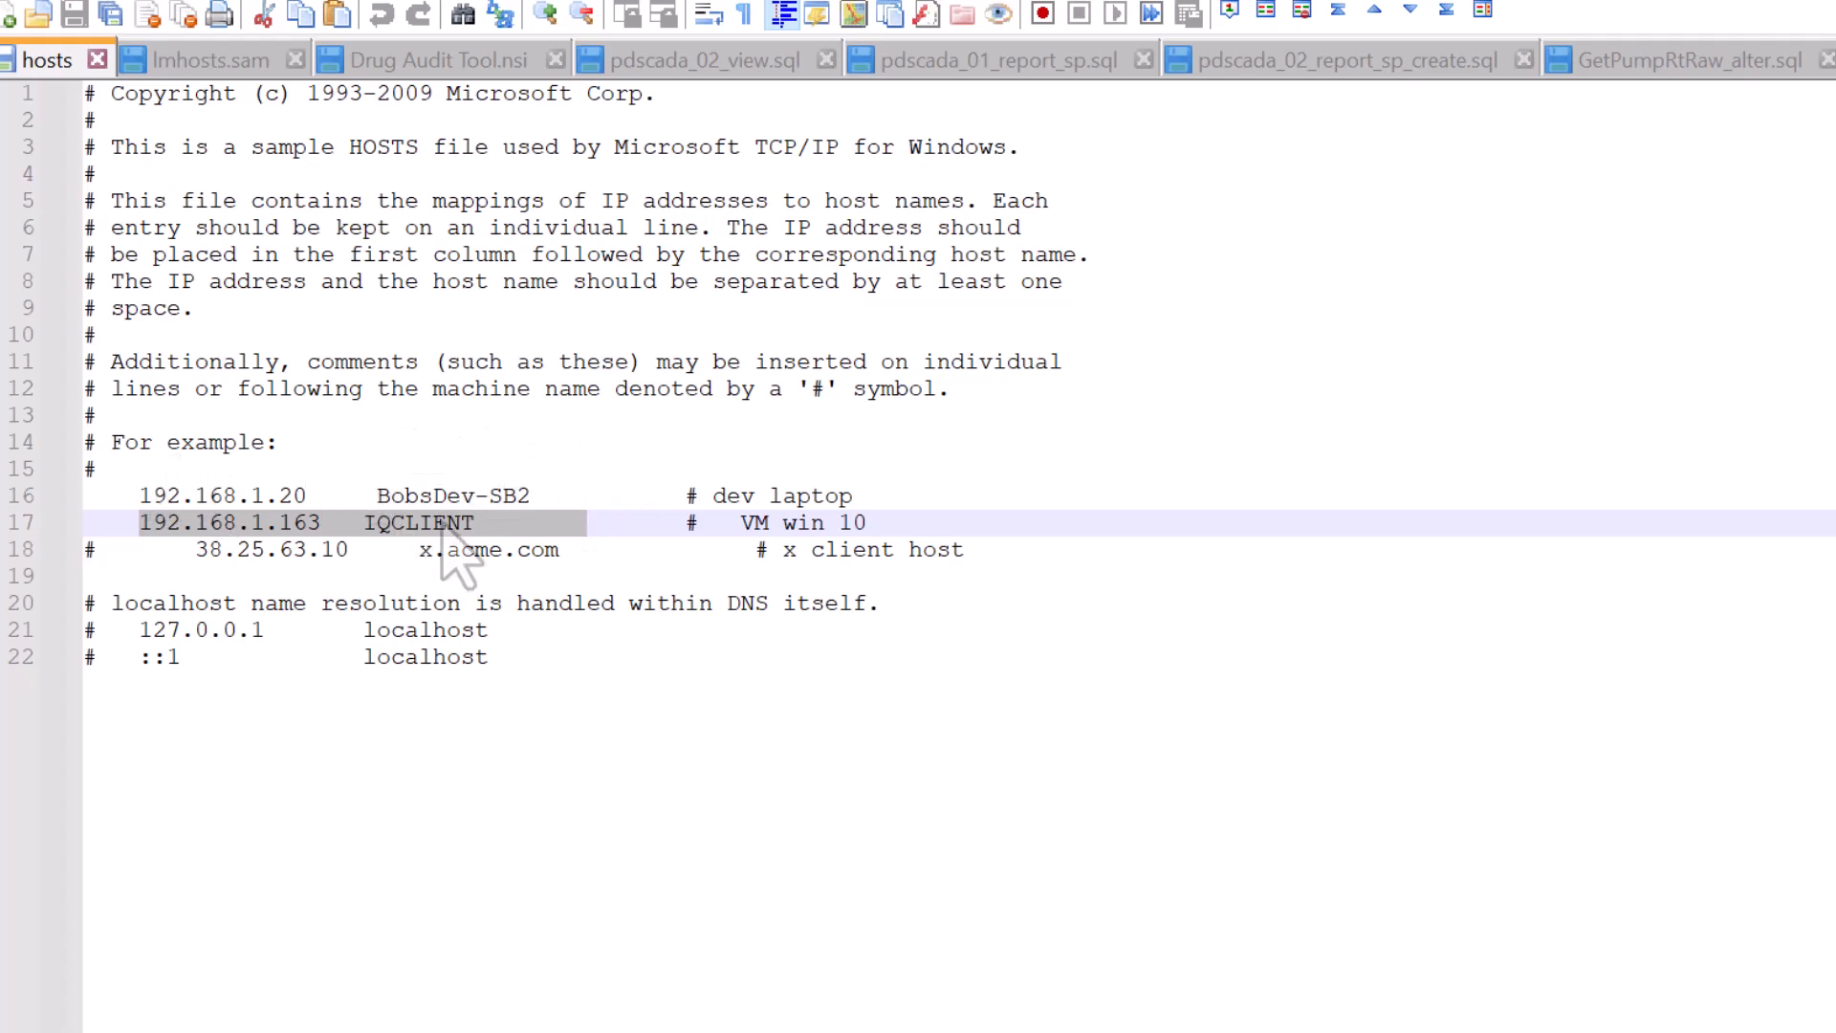
pyautogui.click(481, 496)
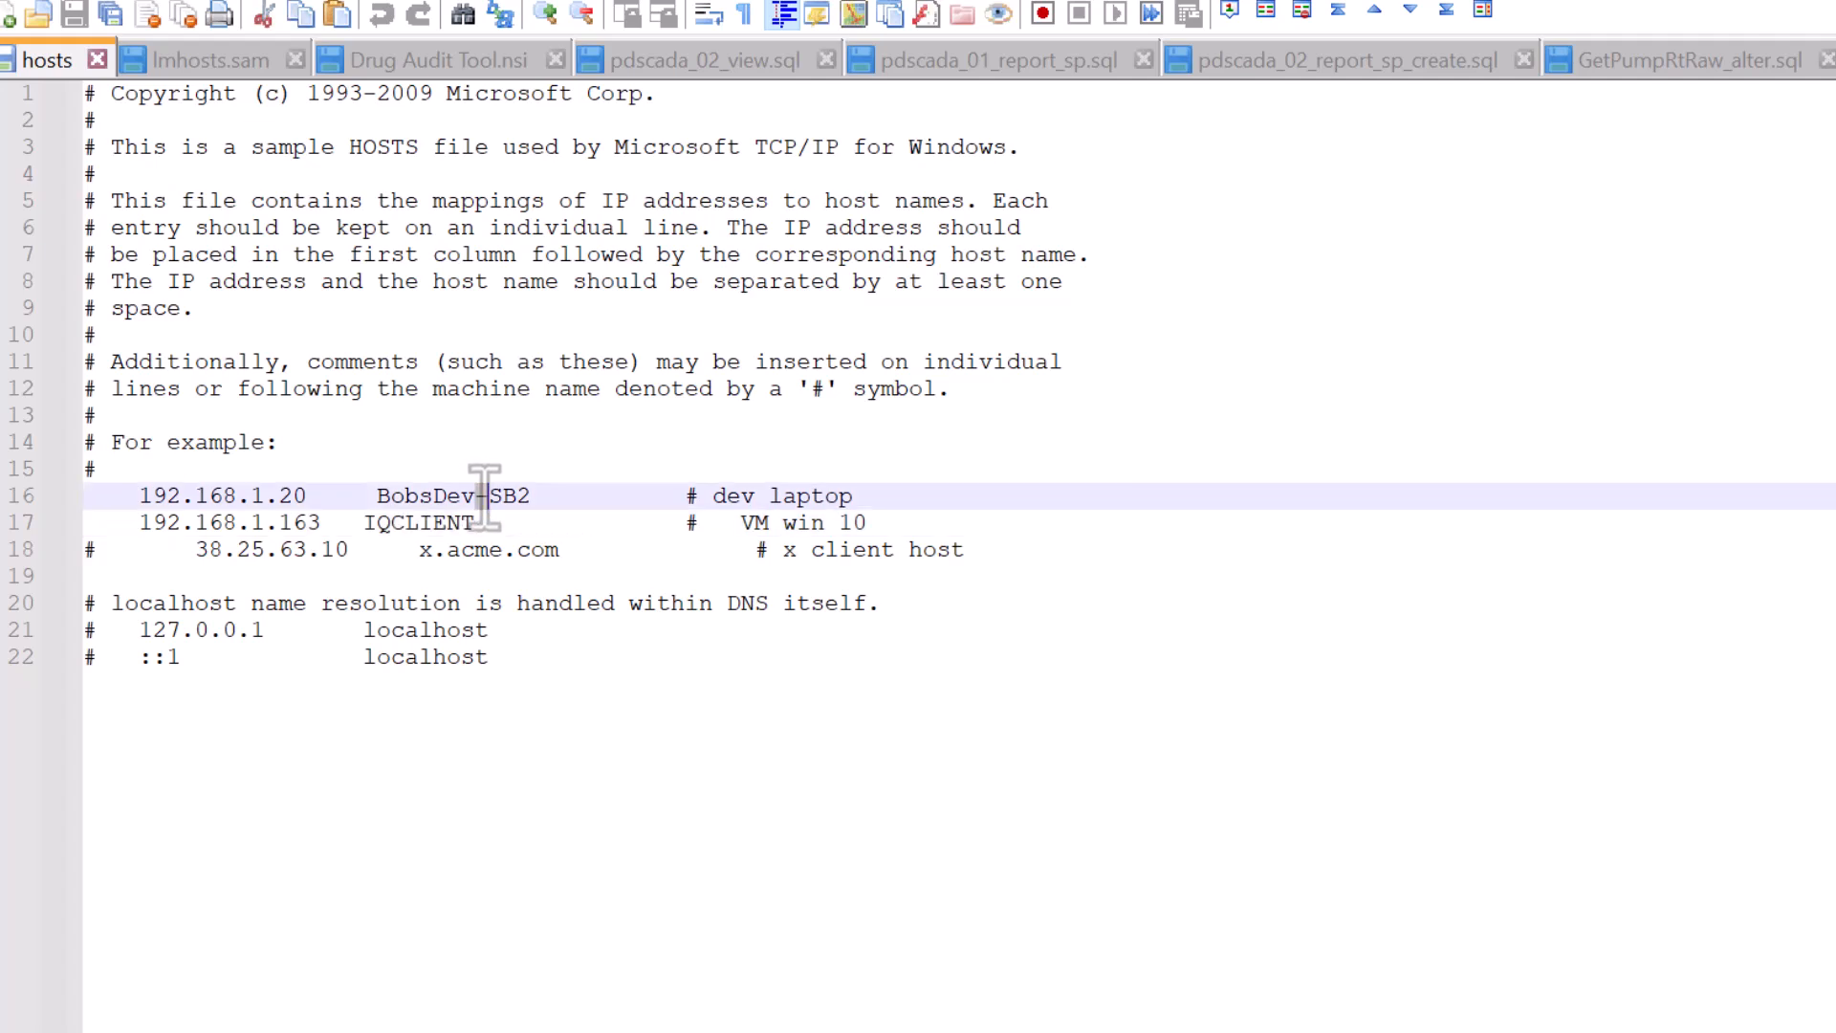
pyautogui.click(472, 442)
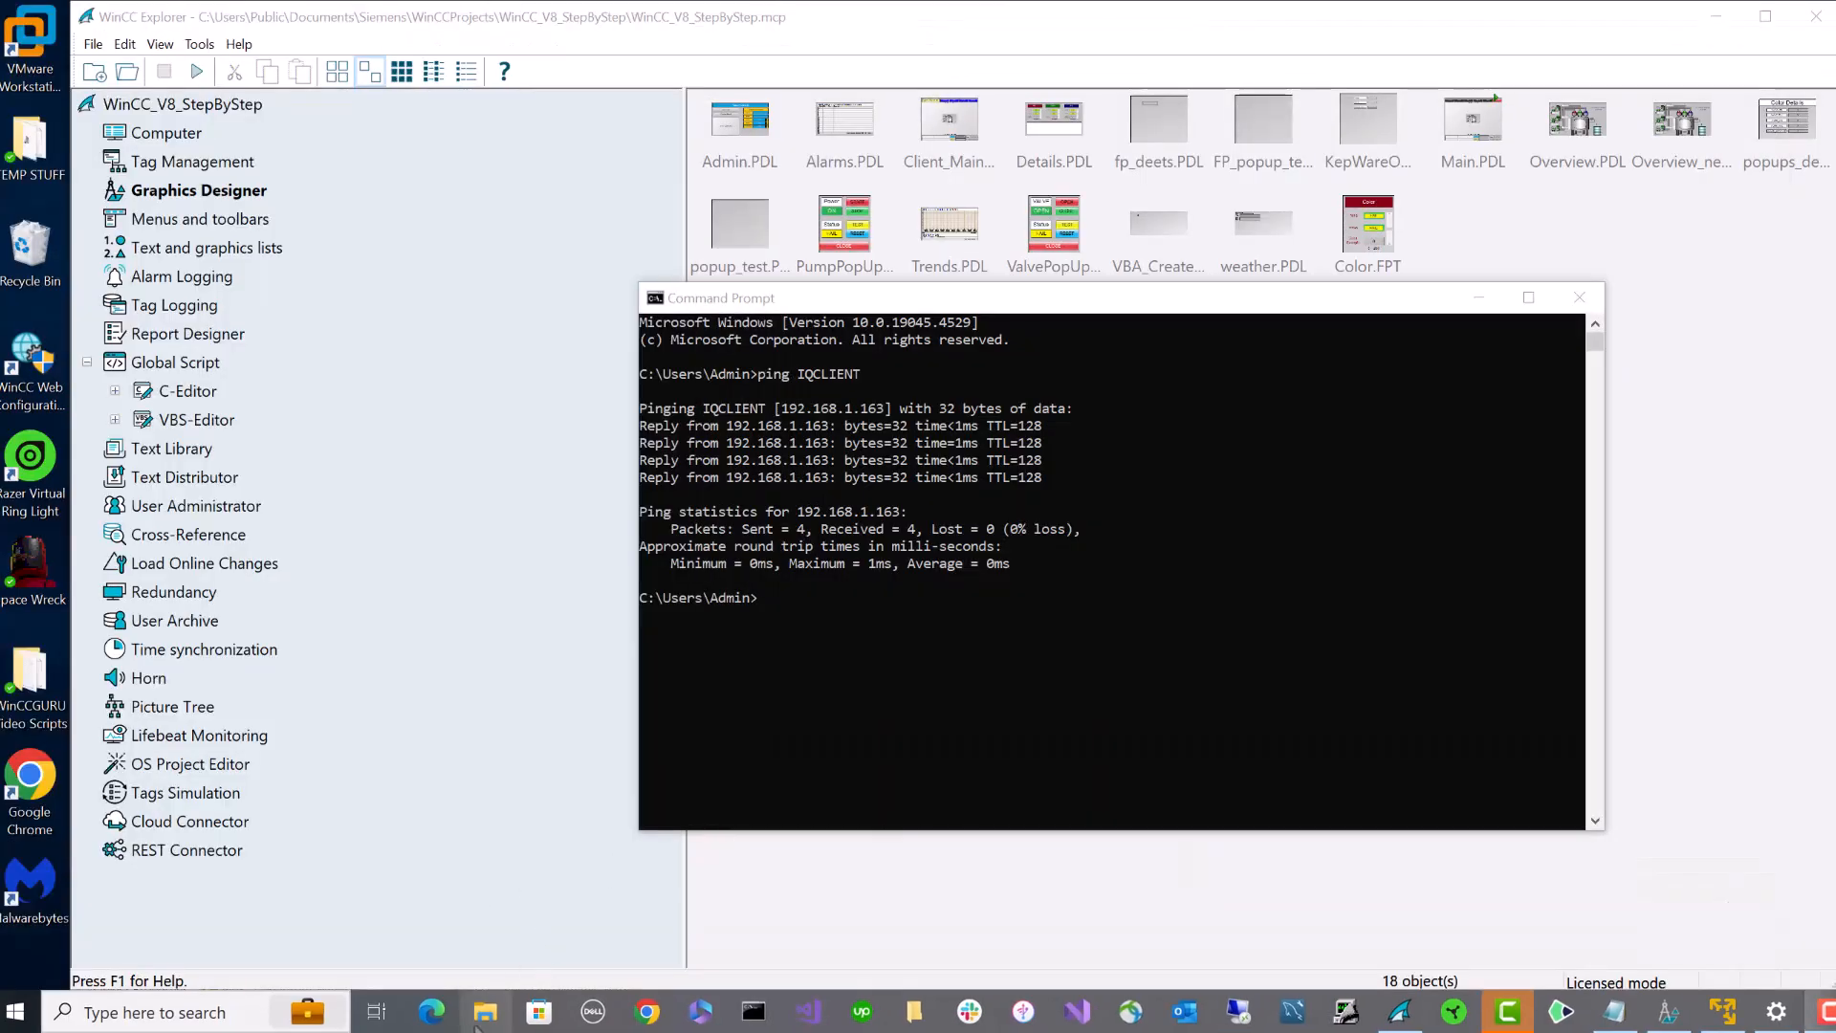
# - Open IQCLIENT under Network and sign in as Administrator with the account password
pyautogui.click(480, 1023)
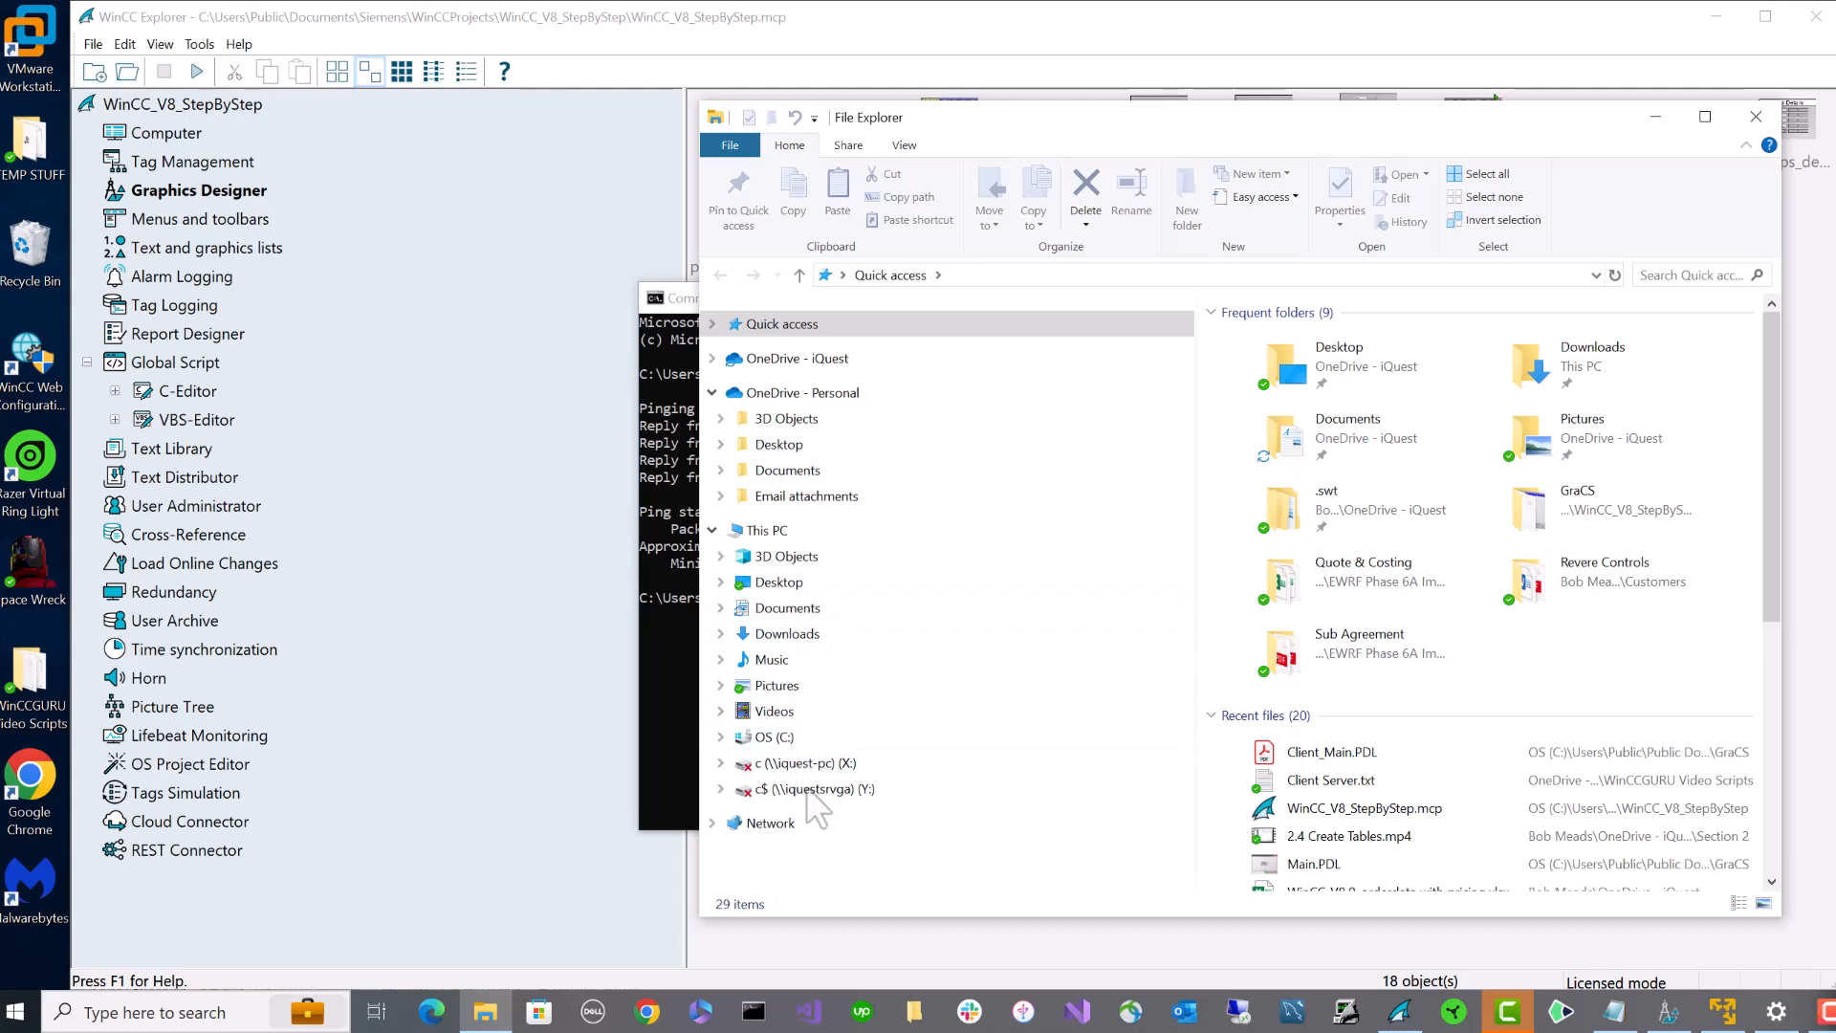
pyautogui.click(760, 822)
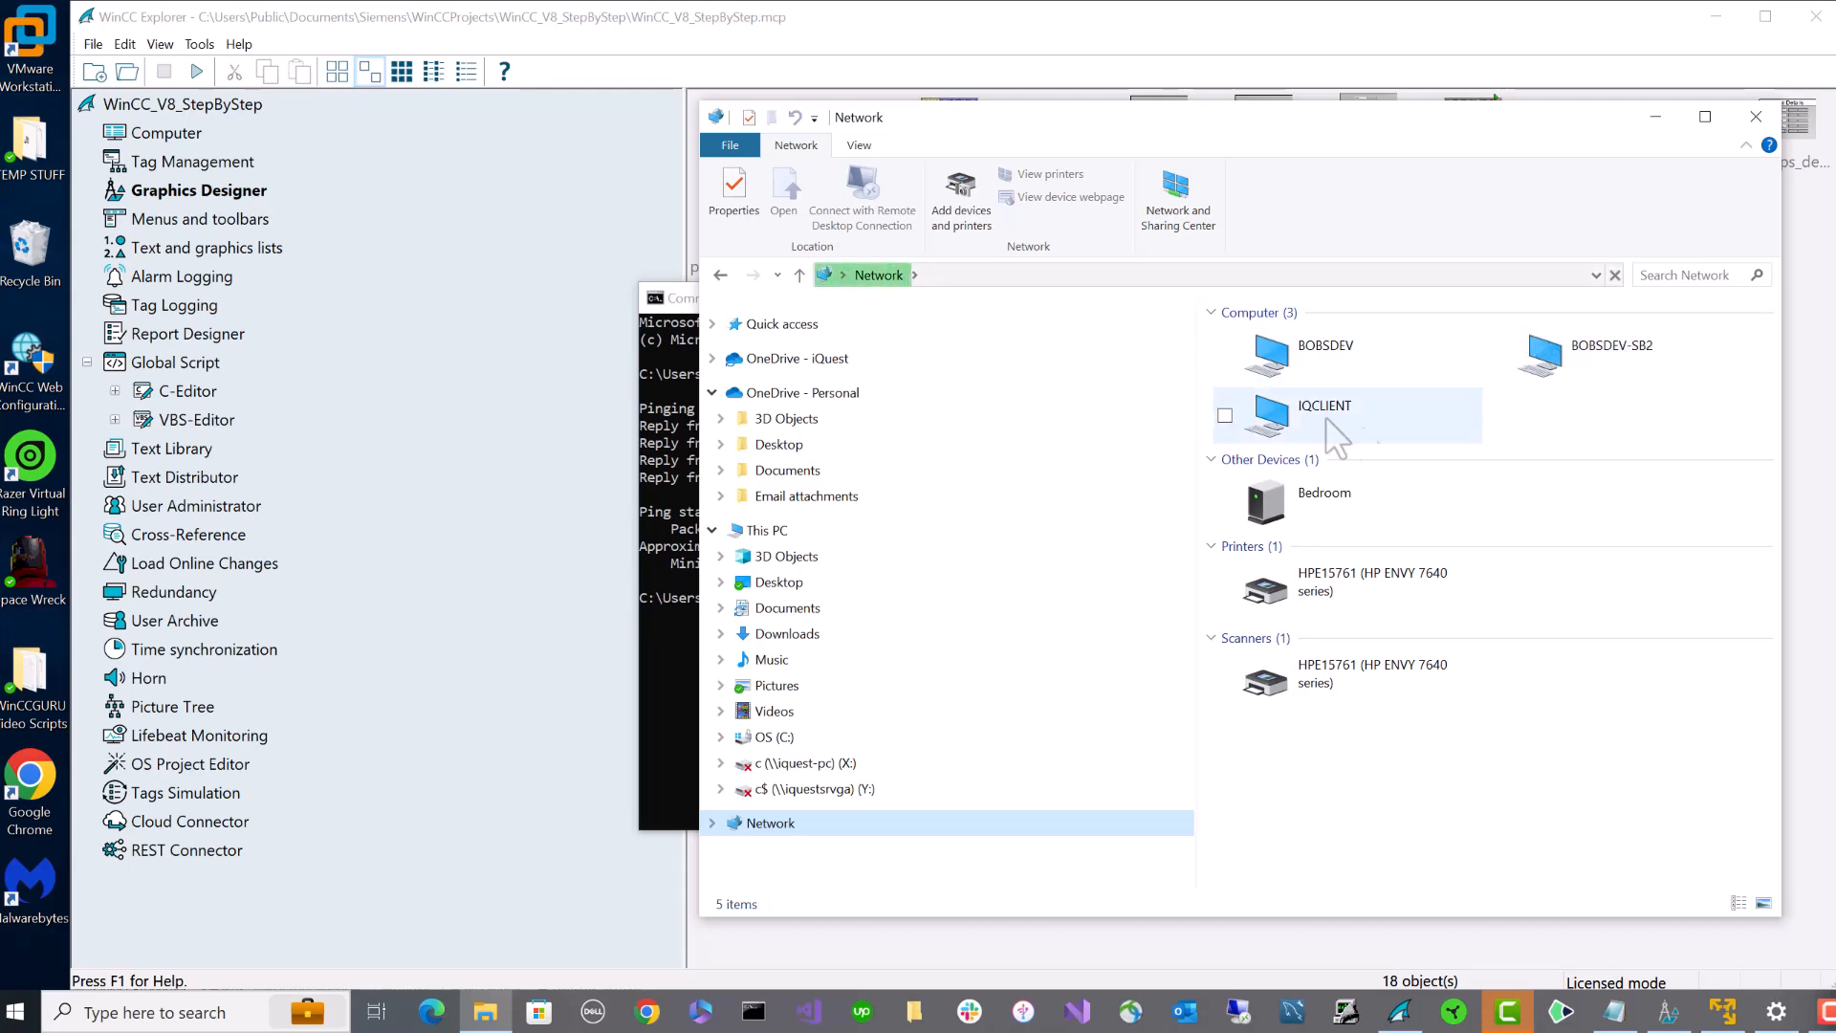
pyautogui.click(1316, 427)
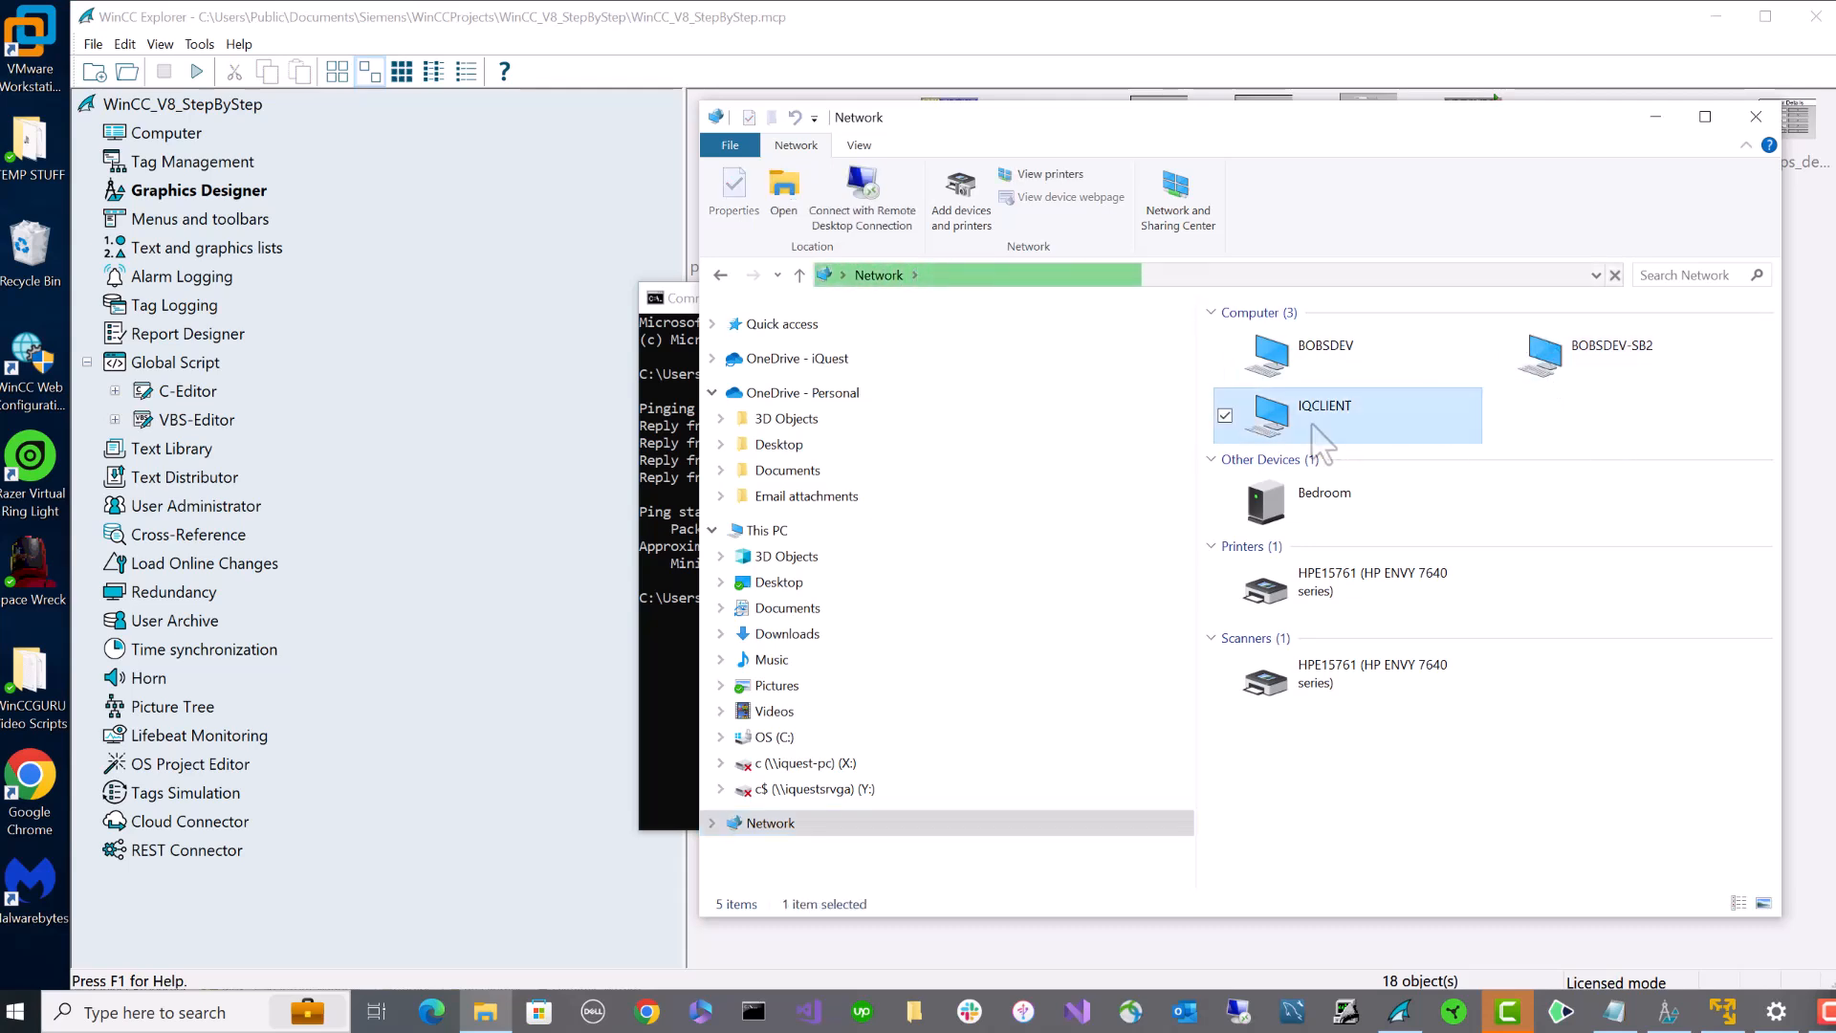
pyautogui.doubleClick(1313, 426)
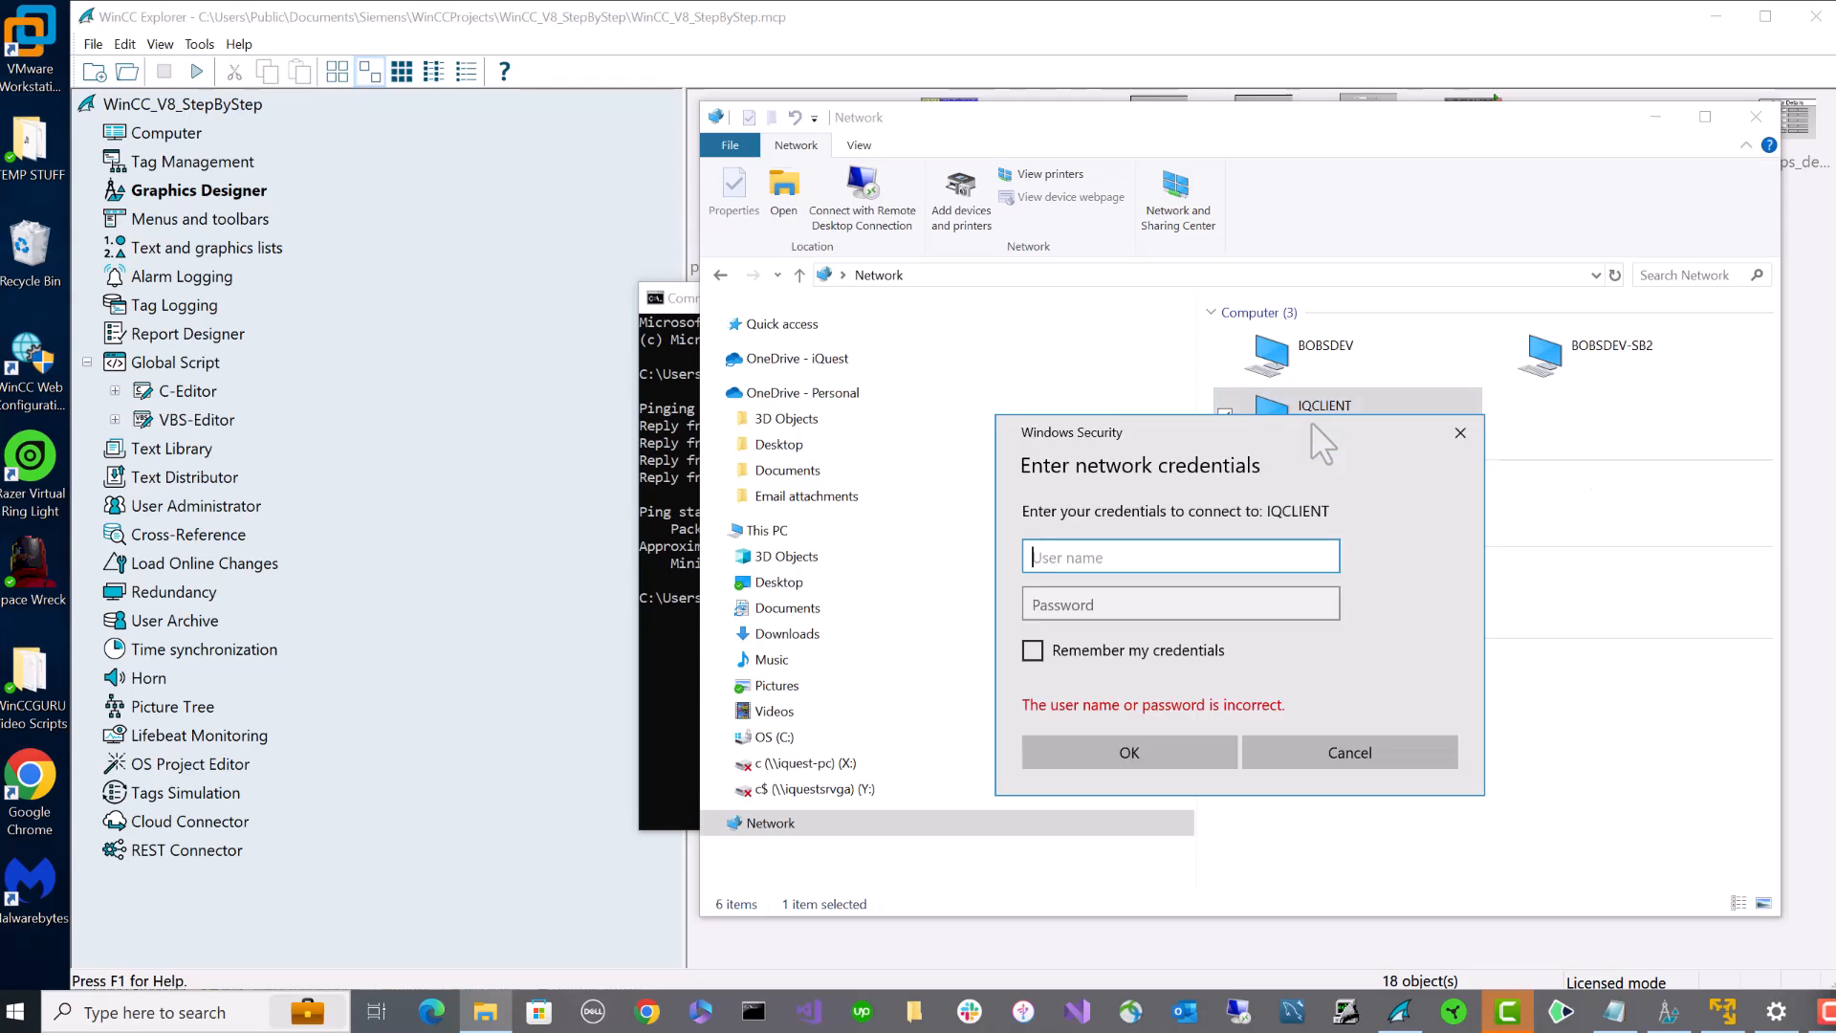
pyautogui.write('Administrator')
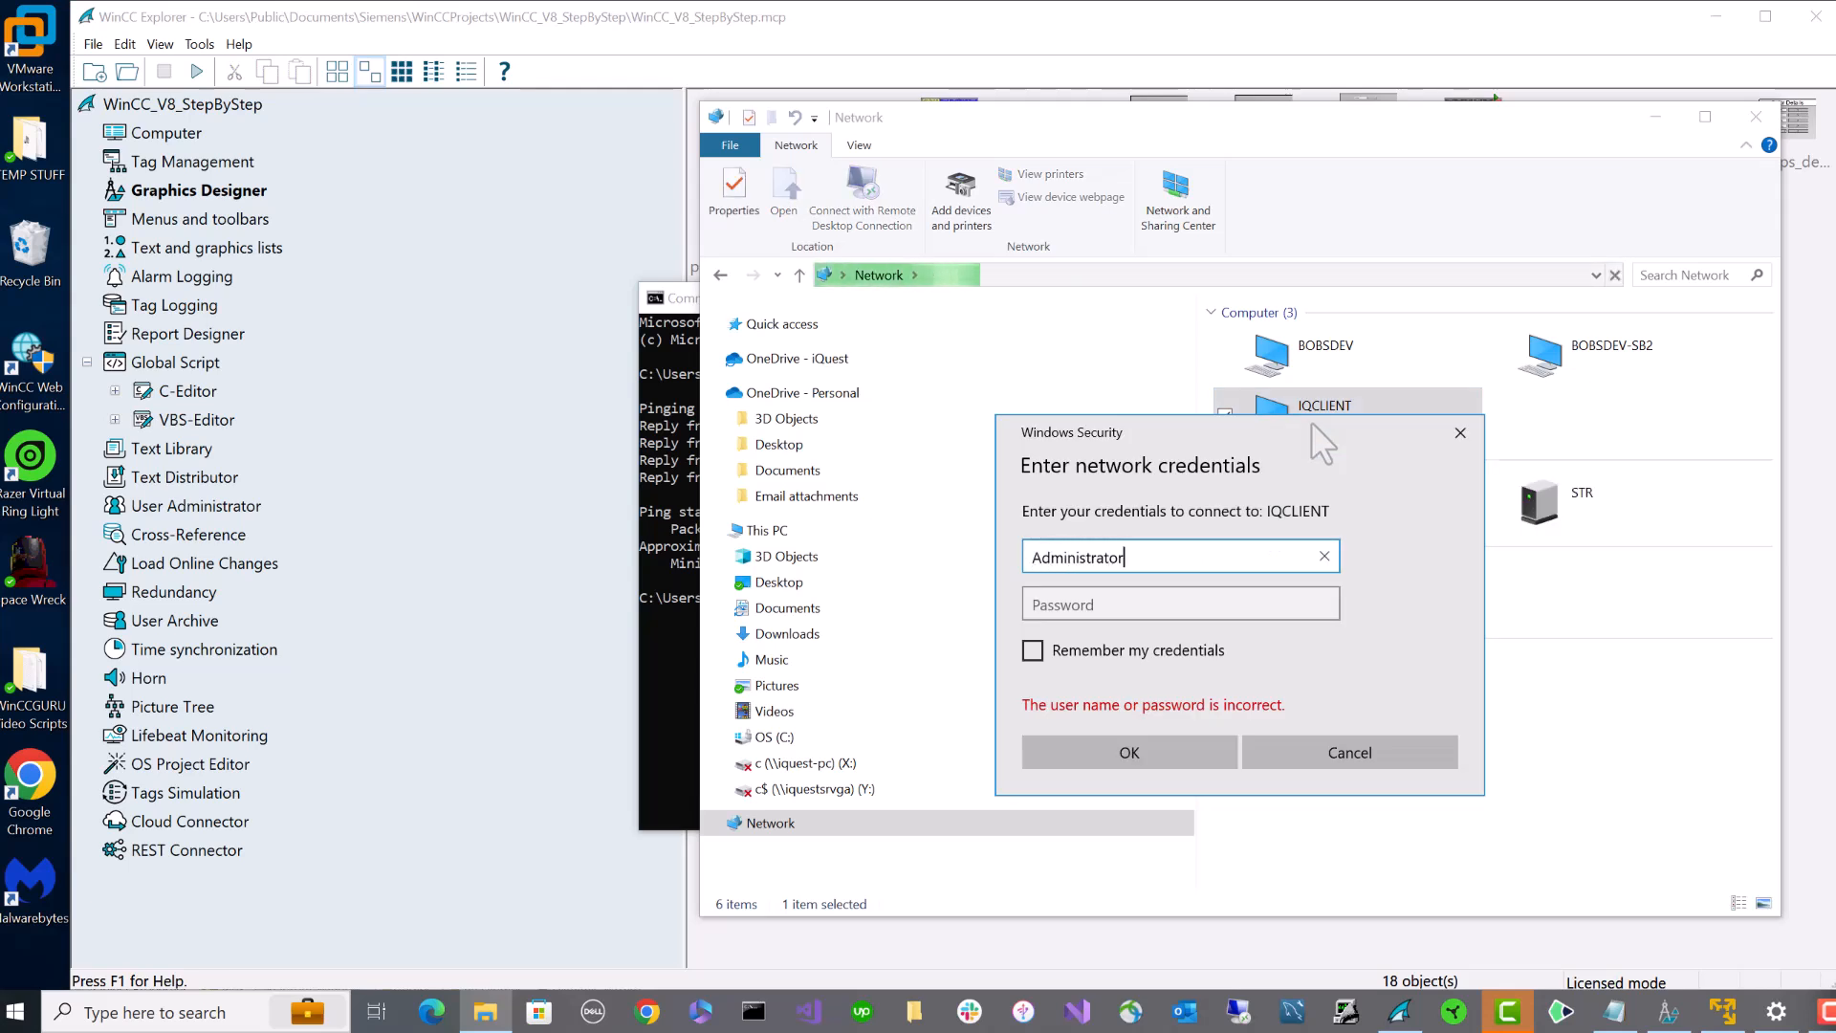
pyautogui.press('Tab')
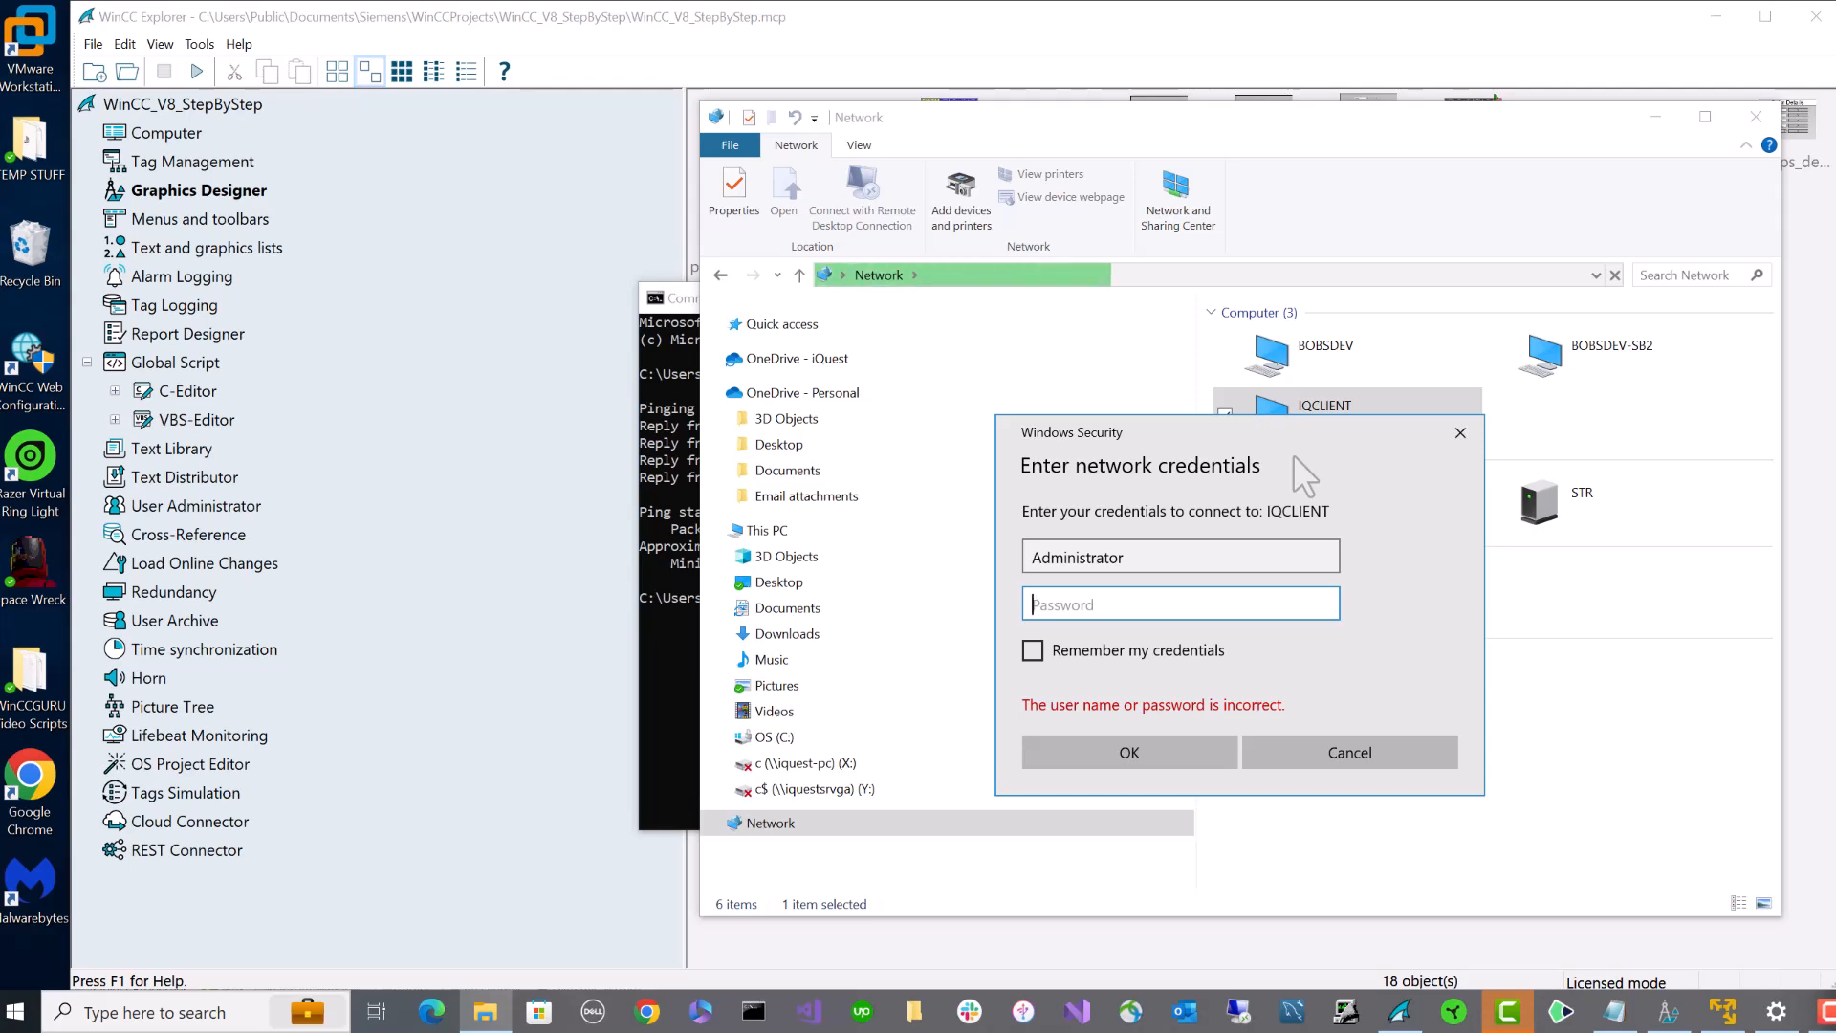
pyautogui.write('*****')
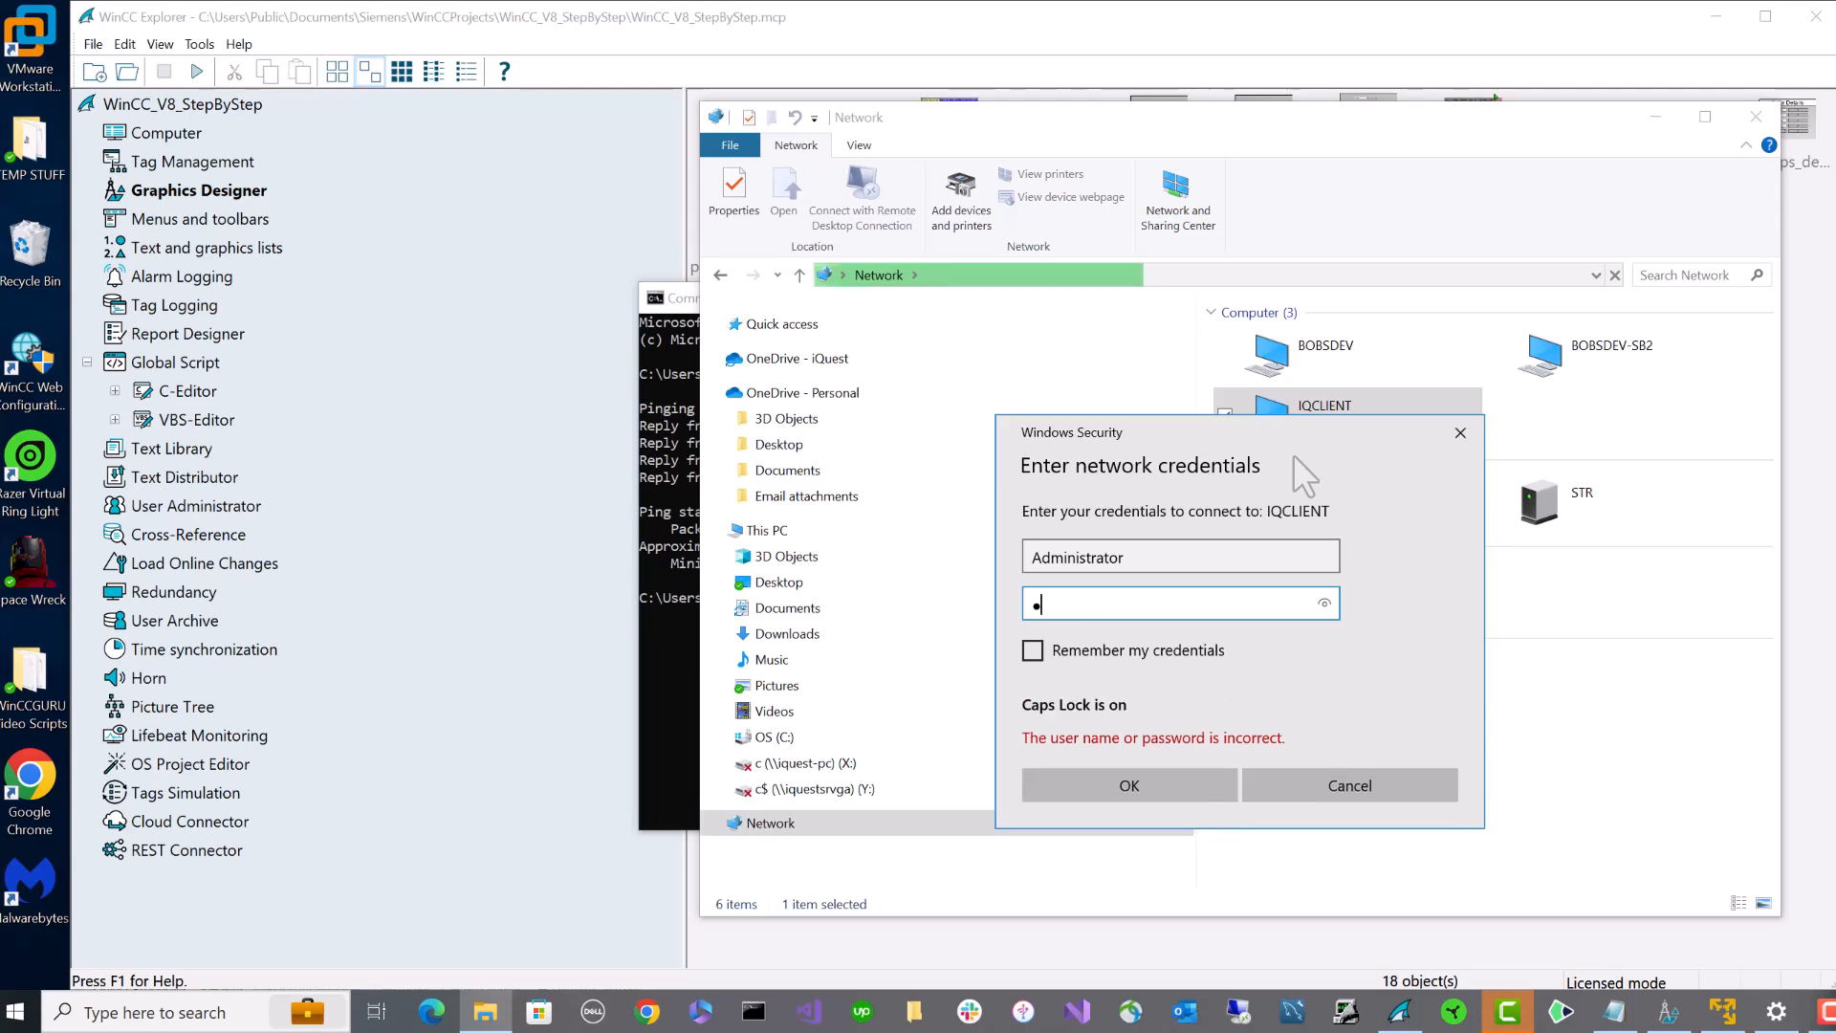
pyautogui.press('Return')
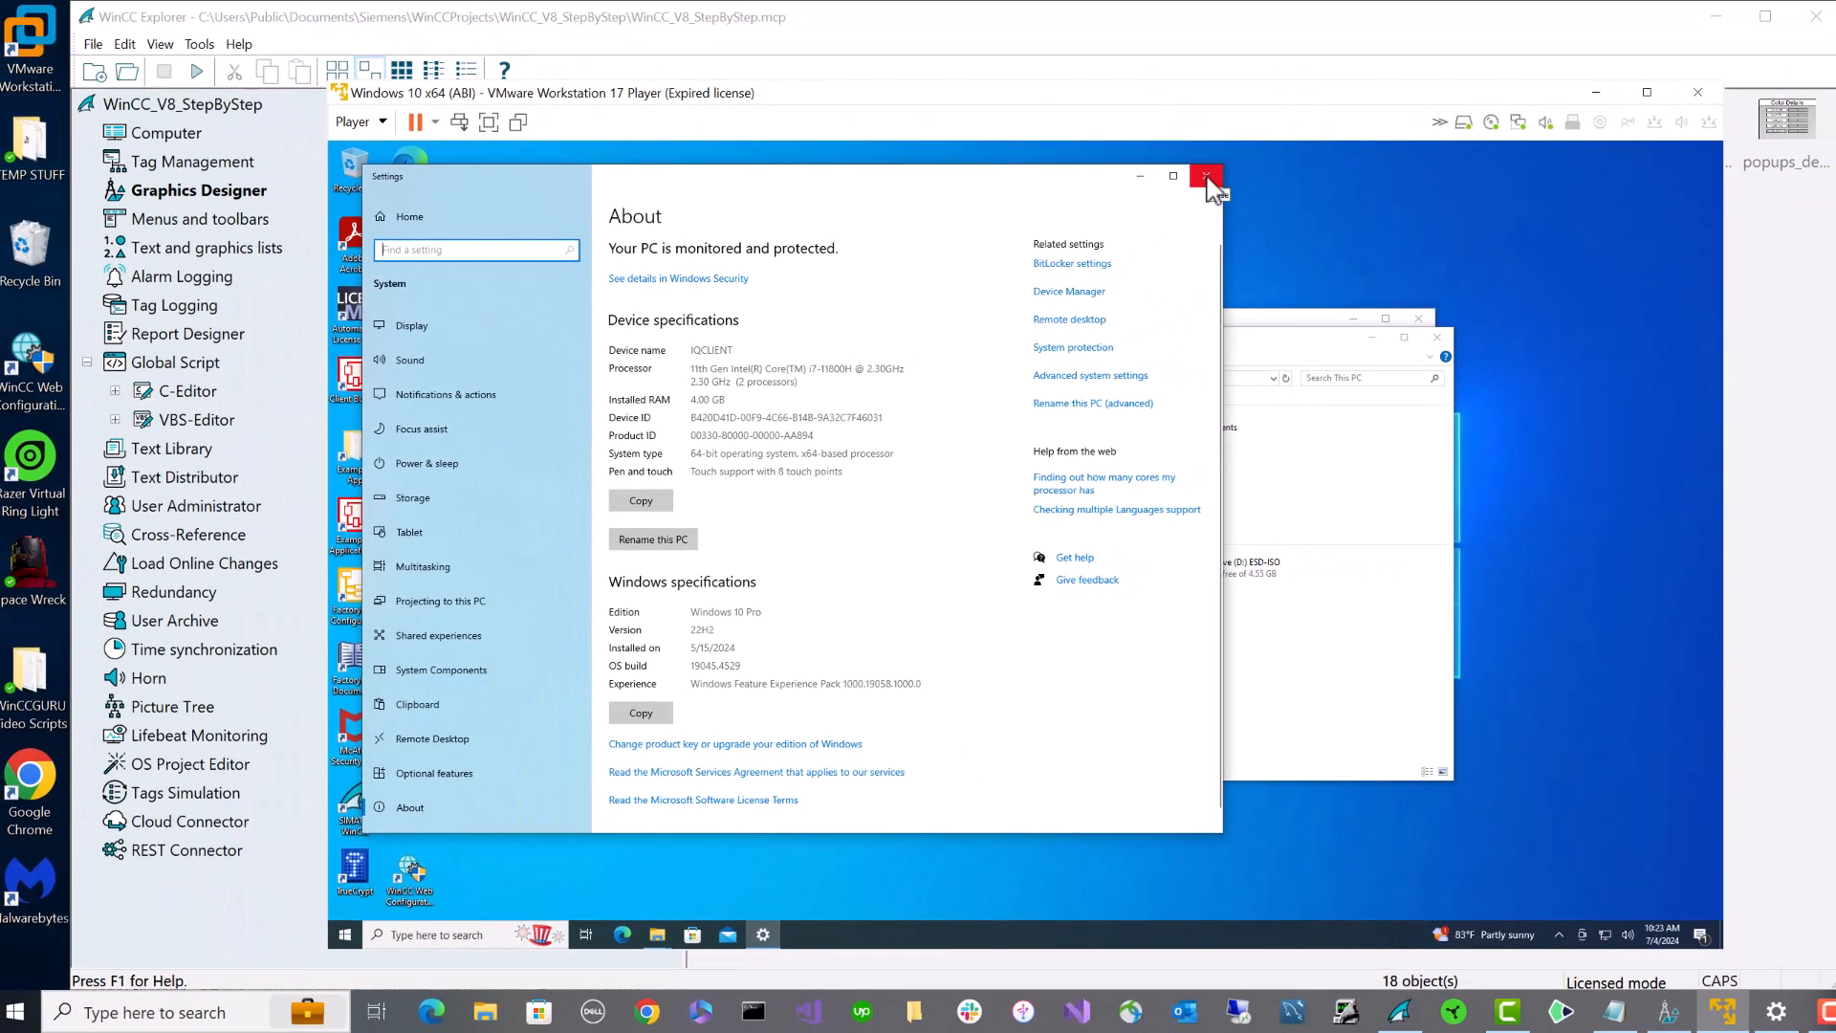
# - Close the About window and open Computer Management from Control Panel's Administrative Tools
pyautogui.click(1207, 178)
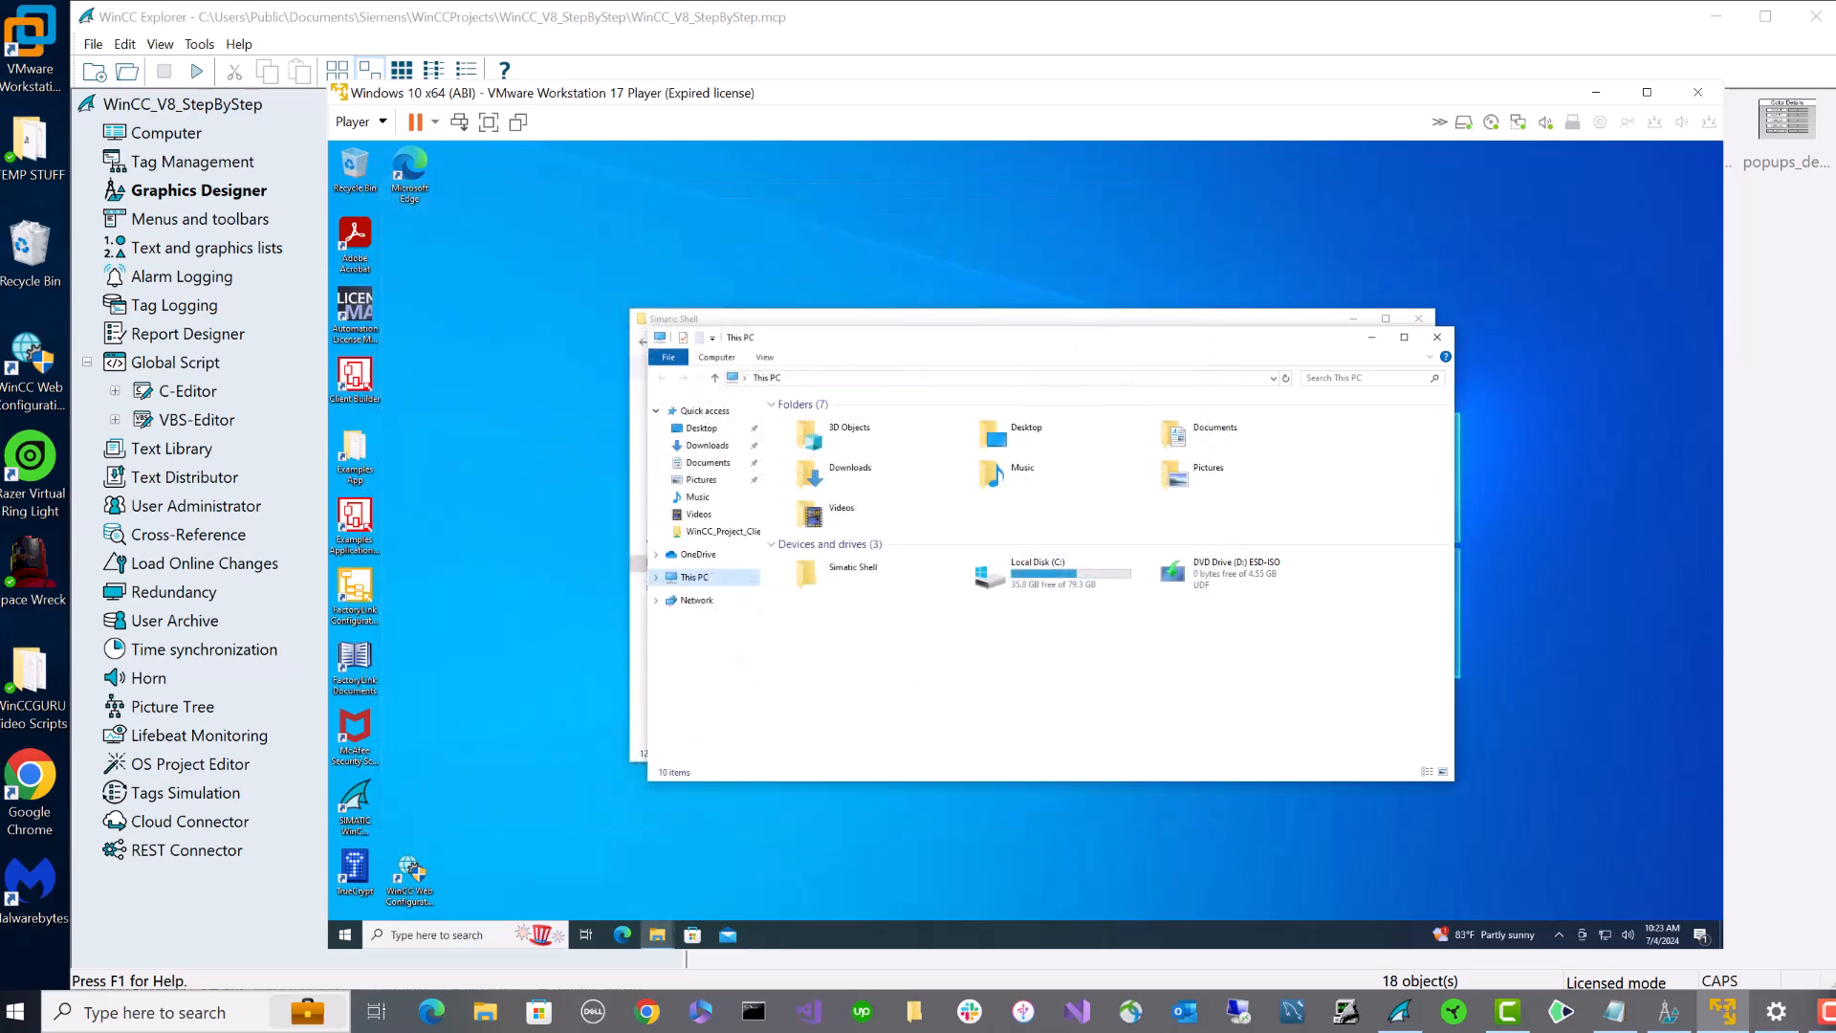
pyautogui.click(455, 935)
pyautogui.write('co')
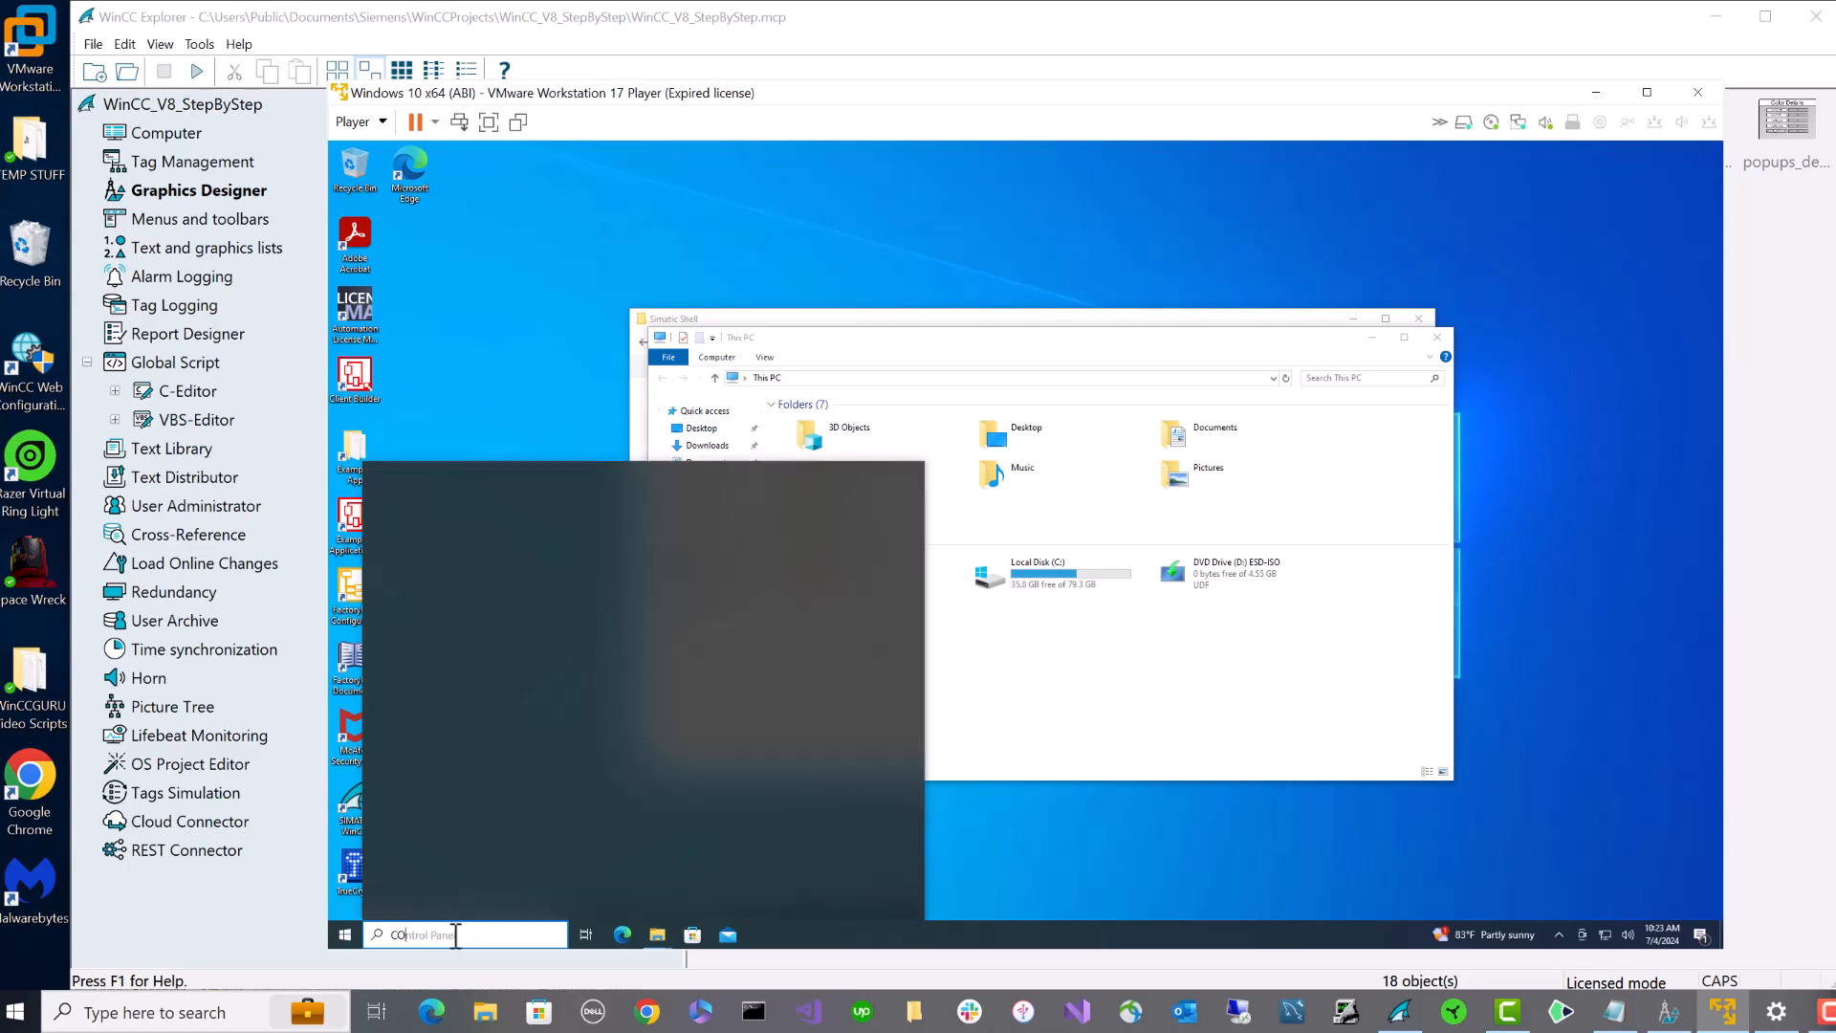
pyautogui.write('NTR')
pyautogui.click(439, 544)
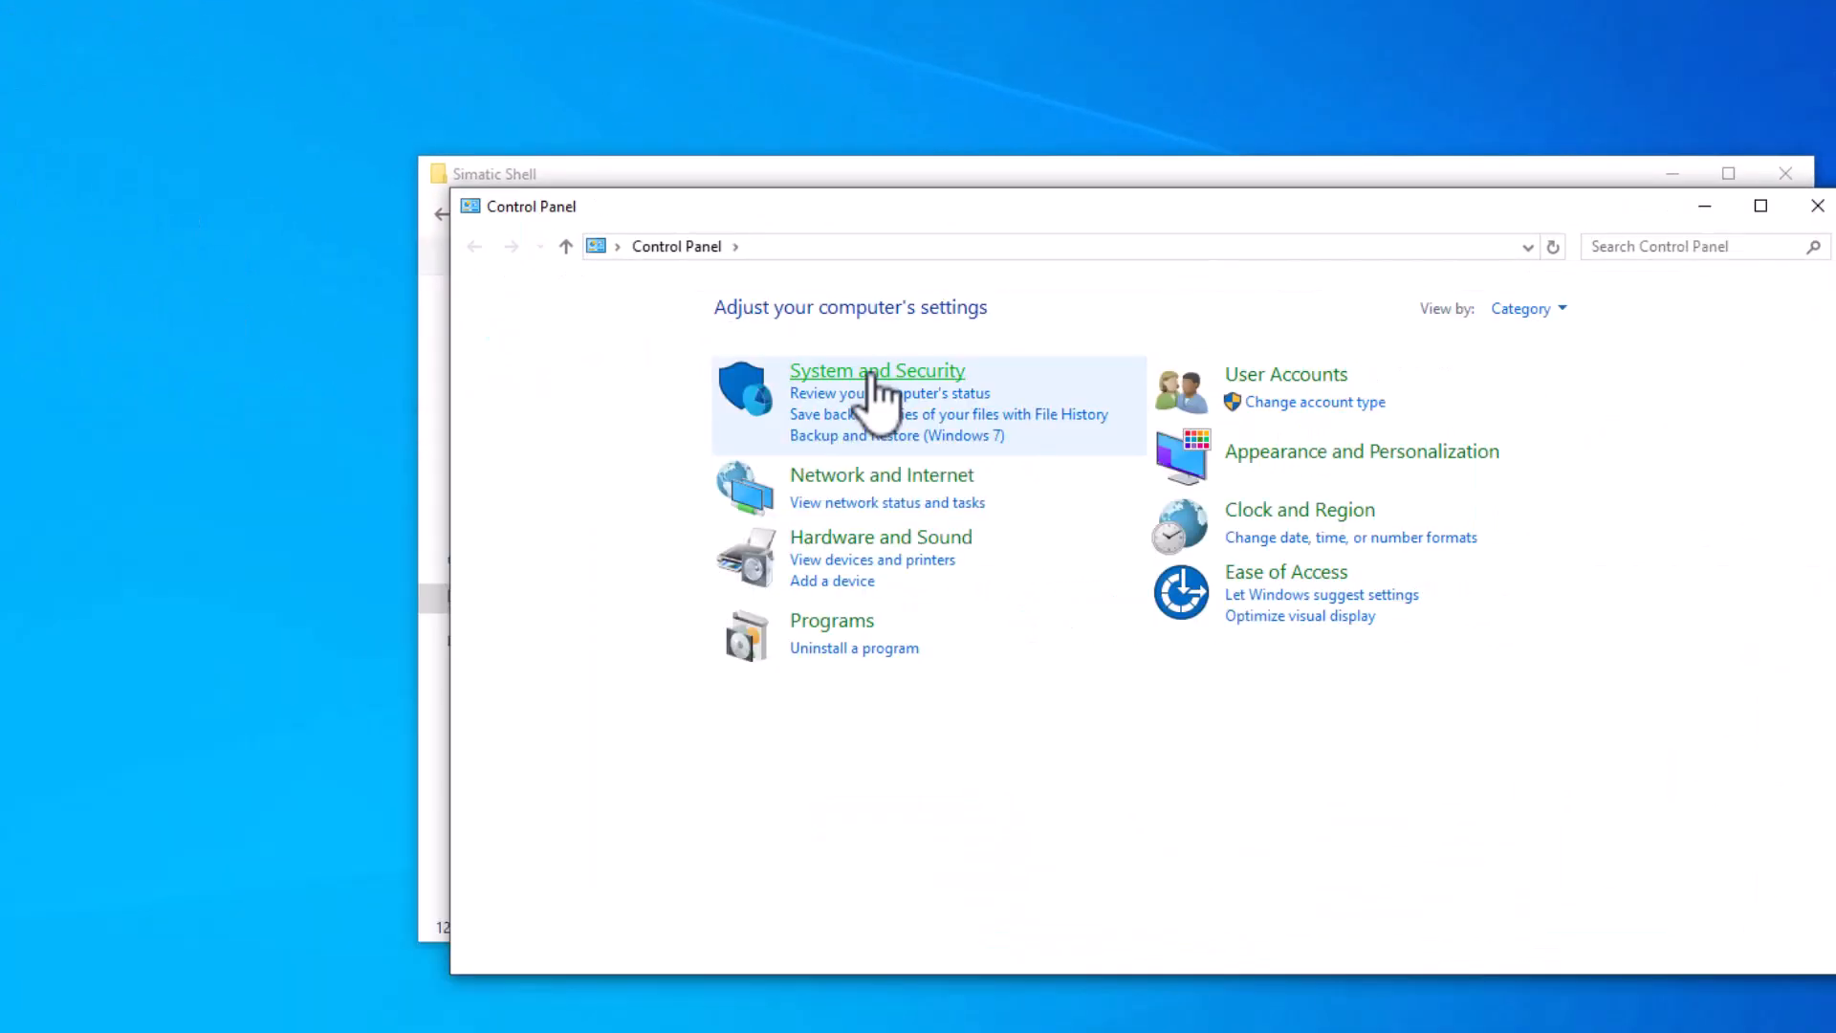
pyautogui.click(873, 375)
pyautogui.click(908, 863)
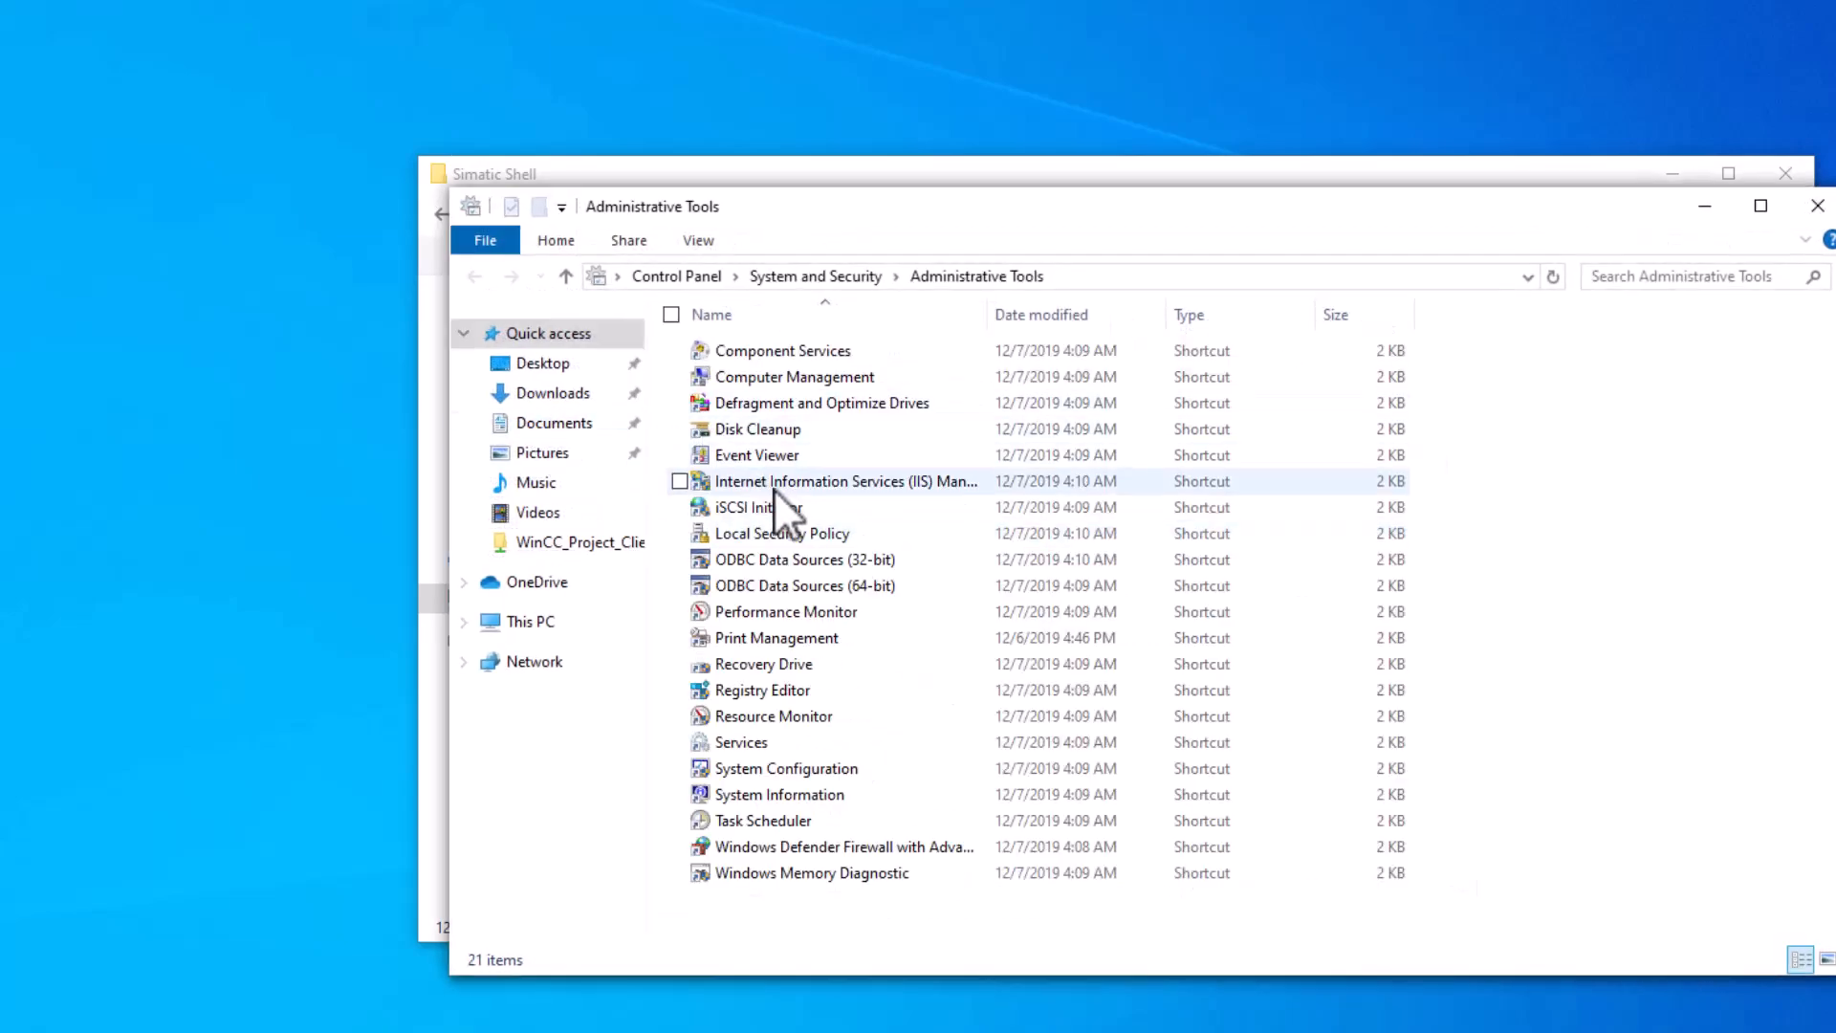
pyautogui.click(783, 377)
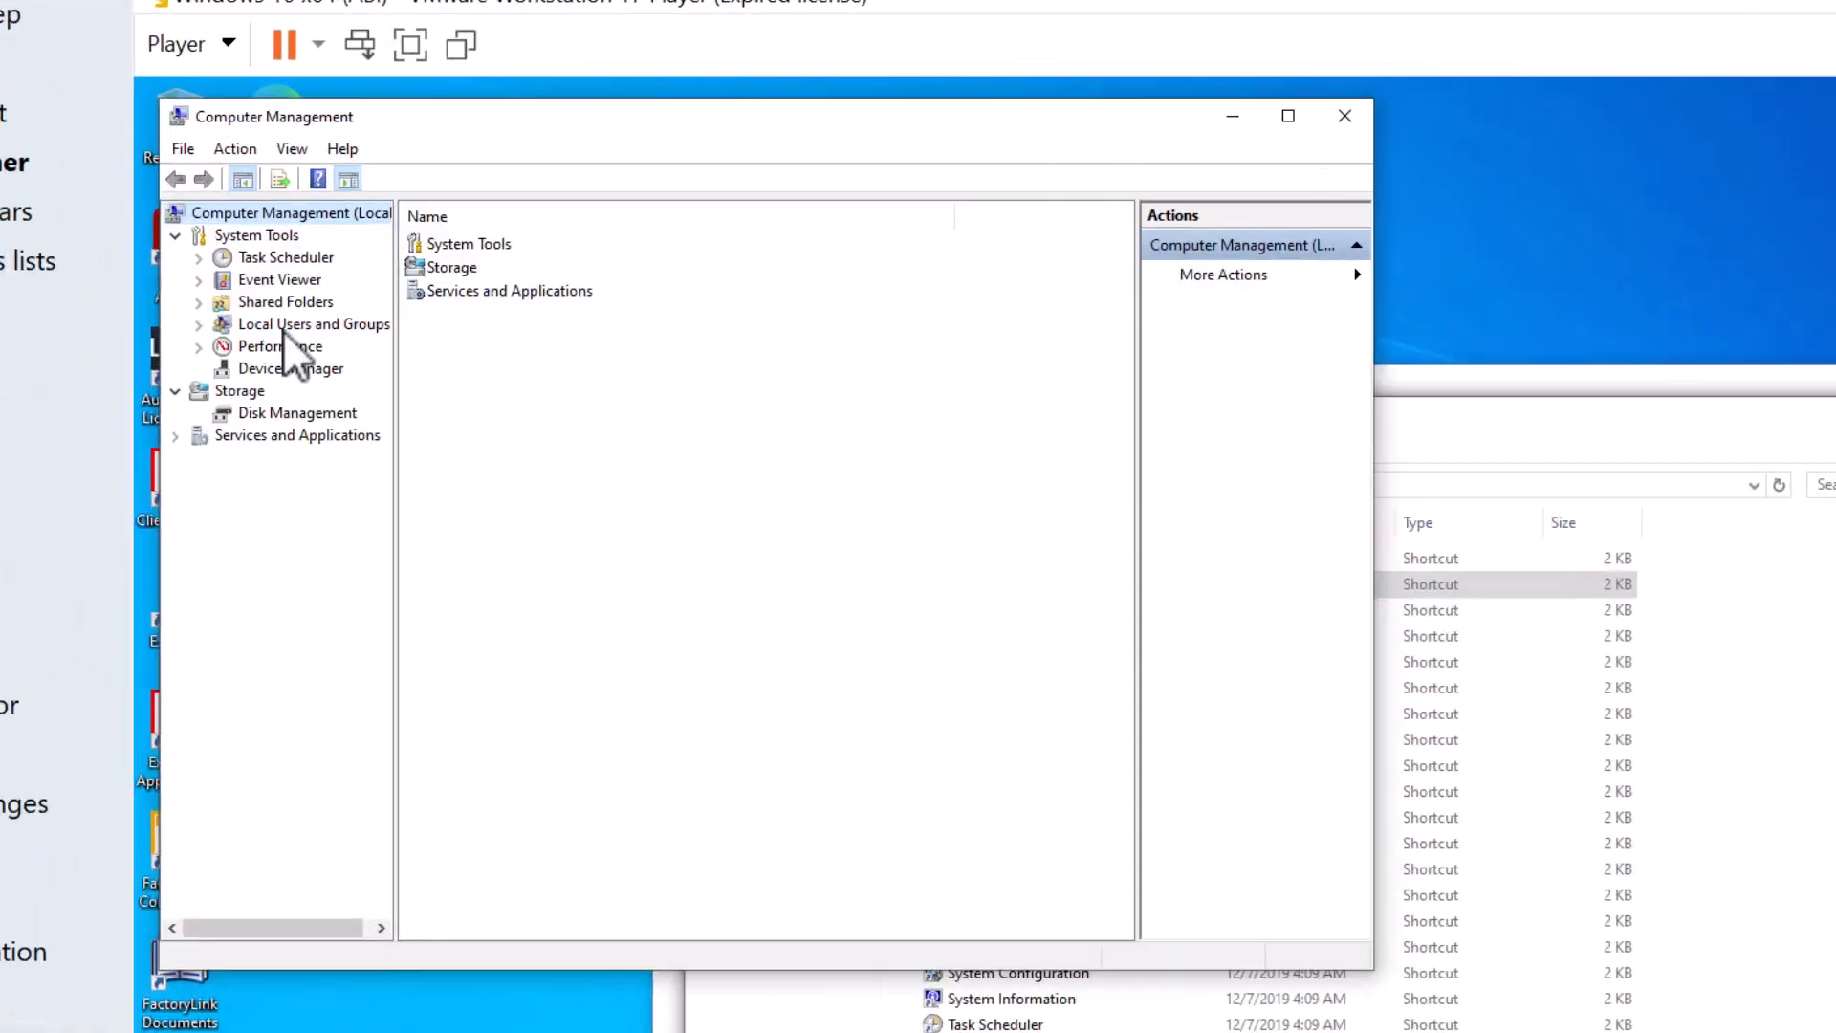
# - Confirm Administrator1 belongs to Administrators, SIMATIC HMI and SIMATIC HMI CS, then cancel its properties
pyautogui.click(413, 277)
pyautogui.doubleClick(441, 243)
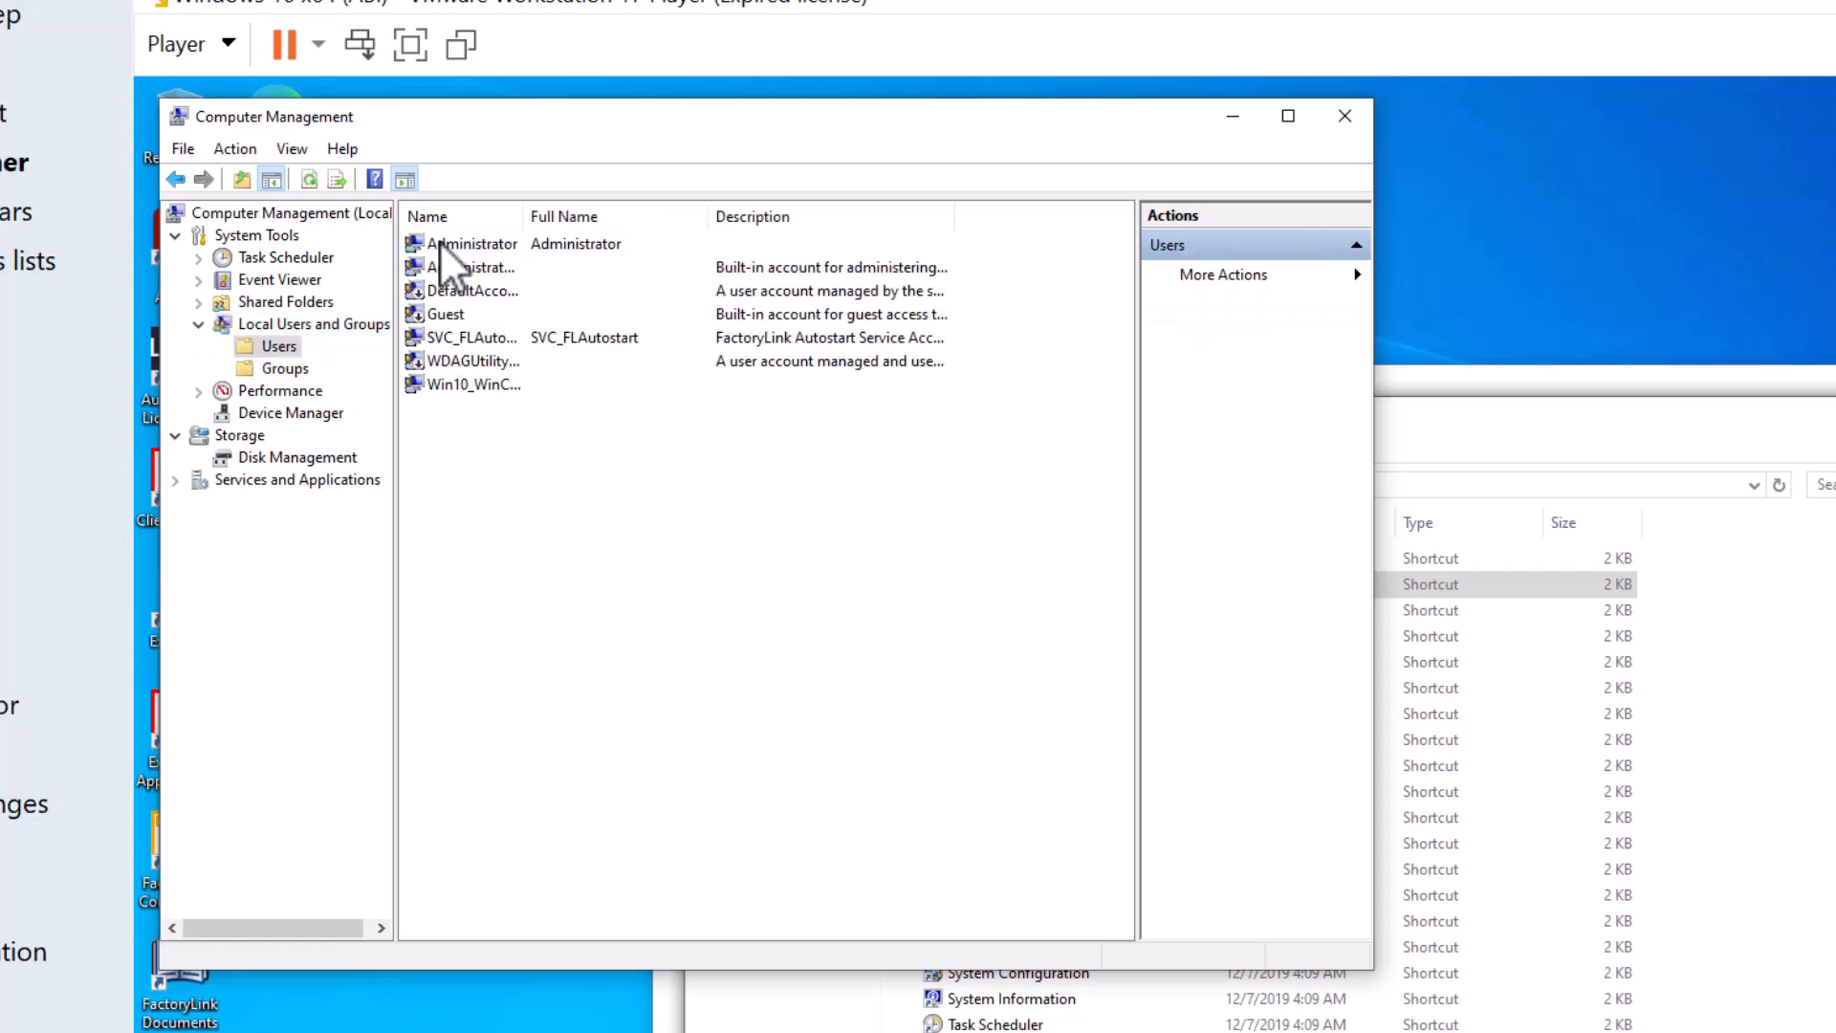
pyautogui.click(450, 266)
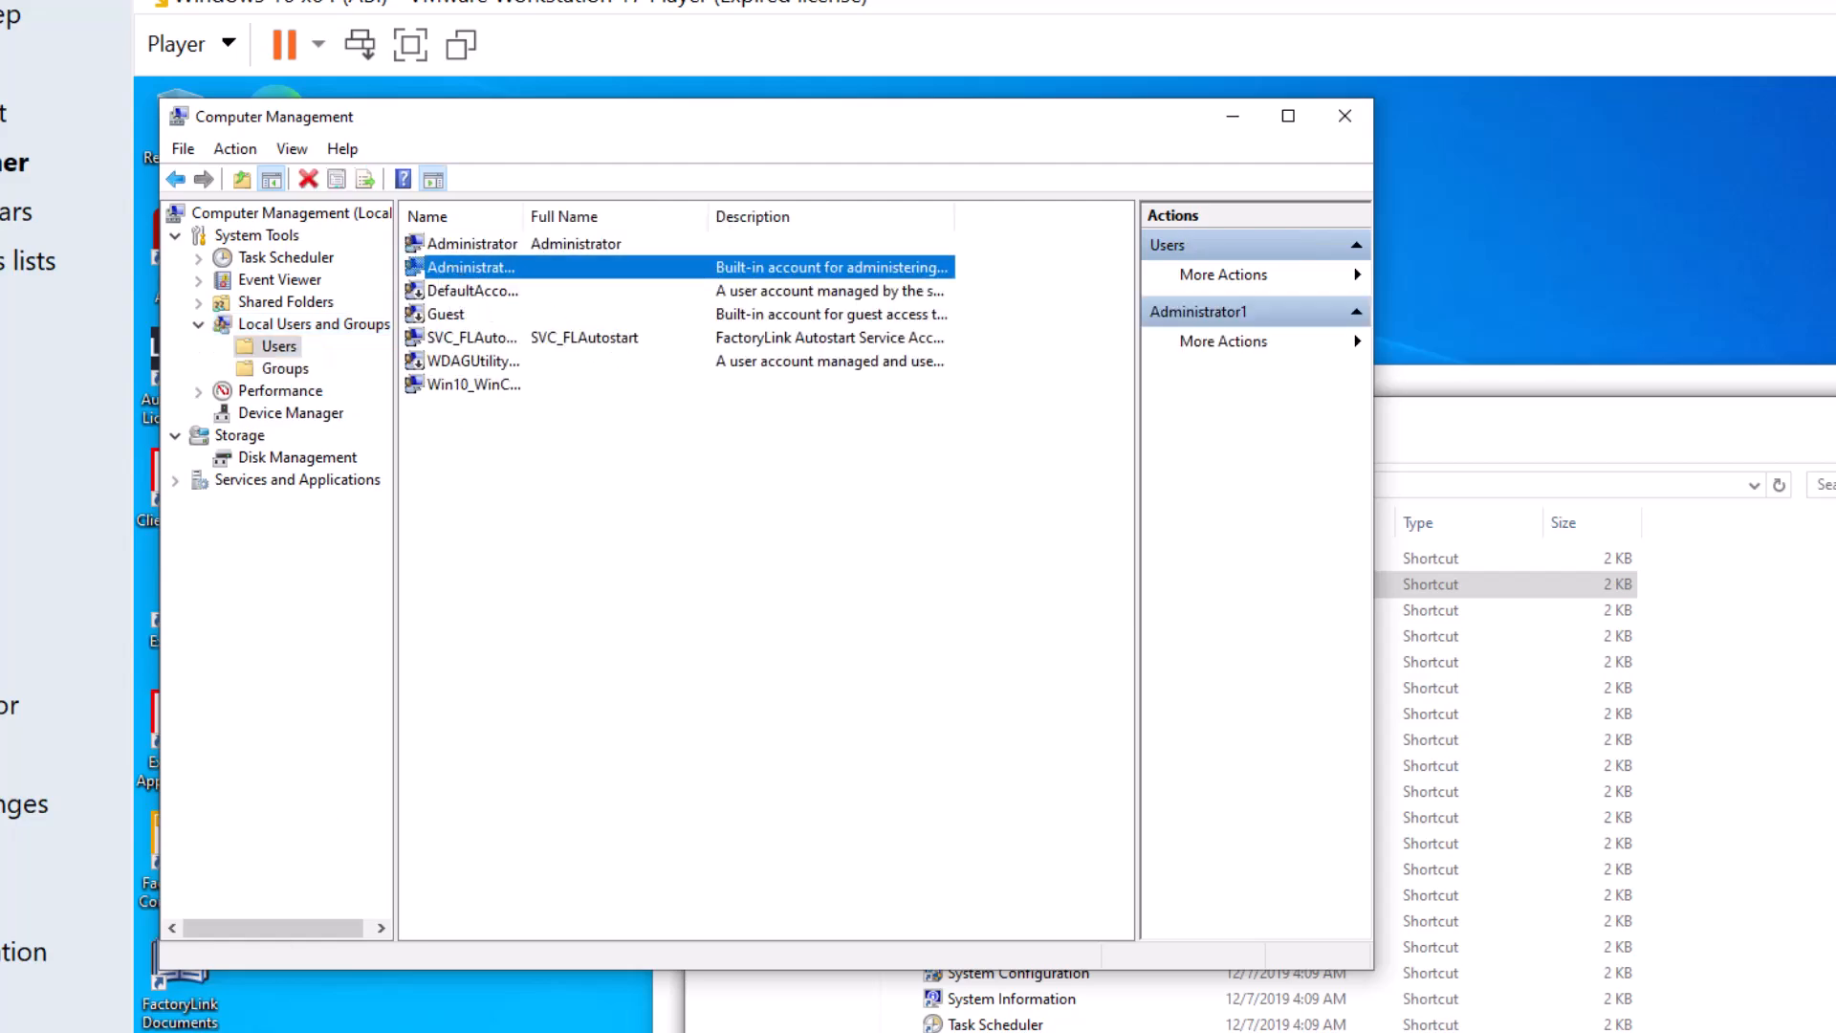
pyautogui.click(345, 935)
pyautogui.moveTo(342, 769)
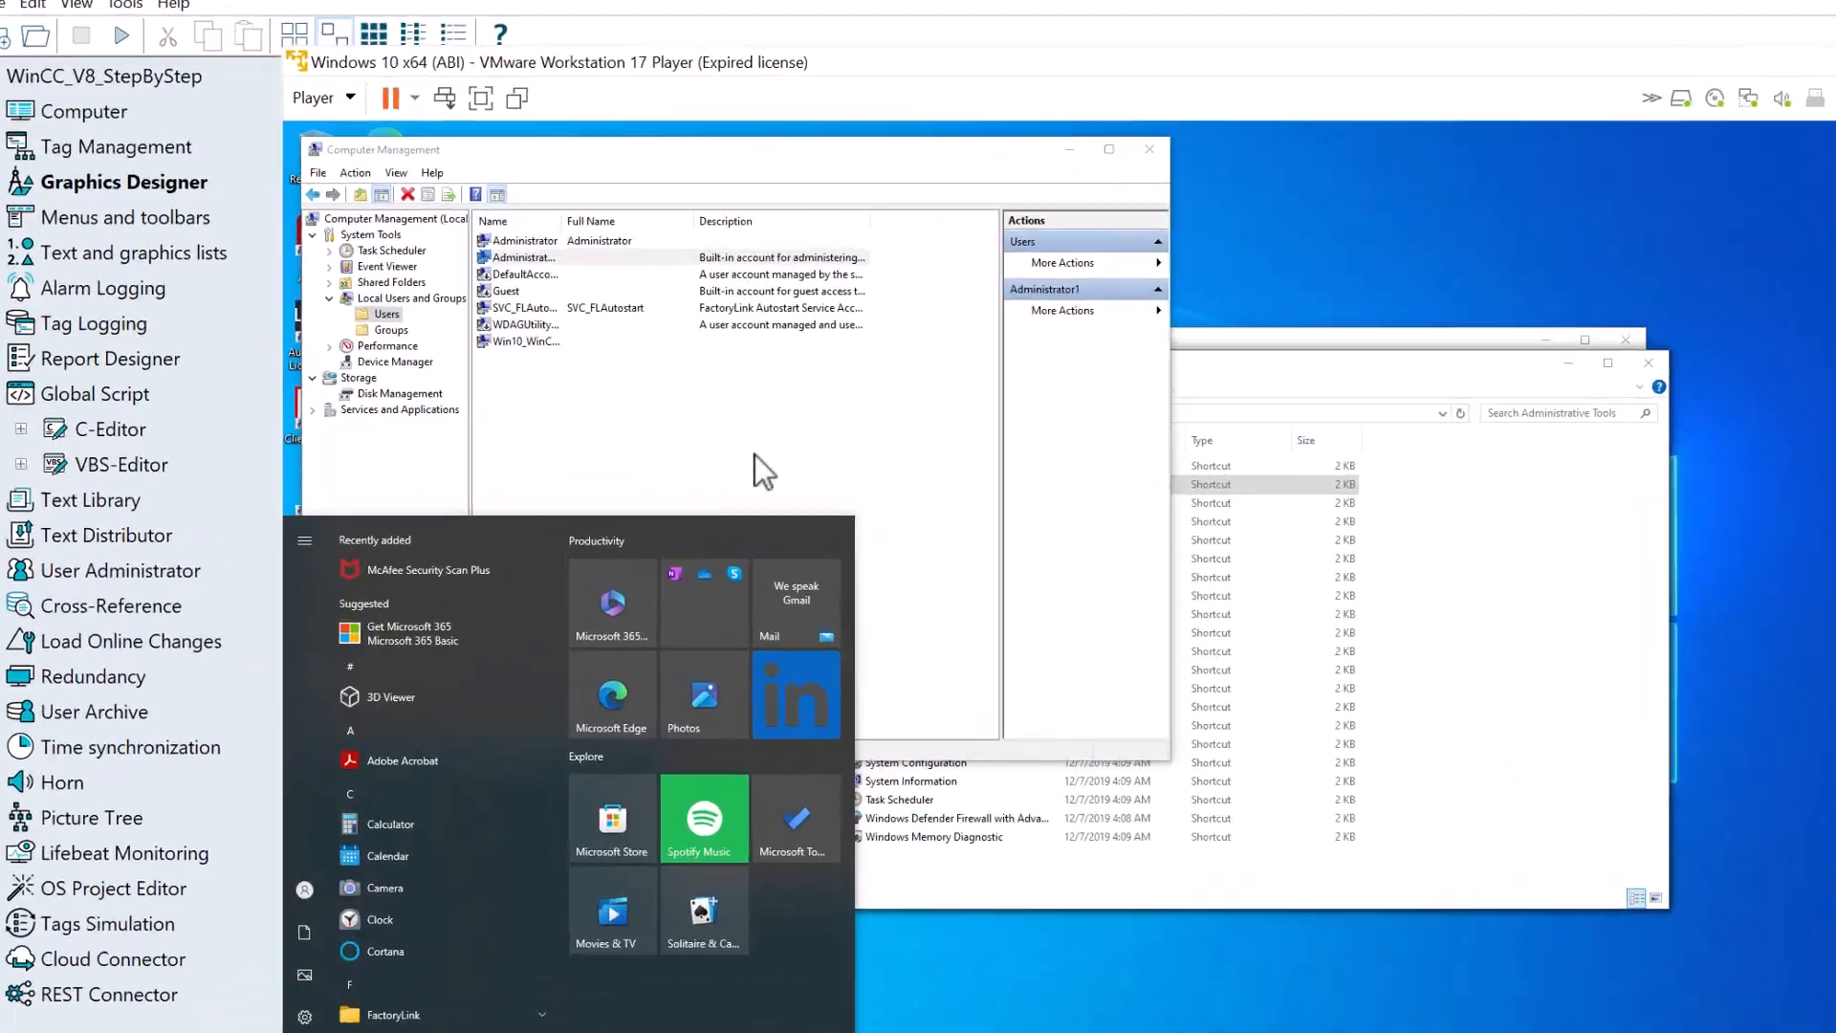
pyautogui.click(684, 381)
pyautogui.doubleClick(523, 253)
pyautogui.click(715, 333)
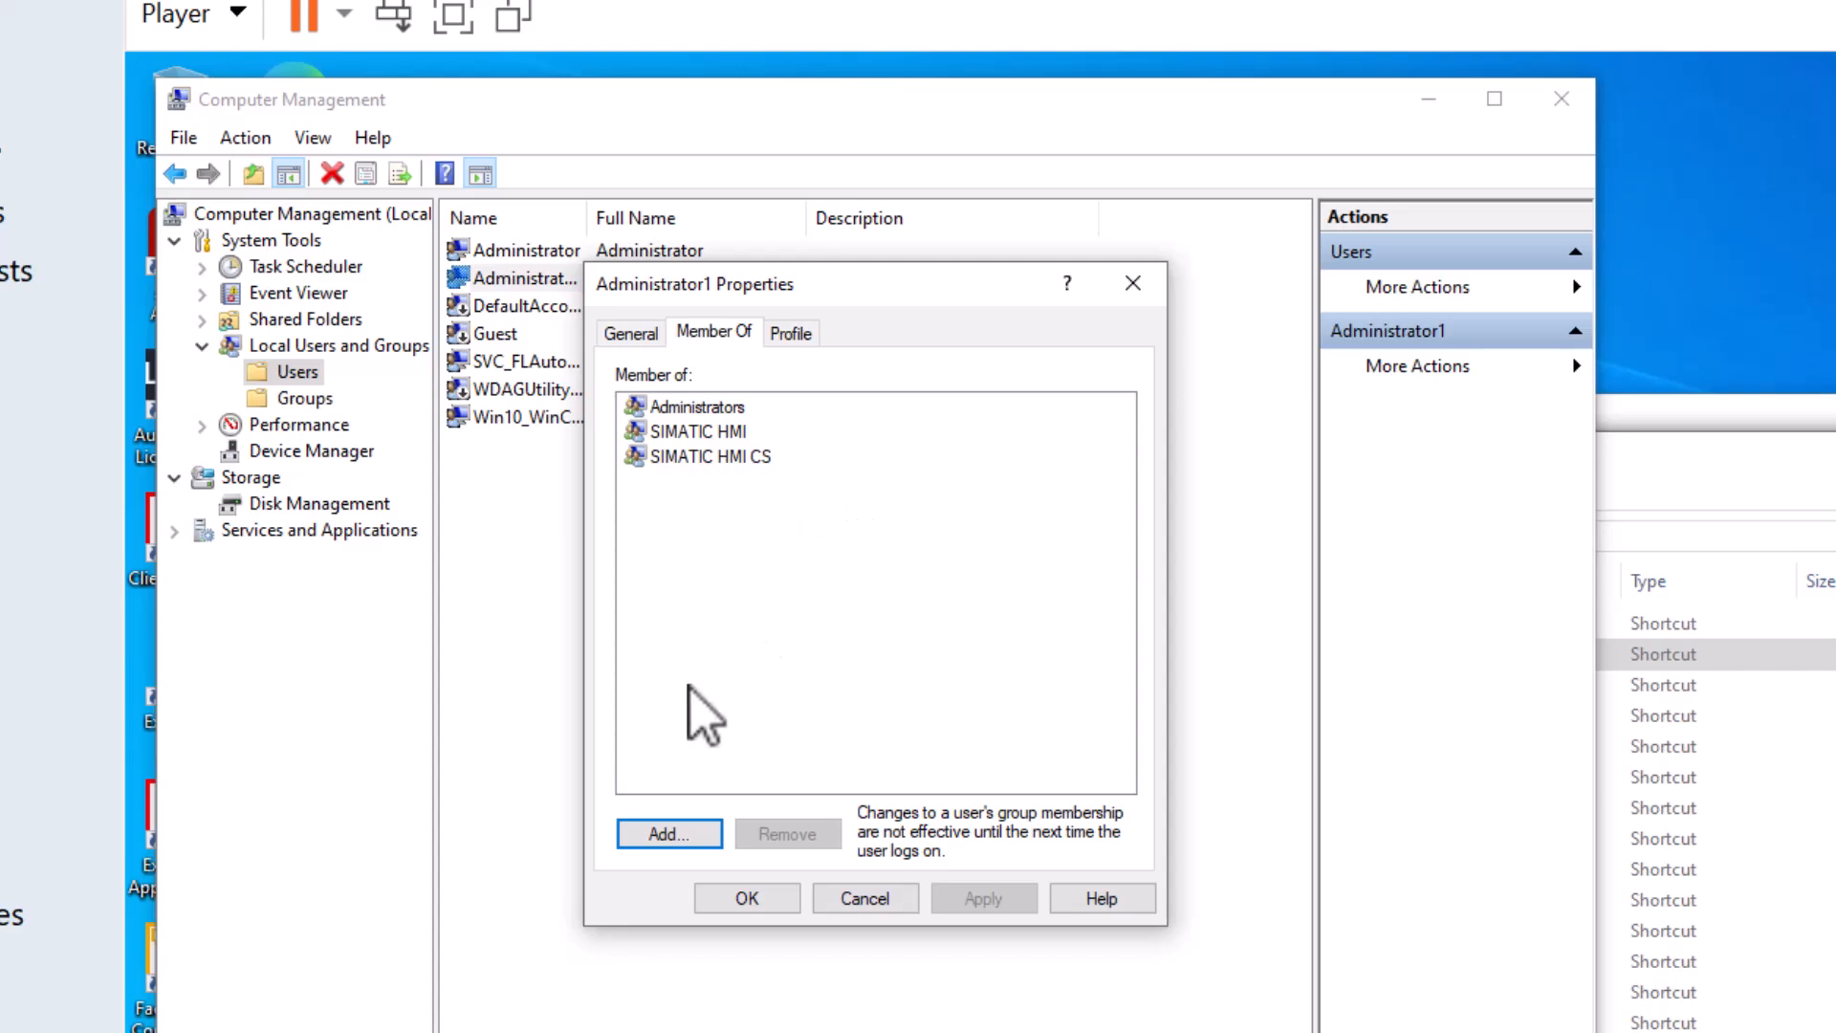
pyautogui.click(842, 904)
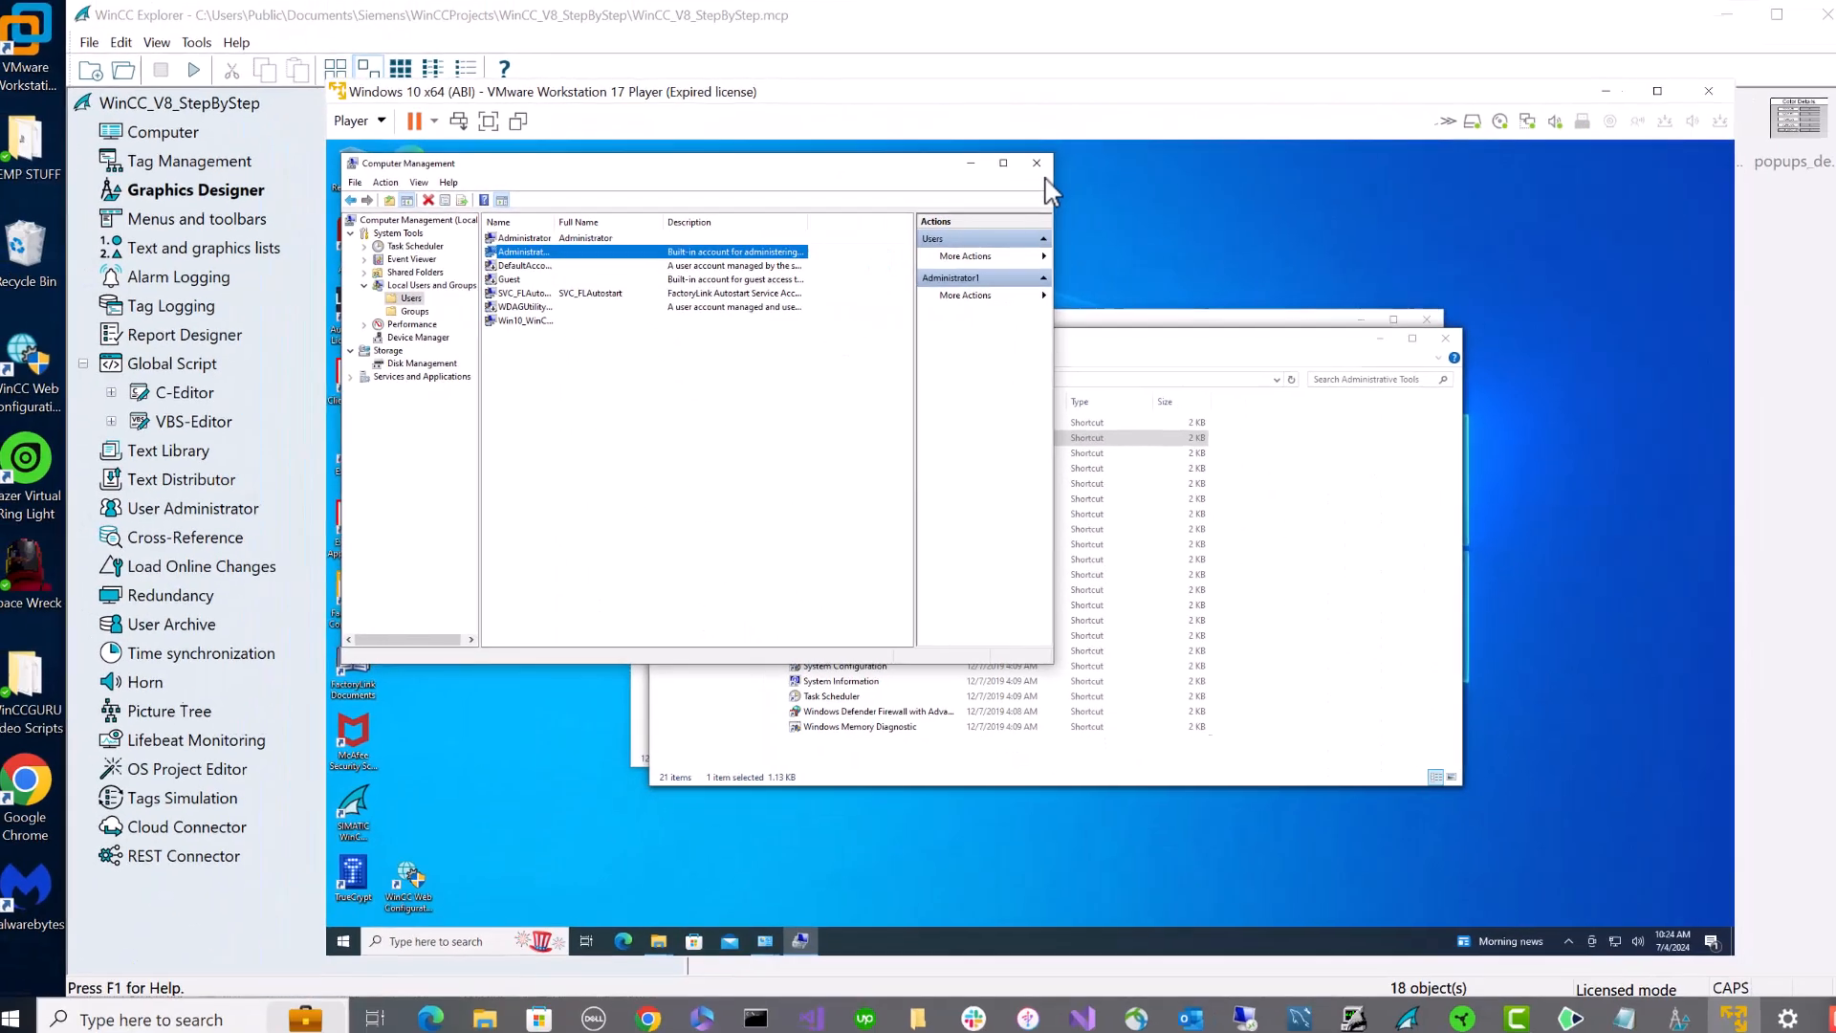
pyautogui.click(352, 811)
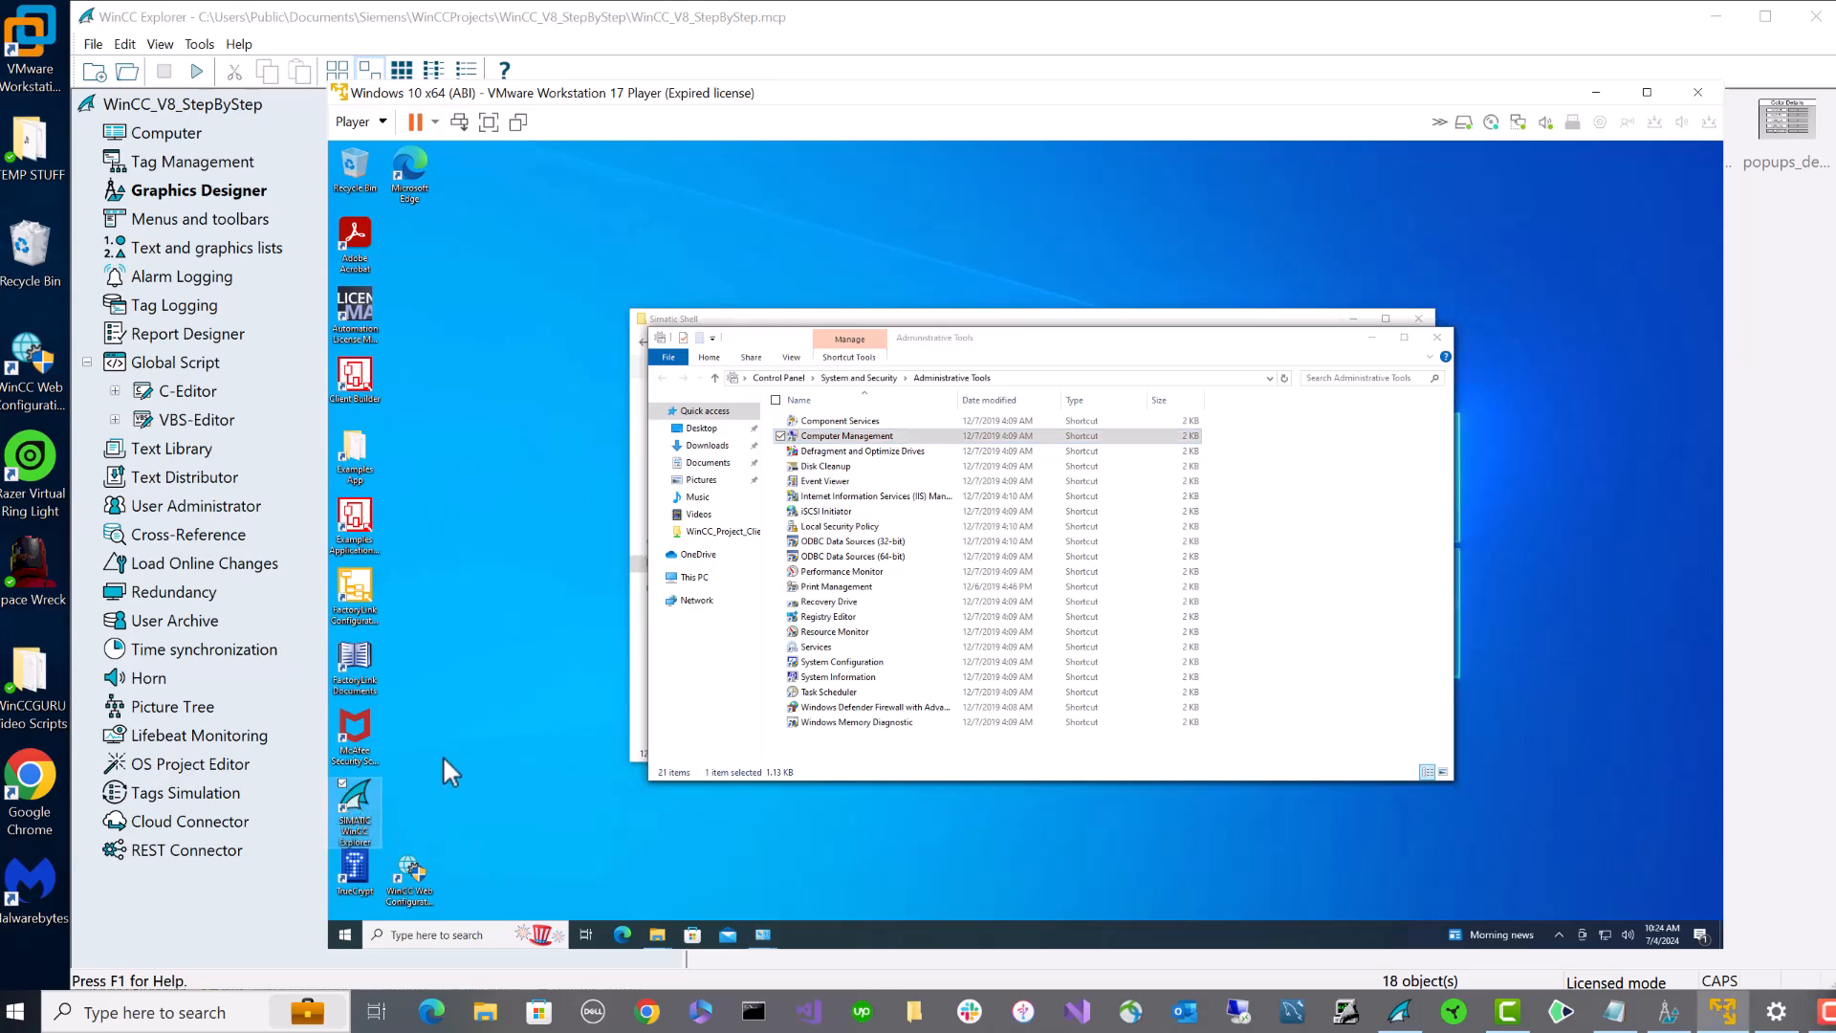
# - Launch WinCC Explorer in the VM and confirm its version is WinCC Runtime V8.0 + Upd4
pyautogui.doubleClick(376, 807)
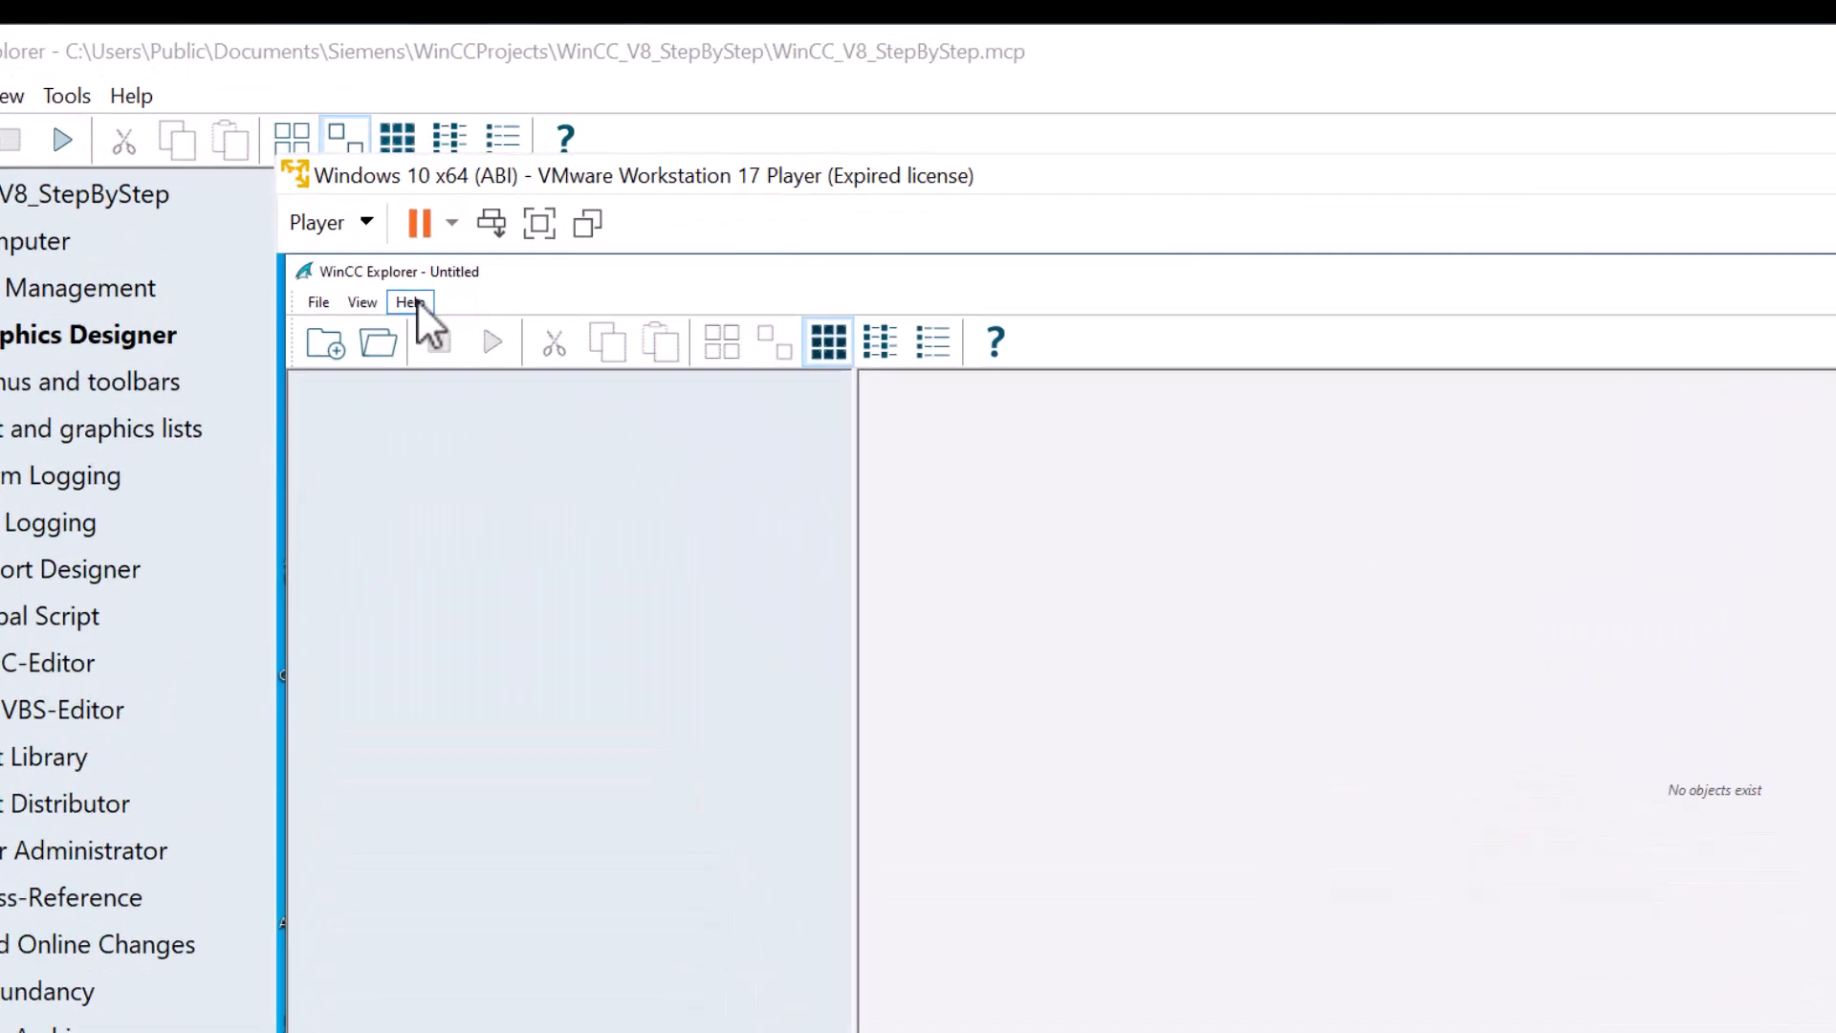
pyautogui.click(411, 170)
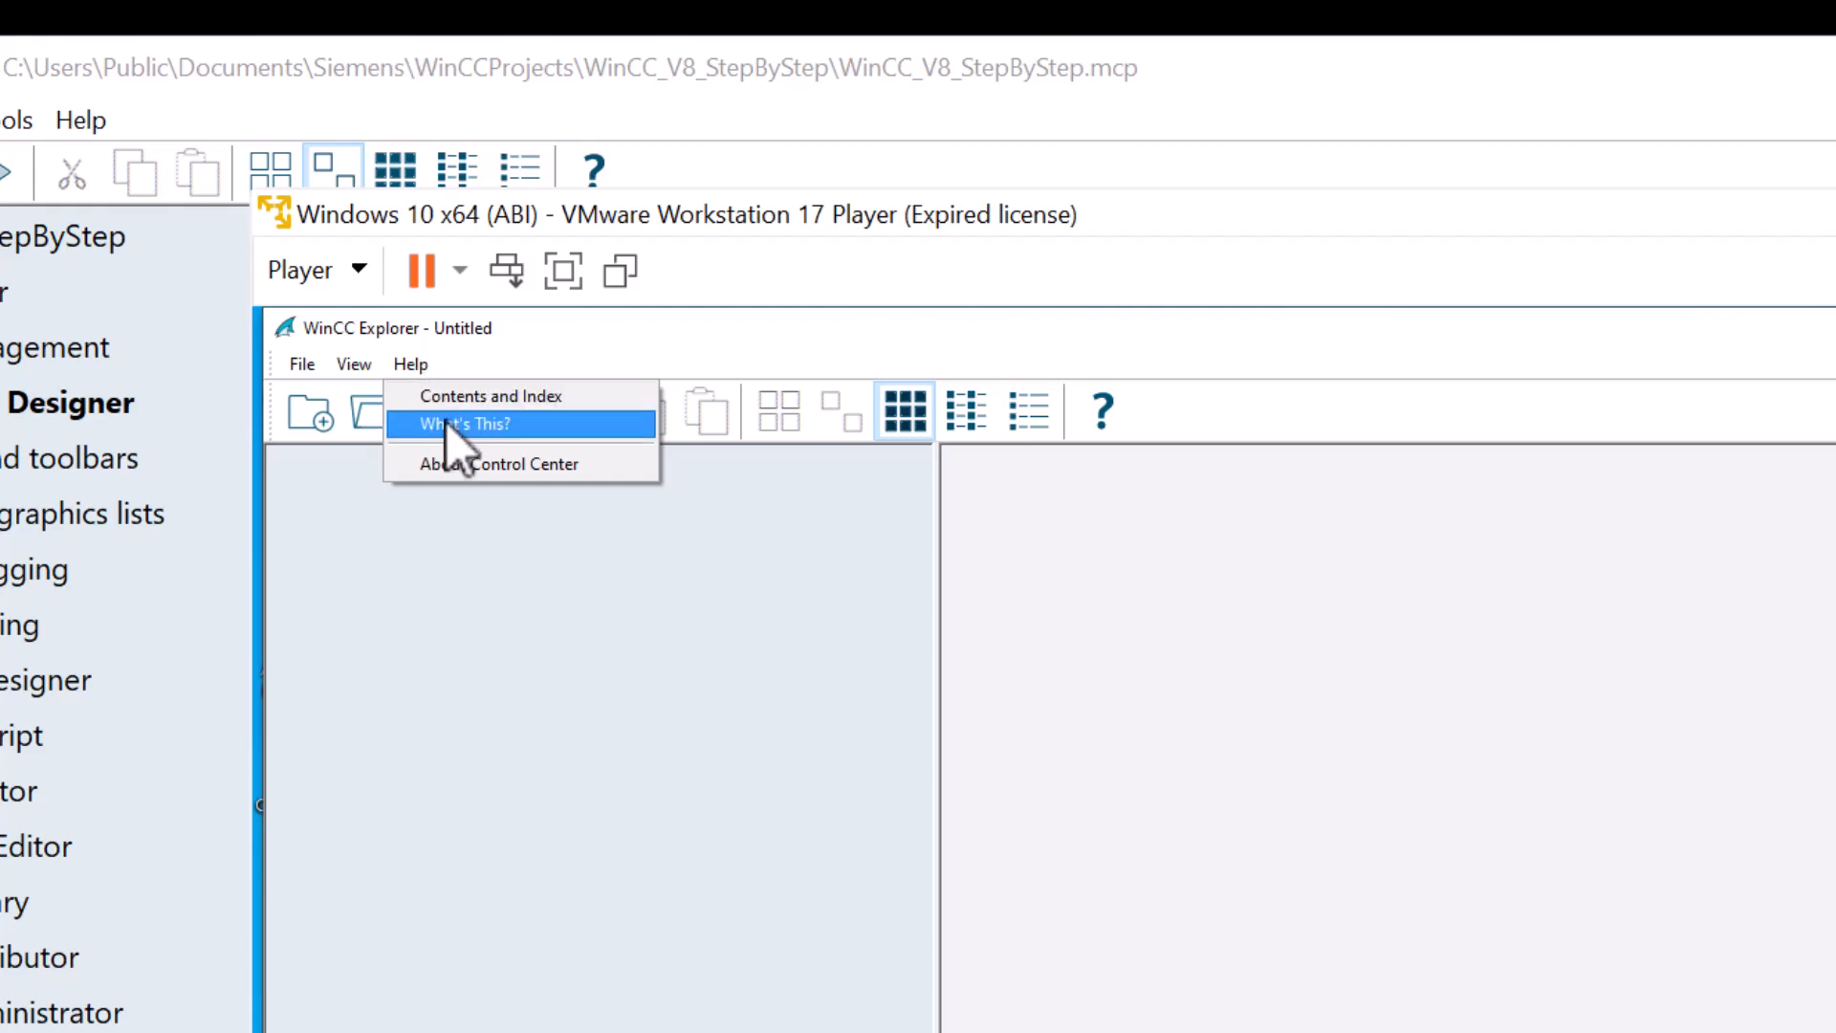
pyautogui.click(463, 464)
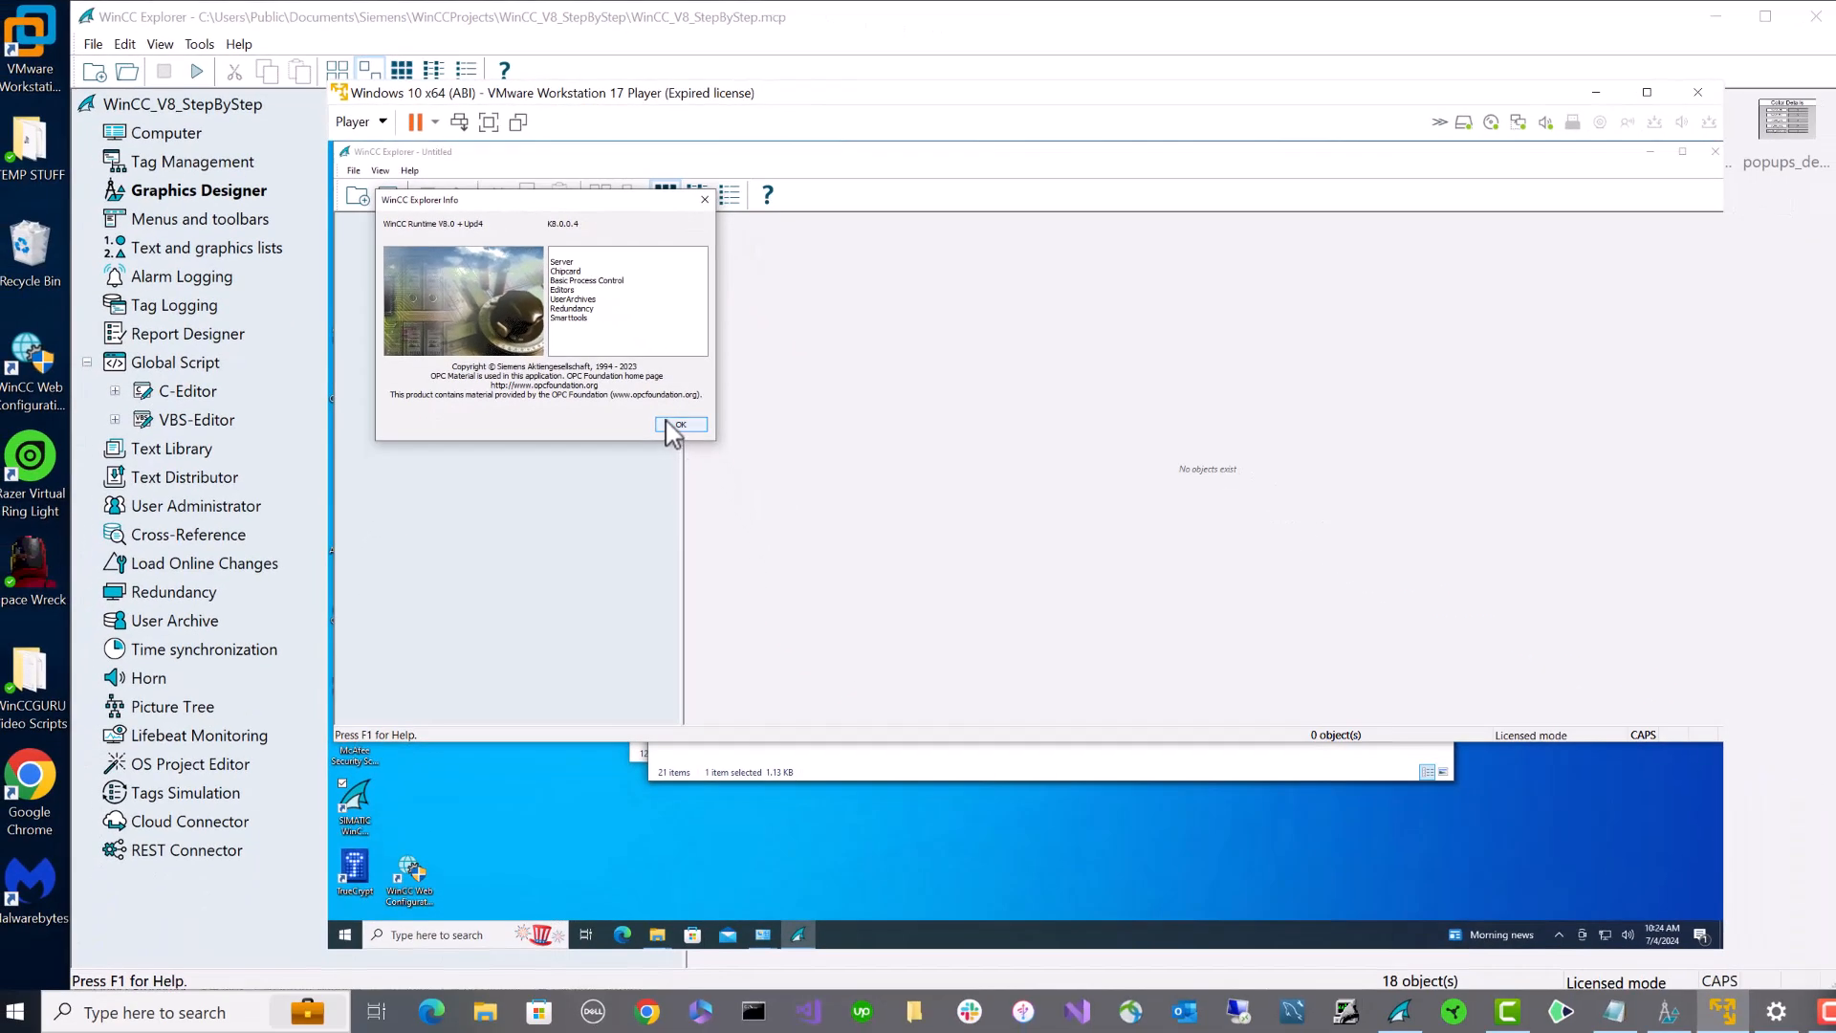
pyautogui.click(676, 425)
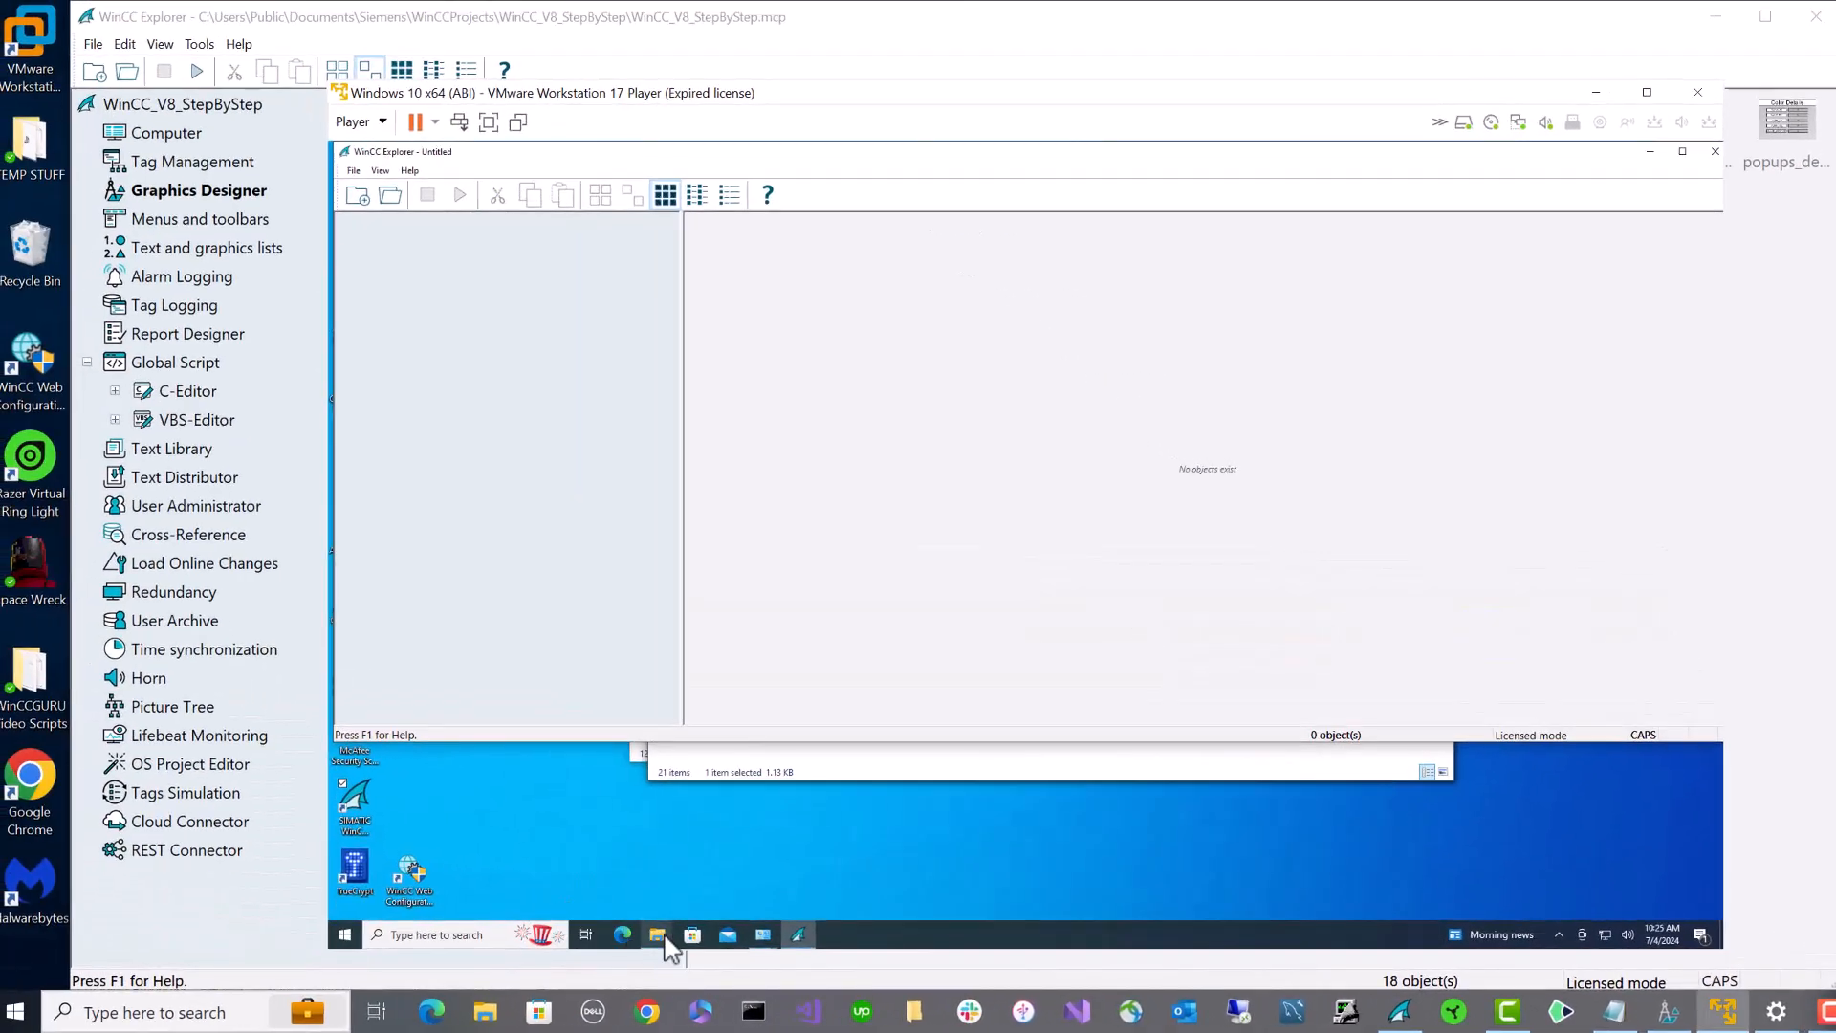
# - In Simatic Shell, inspect IQCLIENT (192.168.1.163) and its single-user hello_World project
pyautogui.moveTo(662, 938)
pyautogui.click(617, 870)
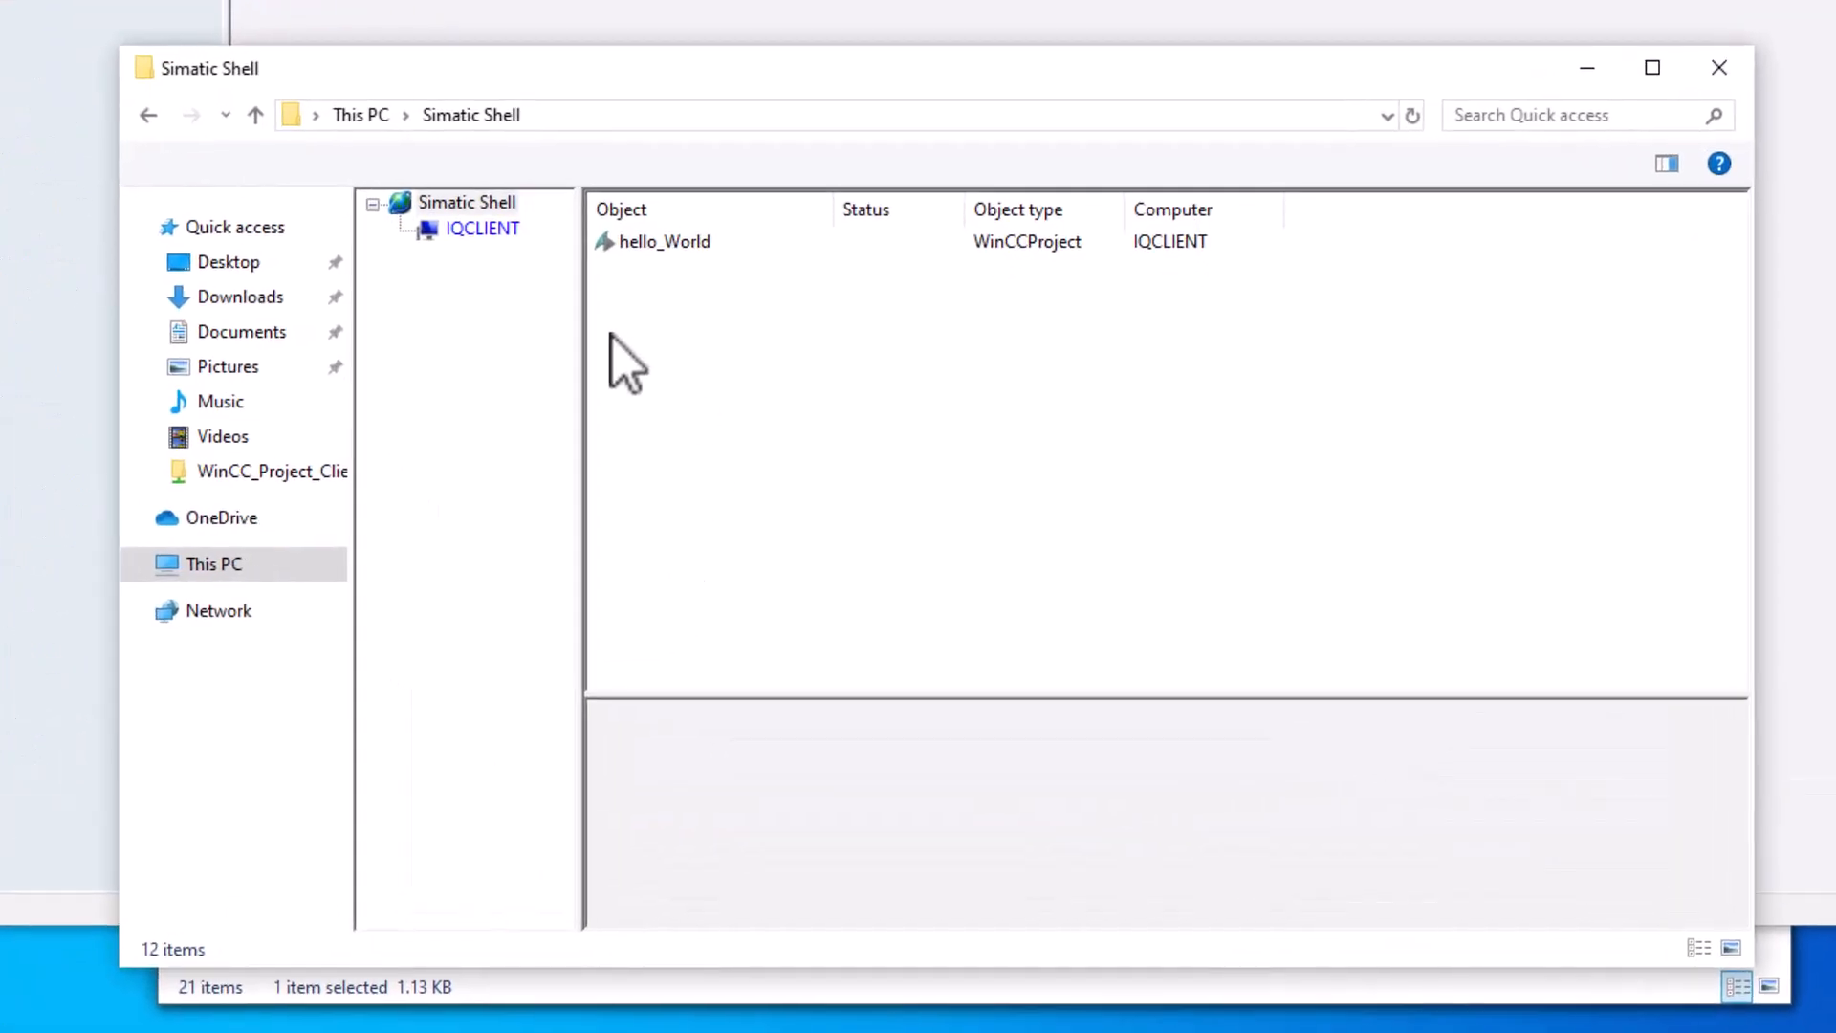
pyautogui.click(452, 233)
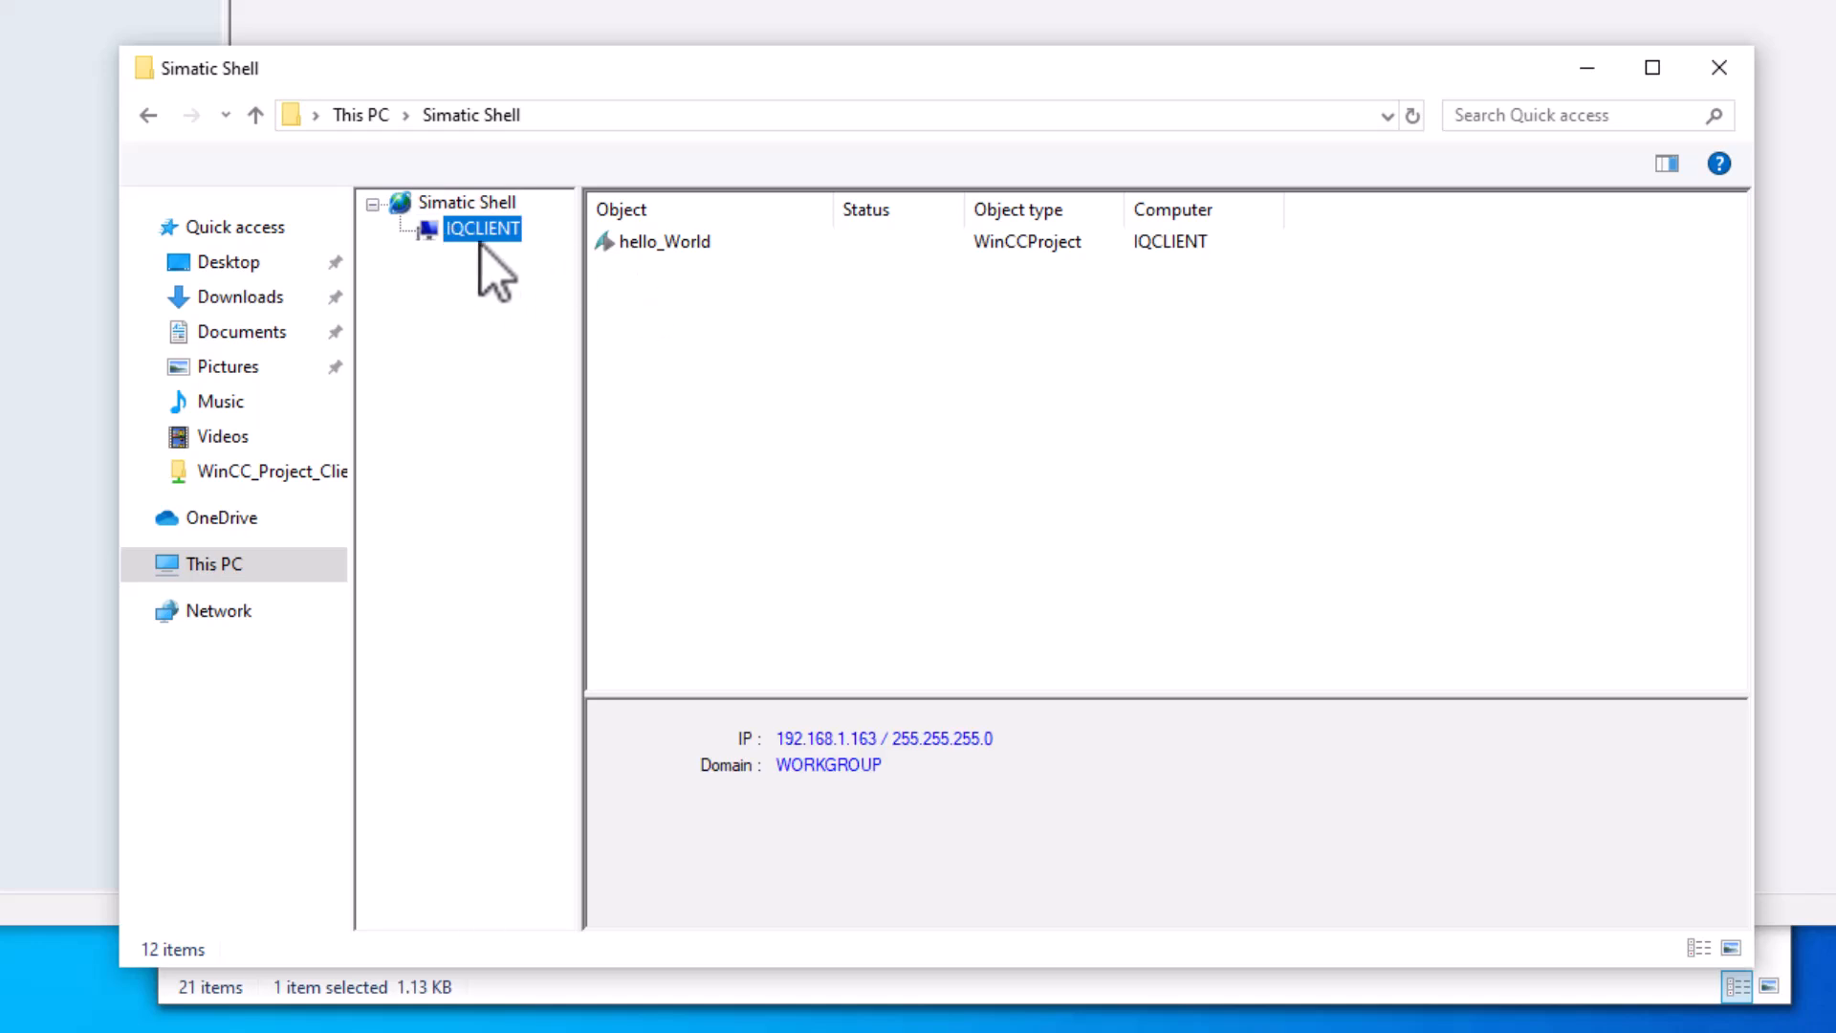
pyautogui.click(687, 248)
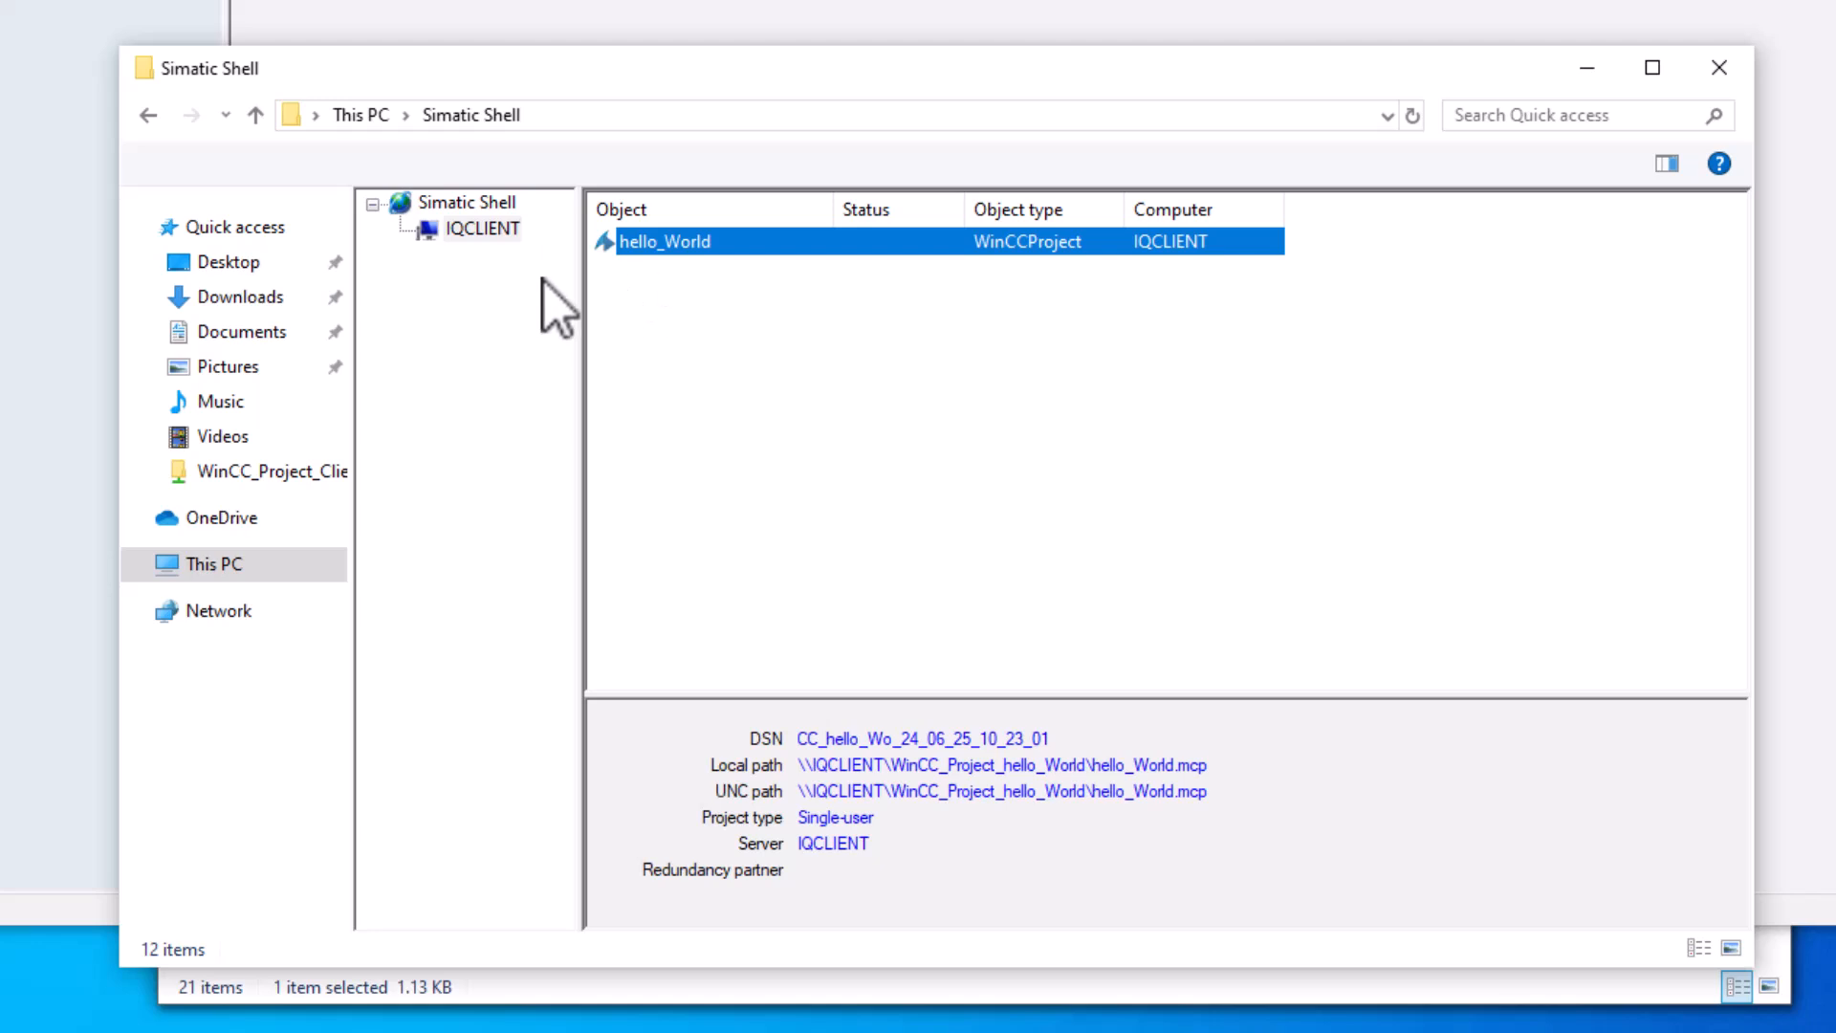
pyautogui.click(482, 207)
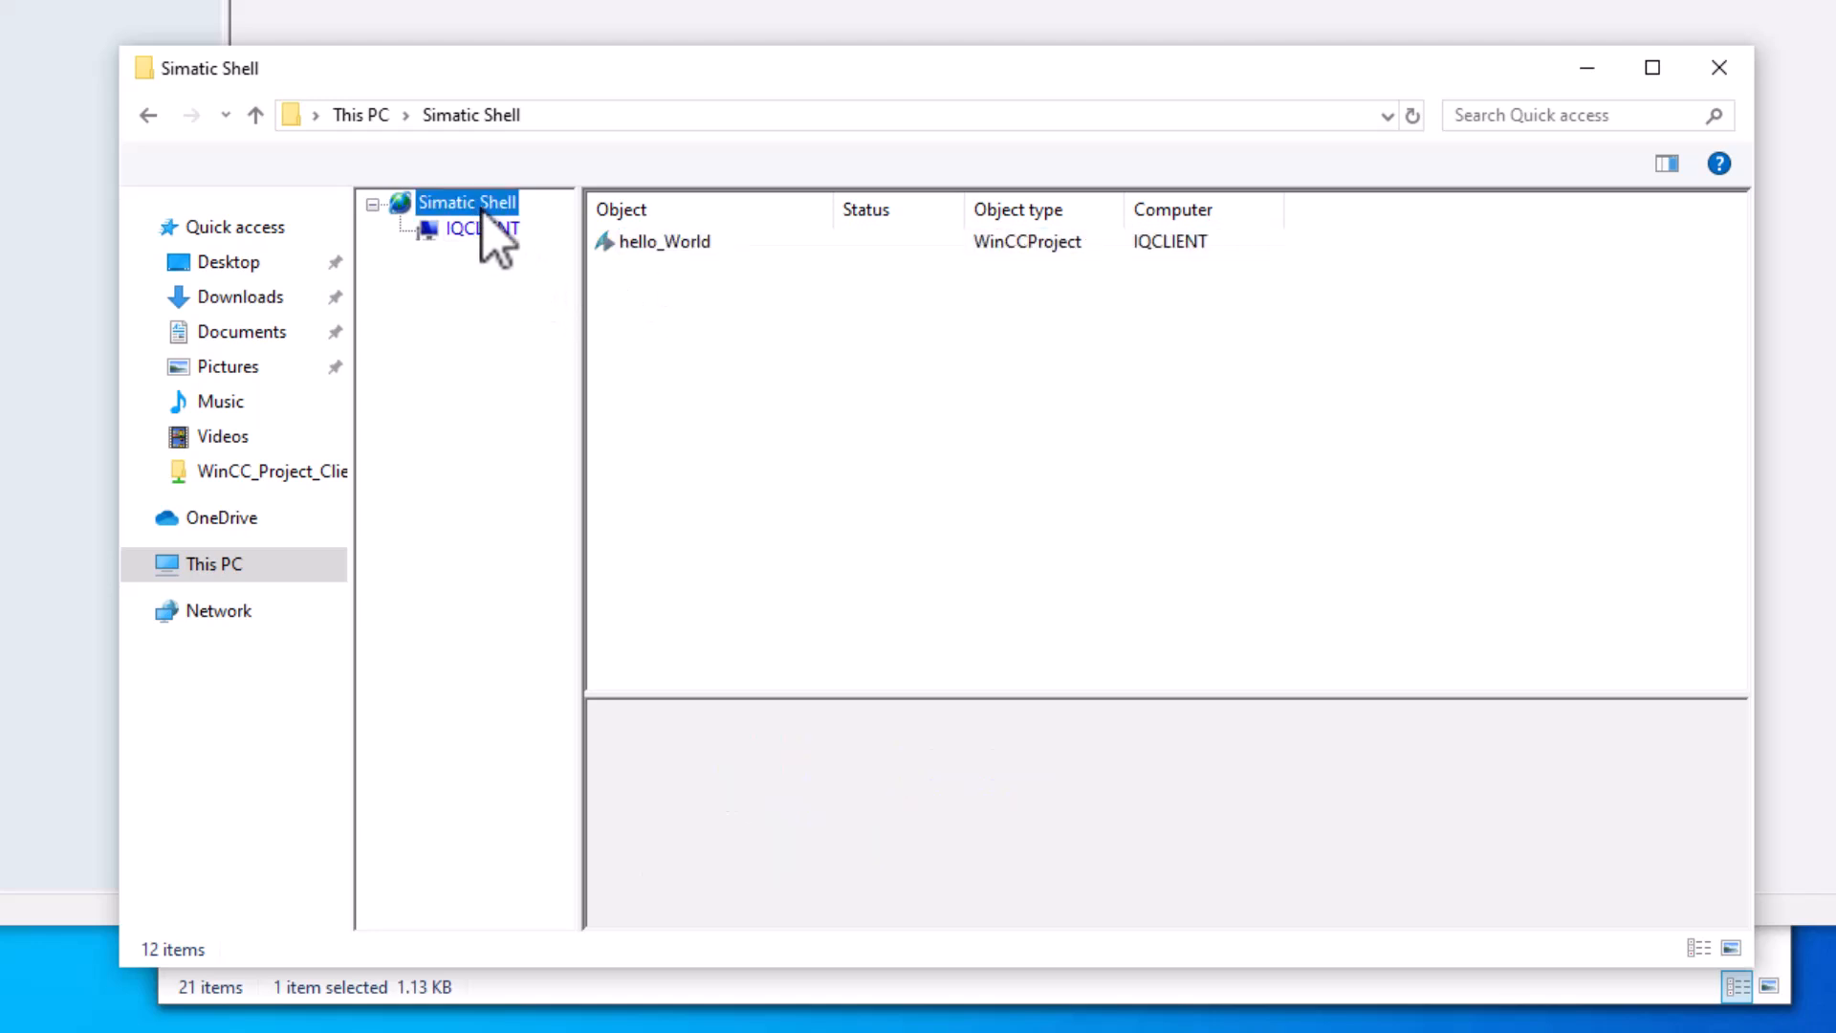
# - Enable remote communication on Ethernet0 without setting a pre-shared key
pyautogui.rightClick(481, 208)
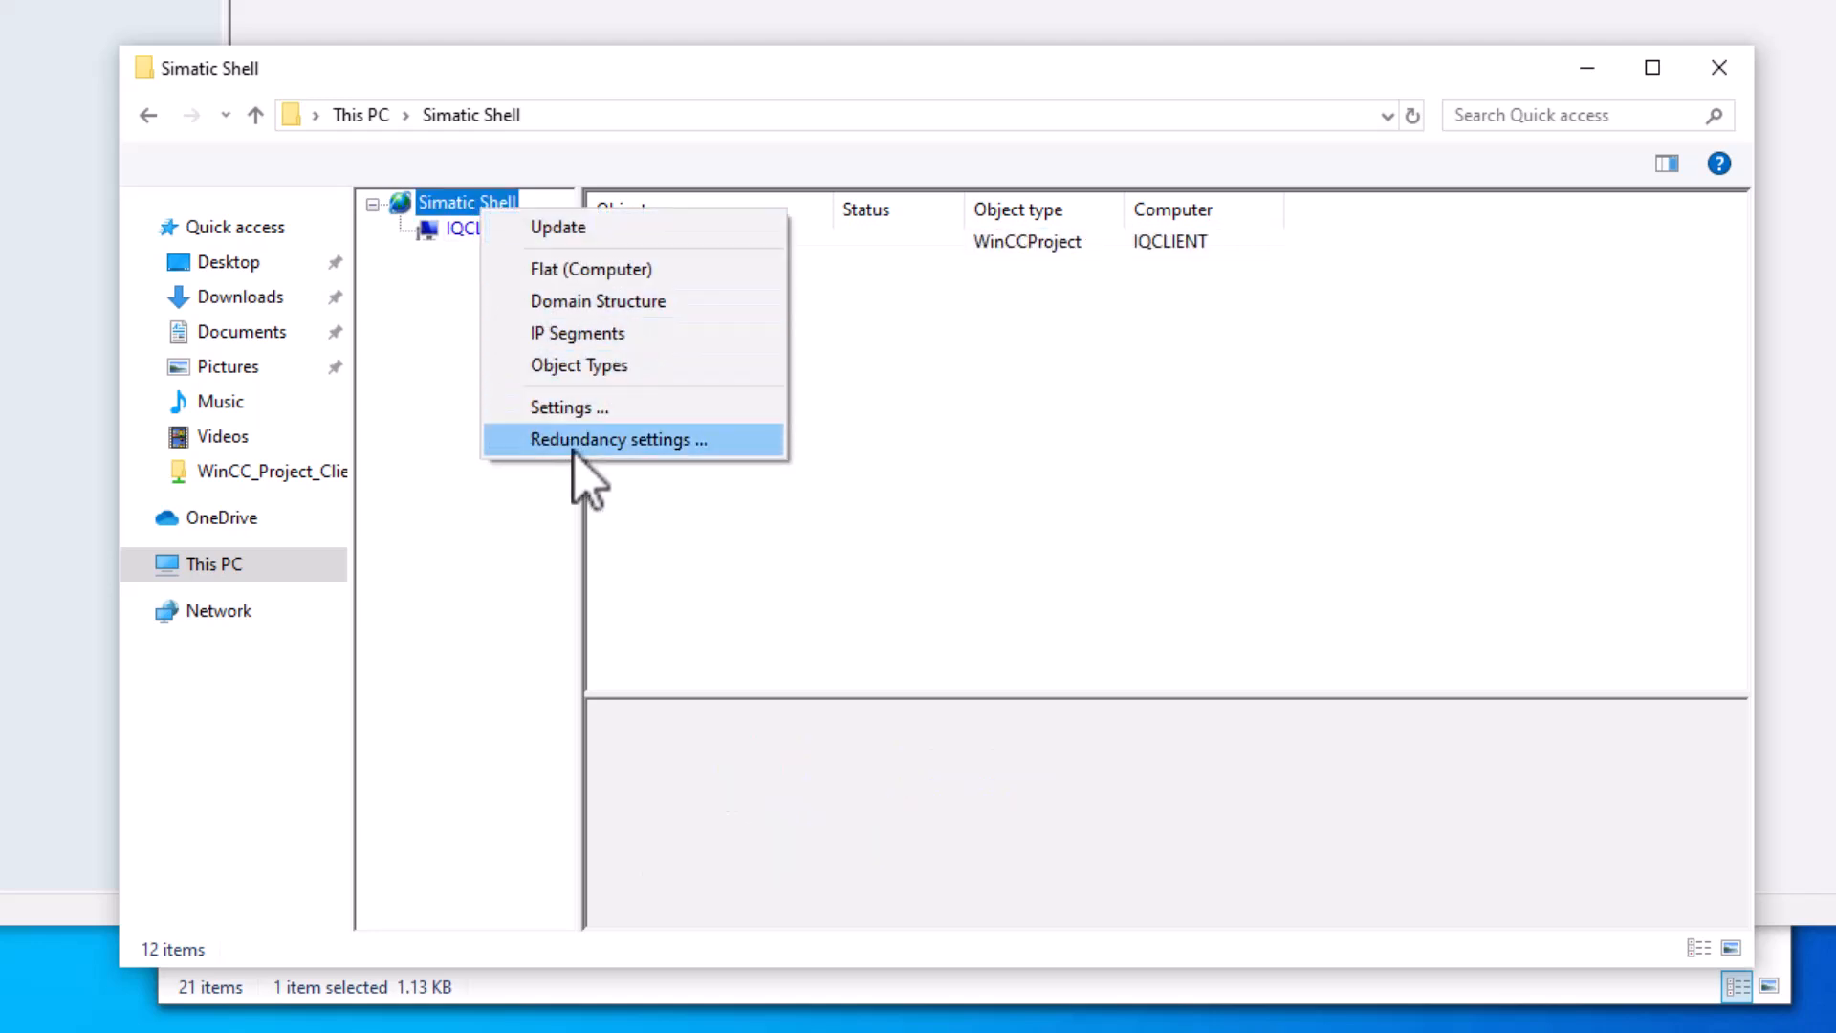
pyautogui.click(560, 407)
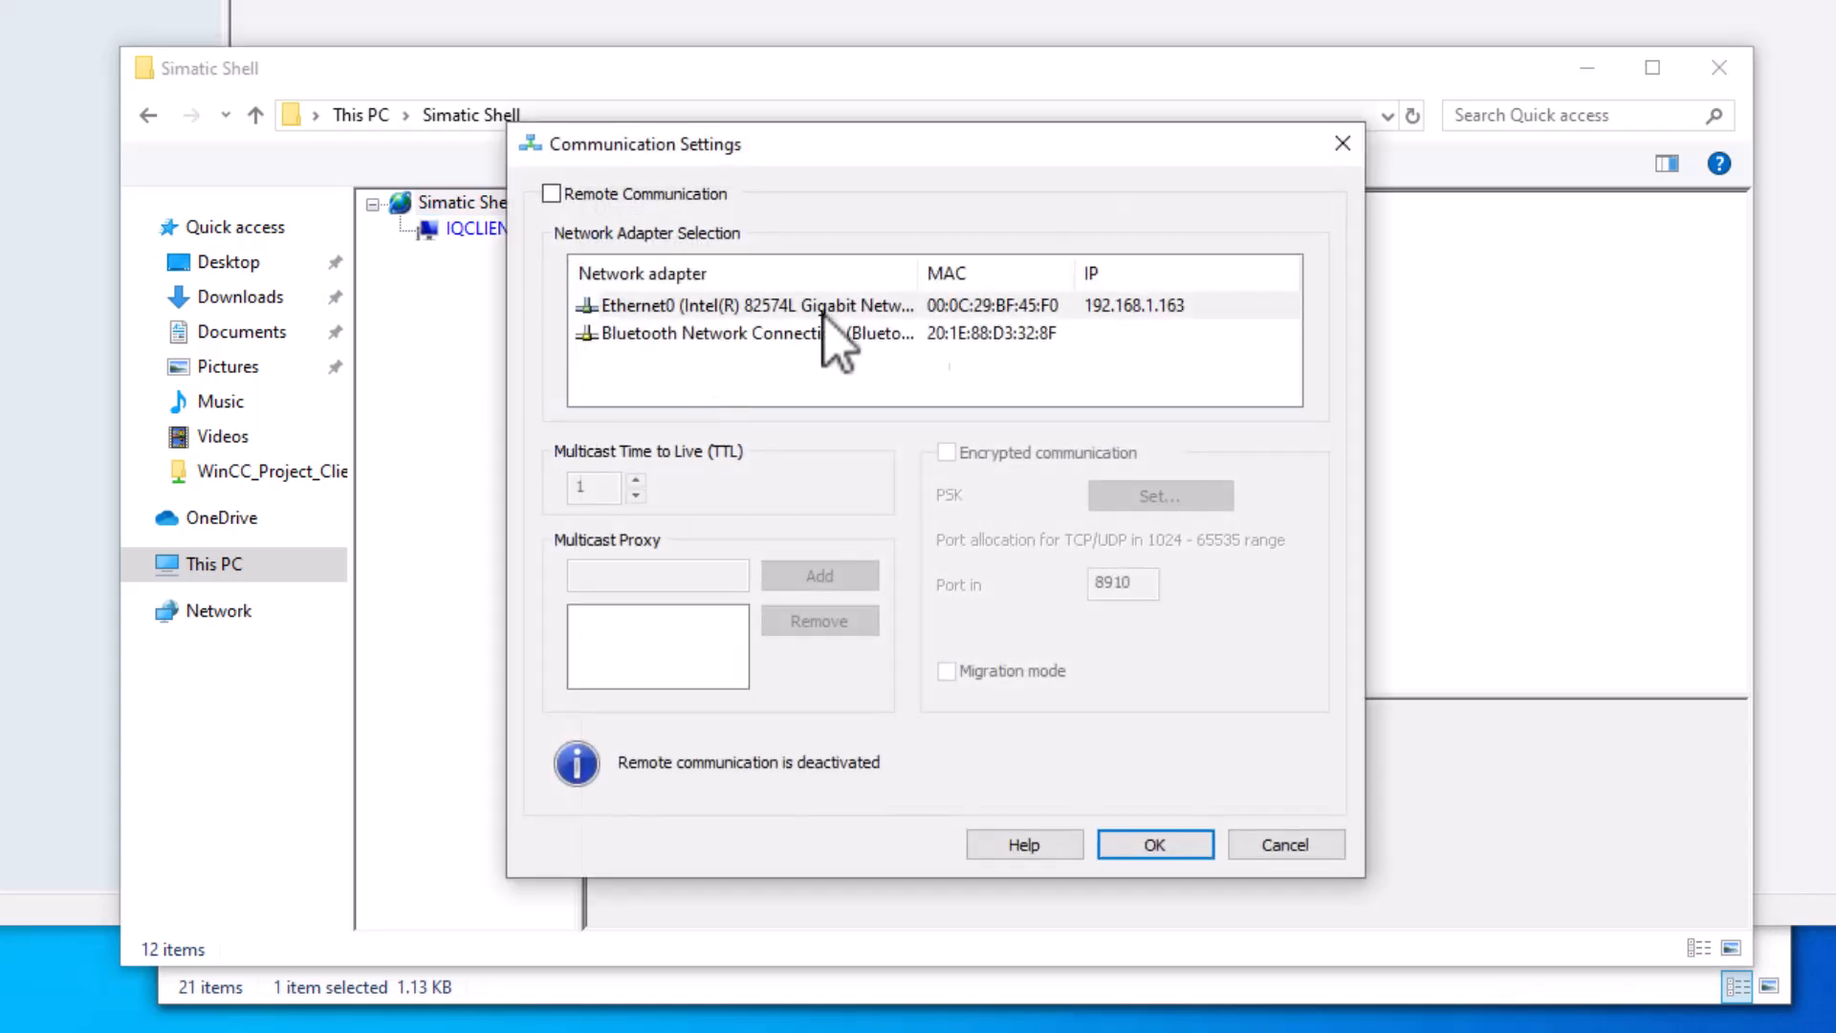
pyautogui.click(551, 193)
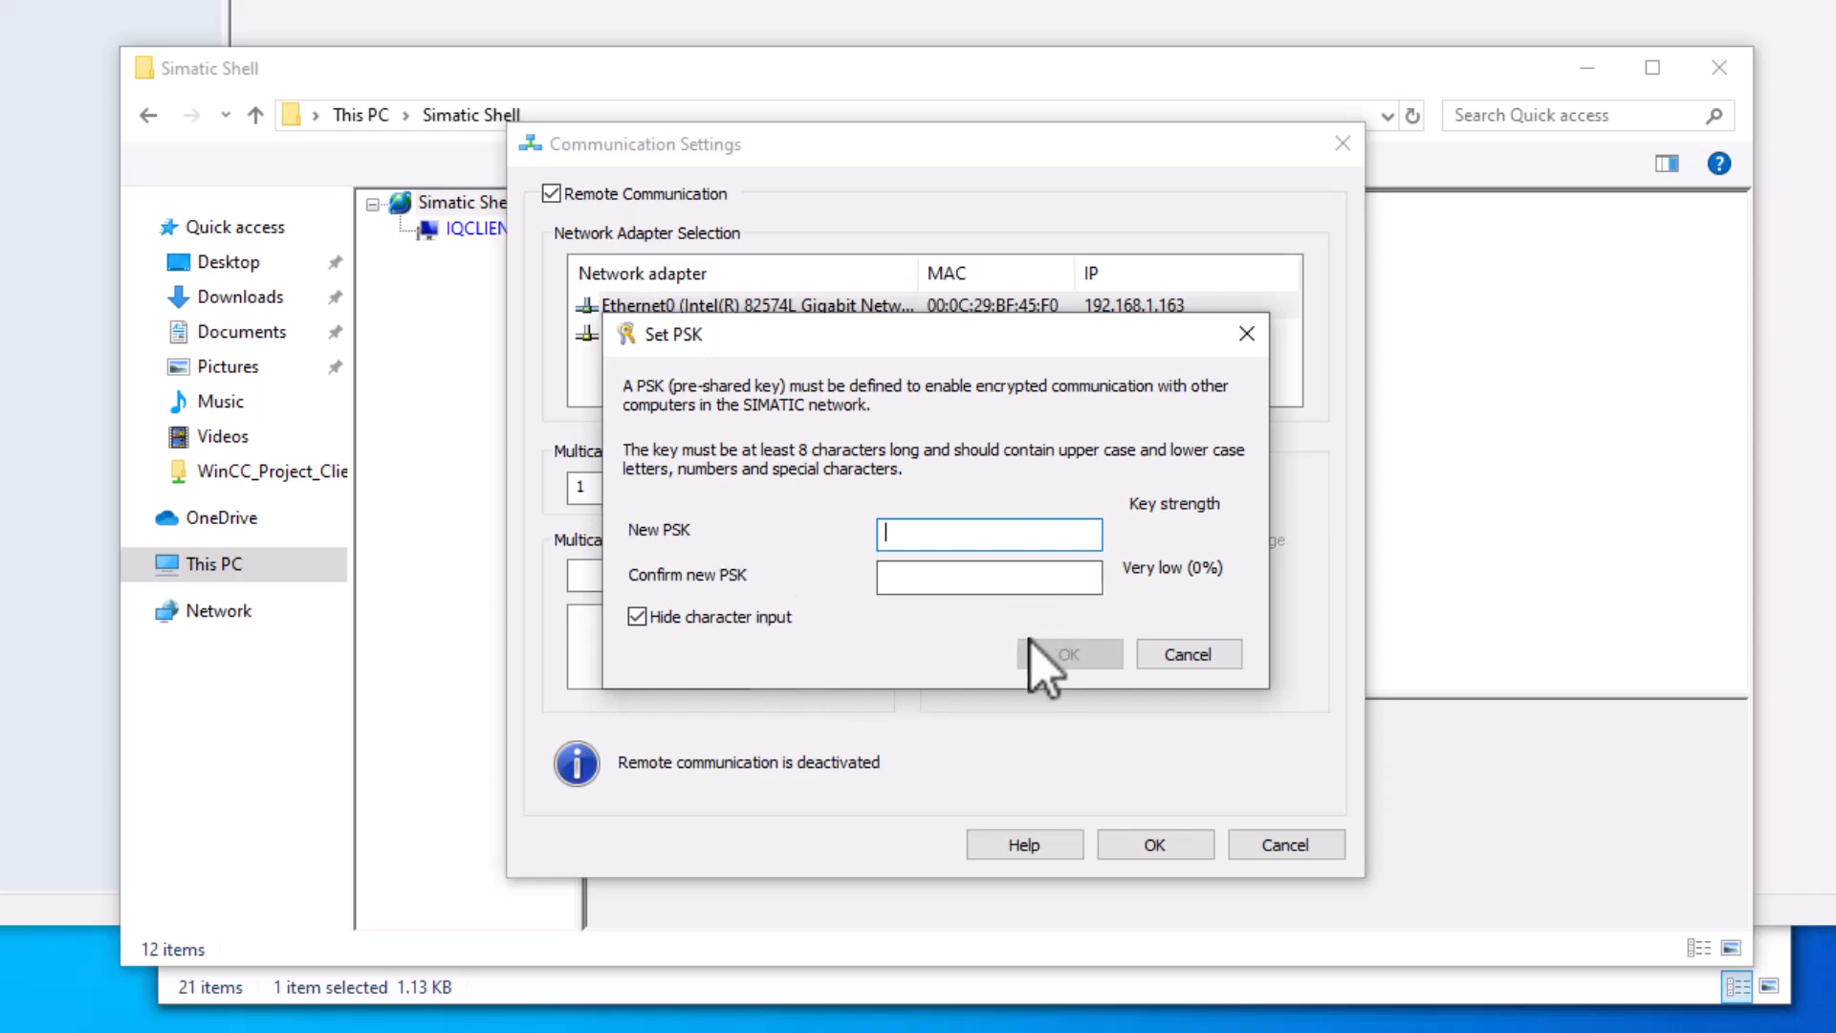
pyautogui.click(1172, 658)
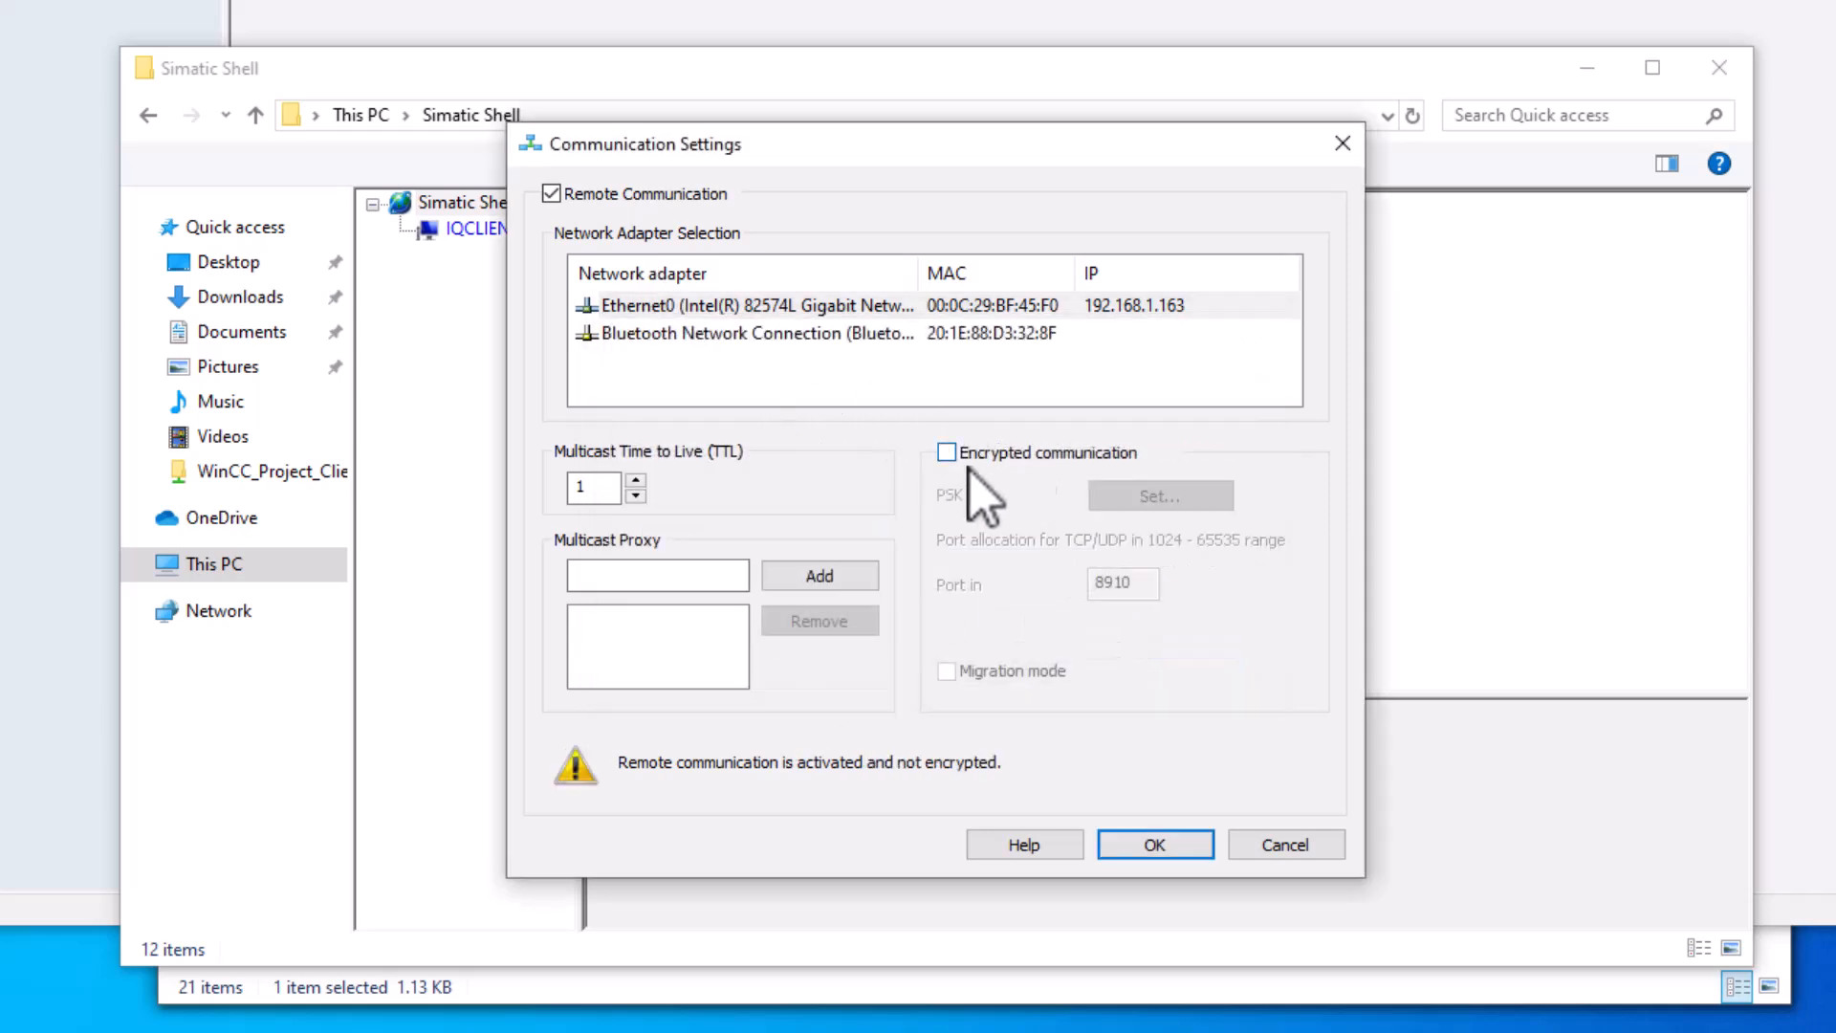
pyautogui.click(805, 308)
pyautogui.click(1156, 846)
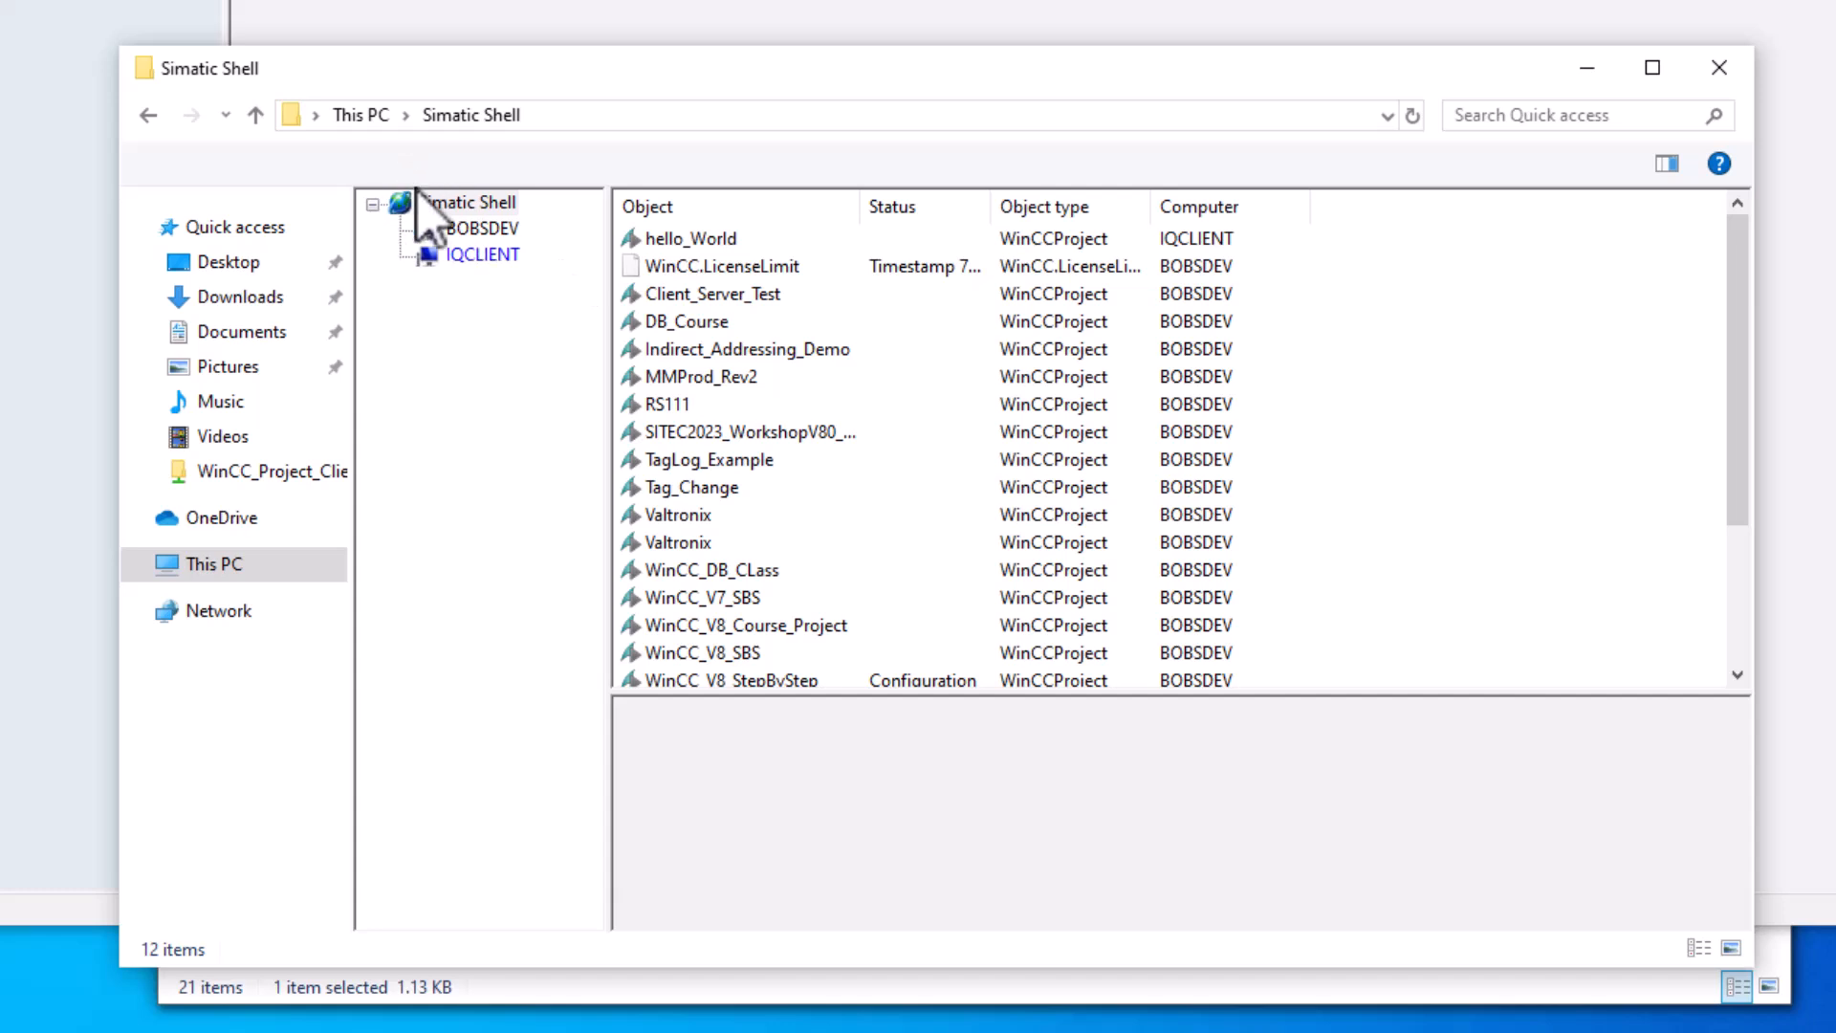
# - Review BOBSDEV's WinCC projects and IP 192.168.1.85, comparing them with IQCLIENT's hello_World
pyautogui.click(486, 234)
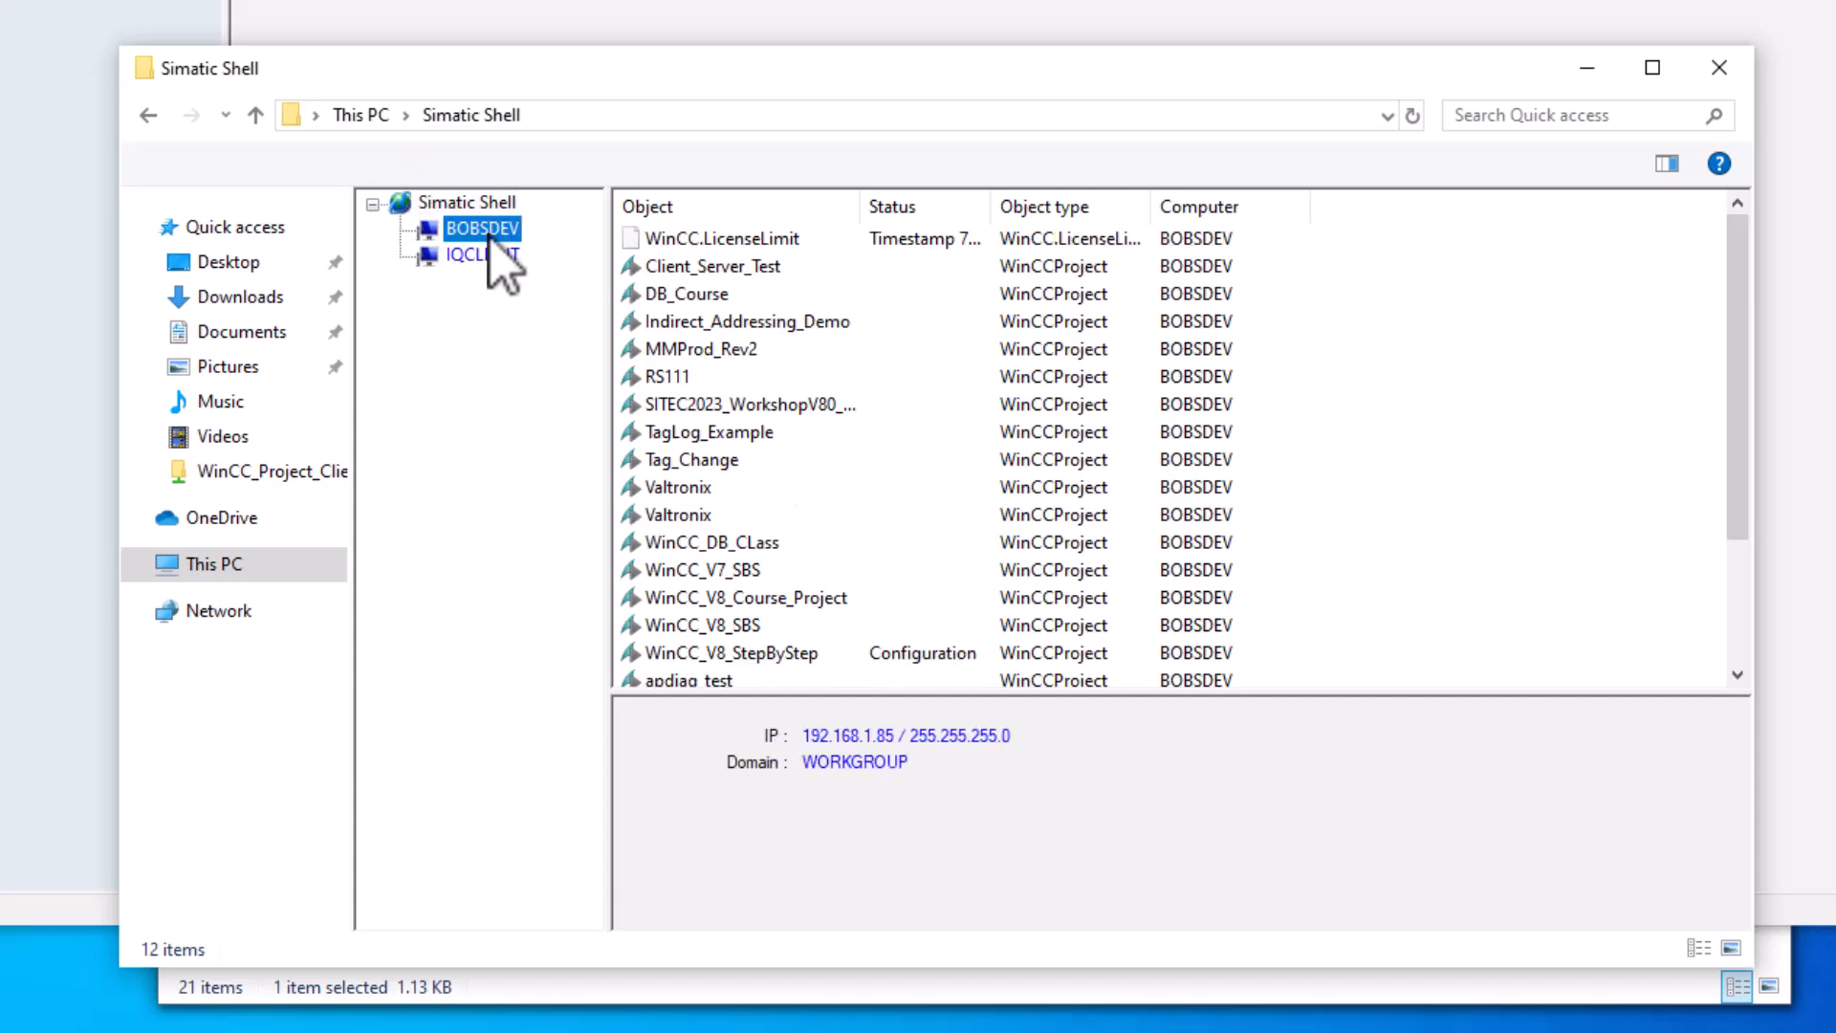
pyautogui.scroll(-2, 794, 483)
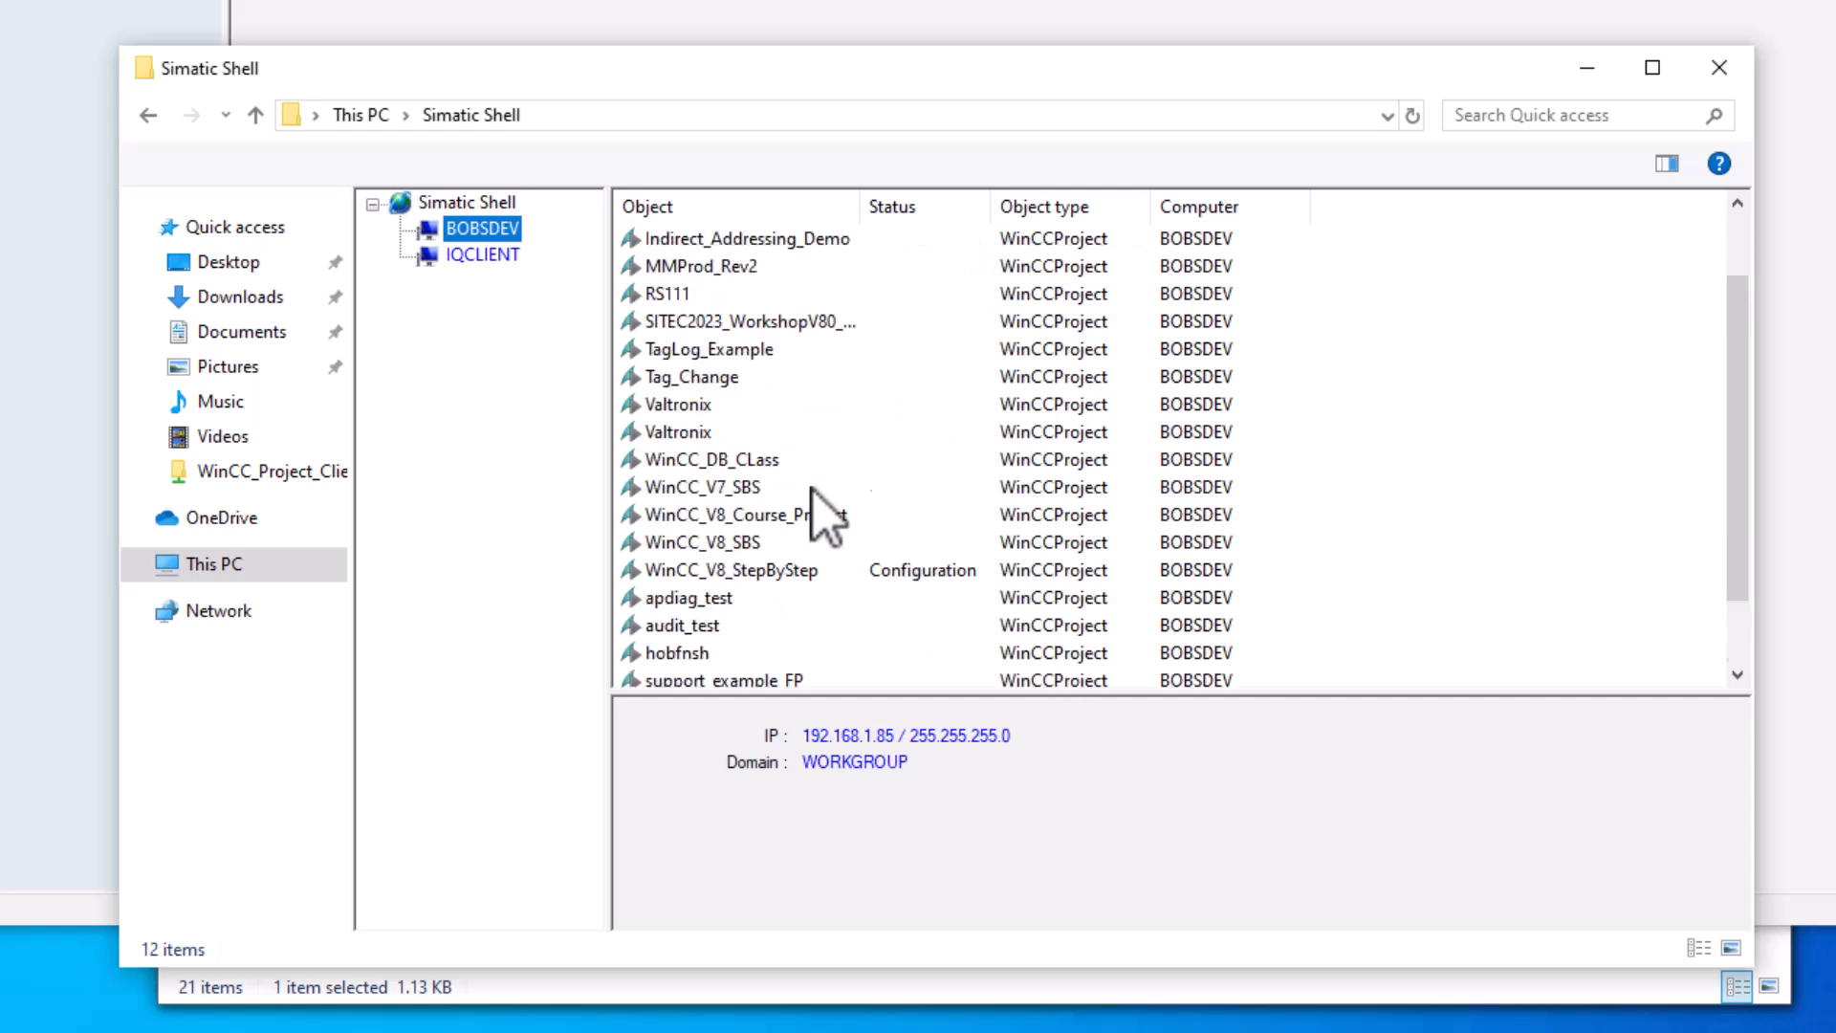
pyautogui.scroll(2, 820, 513)
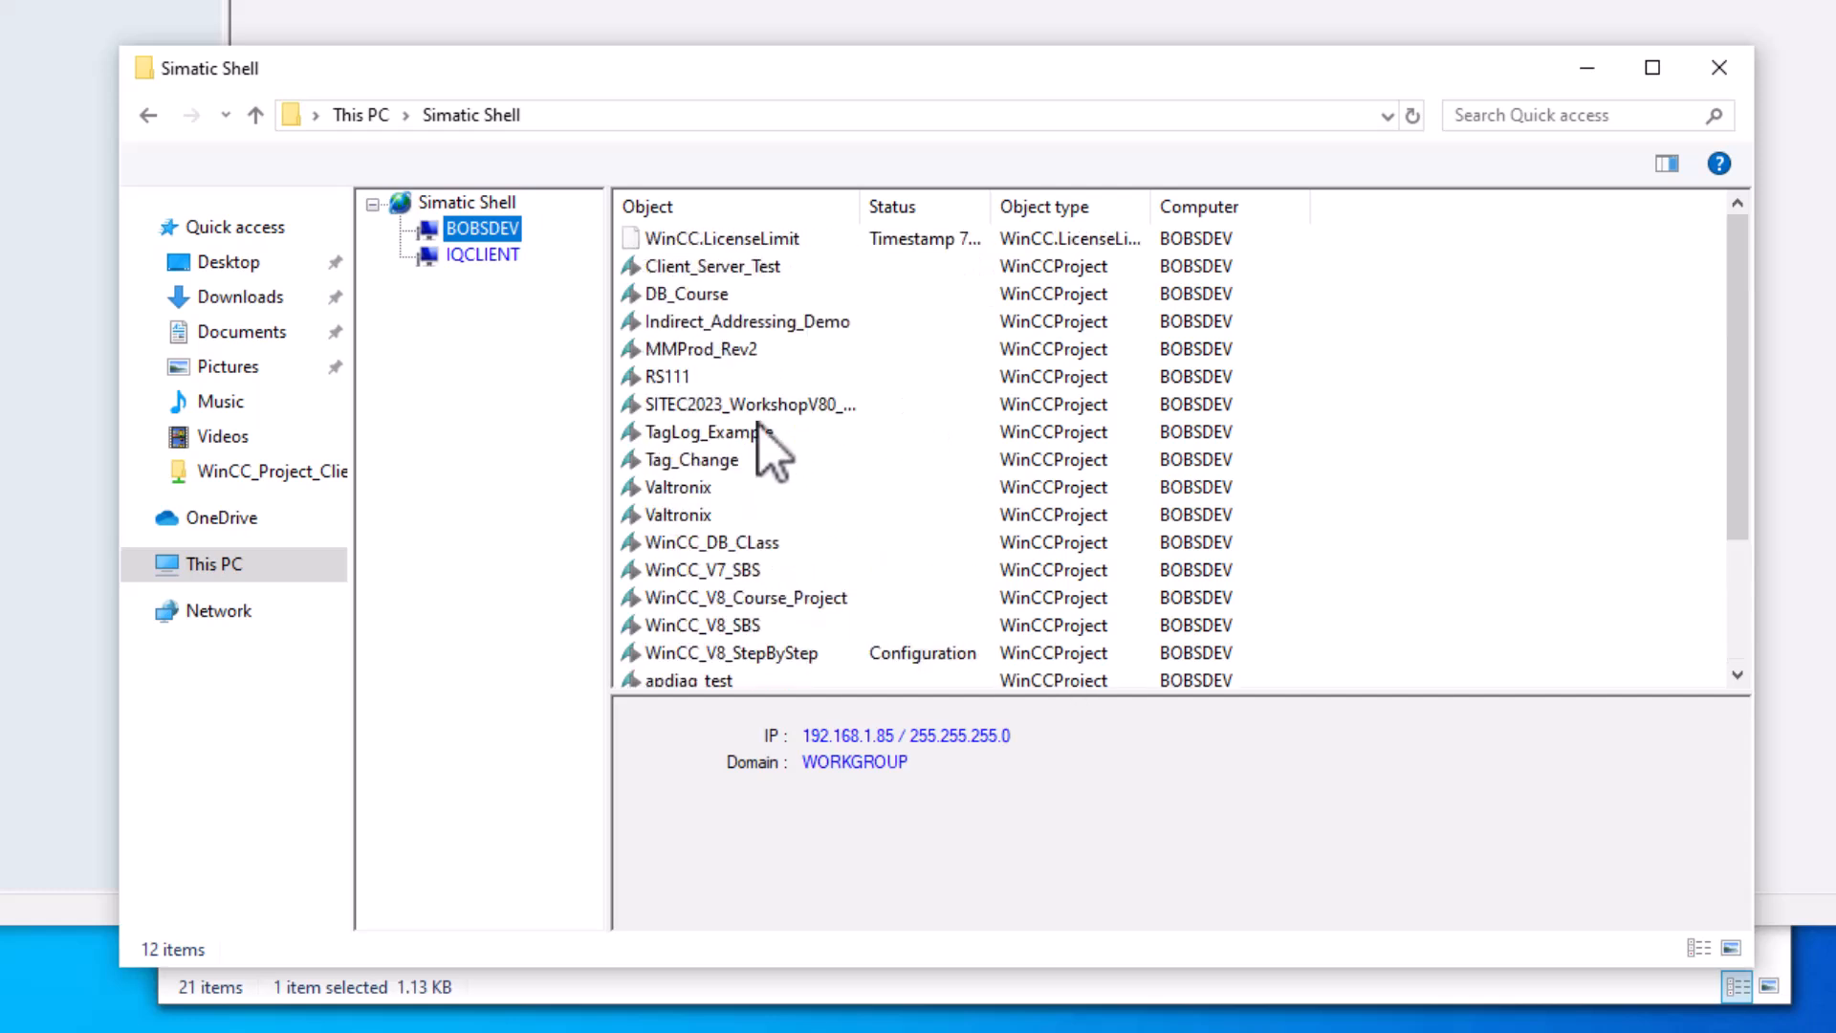
pyautogui.click(478, 255)
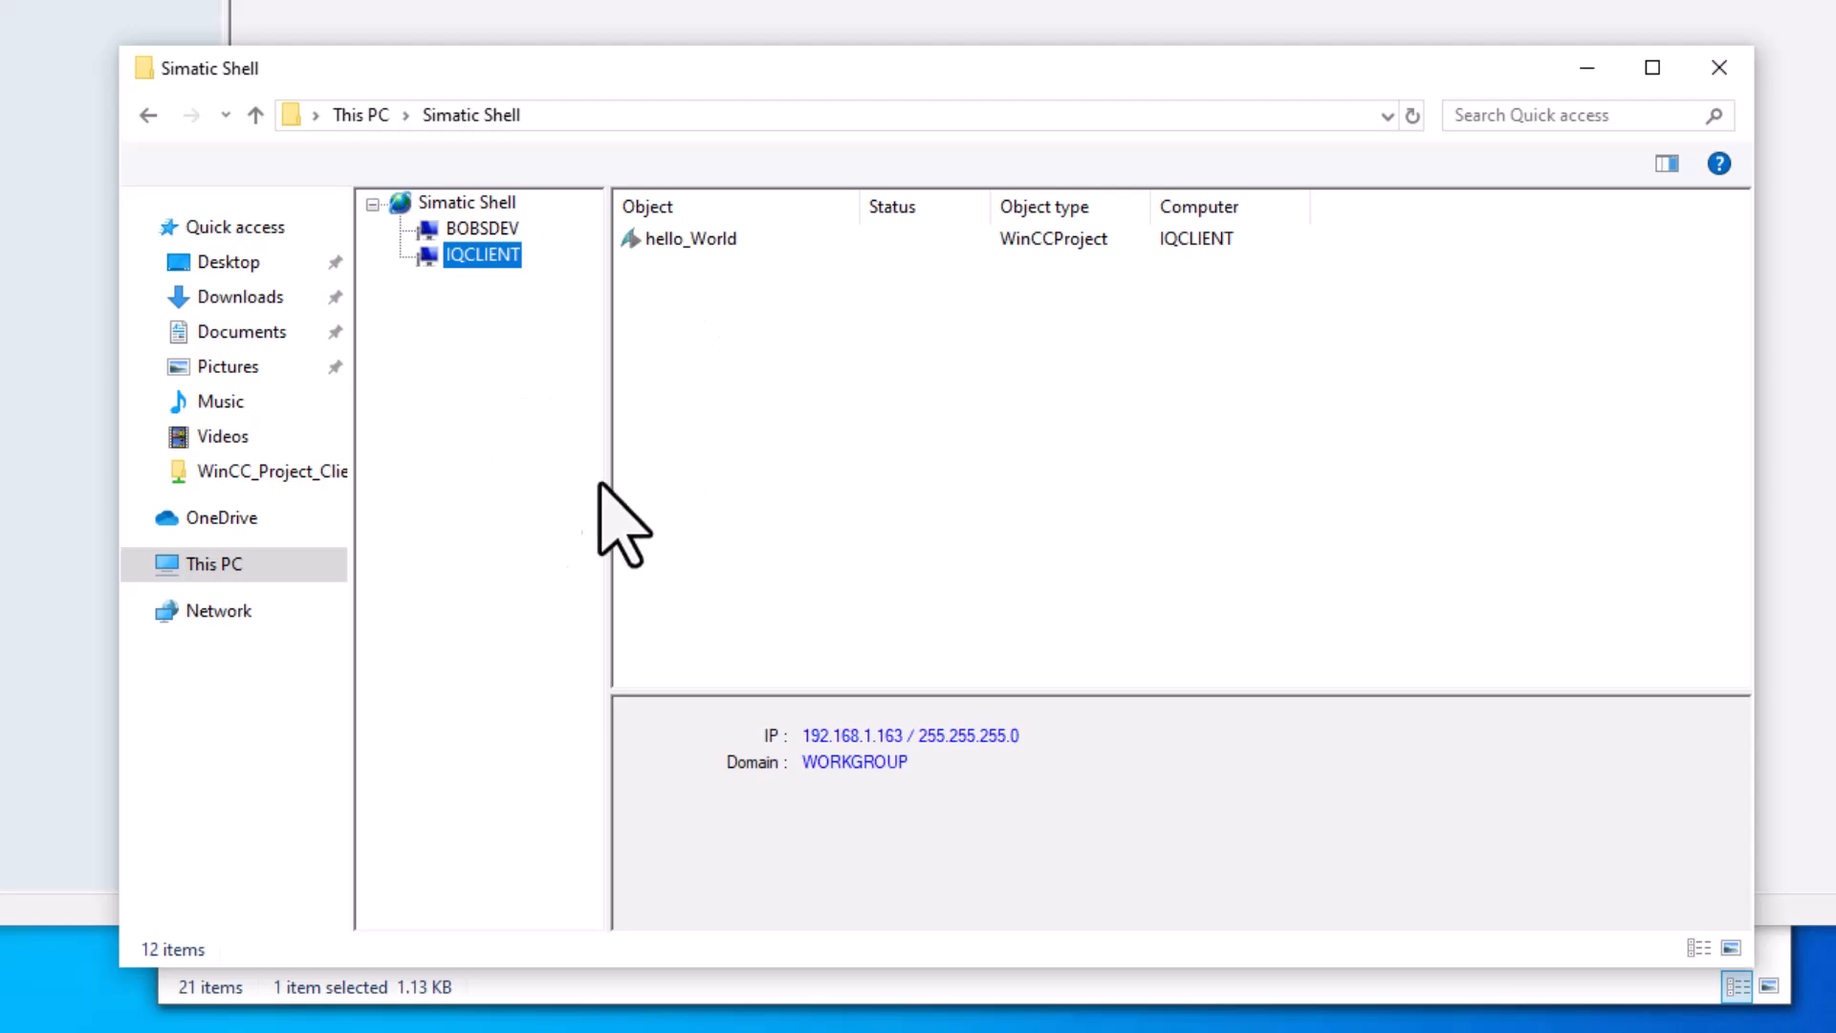
pyautogui.click(449, 229)
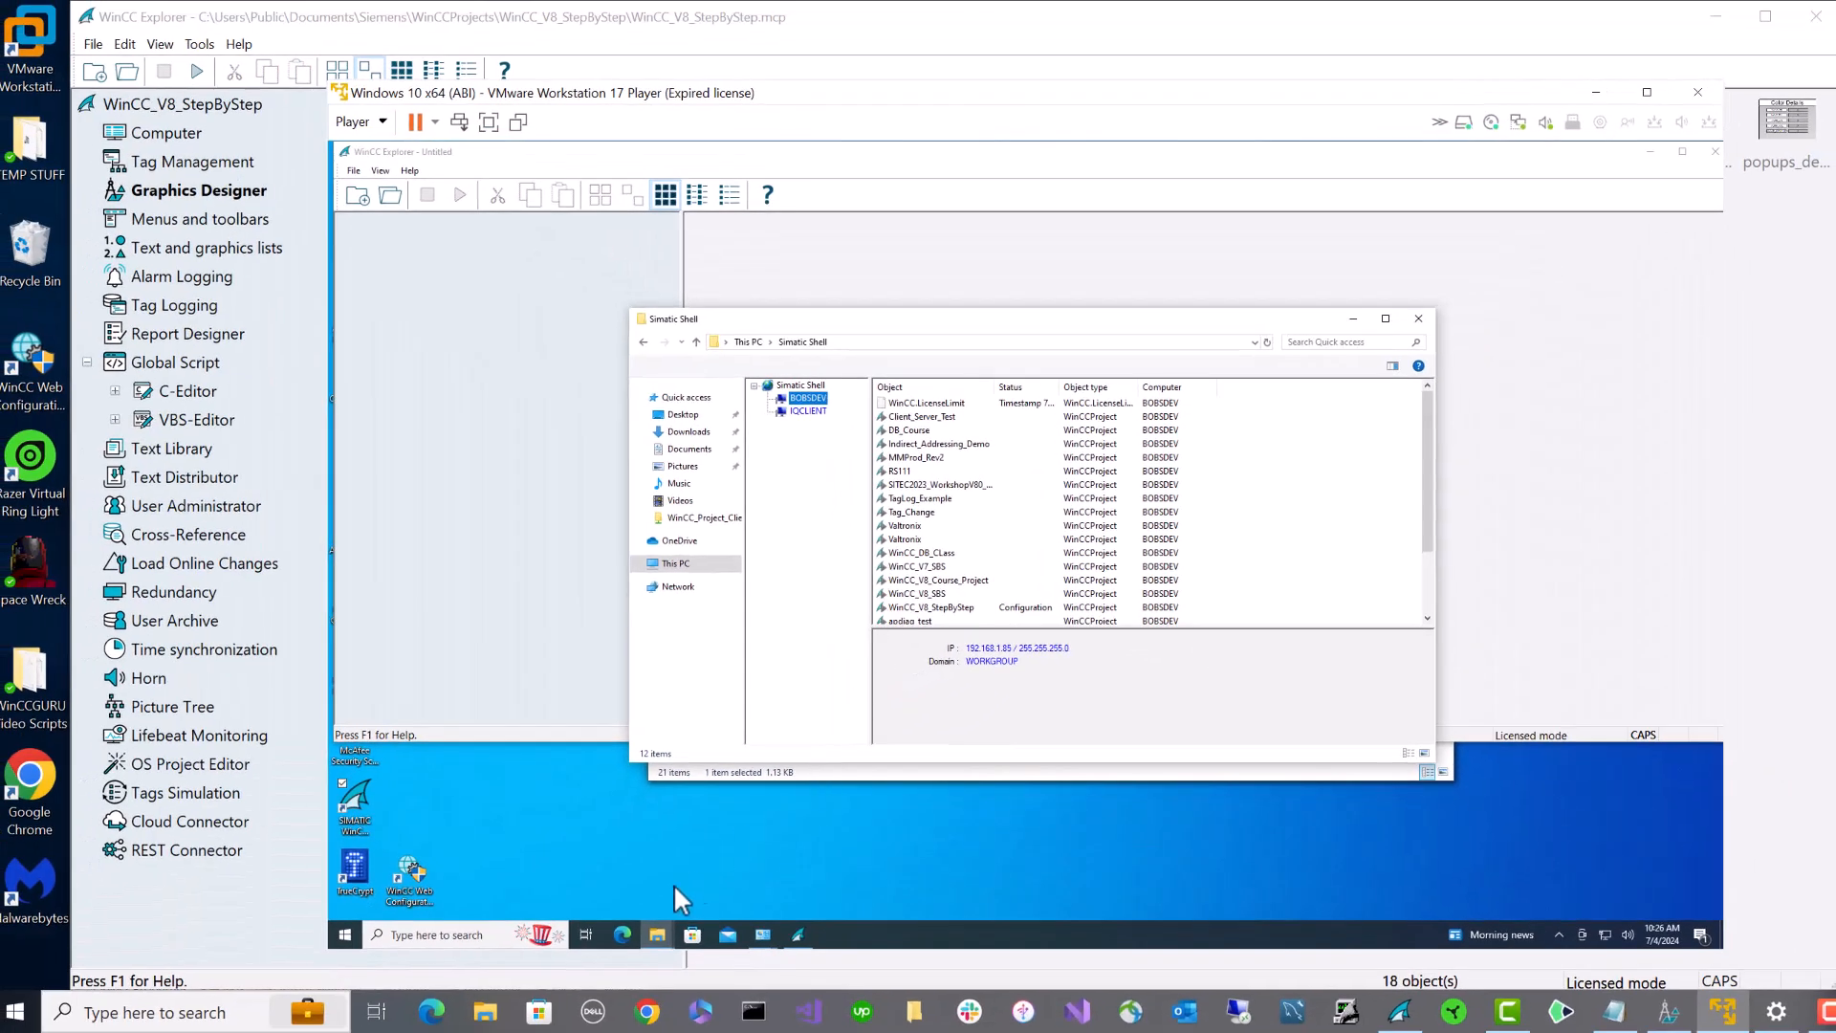
pyautogui.click(497, 932)
# - Run PING BOBSDEV in Command Prompt, getting 4 of 4 replies from 192.168.1.85
pyautogui.write('qmd')
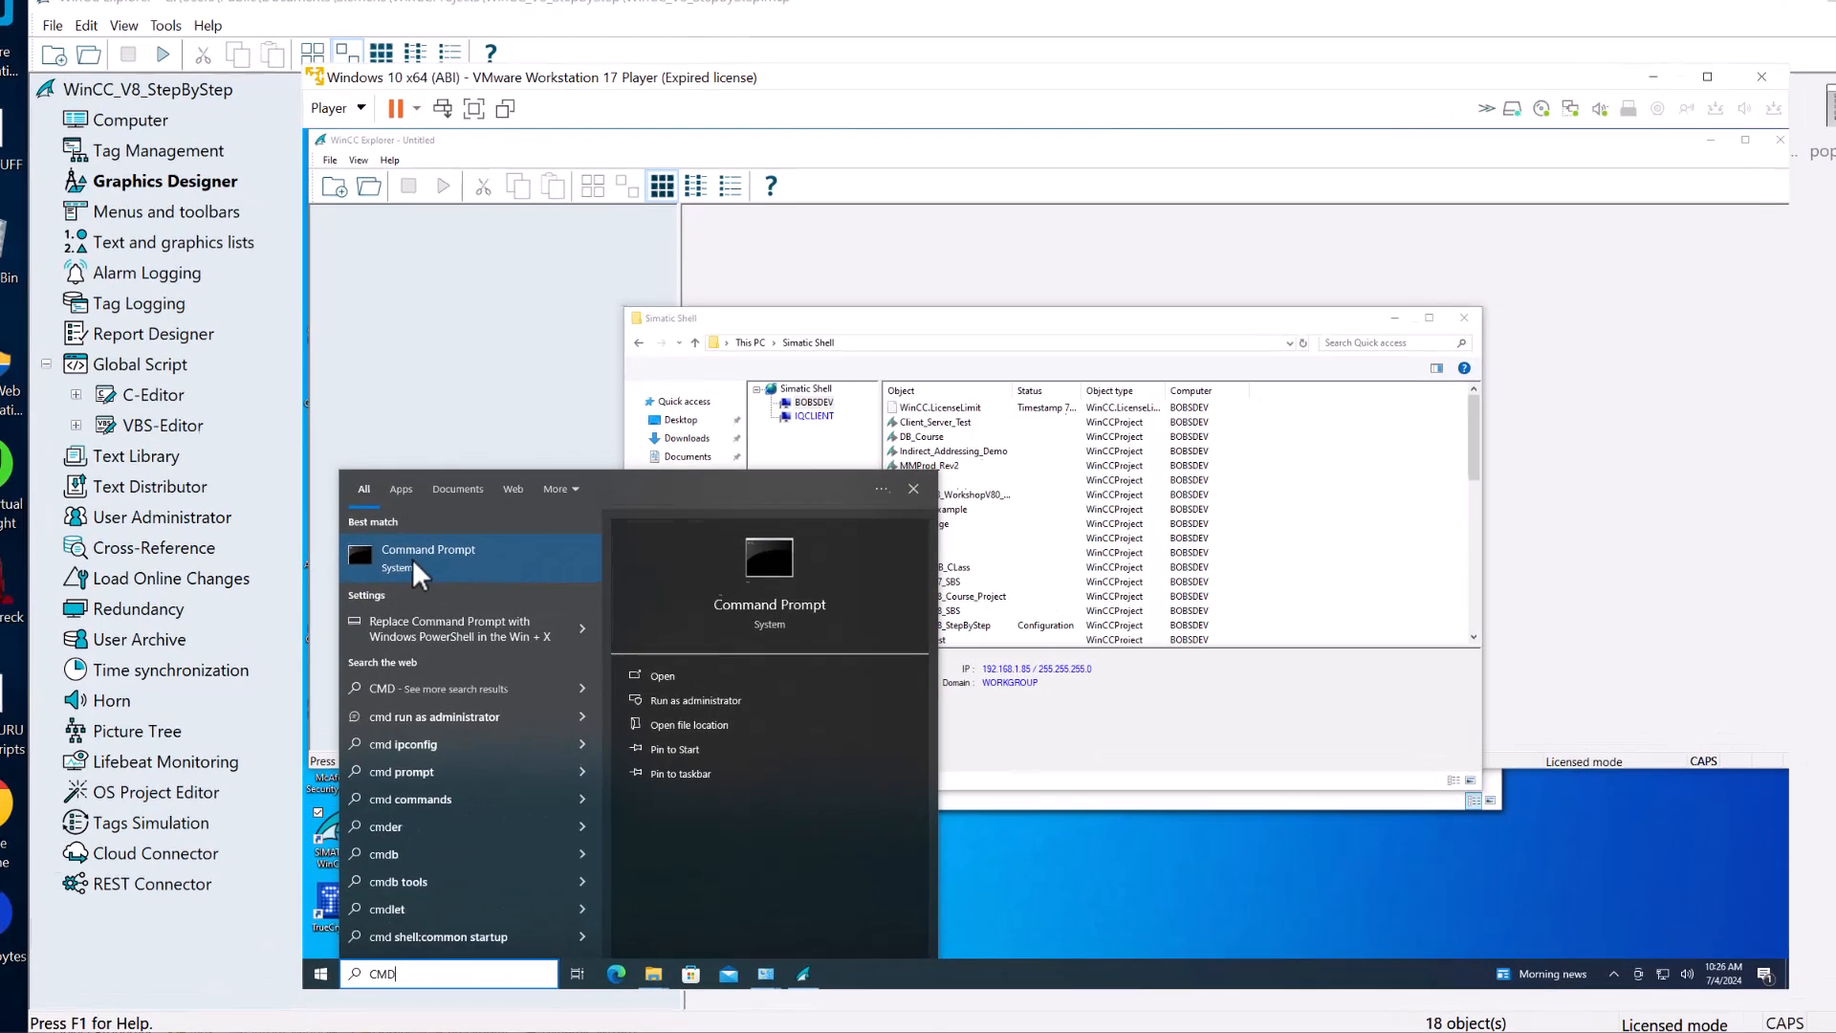
pyautogui.click(409, 580)
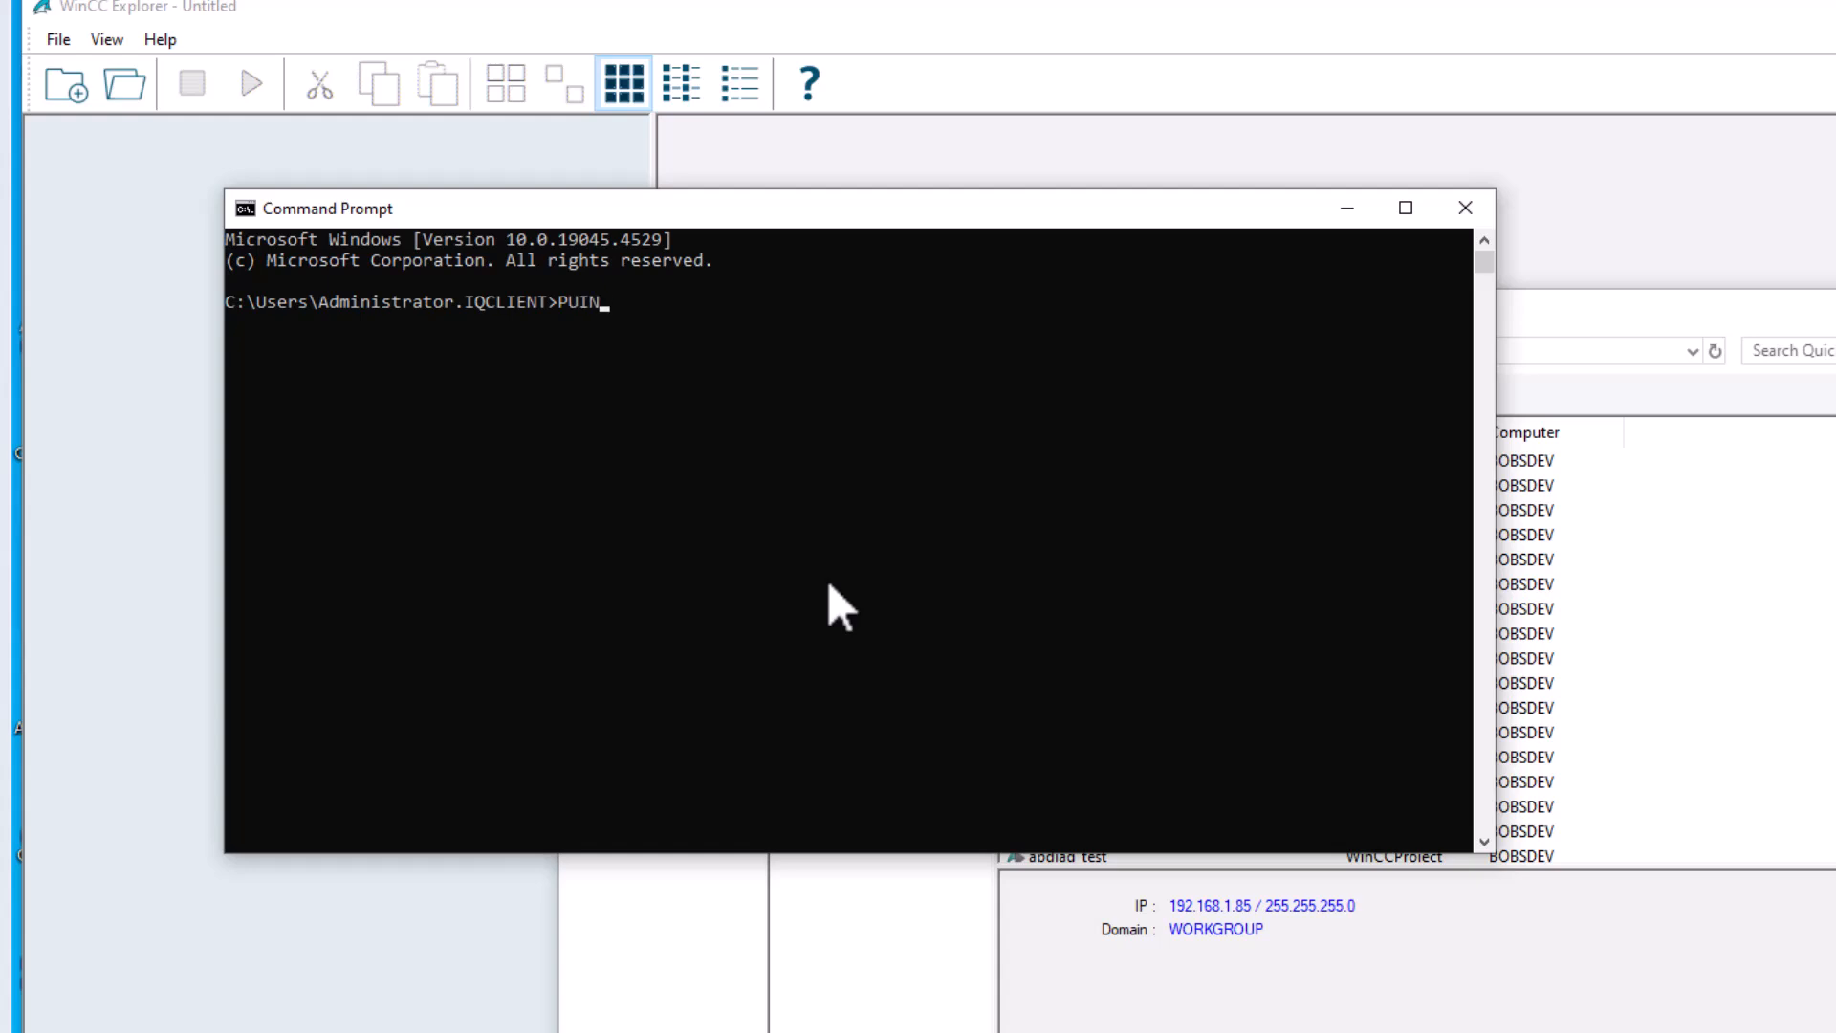
pyautogui.write('PUING')
pyautogui.press('BackSpace')
pyautogui.press('BackSpace')
pyautogui.press('BackSpace')
pyautogui.press('BackSpace')
pyautogui.write('ING BOBSDEV')
pyautogui.press('Return')
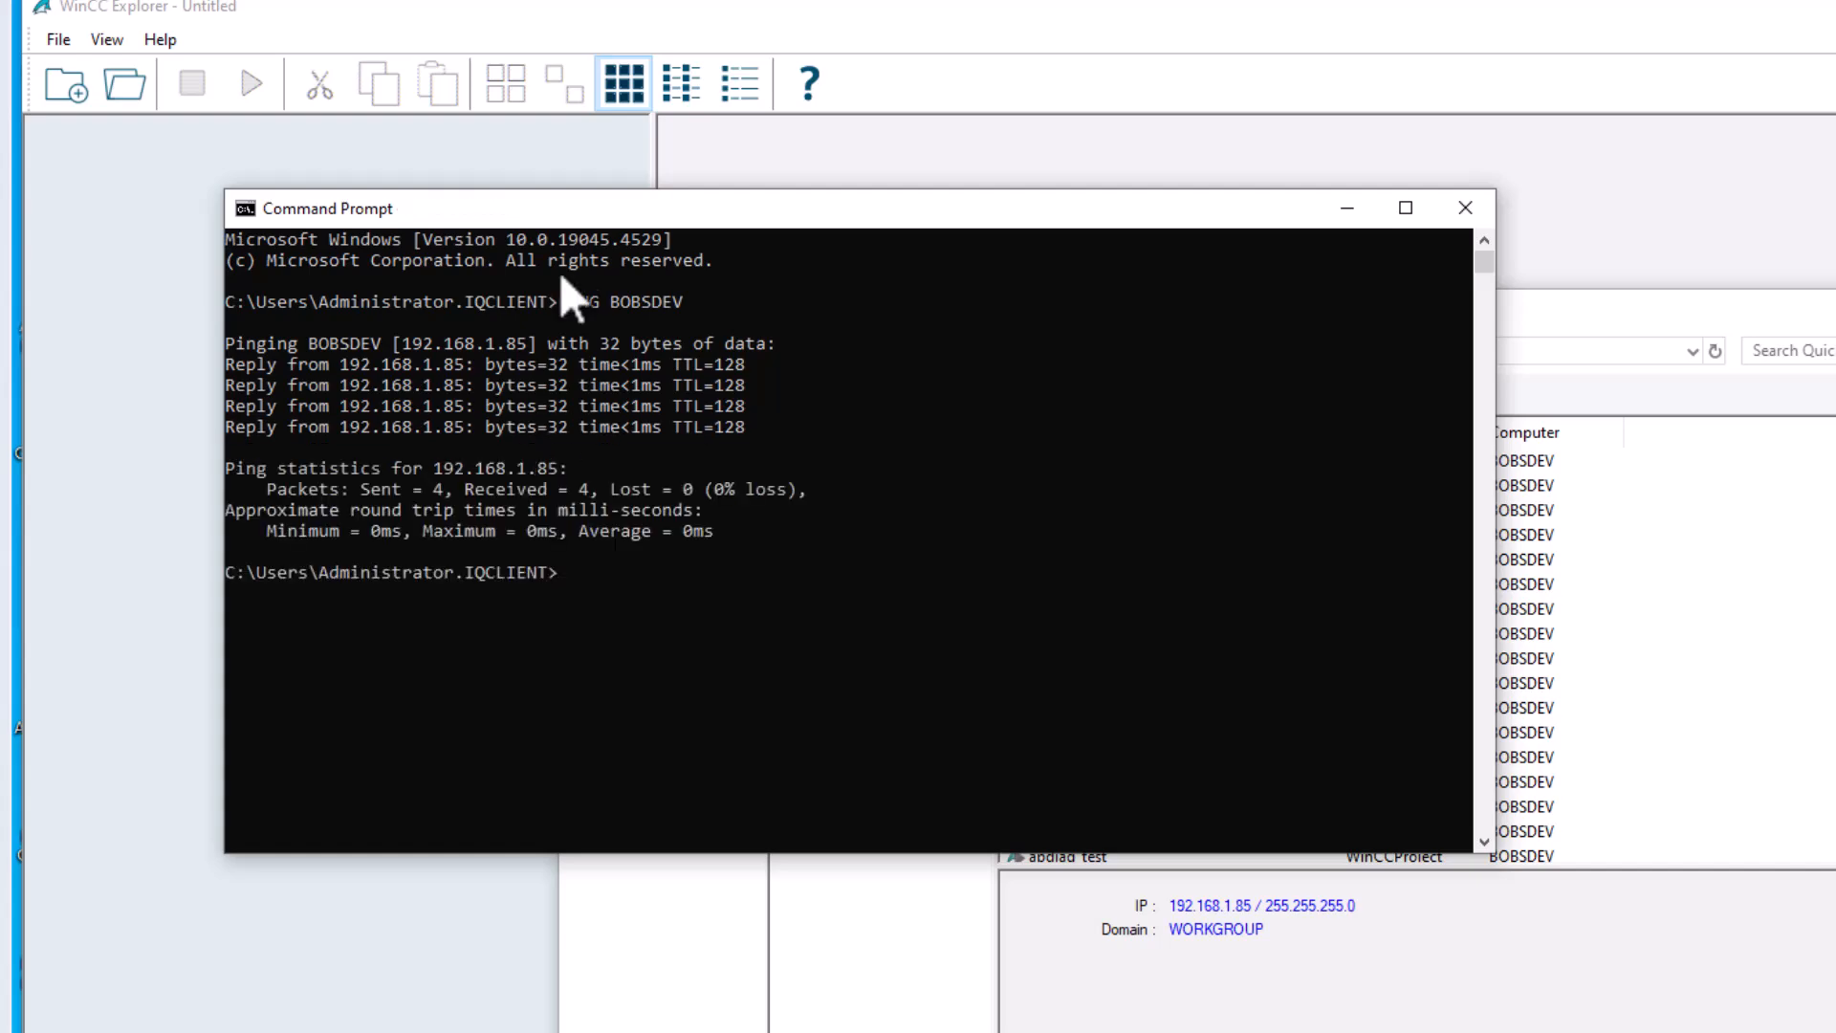
# - Minimize Command Prompt and recheck IQCLIENT and BOBSDEV details in Simatic Shell
pyautogui.click(1347, 211)
pyautogui.click(882, 475)
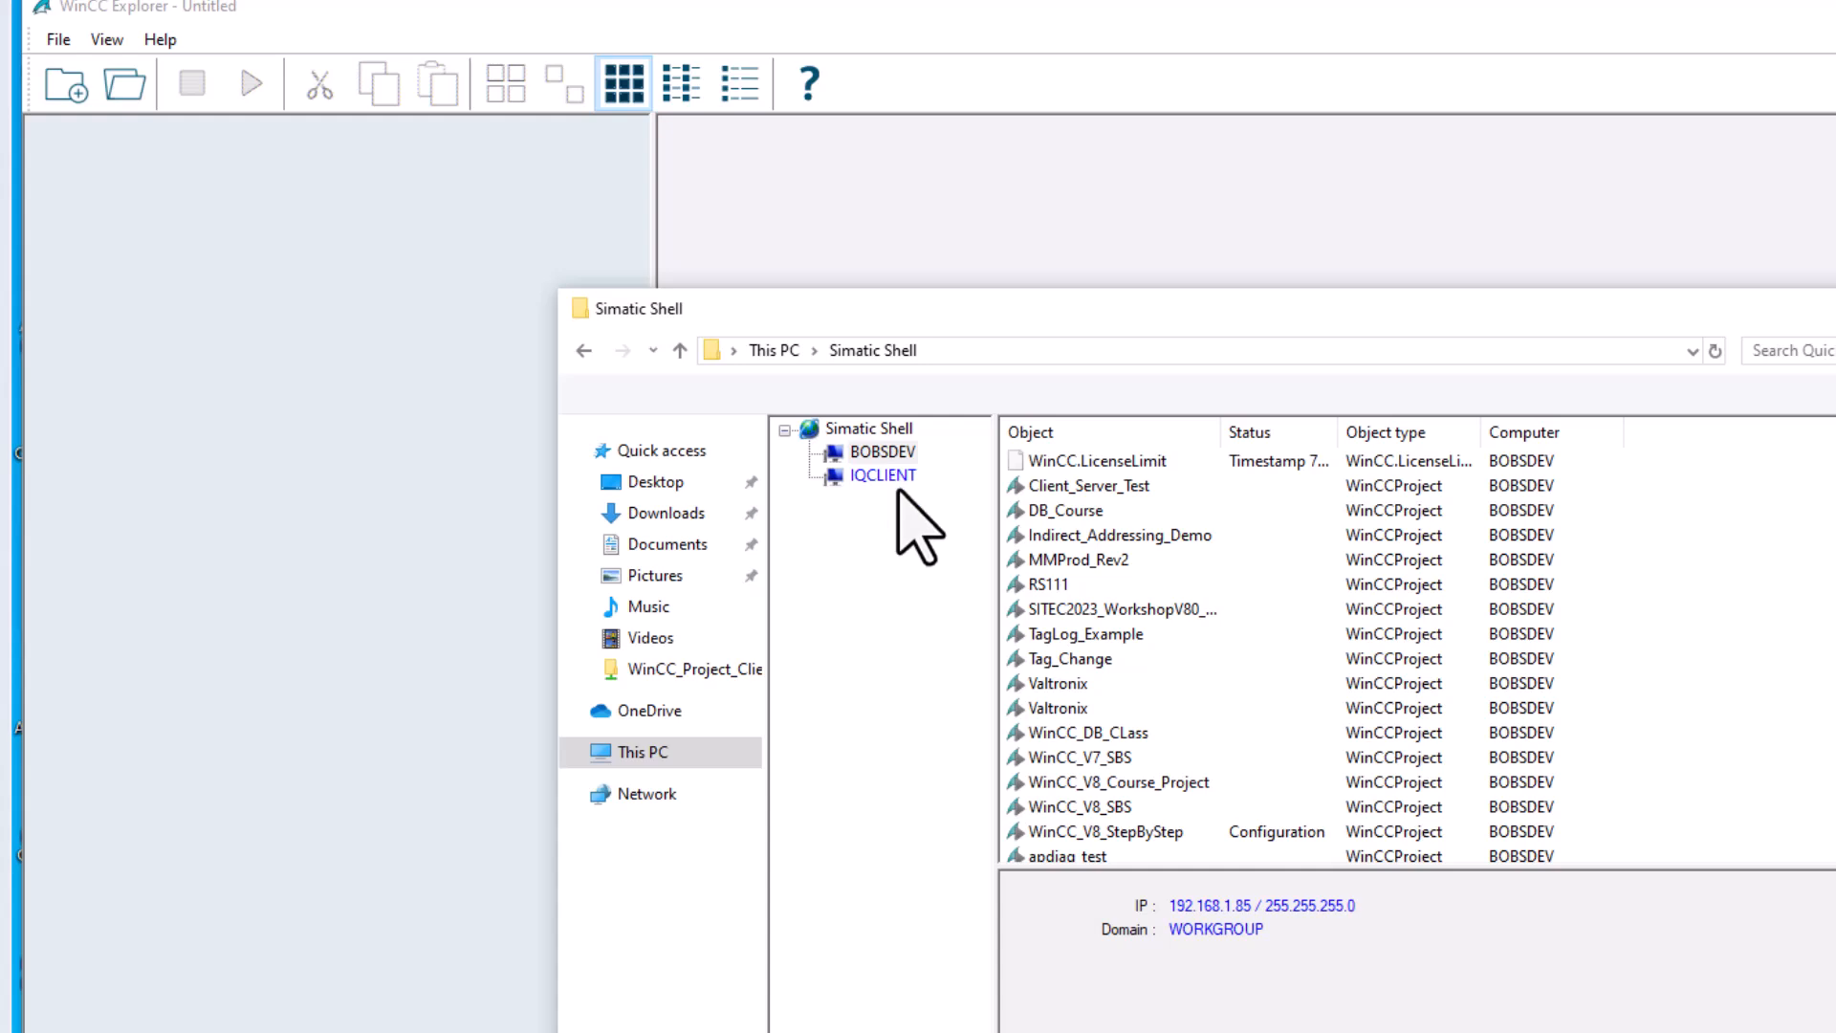
pyautogui.click(882, 451)
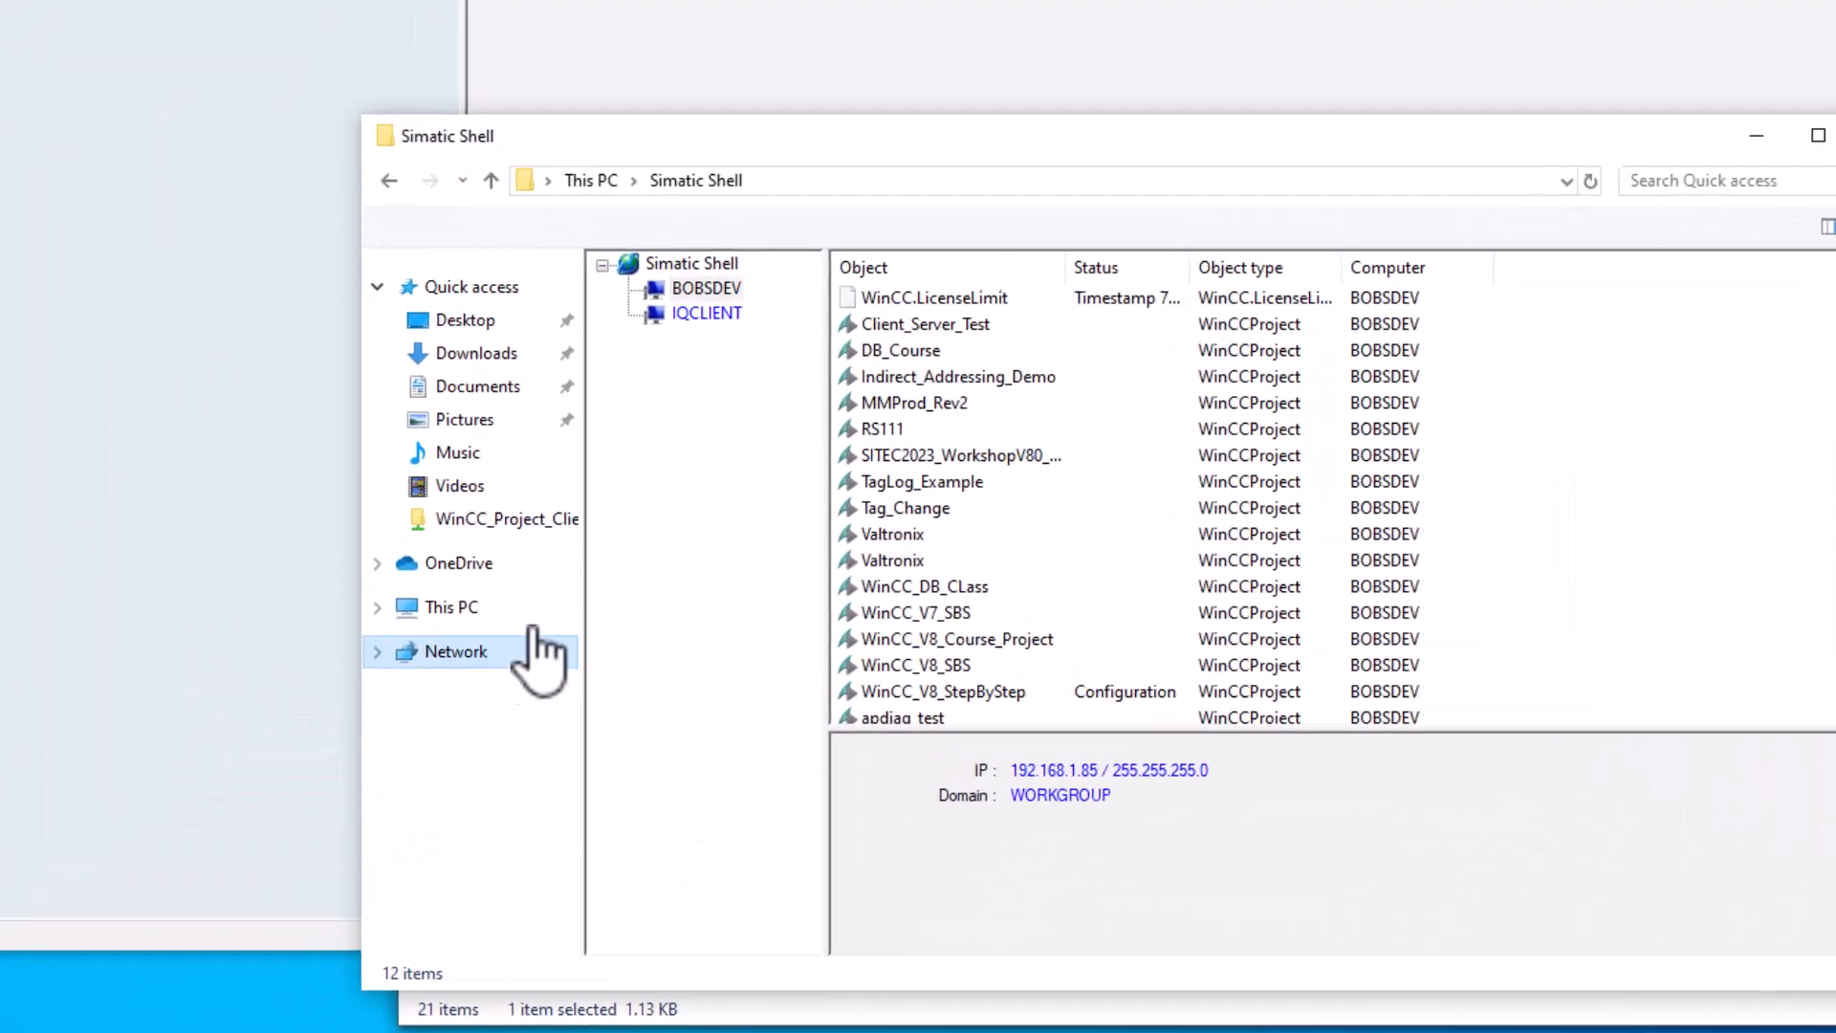
# - Browse BOBSDEV's shared folders under Network in File Explorer, then close that window
pyautogui.click(677, 587)
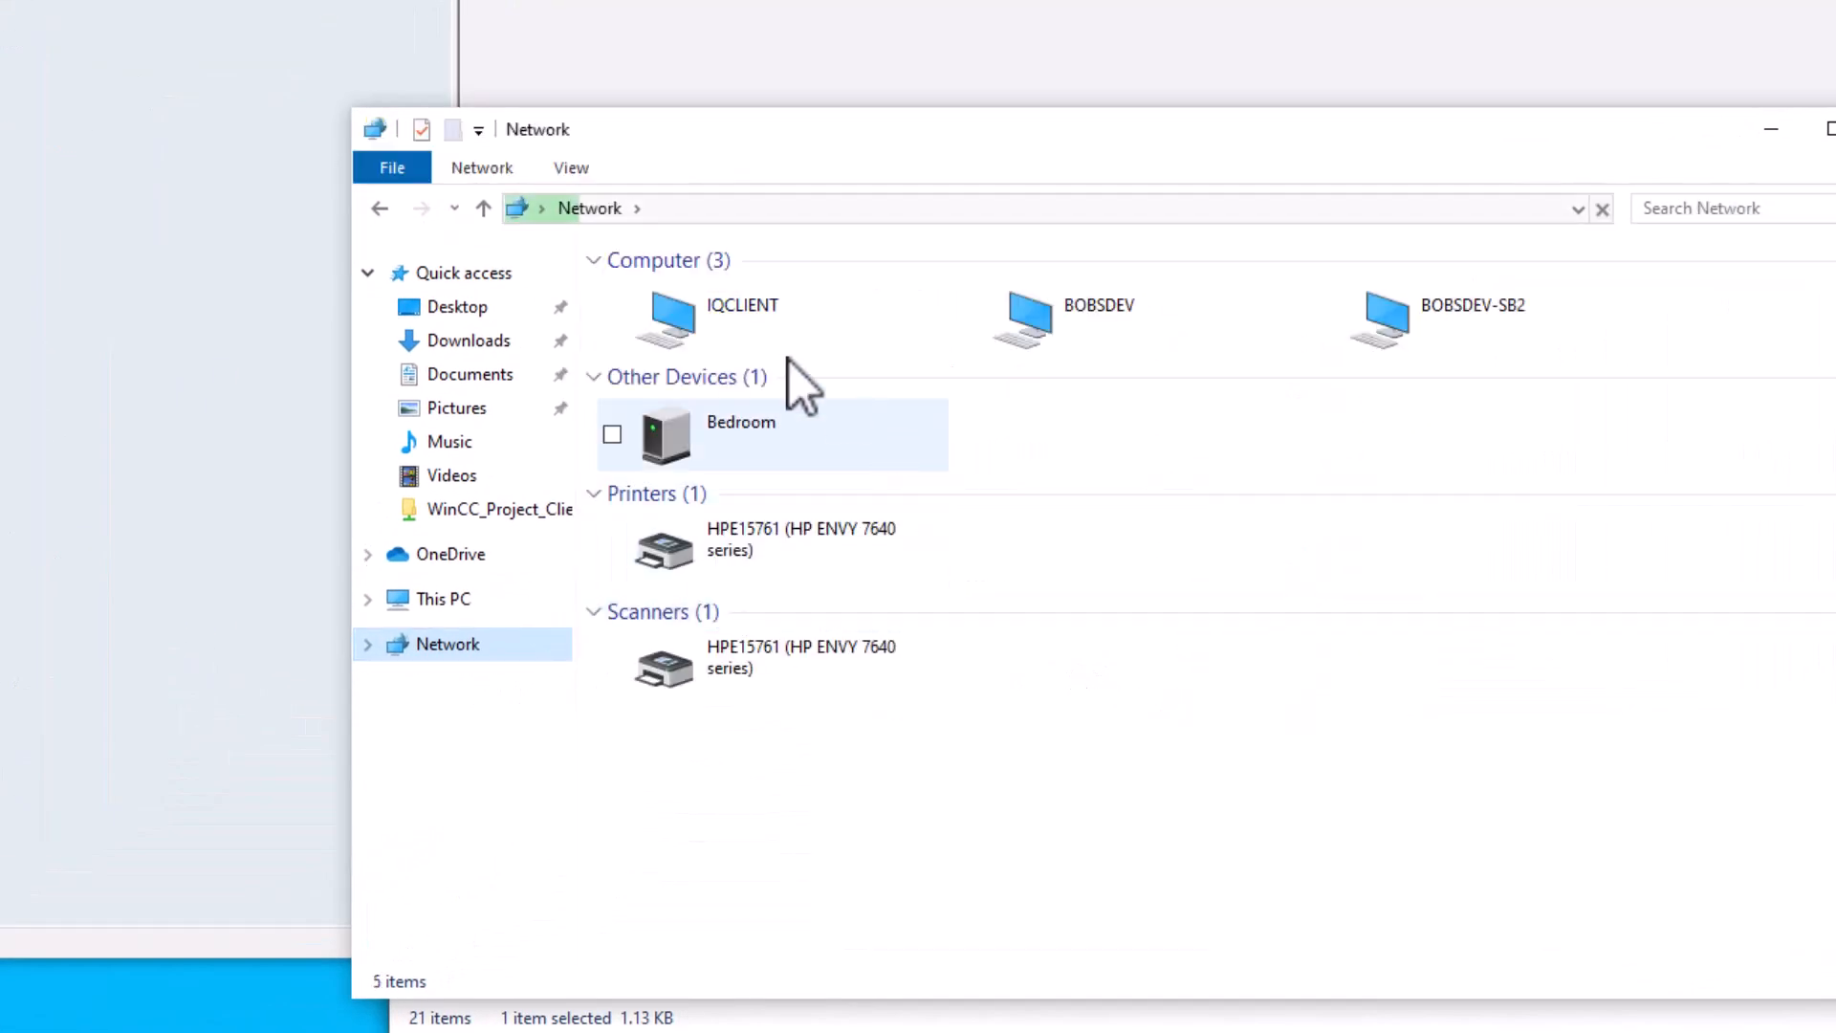
pyautogui.doubleClick(1117, 341)
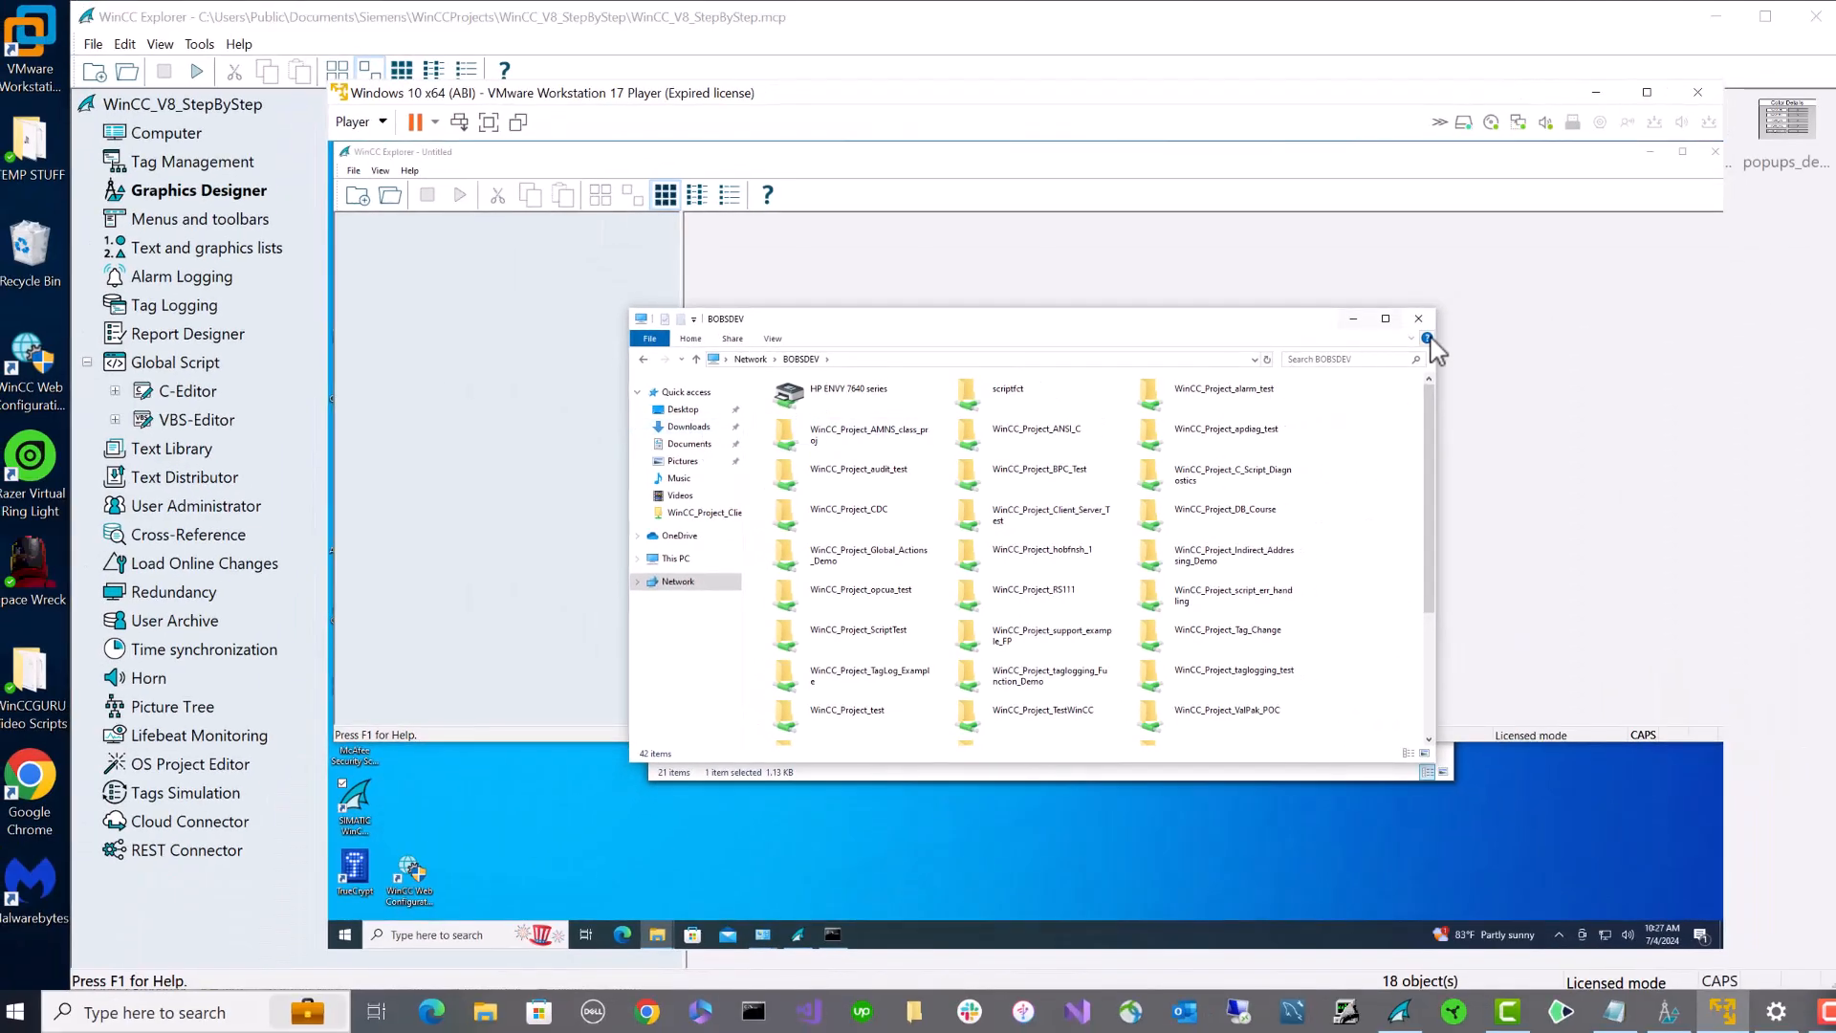
pyautogui.click(1420, 319)
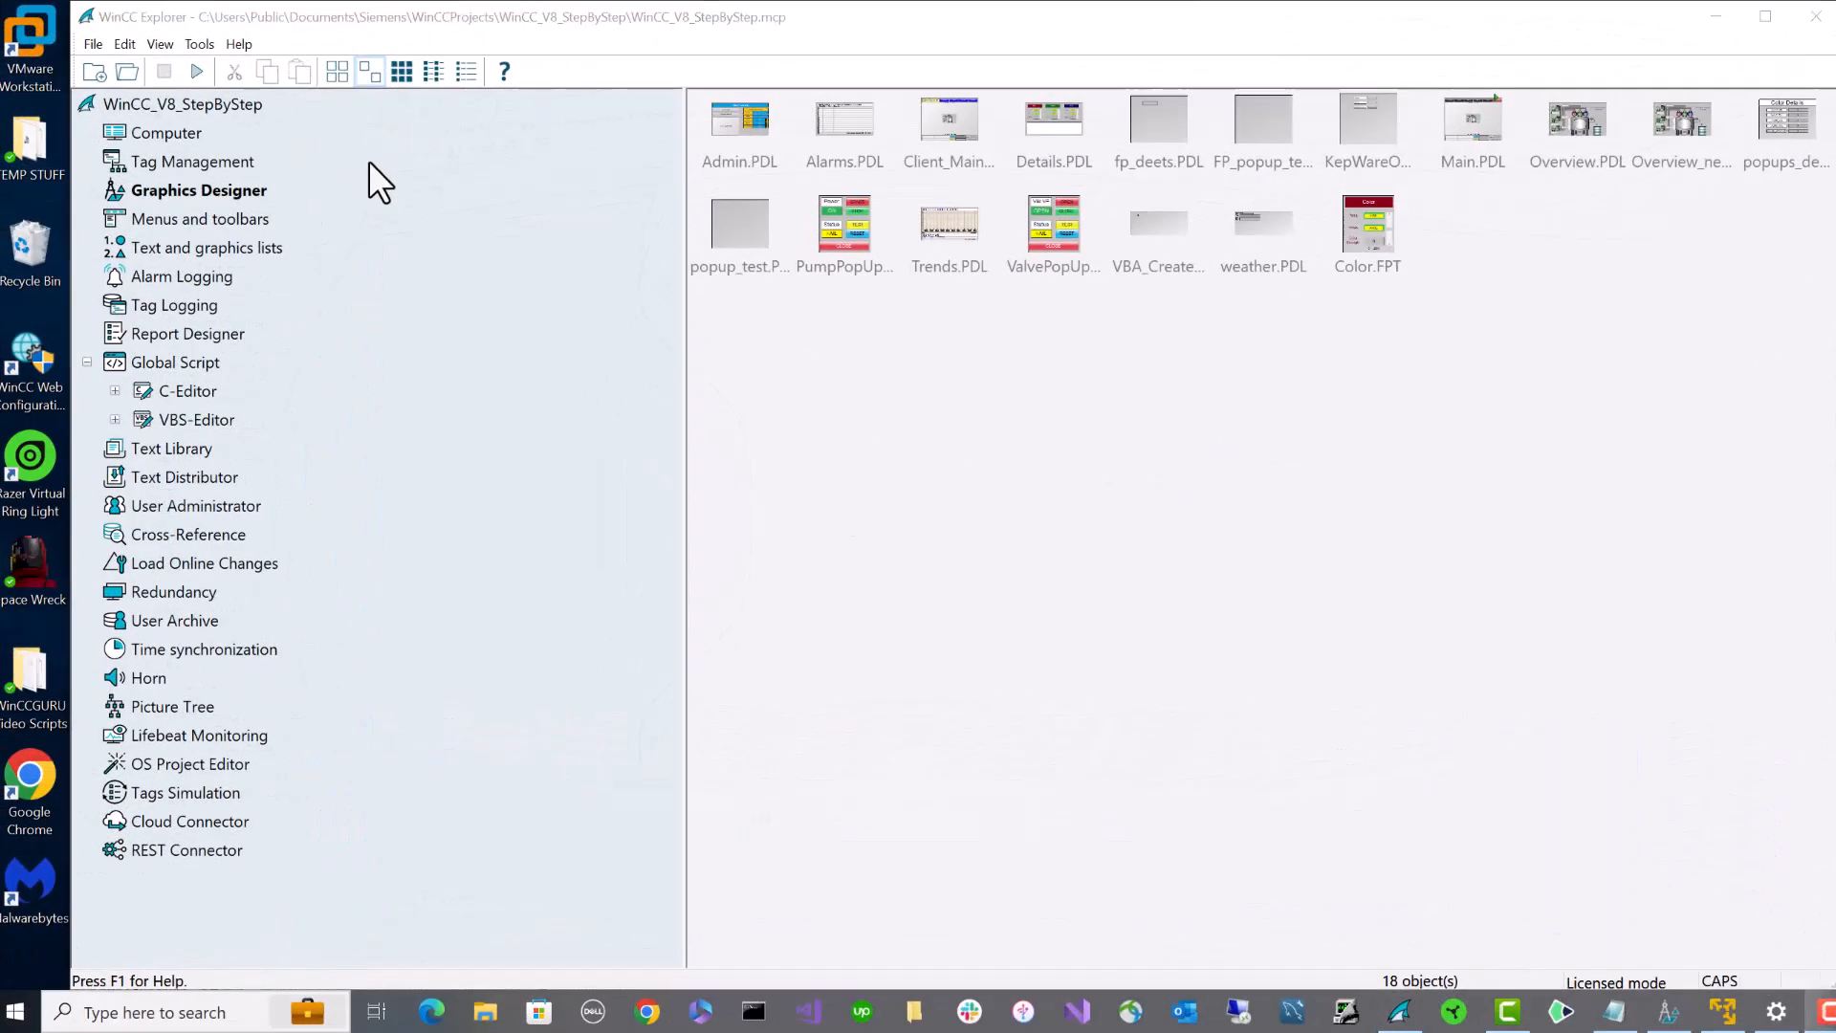
# - Change WinCC_V8_StepByStep's project type to Multi-User Project and accept updating the startup list
pyautogui.click(240, 104)
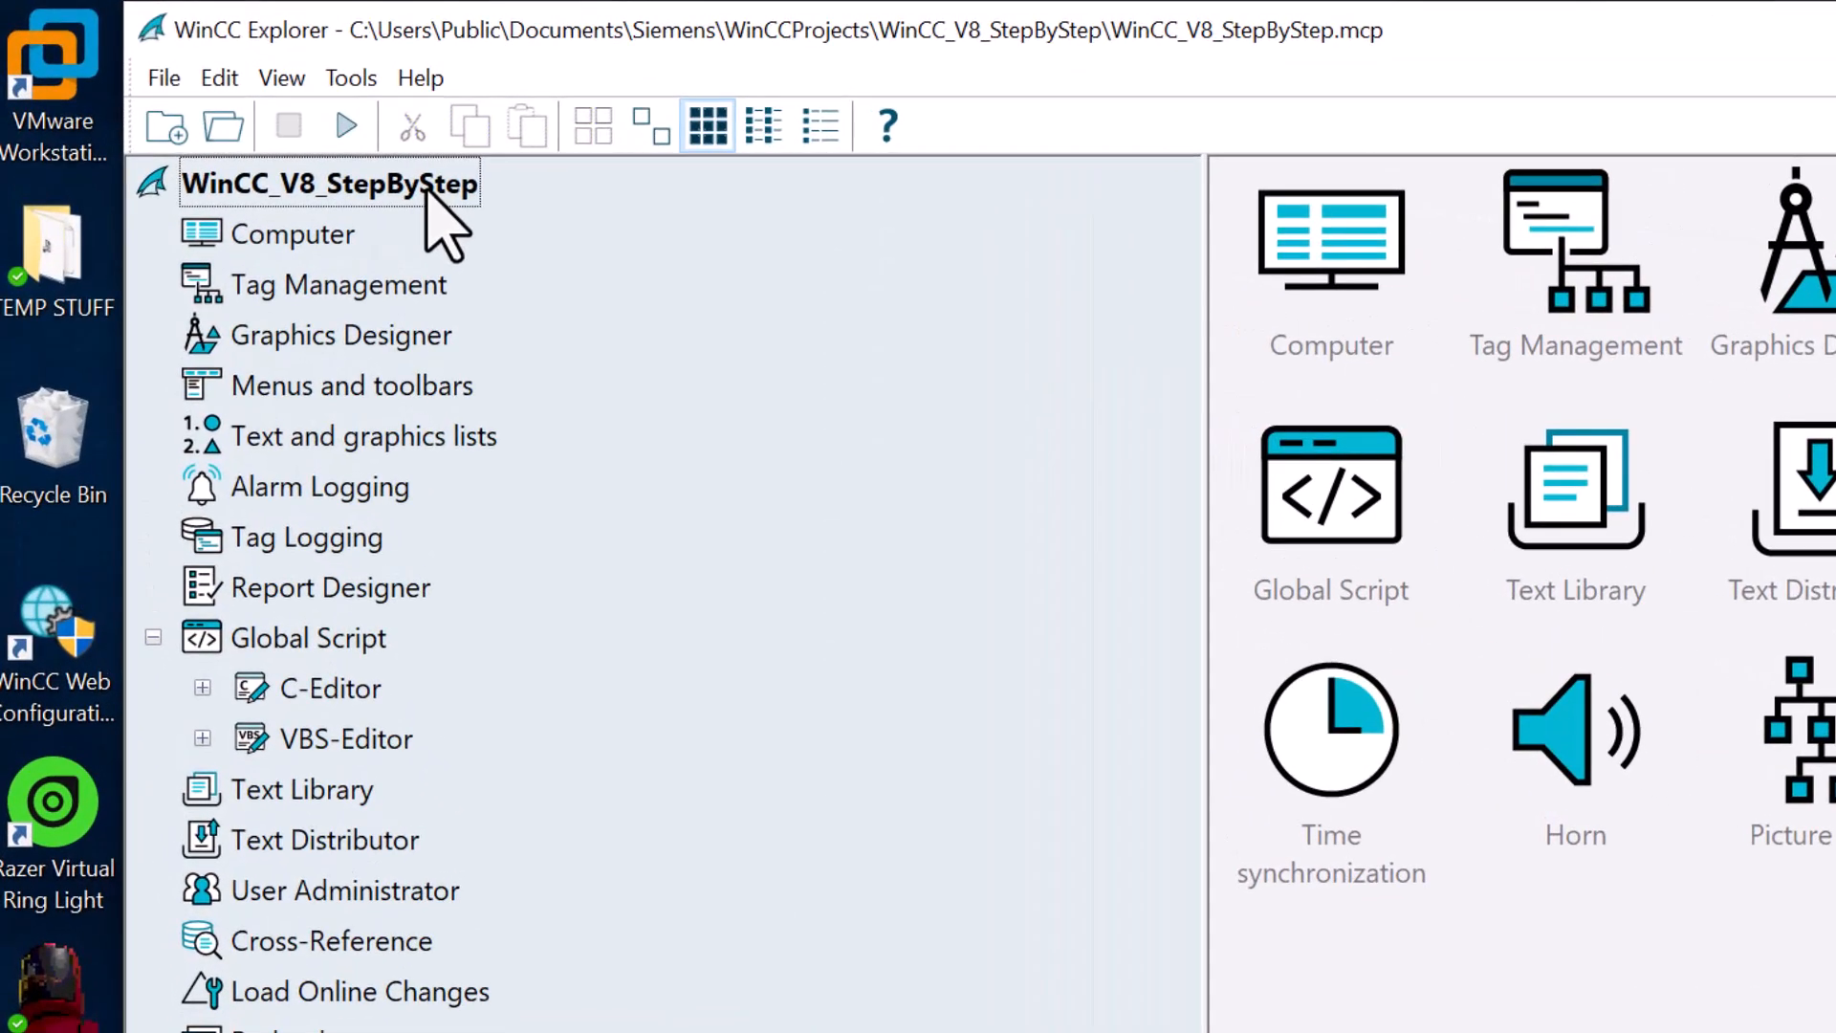
pyautogui.rightClick(427, 189)
pyautogui.click(488, 213)
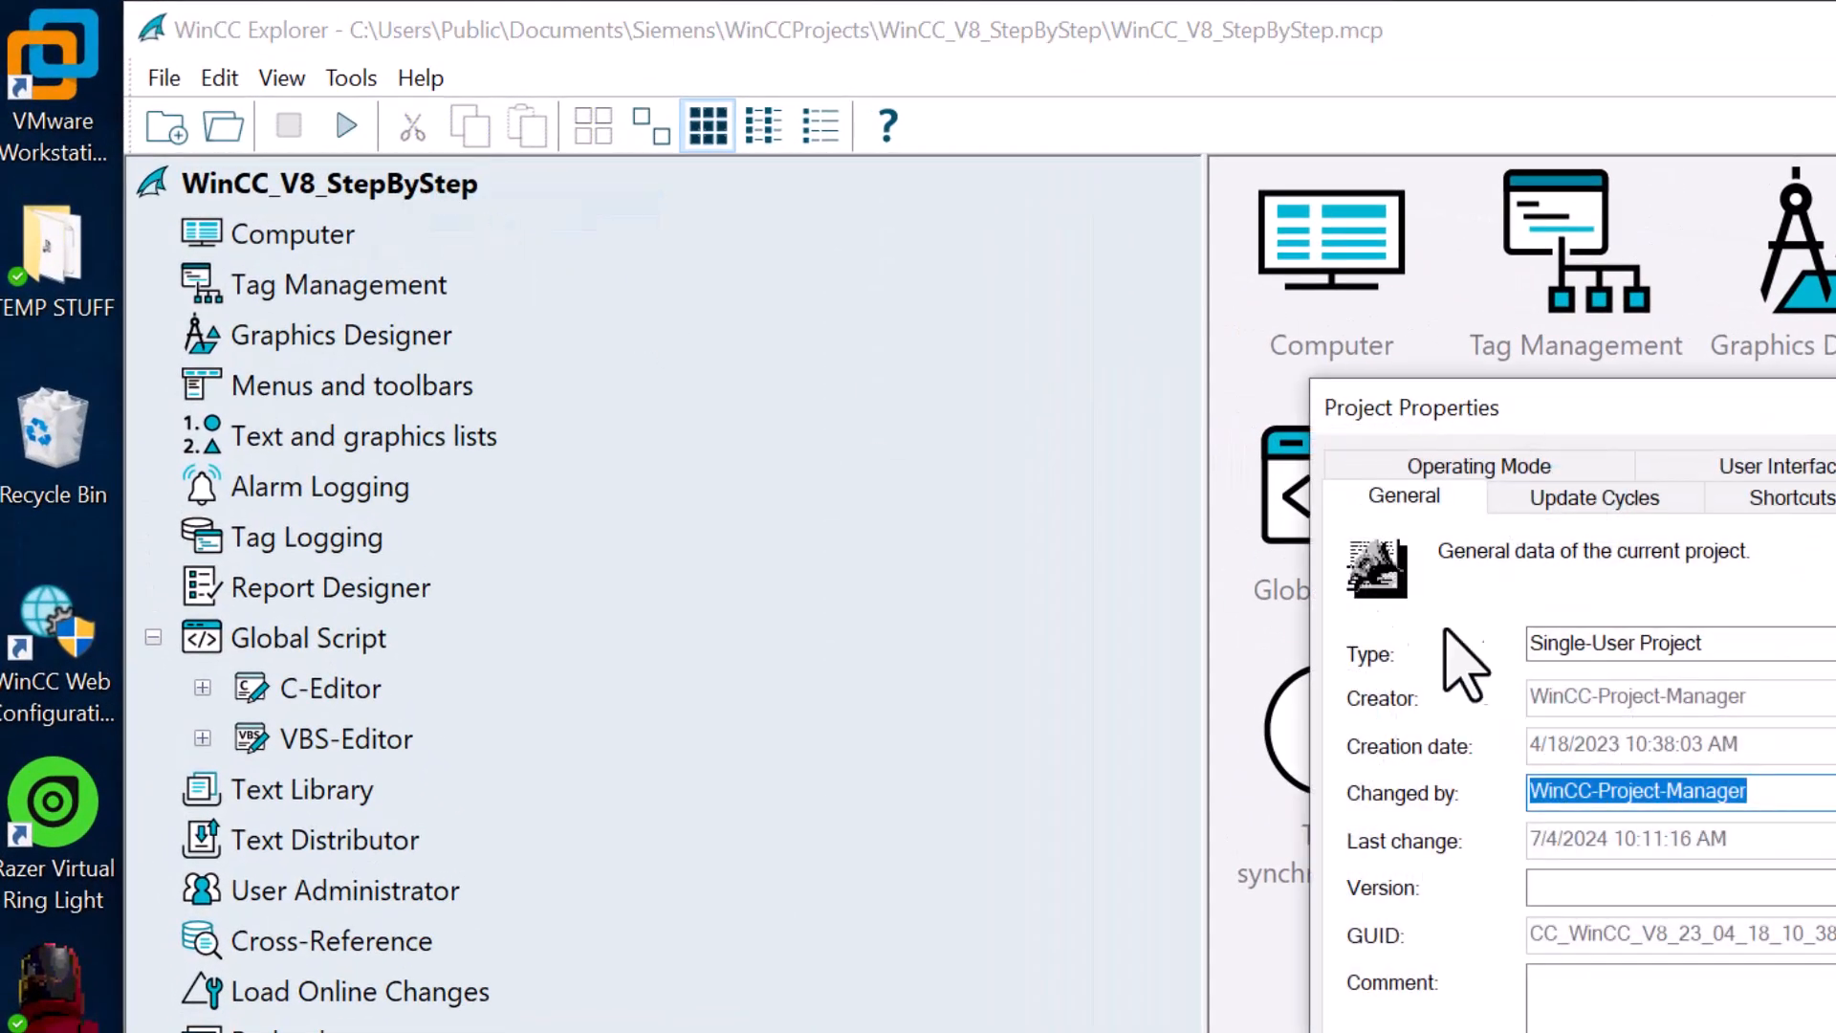
pyautogui.moveTo(1652, 427); pyautogui.dragTo(1355, 367)
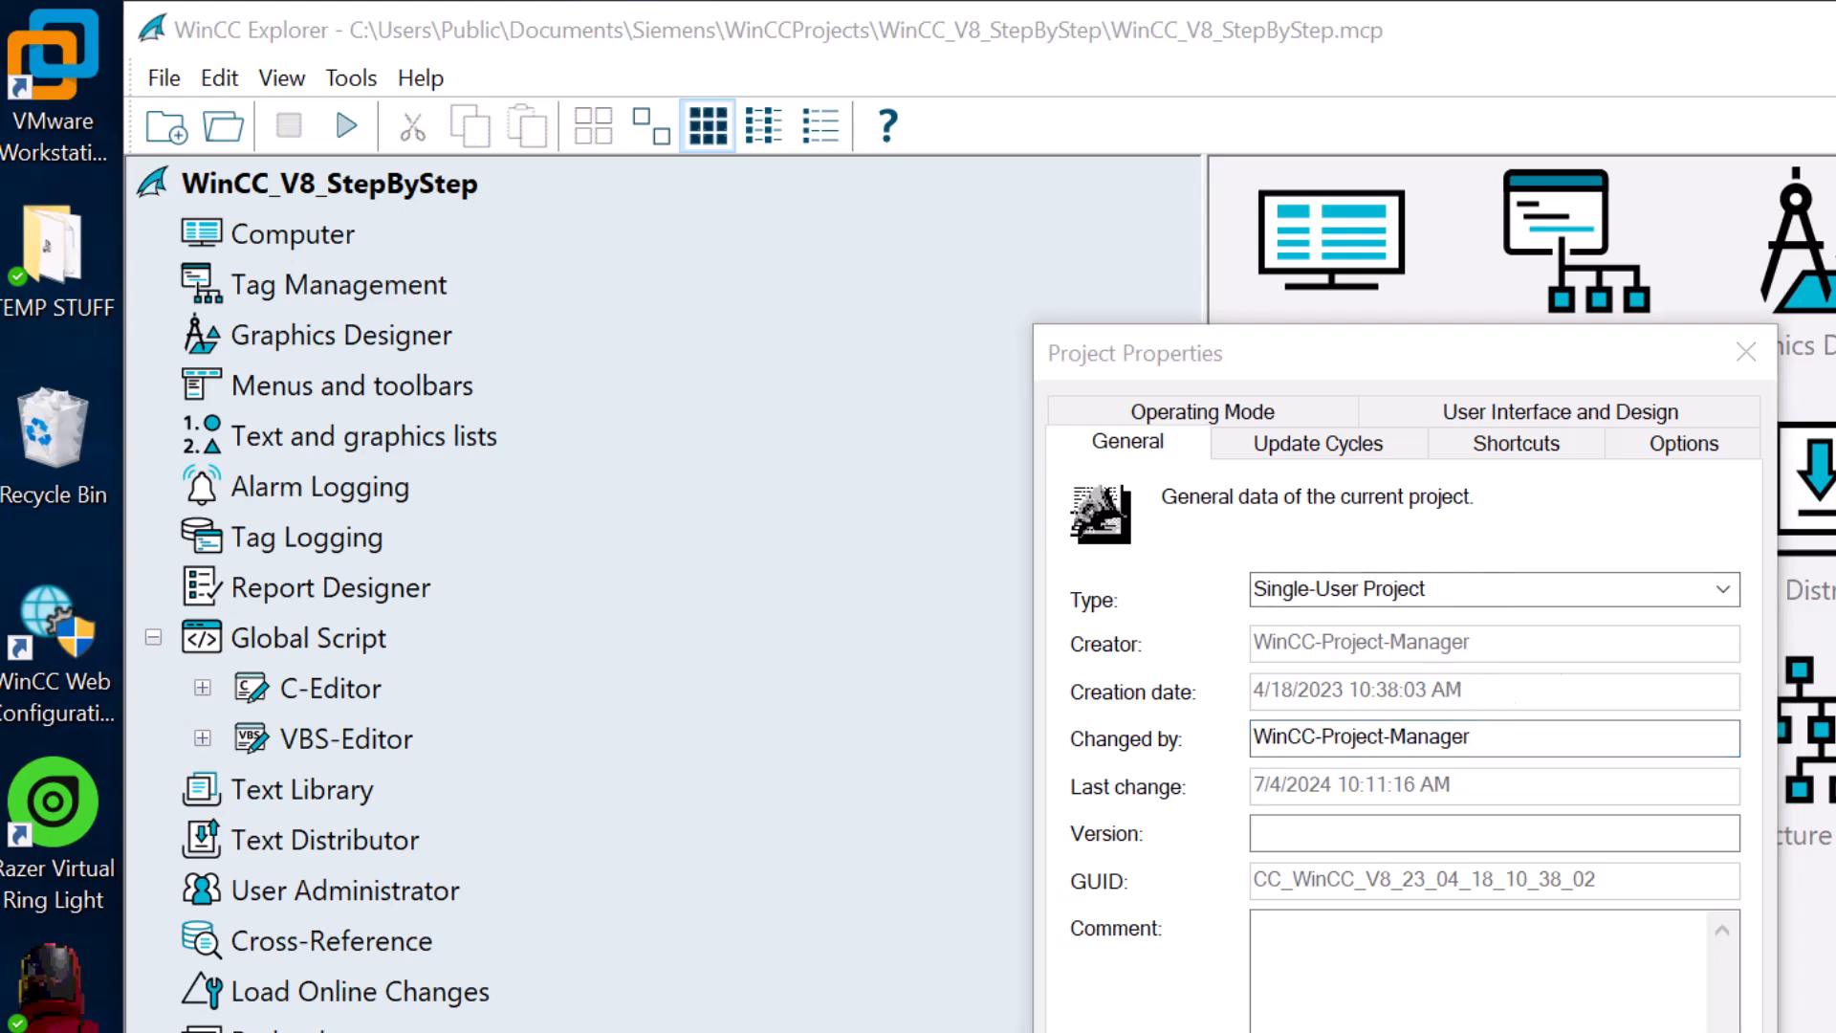
pyautogui.click(1723, 590)
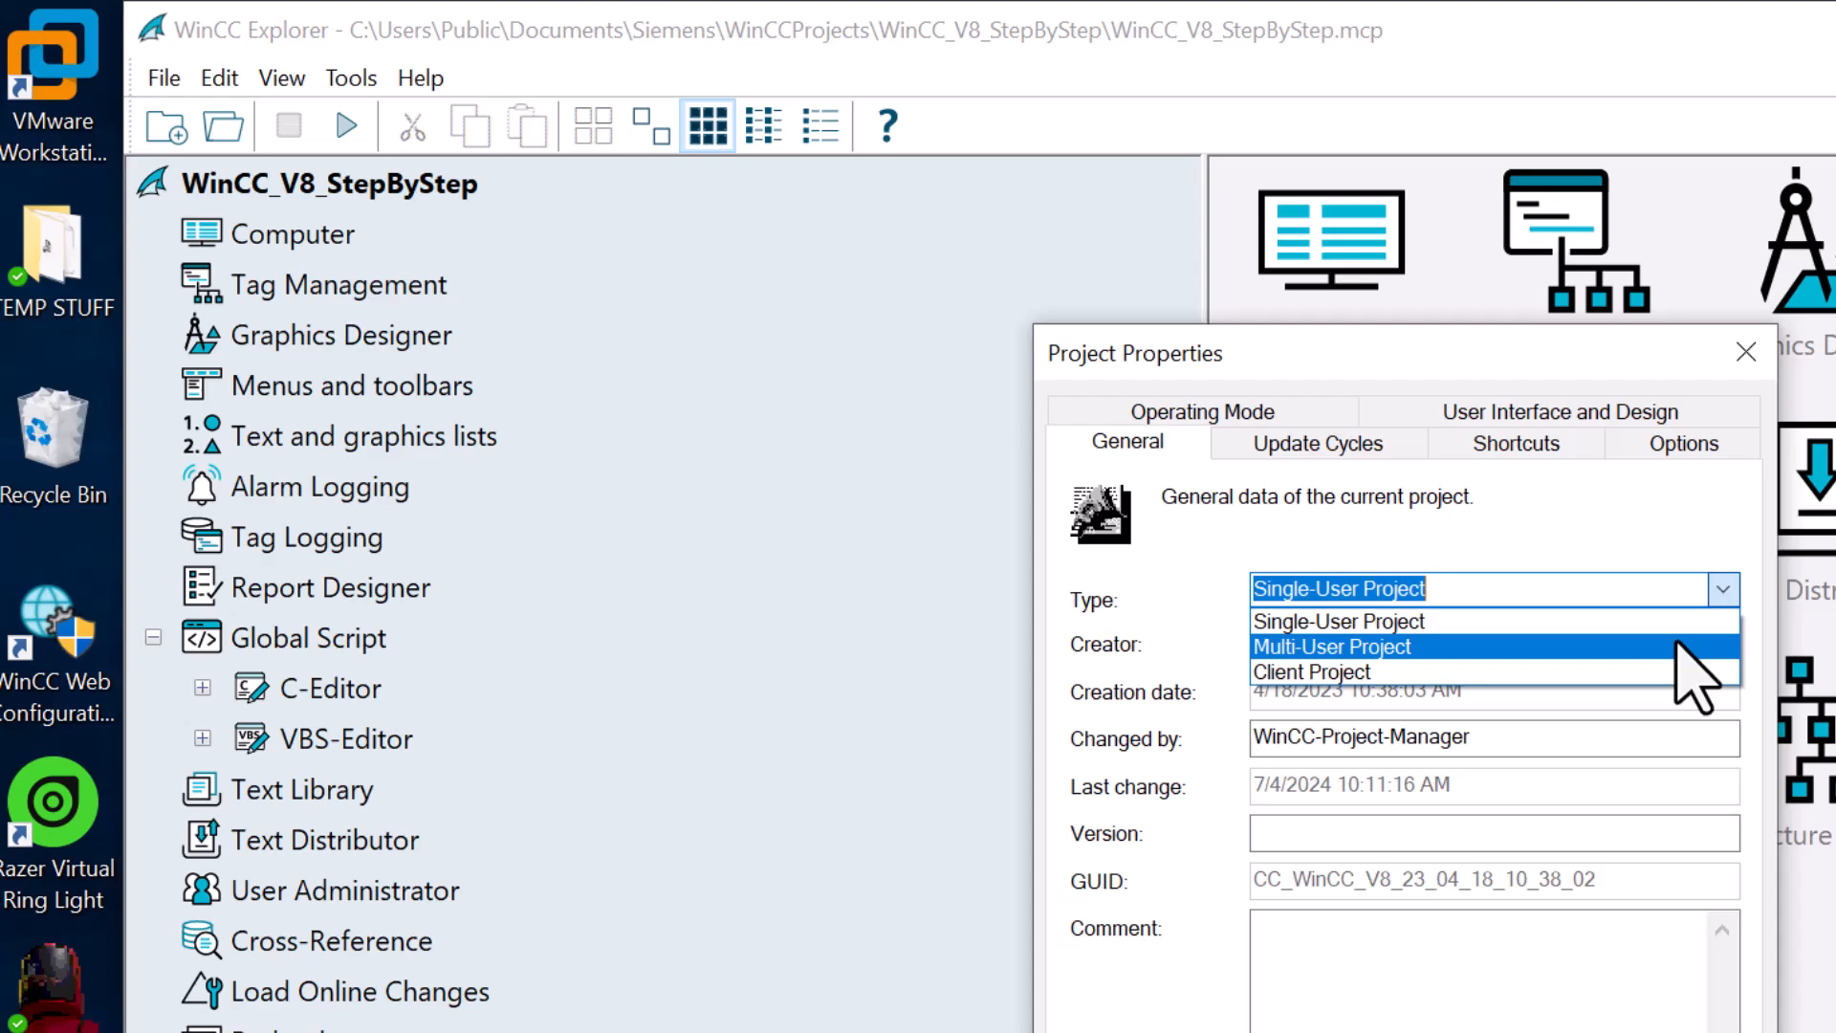
pyautogui.click(1678, 646)
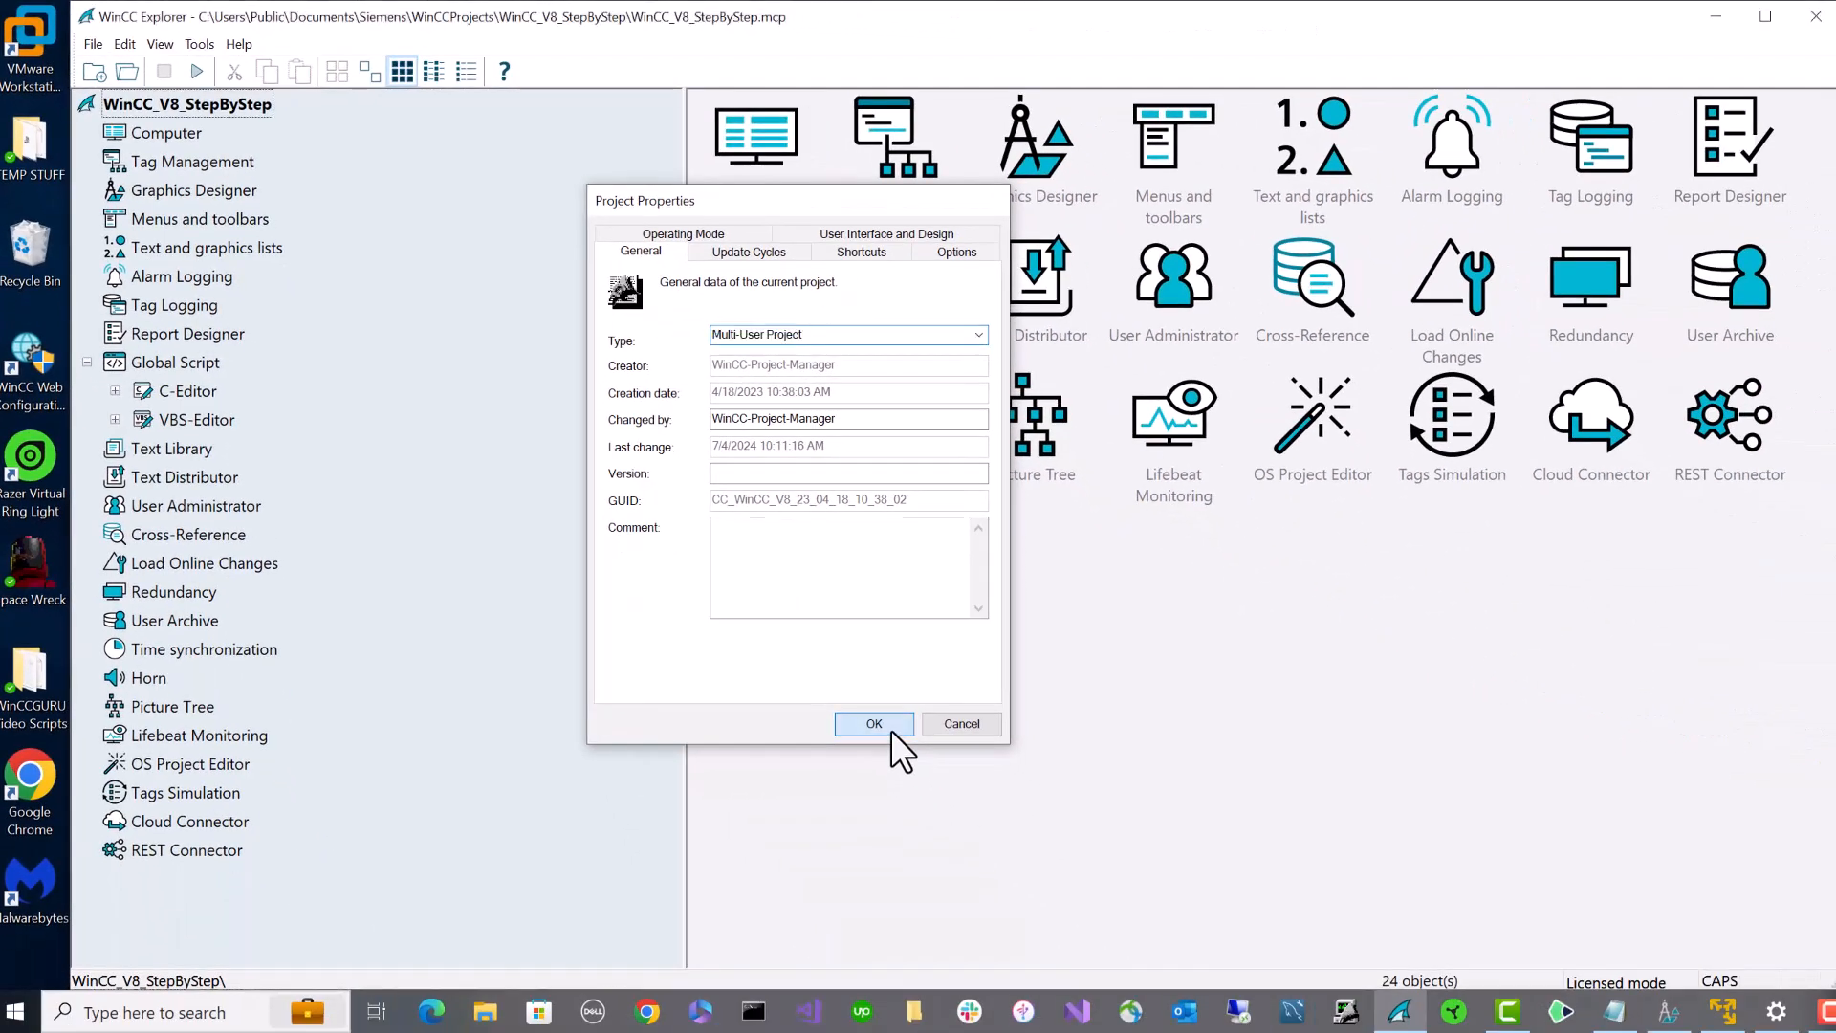
pyautogui.click(892, 730)
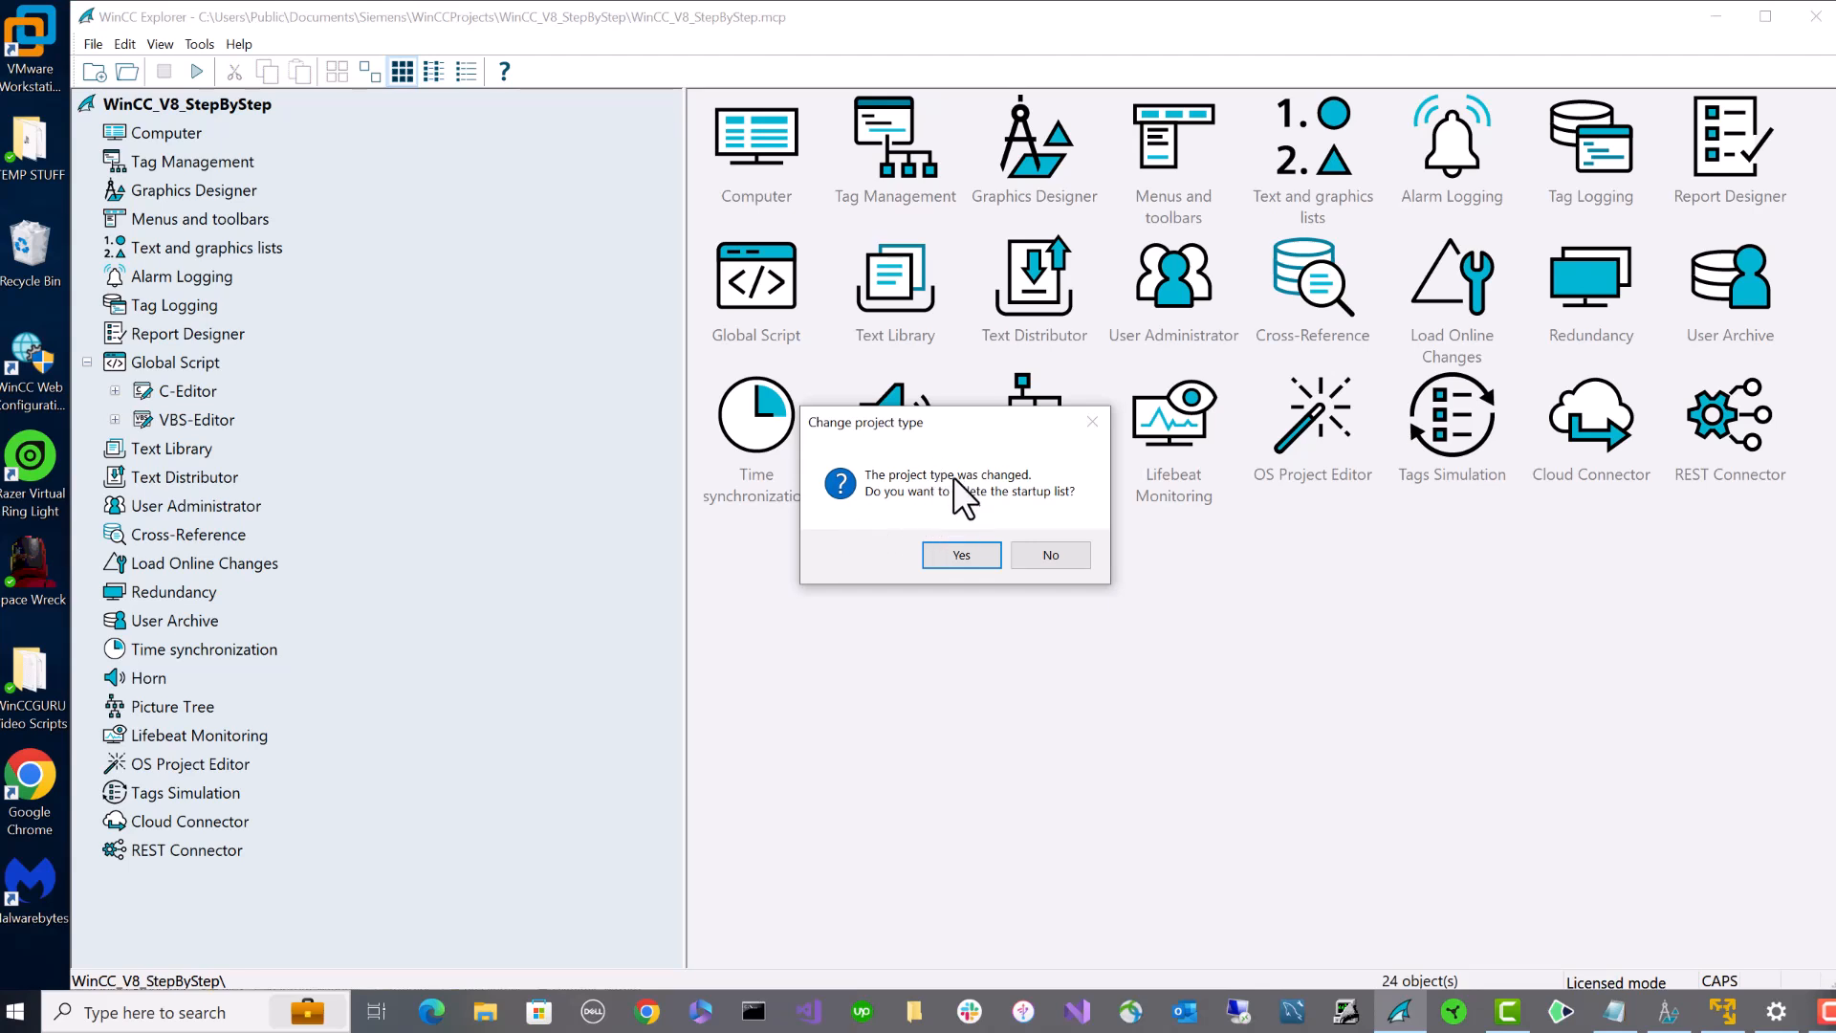
pyautogui.click(941, 560)
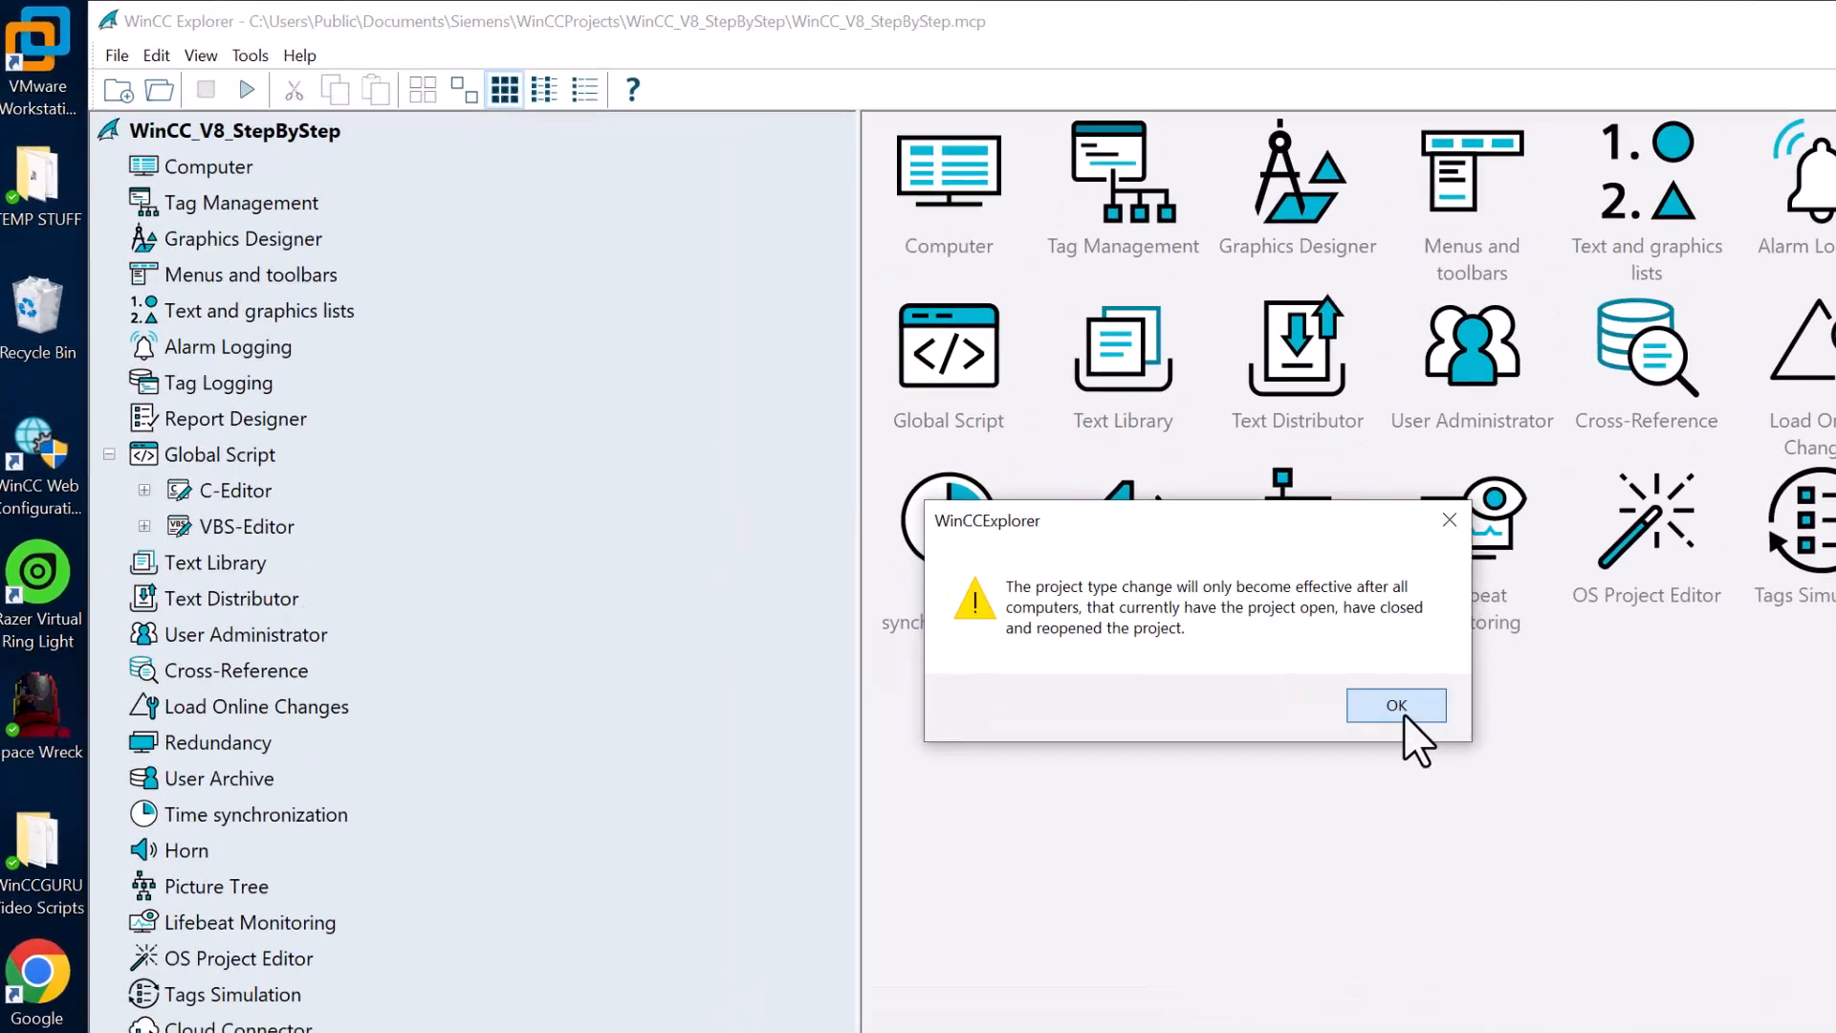
# - Close WinCC_V8_StepByStep and reopen it from the recent files list
pyautogui.click(1119, 568)
pyautogui.click(164, 77)
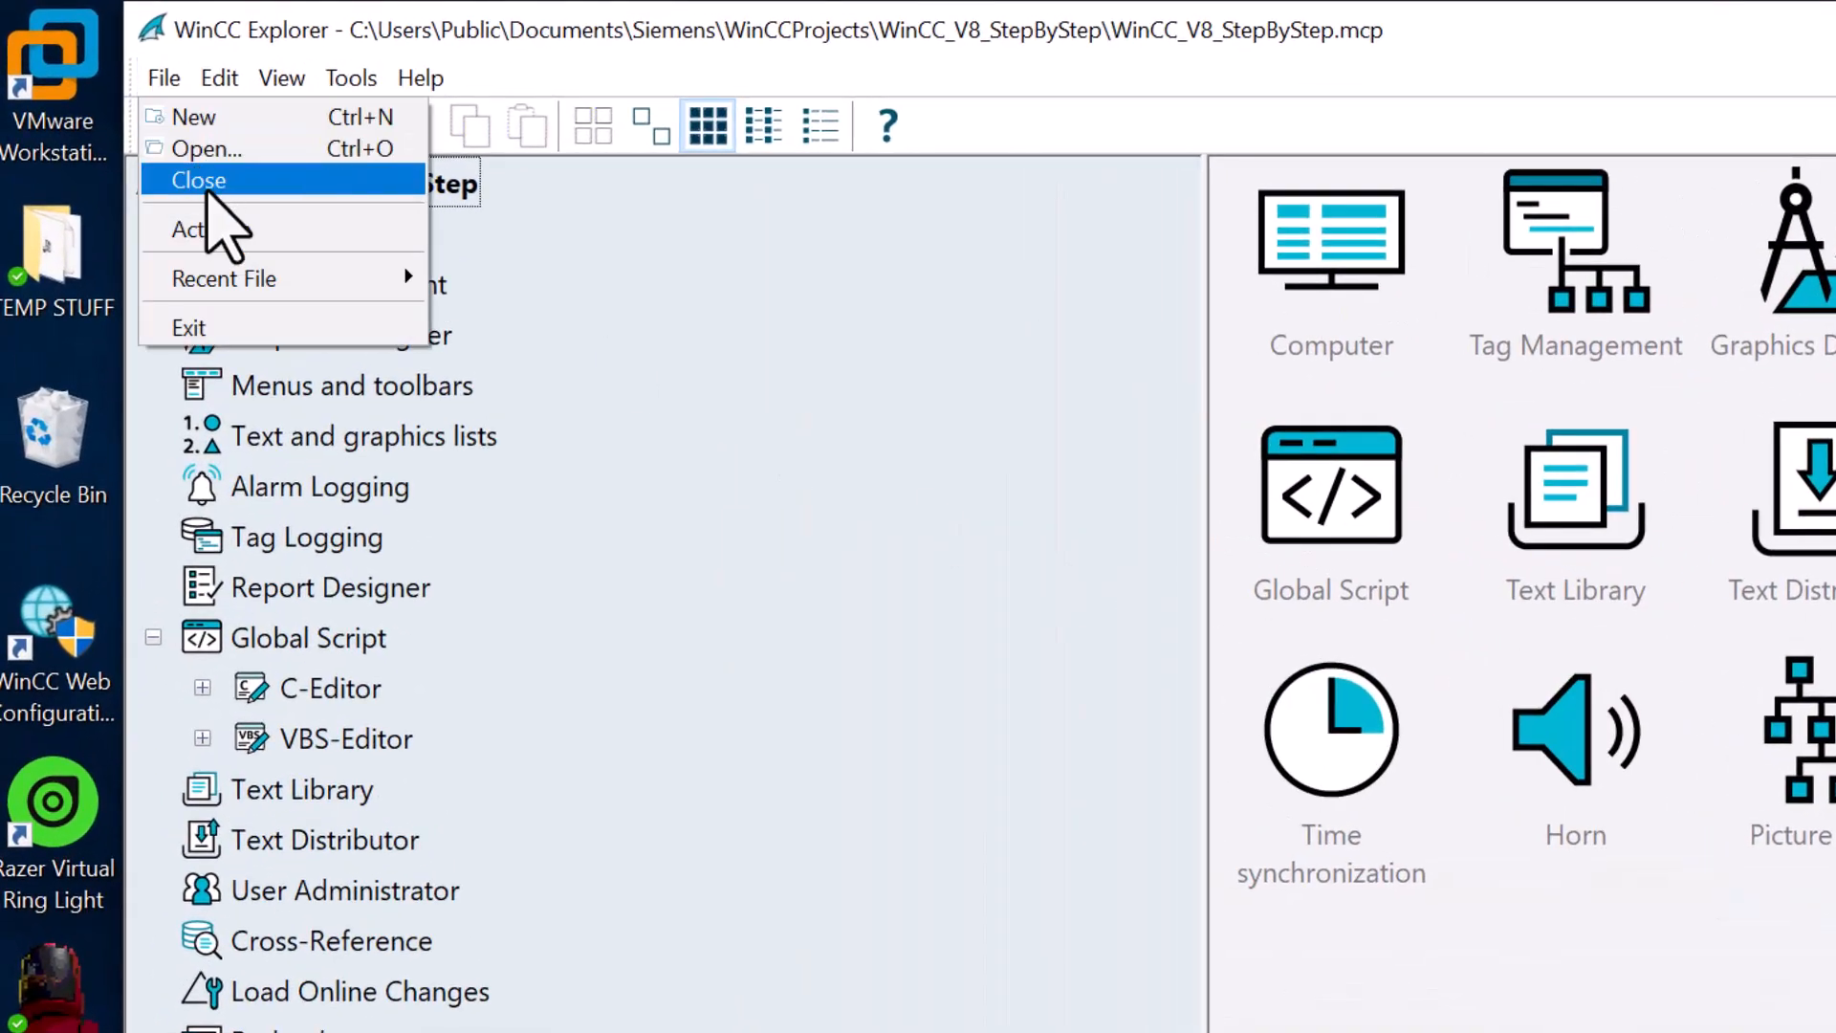
pyautogui.click(203, 178)
pyautogui.click(168, 78)
pyautogui.moveTo(250, 196)
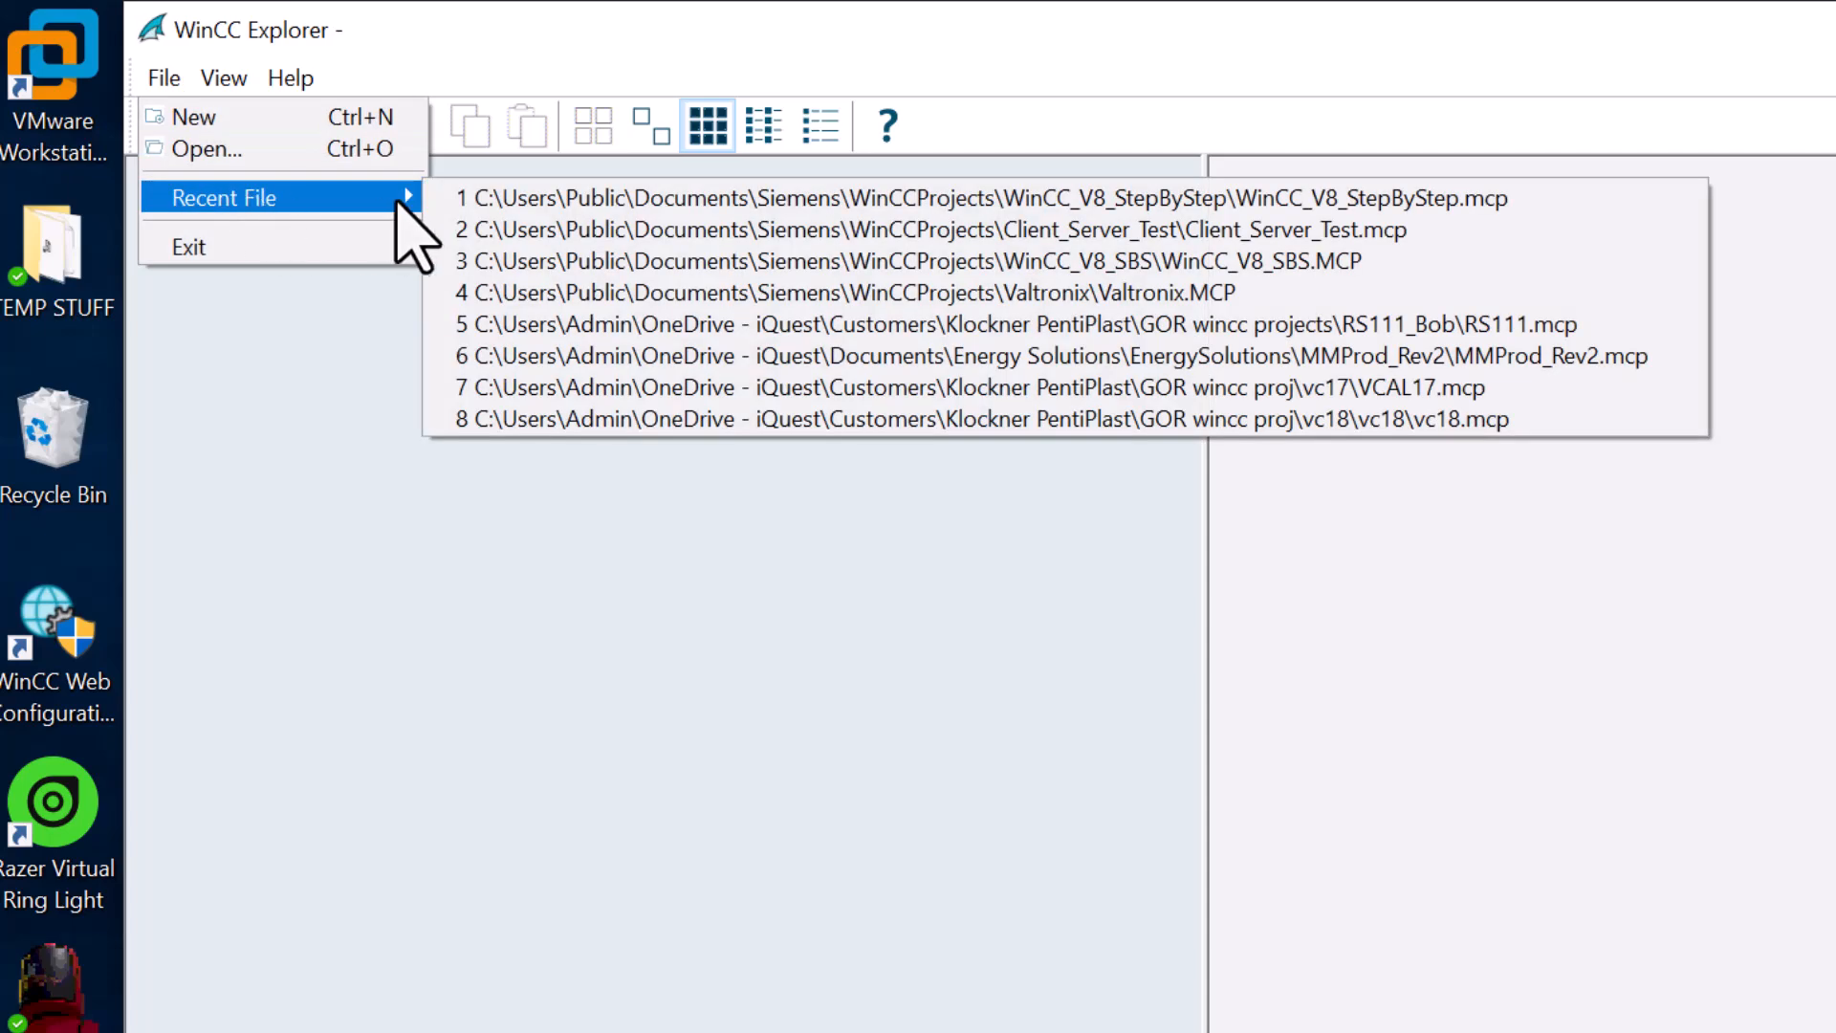
pyautogui.click(483, 199)
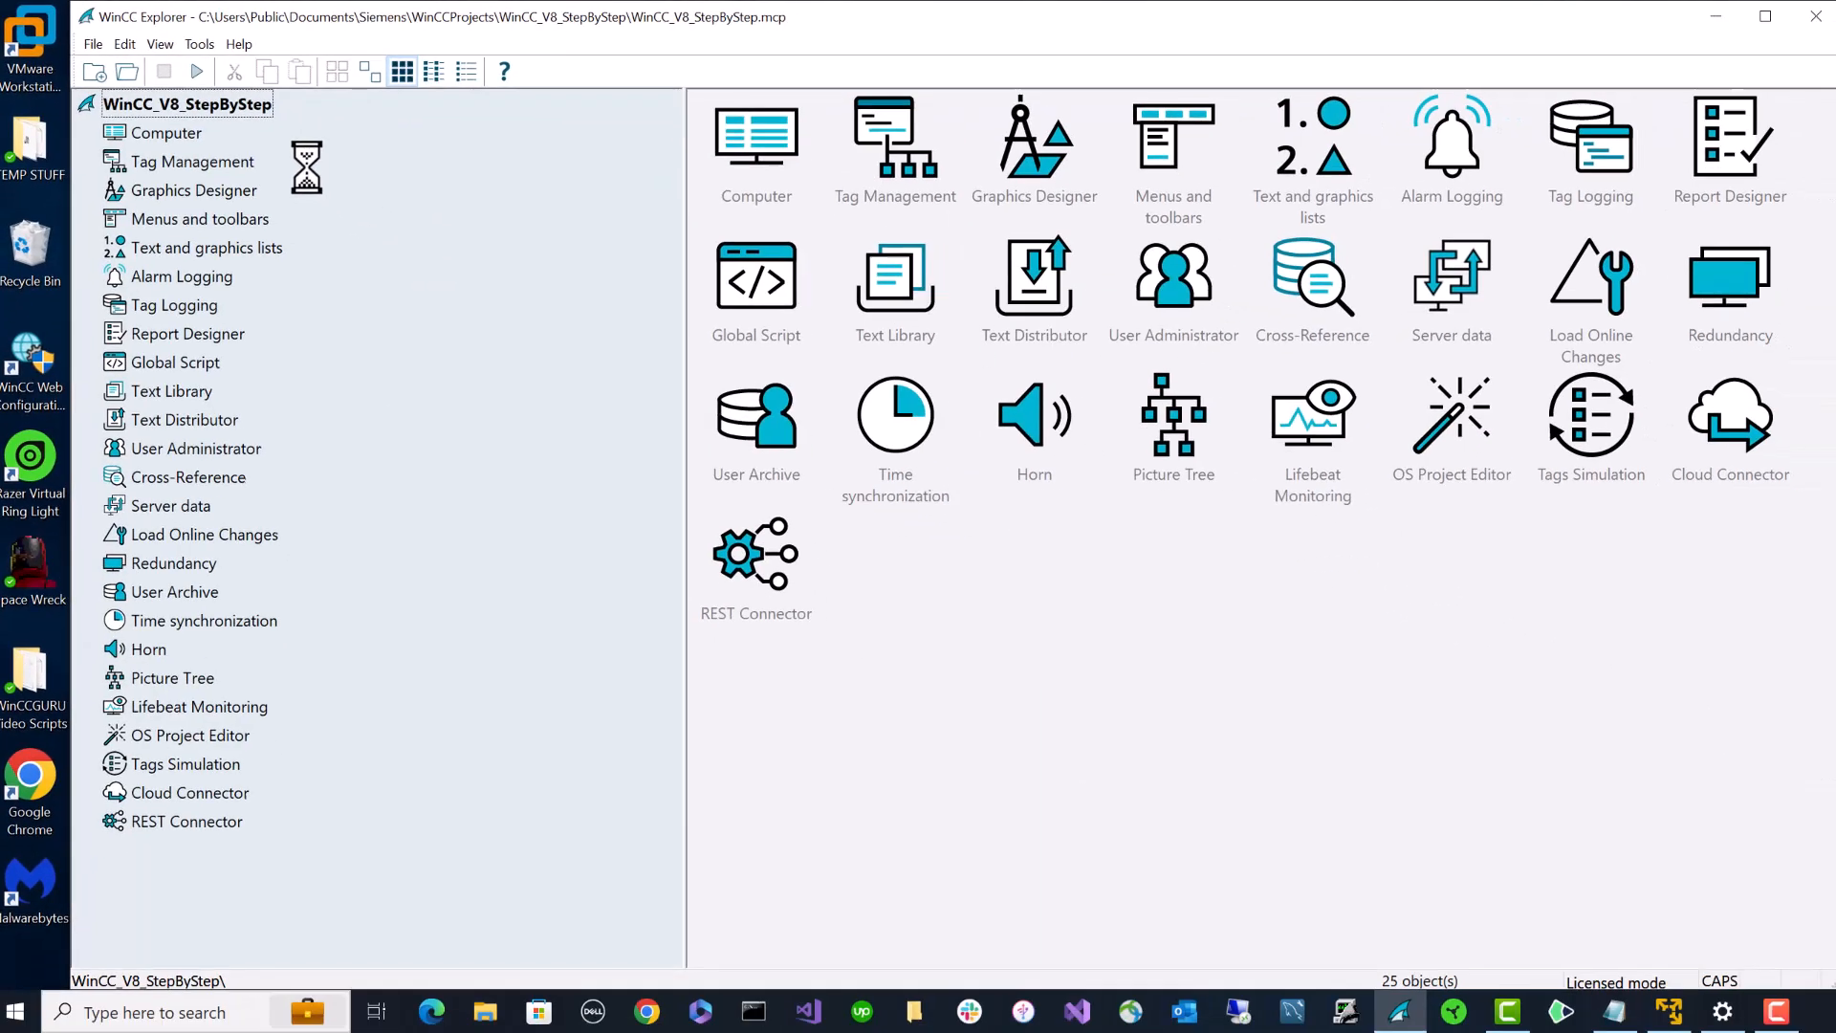
# - Open the project's Computer list, which now shows BOBSDEV, for editing
pyautogui.click(168, 134)
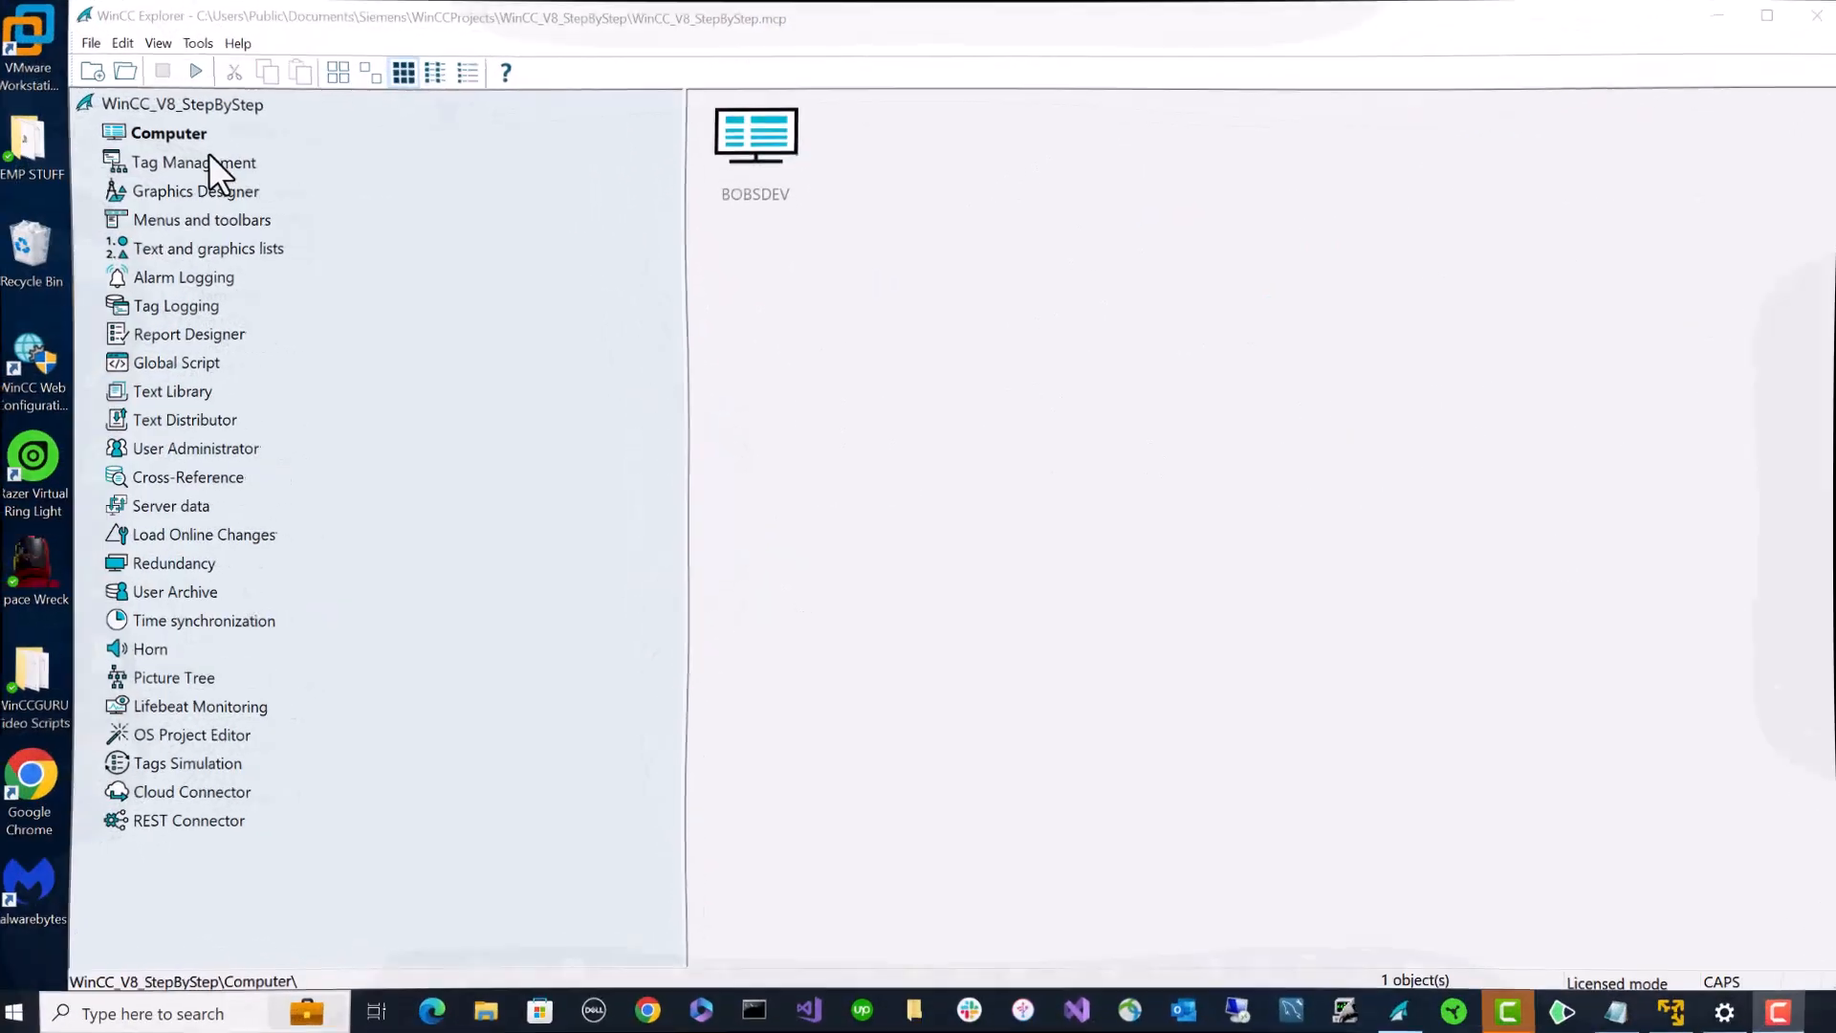
pyautogui.click(187, 134)
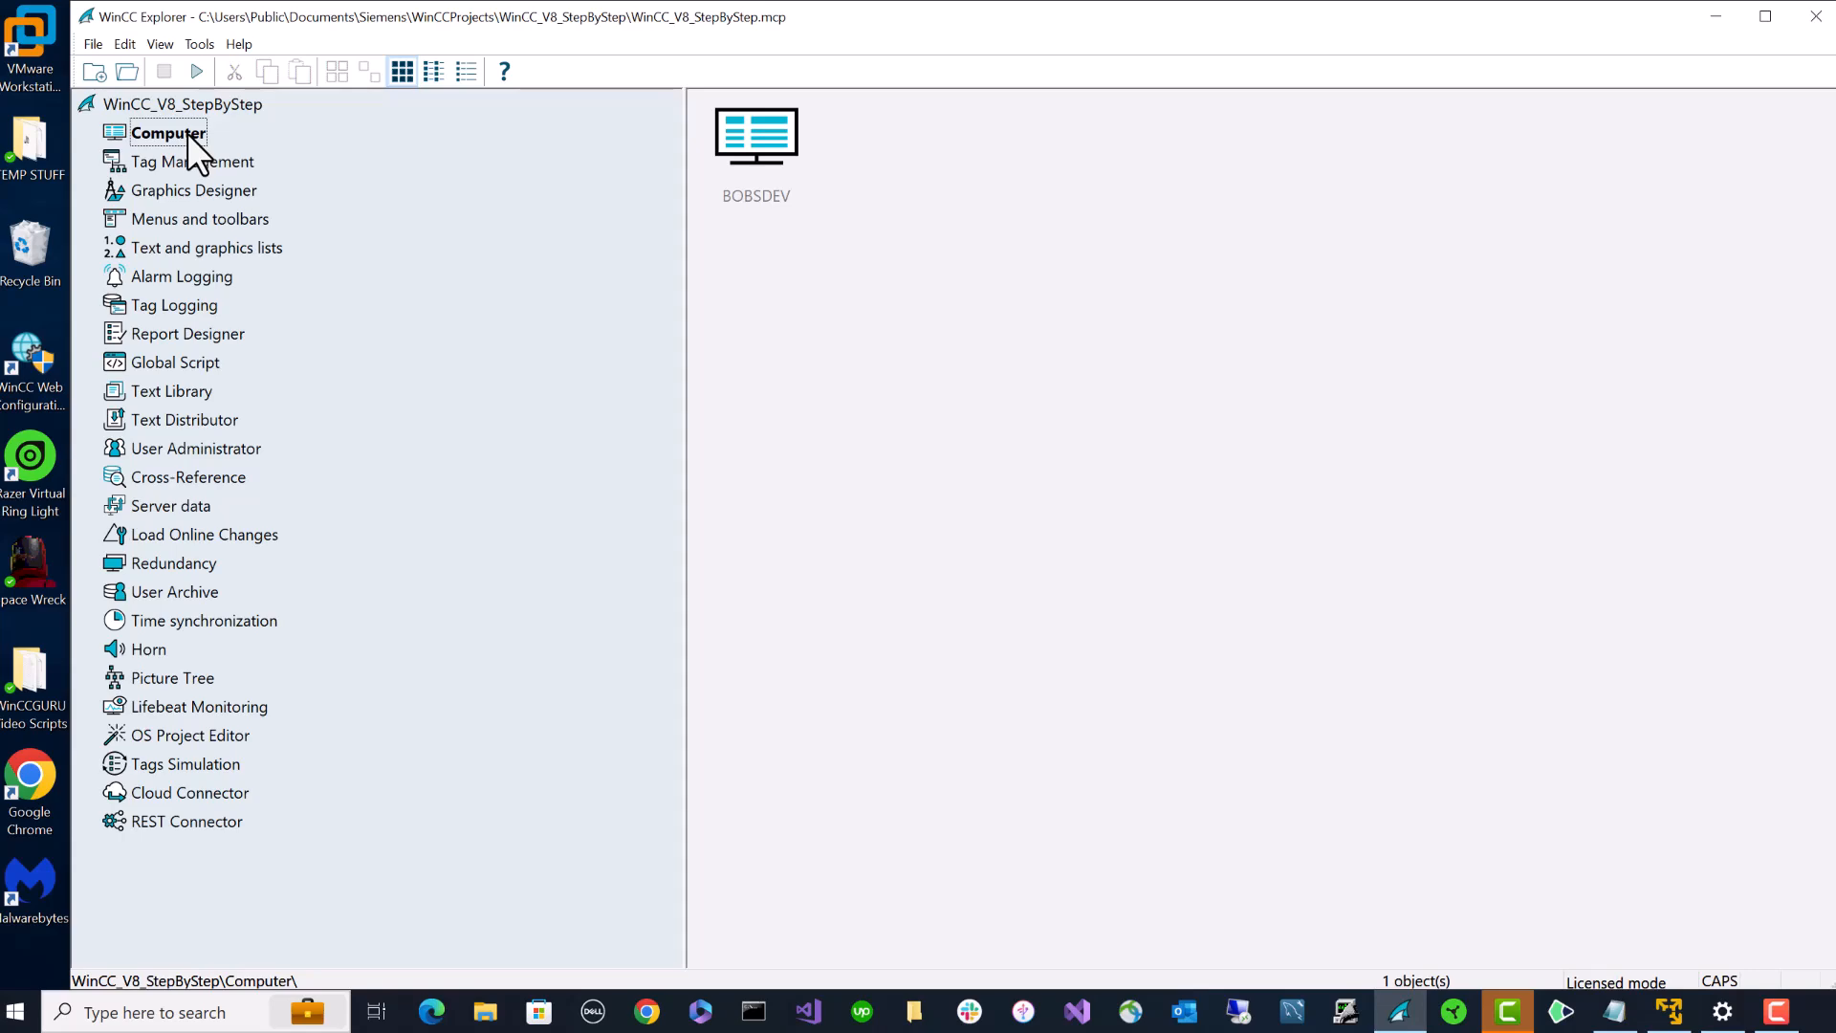
pyautogui.rightClick(186, 133)
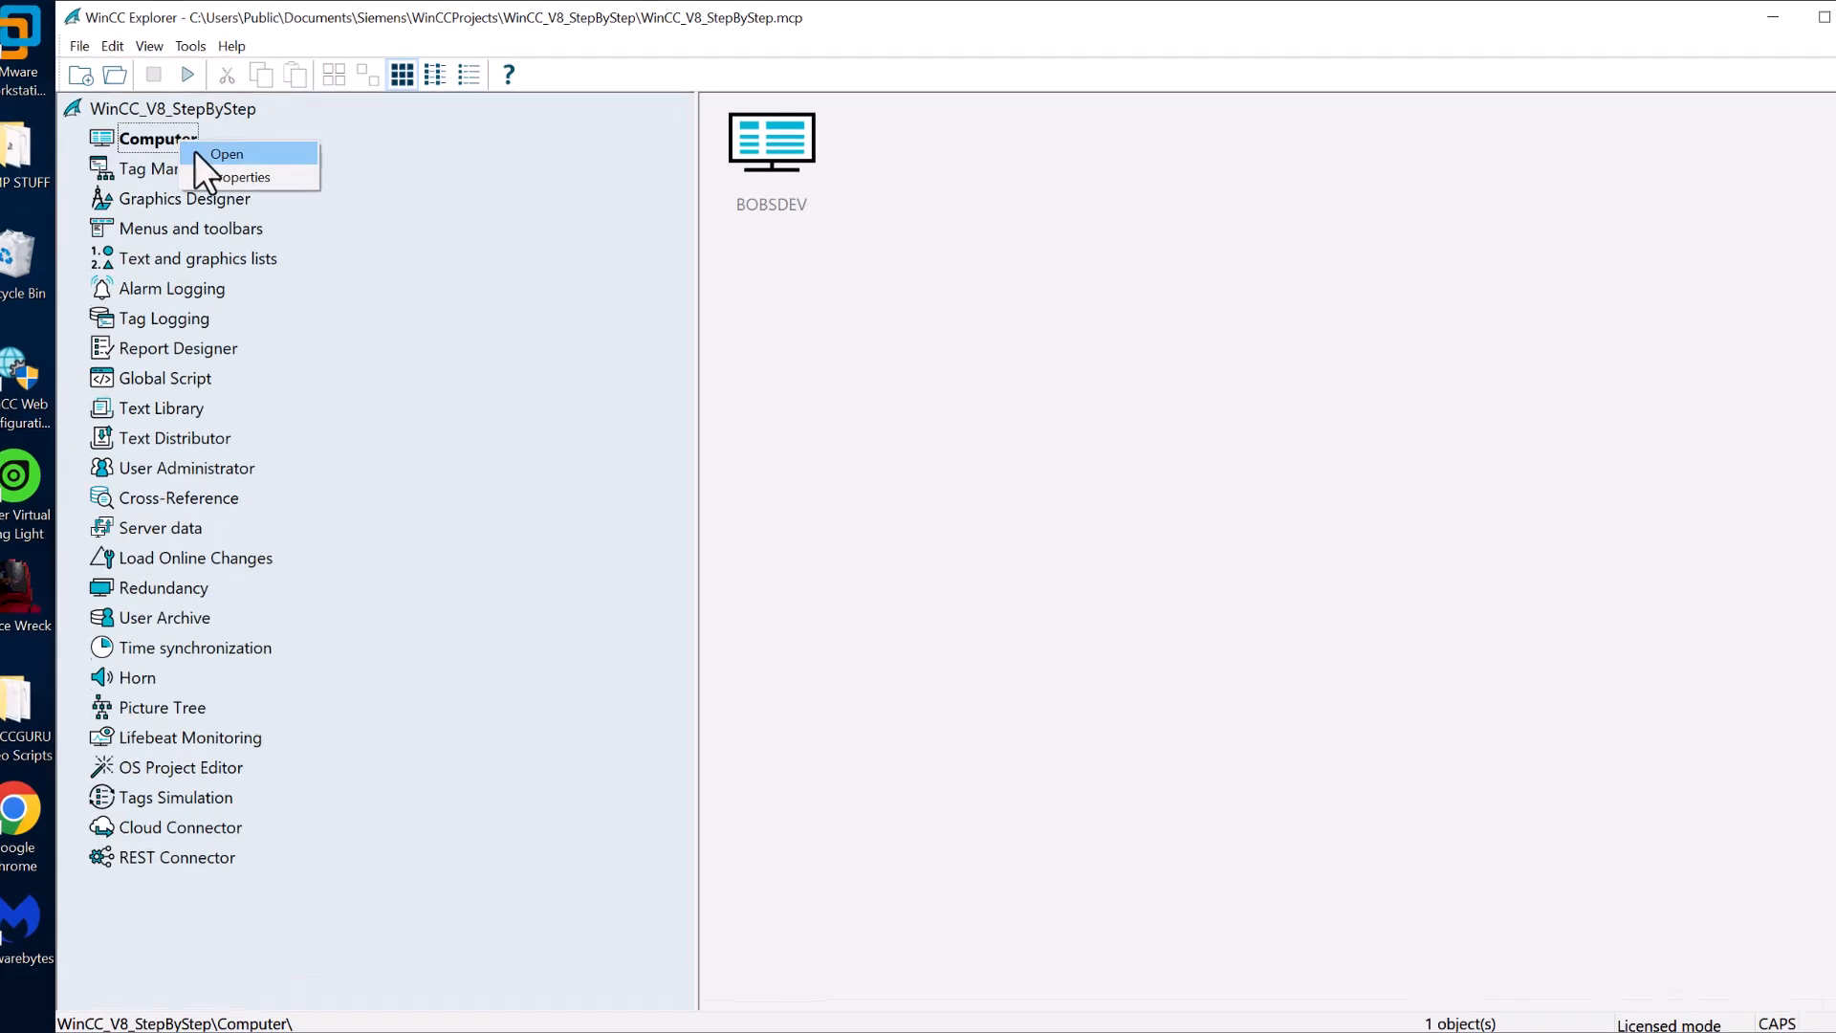
pyautogui.click(199, 150)
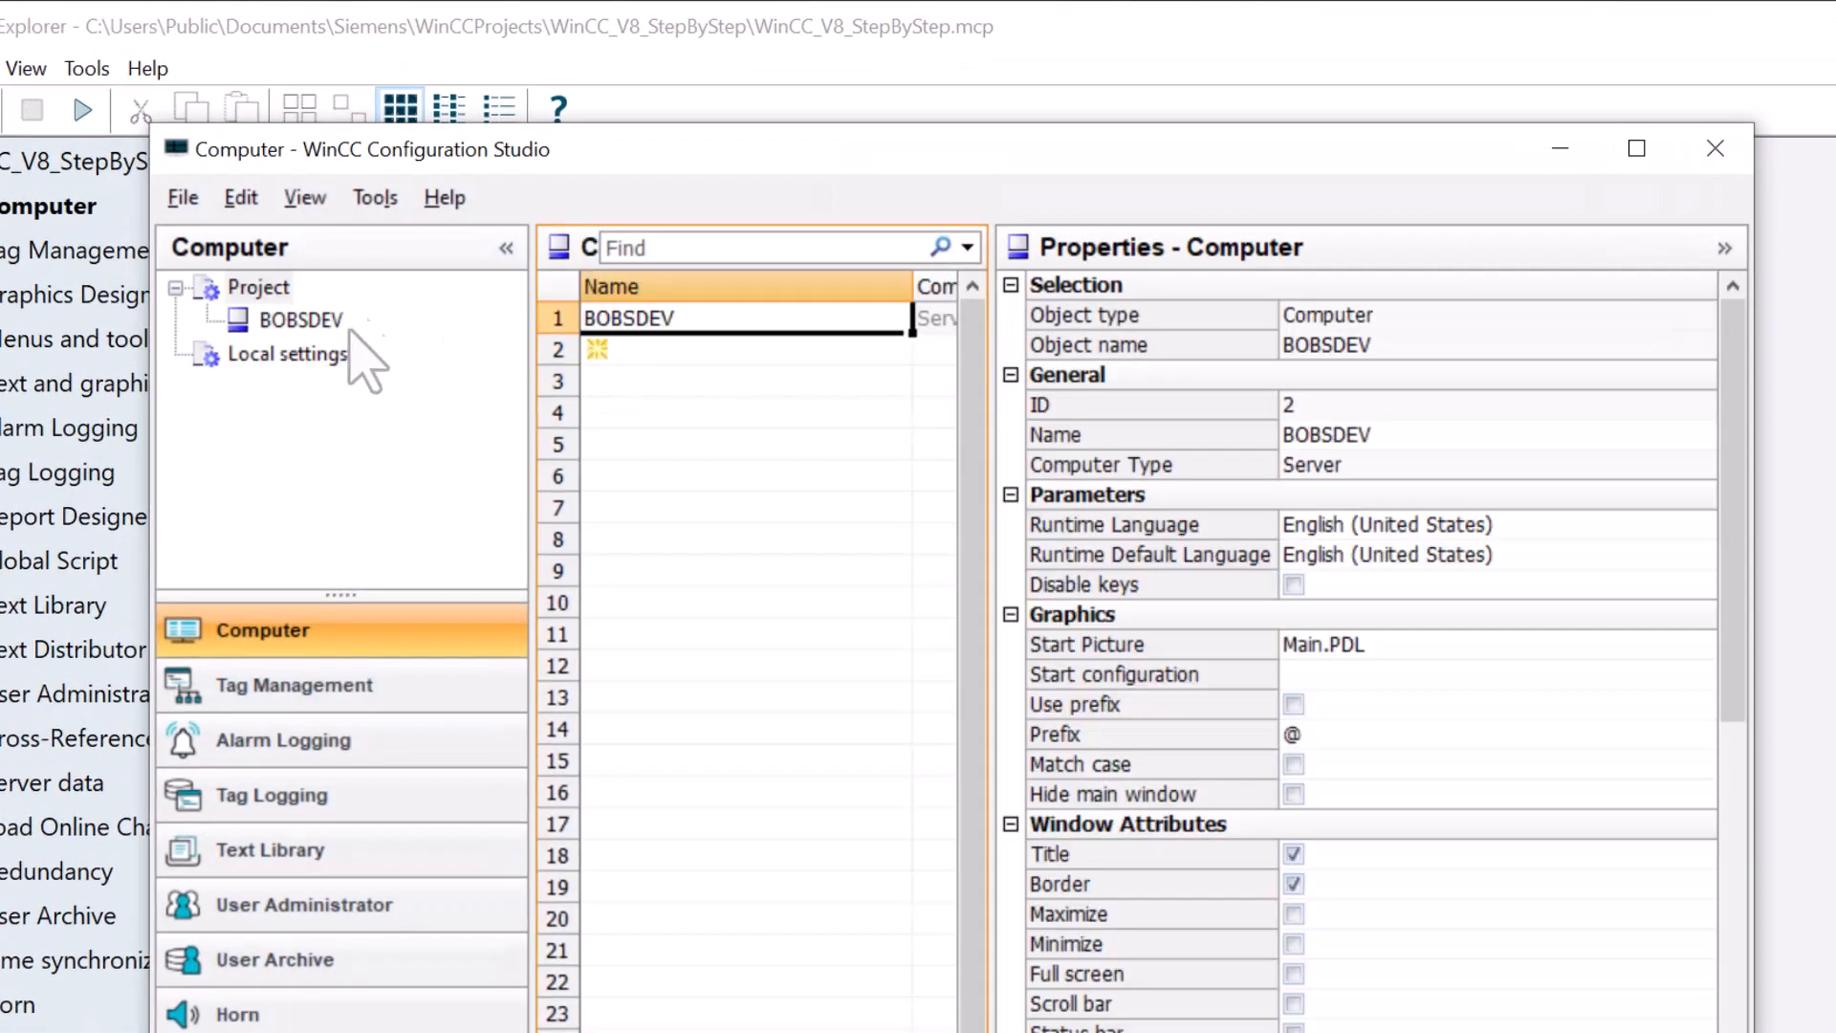
# - Widen the Computer grid and enter IQCLIENT as the second computer's name
pyautogui.moveTo(988, 392); pyautogui.dragTo(1418, 418)
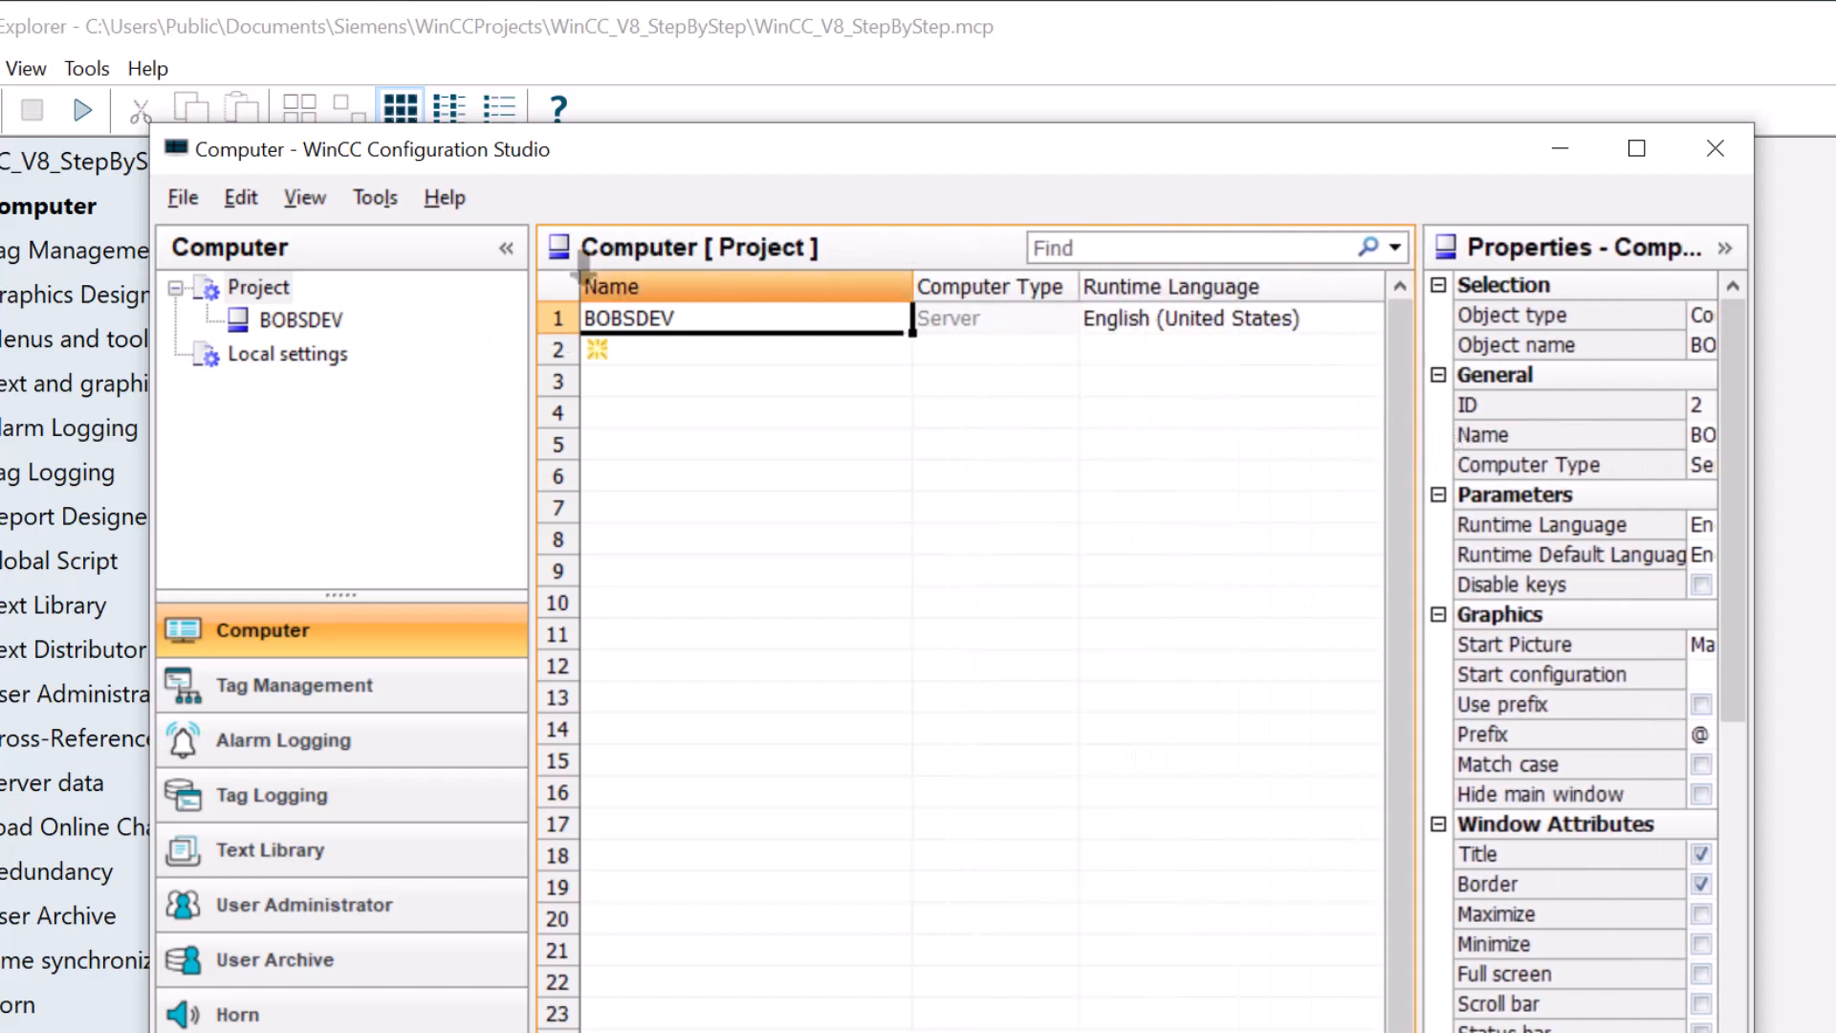
pyautogui.moveTo(1757, 387); pyautogui.dragTo(1835, 386)
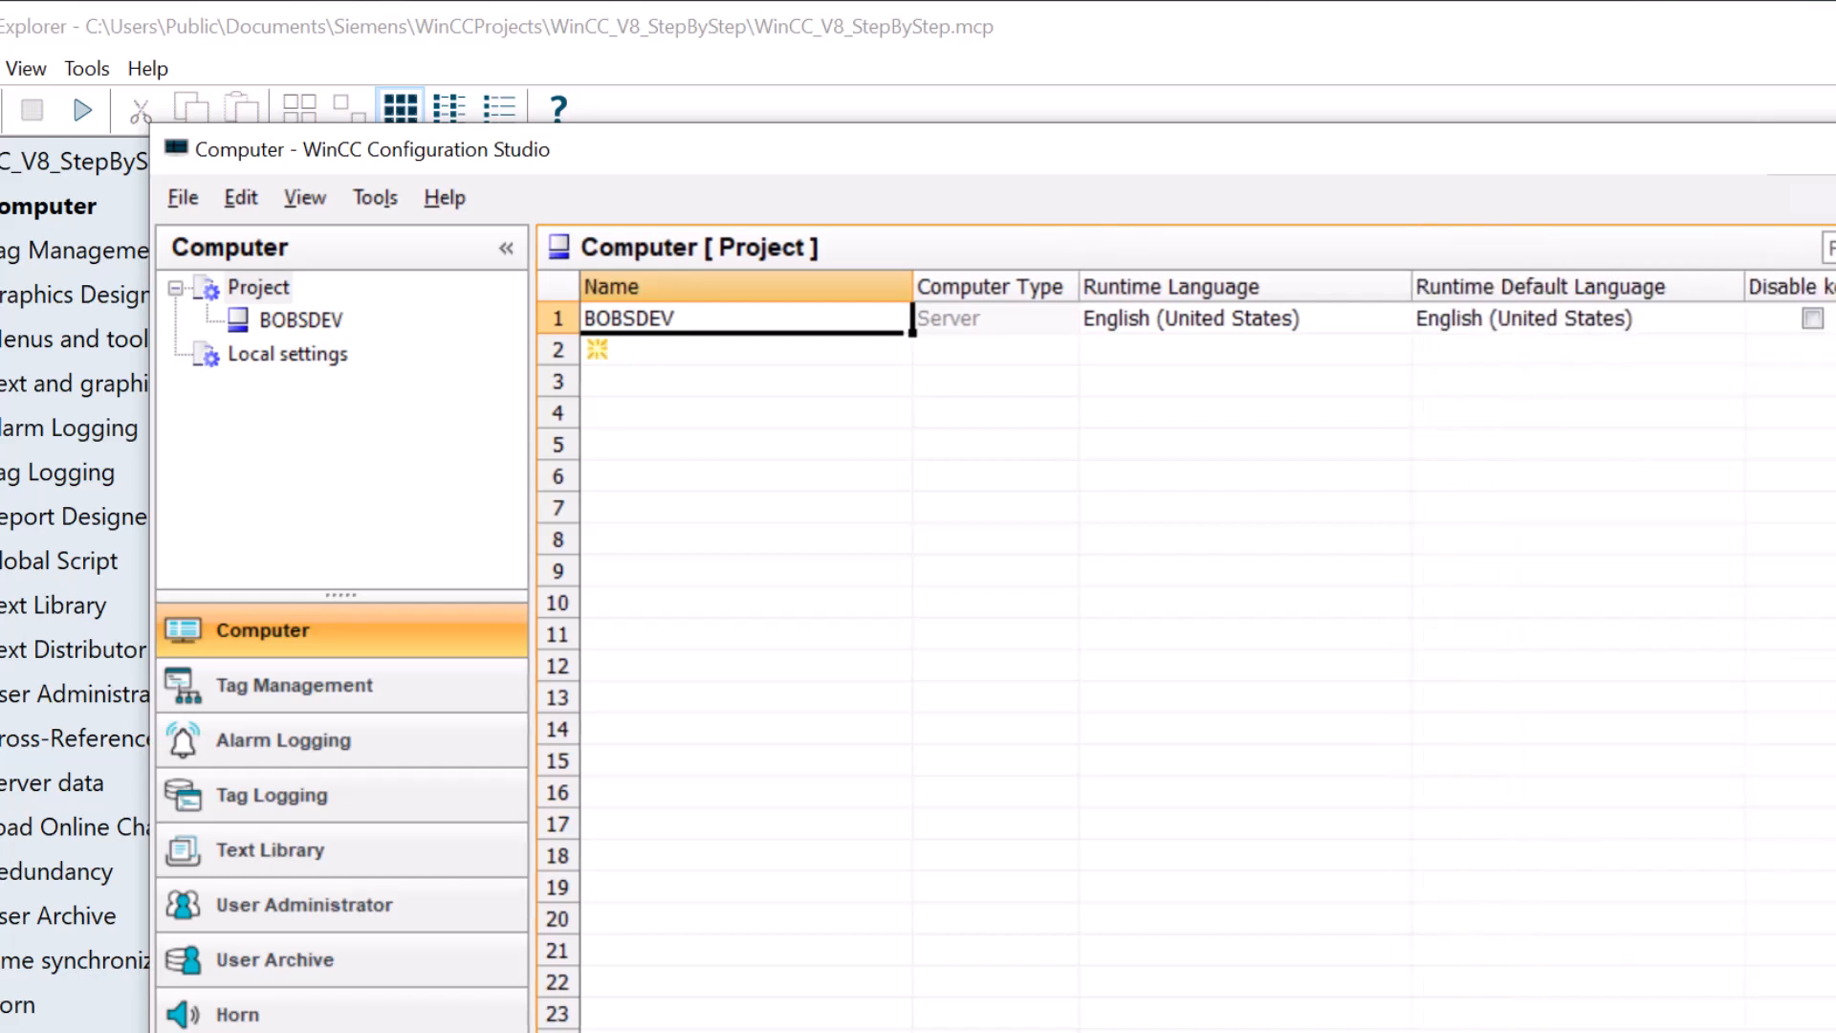
pyautogui.click(617, 352)
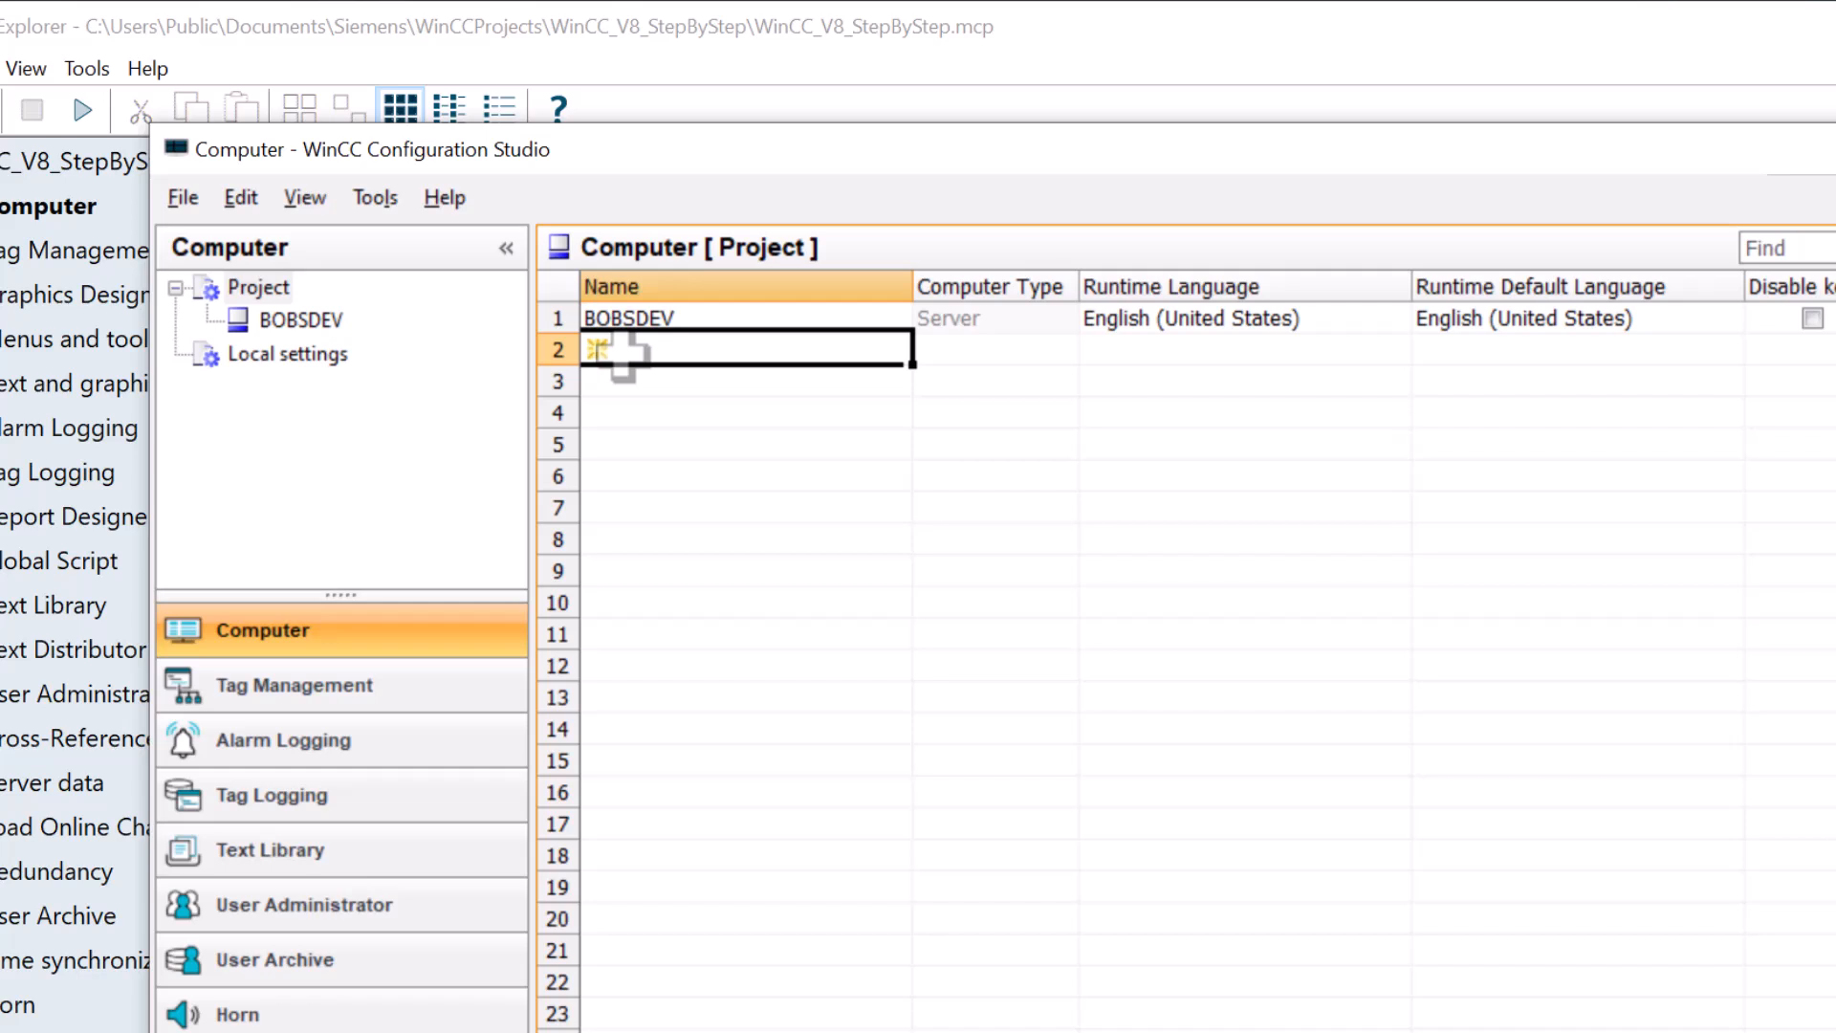
pyautogui.click(622, 354)
pyautogui.write('IQCLIENT')
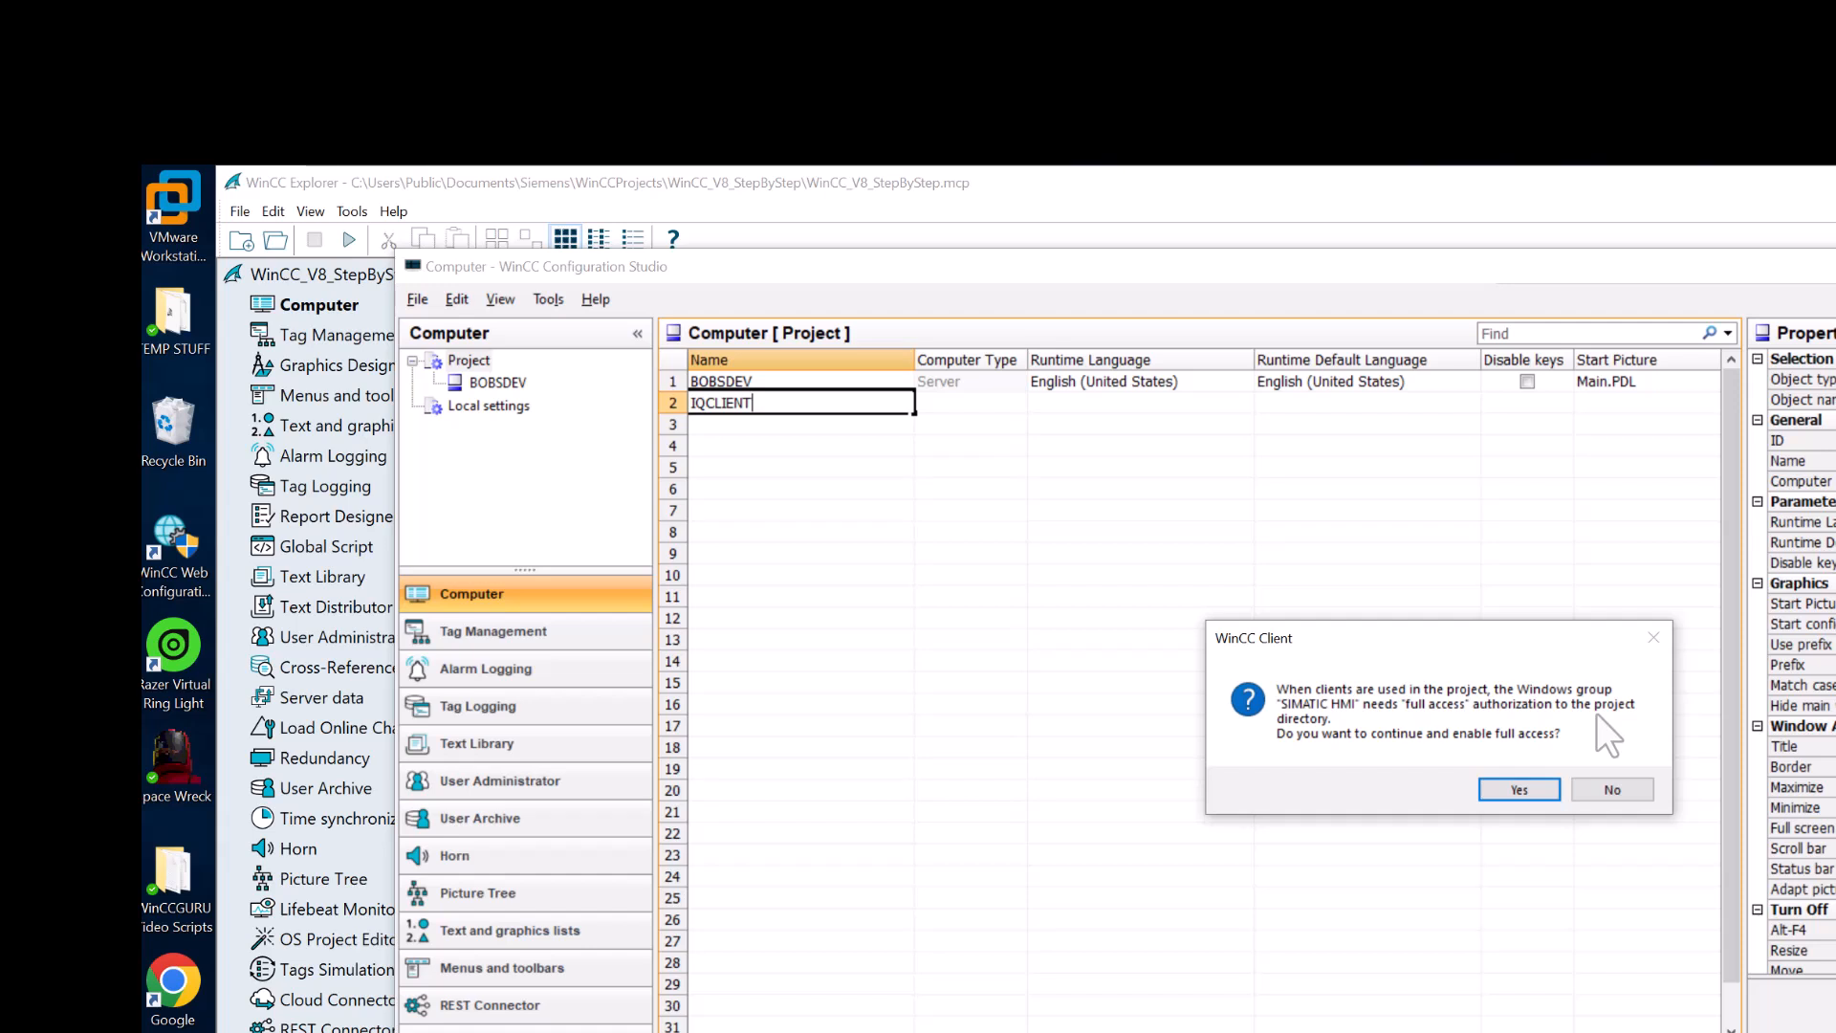
# - Grant clients full access, make IQCLIENT a WinCC Client, and set its start picture to Client_Main.PDL
pyautogui.click(1511, 789)
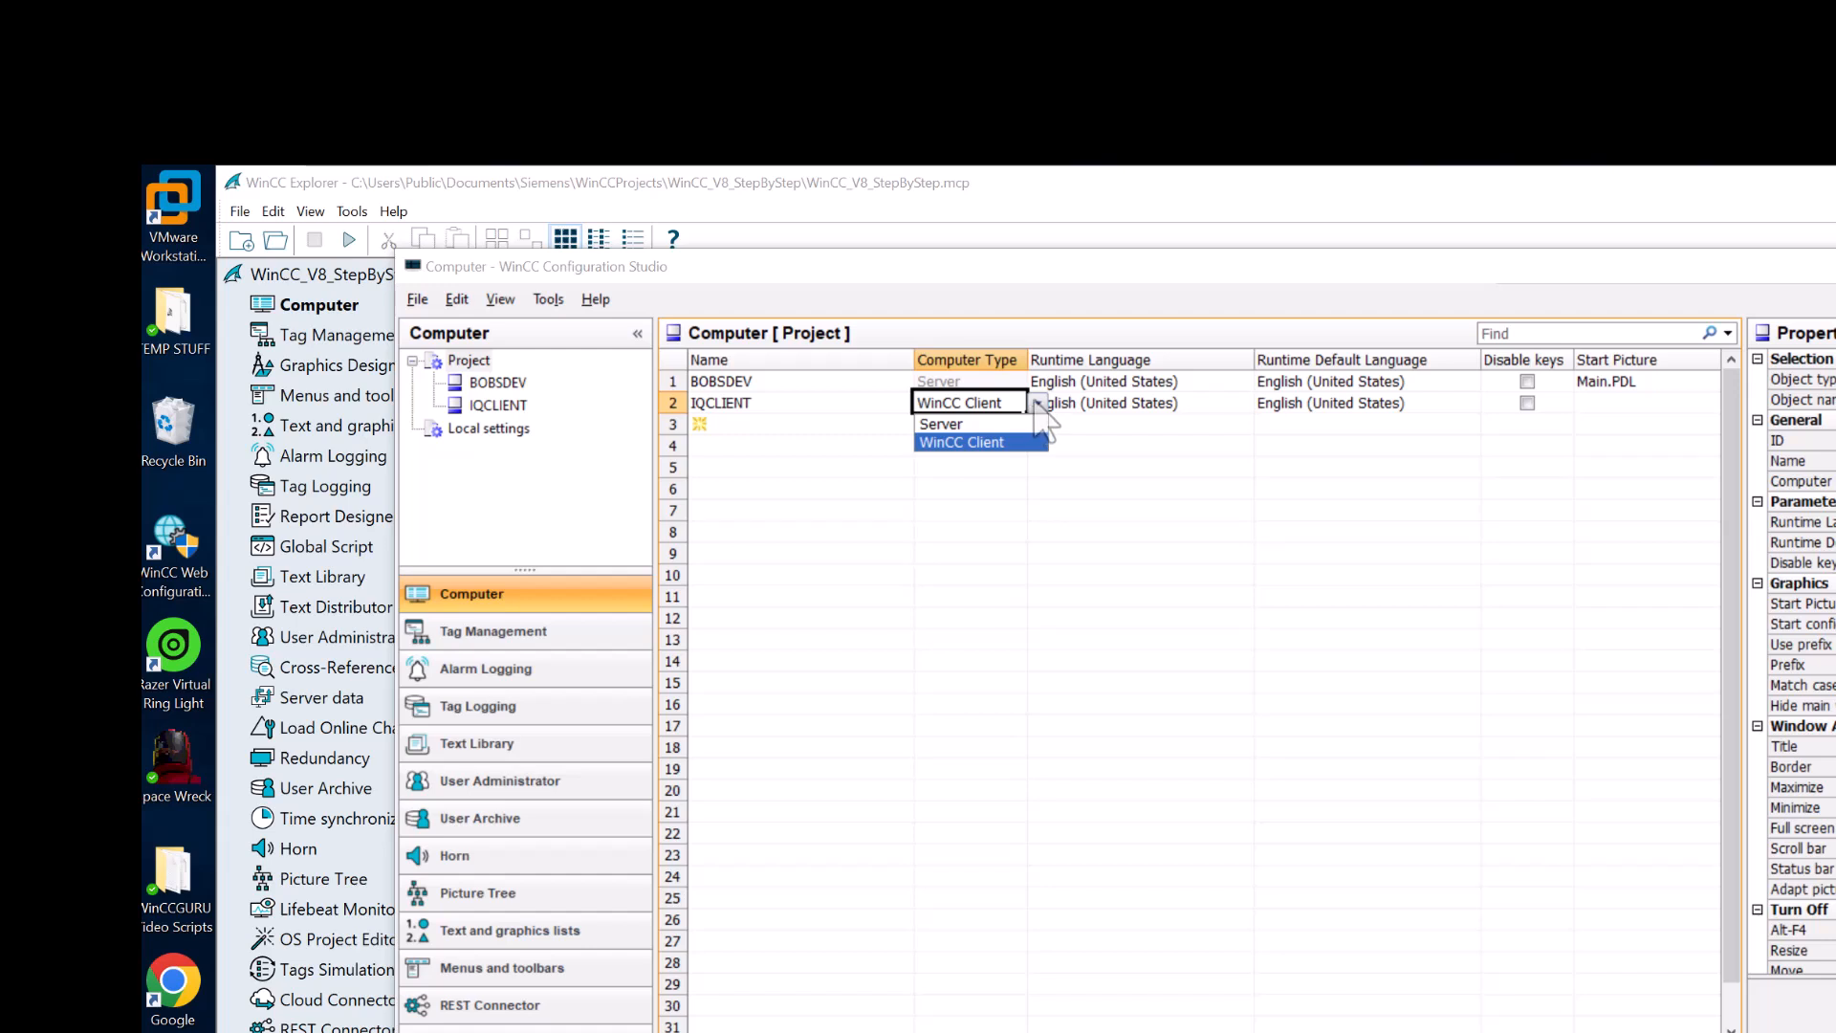
pyautogui.click(1226, 444)
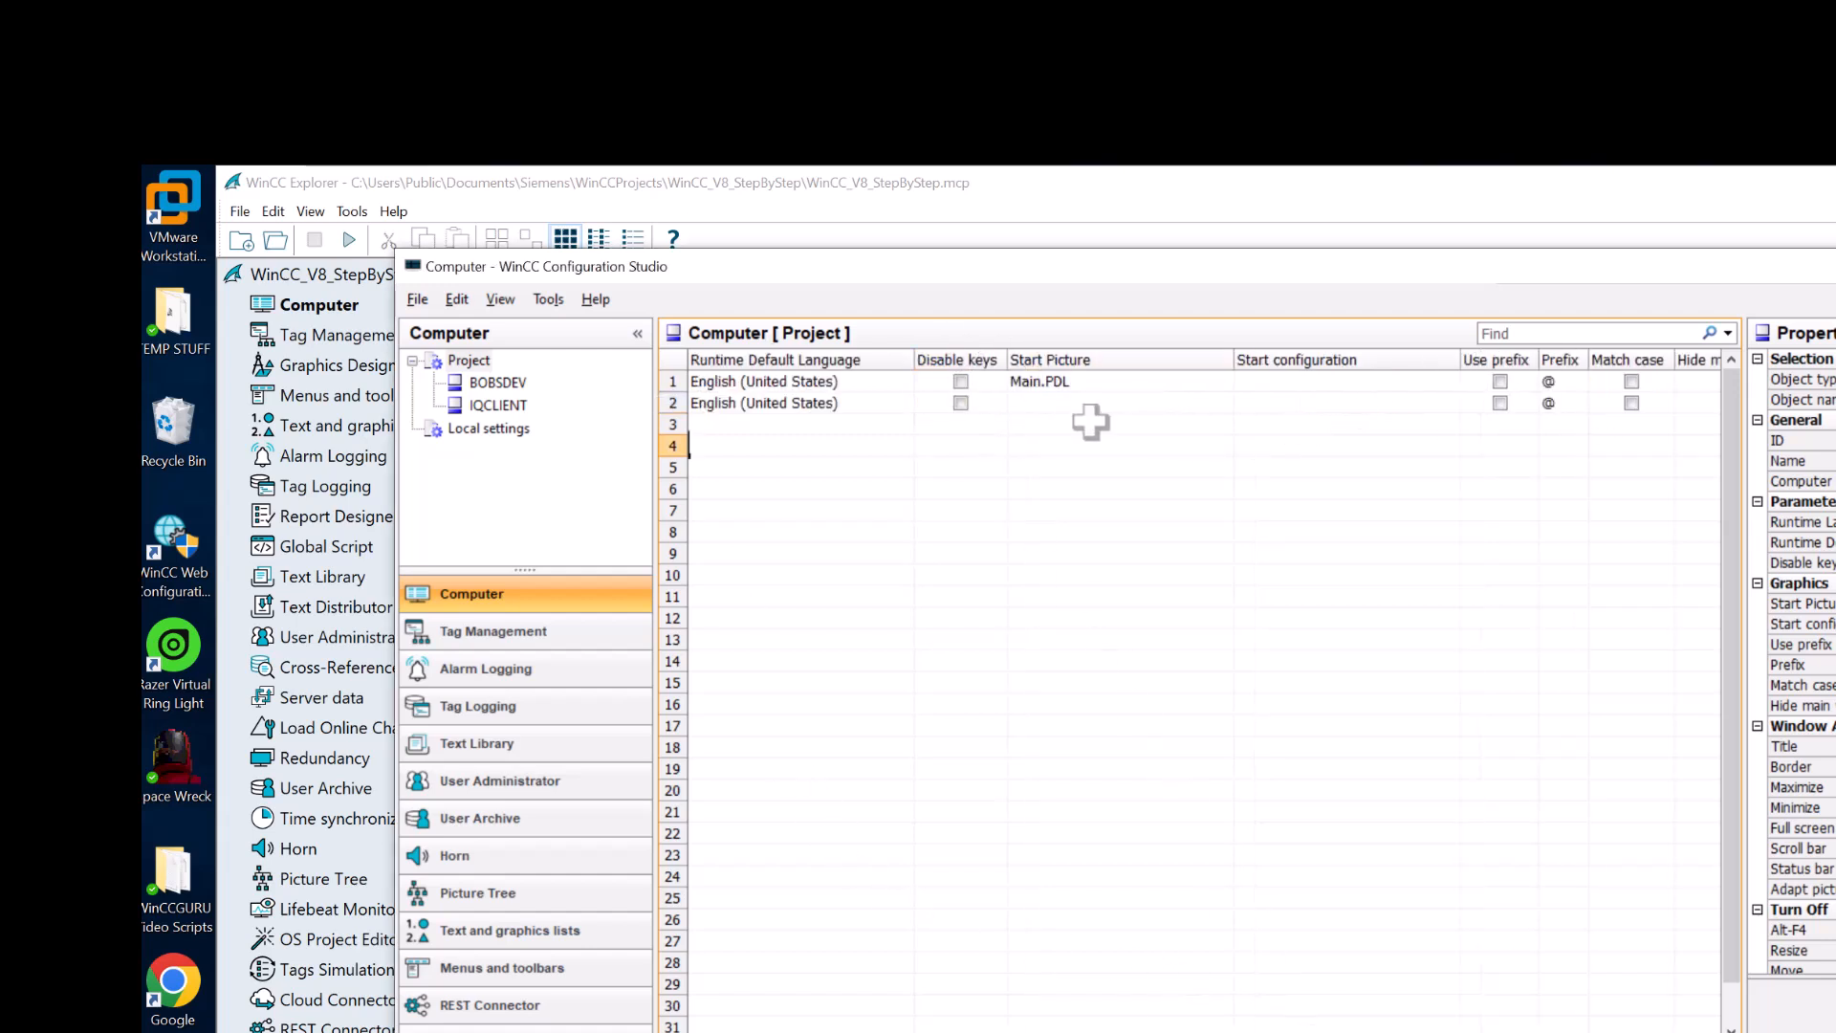
pyautogui.click(1064, 402)
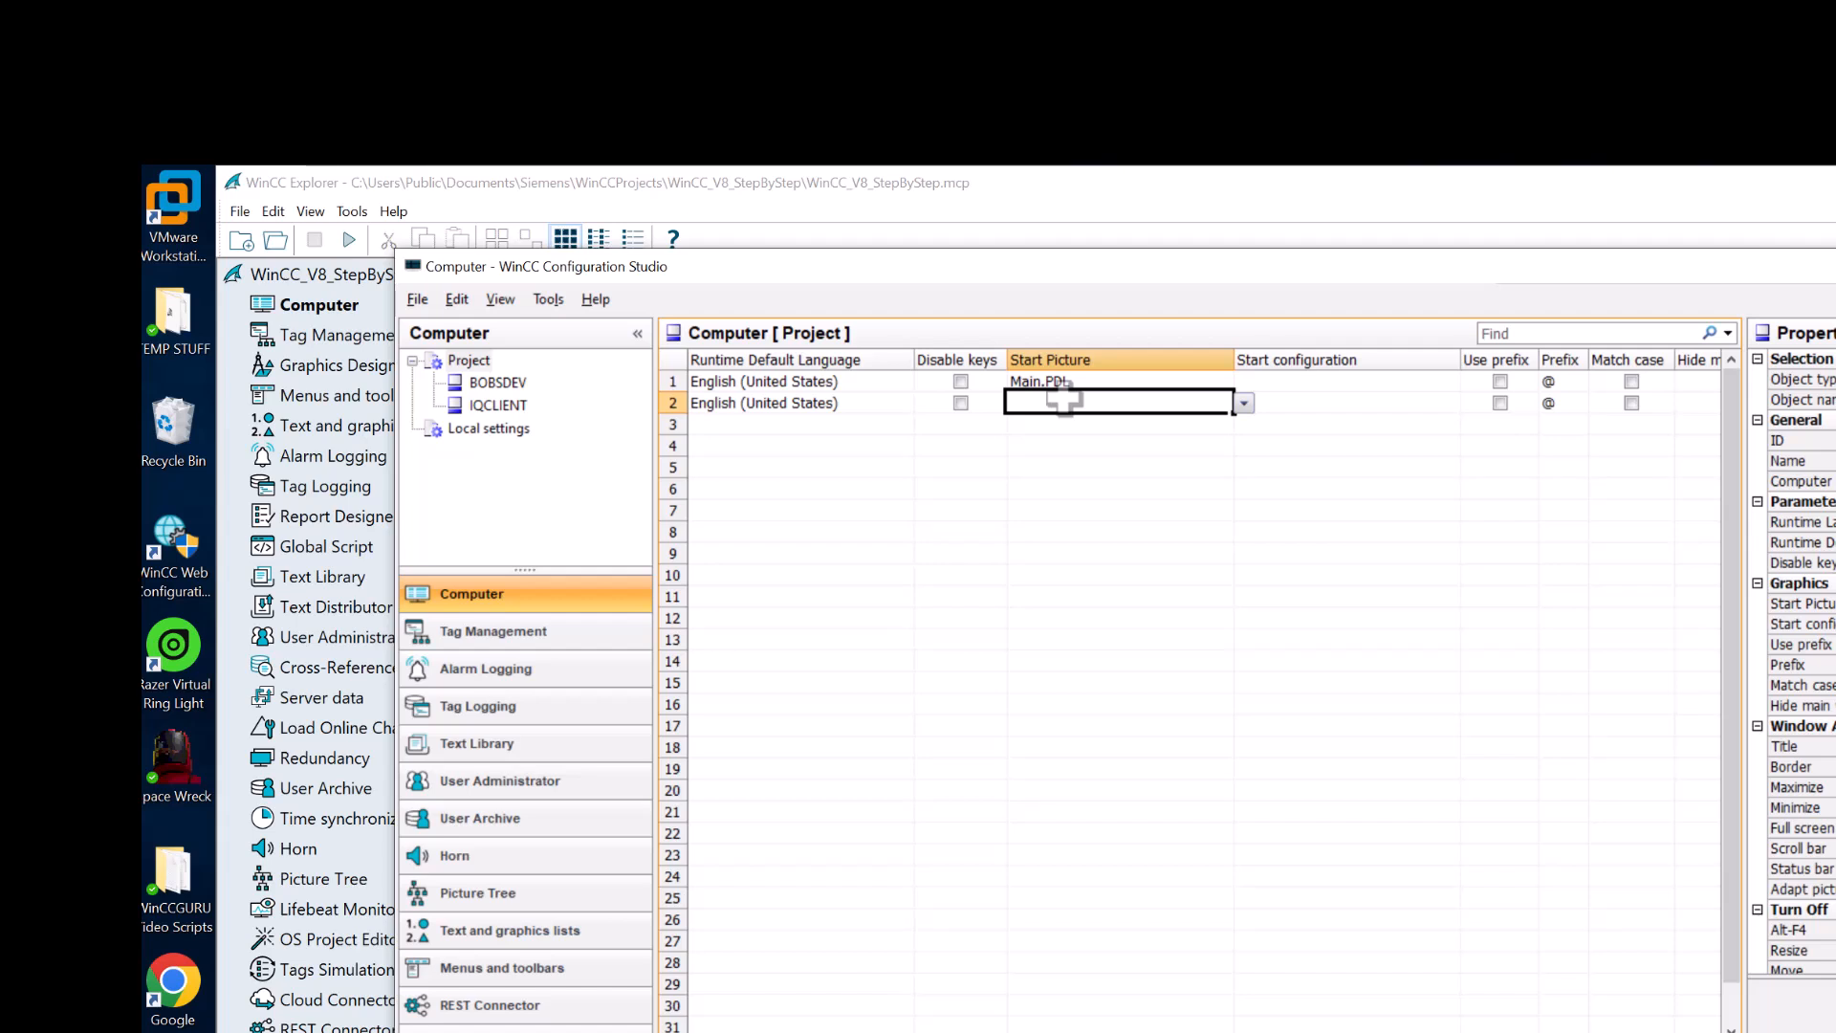
pyautogui.click(1245, 404)
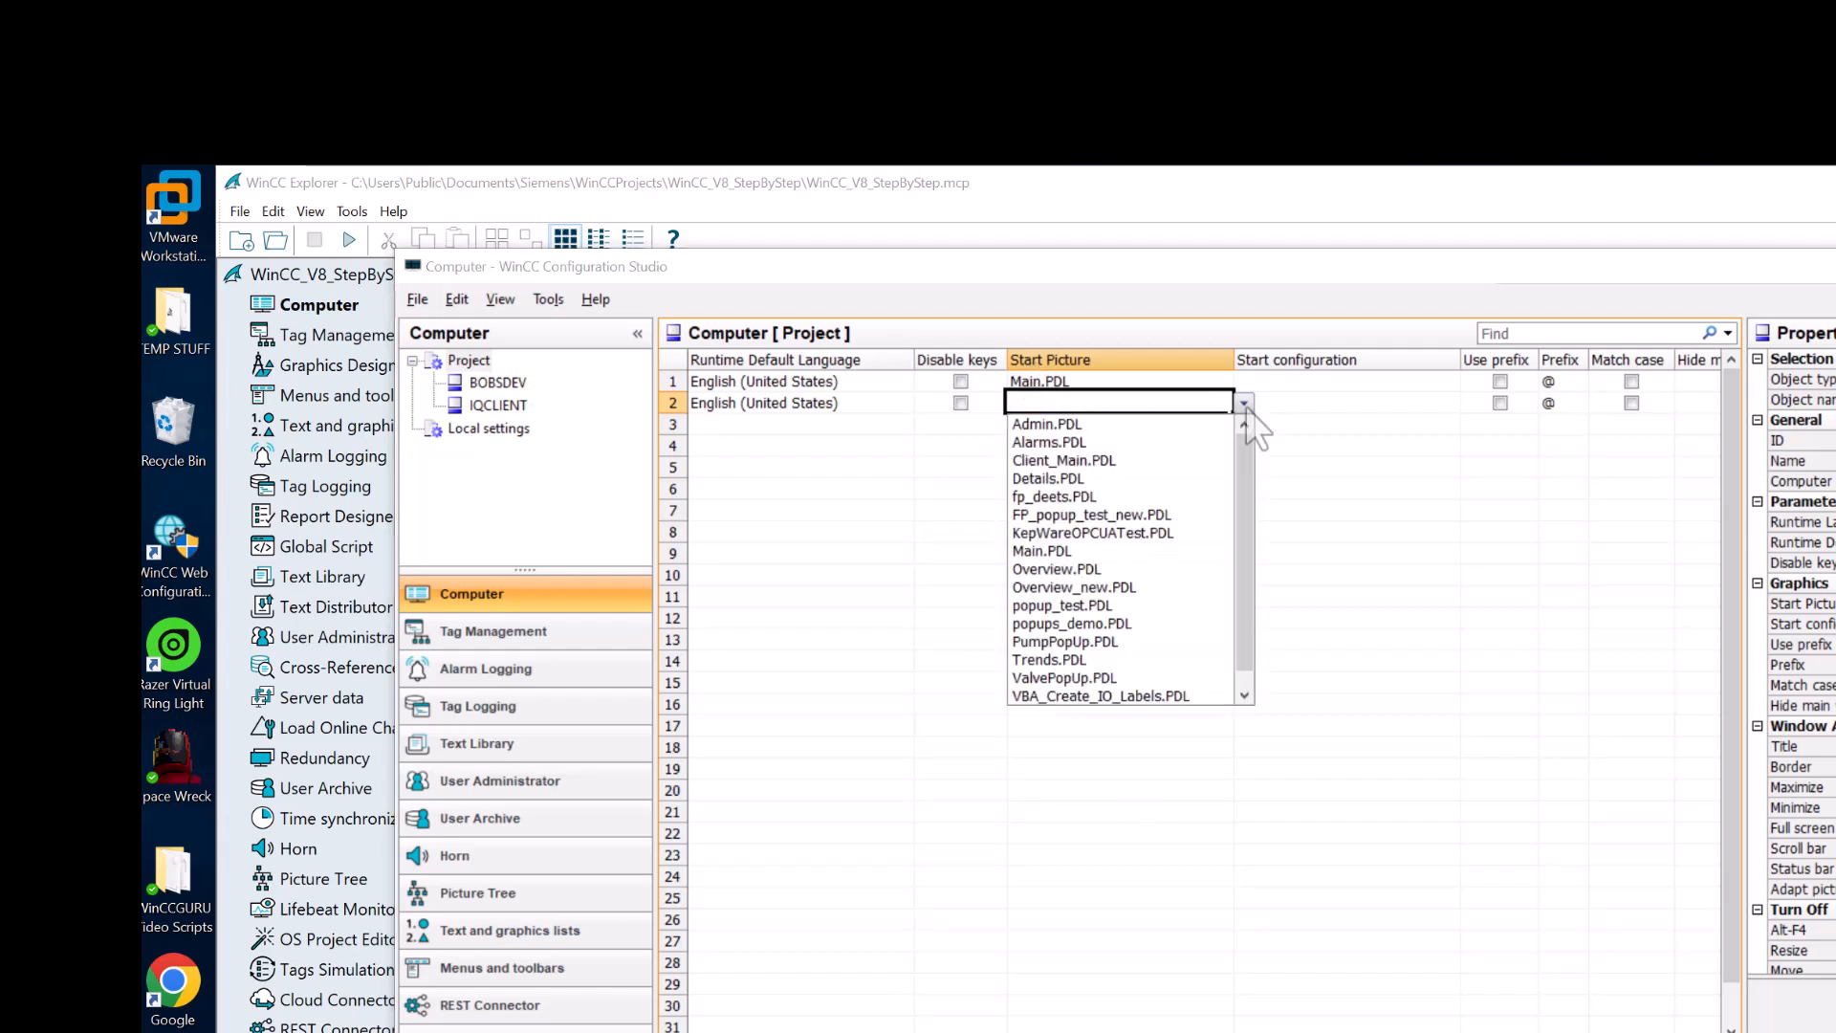
pyautogui.click(1133, 461)
pyautogui.click(1121, 445)
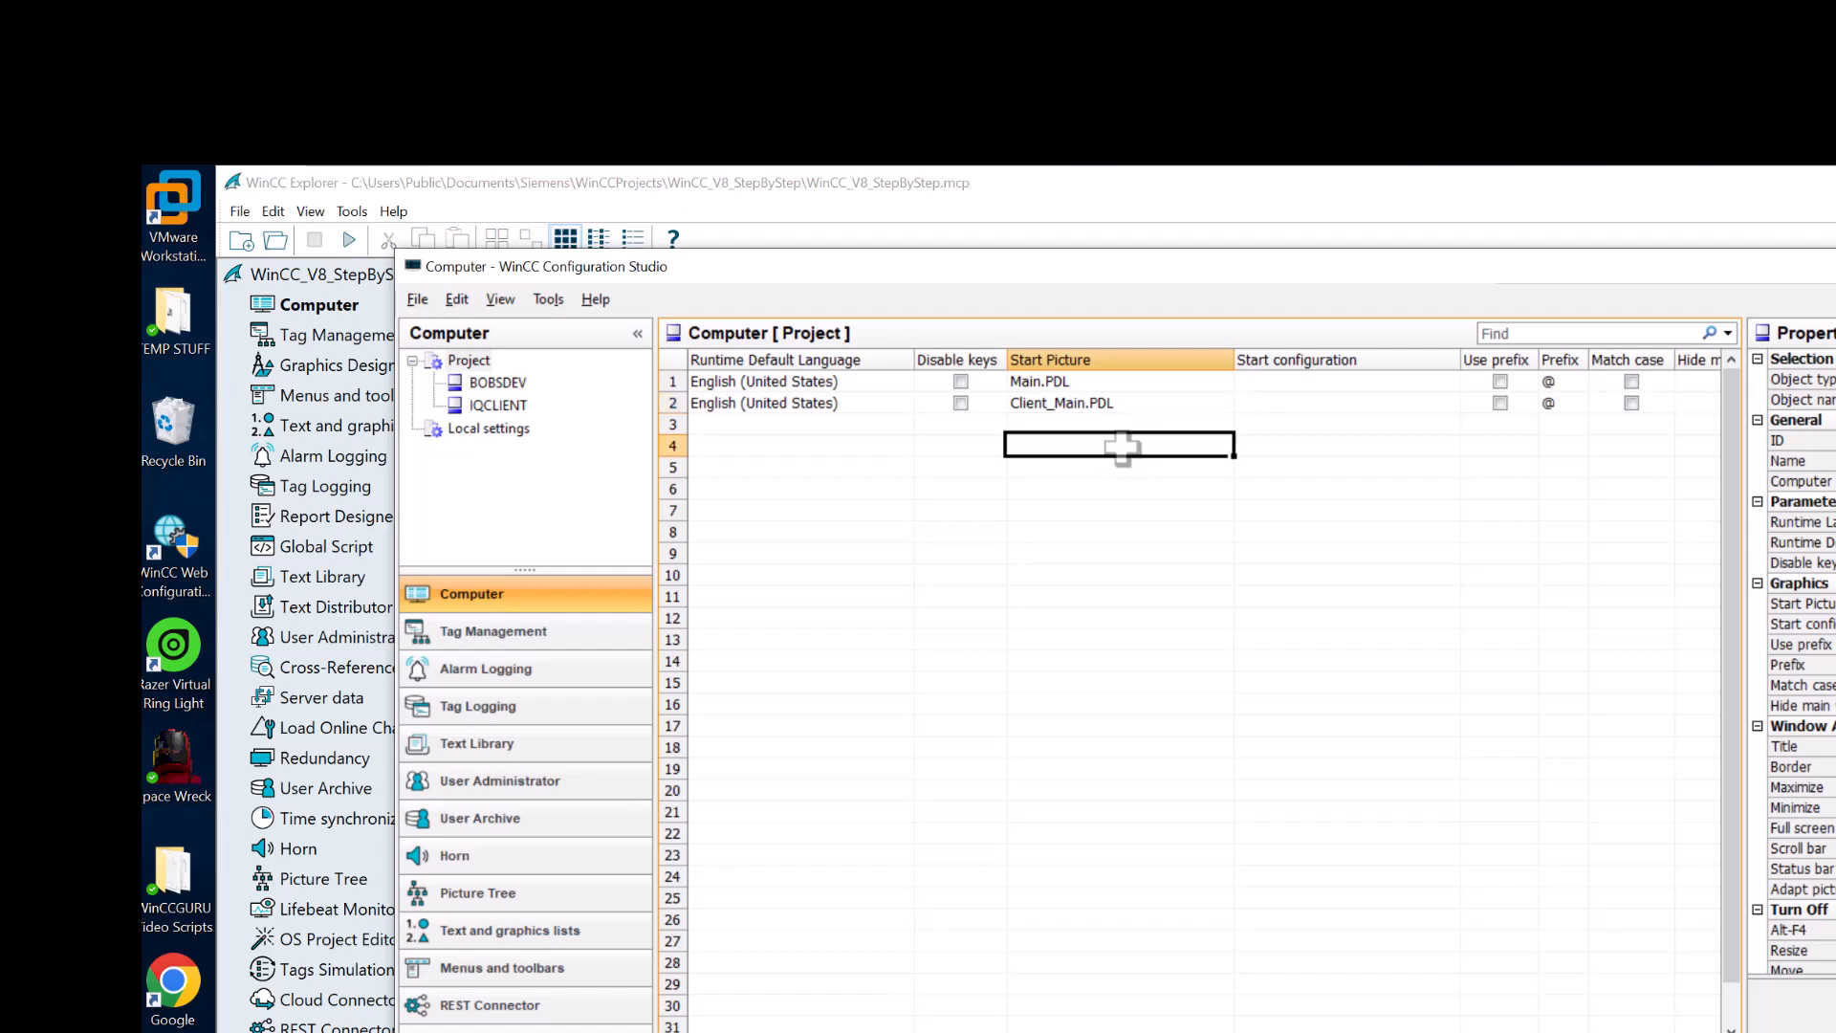
pyautogui.click(1043, 426)
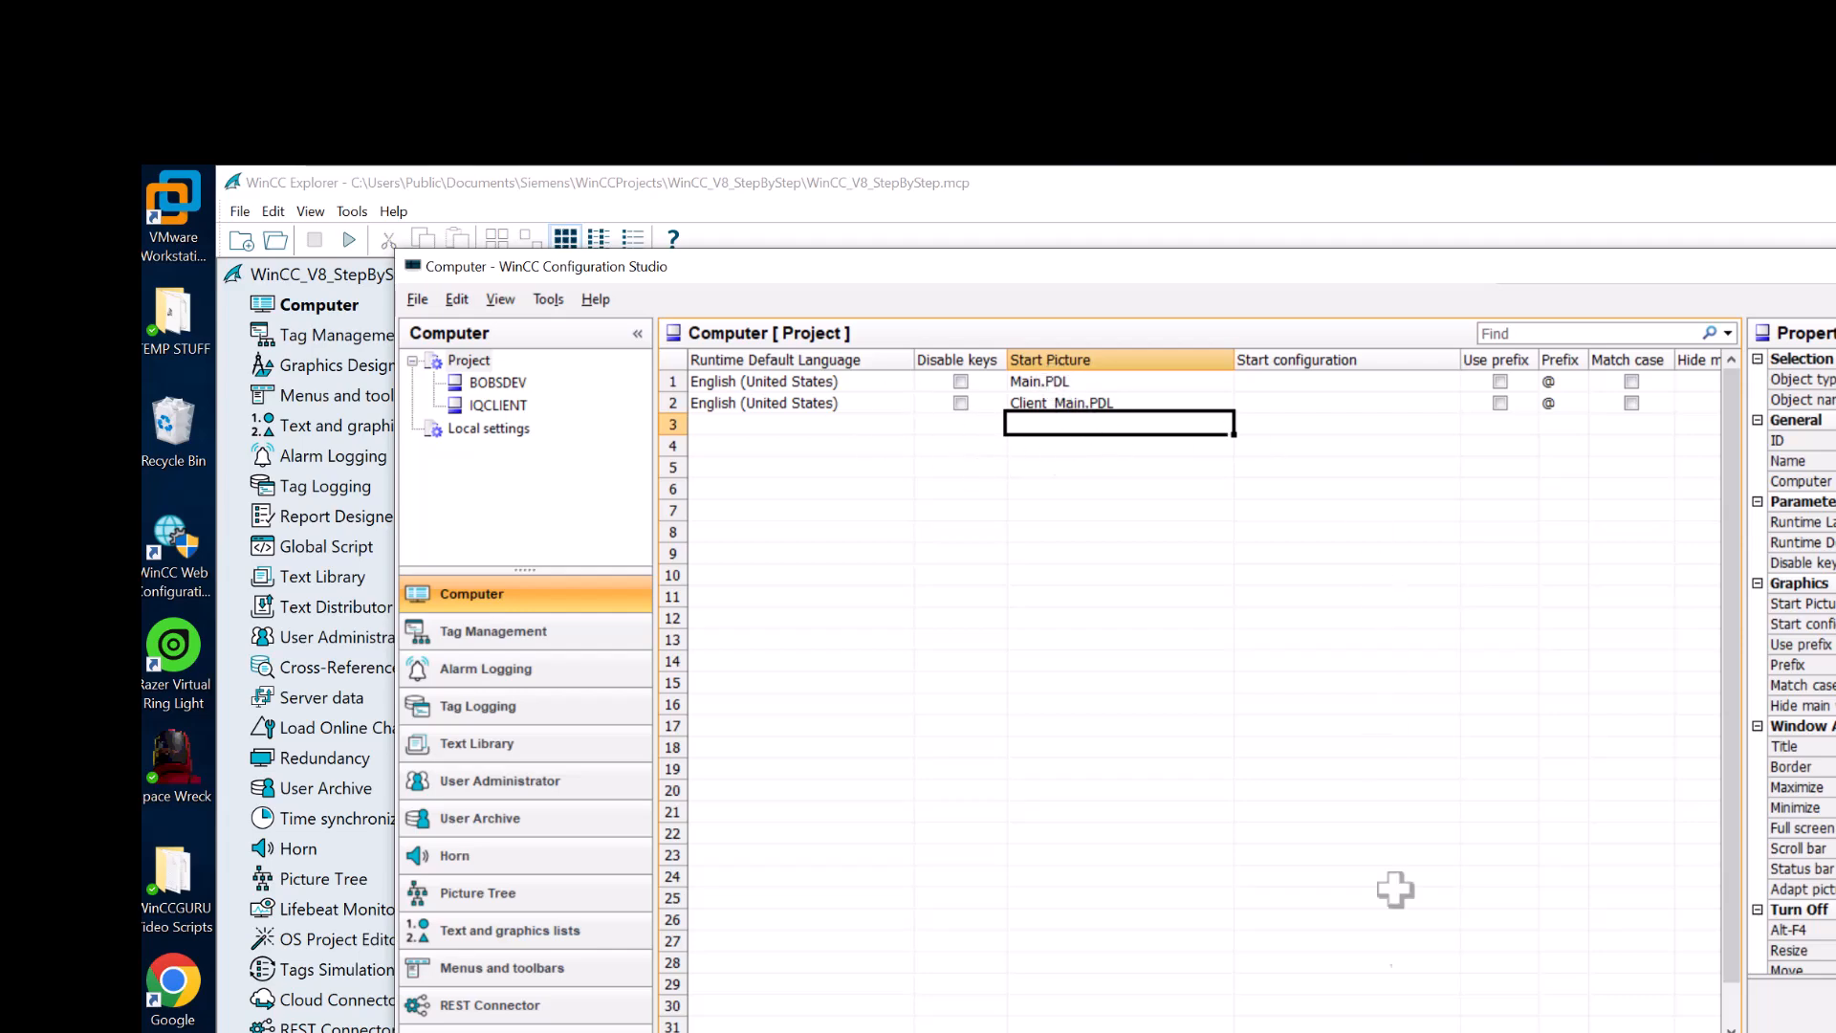
pyautogui.moveTo(1347, 997); pyautogui.dragTo(1460, 402)
# - Close Configuration Studio and review IQCLIENT's startup, parameter and Graphics Runtime properties
pyautogui.click(1767, 96)
pyautogui.rightClick(897, 176)
pyautogui.click(941, 281)
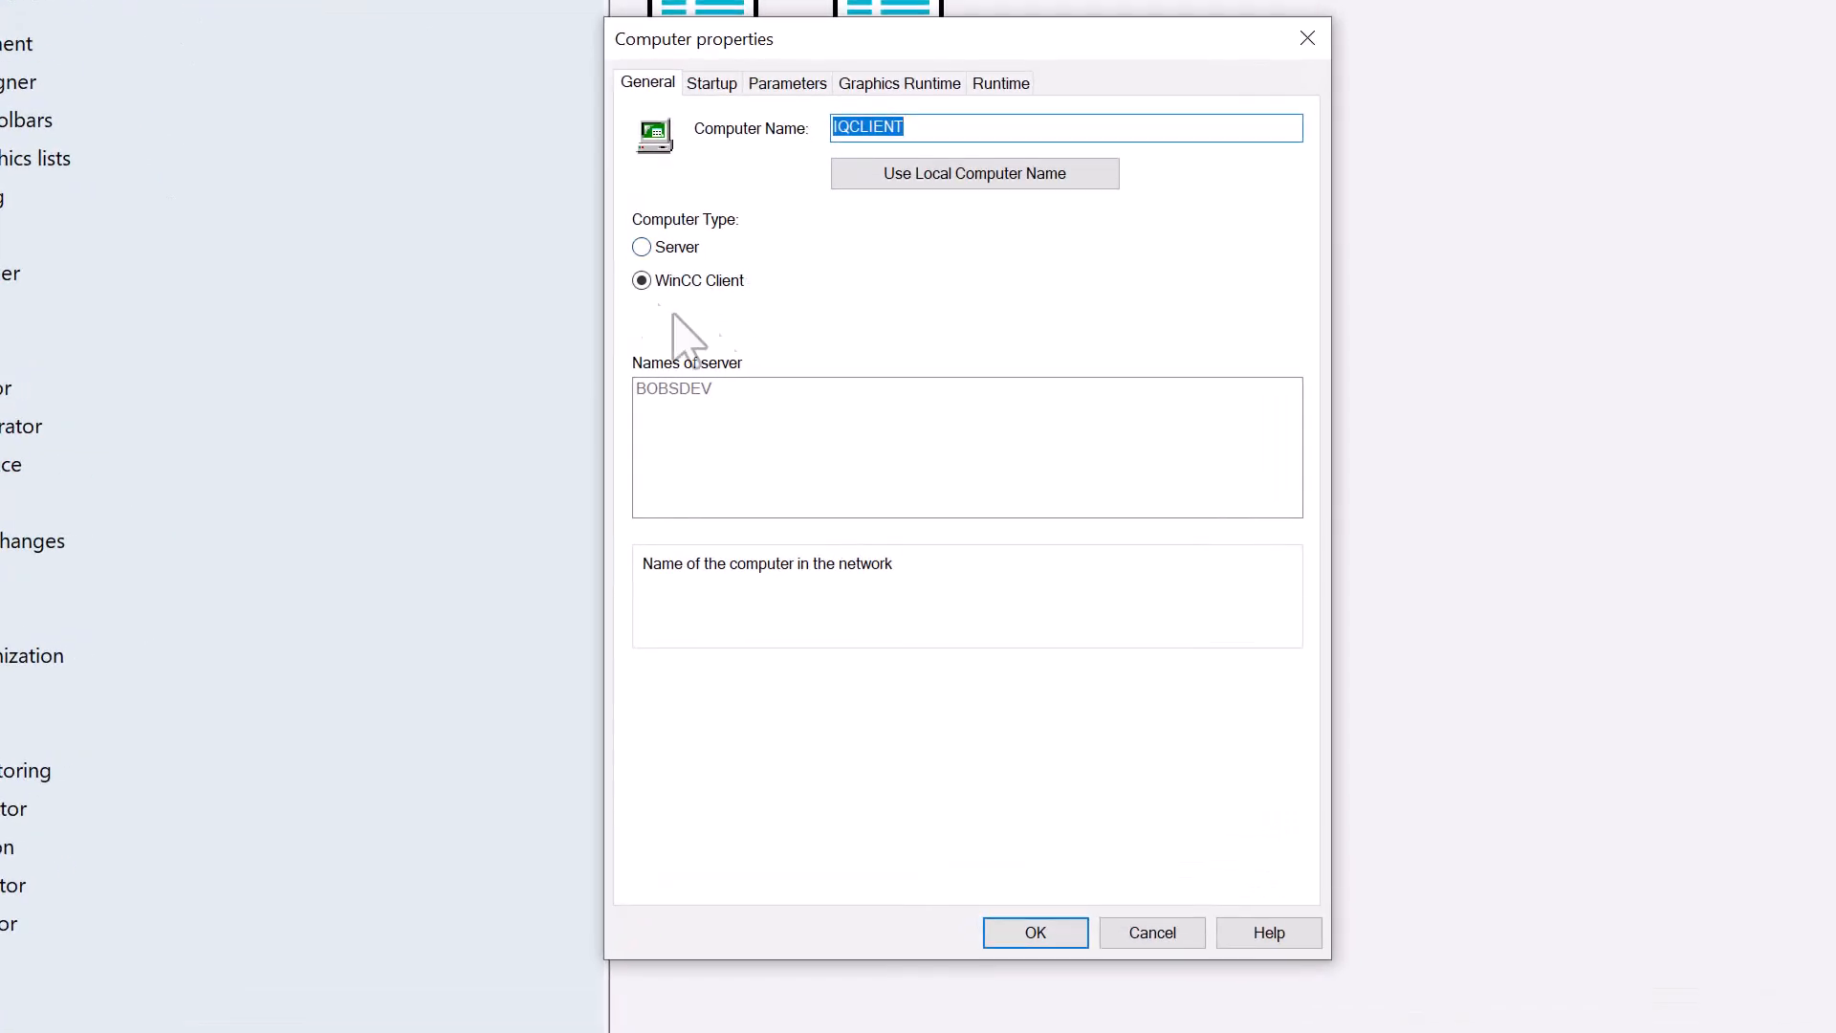
pyautogui.click(724, 84)
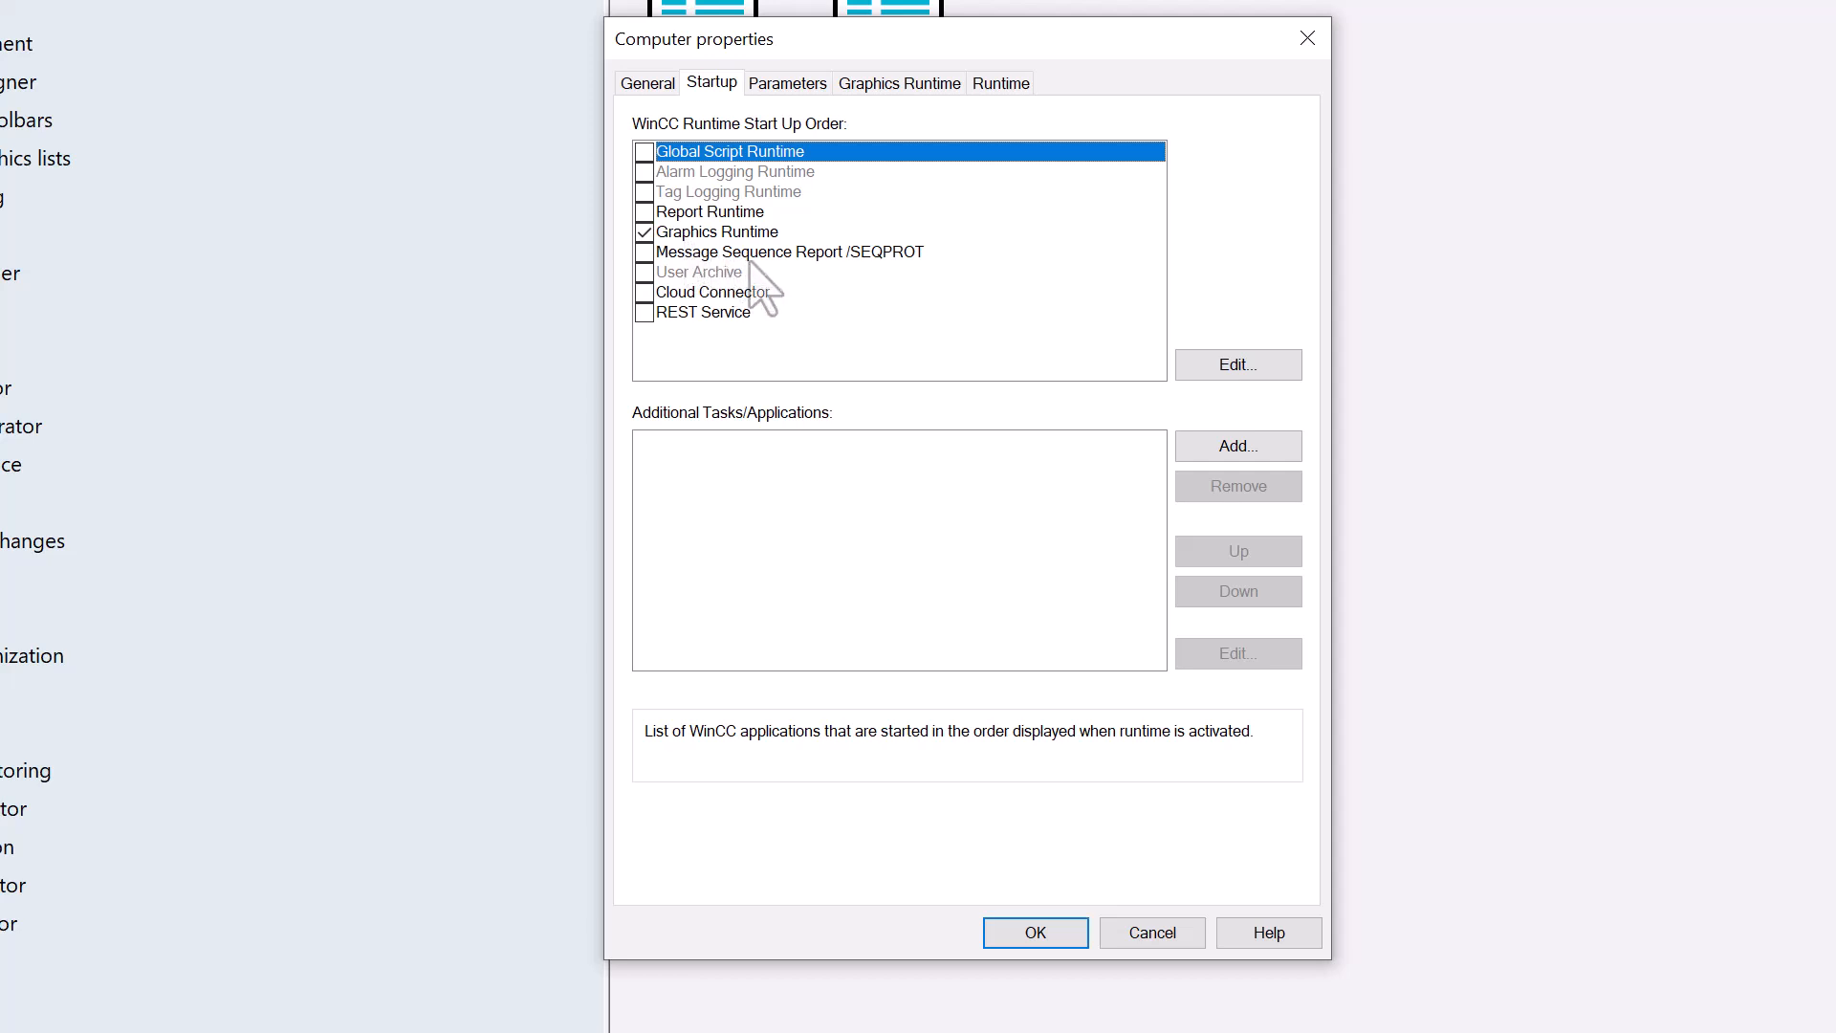
pyautogui.click(785, 84)
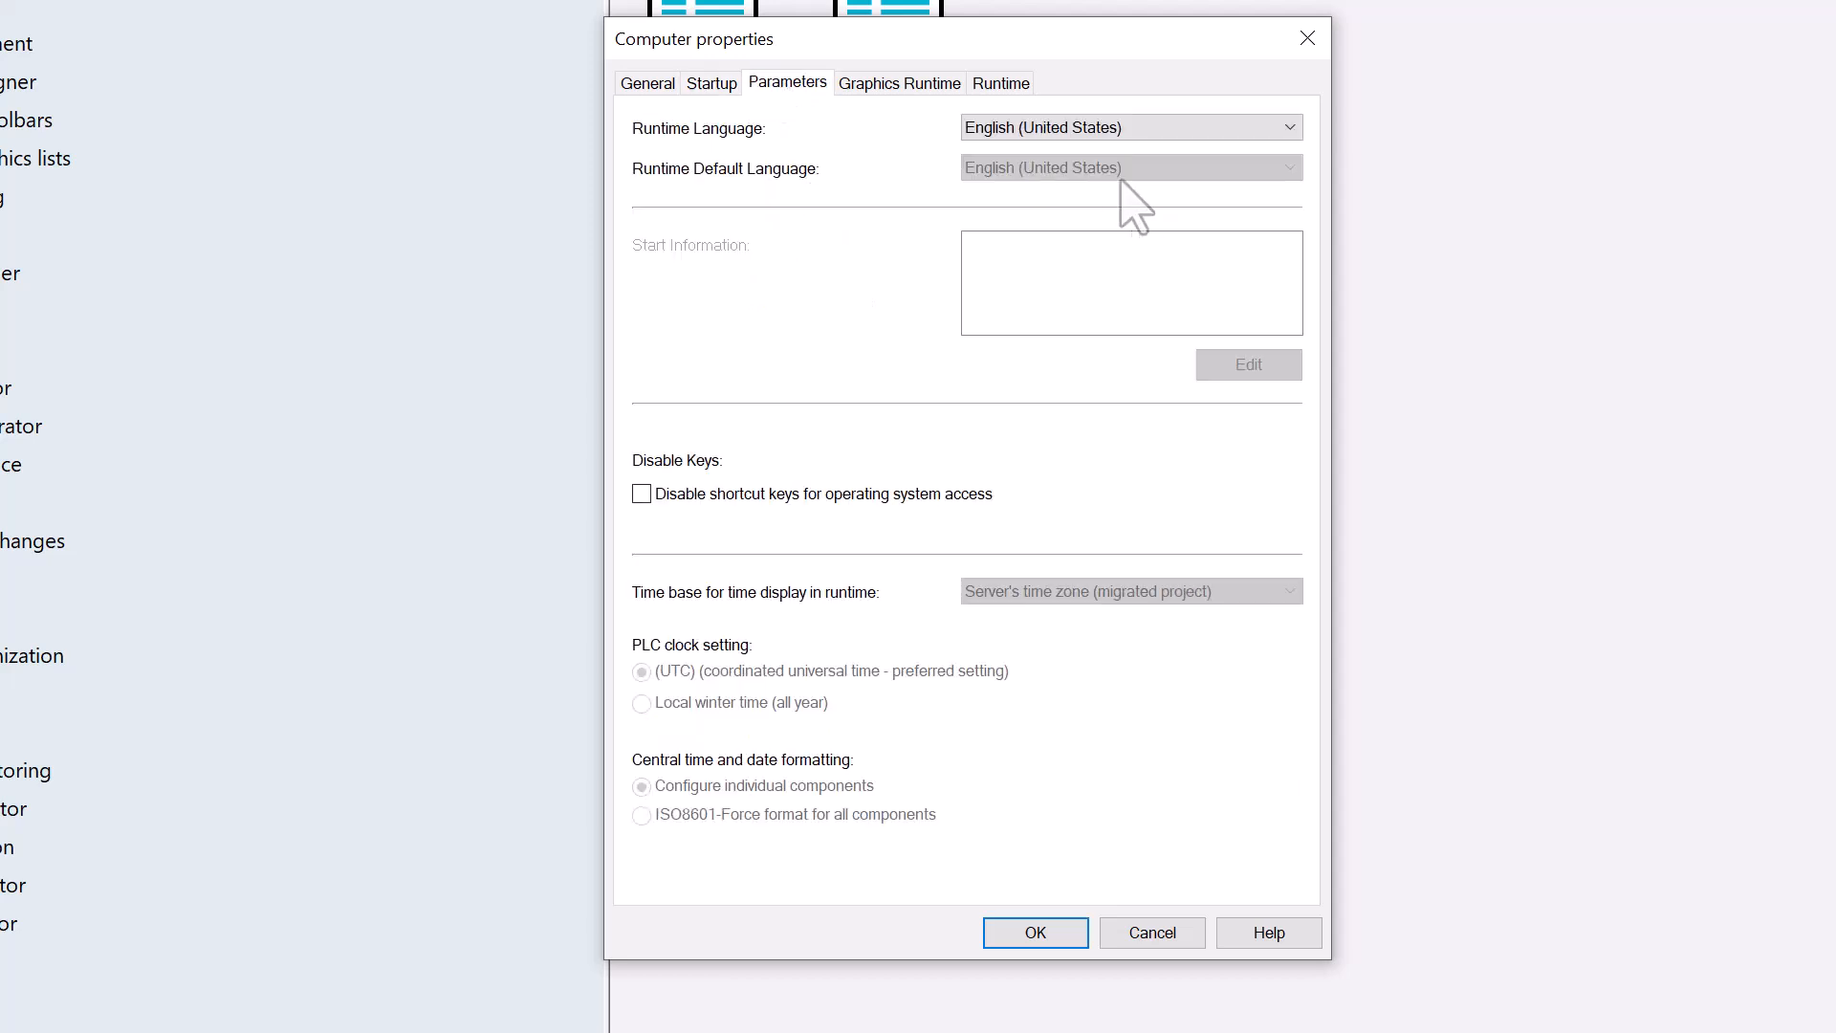
pyautogui.click(912, 91)
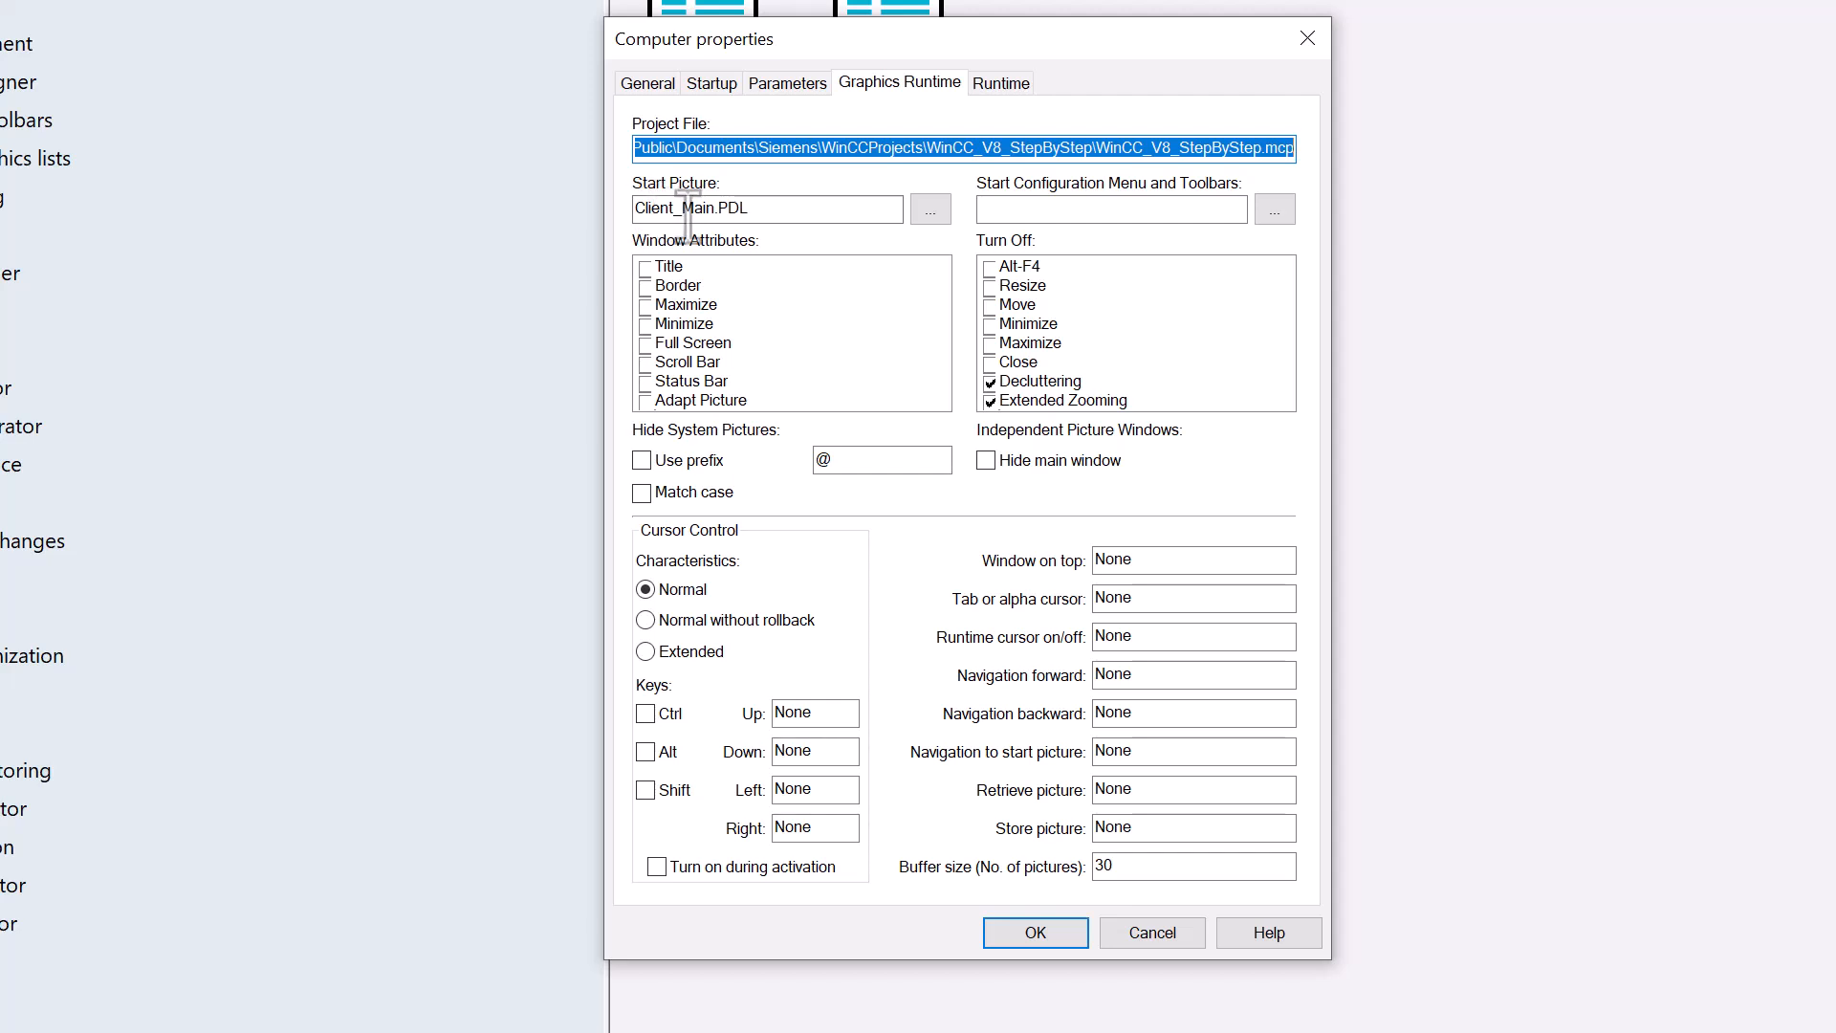
# - Enable Title, Border and Adapt Picture for IQCLIENT's runtime window and apply the properties
pyautogui.click(646, 268)
pyautogui.click(647, 286)
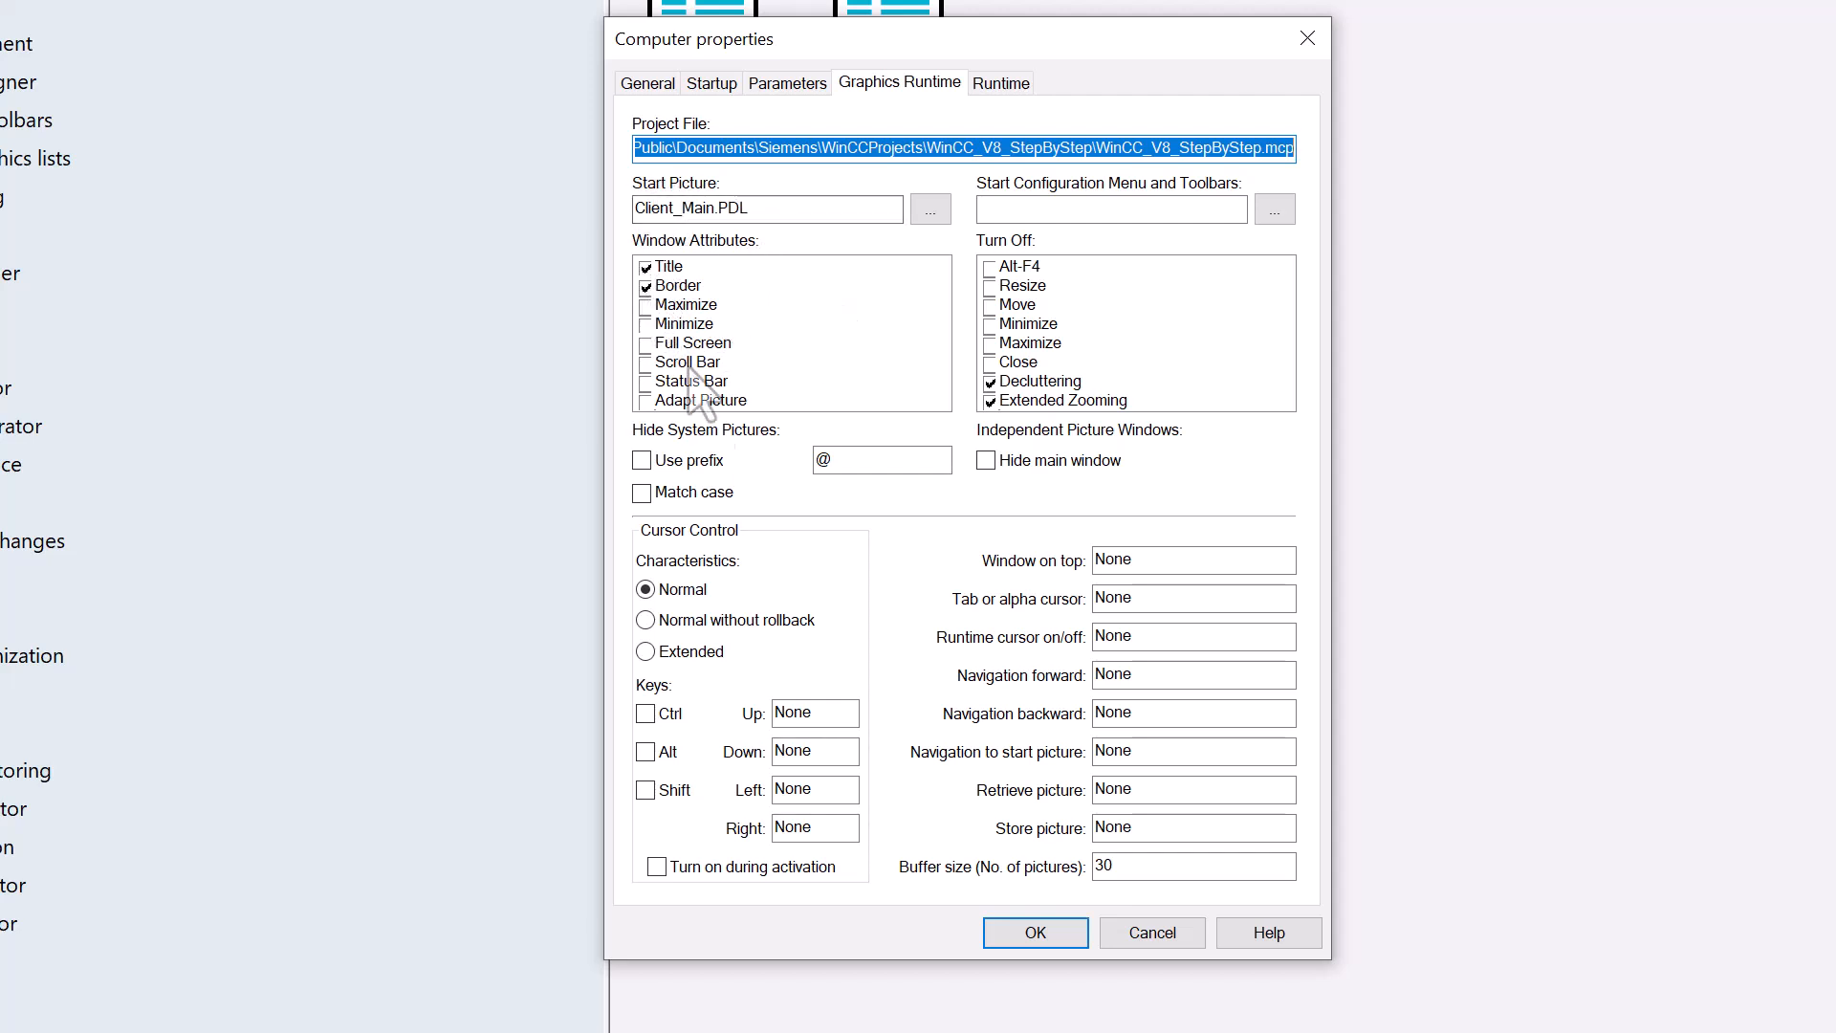
pyautogui.click(647, 402)
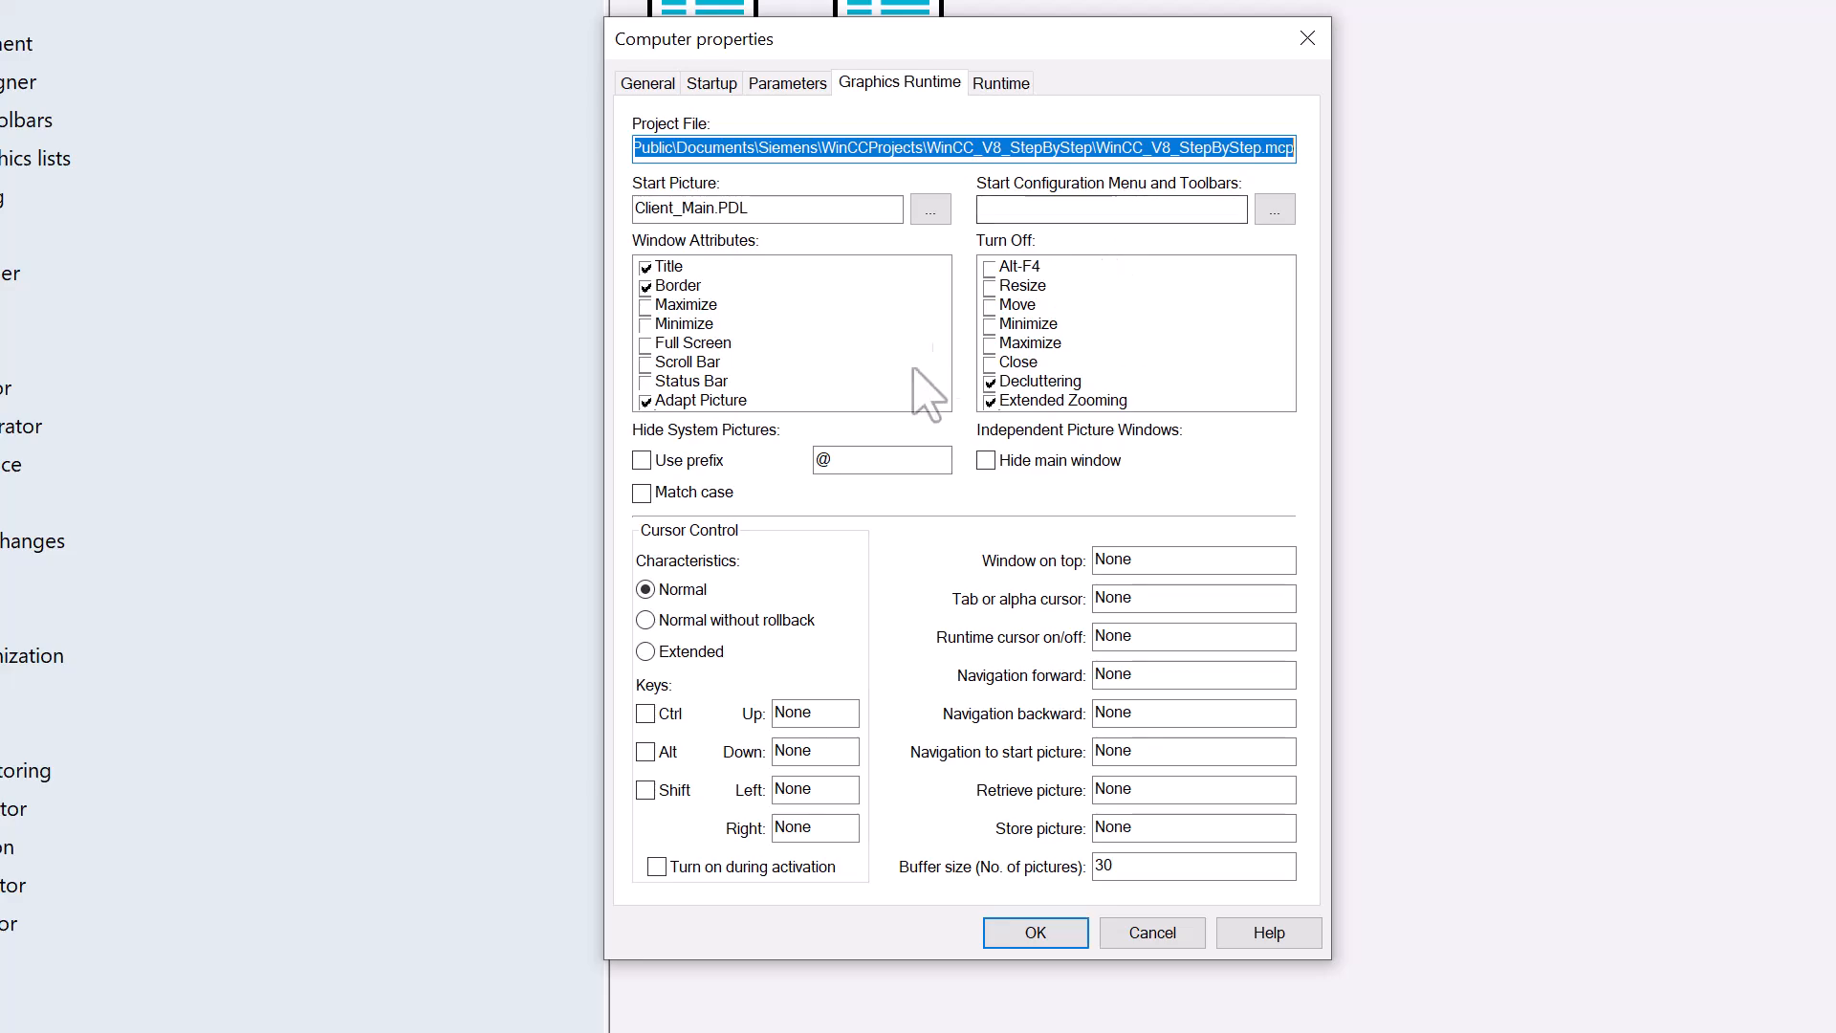
pyautogui.click(1037, 934)
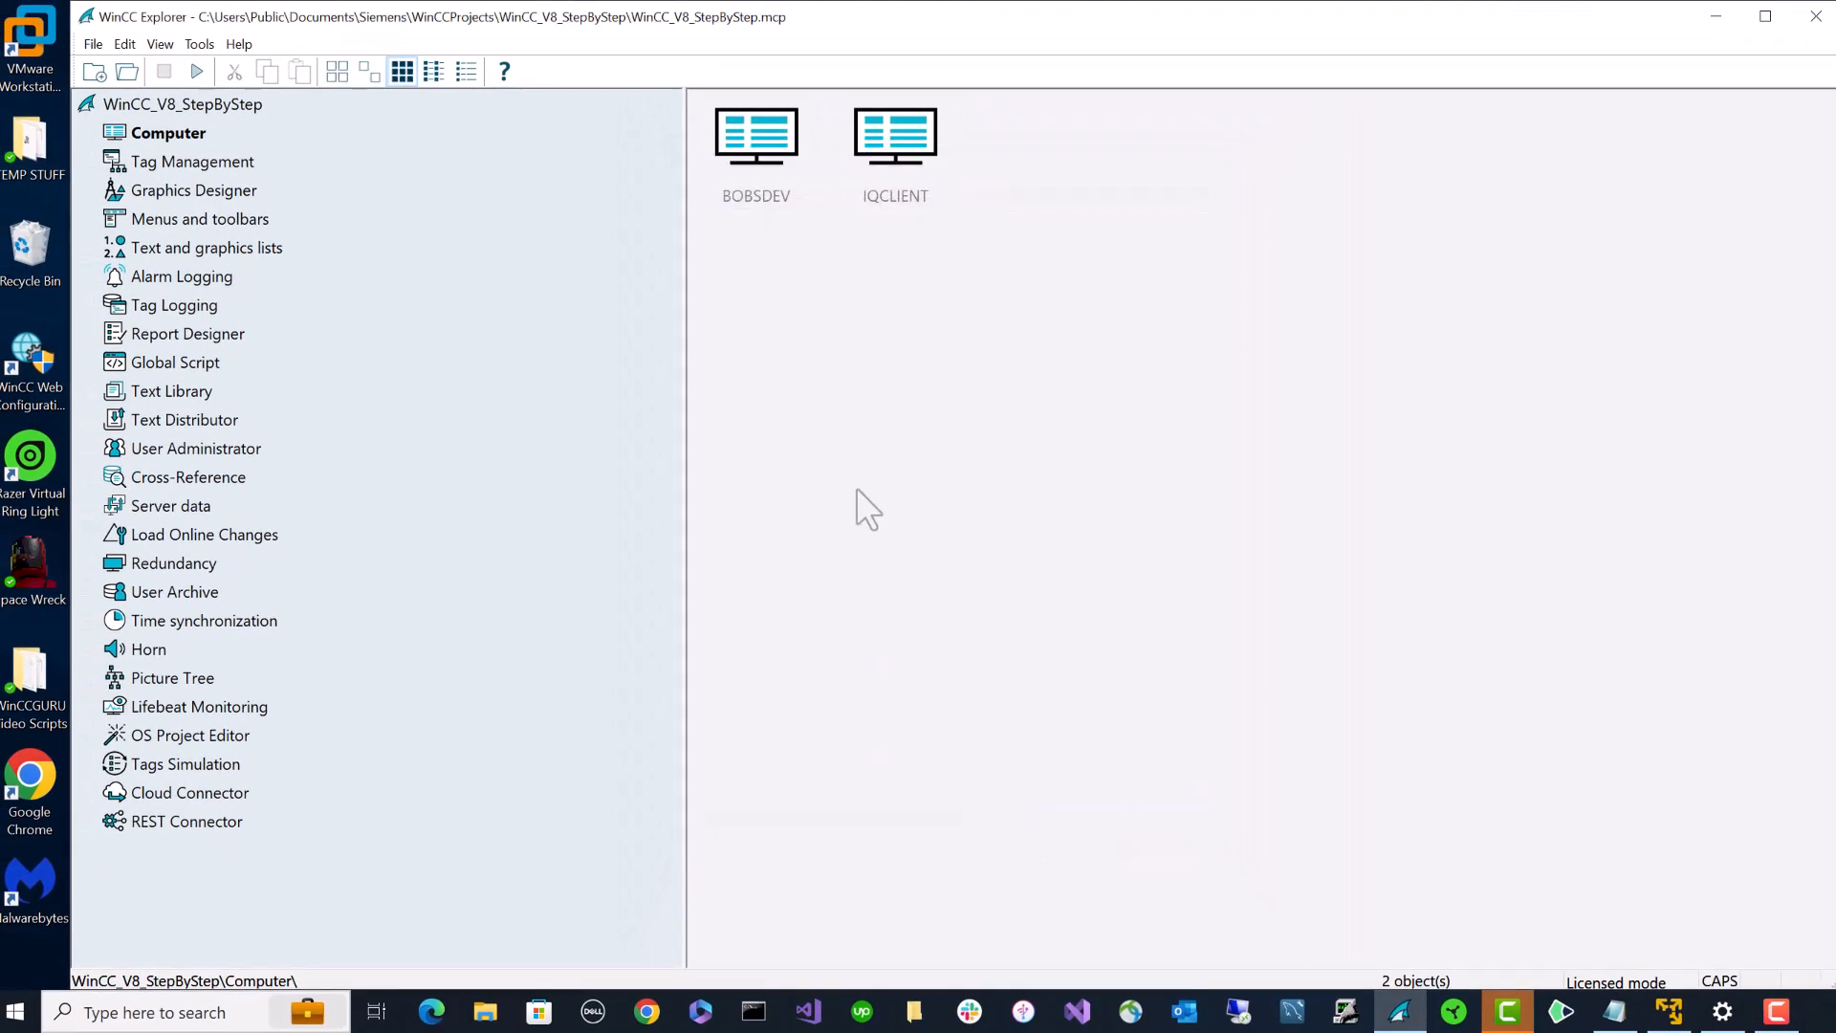
# - Open Client_Main.PDL and Main.PDL in Graphics Designer
pyautogui.click(172, 189)
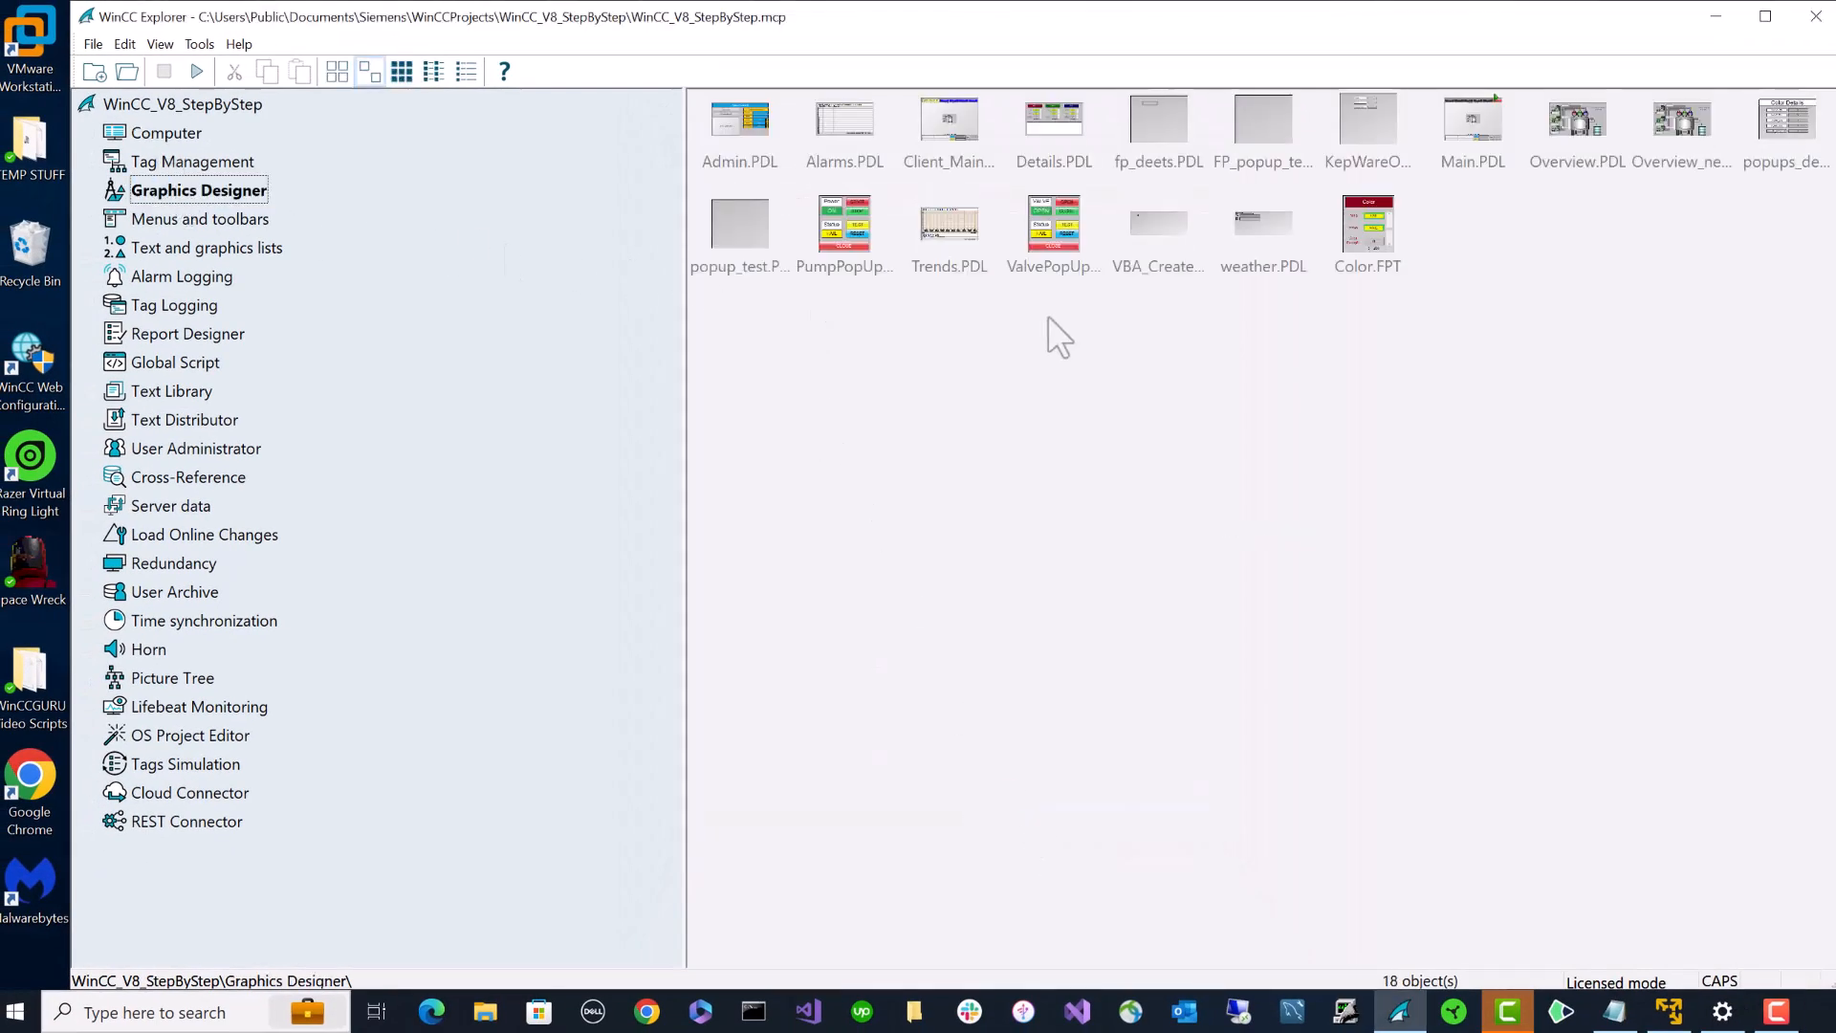
pyautogui.doubleClick(950, 134)
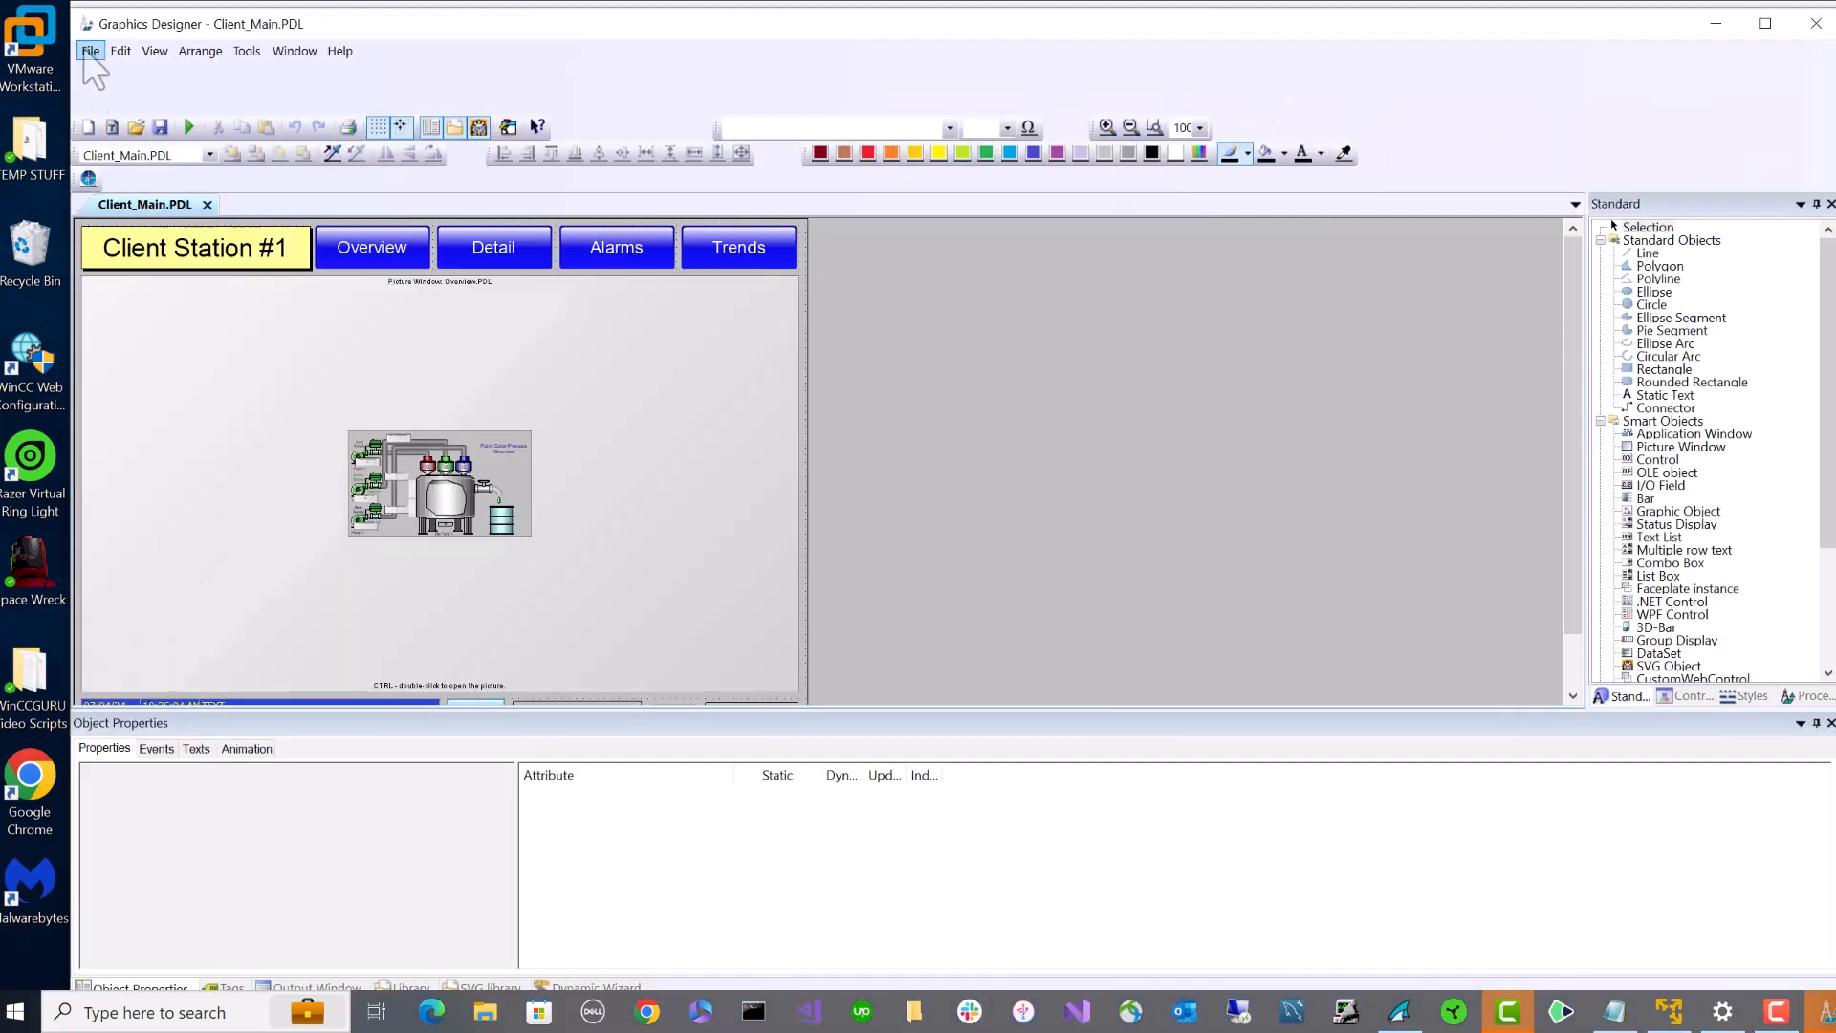
pyautogui.click(89, 51)
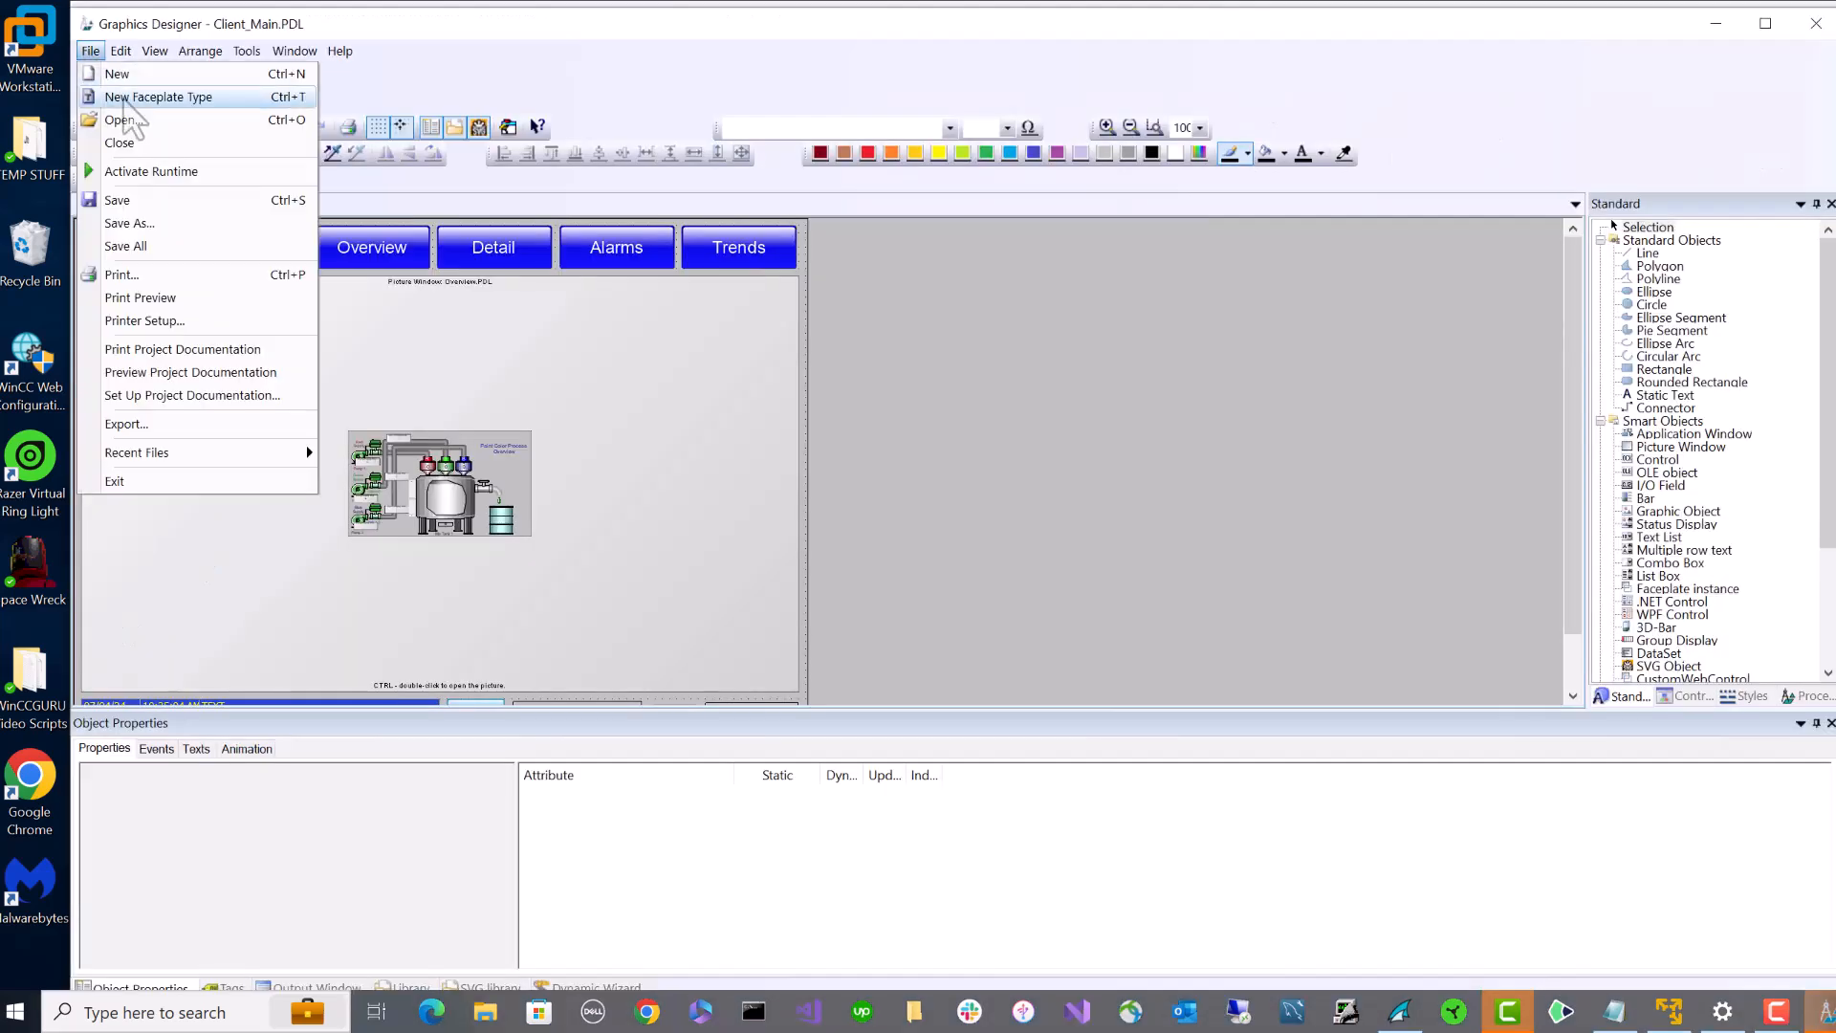
pyautogui.click(122, 119)
pyautogui.scroll(-3, 966, 574)
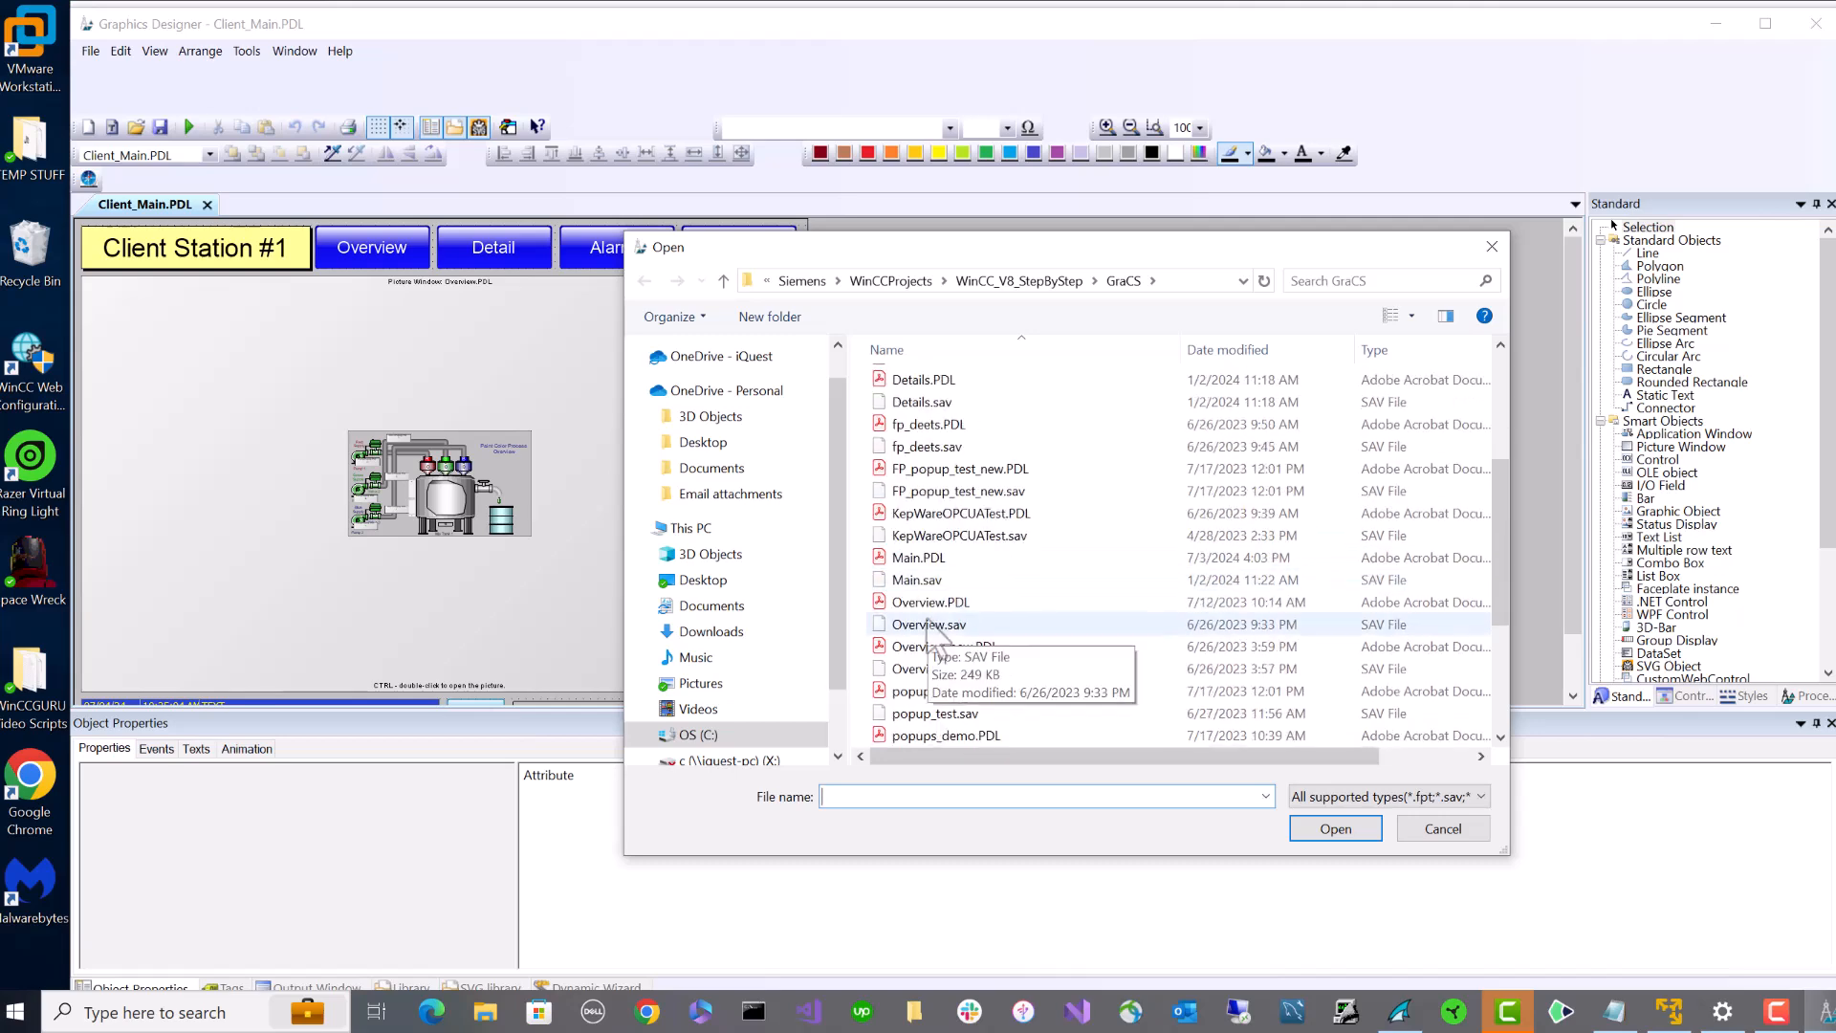
pyautogui.doubleClick(909, 572)
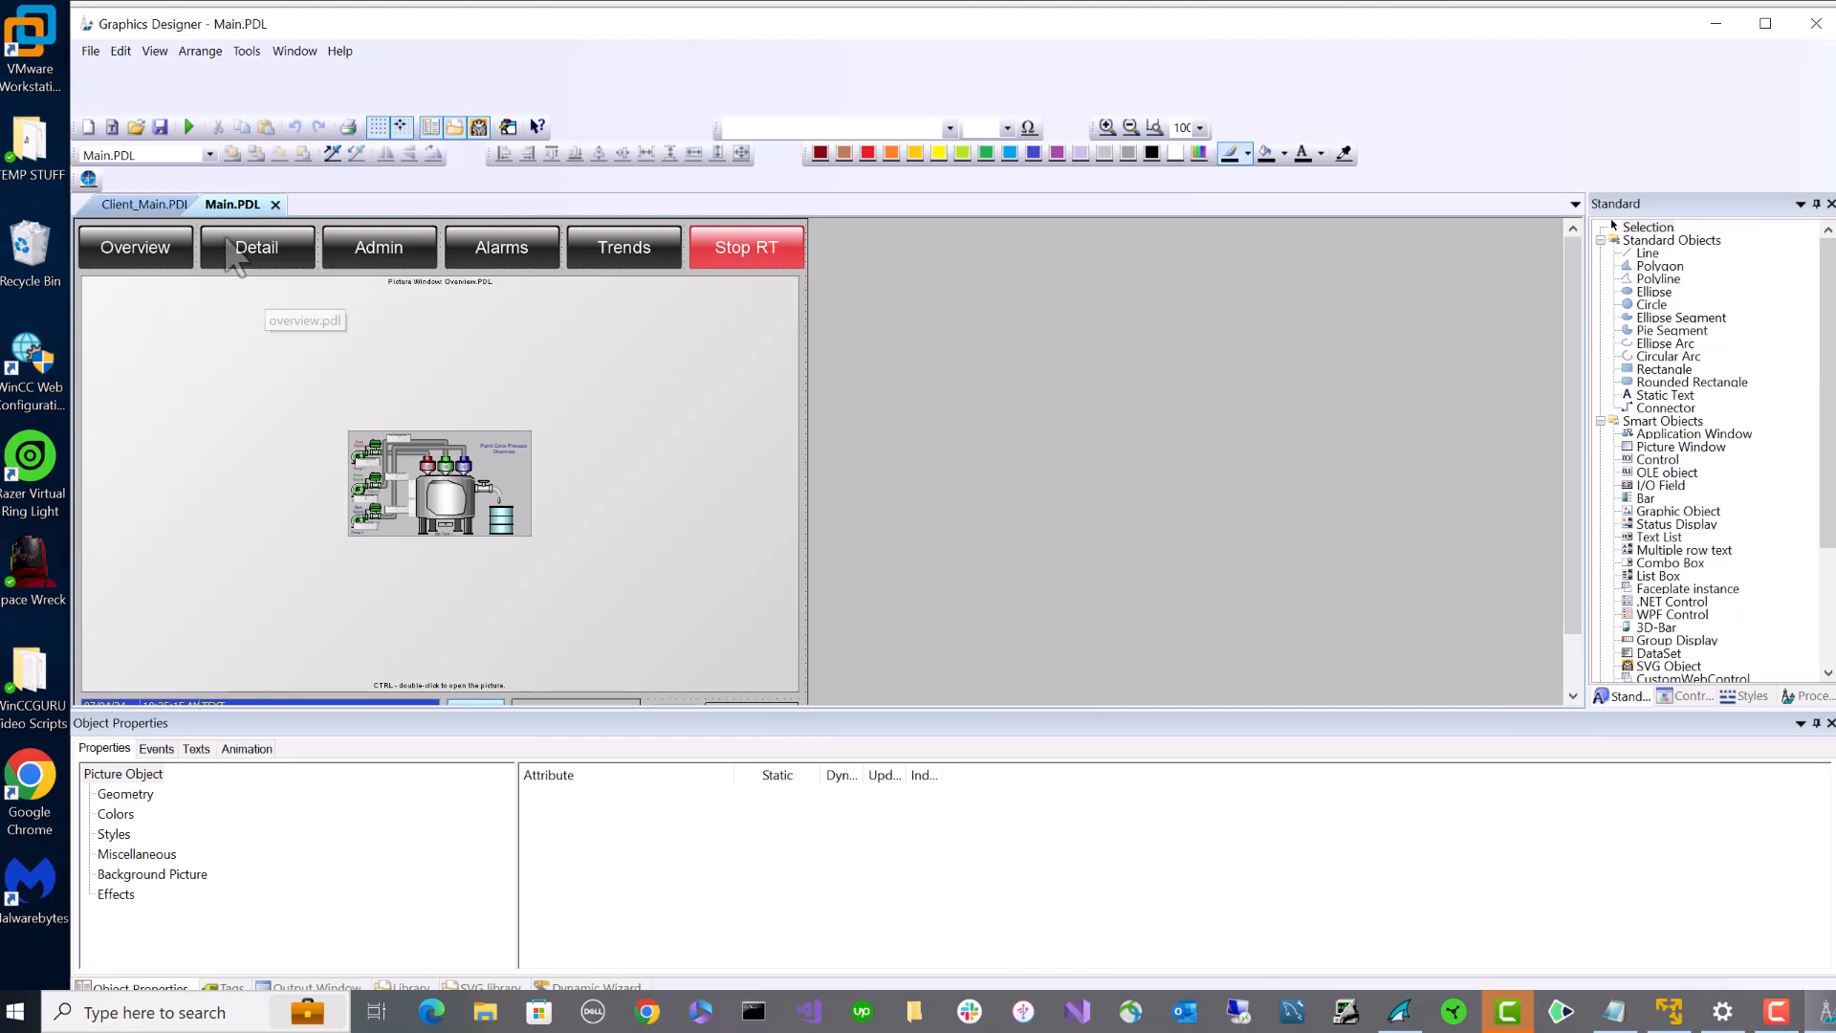
pyautogui.click(158, 205)
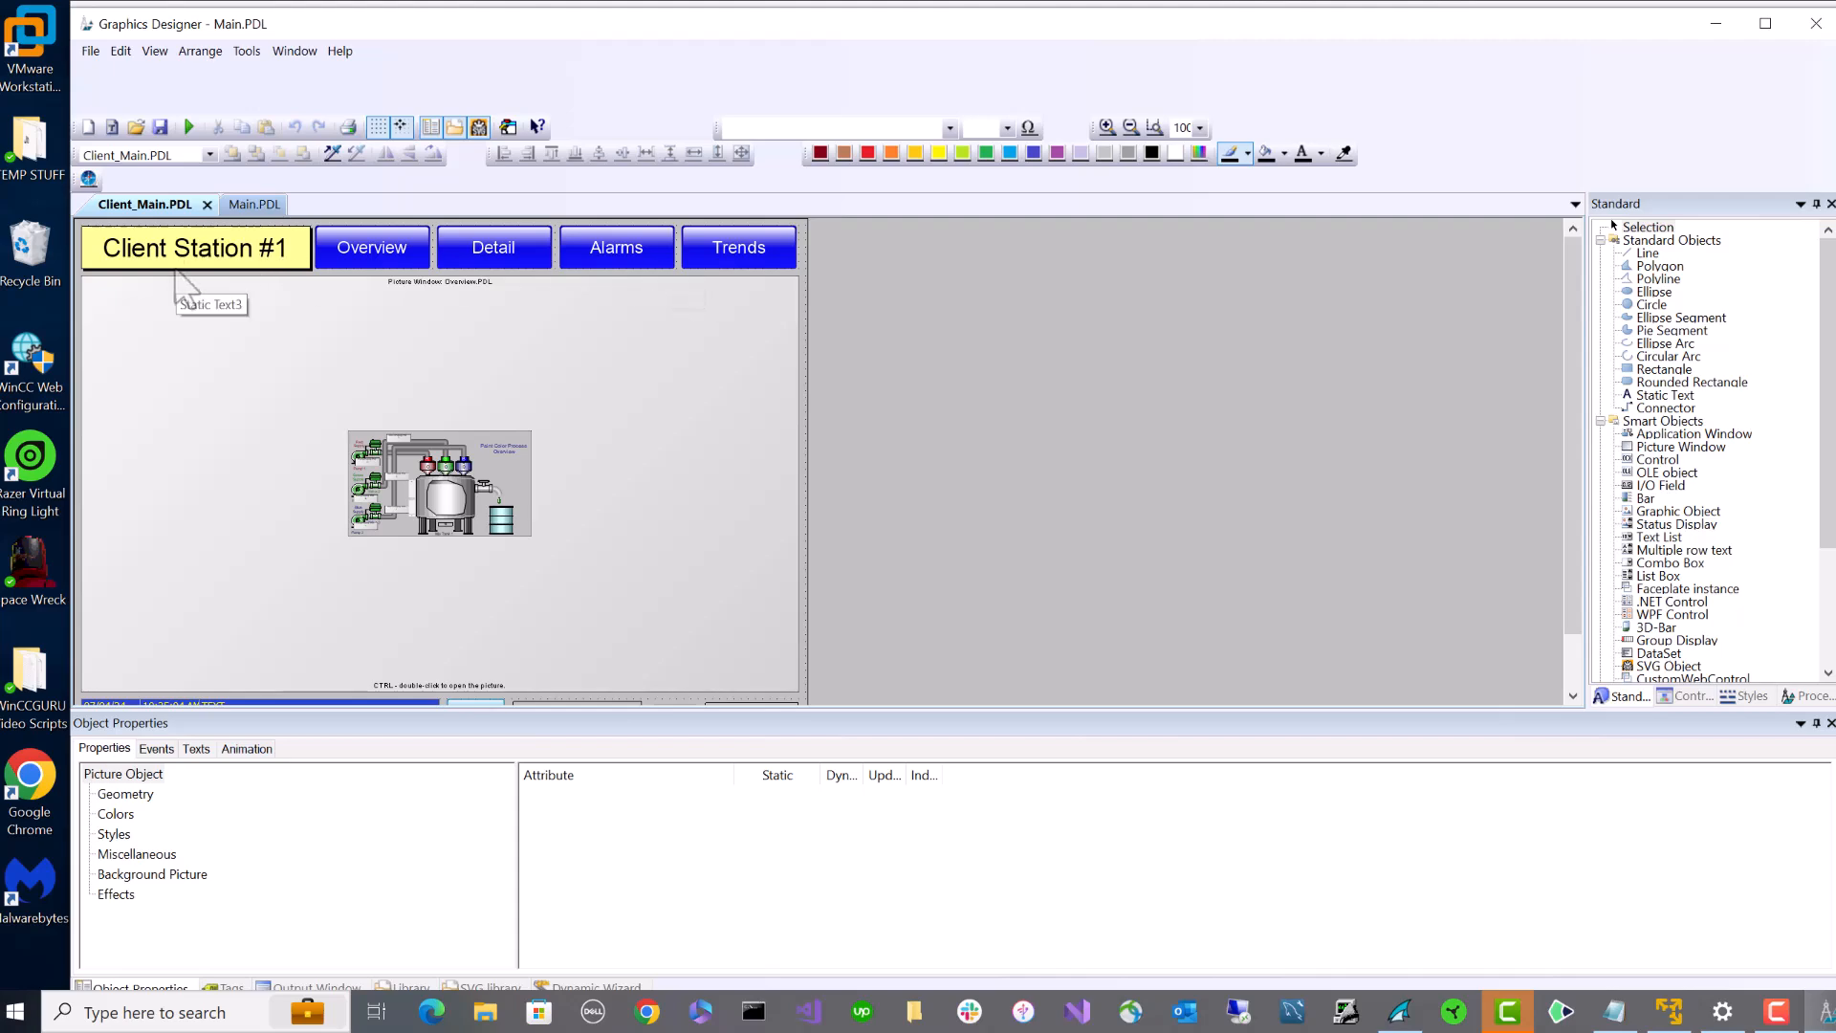
pyautogui.scroll(-1, 435, 337)
pyautogui.scroll(-1, 435, 337)
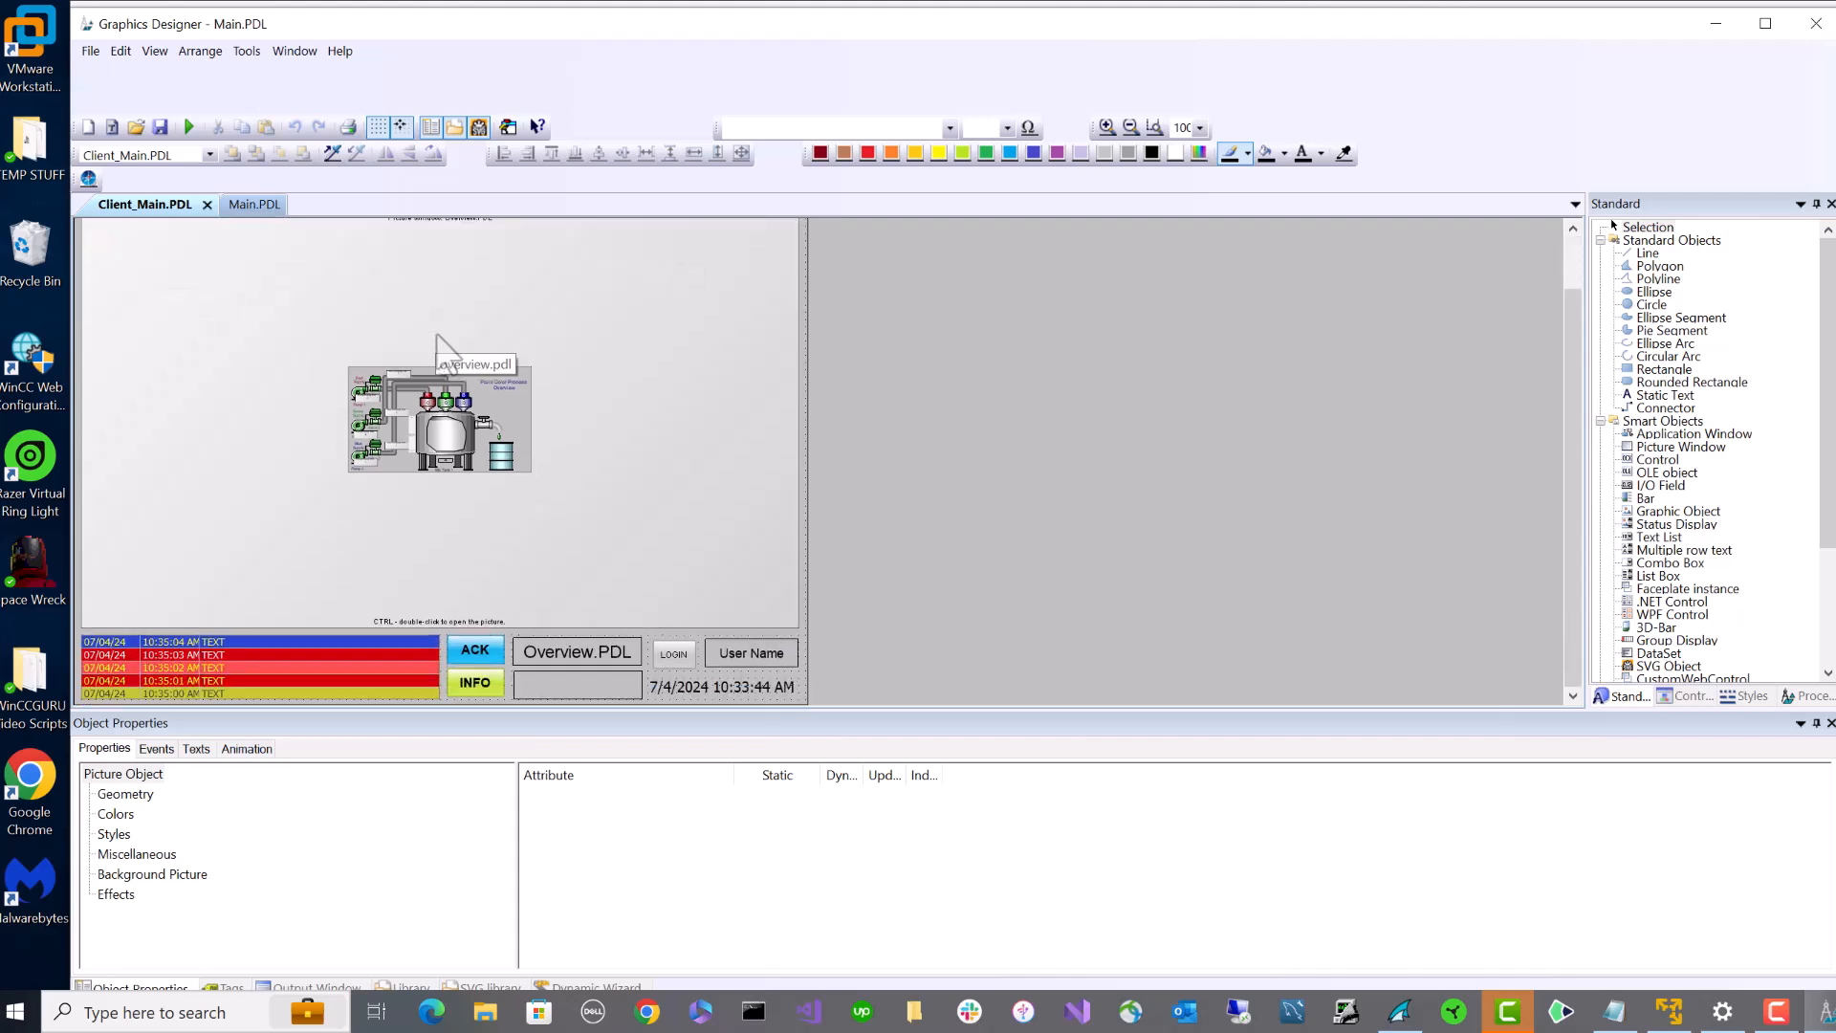
pyautogui.click(579, 690)
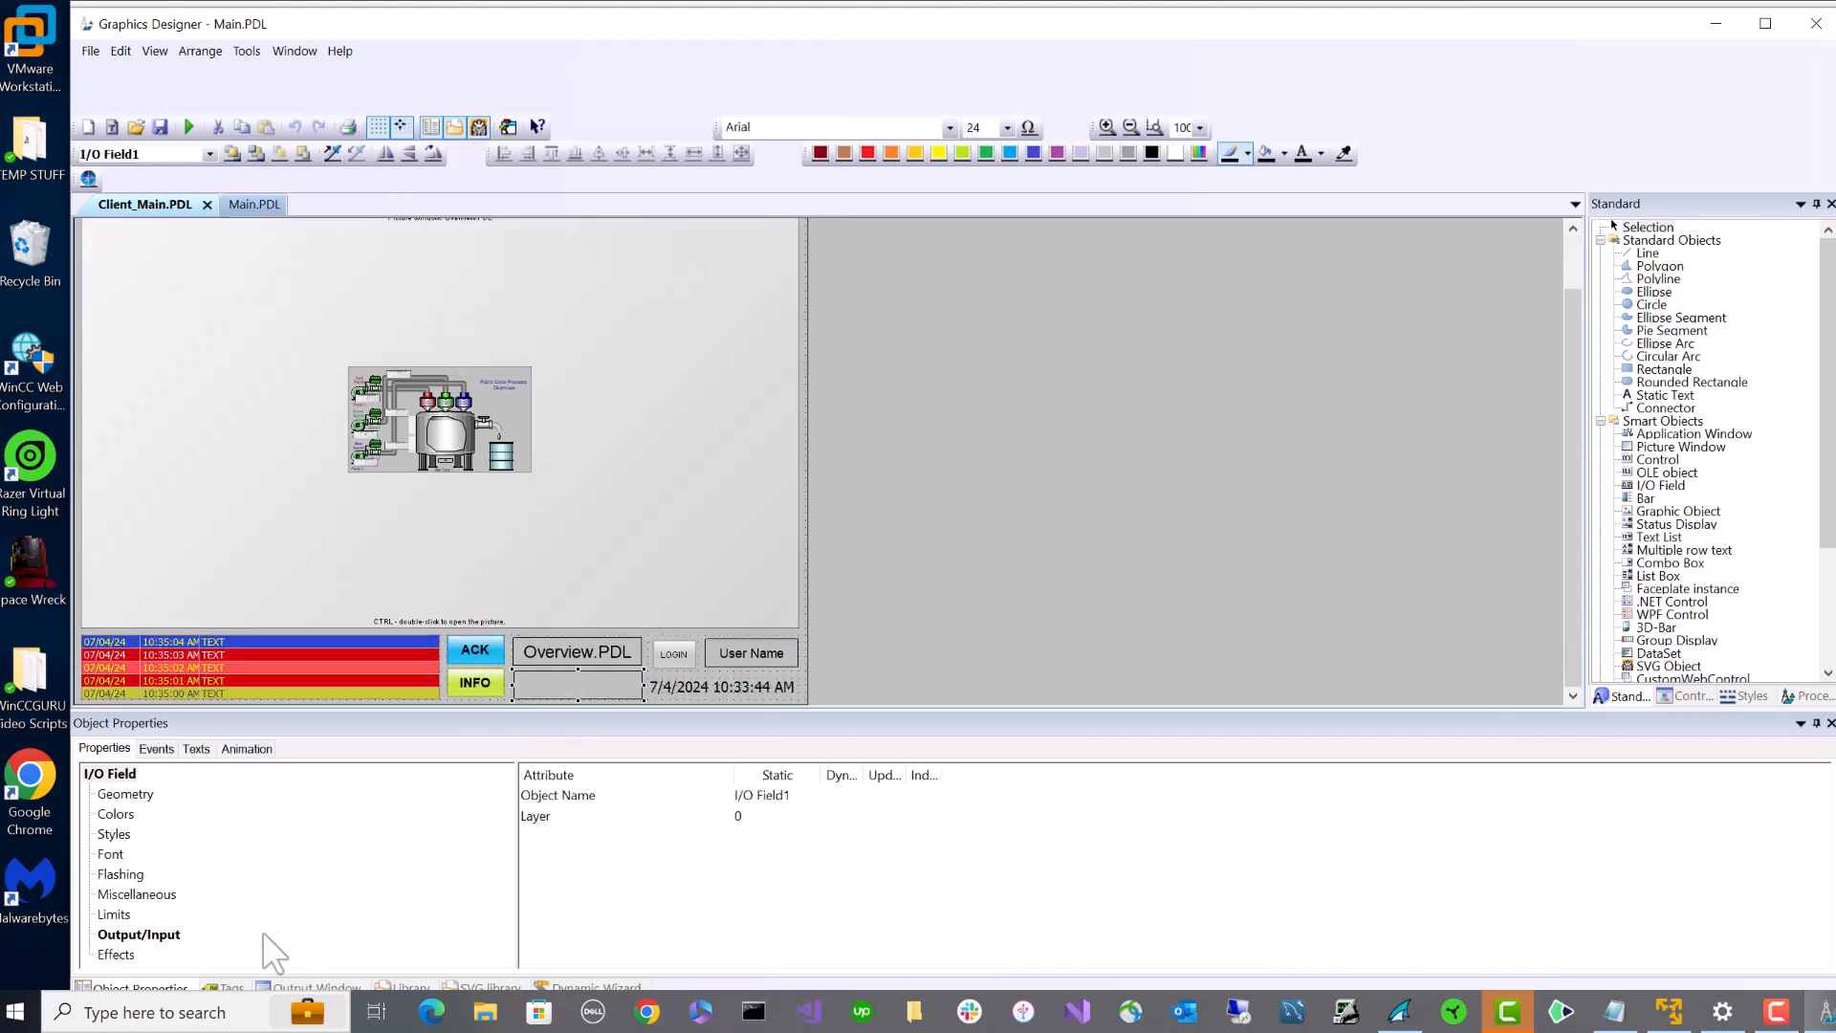
pyautogui.click(139, 934)
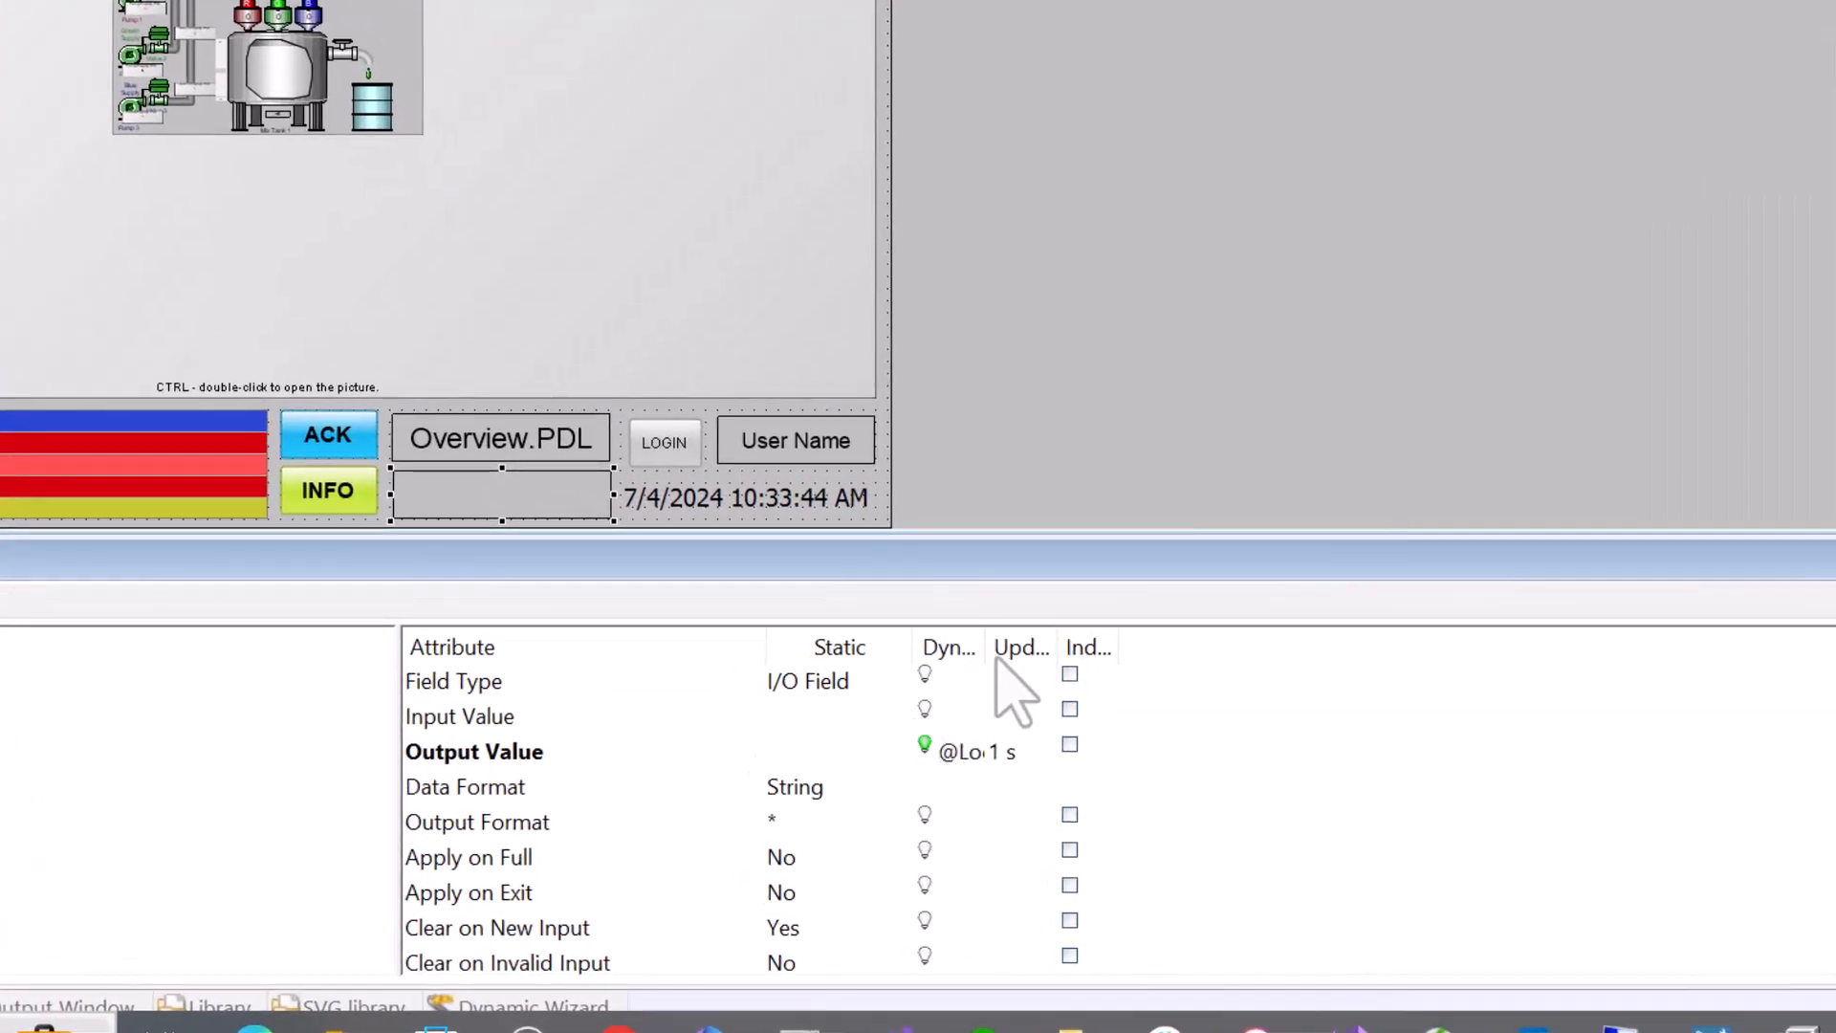
pyautogui.moveTo(984, 647); pyautogui.dragTo(1321, 675)
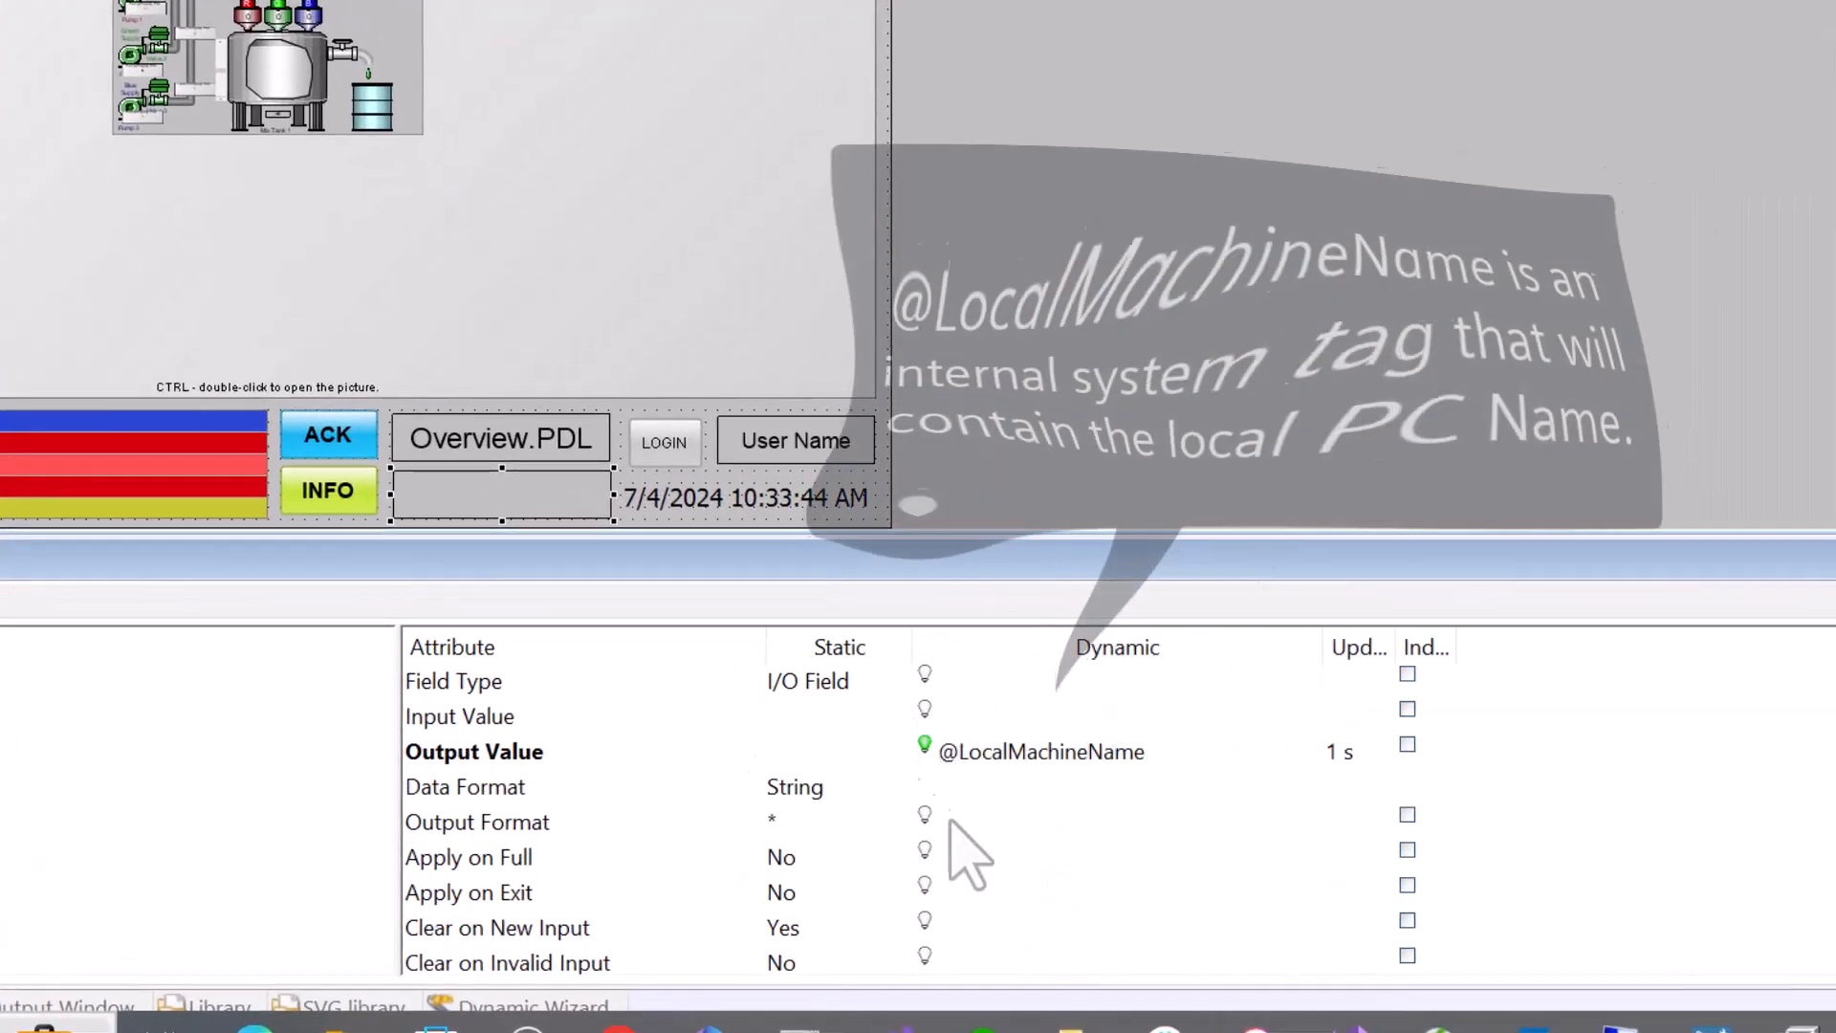
pyautogui.click(956, 756)
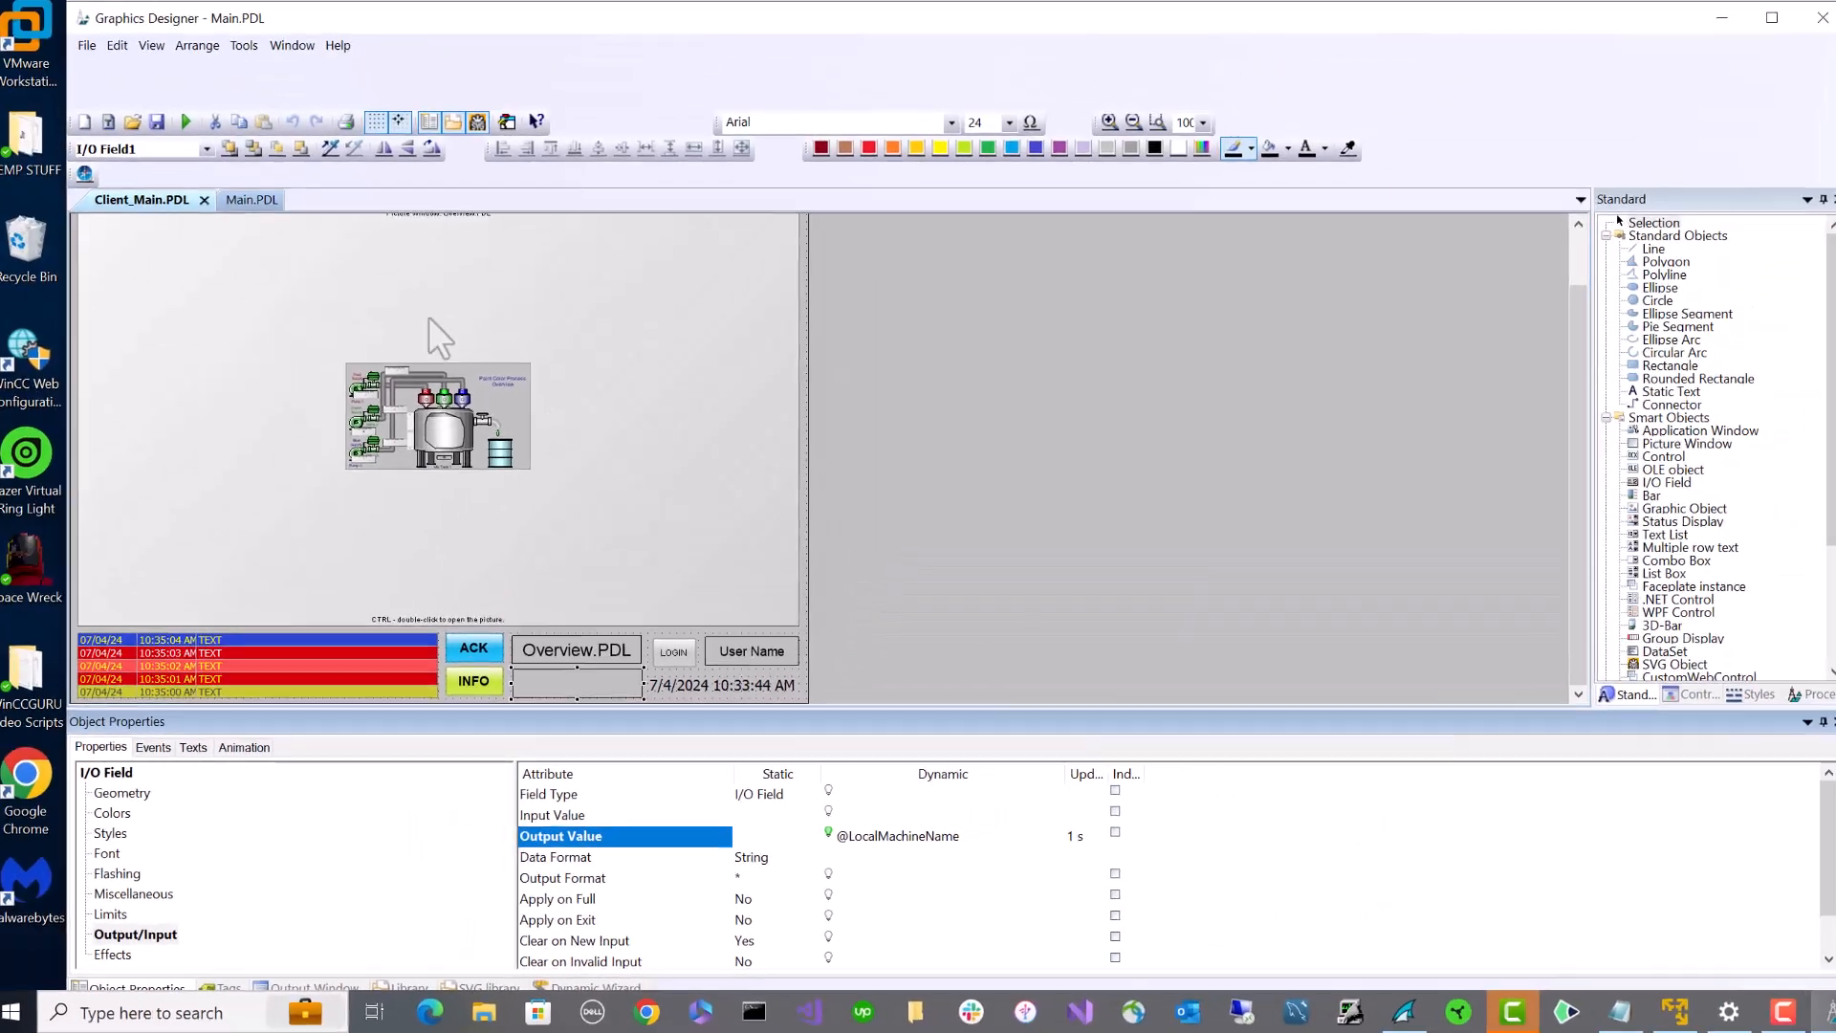
pyautogui.click(160, 128)
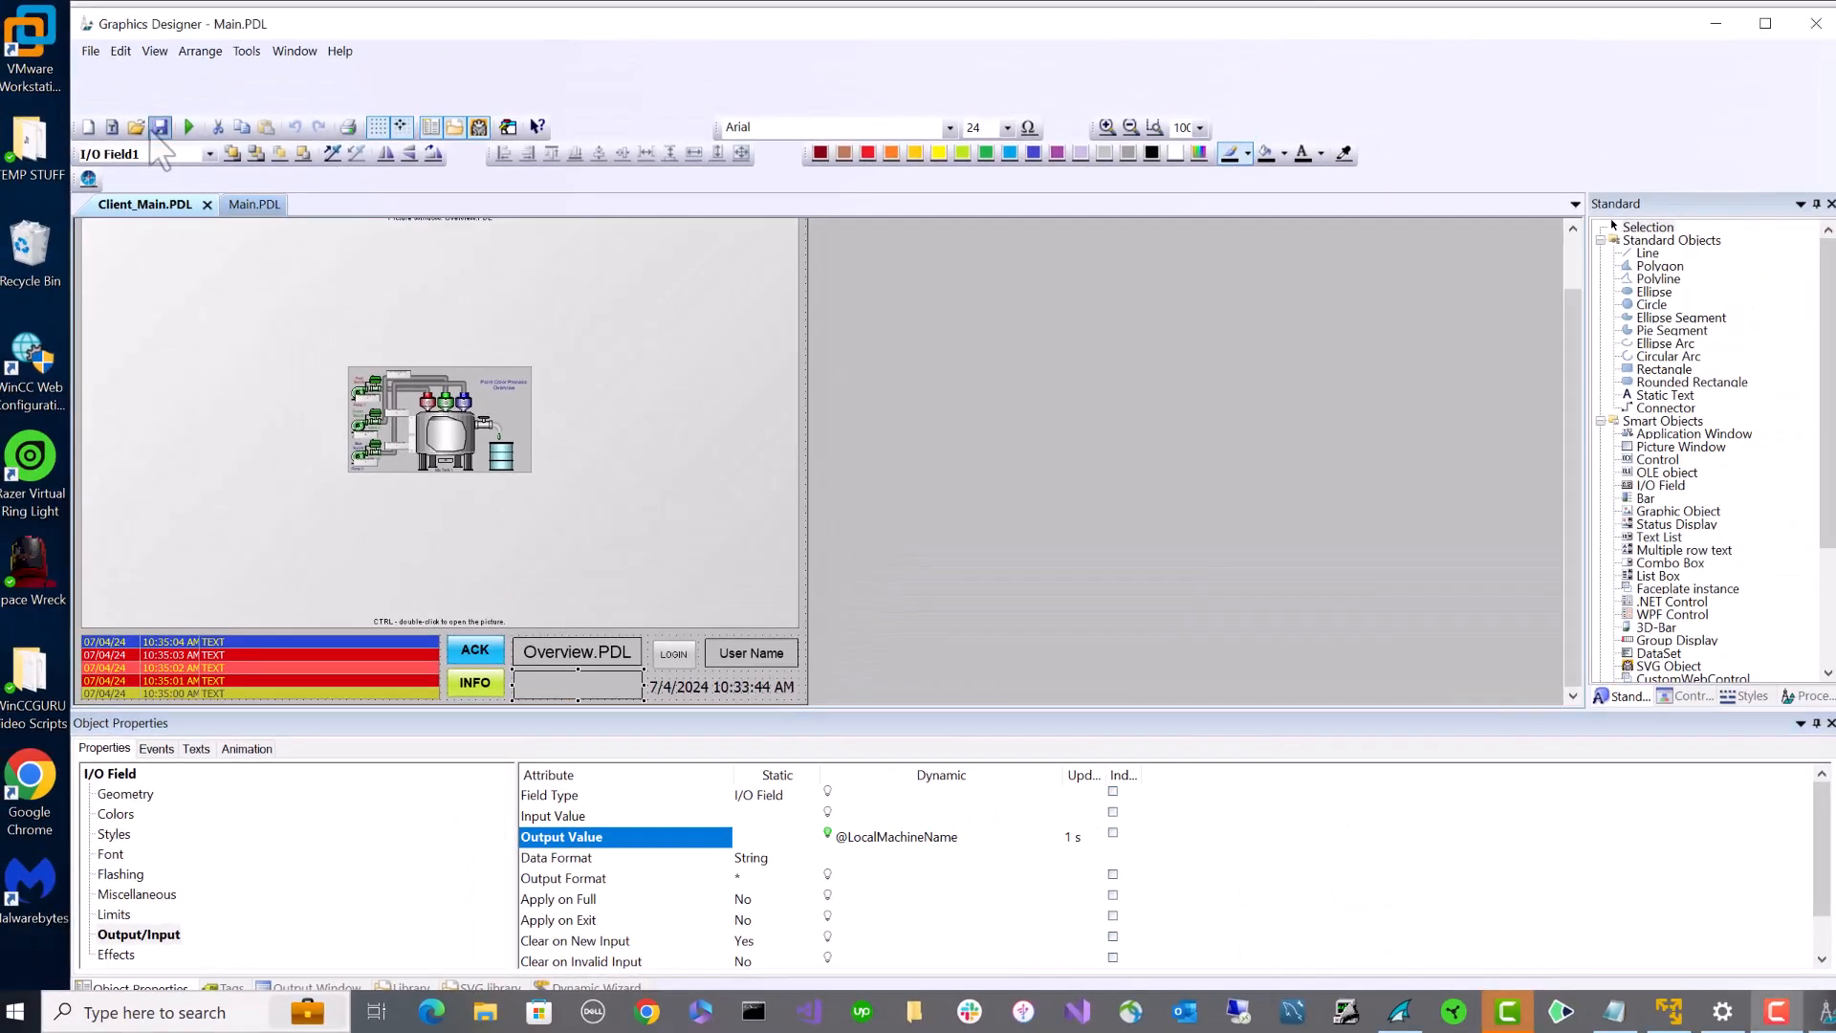
# - Create the server data package WinCC_V8_StepByStep_BOBSDEV.pck from the Server data section
pyautogui.click(1398, 1014)
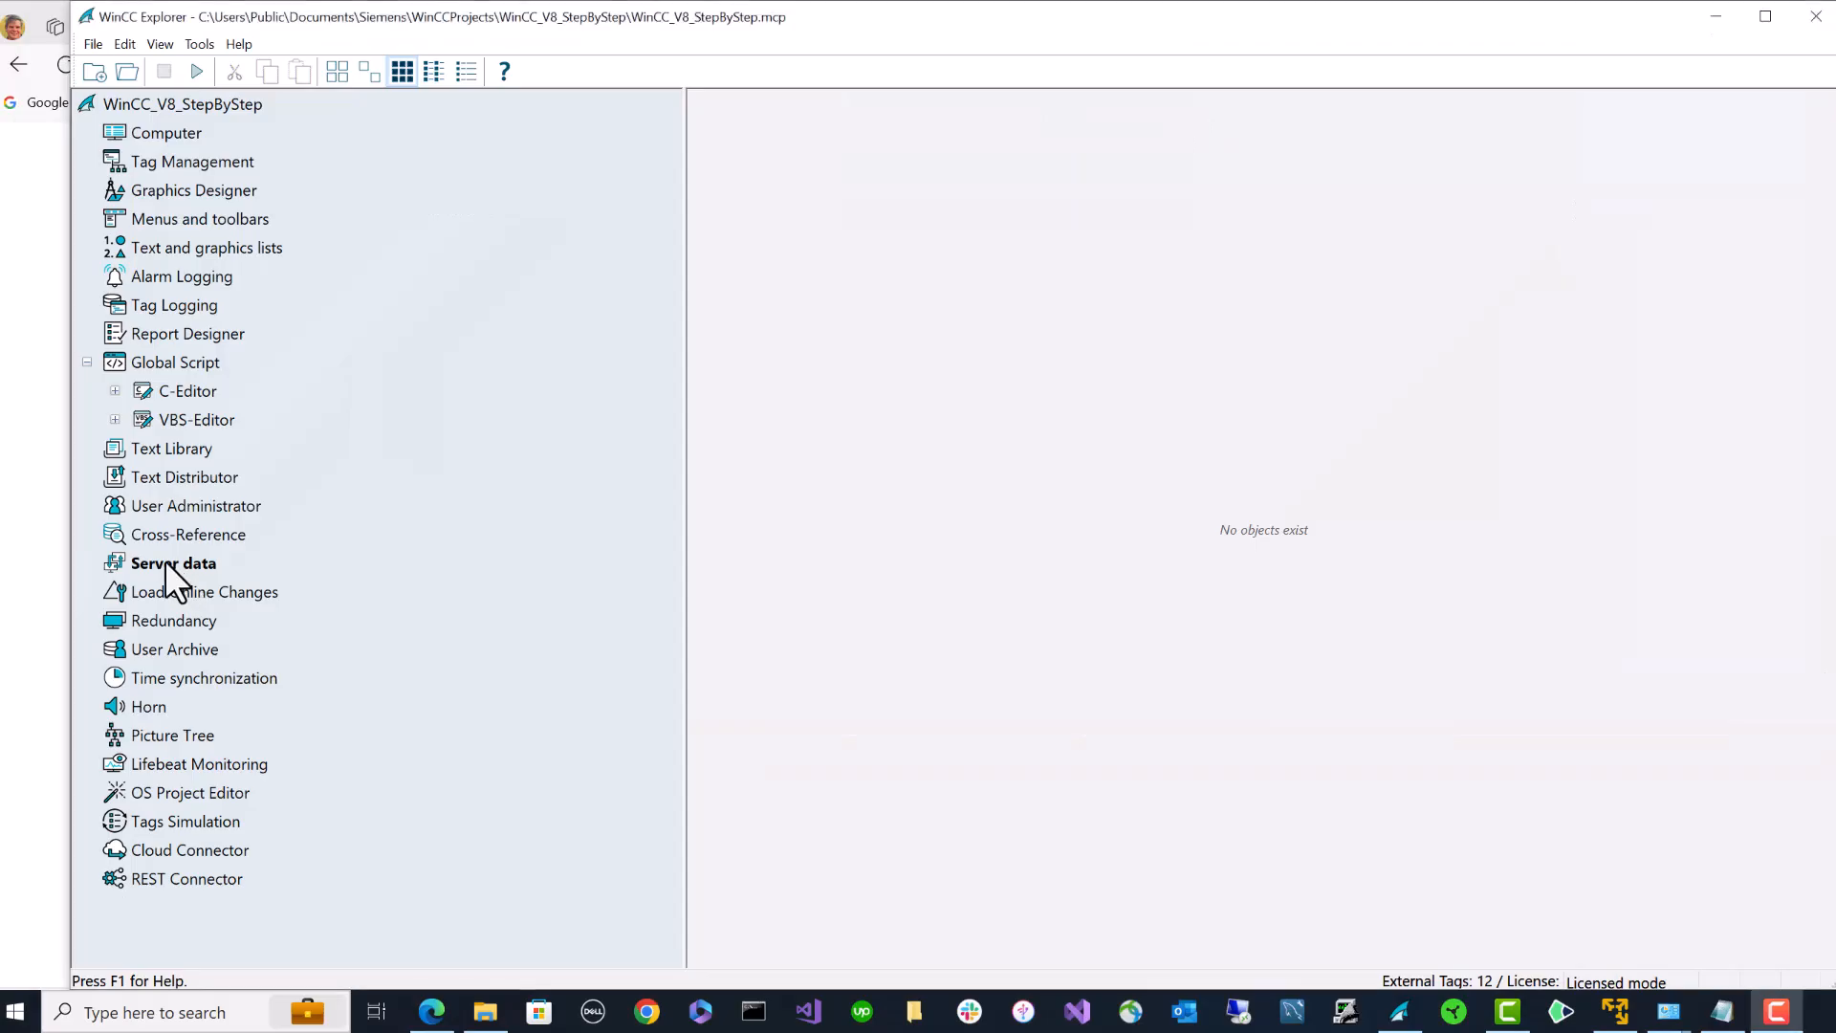
pyautogui.click(170, 565)
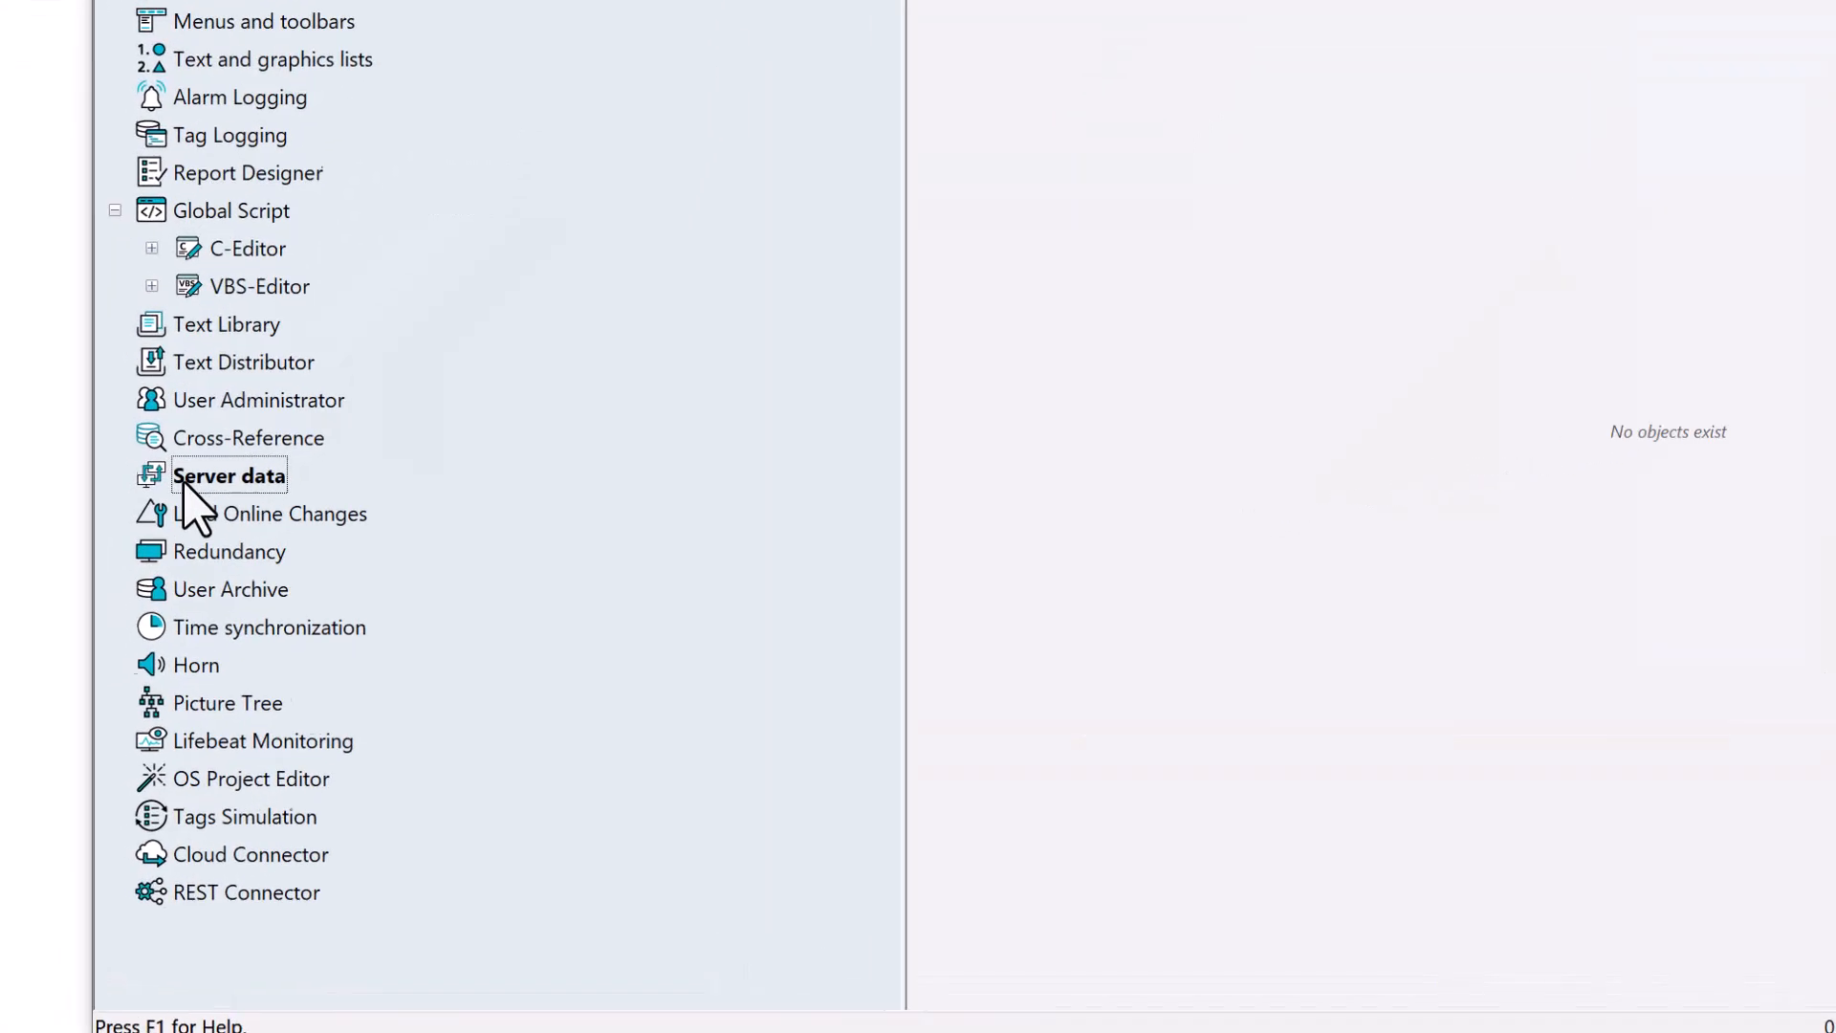
pyautogui.rightClick(254, 392)
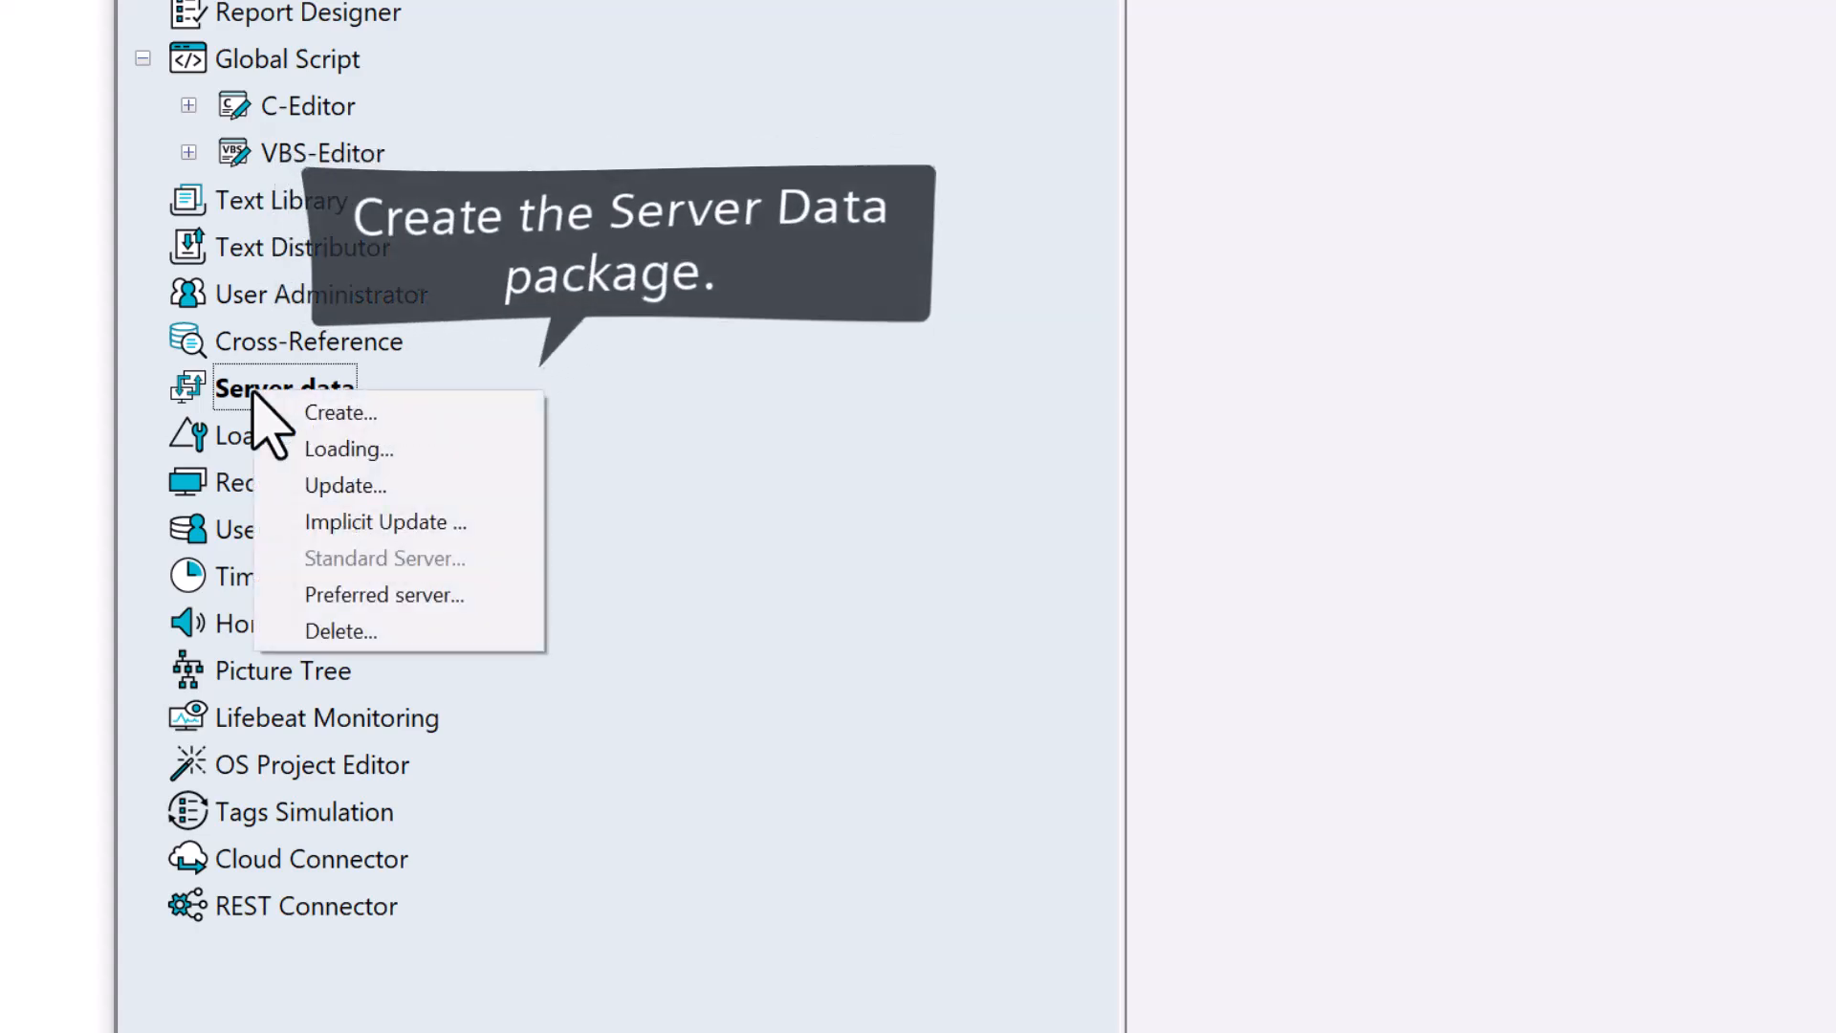
pyautogui.click(304, 411)
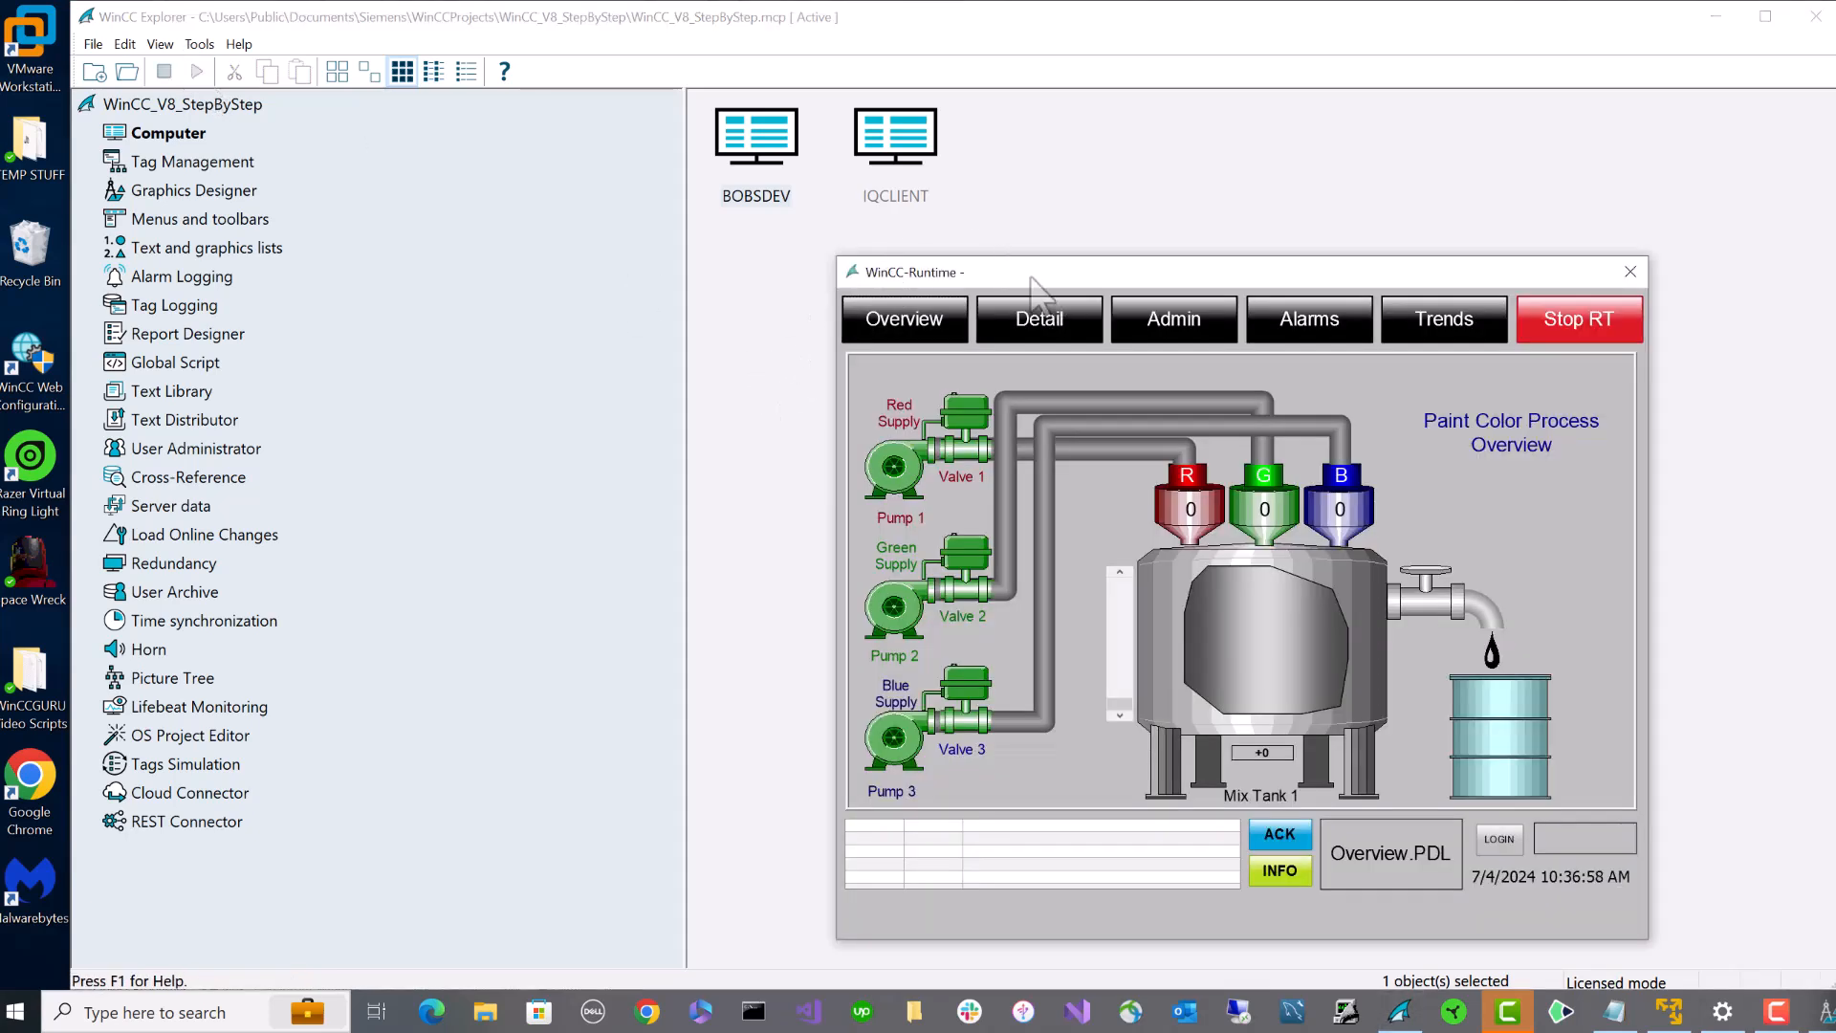
# - Dismiss the no-authorization message, log on to runtime as Engineer, and open User Administrator
pyautogui.click(1084, 272)
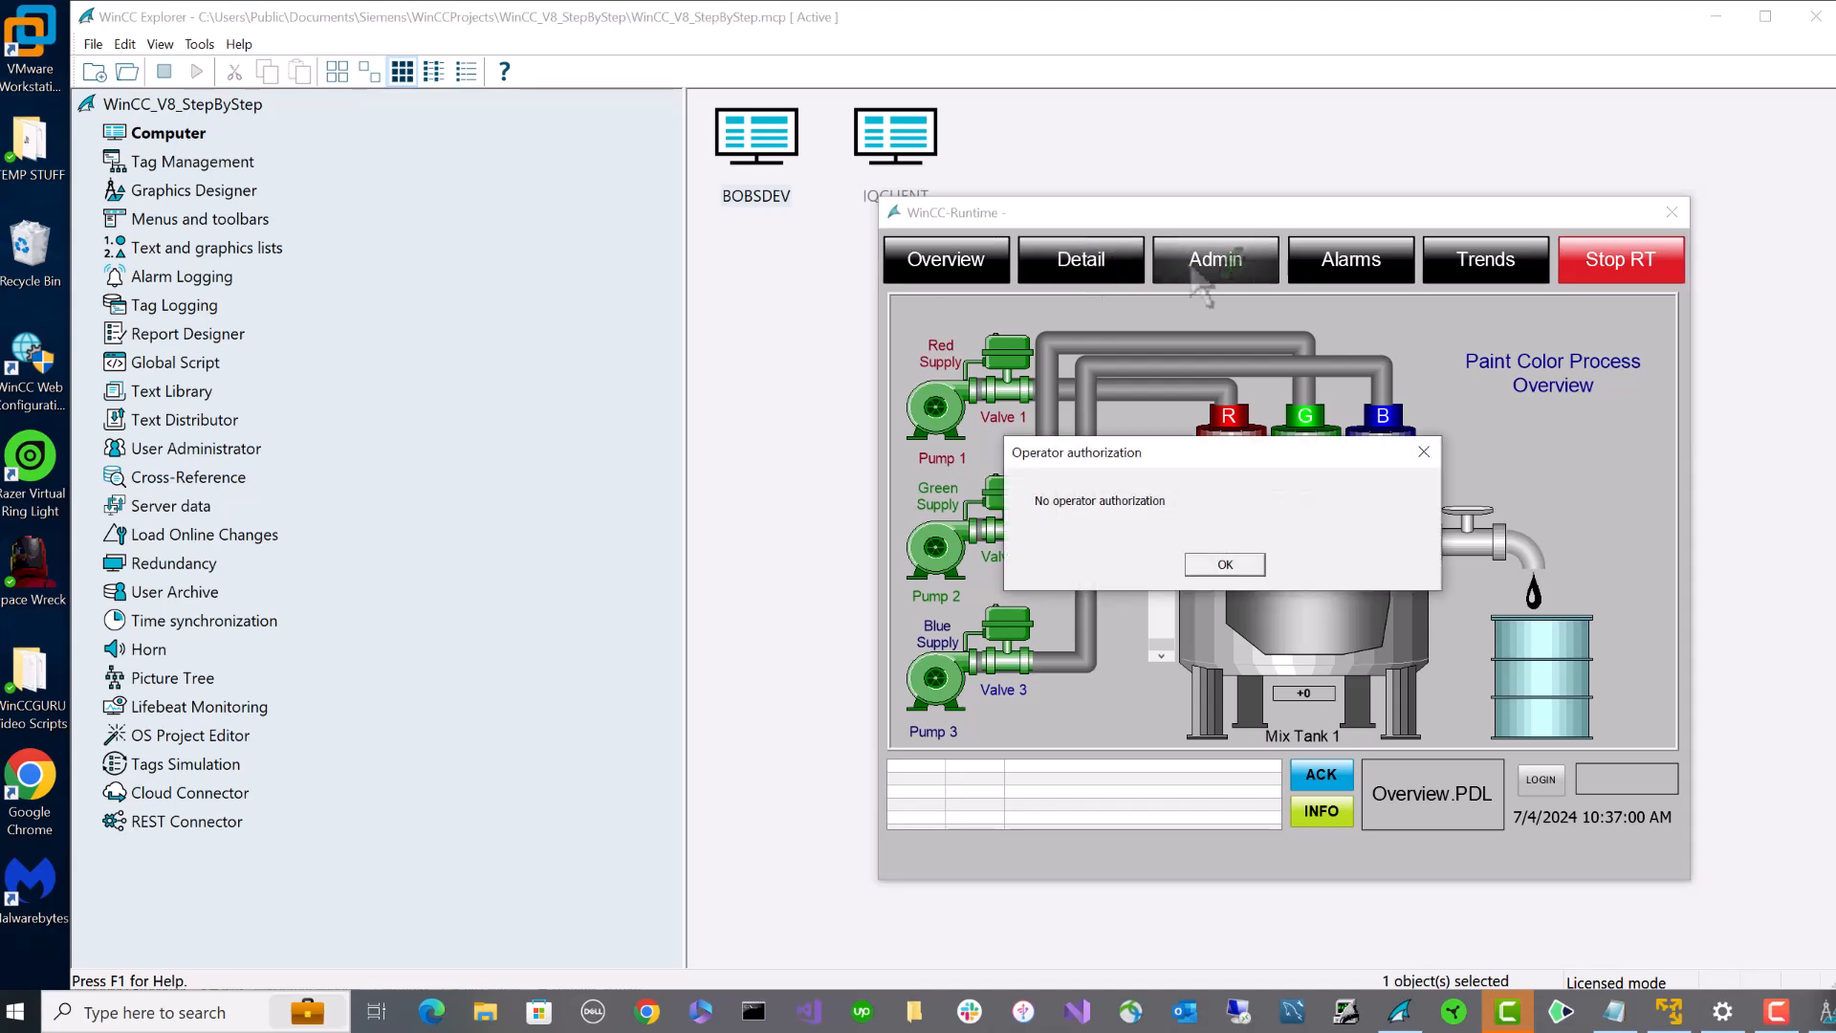
pyautogui.click(1222, 561)
pyautogui.click(1541, 779)
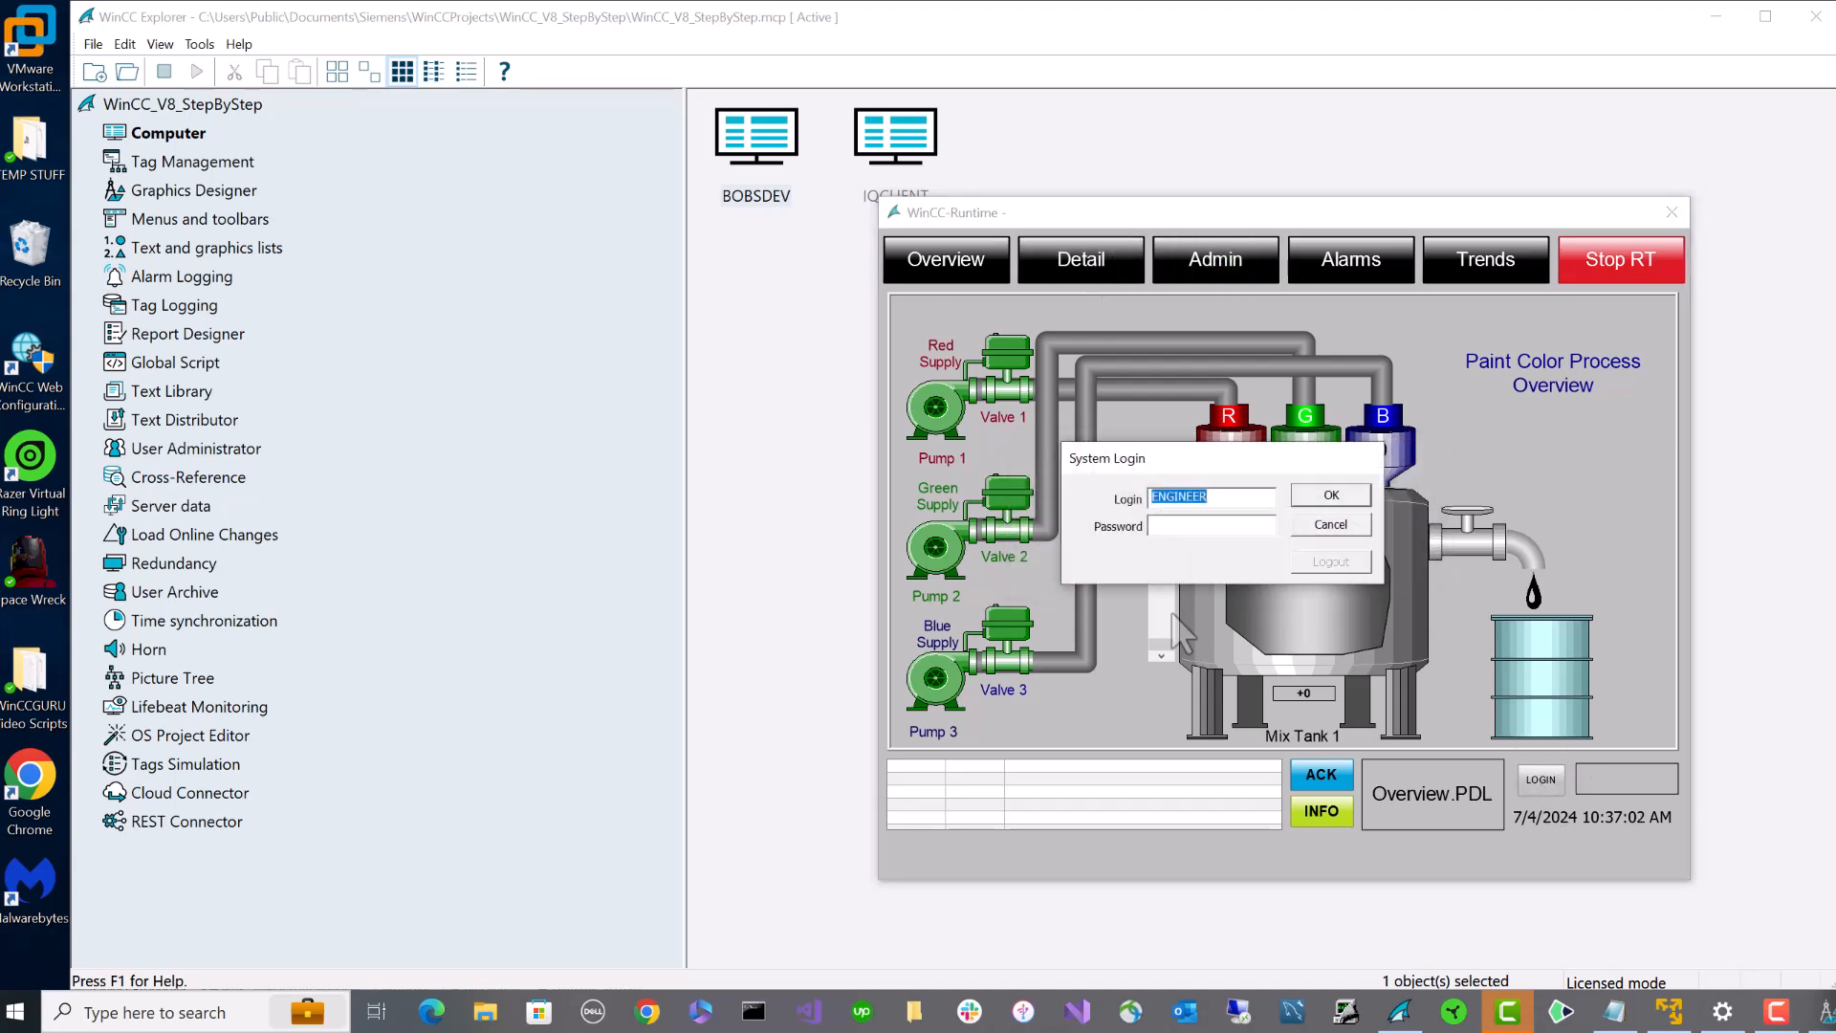
pyautogui.press('Tab')
pyautogui.press('Return')
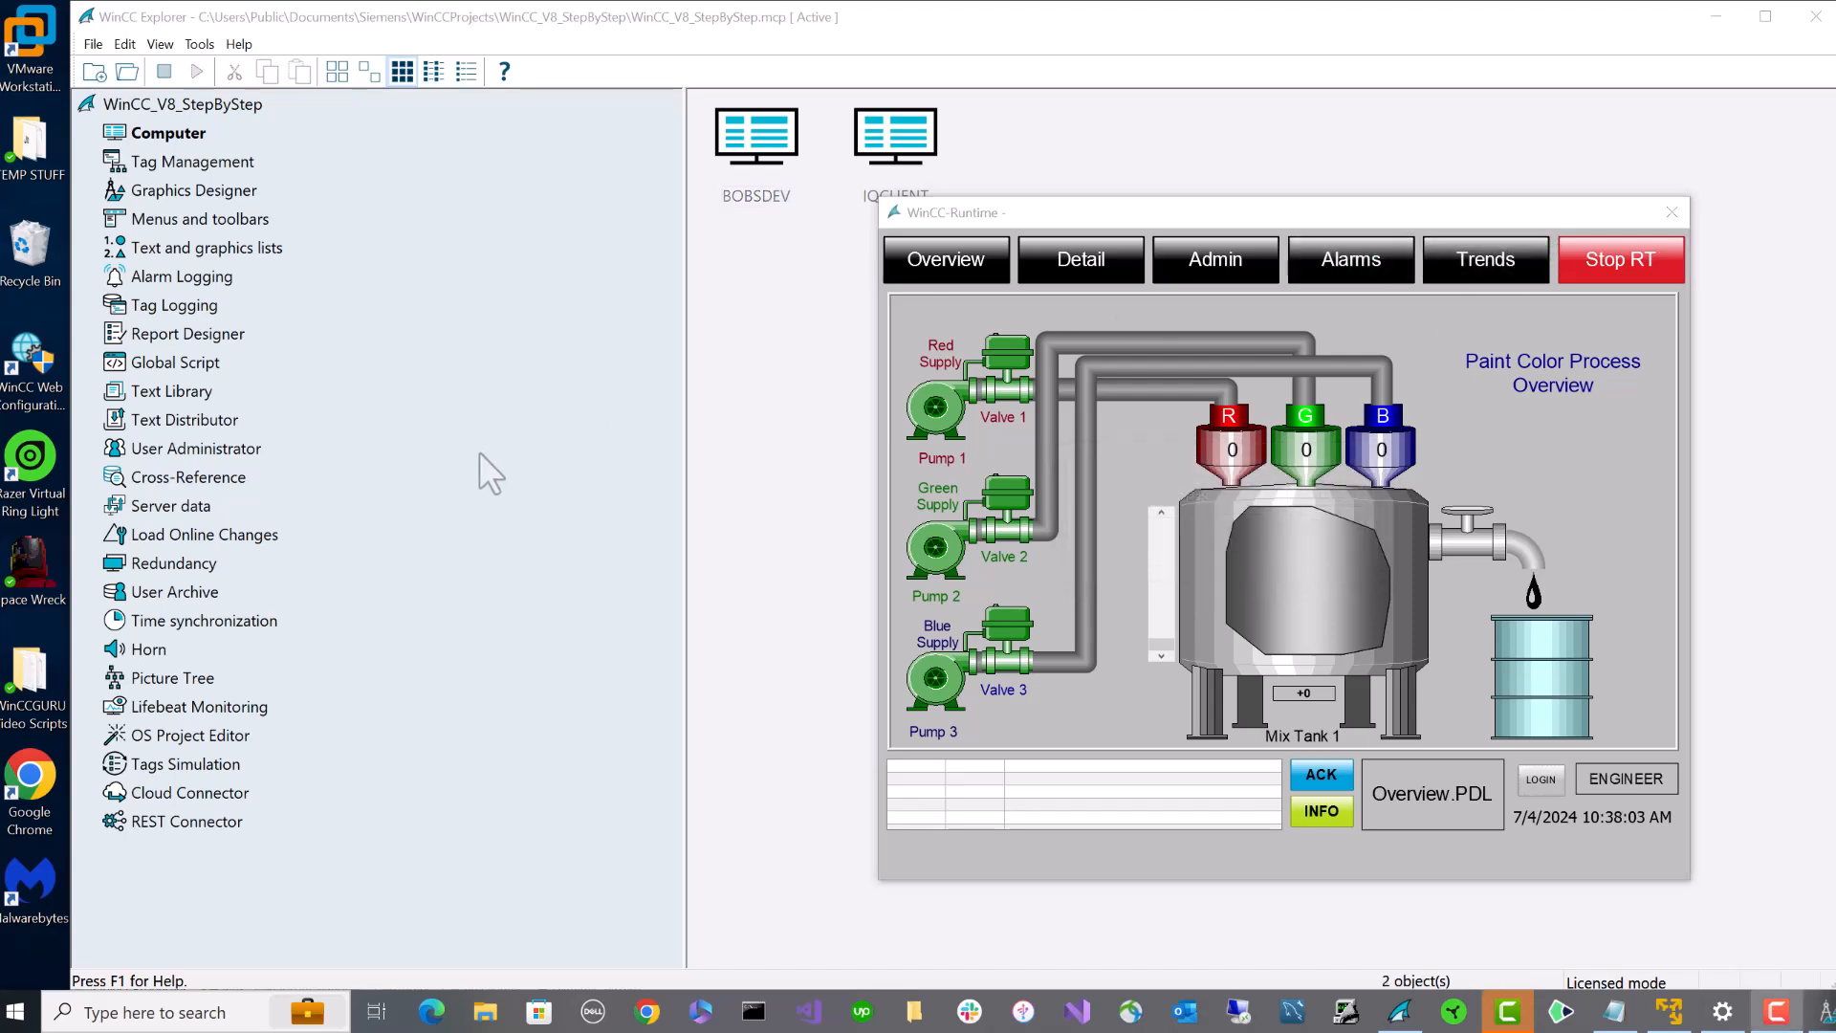
pyautogui.doubleClick(194, 449)
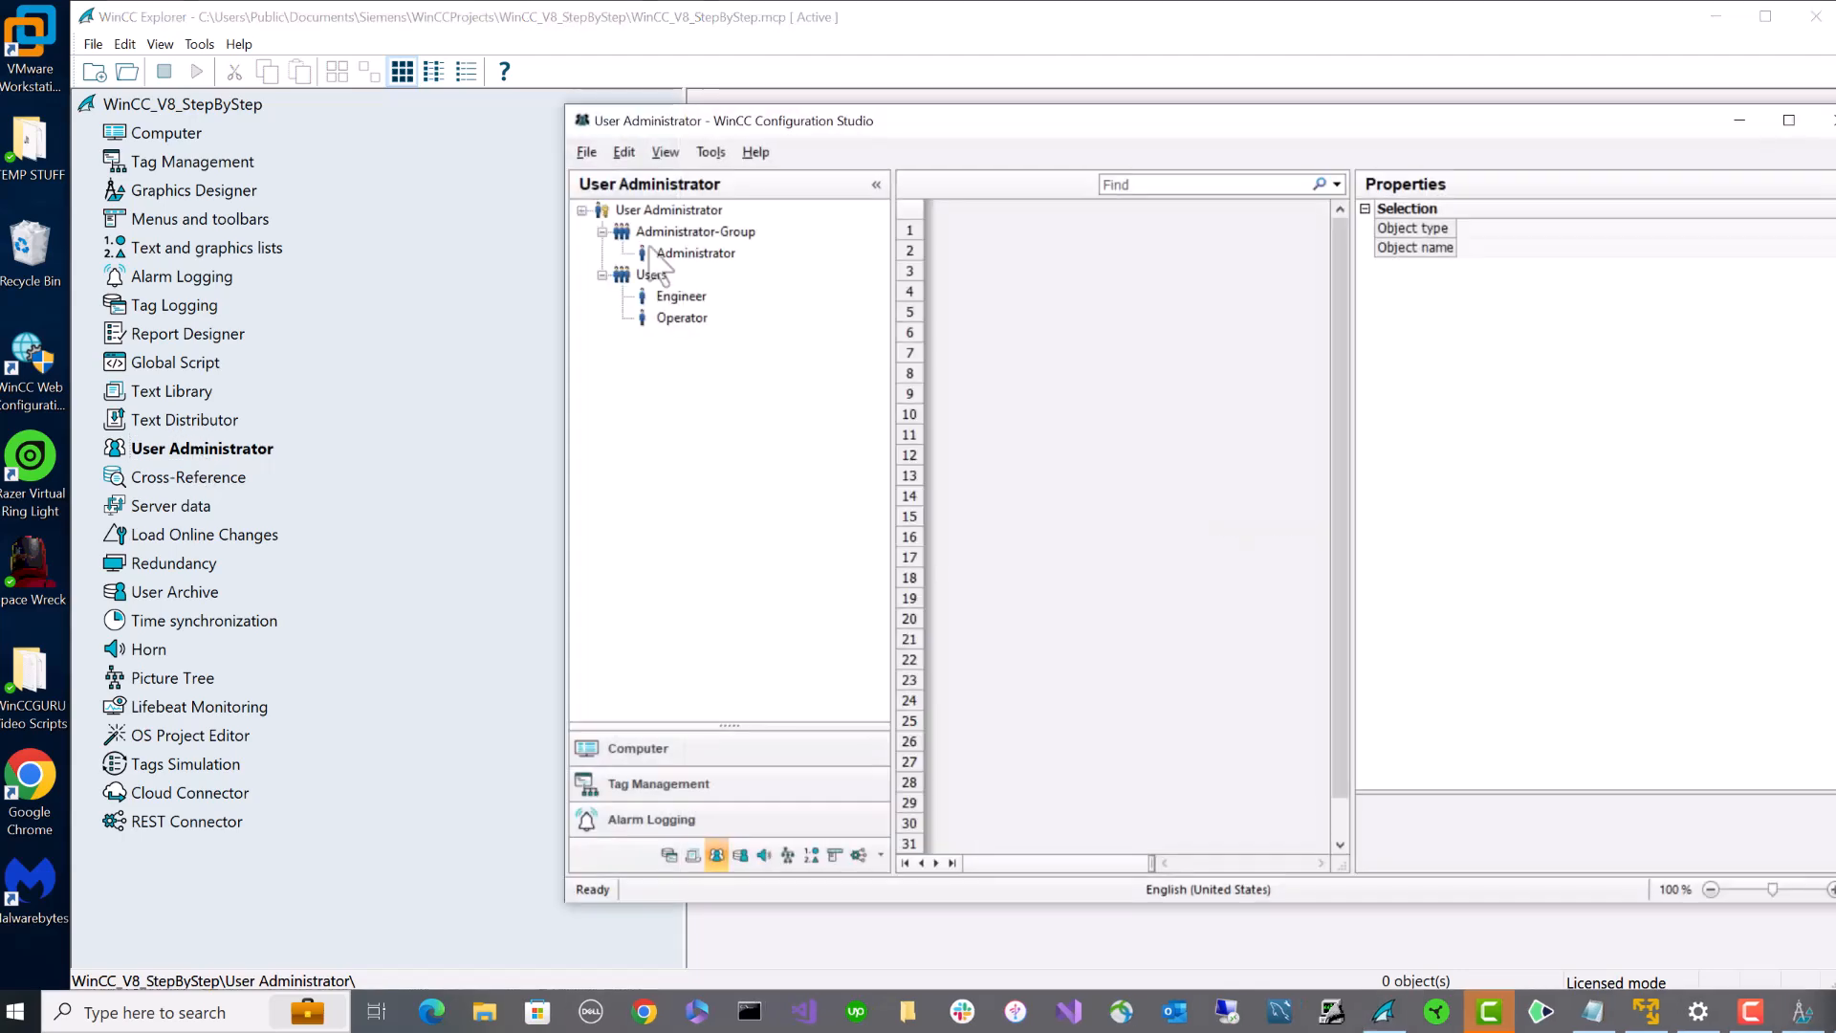
# - Verify the Engineer user has Activate remote and Configure remote authorizations enabled
pyautogui.click(713, 238)
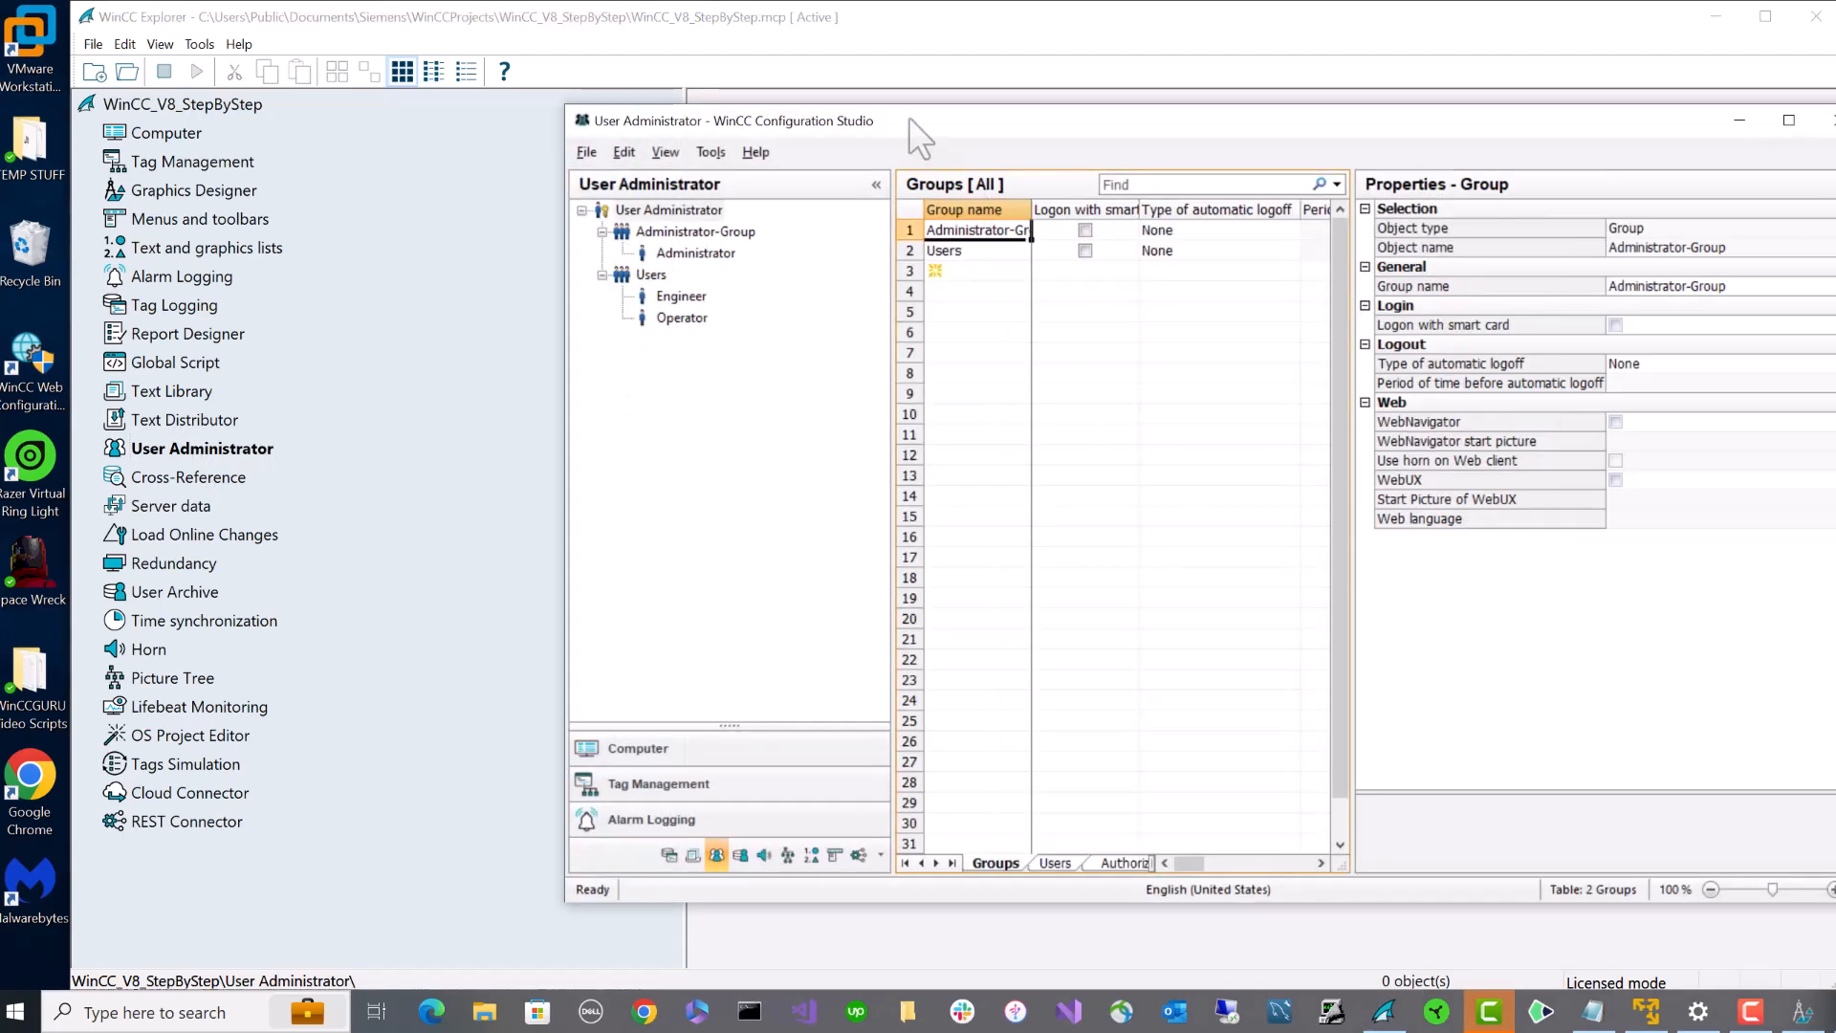
pyautogui.click(555, 352)
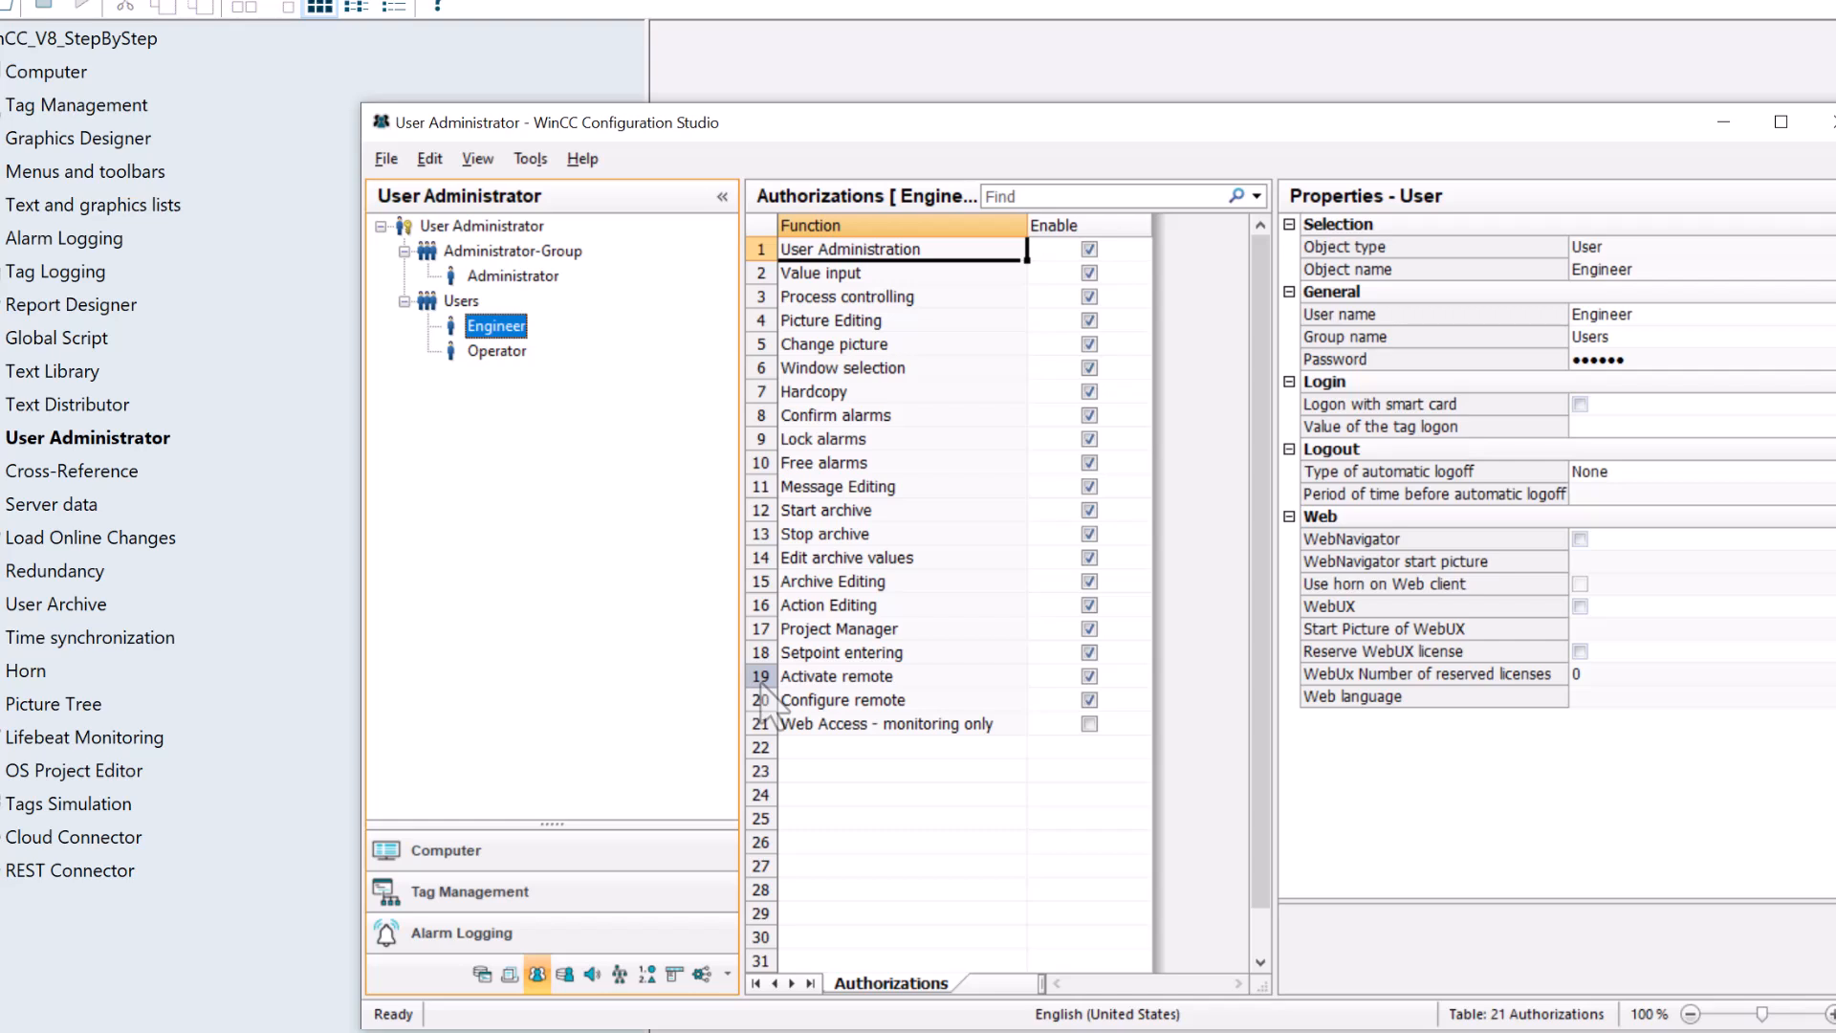
pyautogui.click(763, 679)
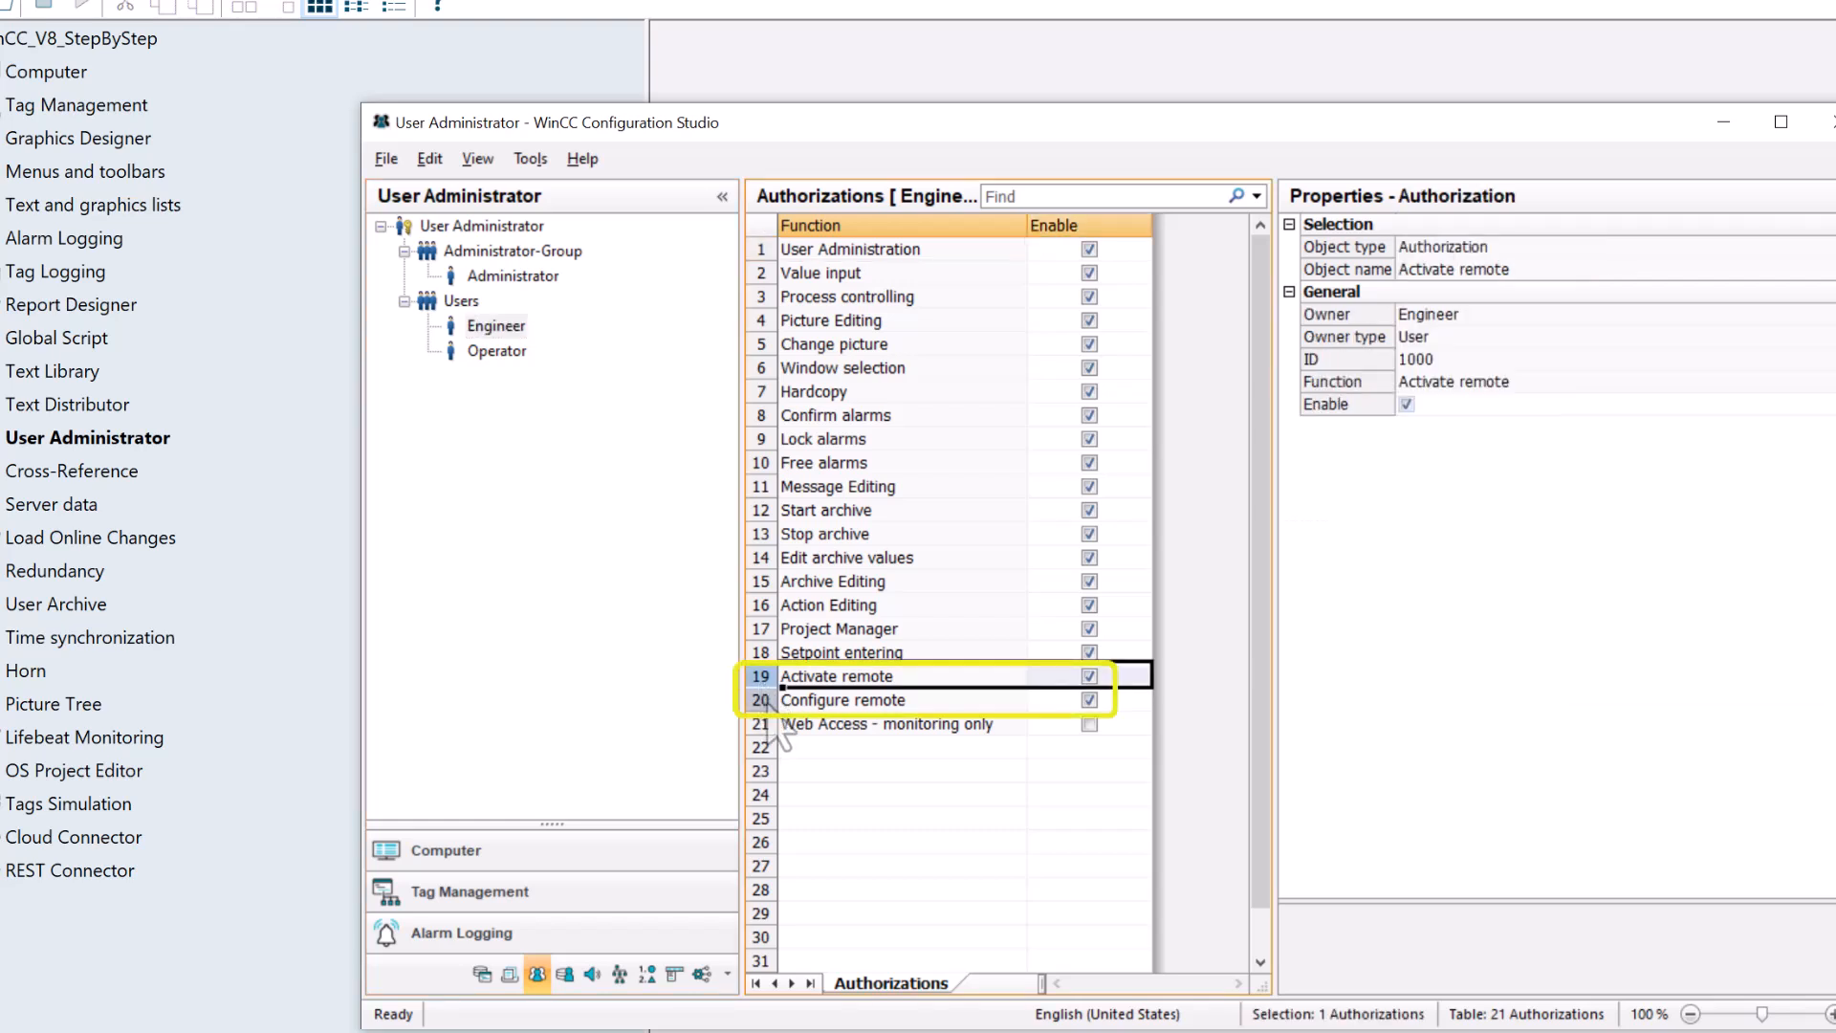
pyautogui.click(768, 703)
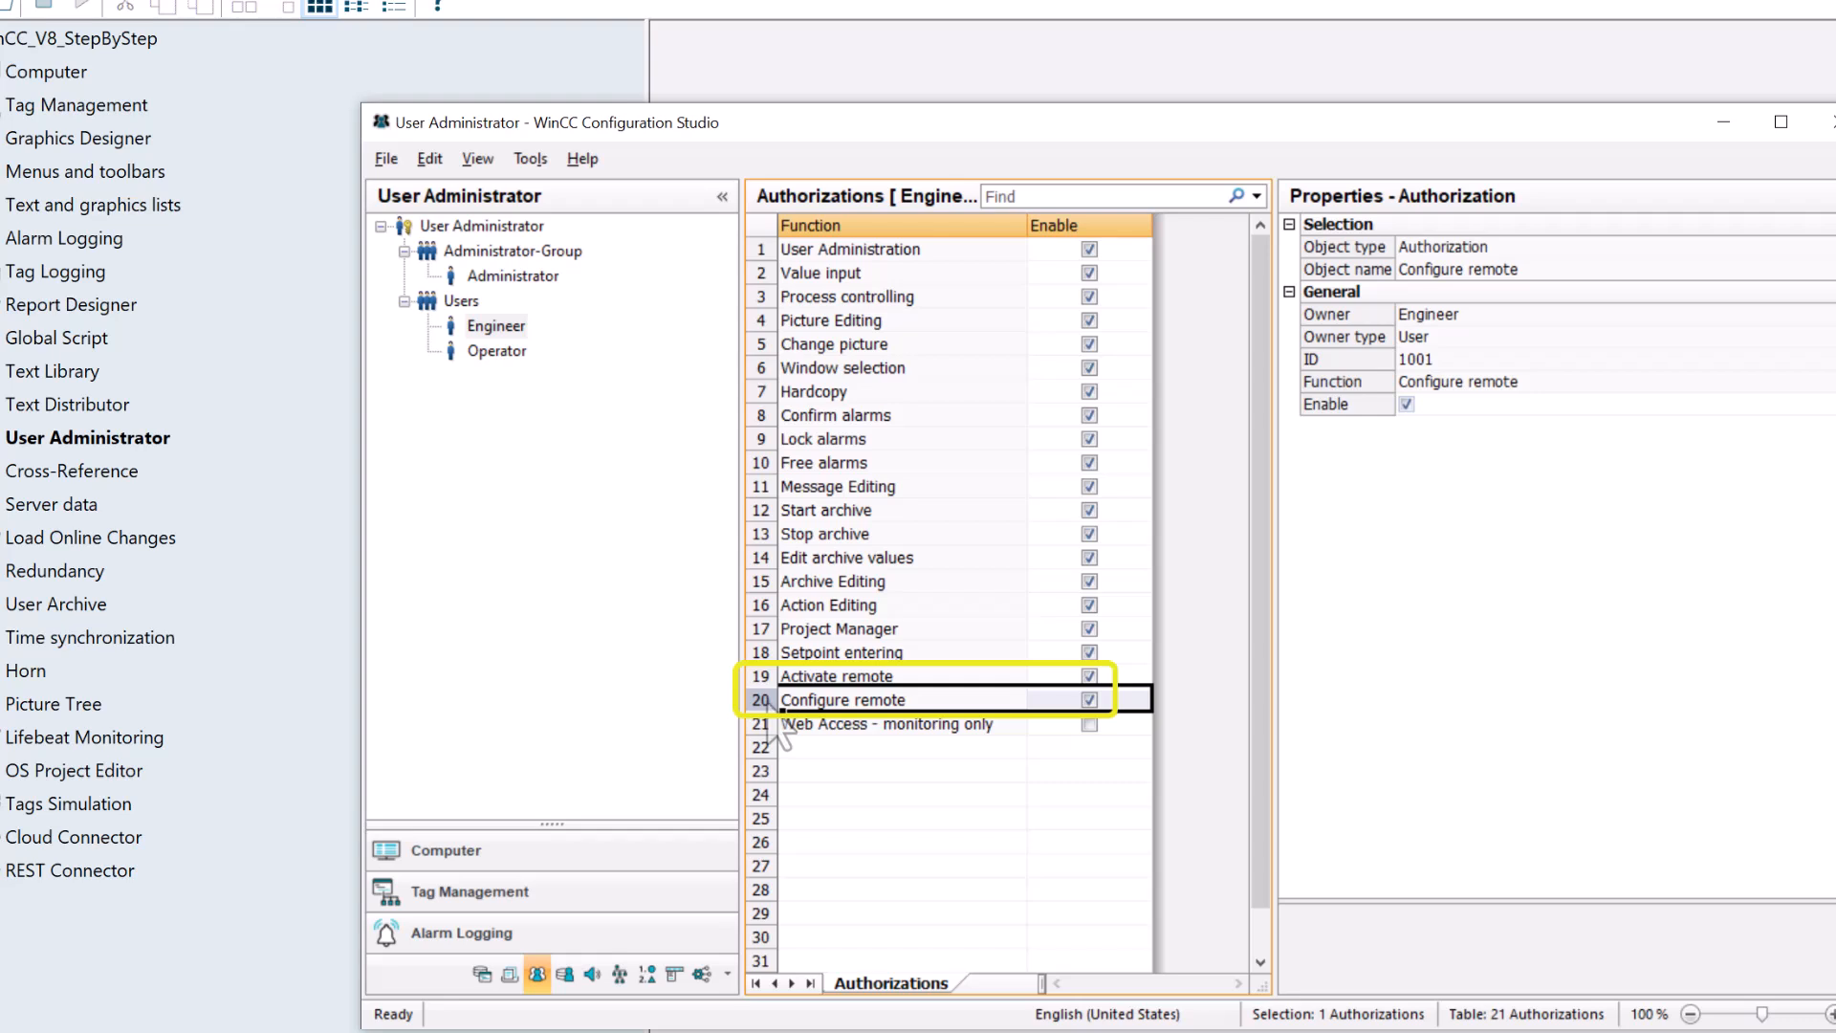
pyautogui.click(762, 677)
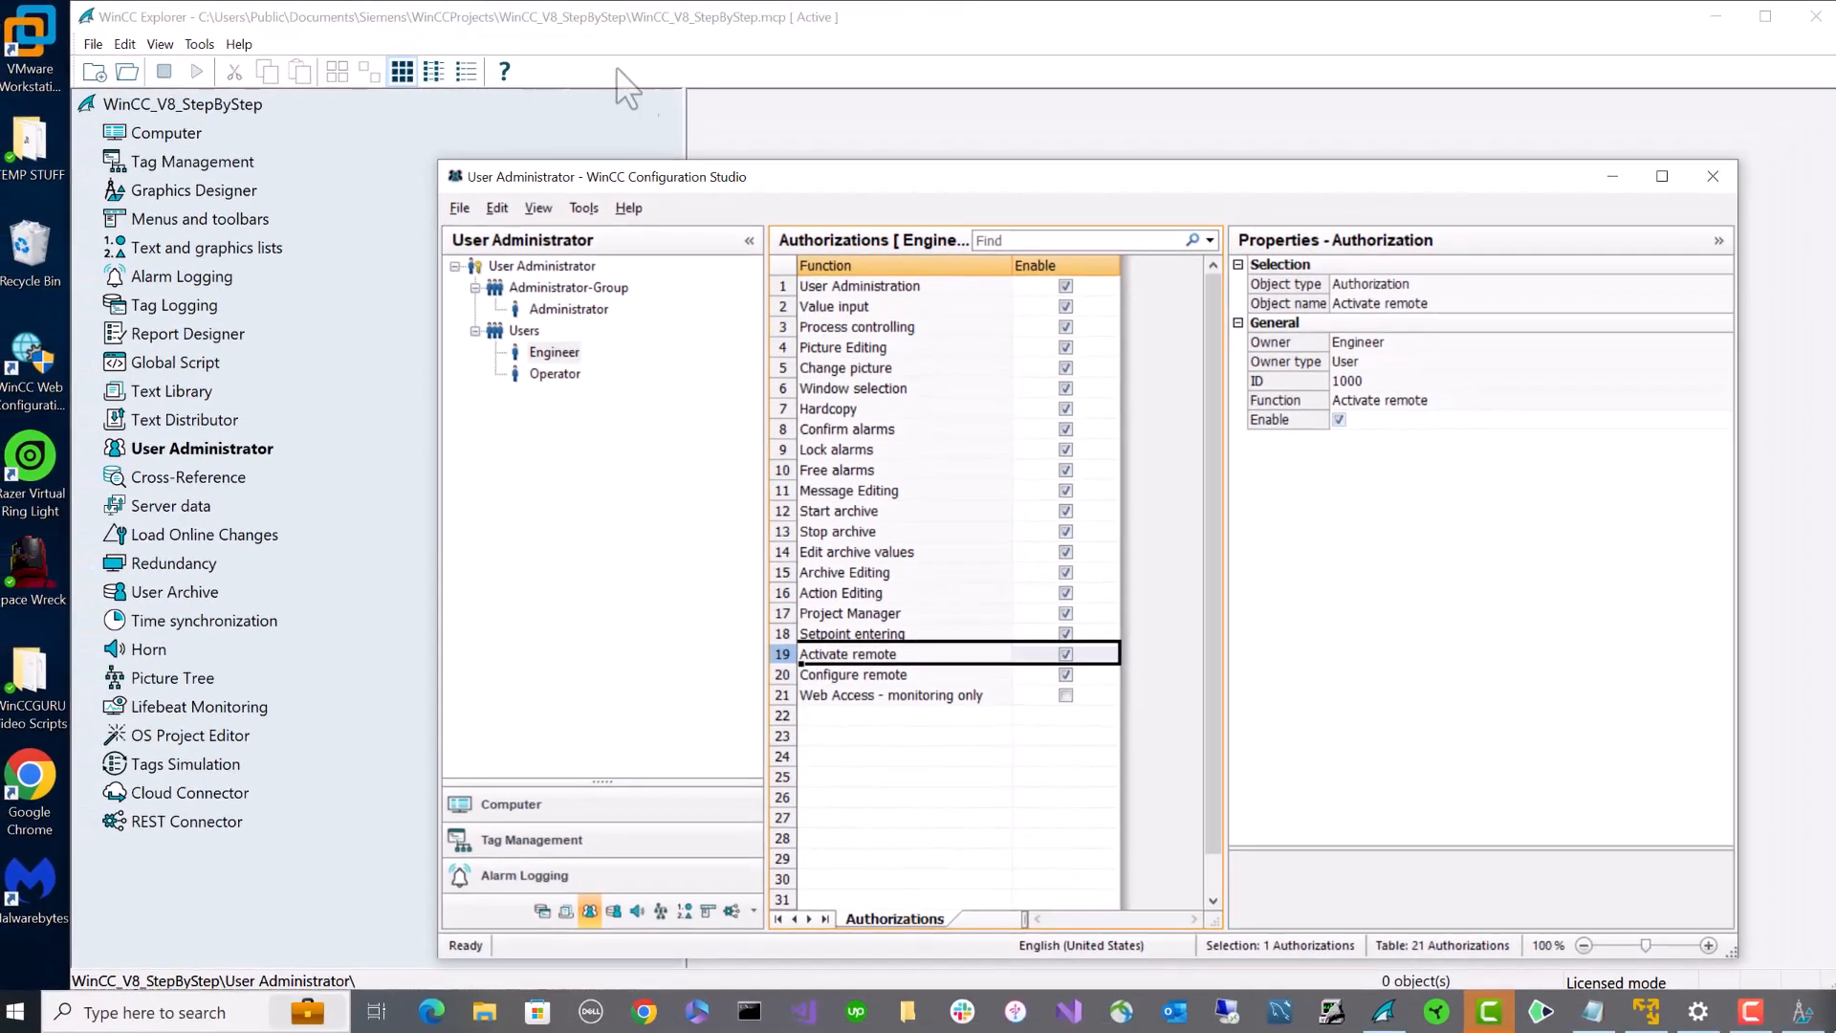
# - Close the User Administrator editor and switch to the client virtual machine
pyautogui.moveTo(705, 175); pyautogui.dragTo(276, 115)
pyautogui.click(1284, 115)
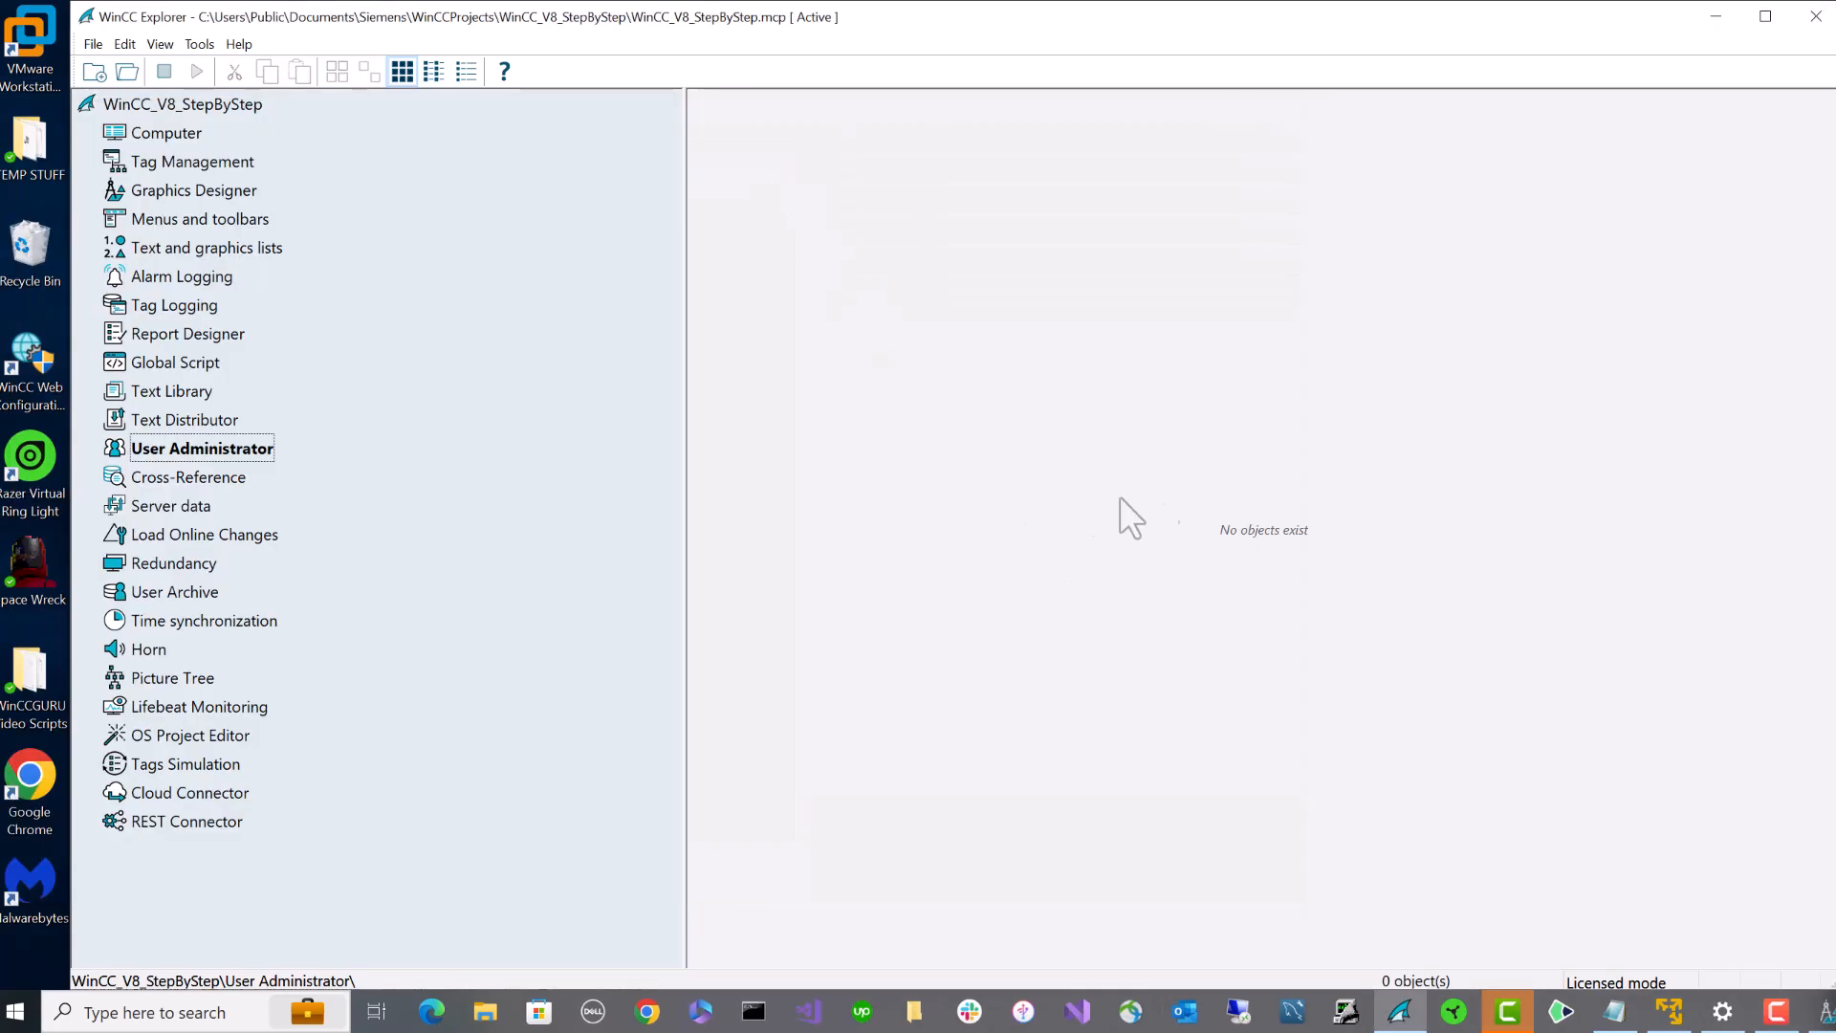
pyautogui.click(1669, 1012)
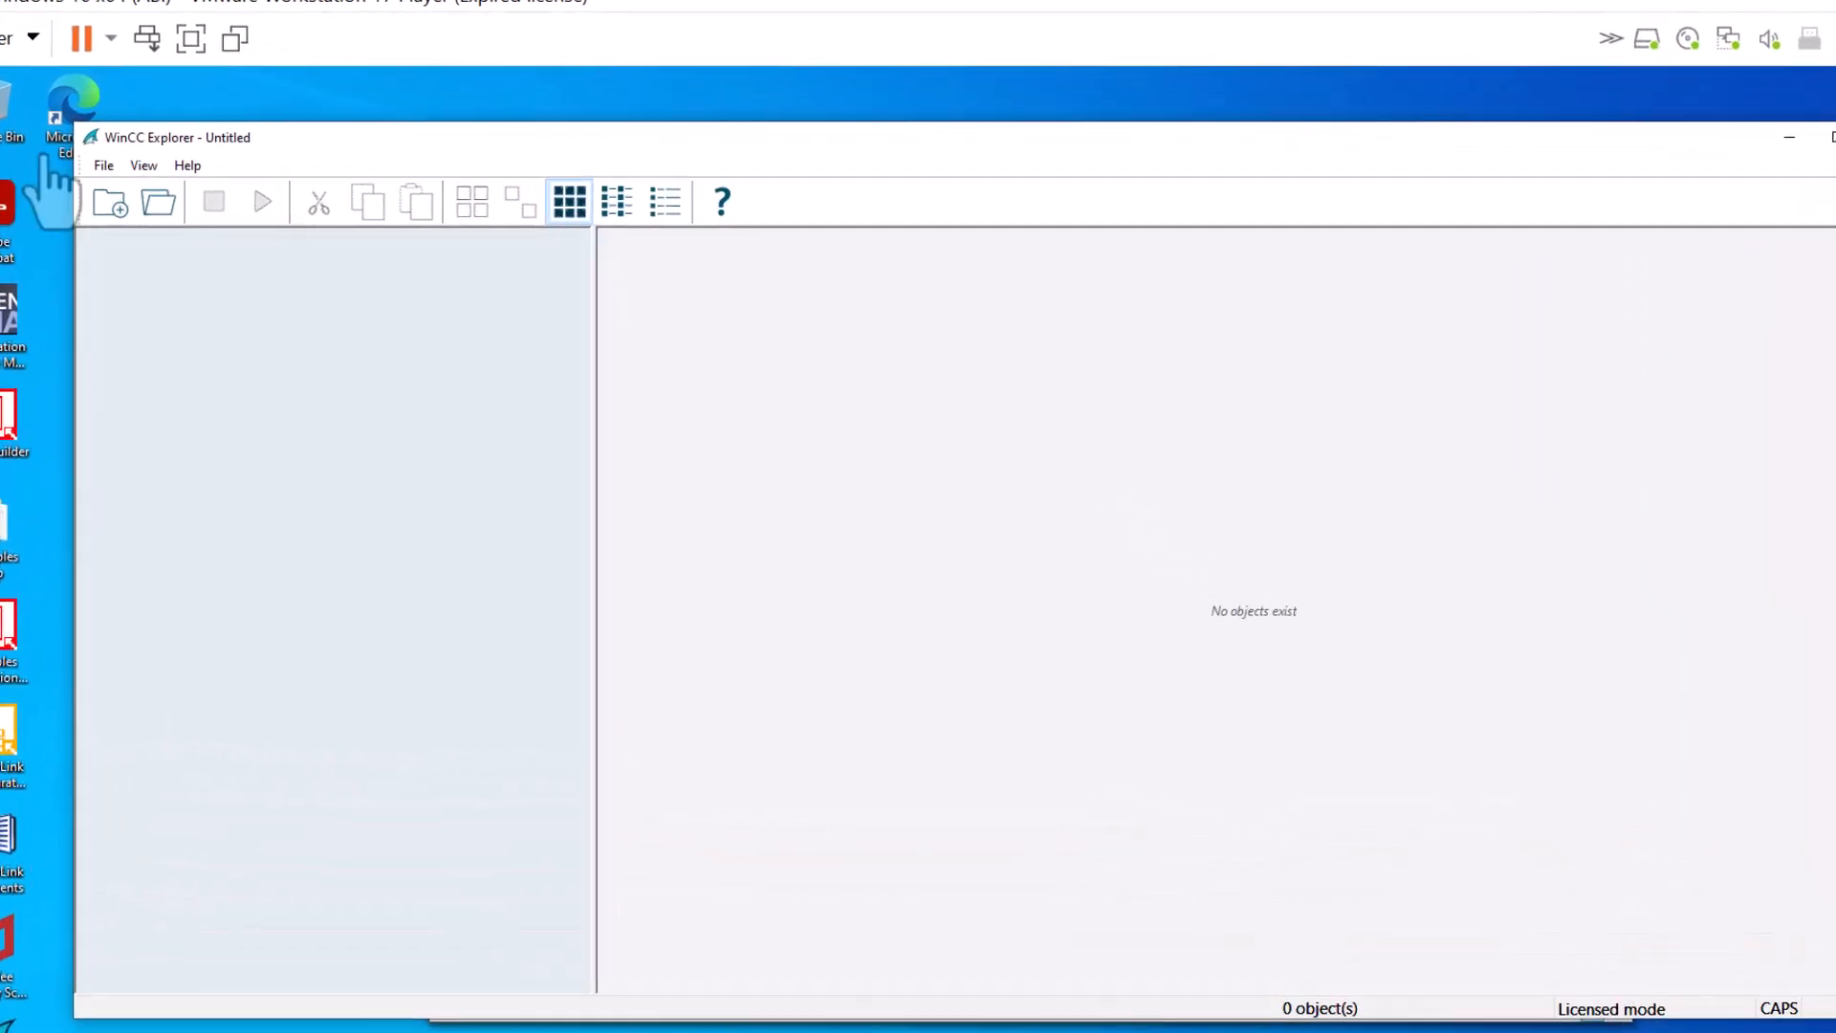
# - Open WinCC_V8_StepByStep from BOBSDEV's WinCC_Project_WinCC_V8_StepByStep network folder
pyautogui.click(103, 166)
pyautogui.click(133, 211)
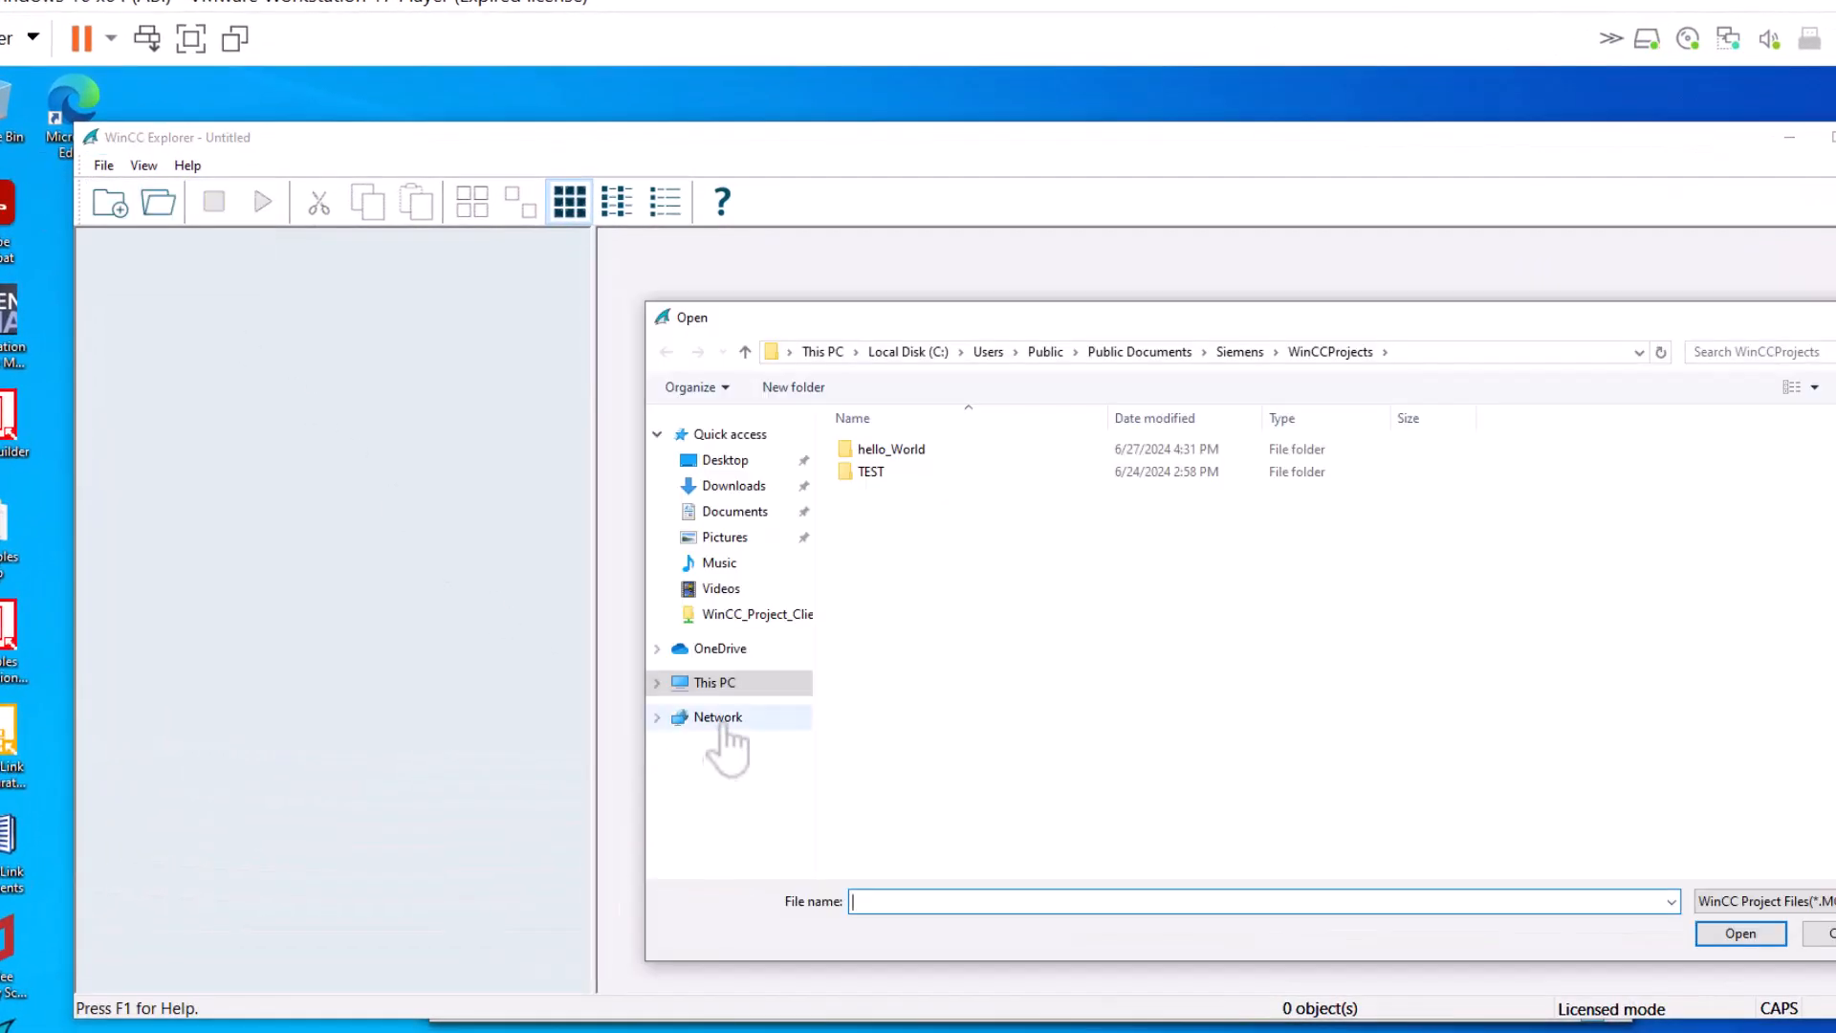
pyautogui.click(720, 719)
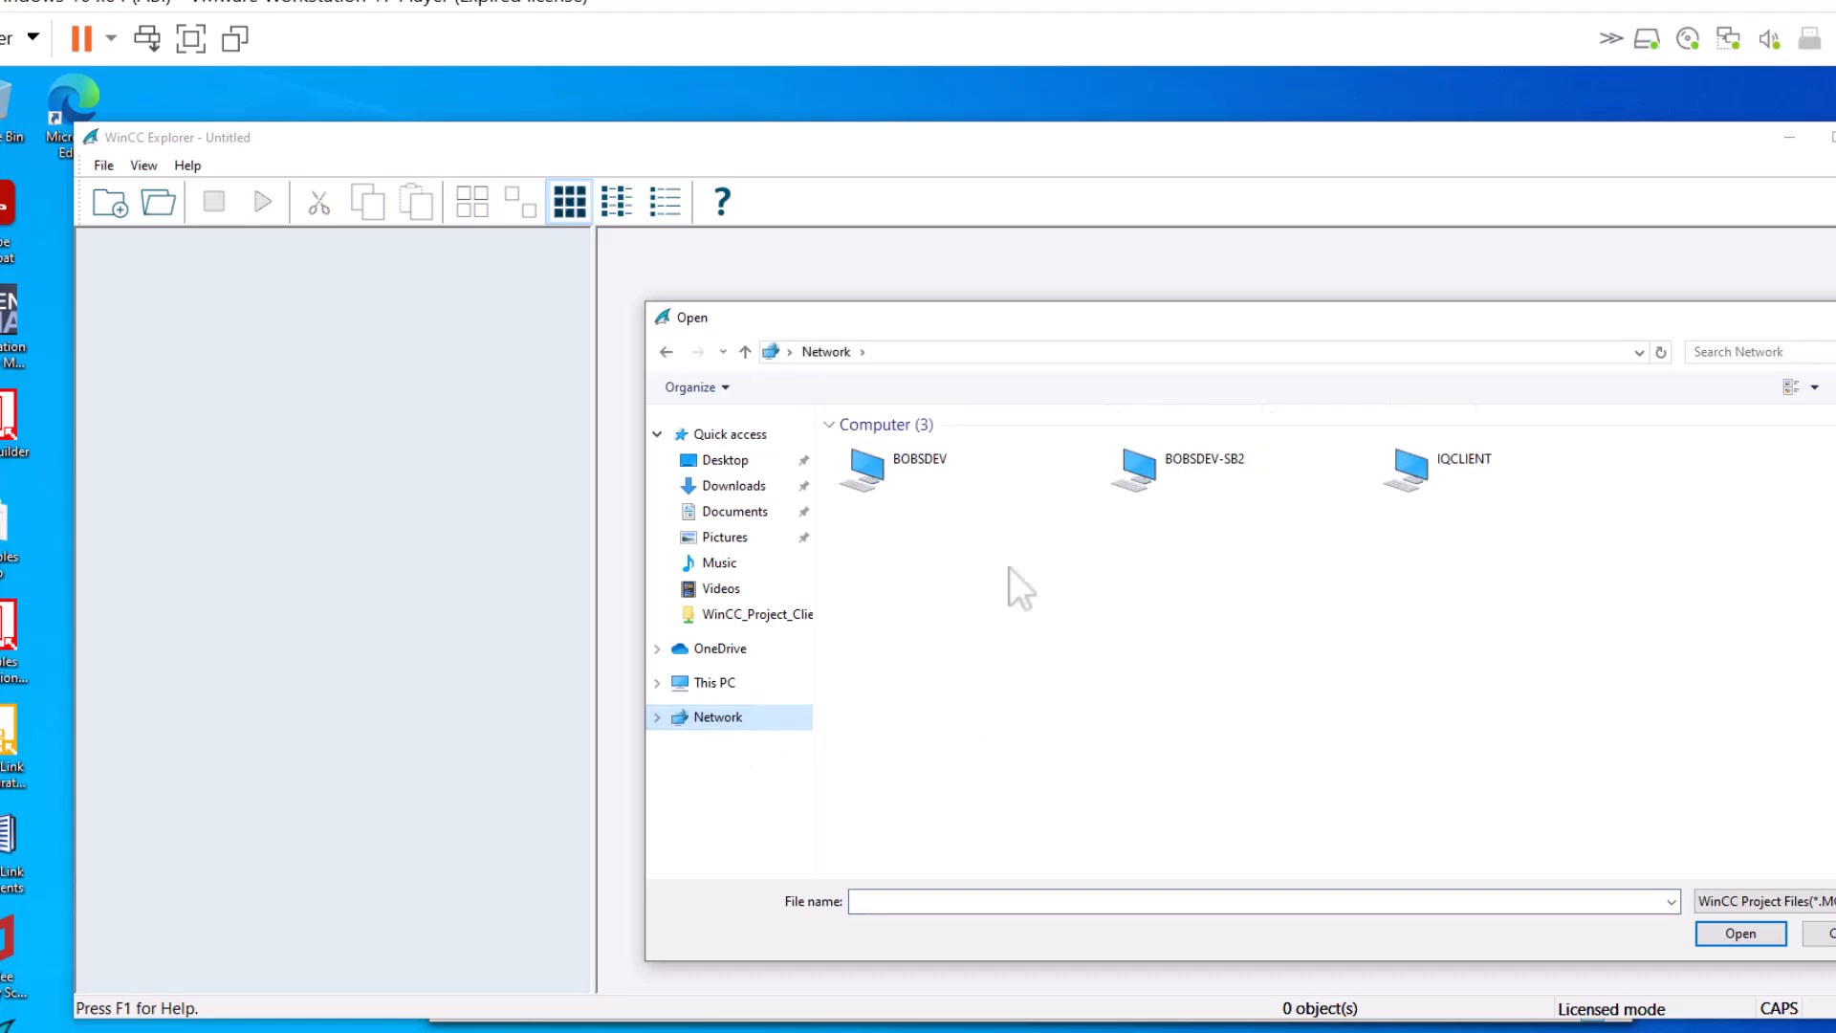
pyautogui.doubleClick(898, 480)
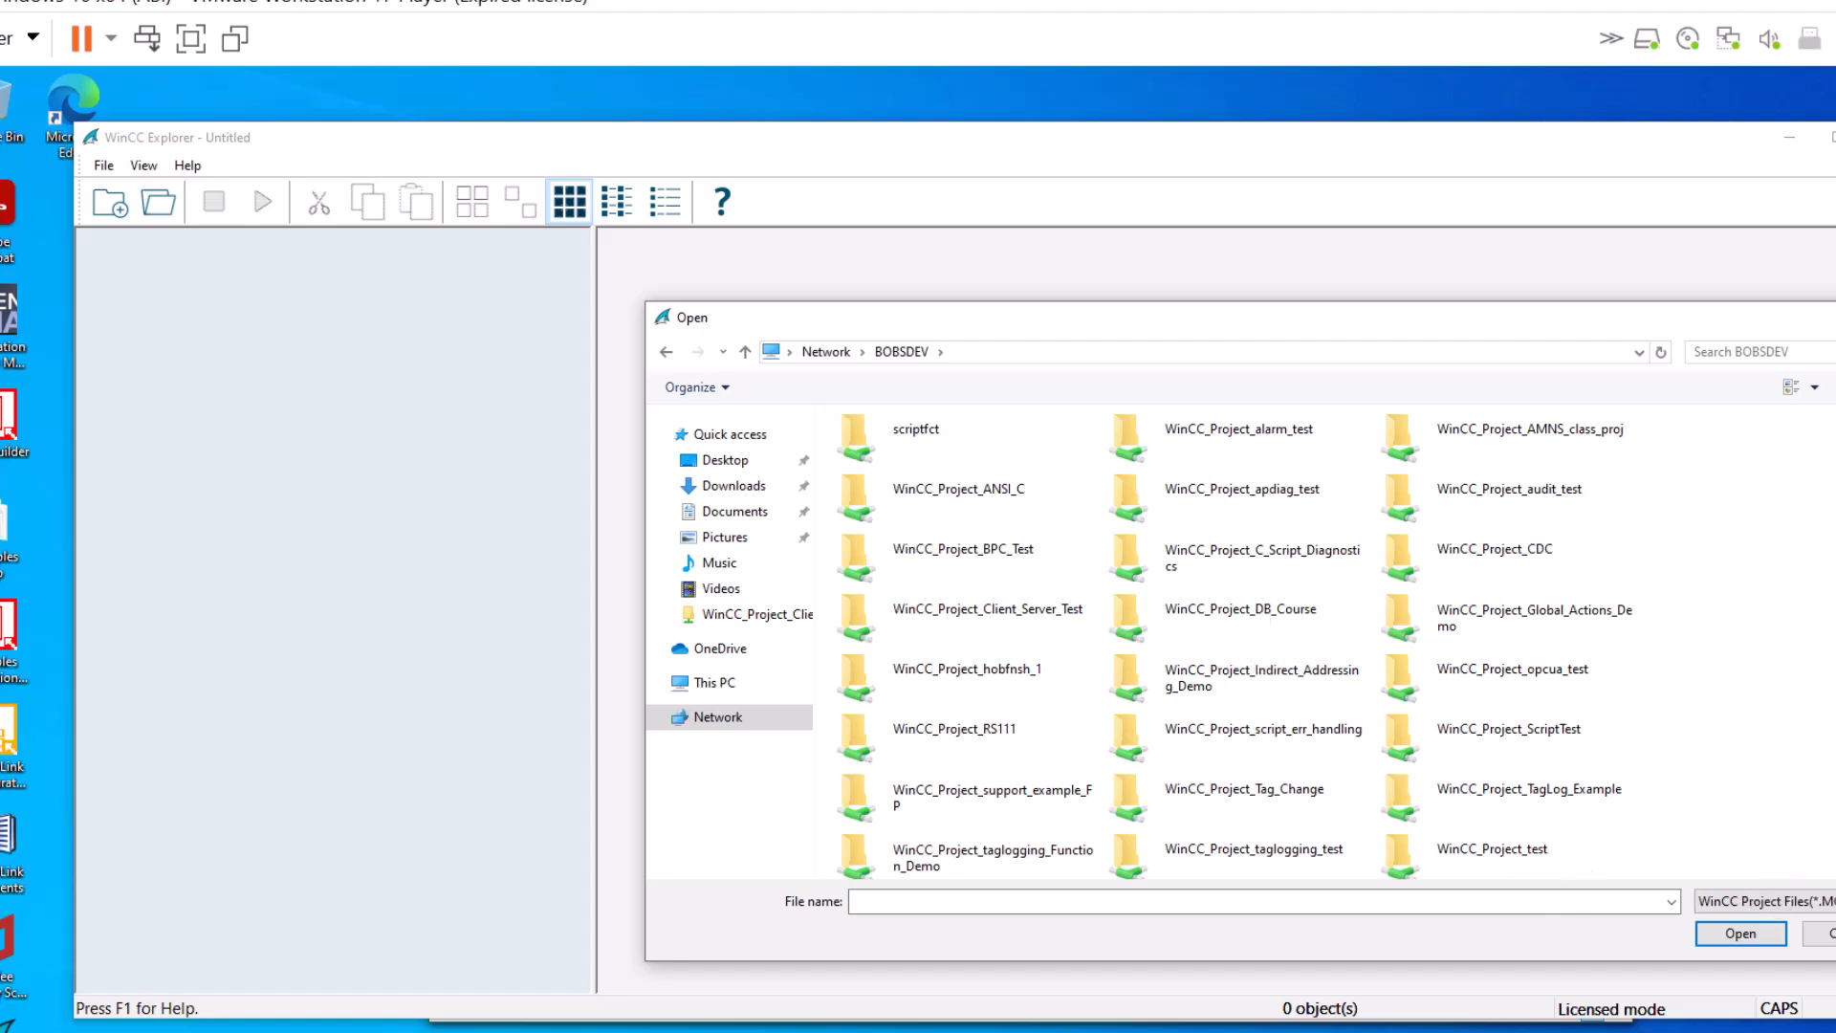
pyautogui.scroll(-5, 1236, 643)
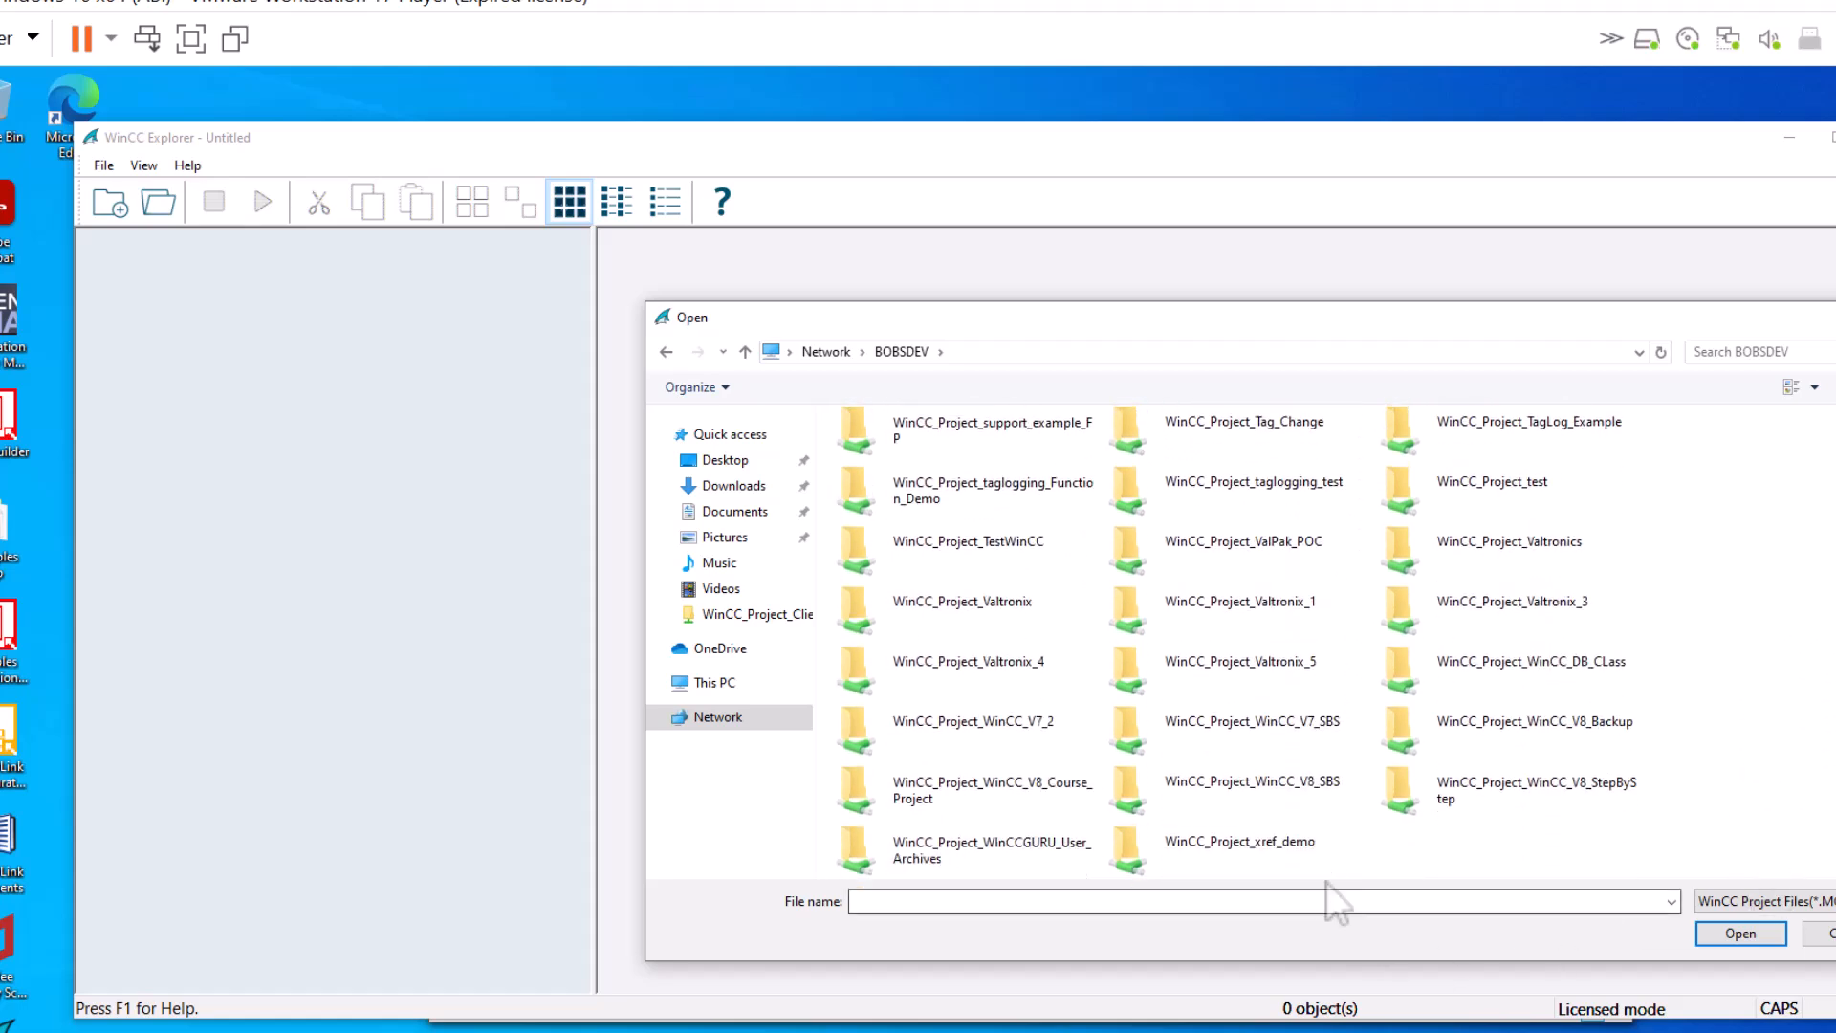
pyautogui.doubleClick(1581, 788)
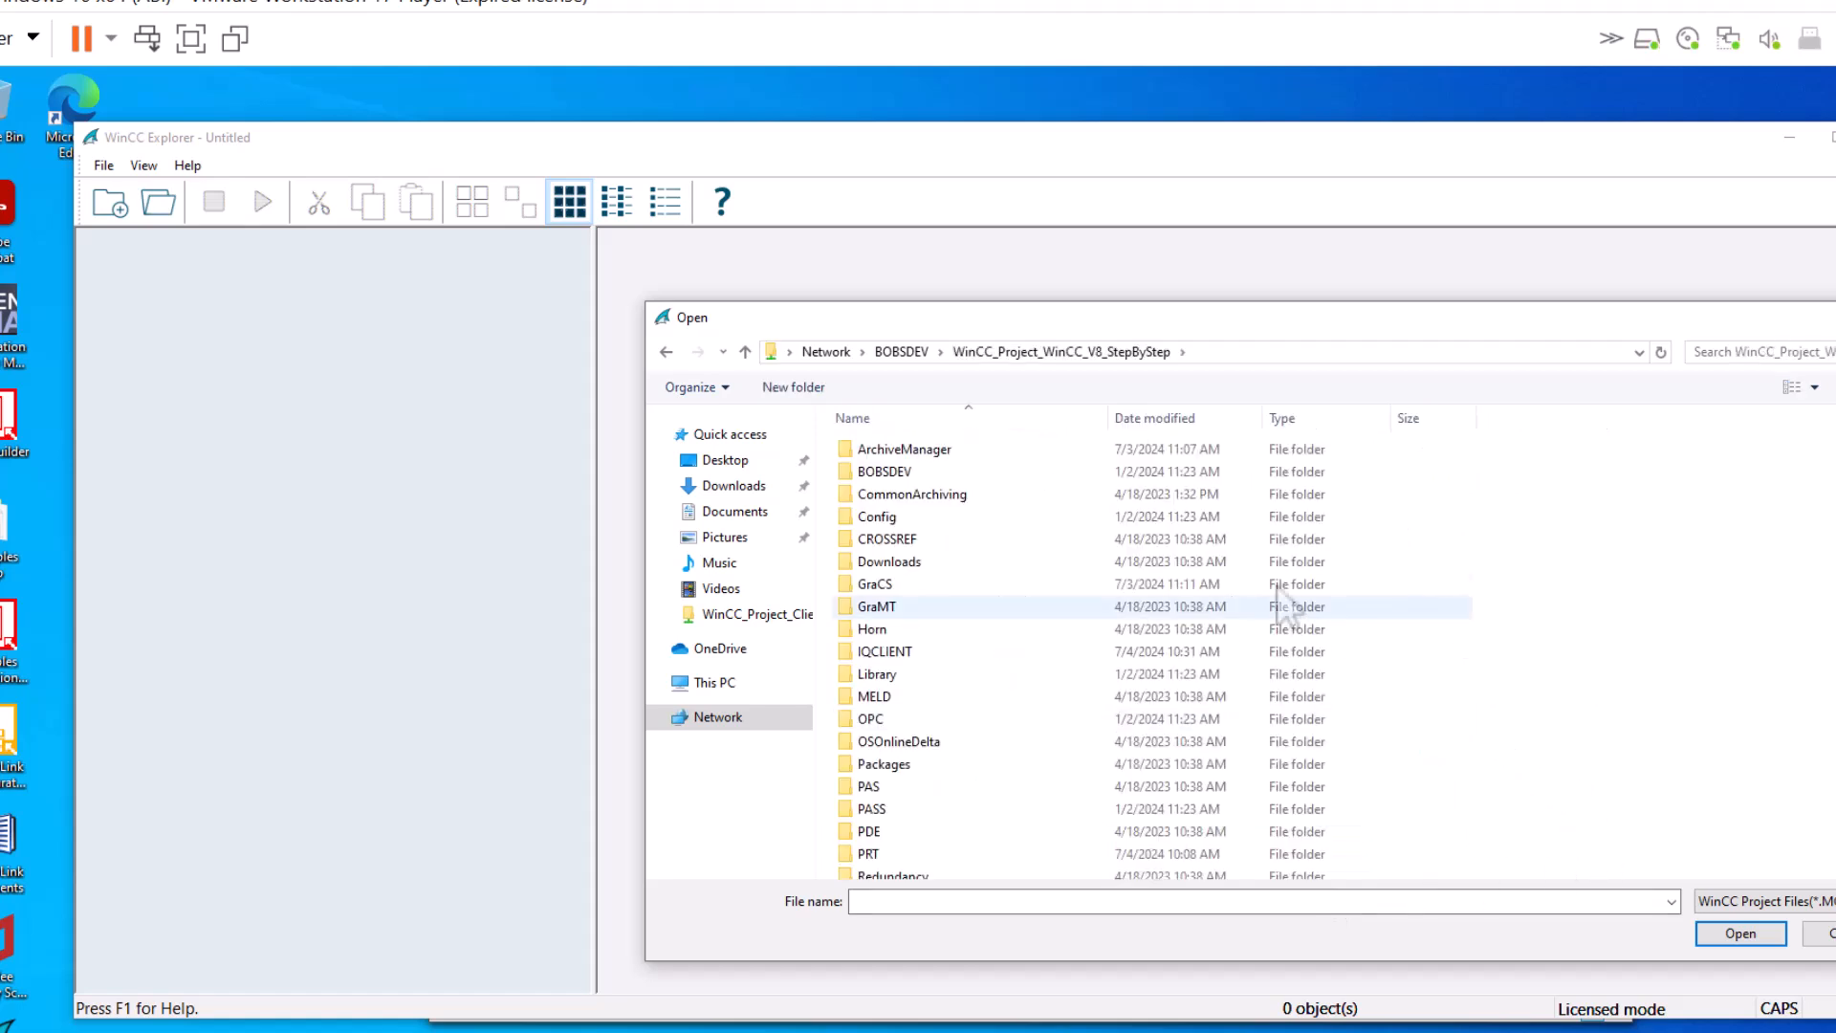
pyautogui.scroll(-4, 1091, 486)
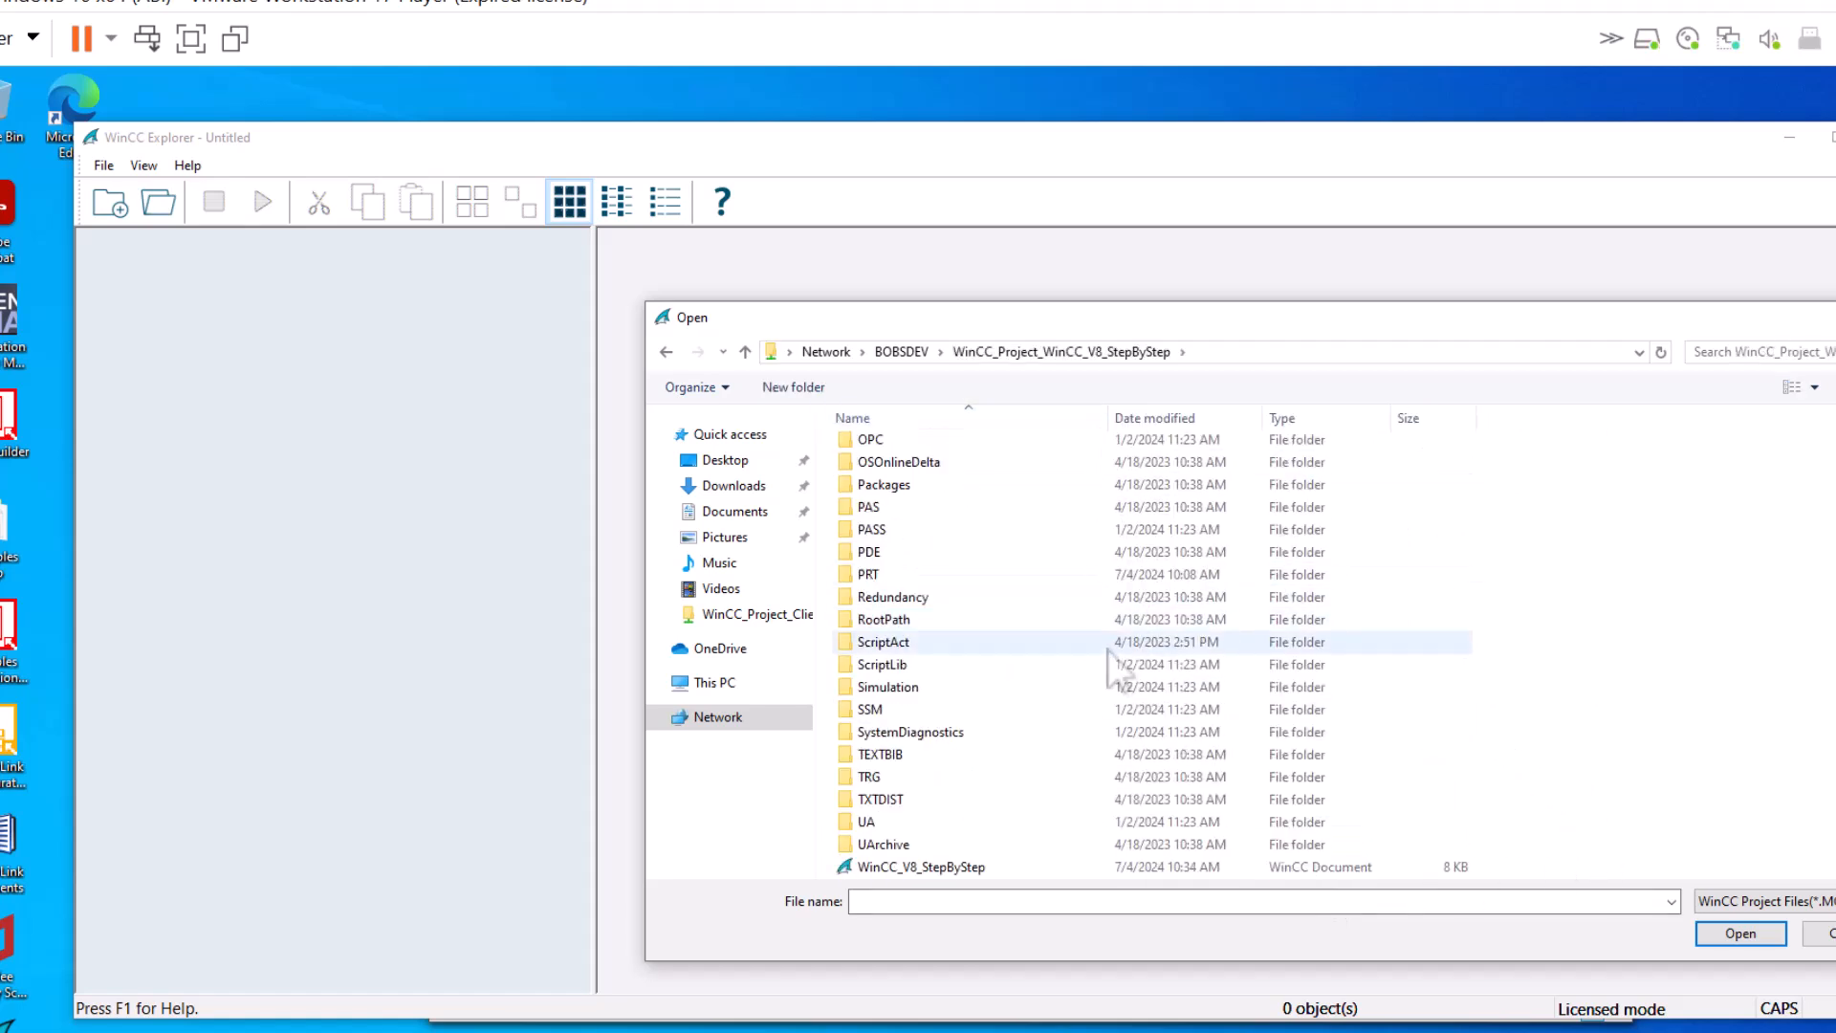
pyautogui.click(983, 869)
pyautogui.click(1741, 932)
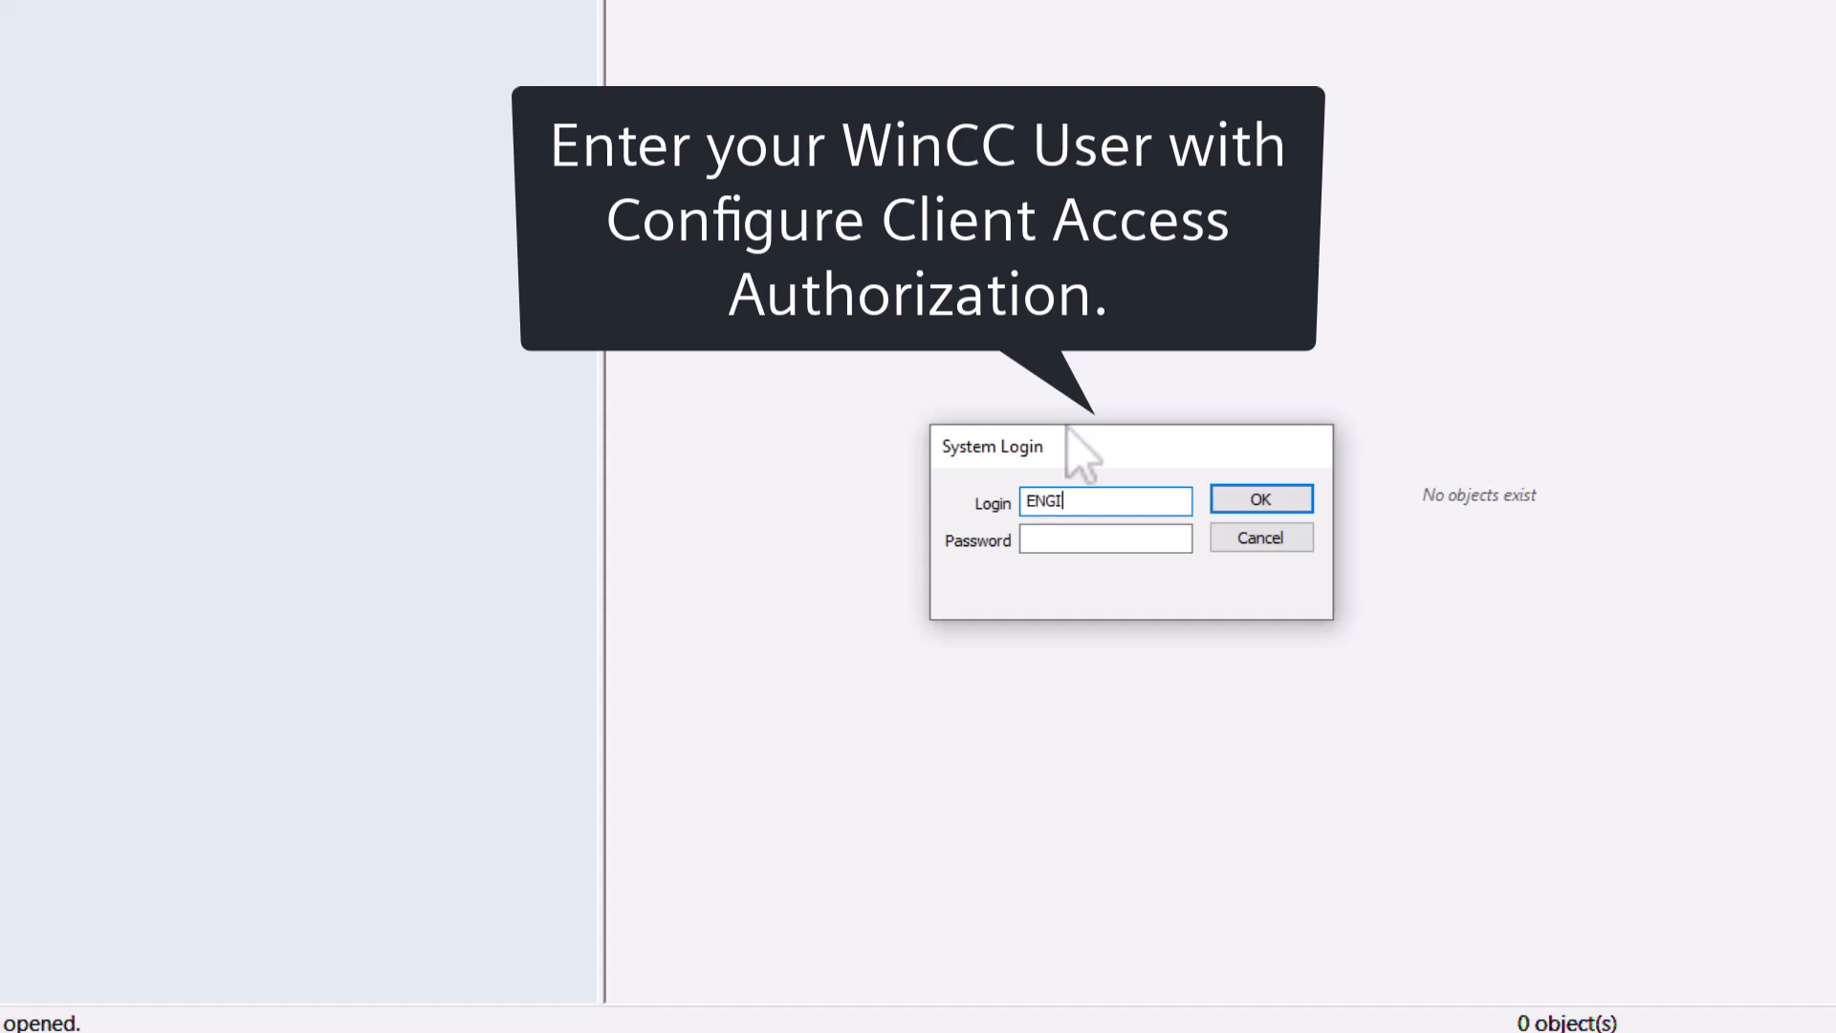
# - Log in to the system as ENGINEER with its password
pyautogui.write('R')
pyautogui.press('Tab')
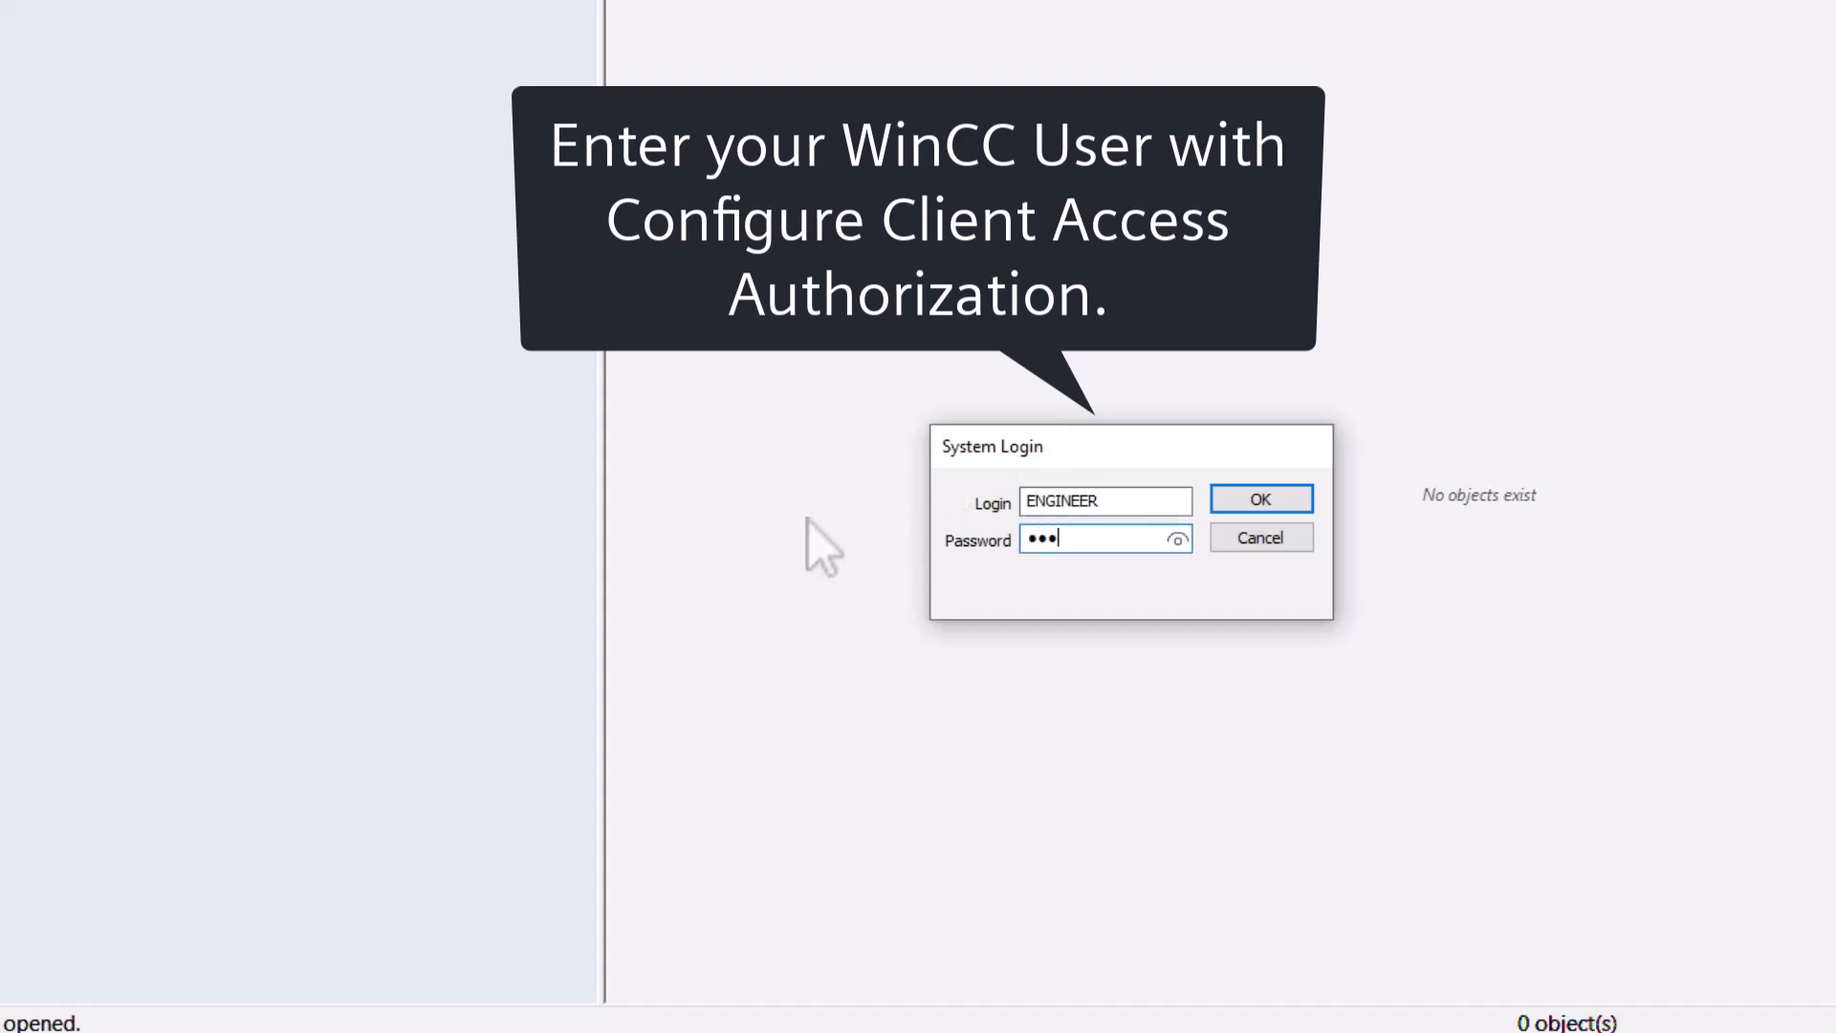
pyautogui.write('*********')
pyautogui.click(1301, 498)
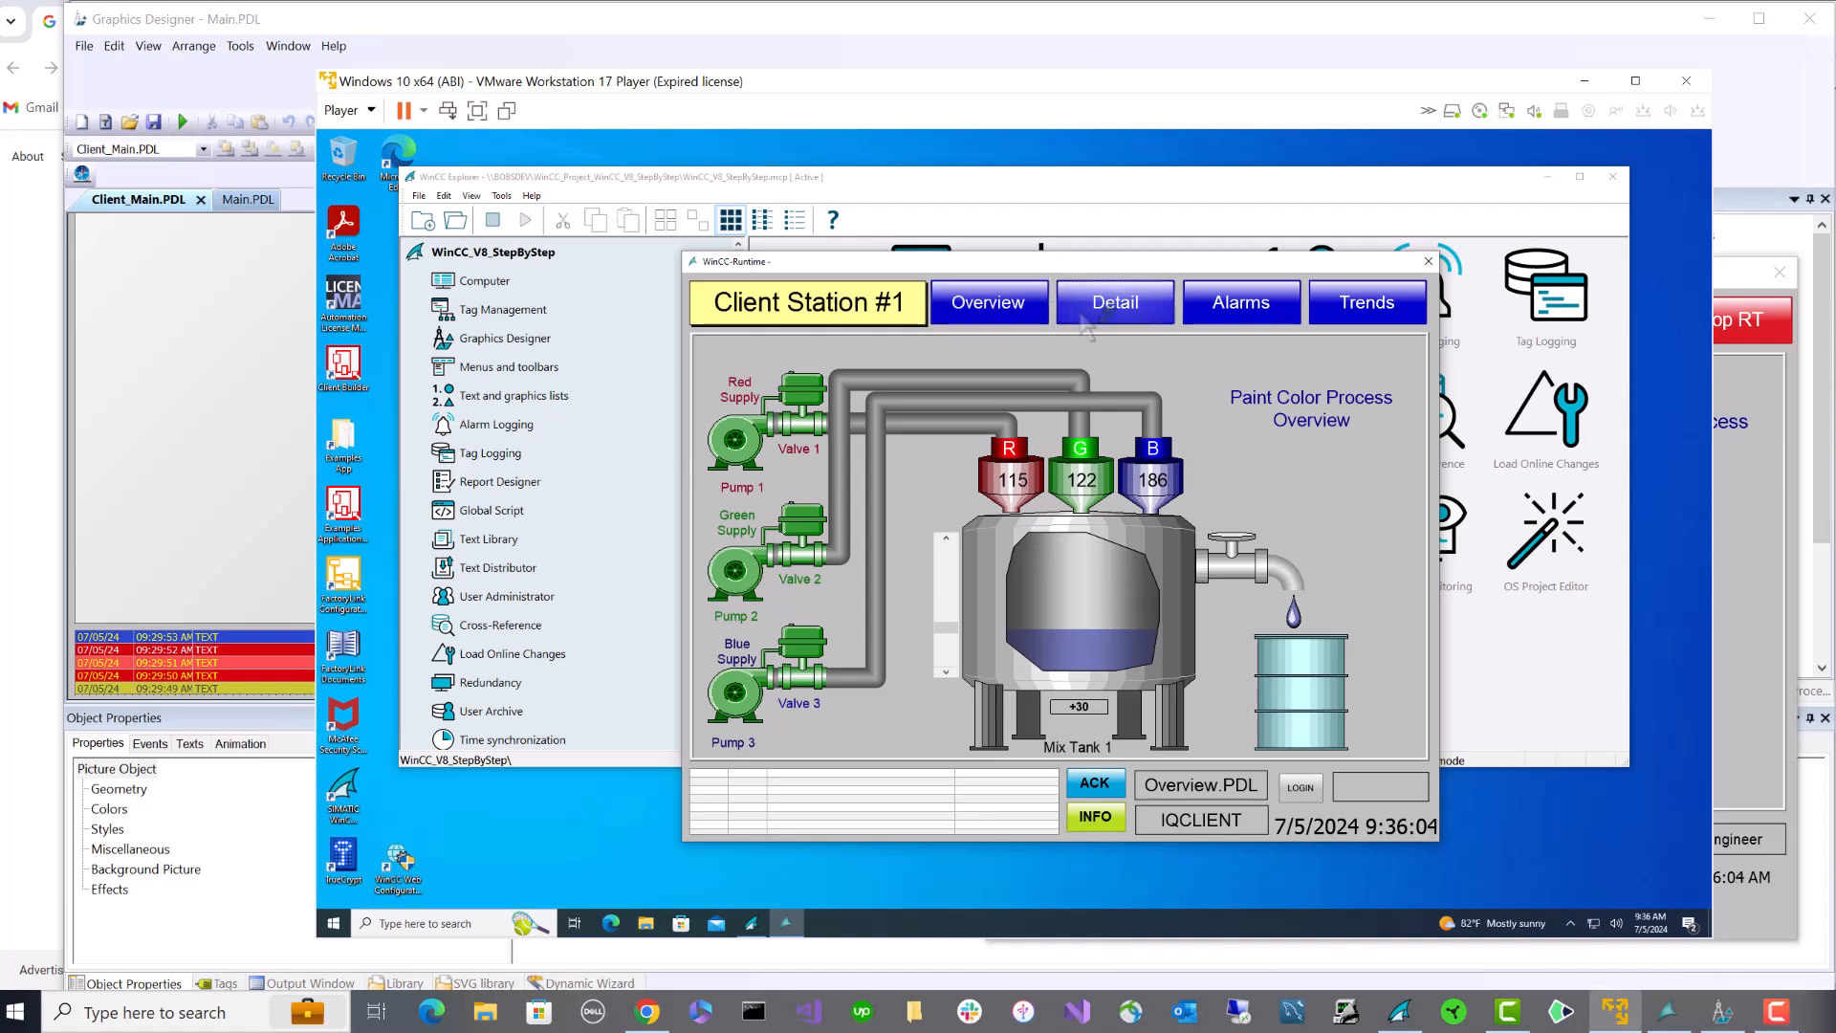
# - Log on as engineer in the client runtime and display the Alarms page
pyautogui.click(1293, 790)
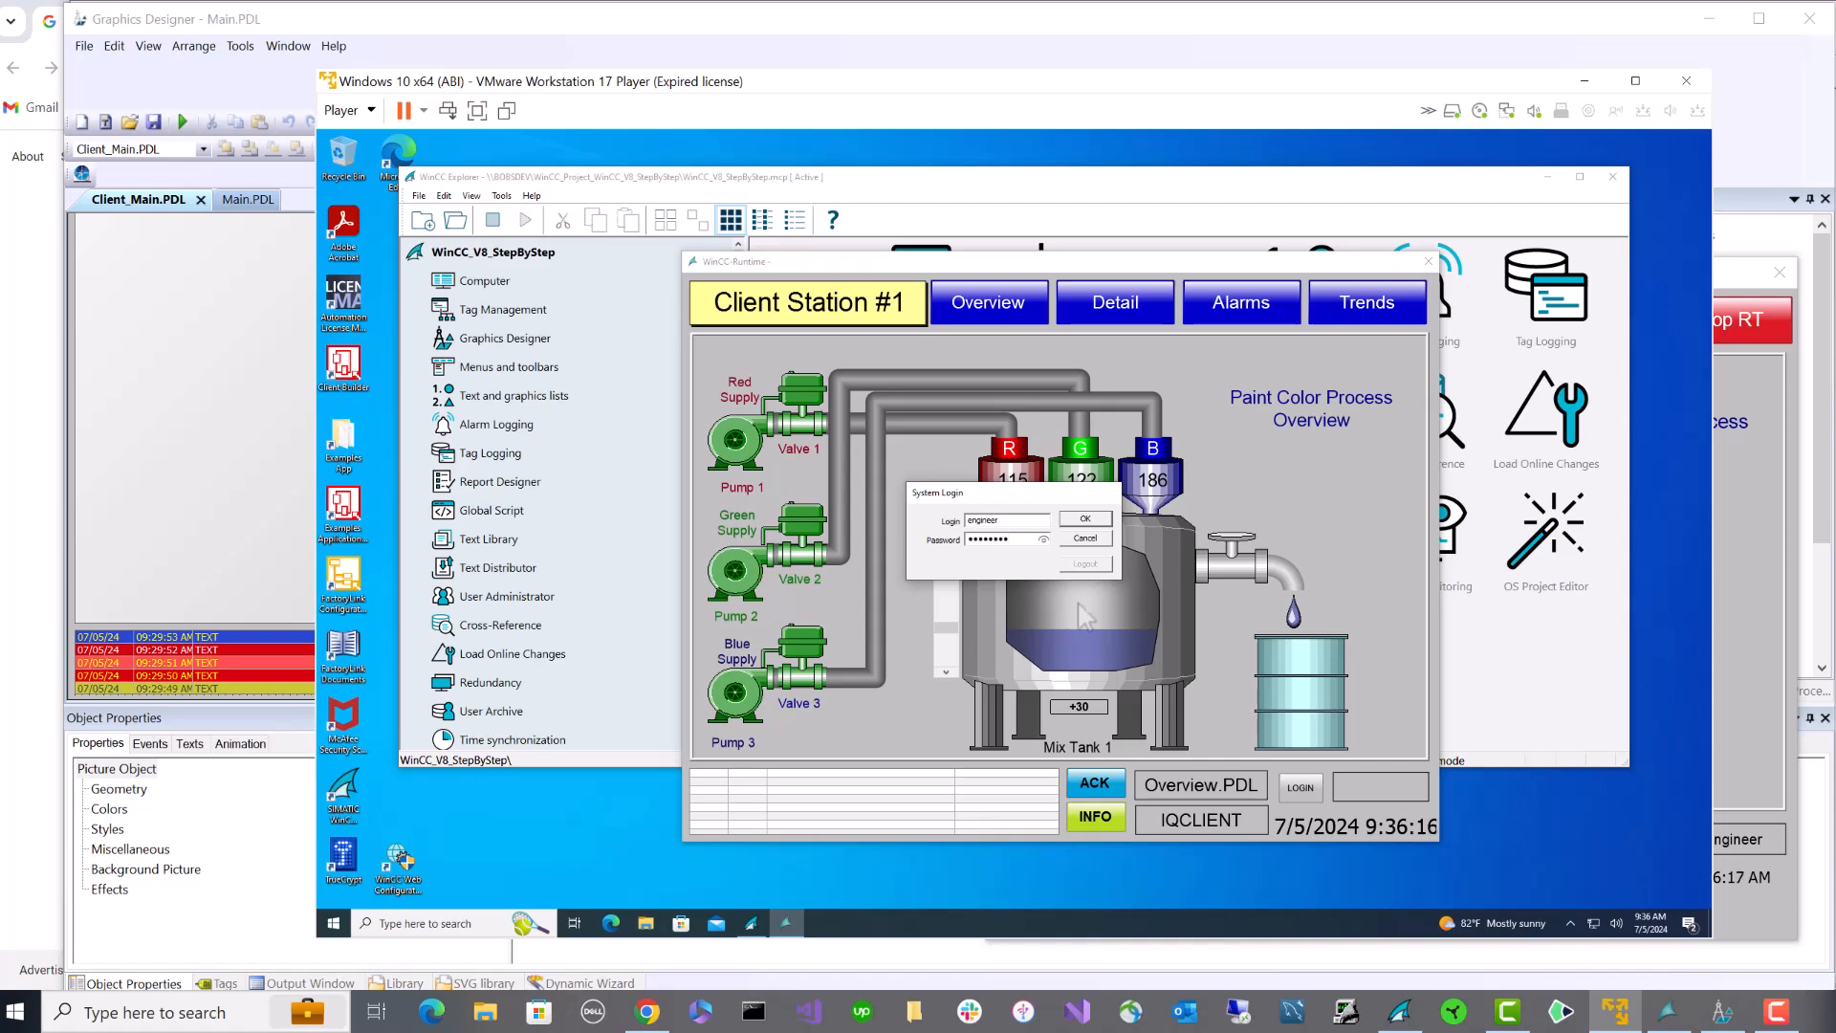
pyautogui.click(1096, 517)
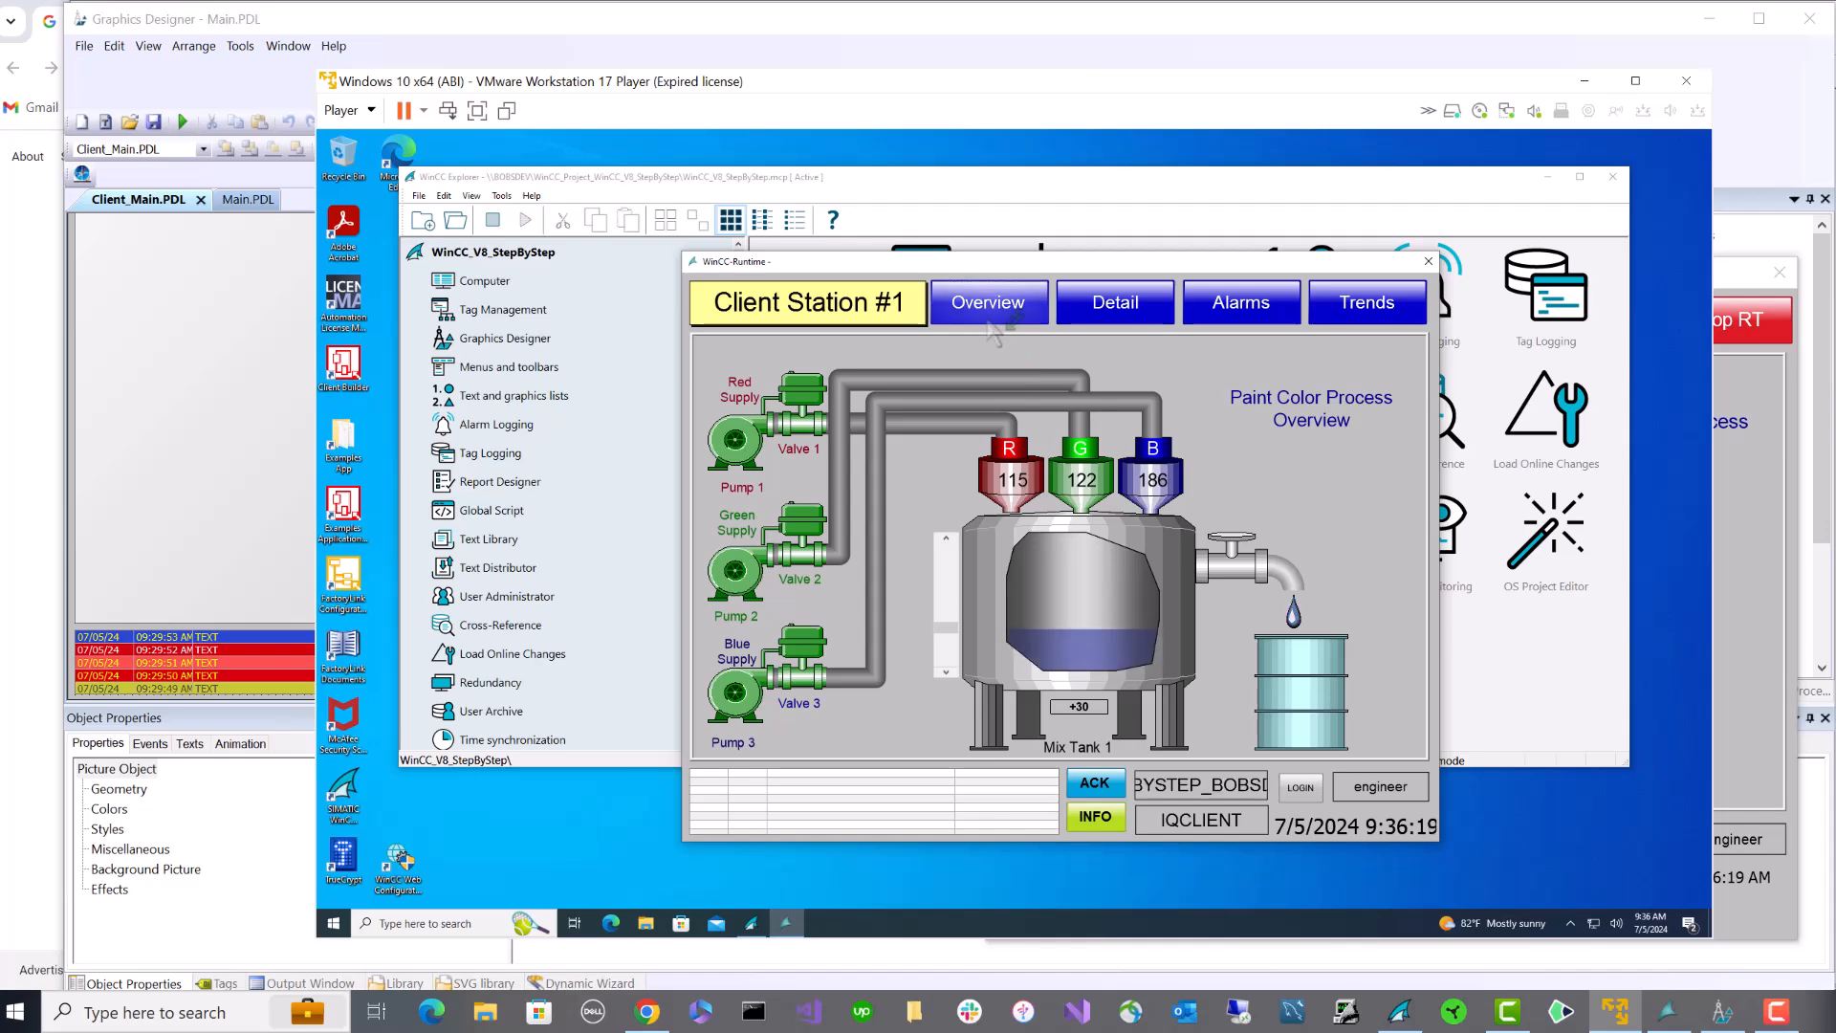
pyautogui.click(1095, 304)
pyautogui.click(988, 302)
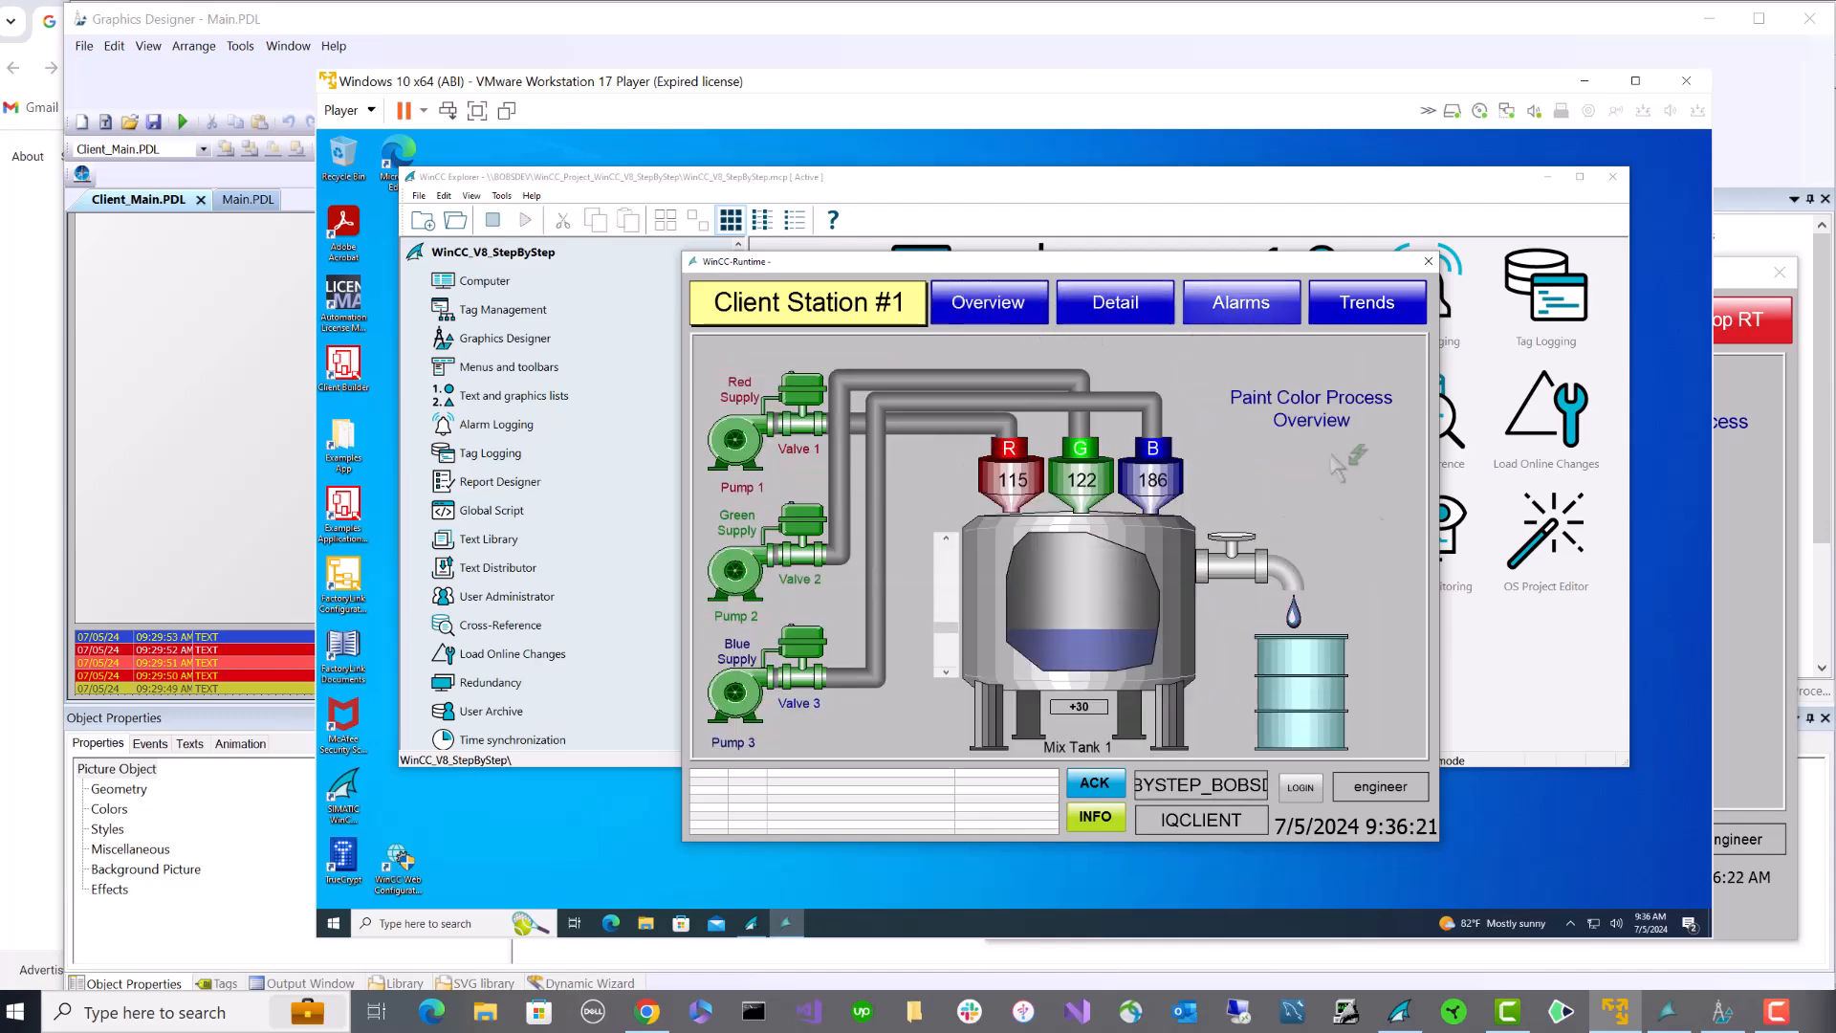
pyautogui.click(1242, 302)
# - Bring the server runtime forward and reposition it and the virtual machine window
pyautogui.click(1670, 1012)
pyautogui.moveTo(1243, 285)
pyautogui.mouseDown()
pyautogui.moveTo(1220, 268)
pyautogui.moveTo(1261, 280)
pyautogui.mouseUp()
pyautogui.moveTo(601, 87); pyautogui.dragTo(372, 33)
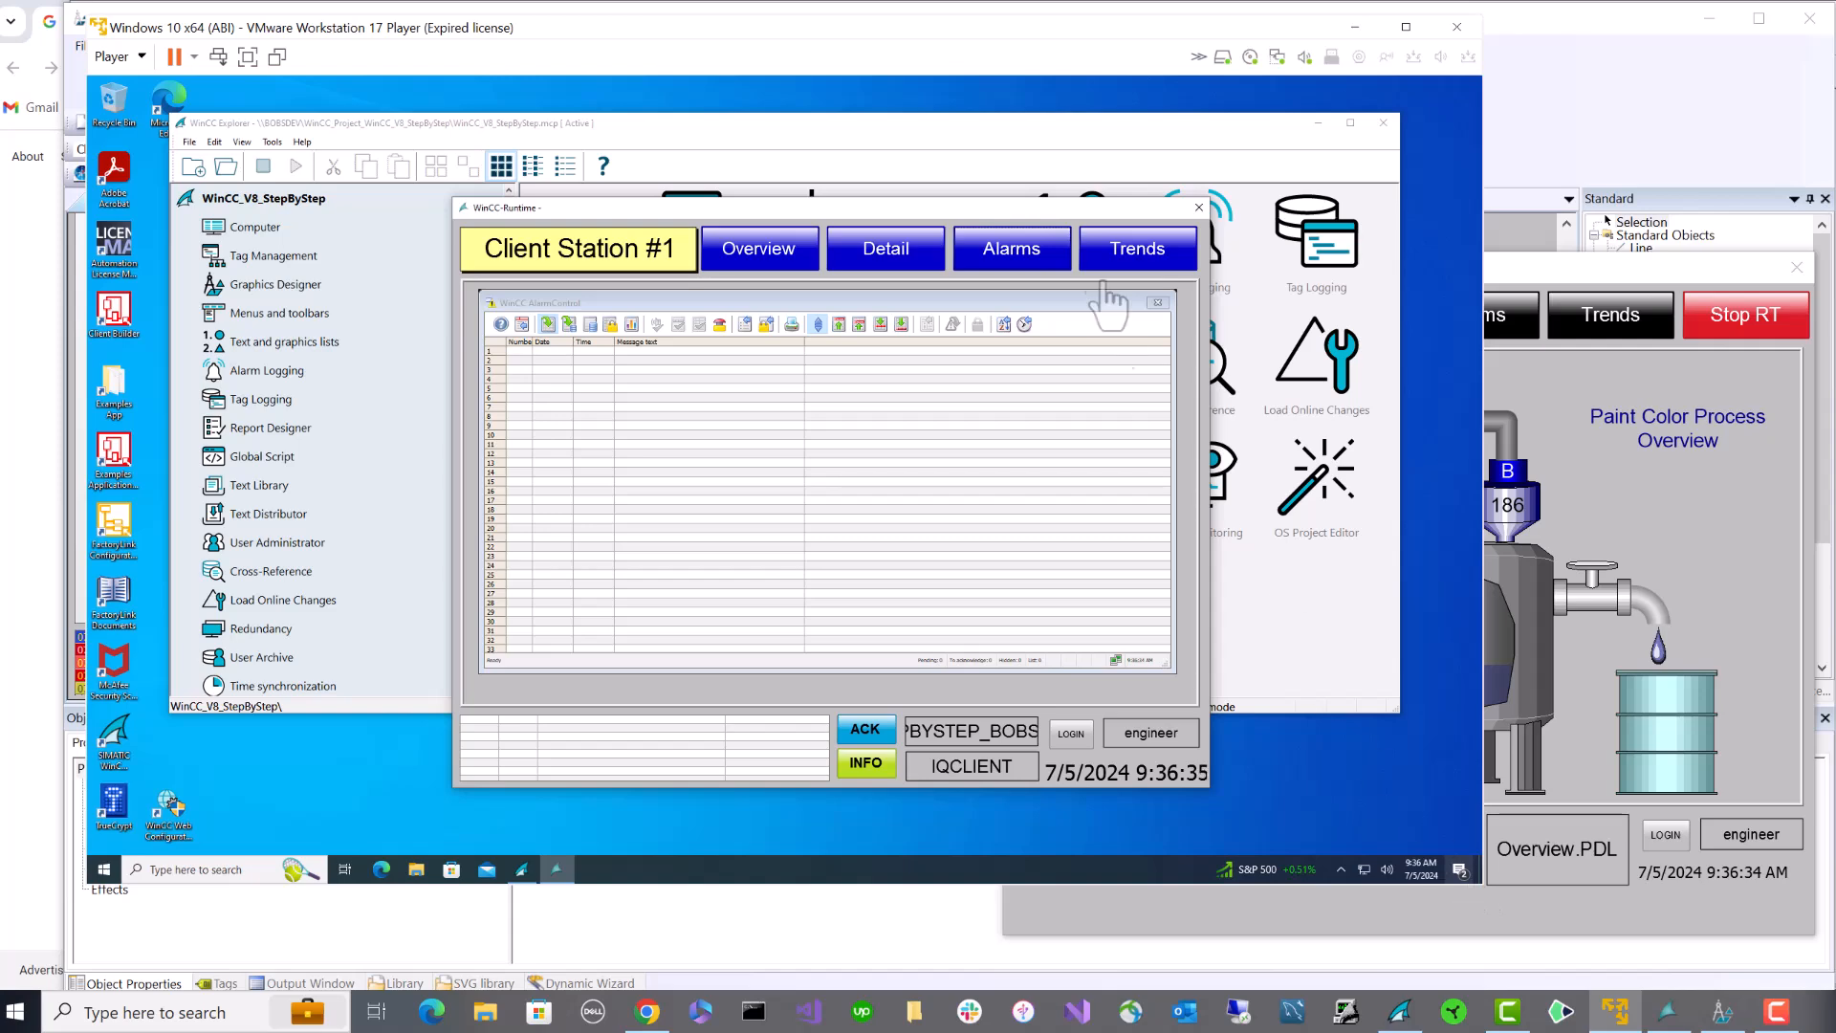
# - Arrange client and server runtimes side by side and return both to the Overview screen
pyautogui.moveTo(1057, 213); pyautogui.dragTo(792, 136)
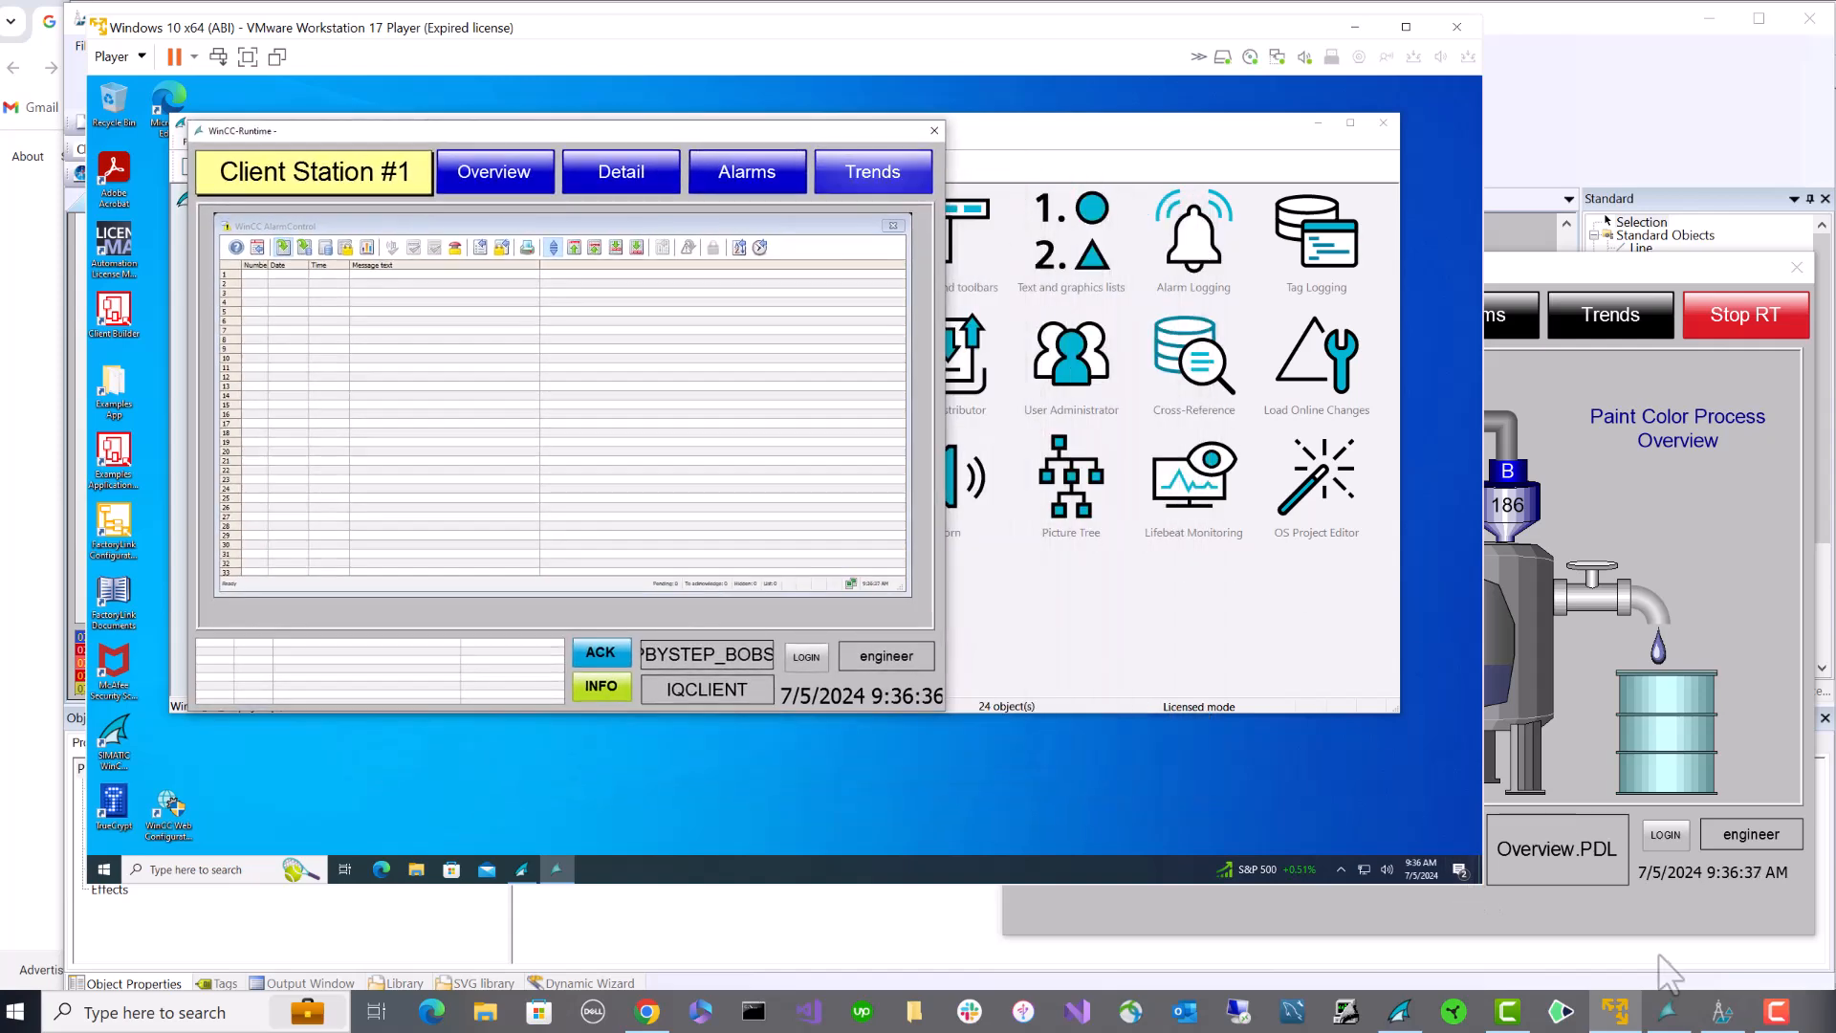
pyautogui.moveTo(1483, 893); pyautogui.dragTo(990, 903)
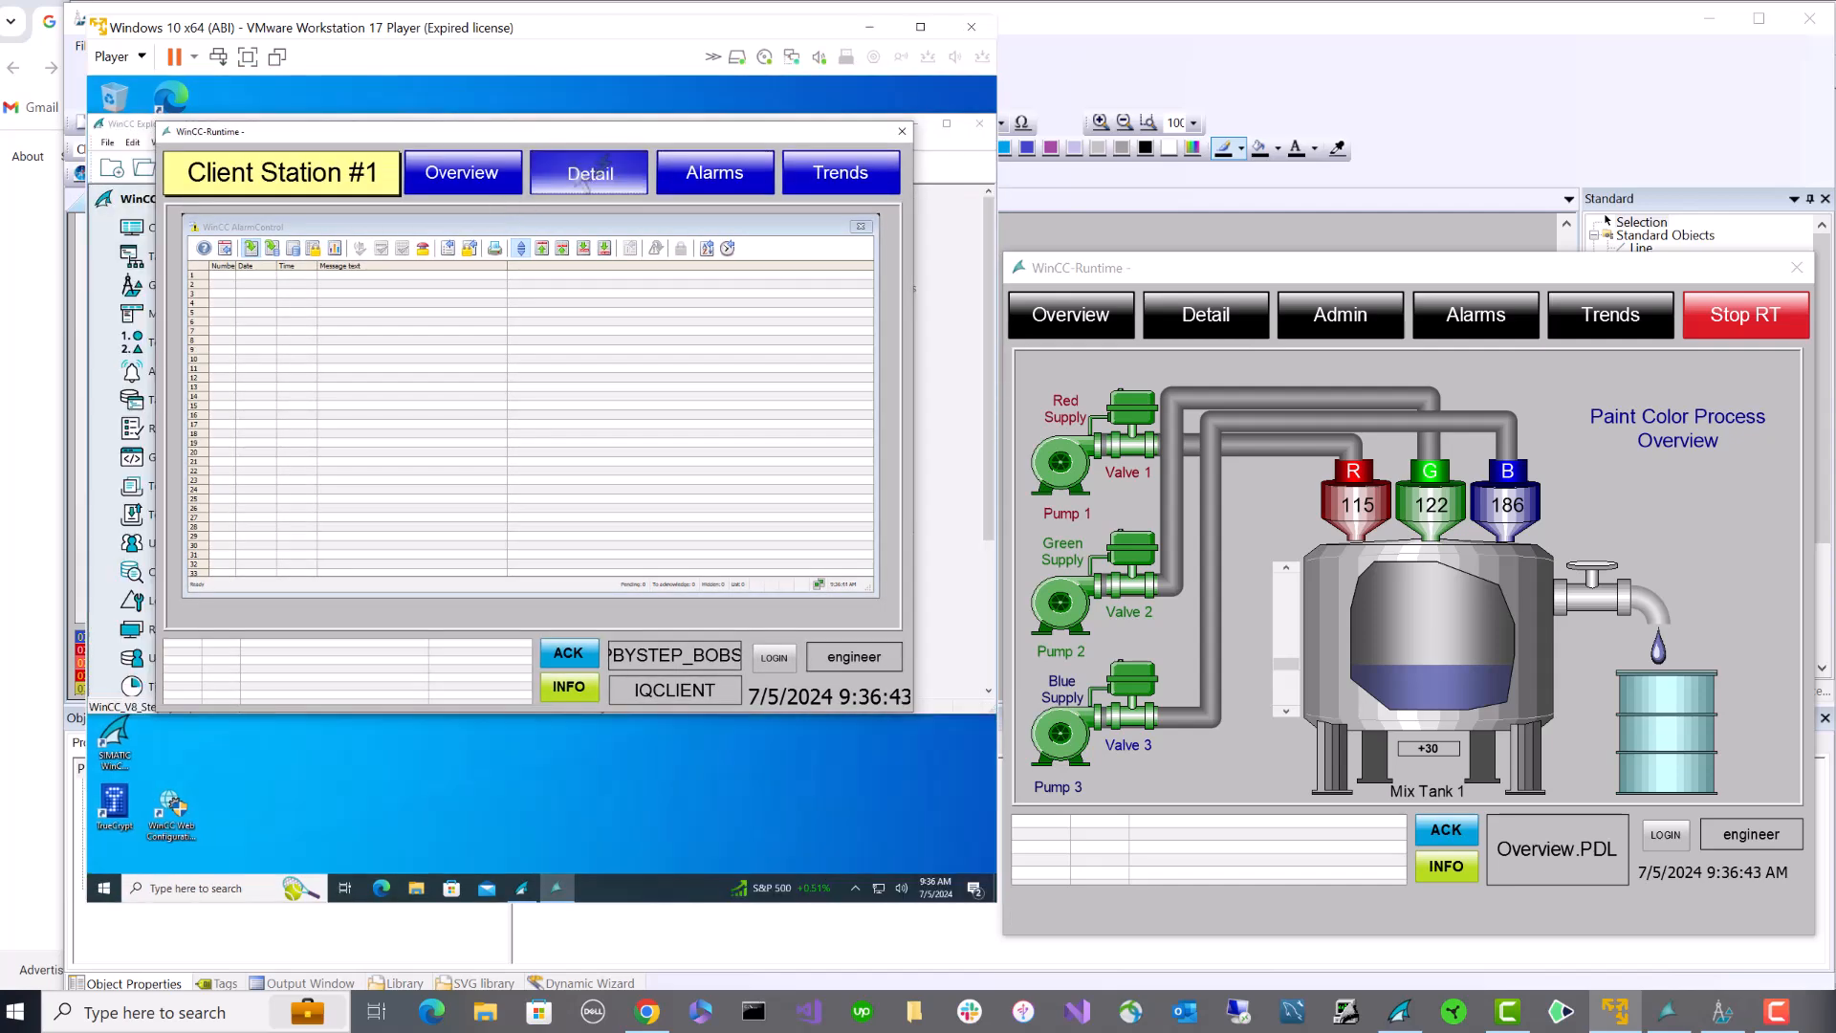
pyautogui.click(586, 175)
pyautogui.click(830, 191)
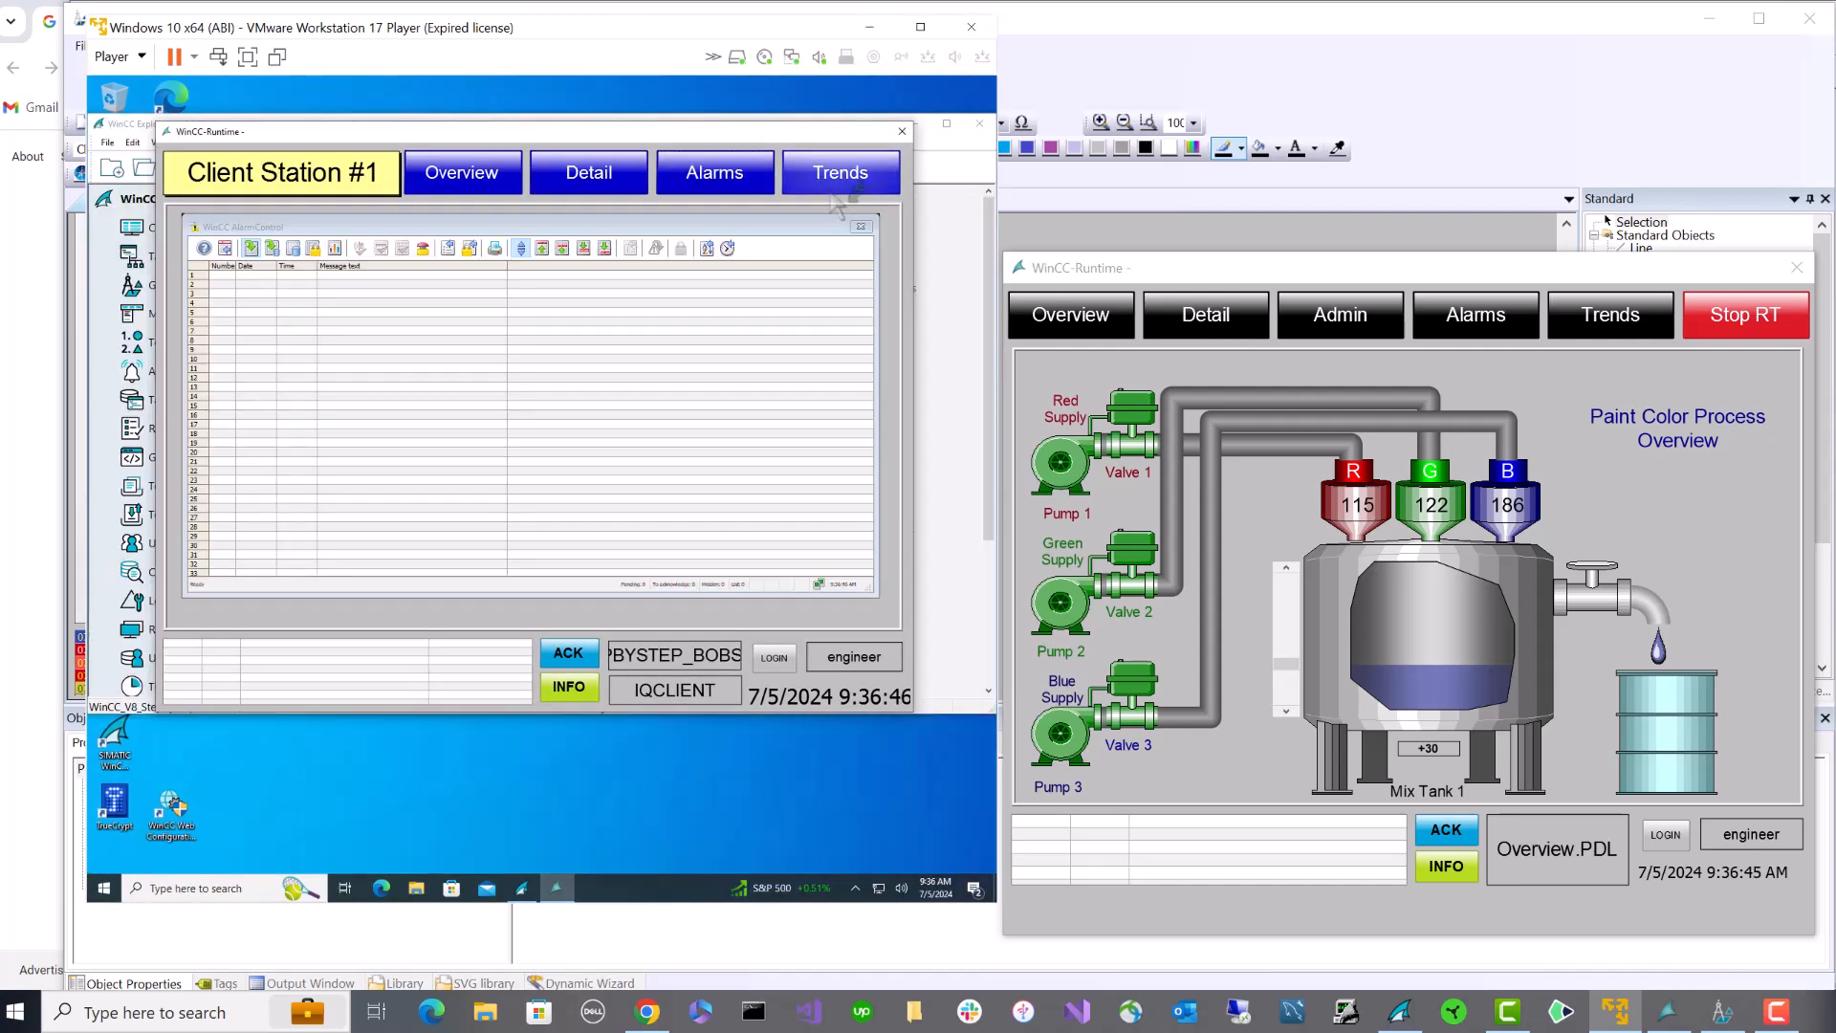
pyautogui.click(1205, 317)
pyautogui.click(1072, 315)
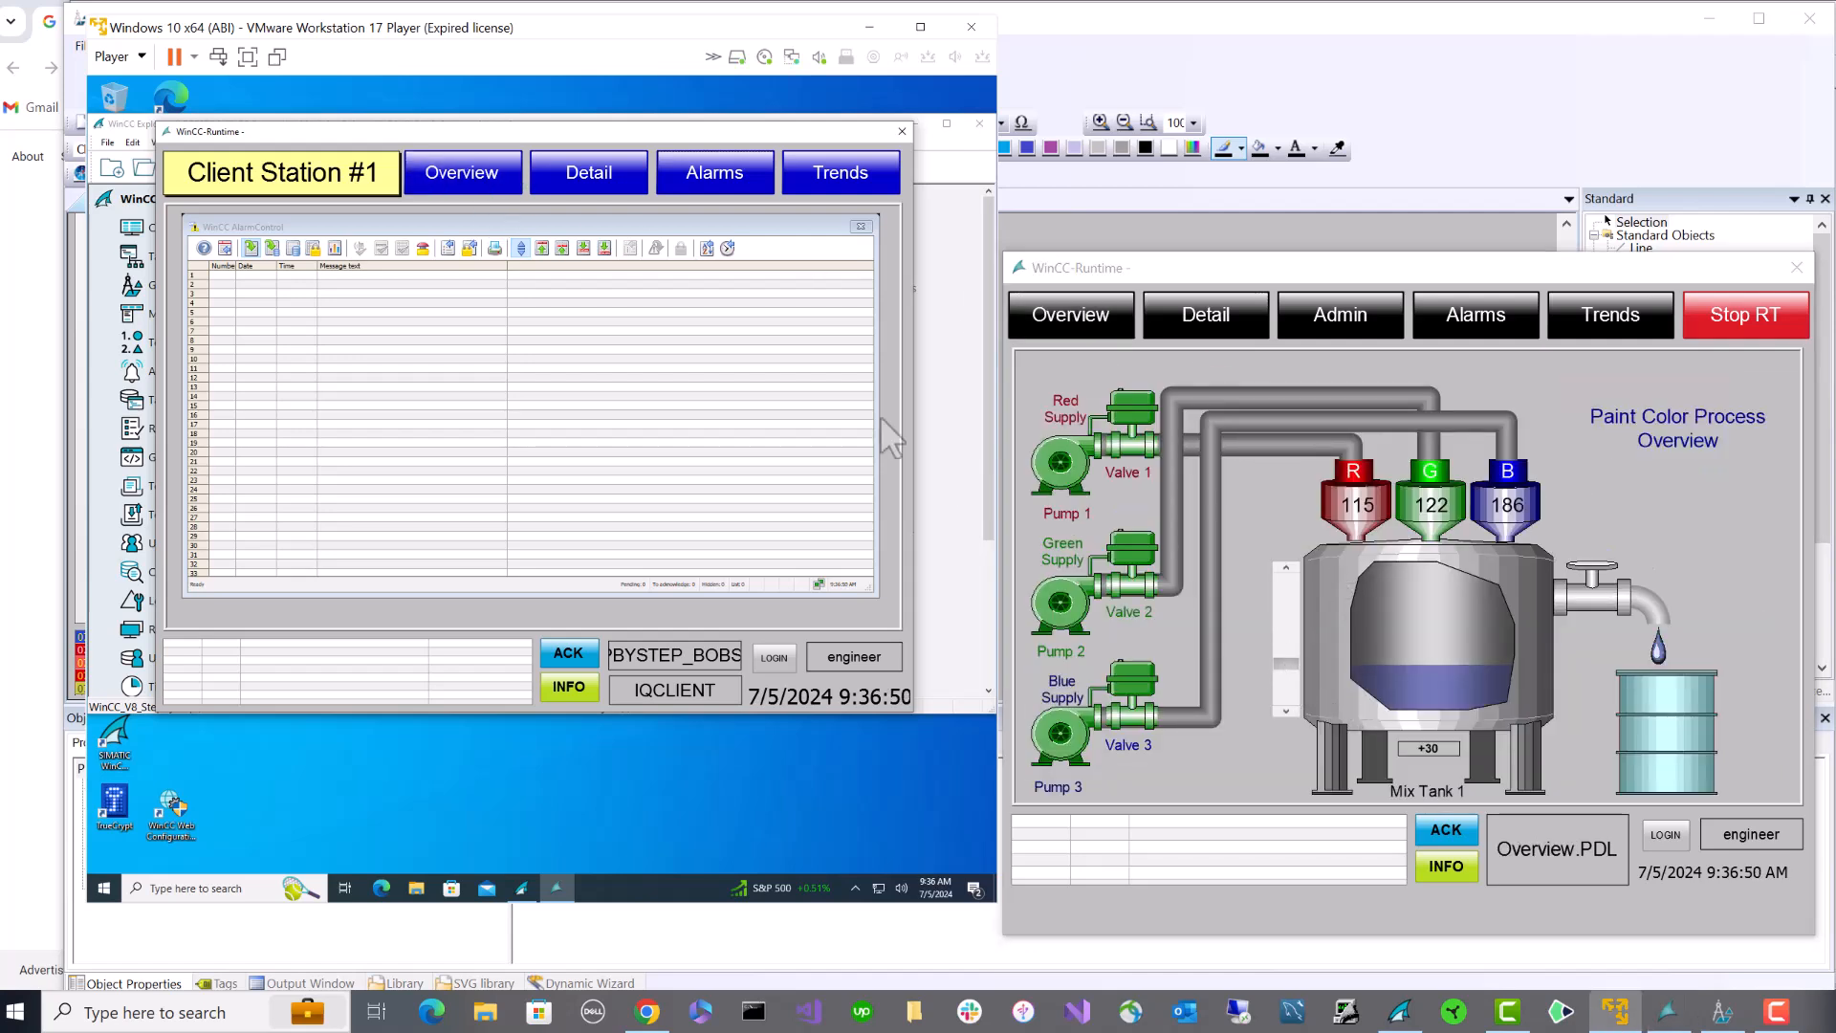
pyautogui.click(462, 173)
# - Raise the Mix Tank setpoint and start Pump 1 from its faceplate on the client
pyautogui.moveTo(1286, 681)
pyautogui.mouseDown()
pyautogui.moveTo(1286, 621)
pyautogui.moveTo(1286, 690)
pyautogui.mouseUp()
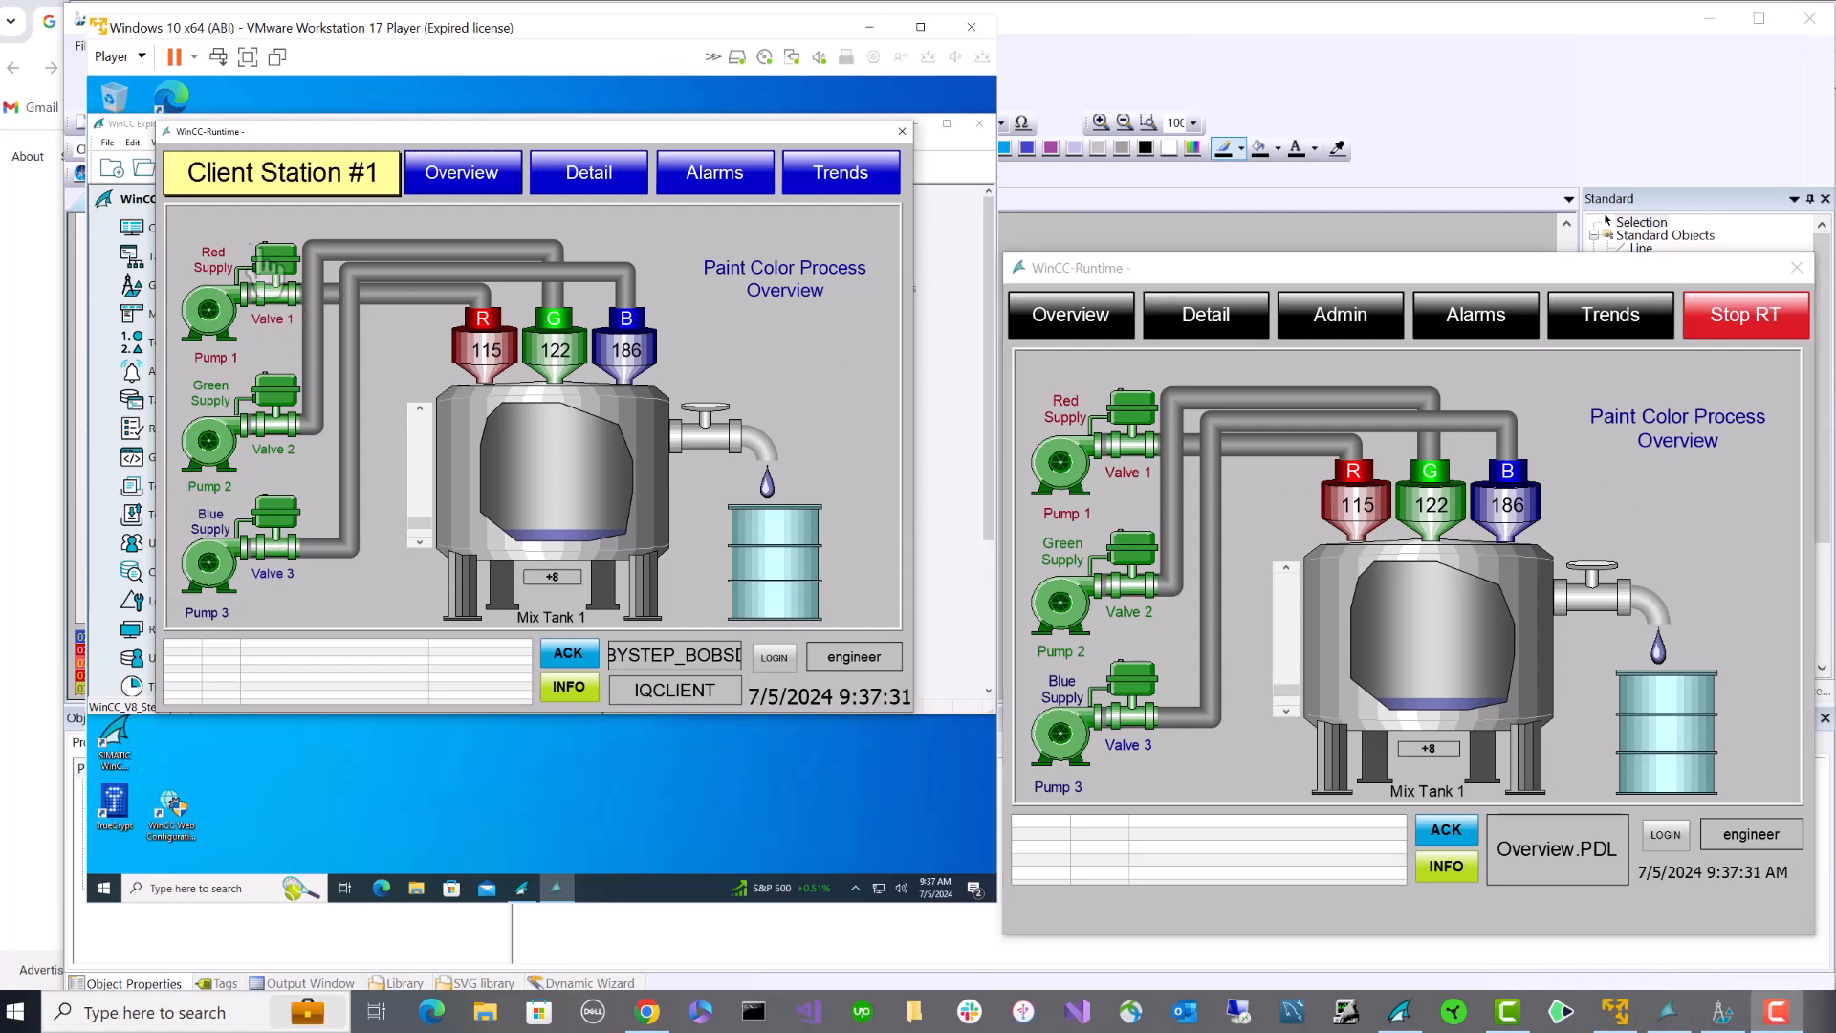
pyautogui.click(214, 317)
pyautogui.click(220, 317)
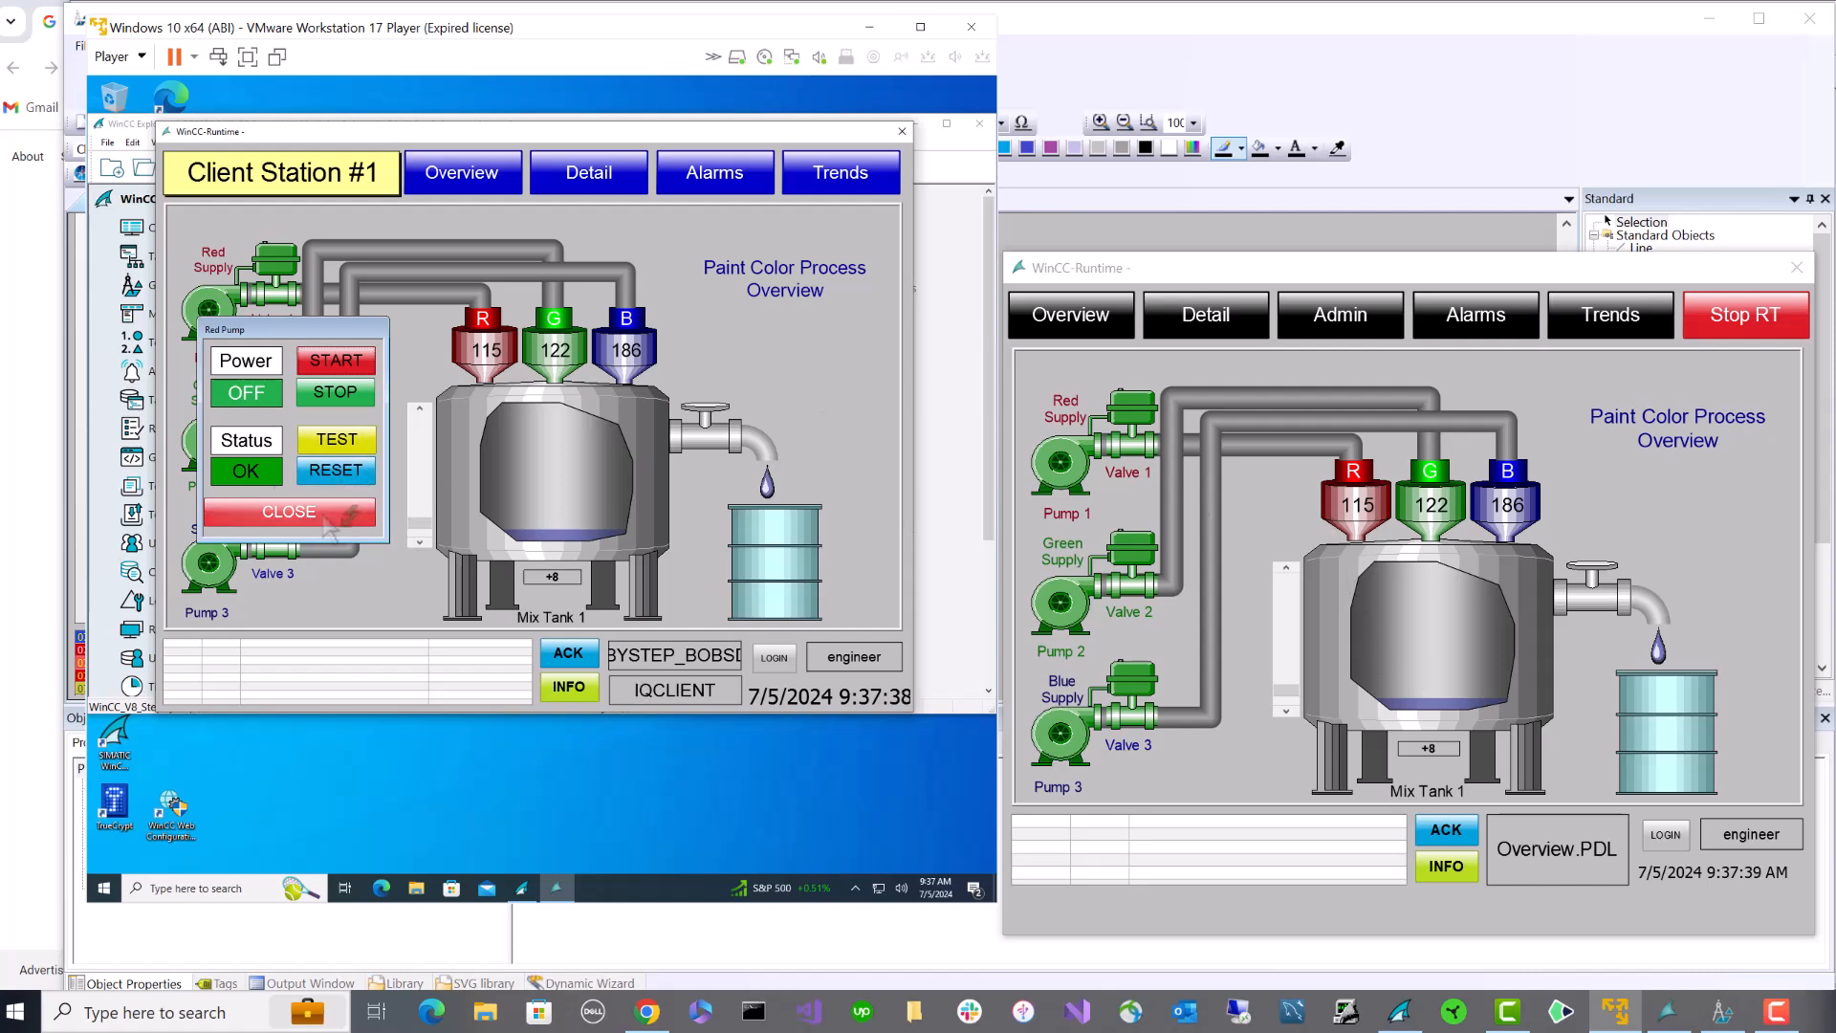
pyautogui.click(369, 361)
pyautogui.click(296, 511)
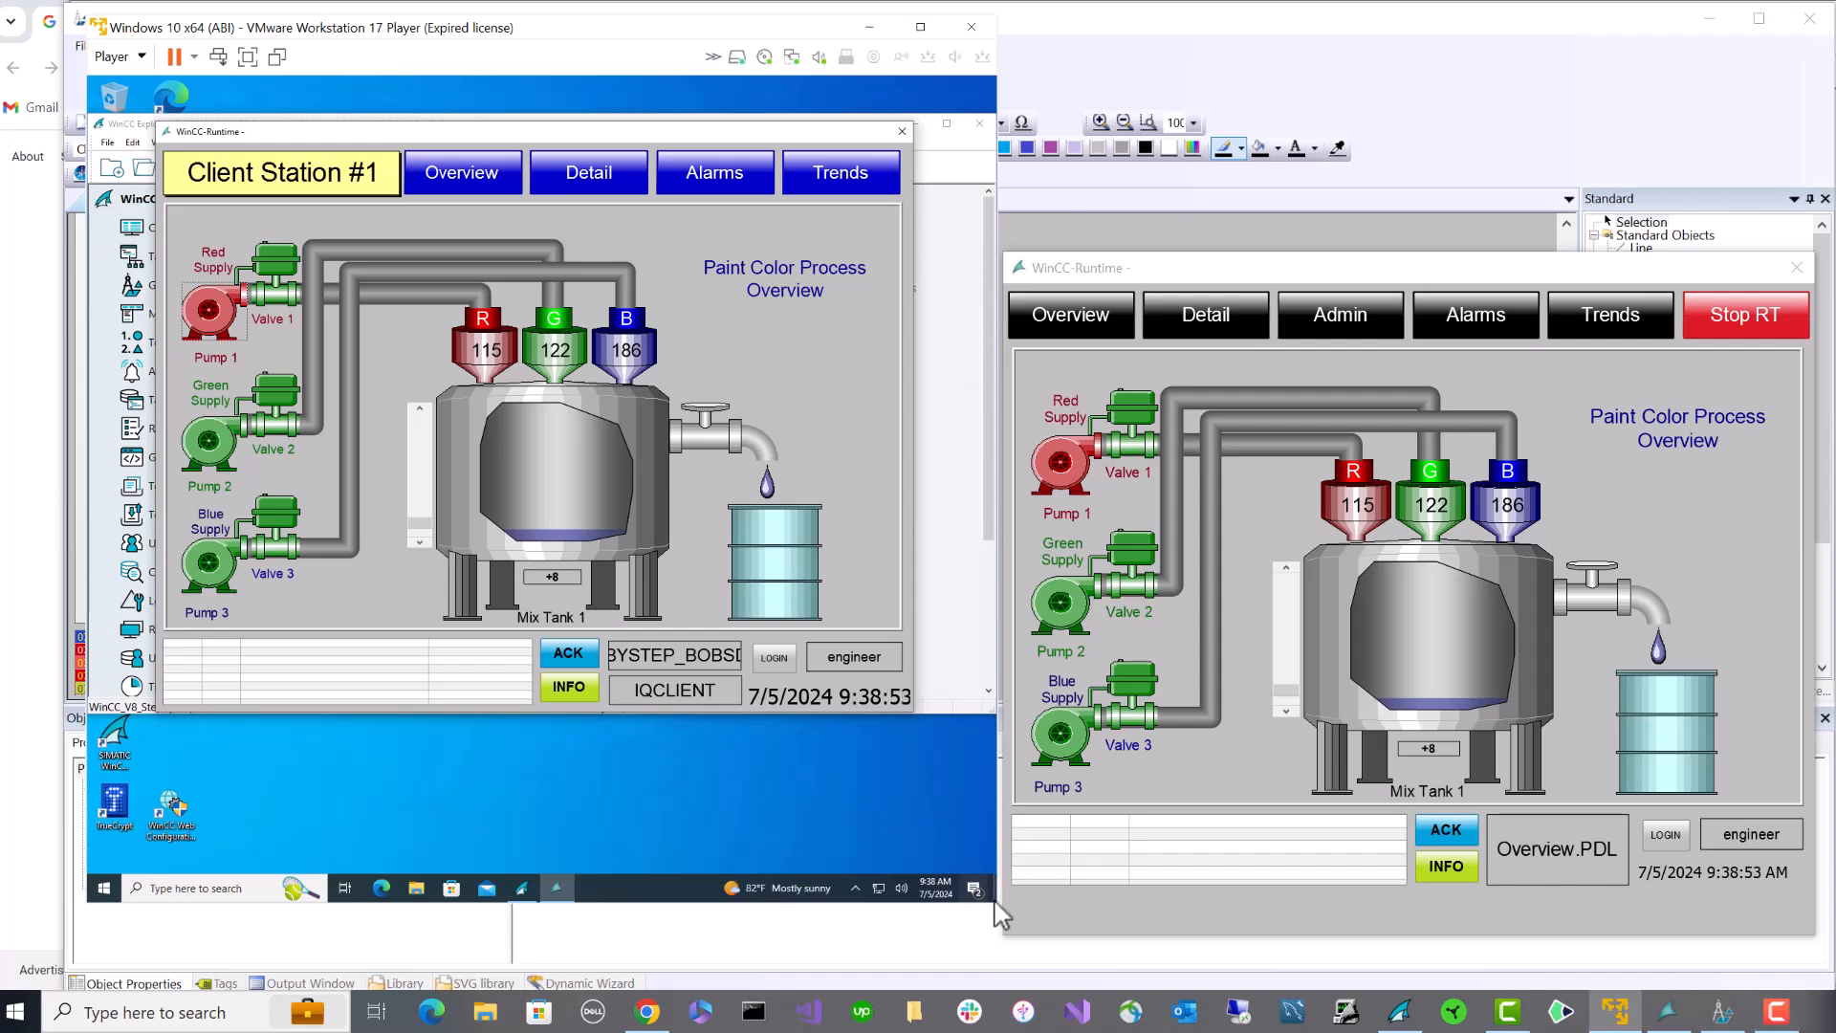
pyautogui.moveTo(1000, 913); pyautogui.dragTo(1812, 978)
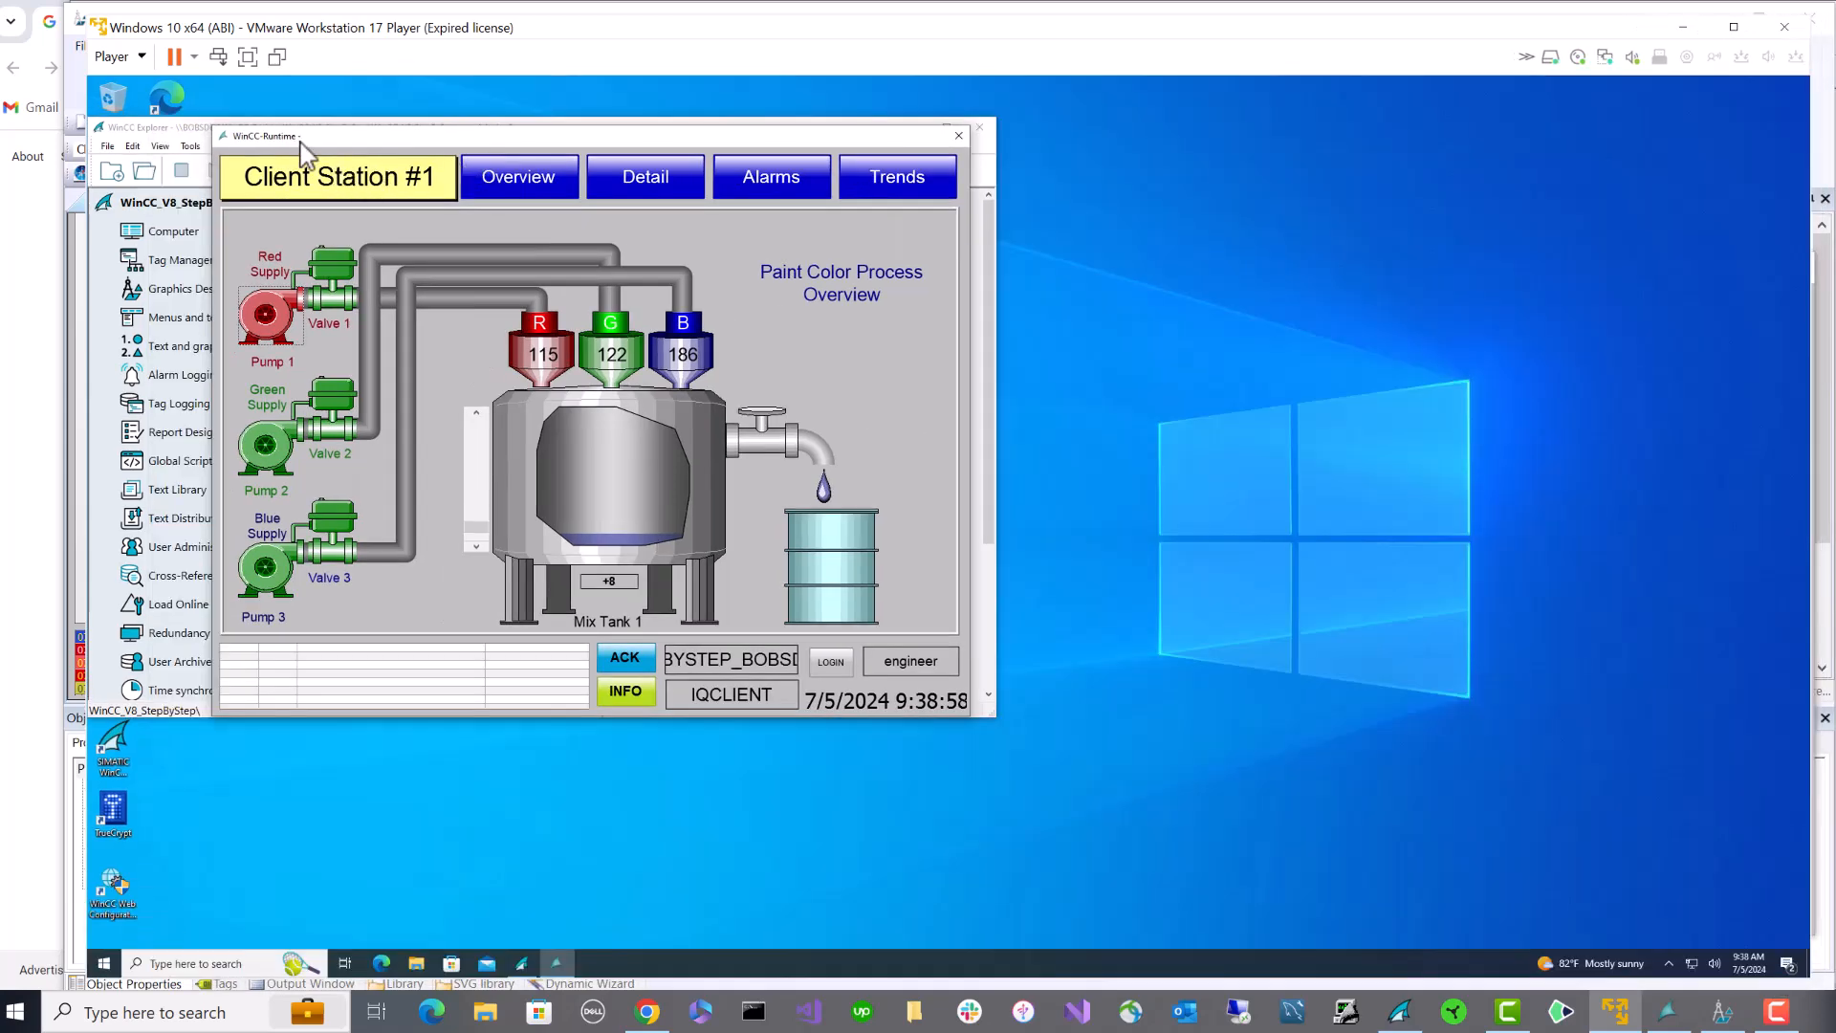
# - Stop the running client project, close the project from the File menu, and exit WinCC Explorer
pyautogui.moveTo(291, 143); pyautogui.dragTo(536, 296)
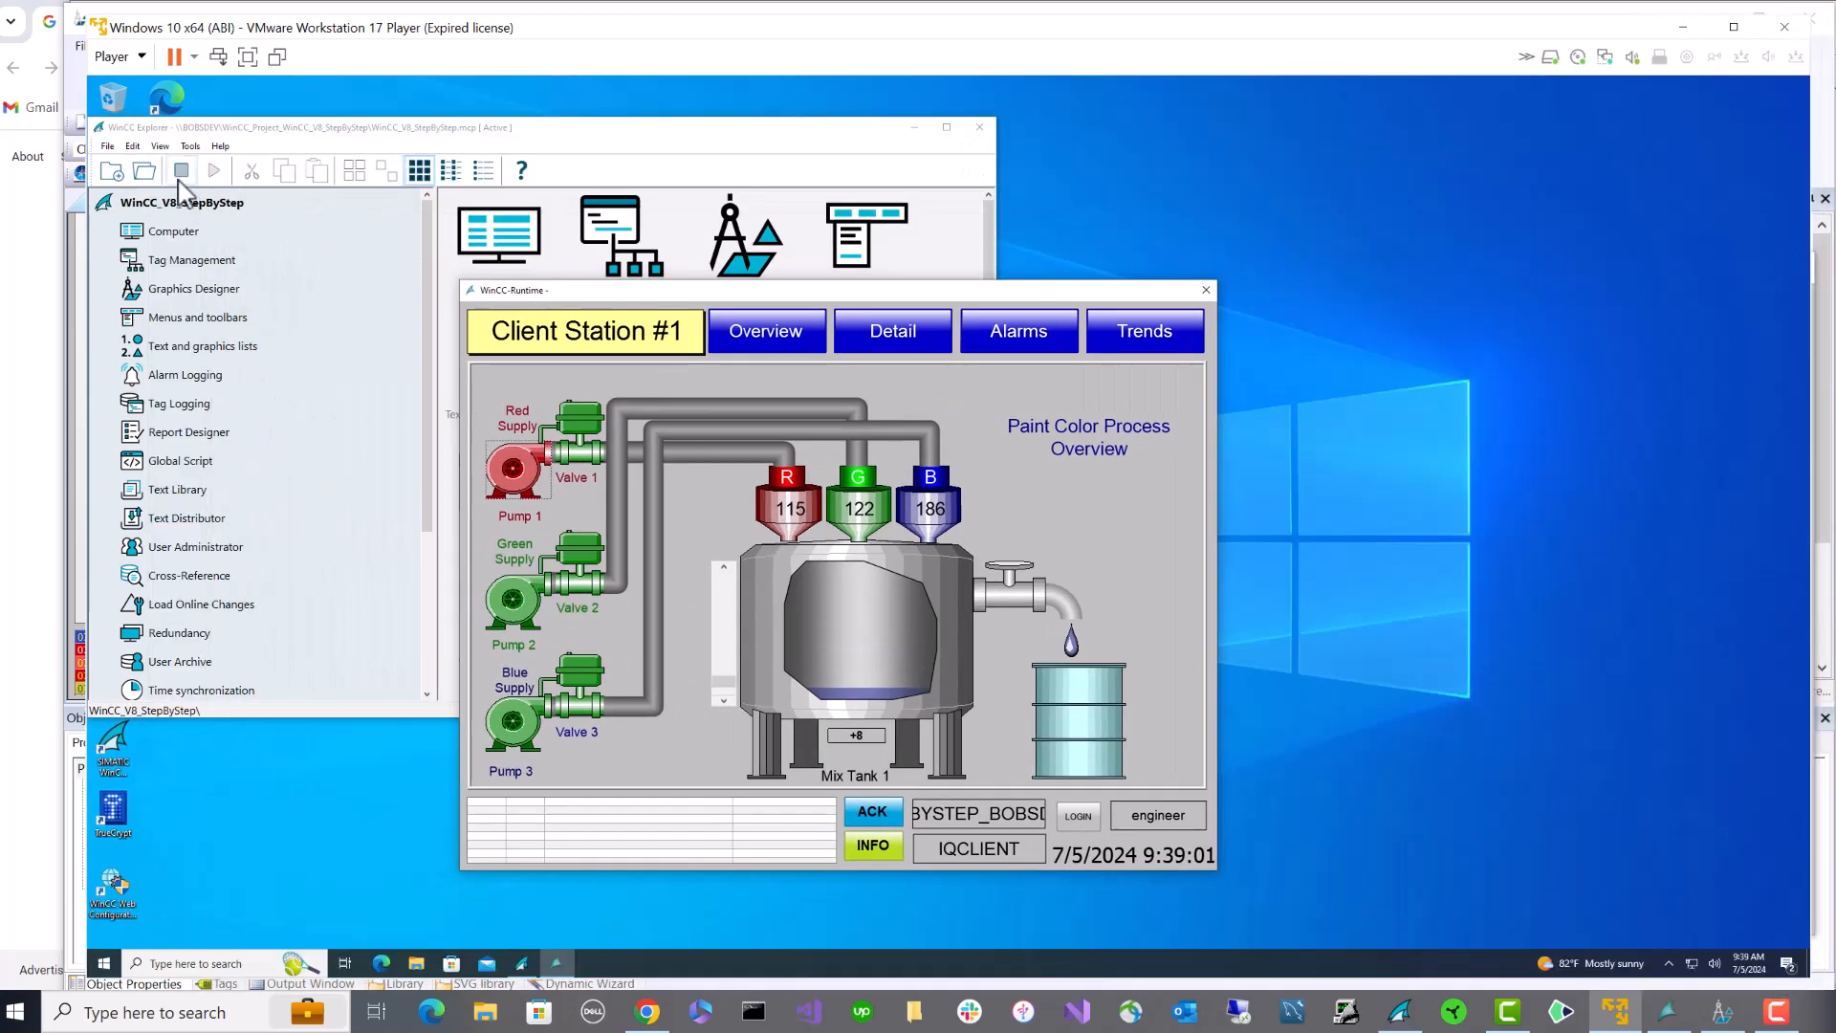
pyautogui.click(181, 170)
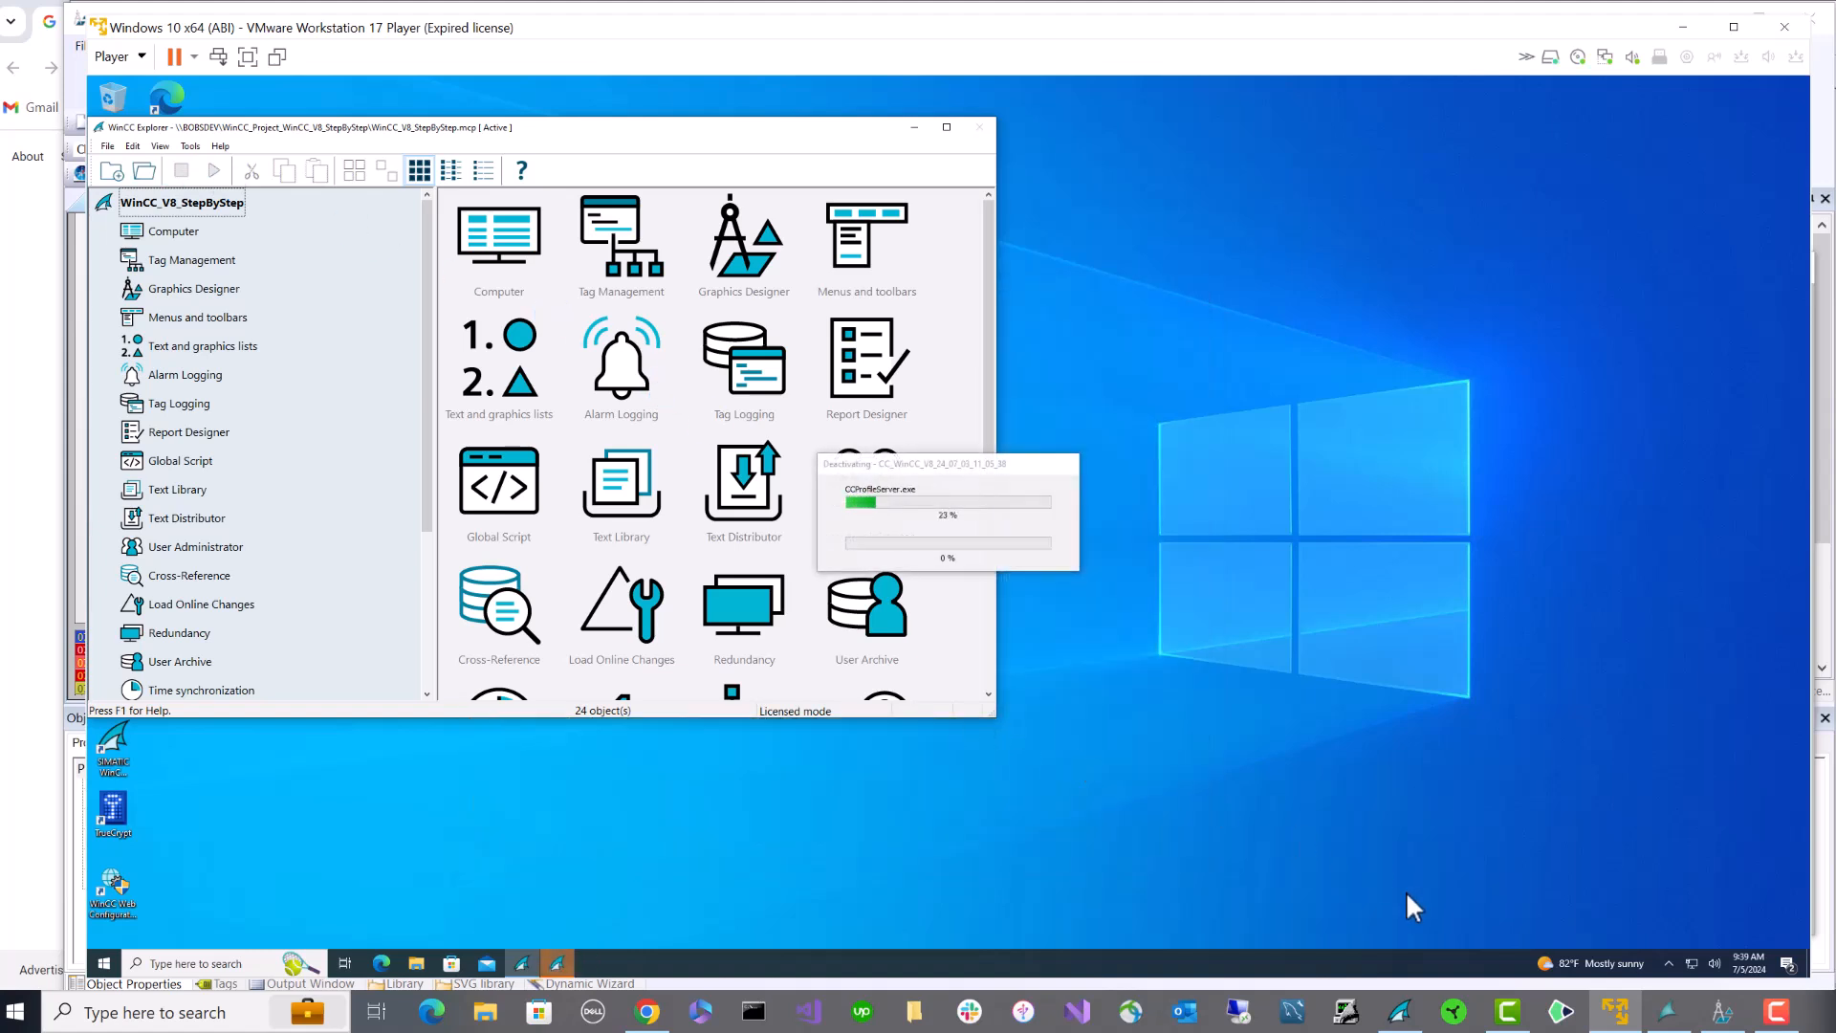
pyautogui.click(107, 147)
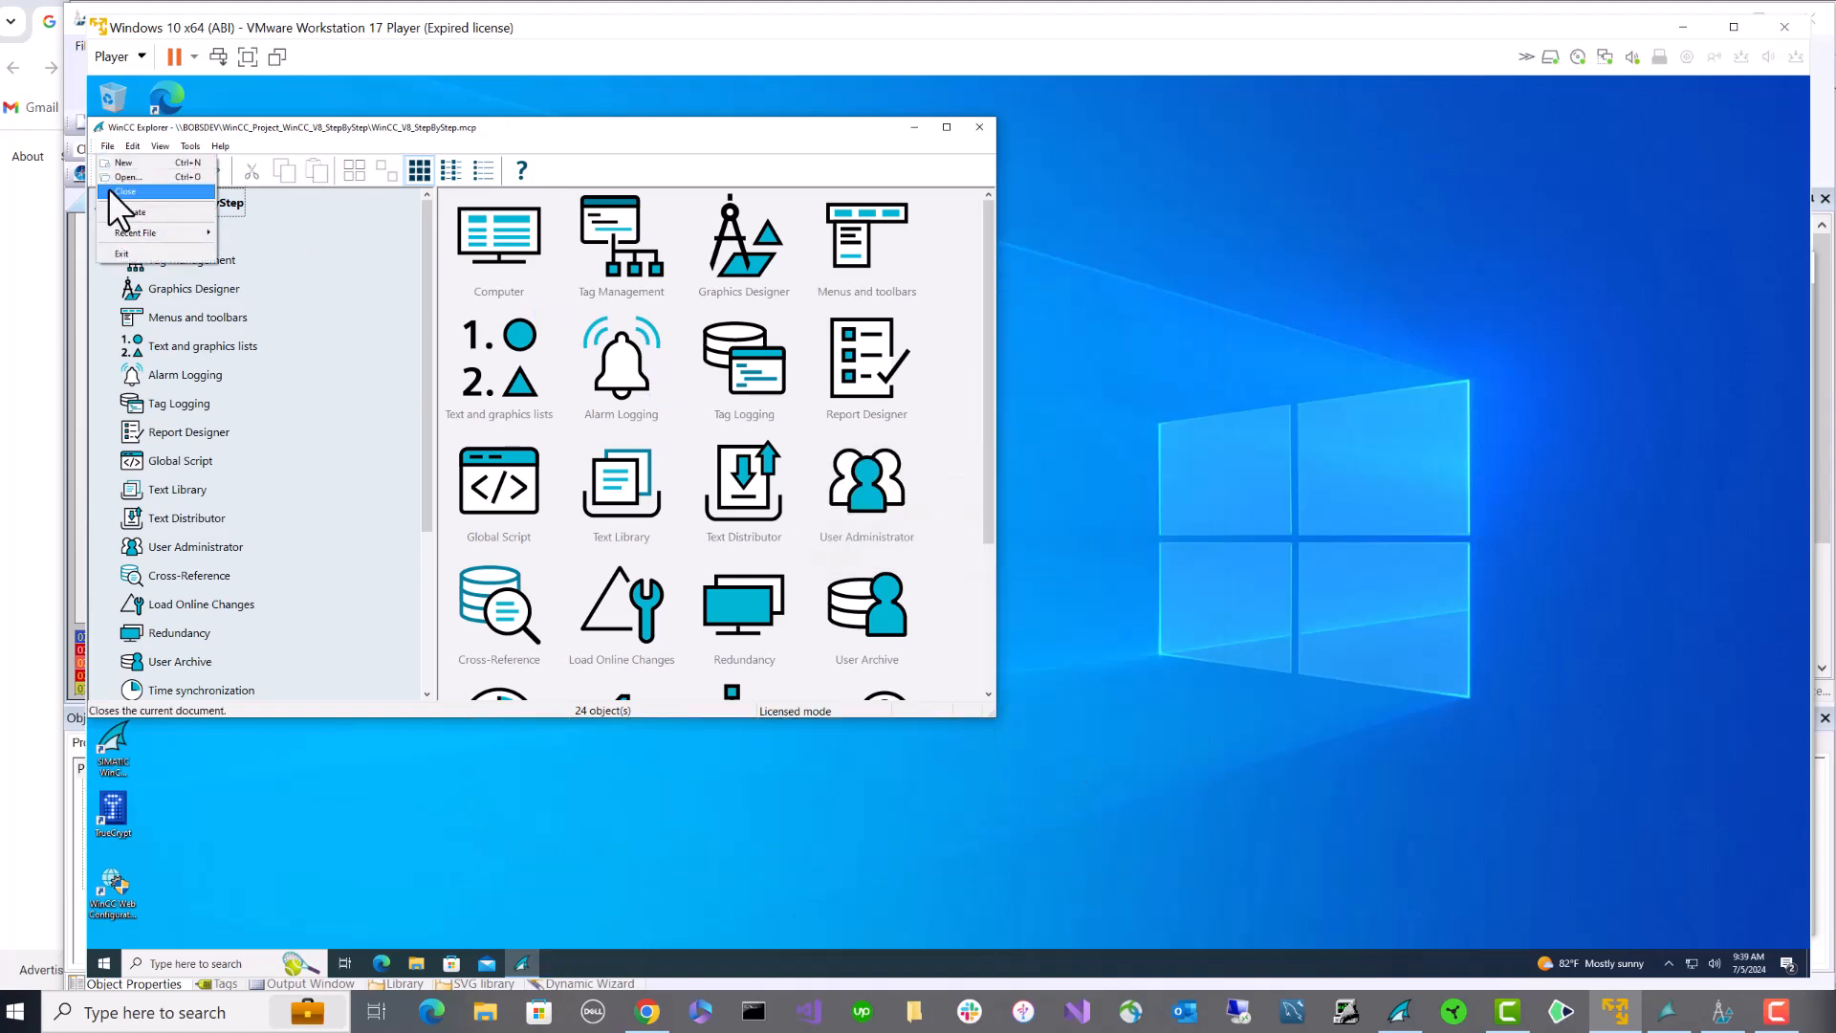
pyautogui.click(114, 192)
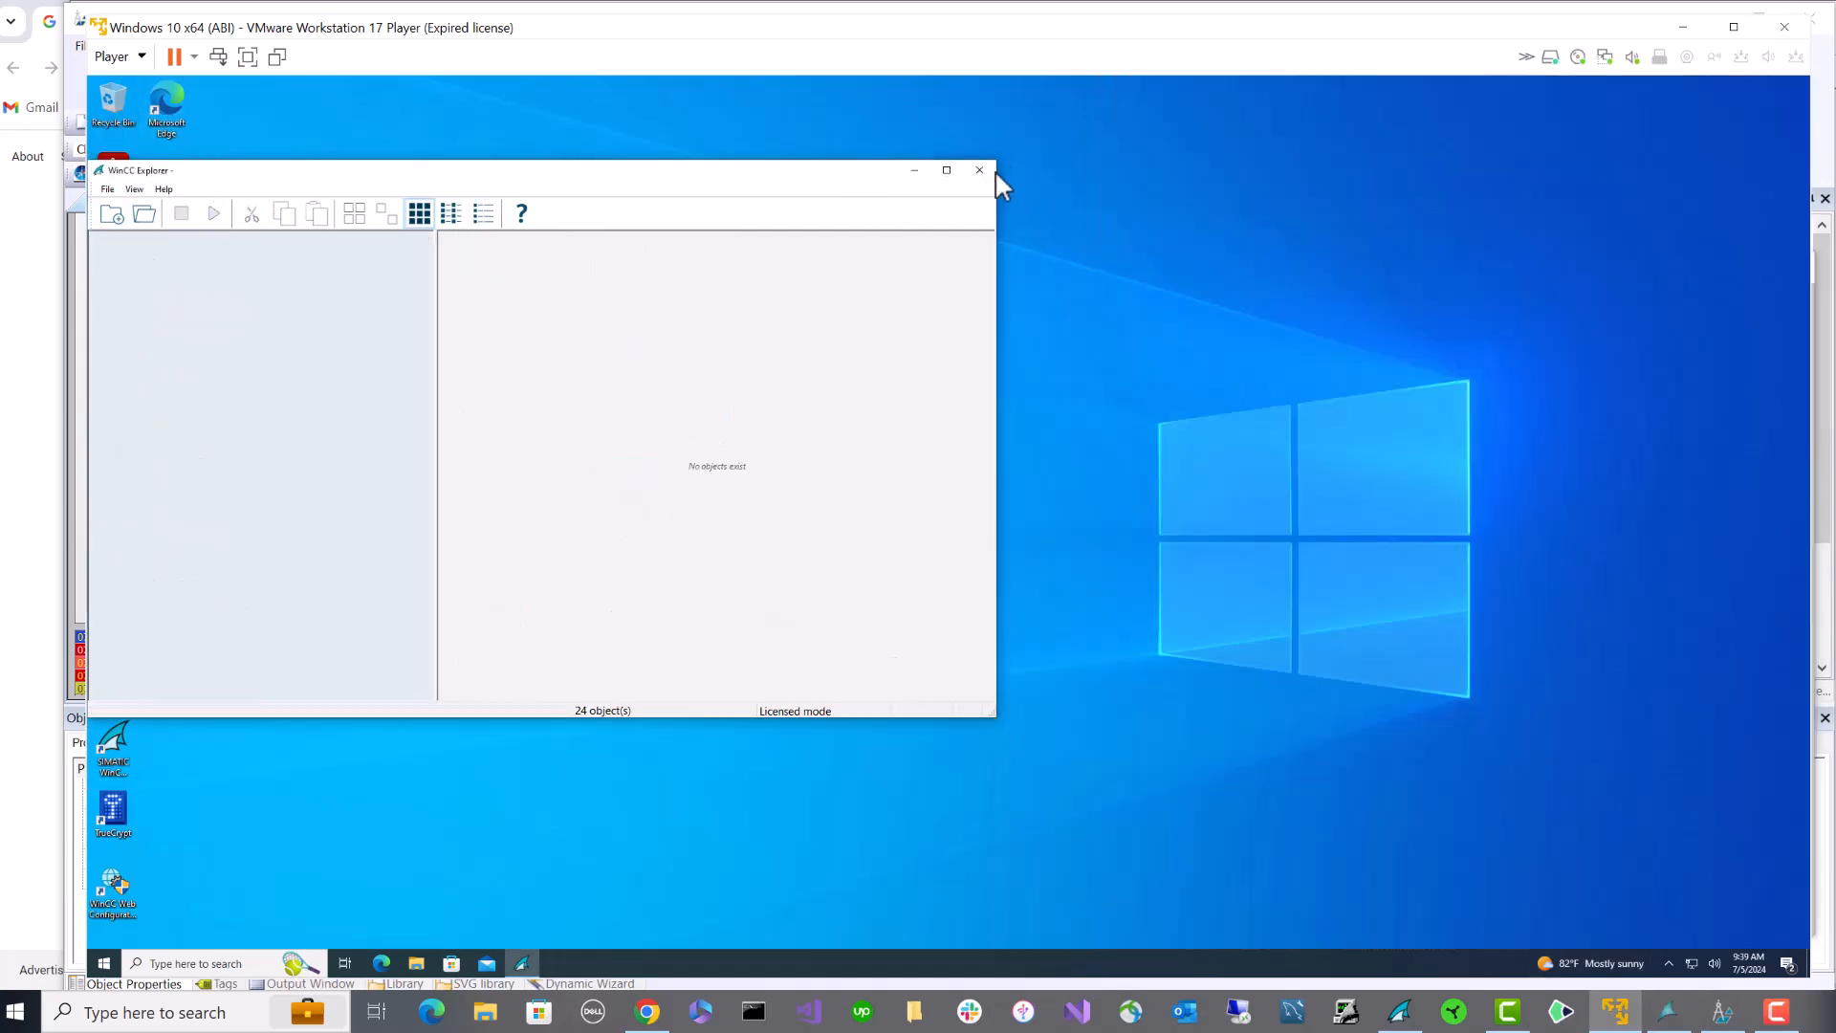
pyautogui.click(985, 170)
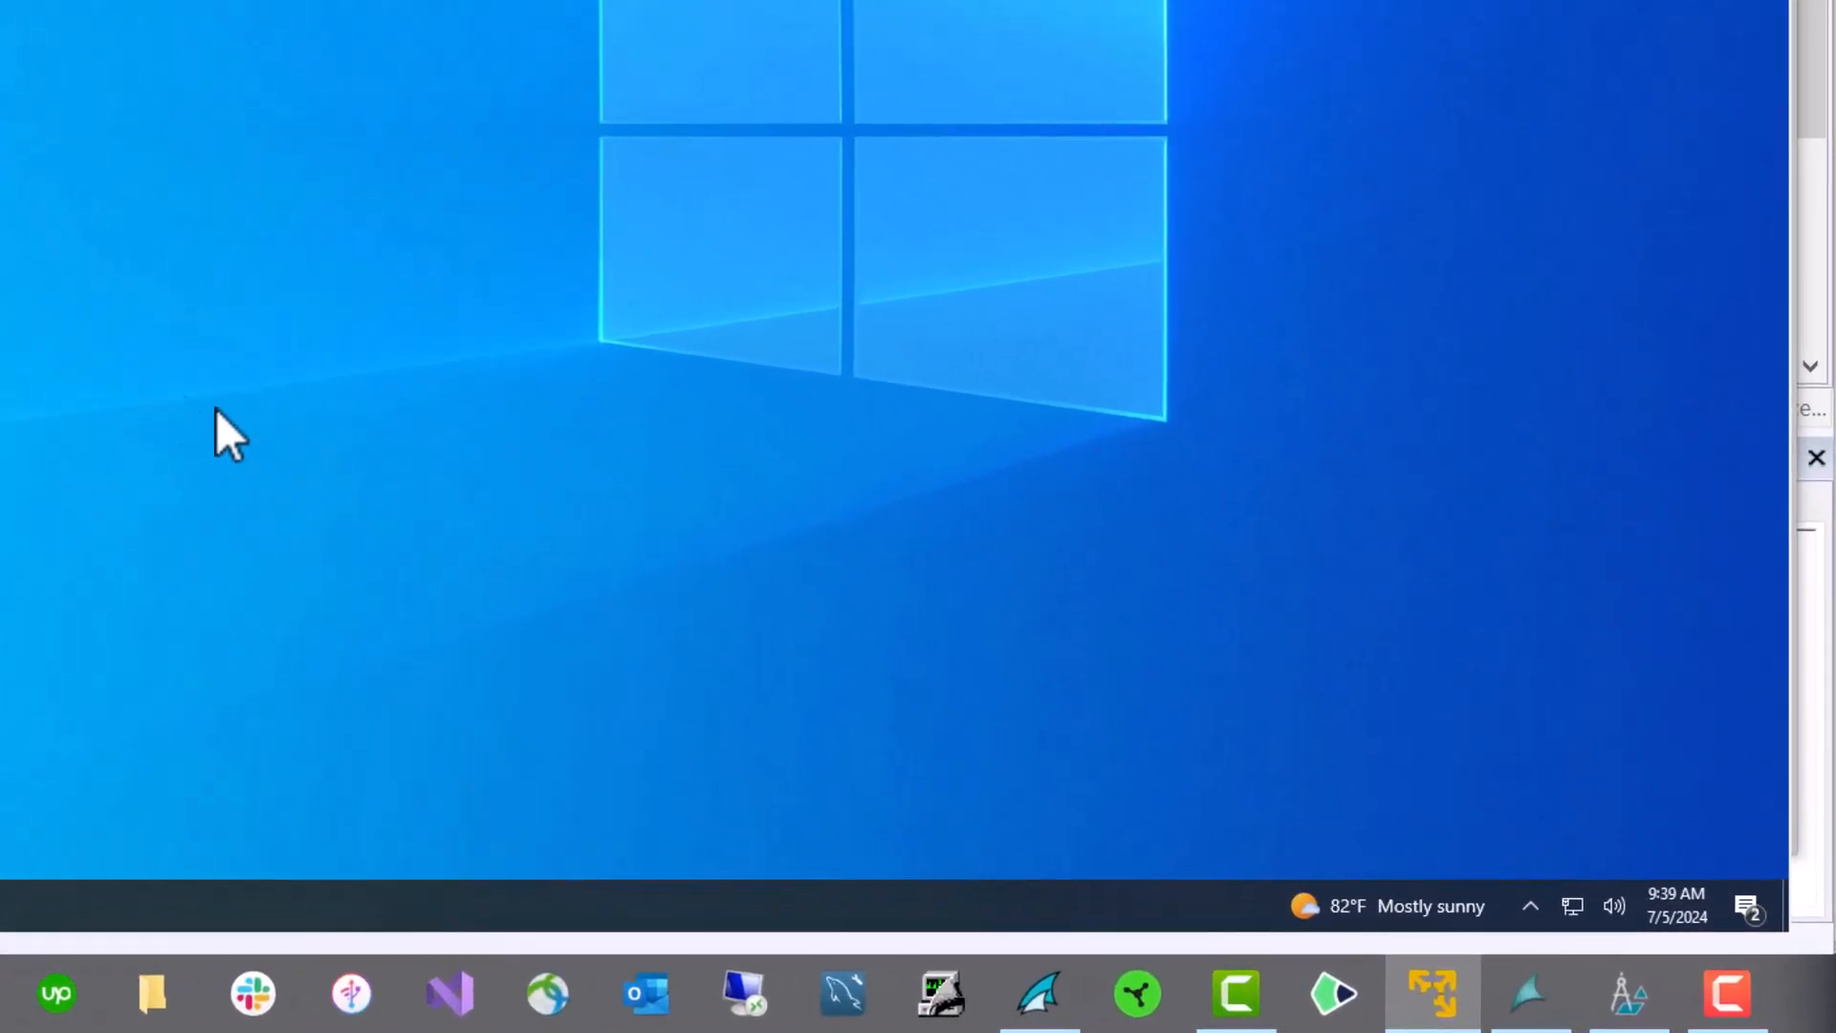
# - Reopen WinCC_V8_StepByStep.mcp from the WinCC tray icon and log in as engineer
pyautogui.click(1541, 916)
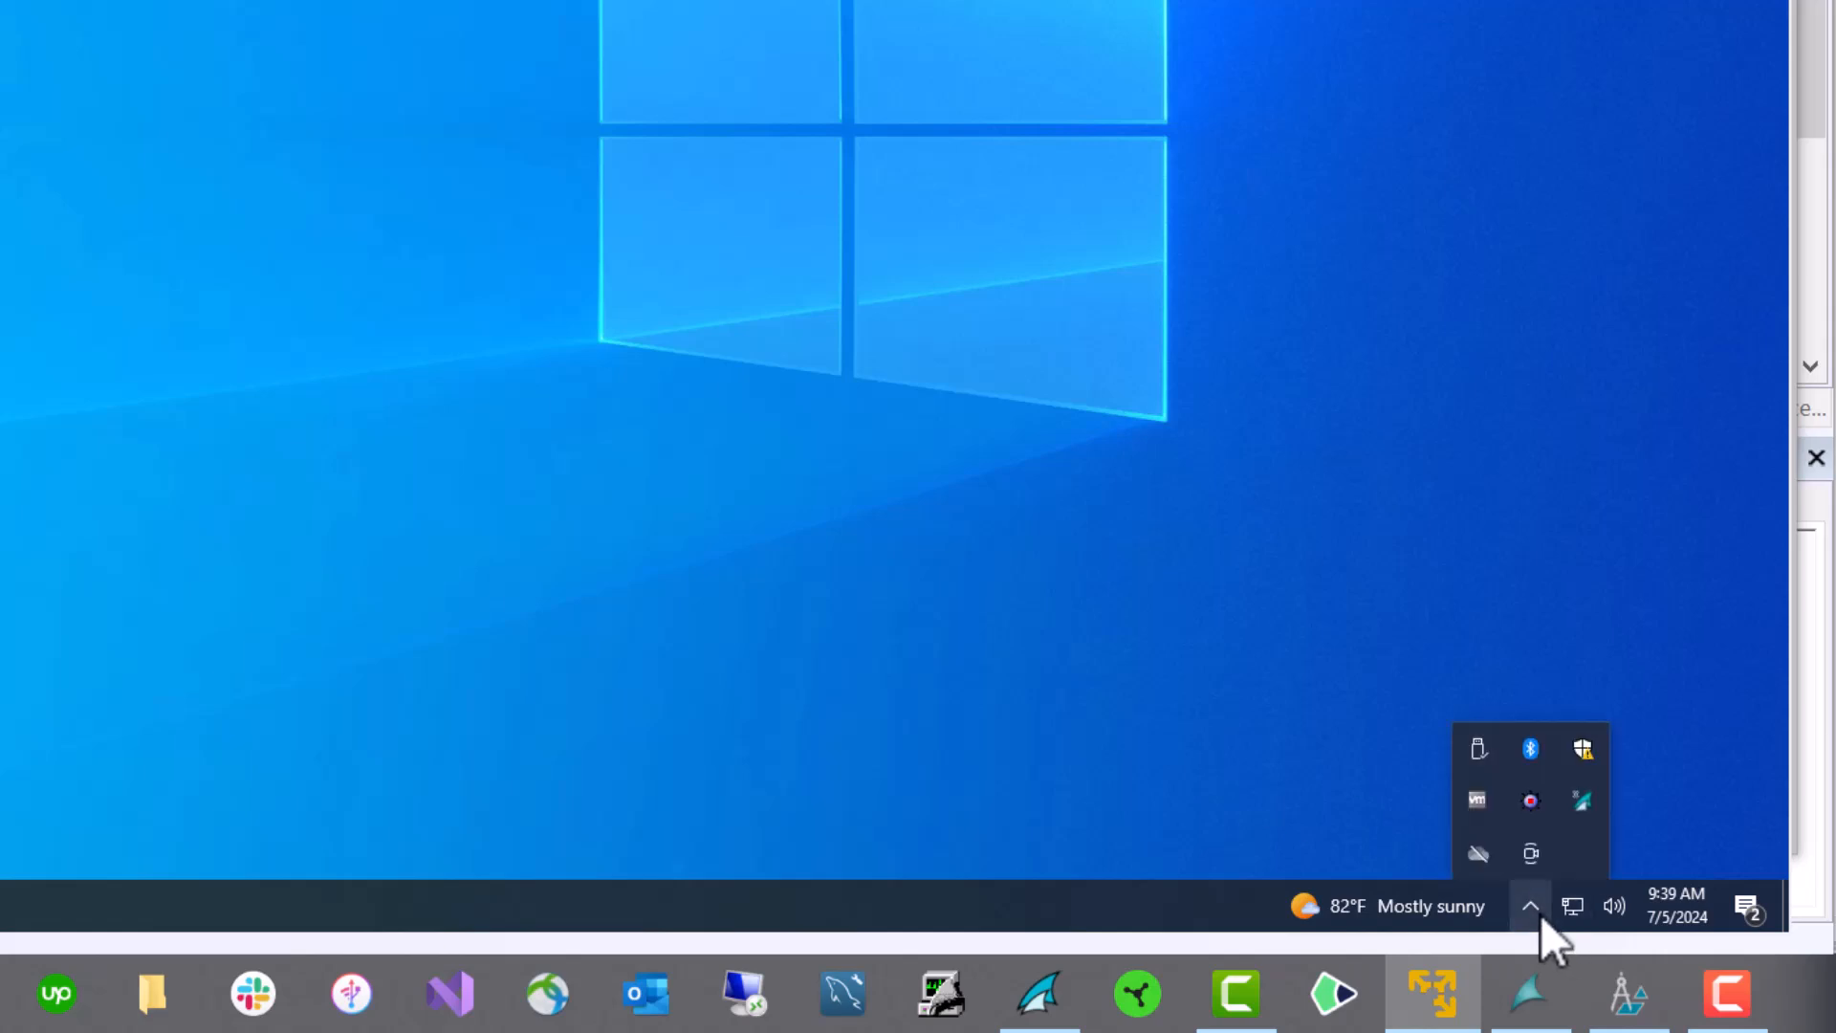
pyautogui.rightClick(1591, 806)
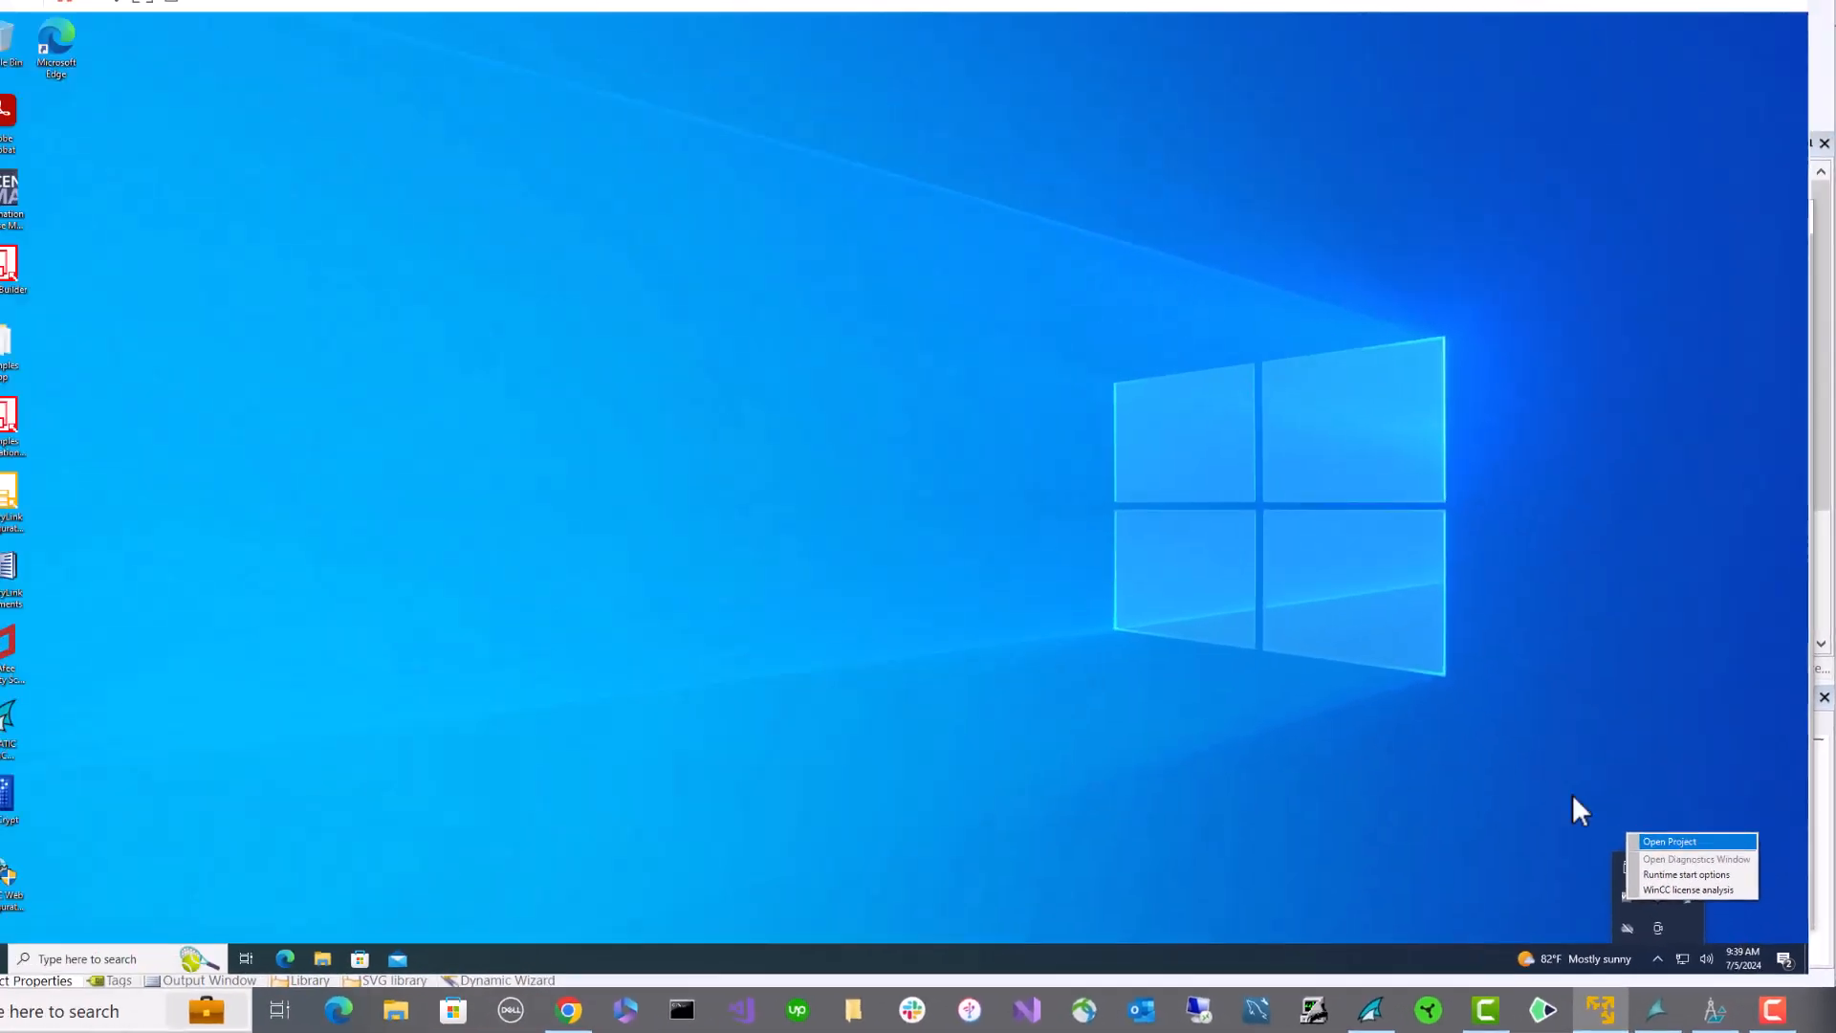
pyautogui.click(1588, 733)
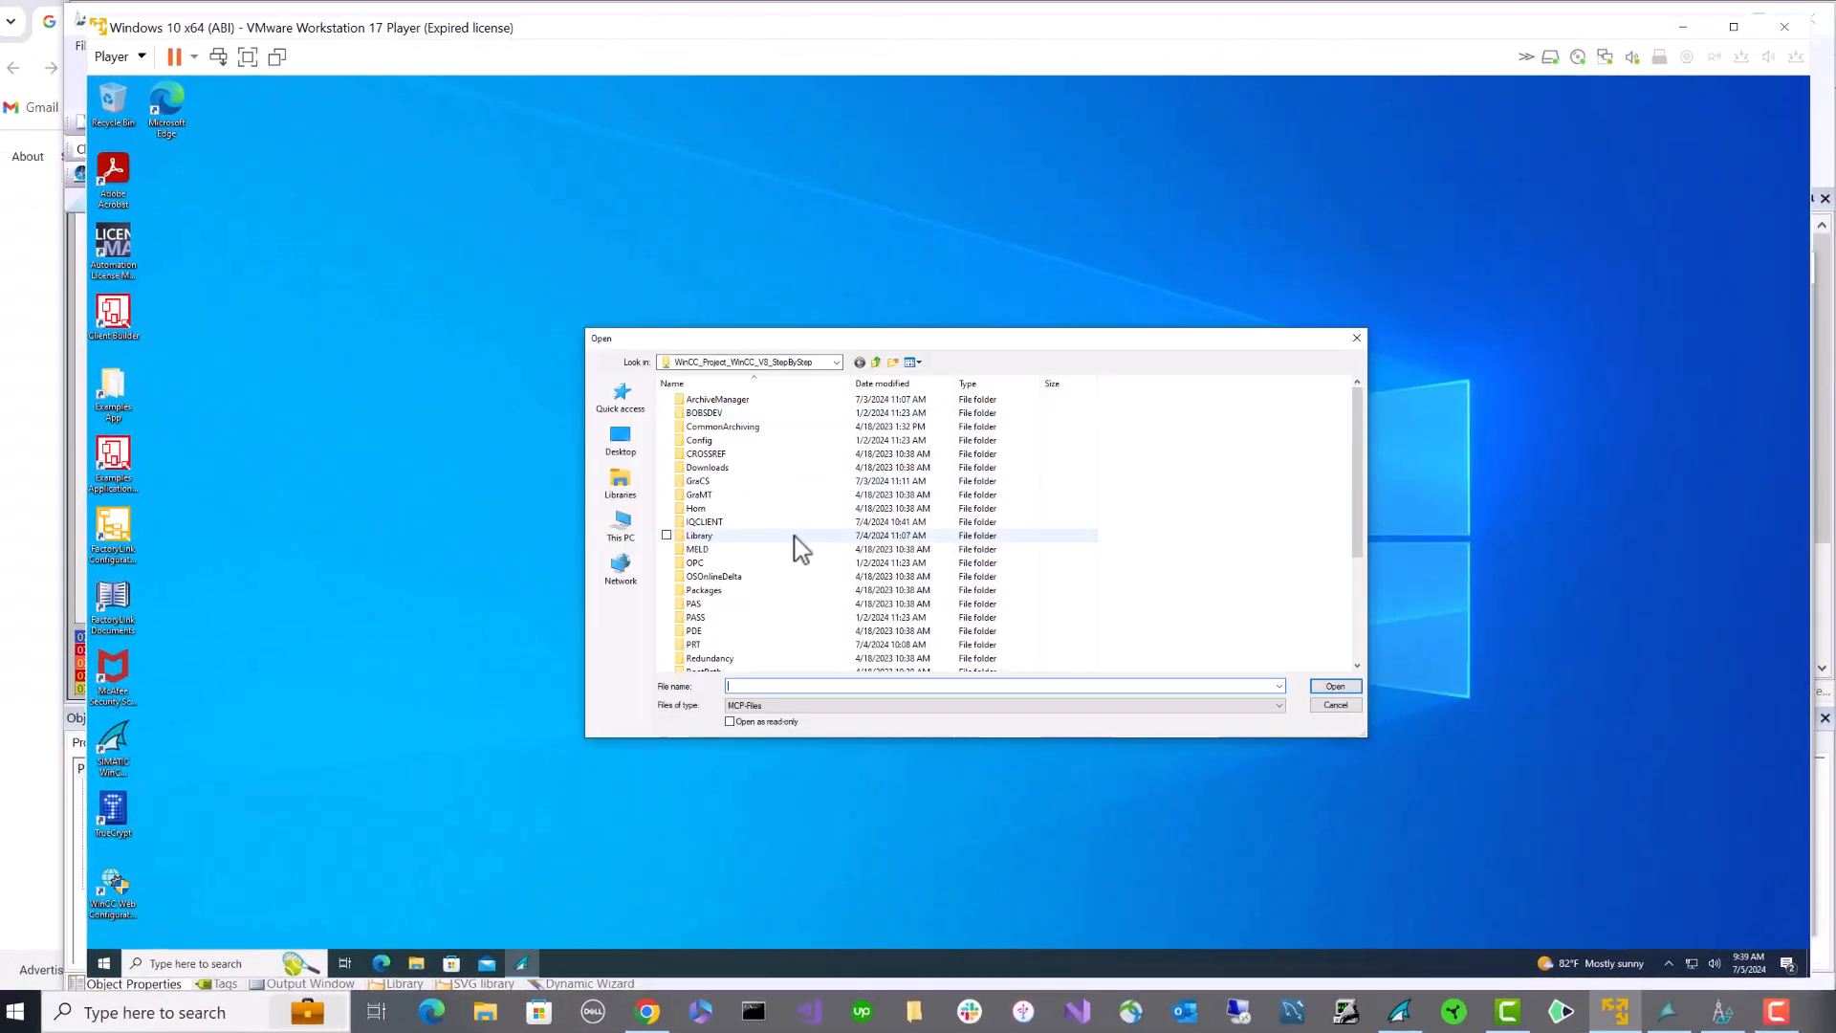
pyautogui.scroll(-4, 800, 547)
pyautogui.click(734, 659)
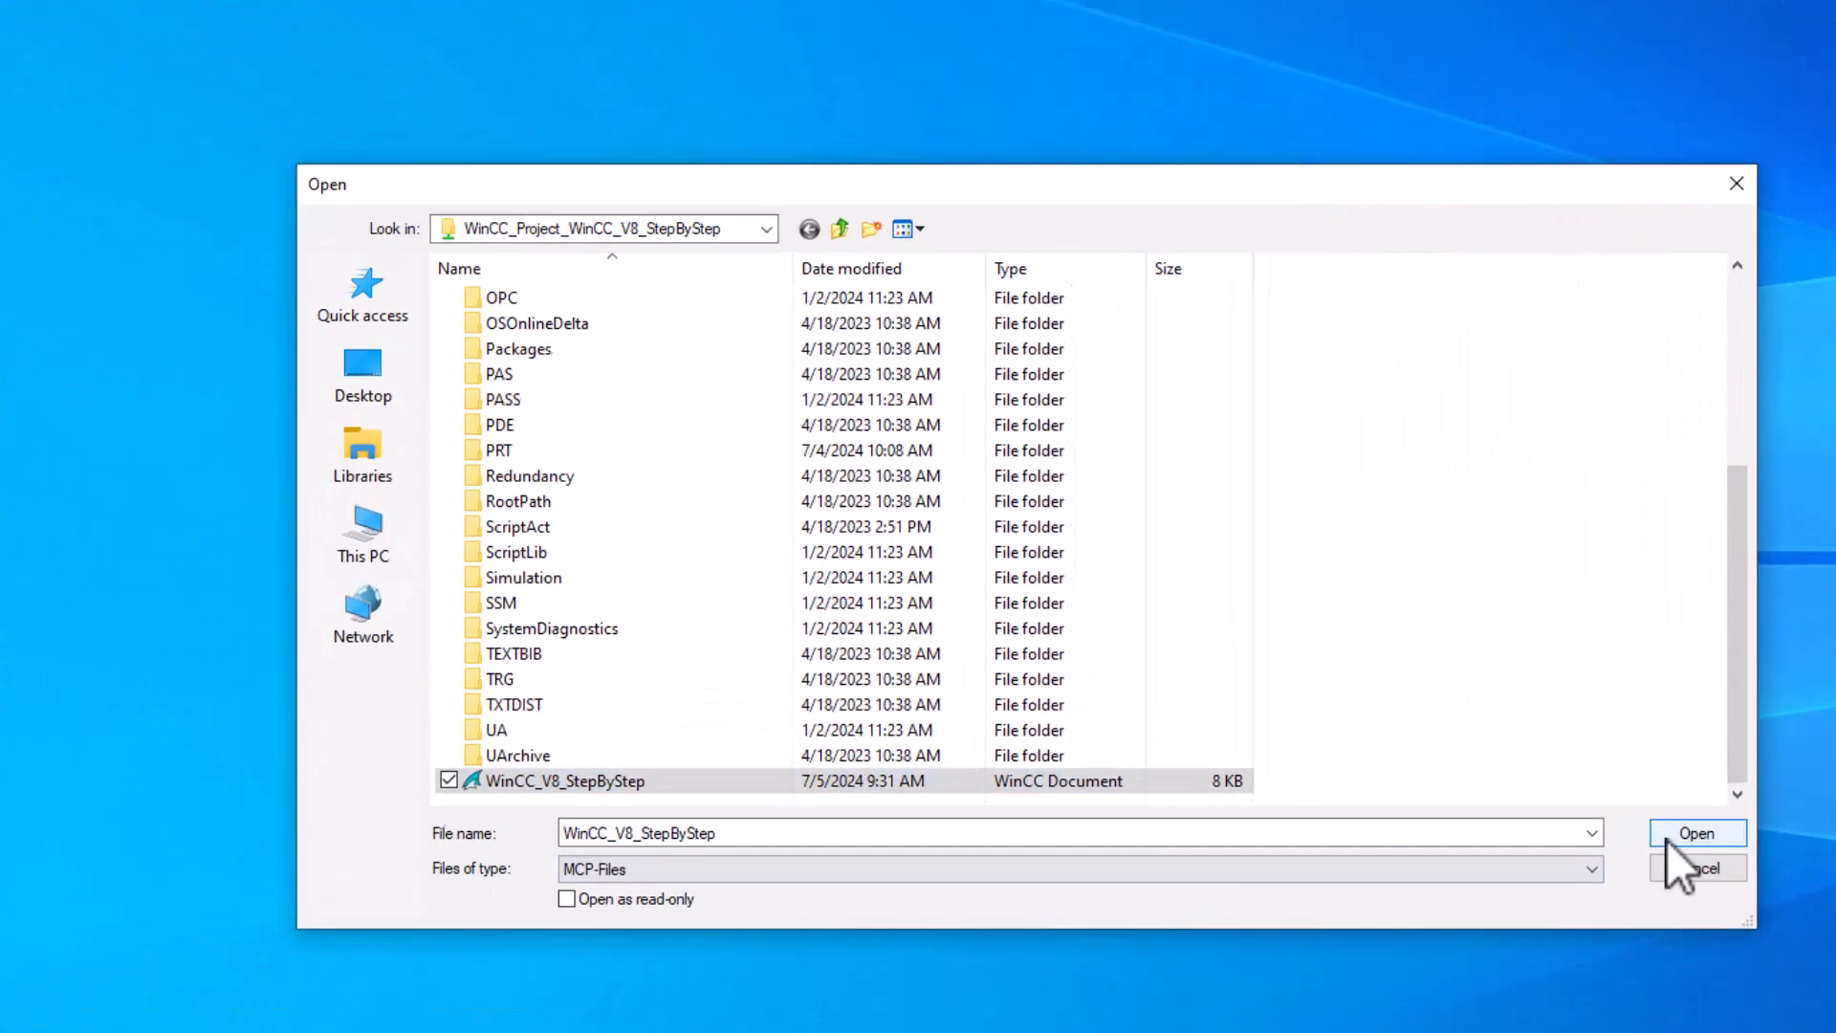
pyautogui.click(1335, 687)
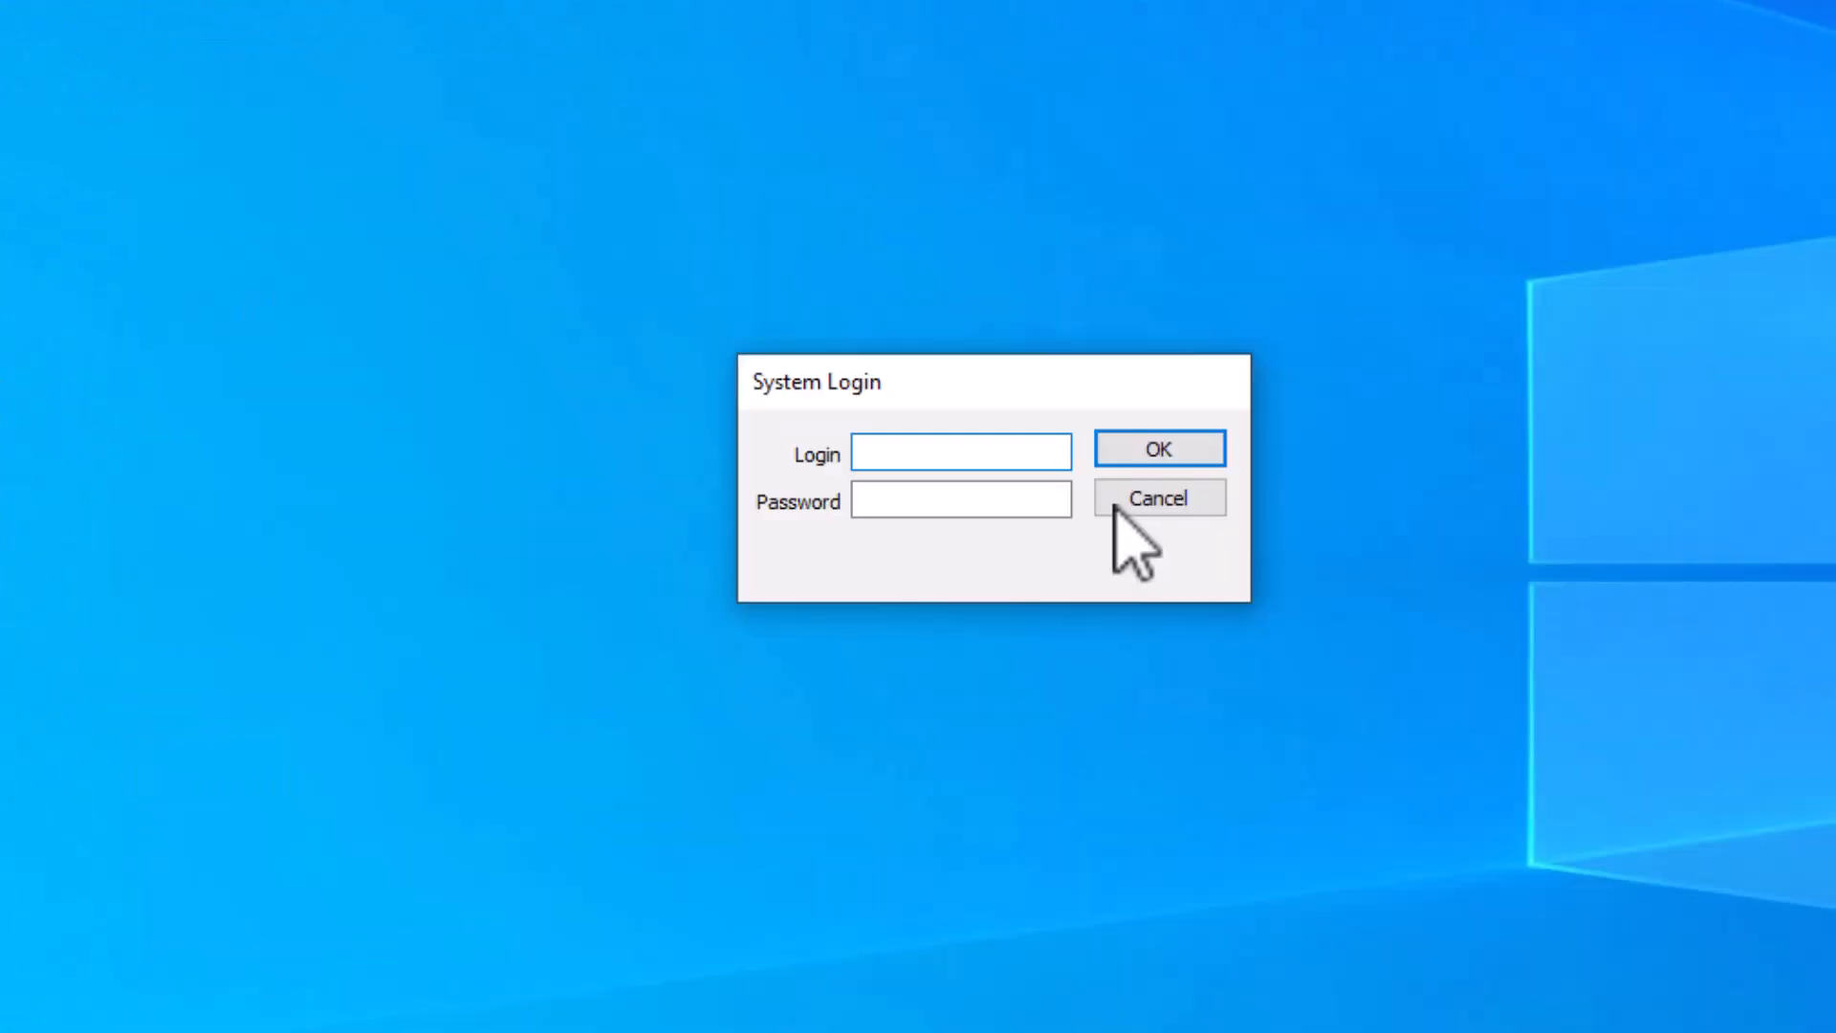
pyautogui.write('engineer')
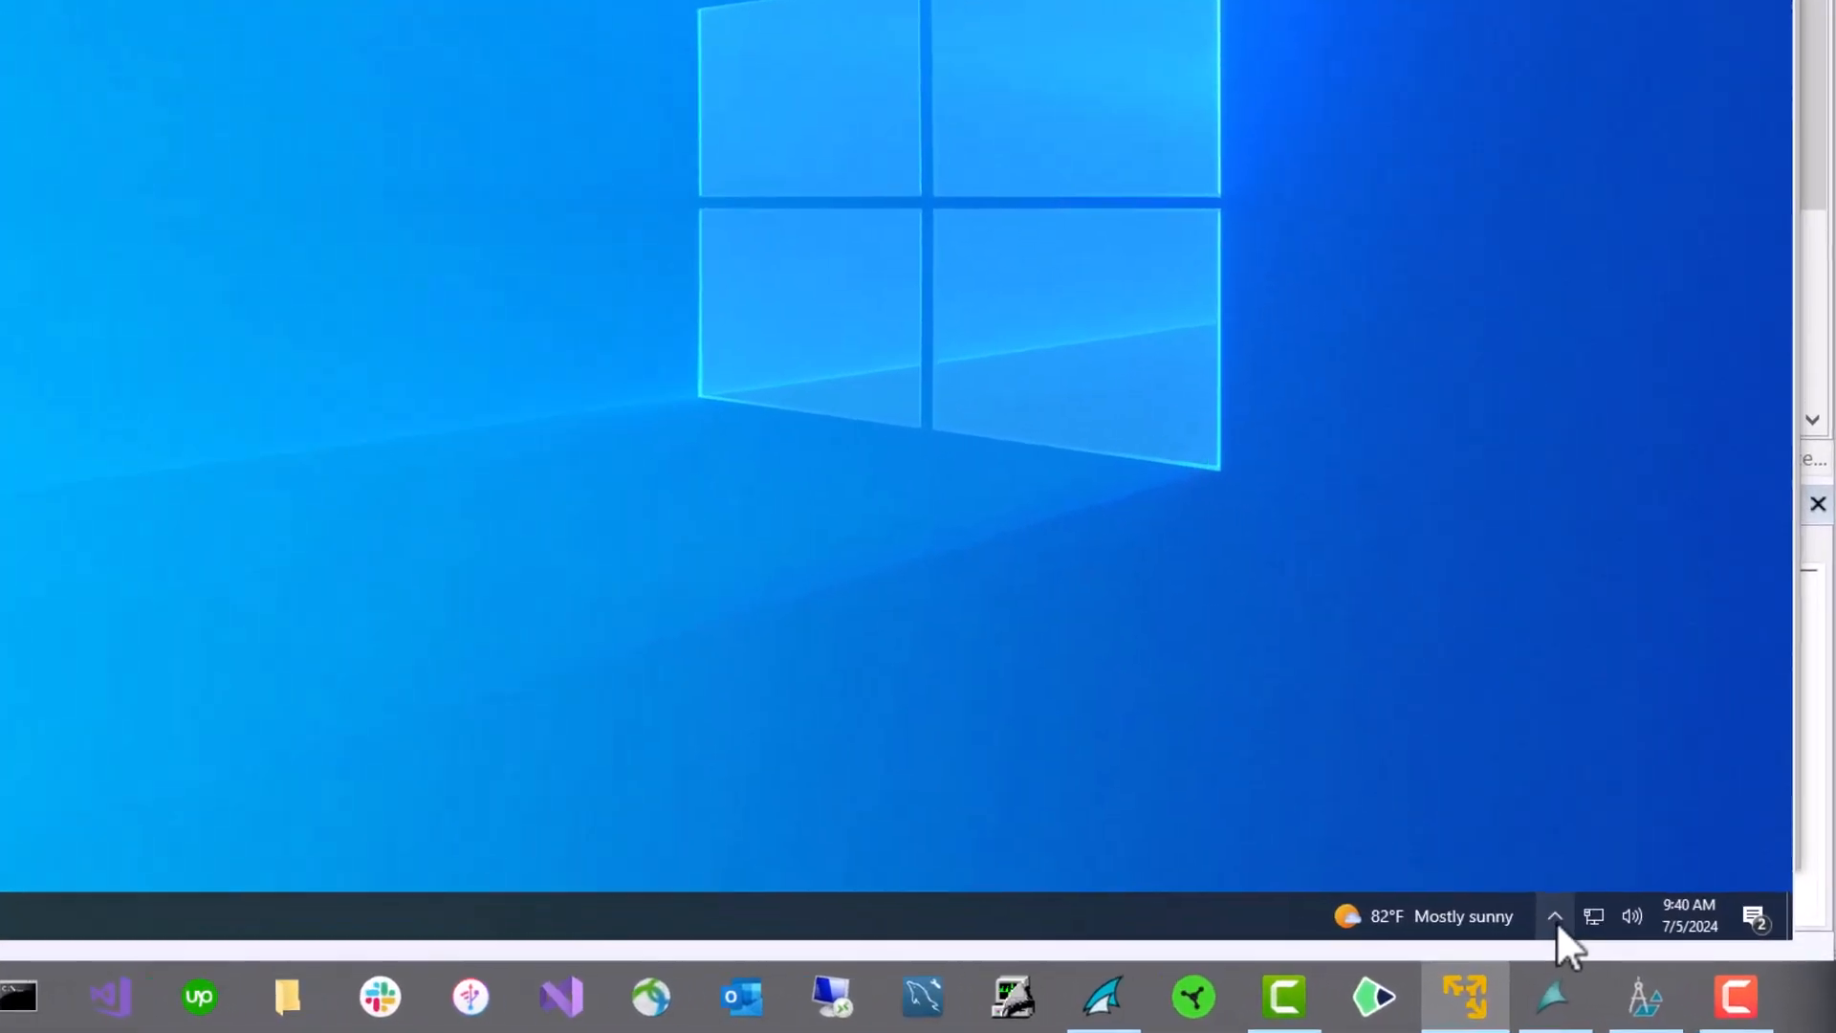
# - Activate the client project's runtime from the WinCC tray icon
pyautogui.click(1669, 963)
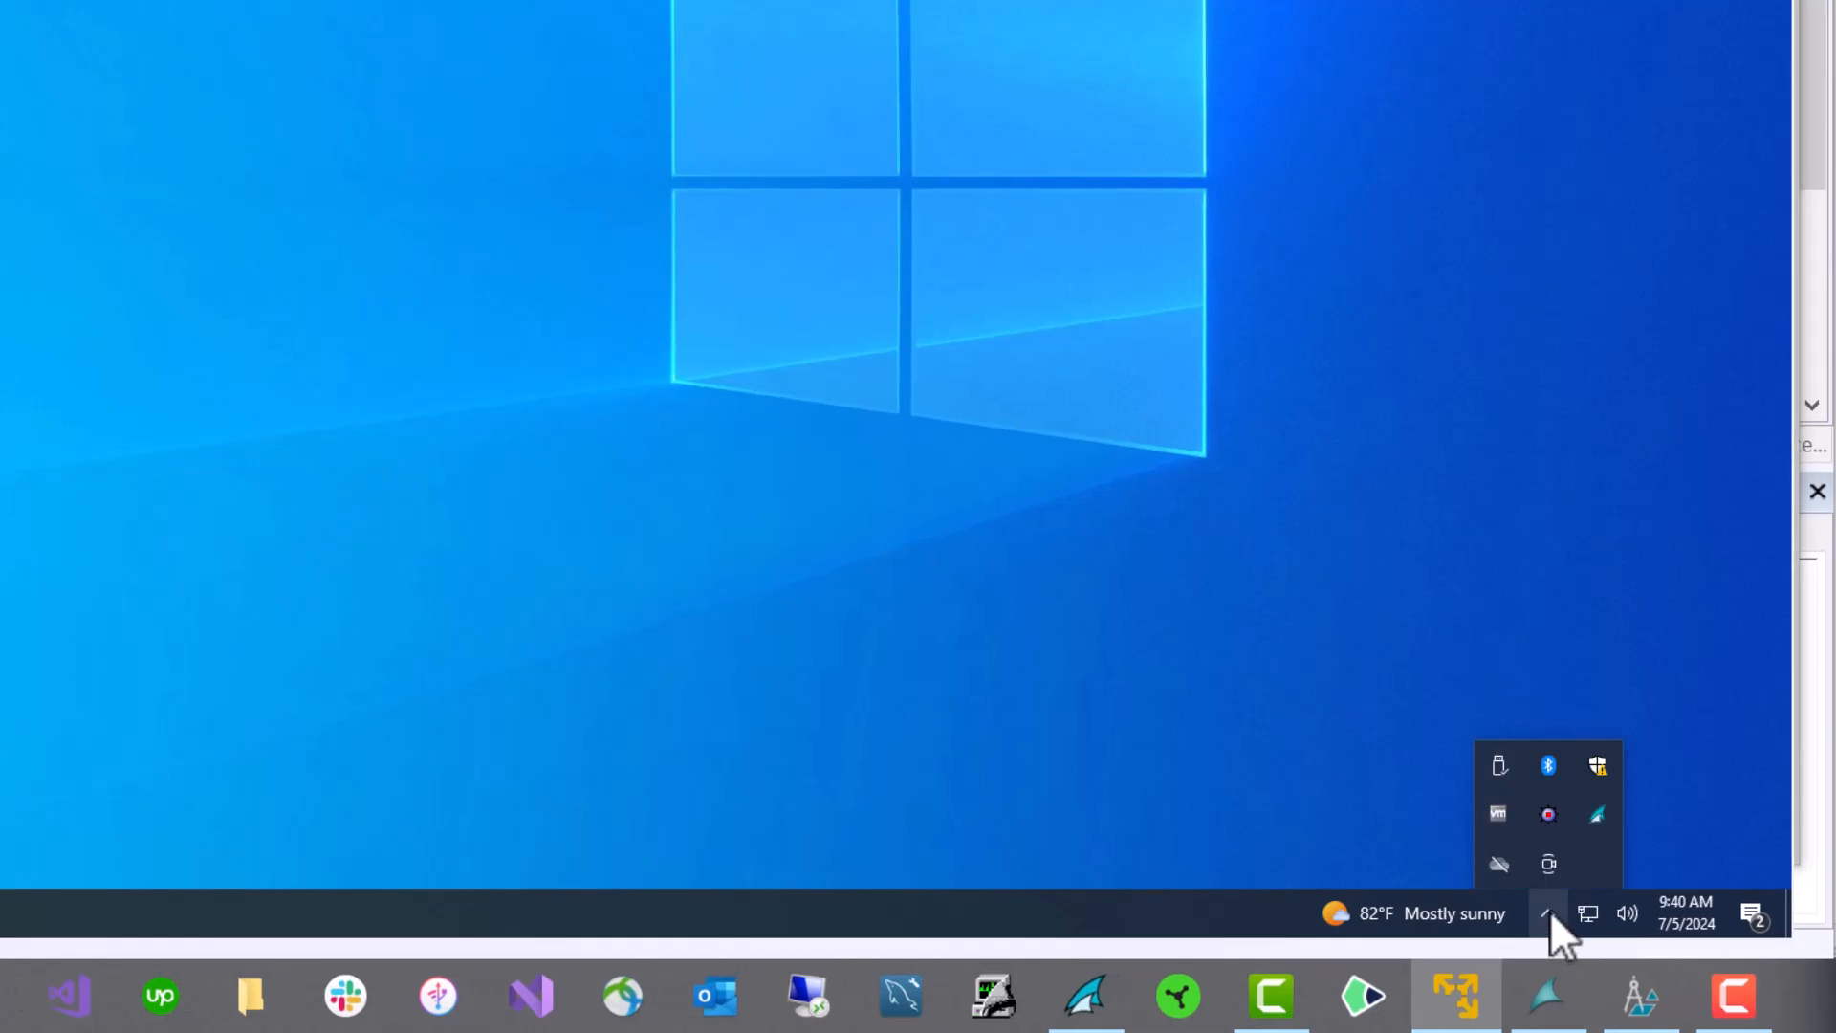
pyautogui.rightClick(1595, 816)
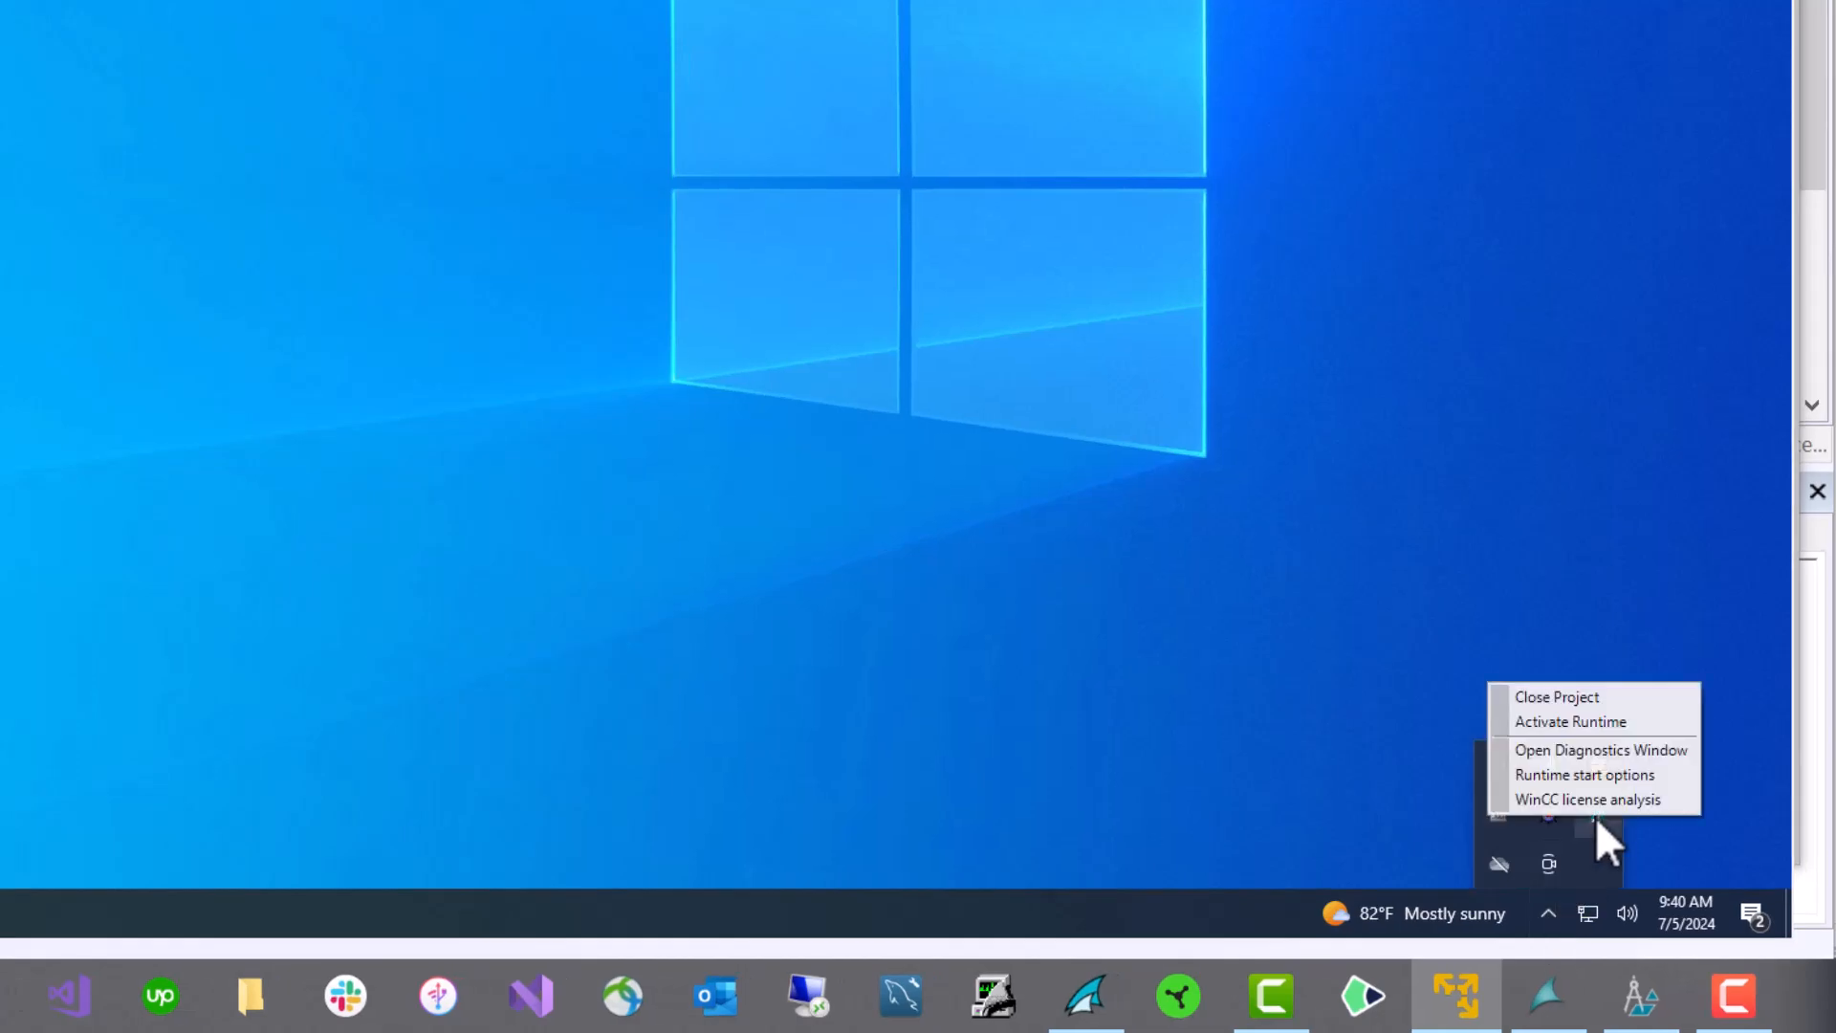
pyautogui.click(1565, 722)
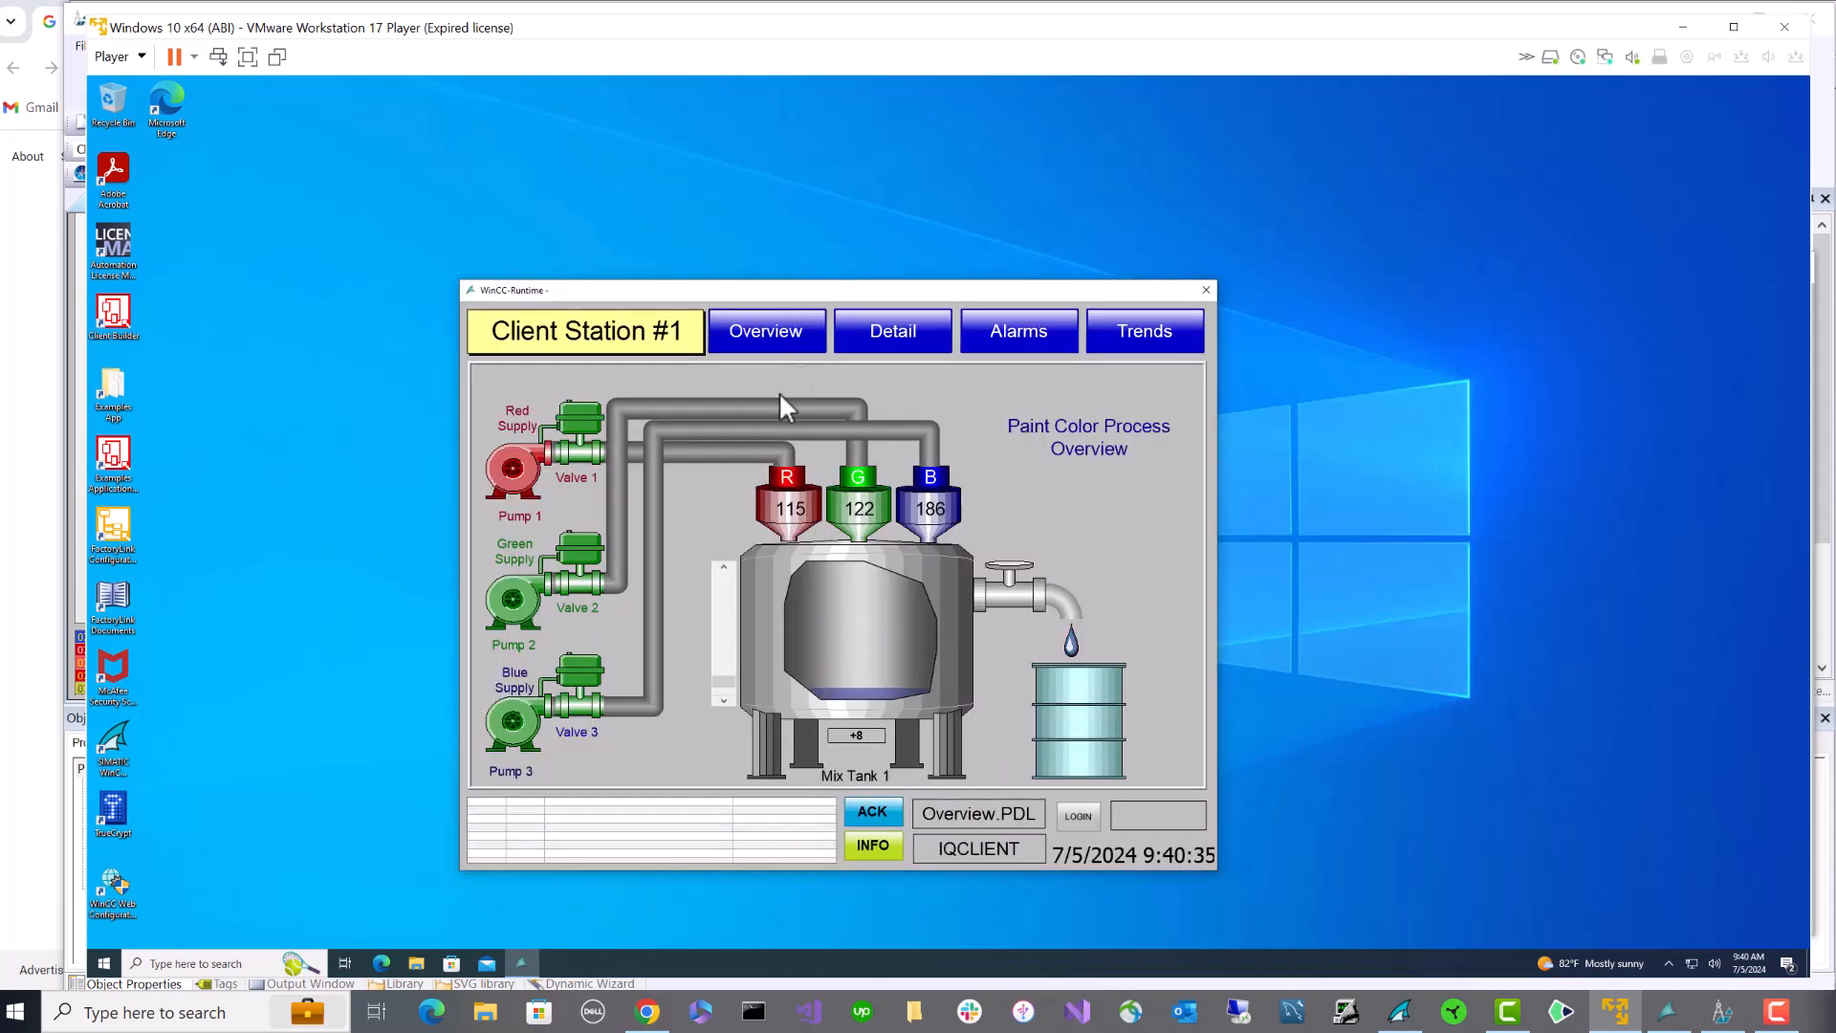
# - Raise the Mix Tank 1 setpoint, log in to the runtime, and return to the server's WinCC Explorer
pyautogui.moveTo(727, 680); pyautogui.dragTo(720, 617)
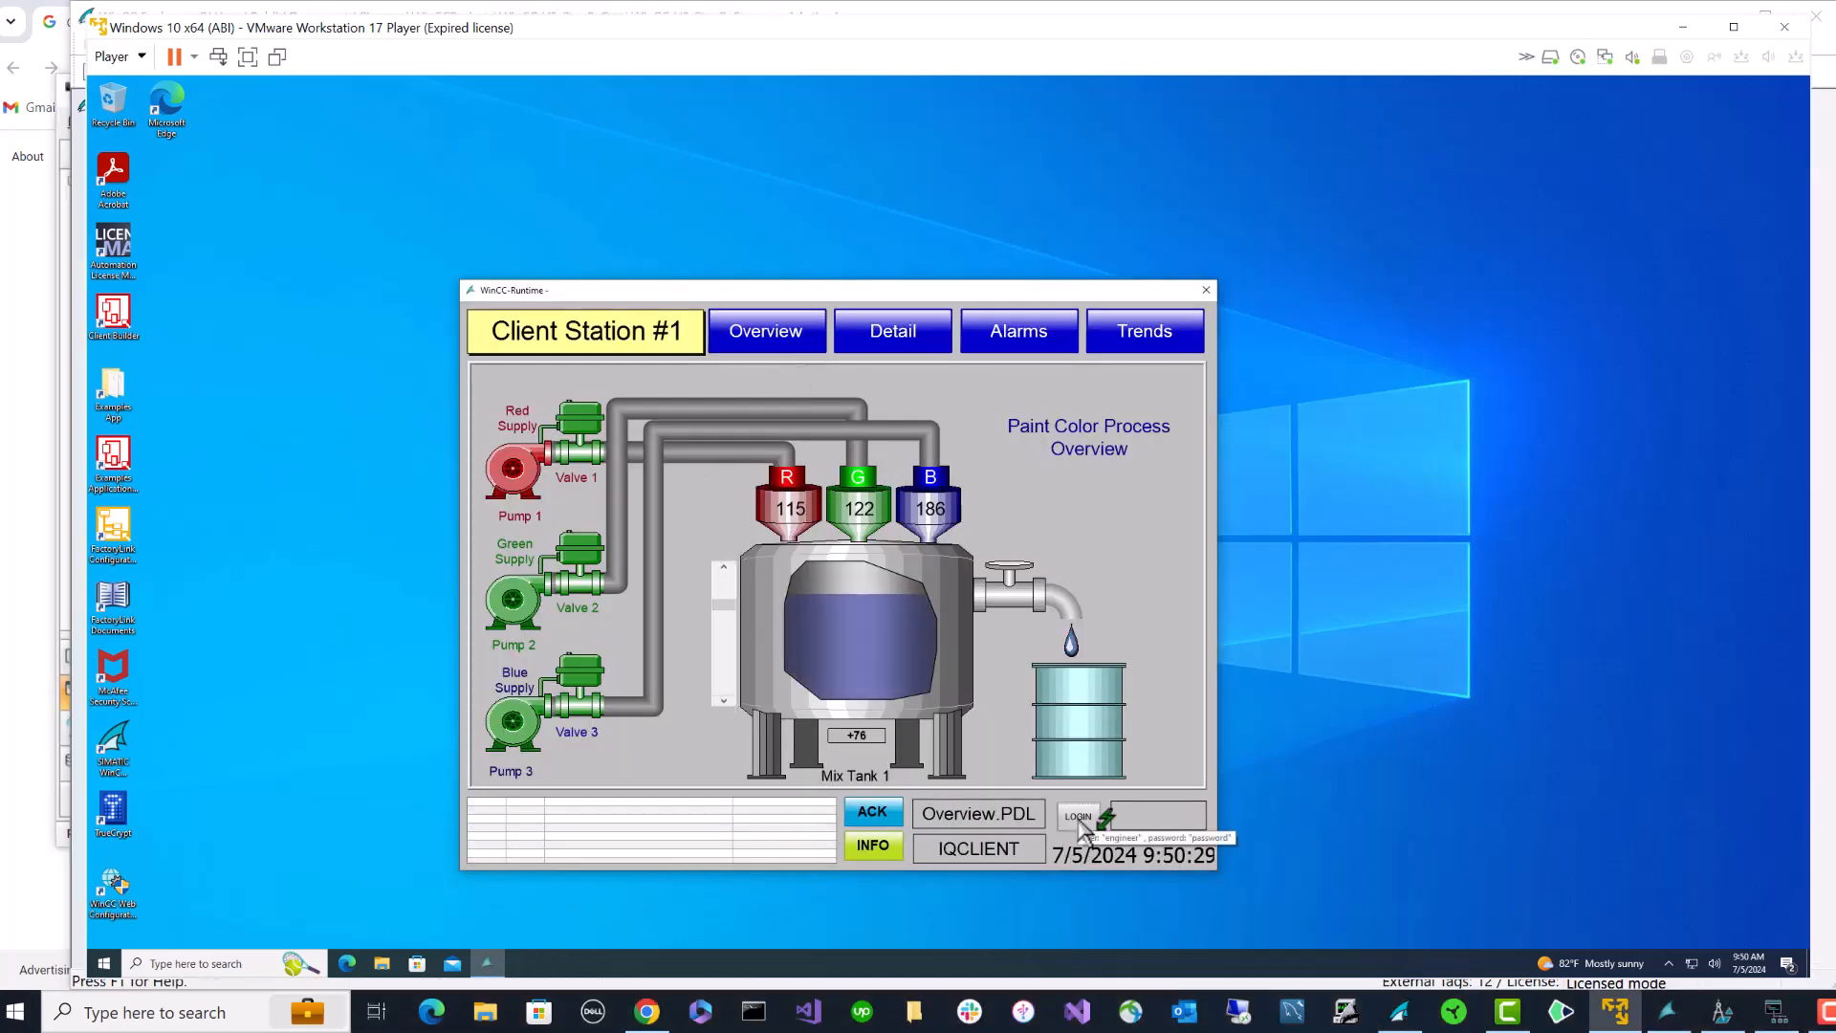
pyautogui.click(1078, 816)
pyautogui.click(1020, 514)
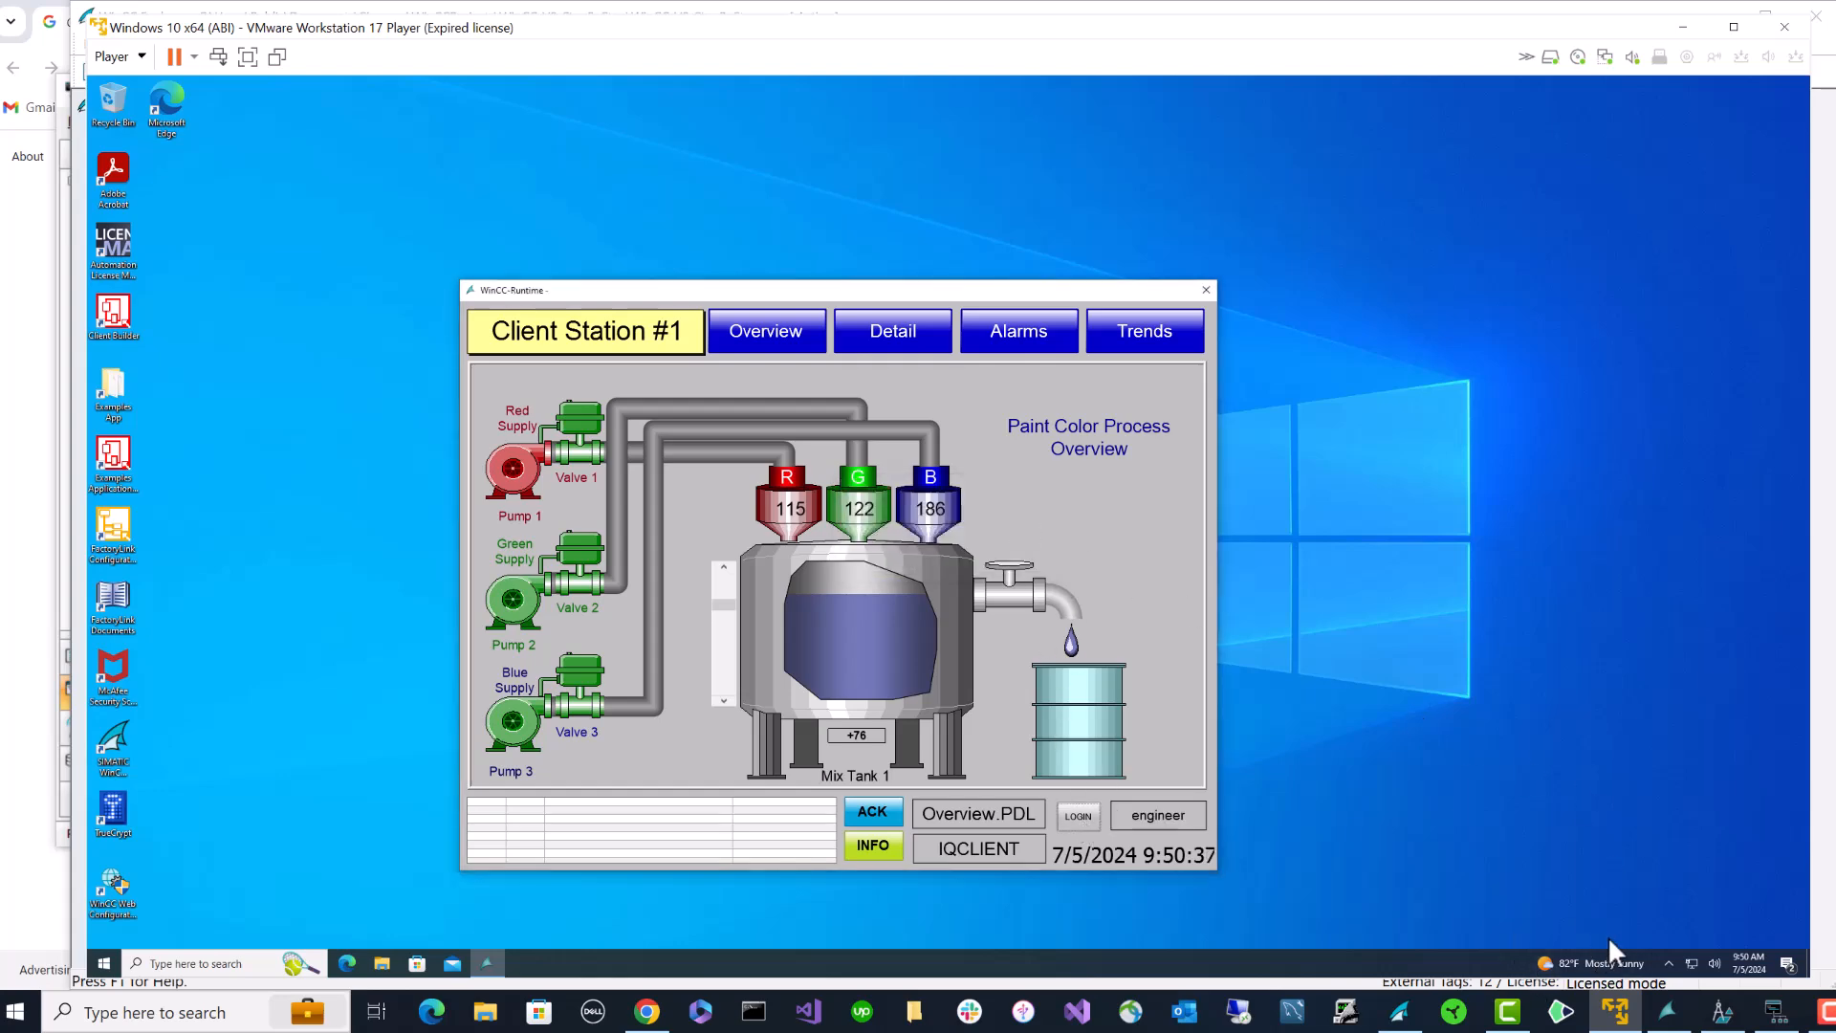
pyautogui.click(1399, 1012)
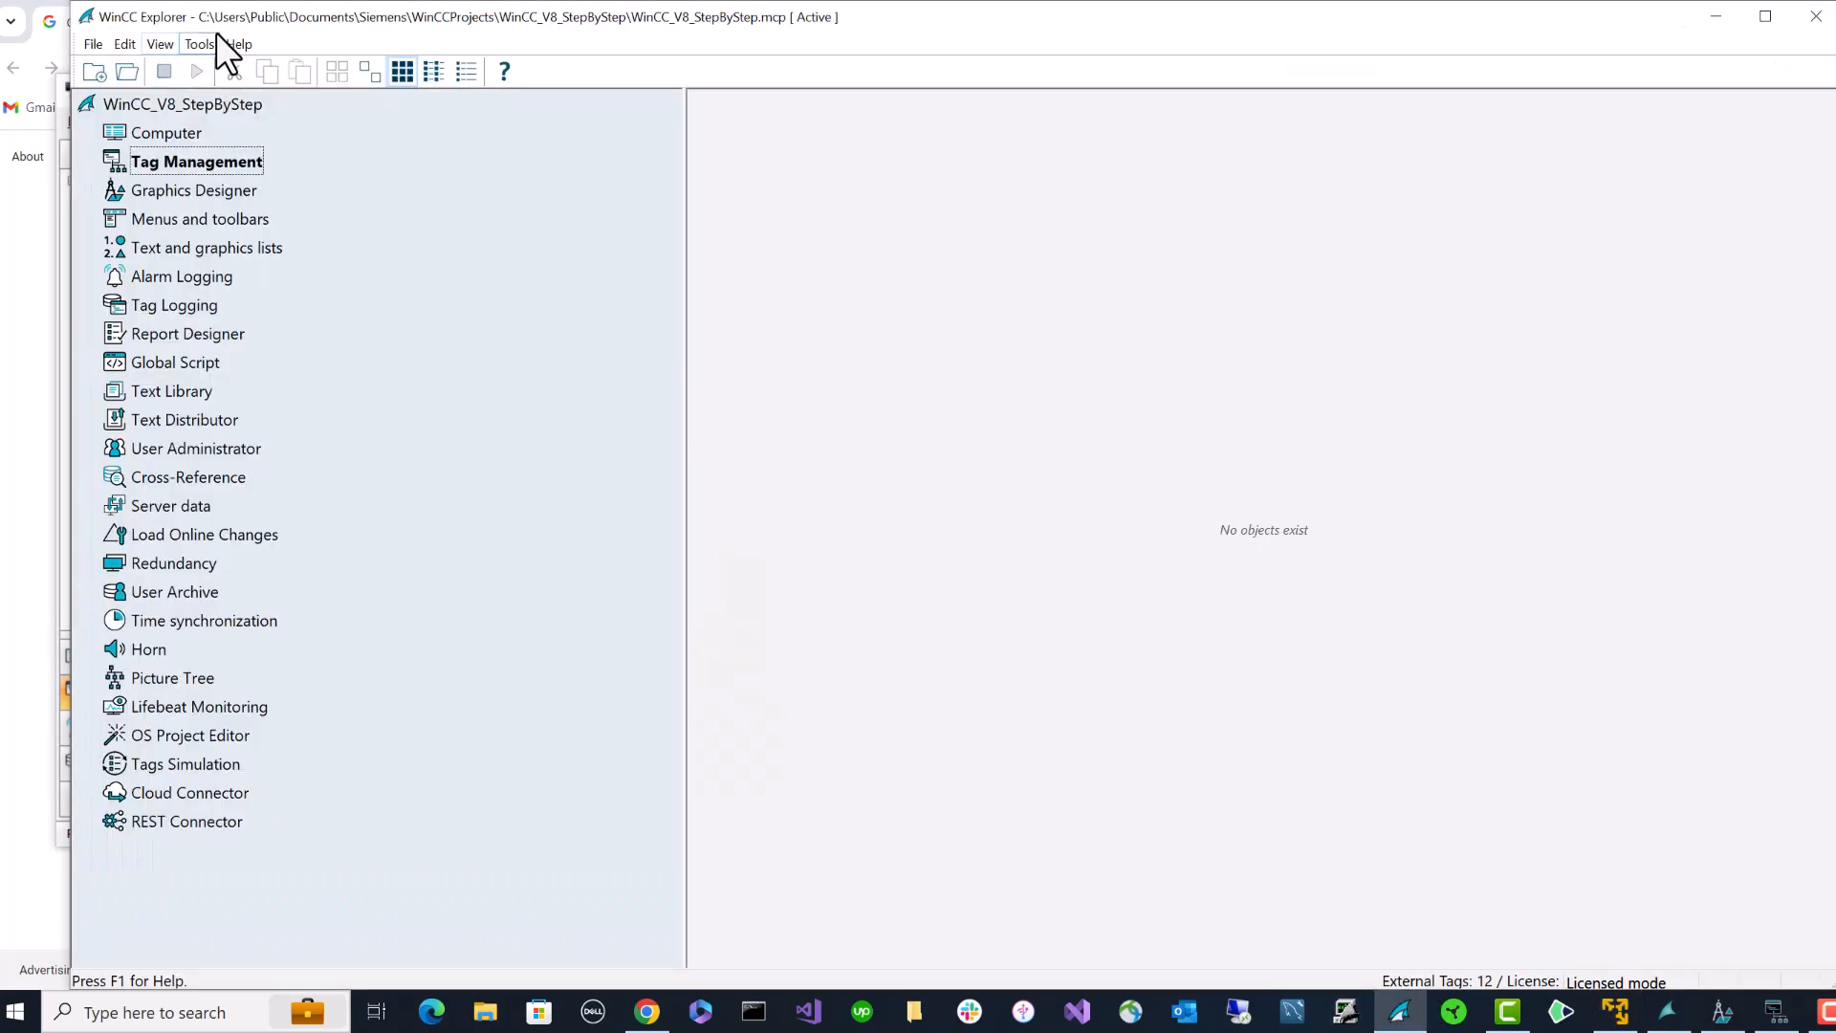
# - Confirm that IQCLIENT shows Connection Status: Established in Status of Client Connections
pyautogui.click(199, 44)
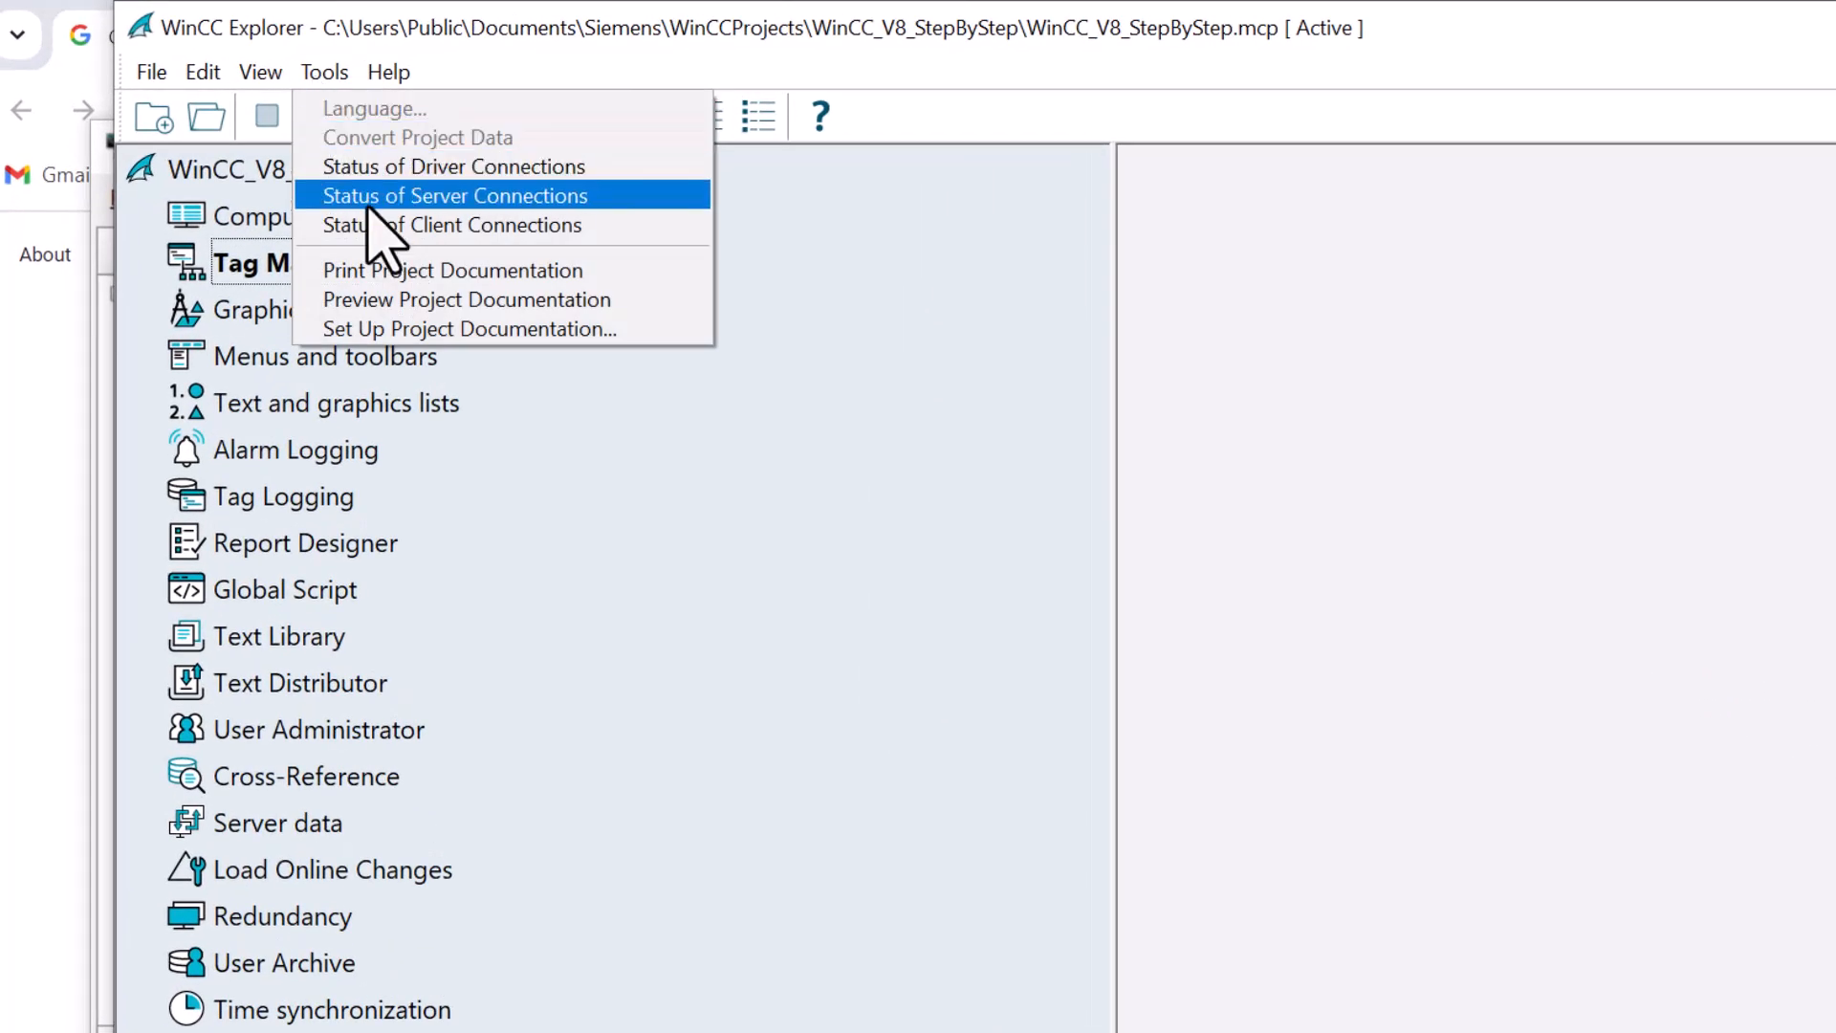
pyautogui.click(378, 226)
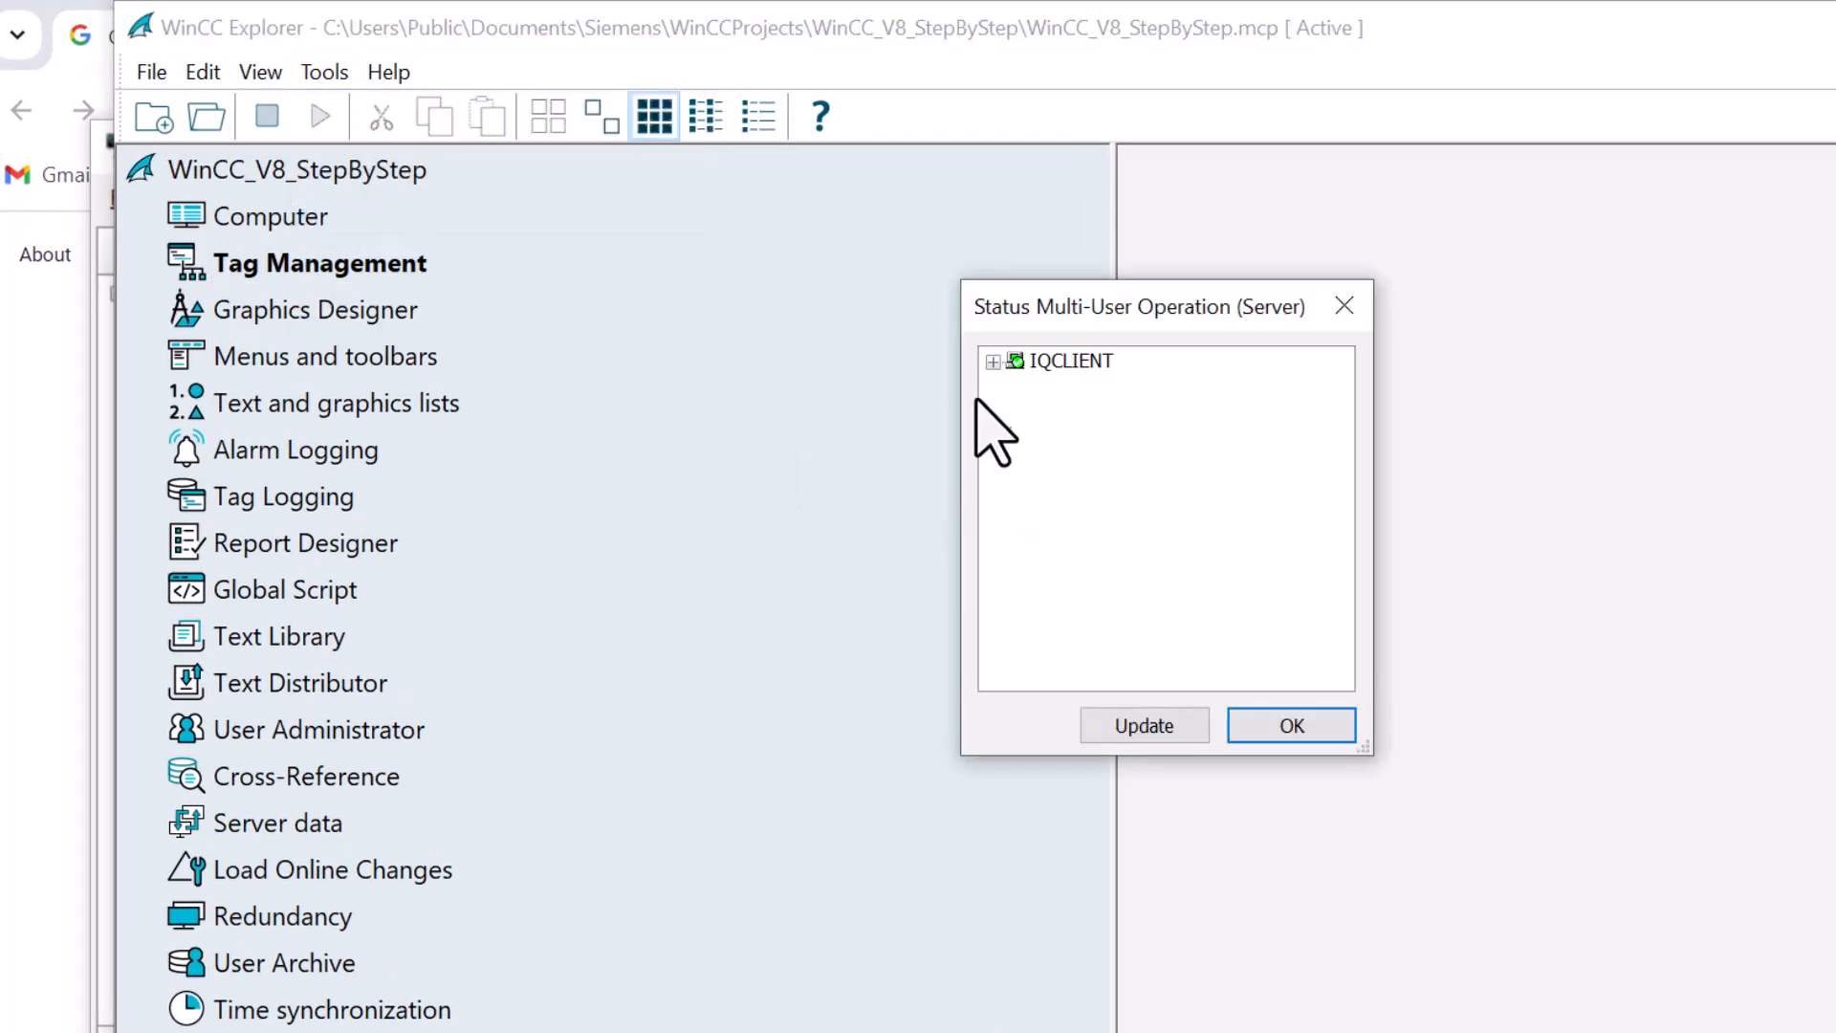
pyautogui.click(992, 363)
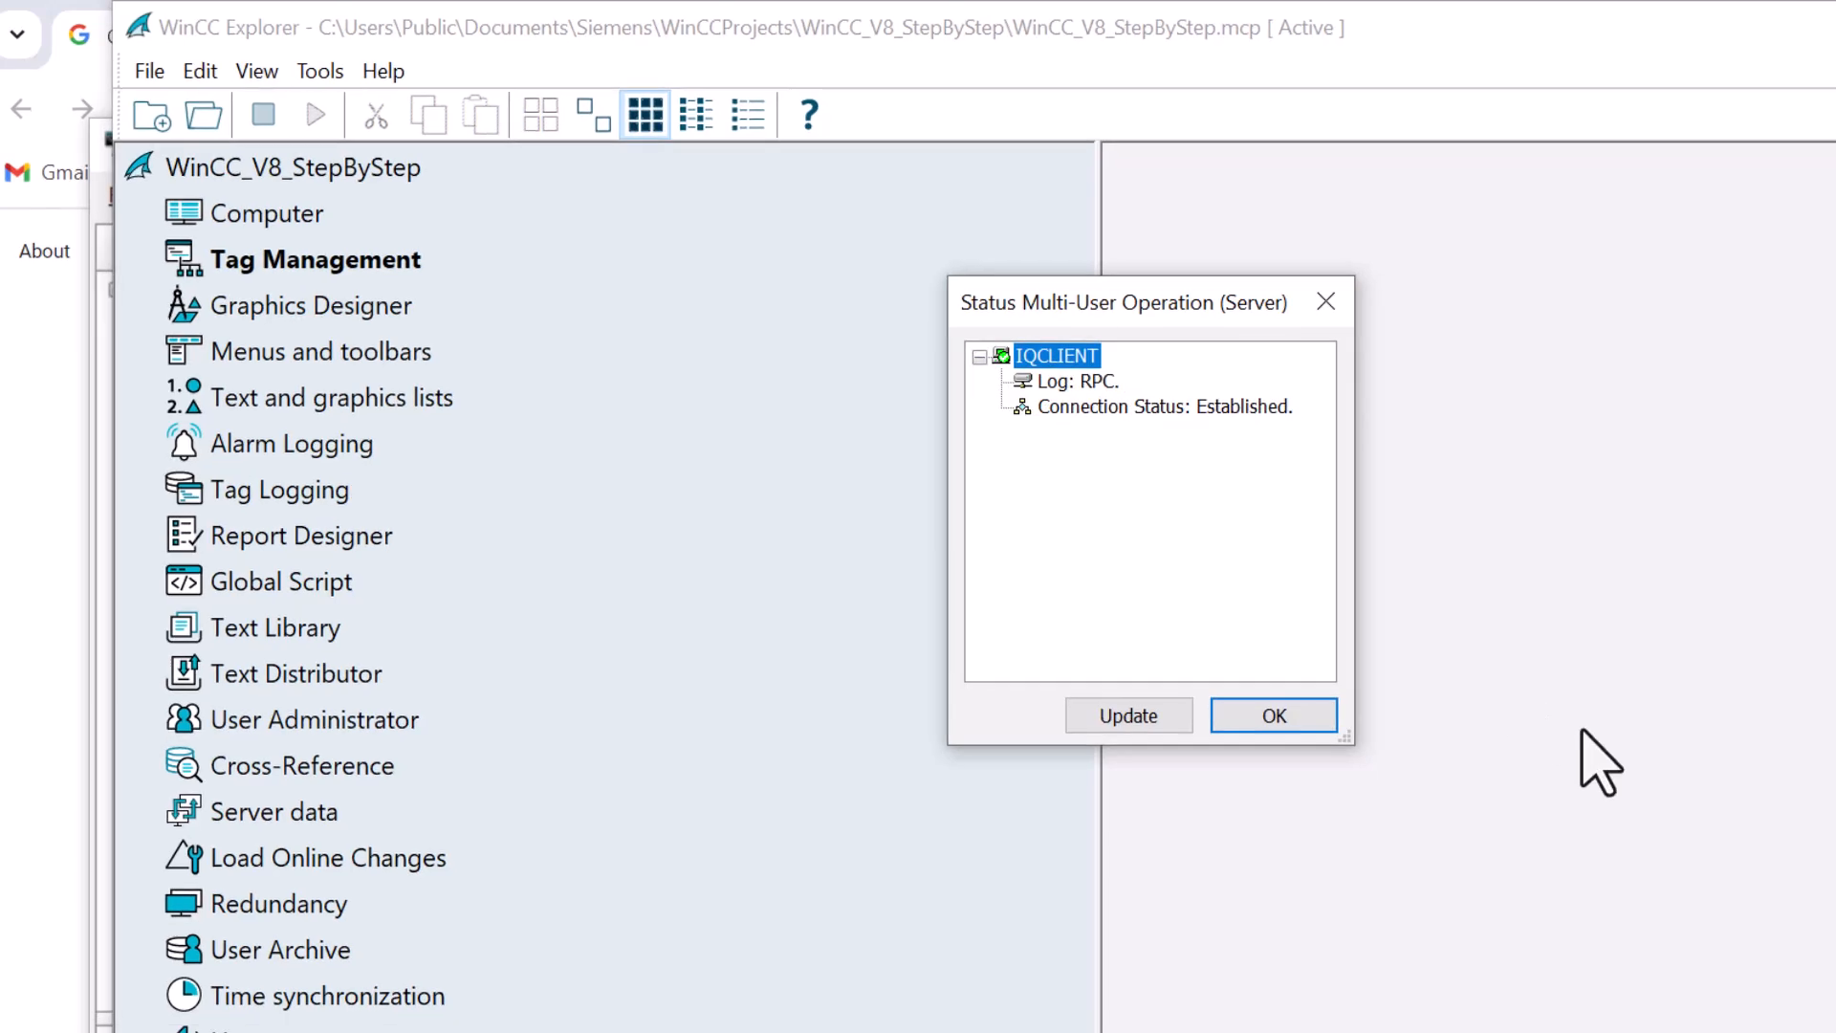
pyautogui.click(1617, 1012)
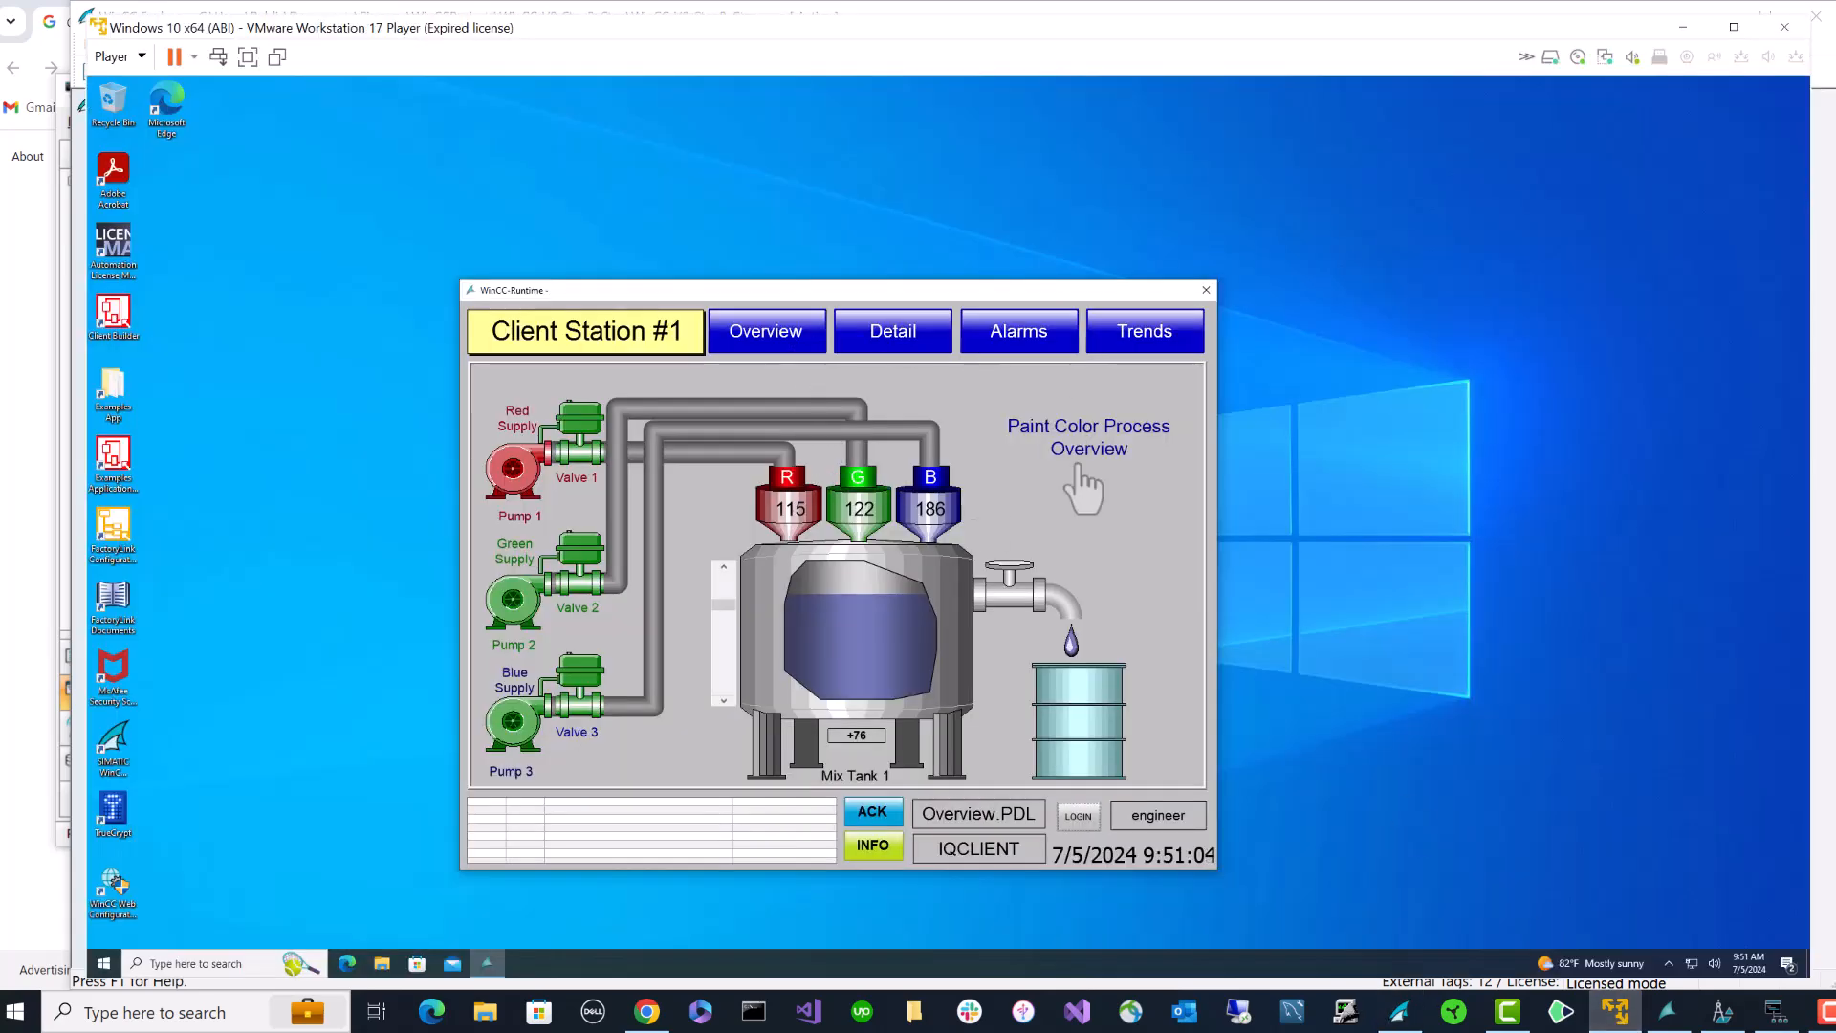
# - Exit and restart the client's graphics runtime from the WinCC tray icon
pyautogui.click(1669, 963)
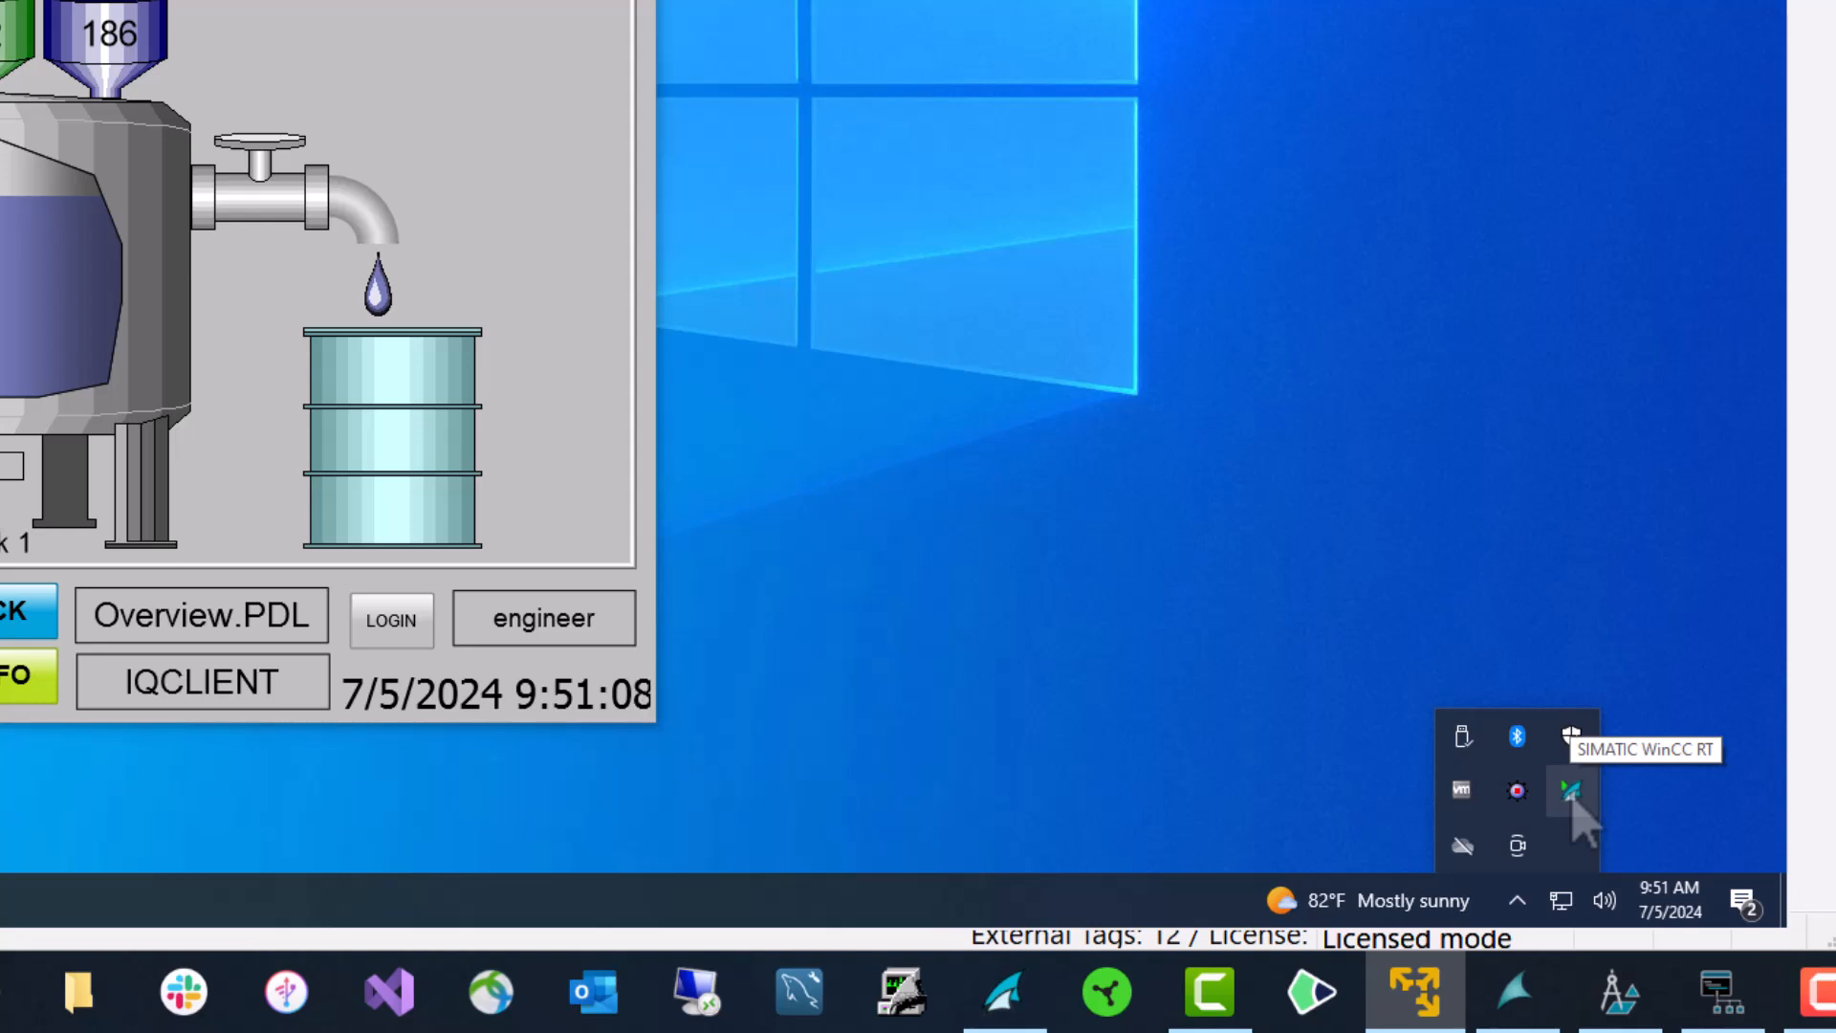
pyautogui.rightClick(1634, 850)
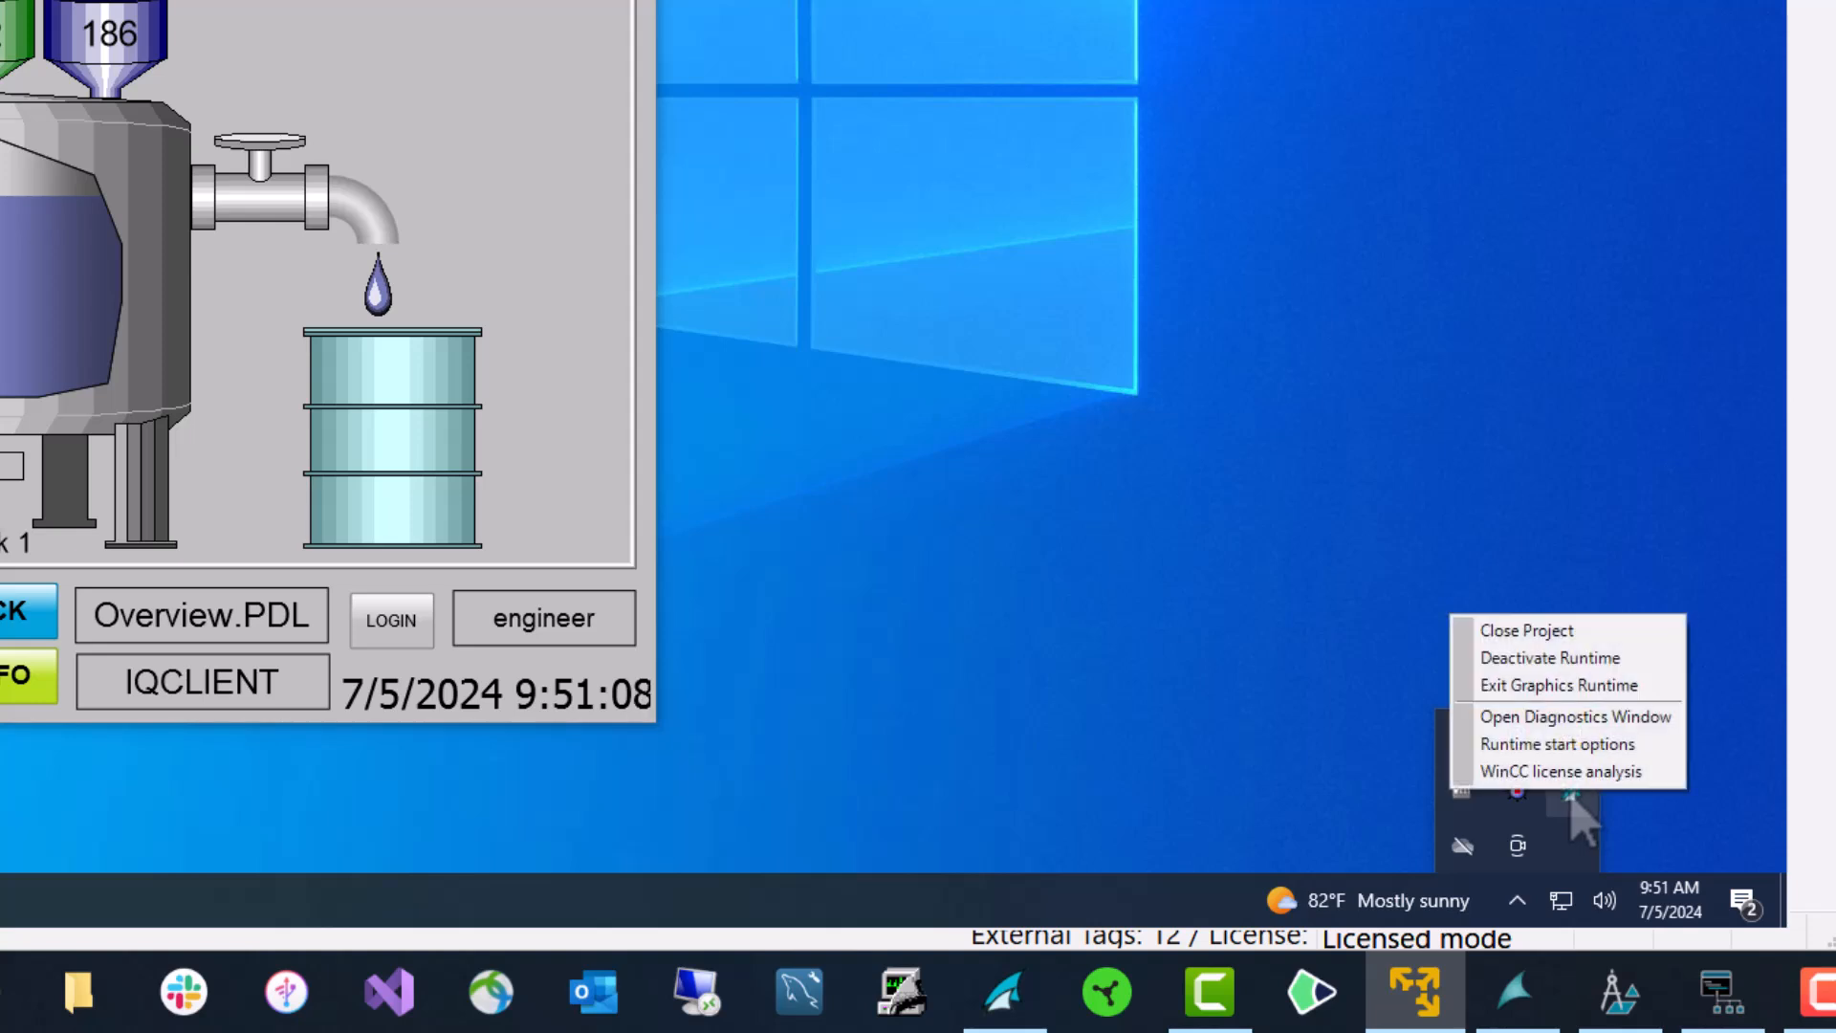
pyautogui.click(1535, 687)
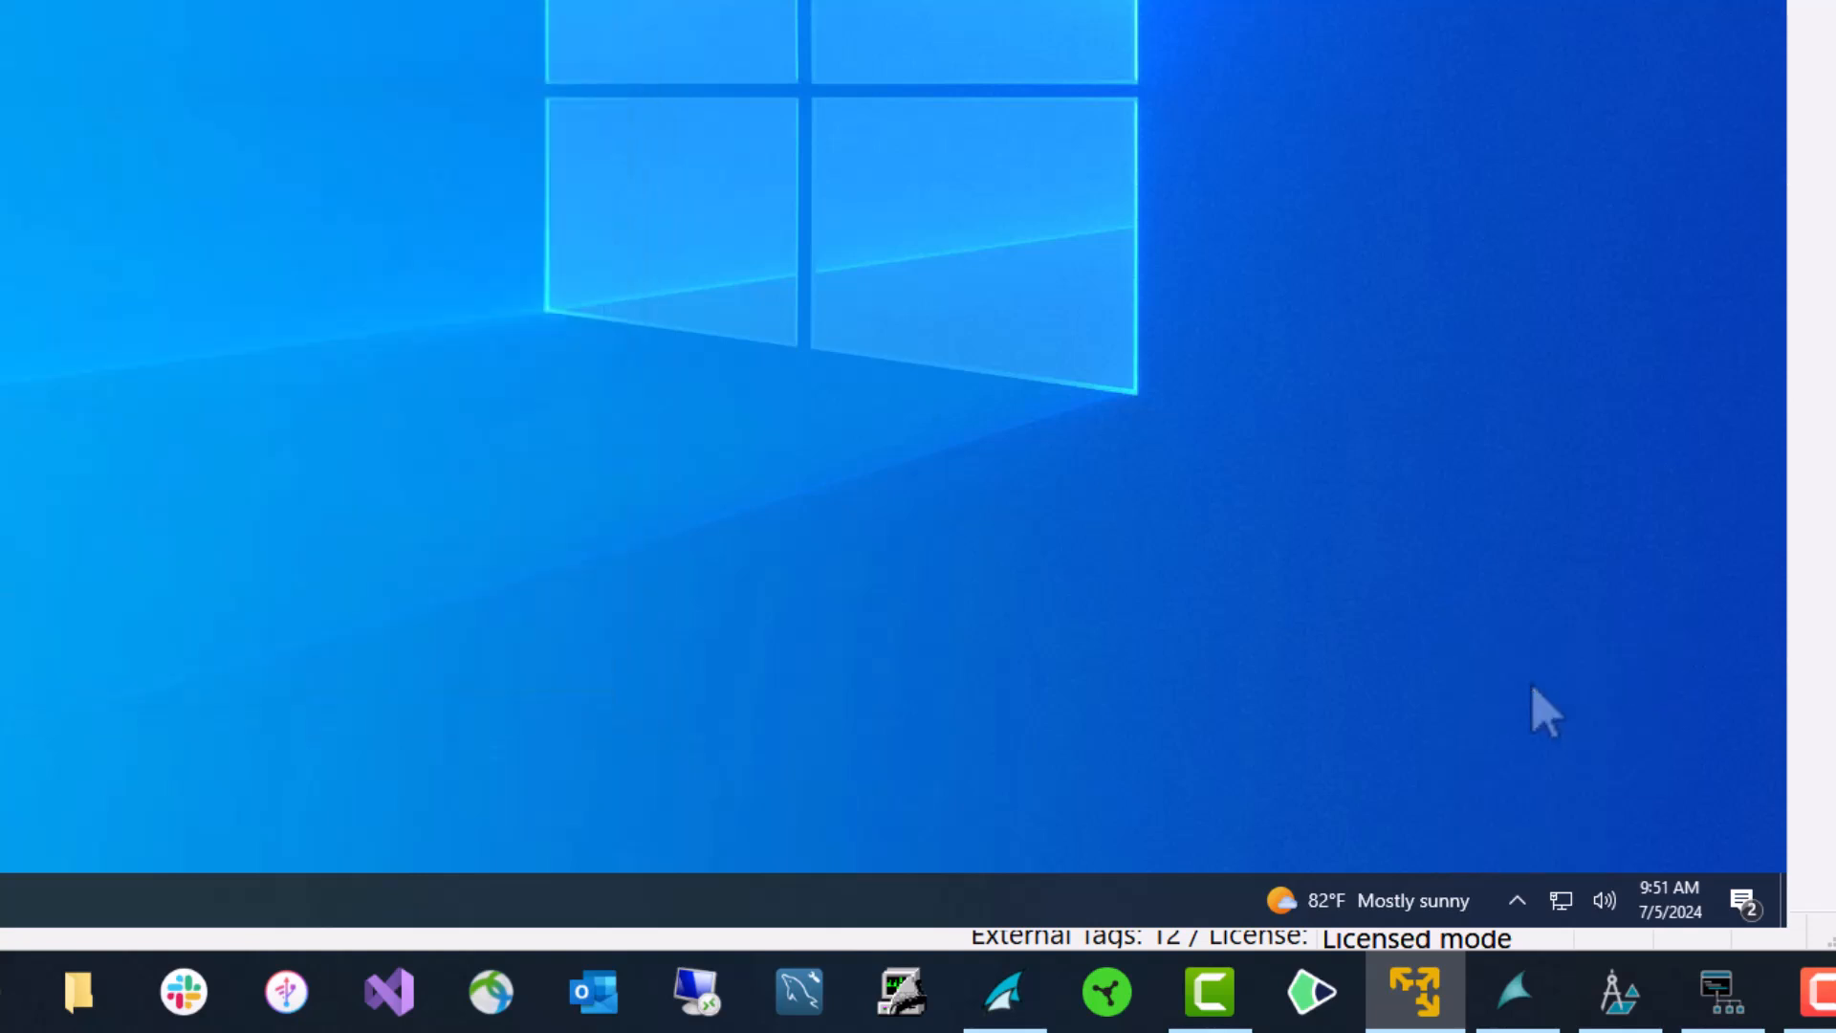
pyautogui.click(1517, 900)
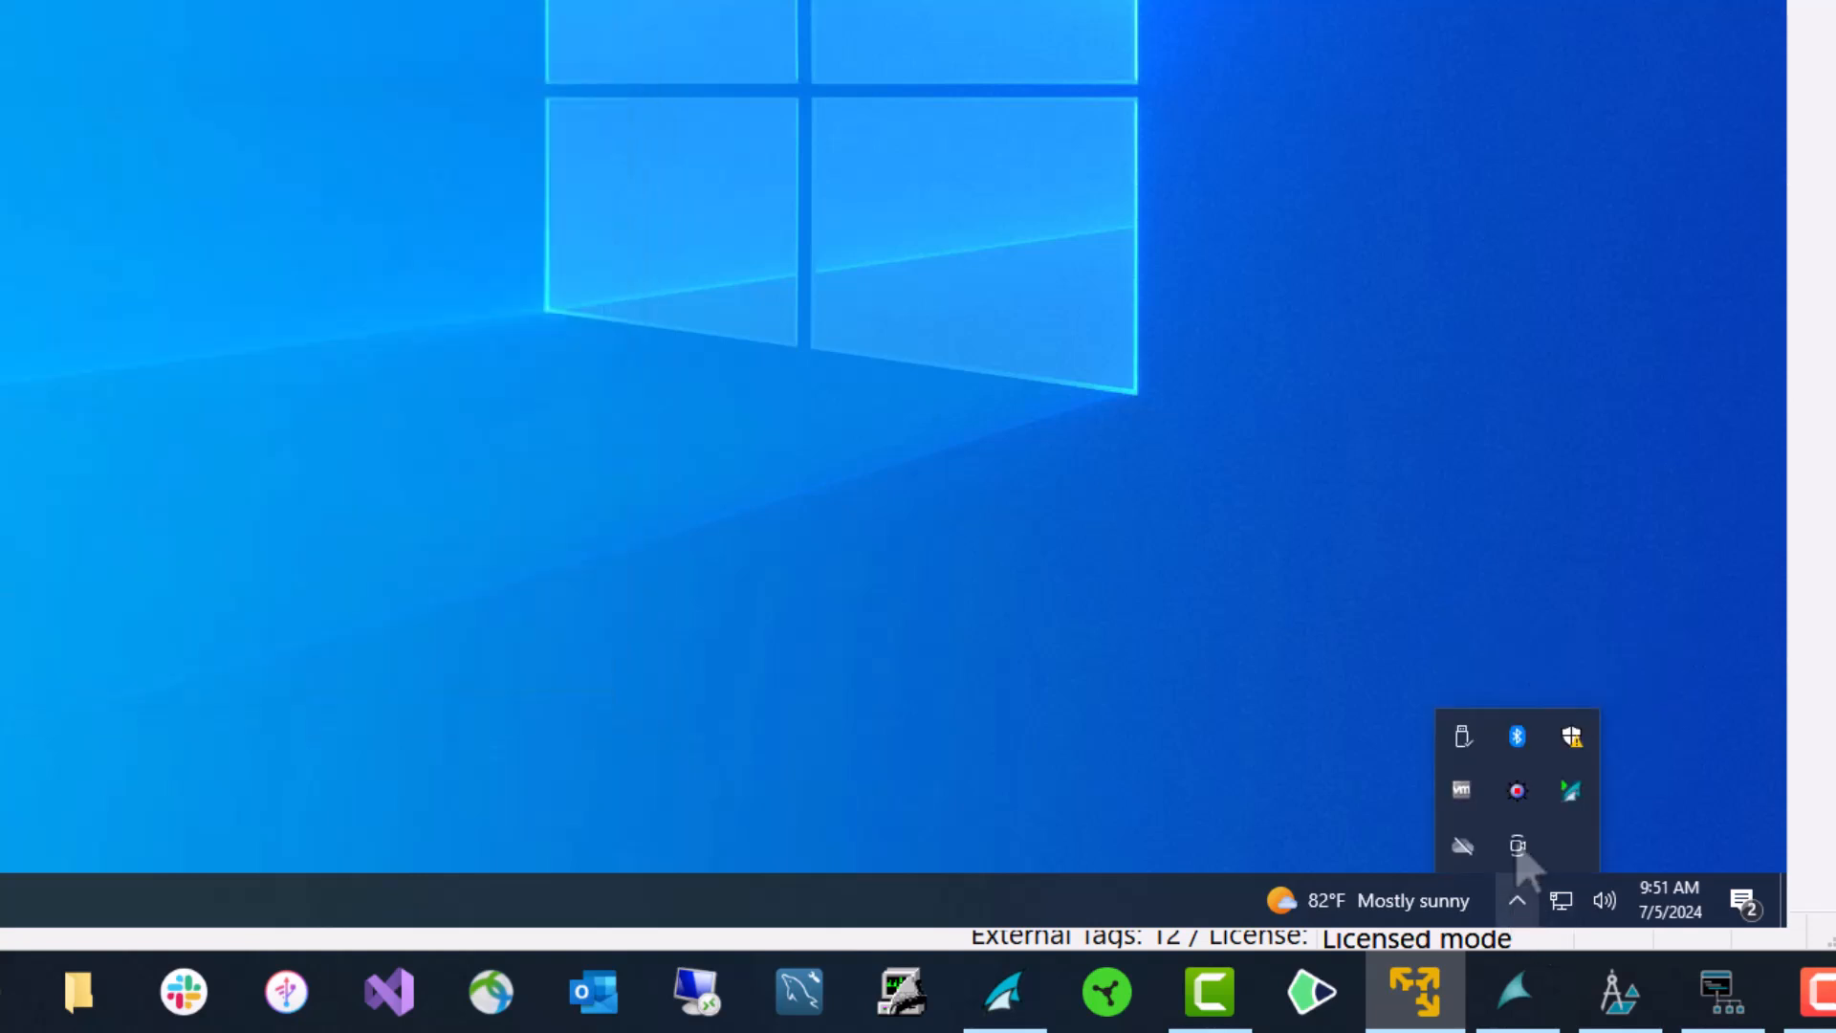
pyautogui.rightClick(1576, 796)
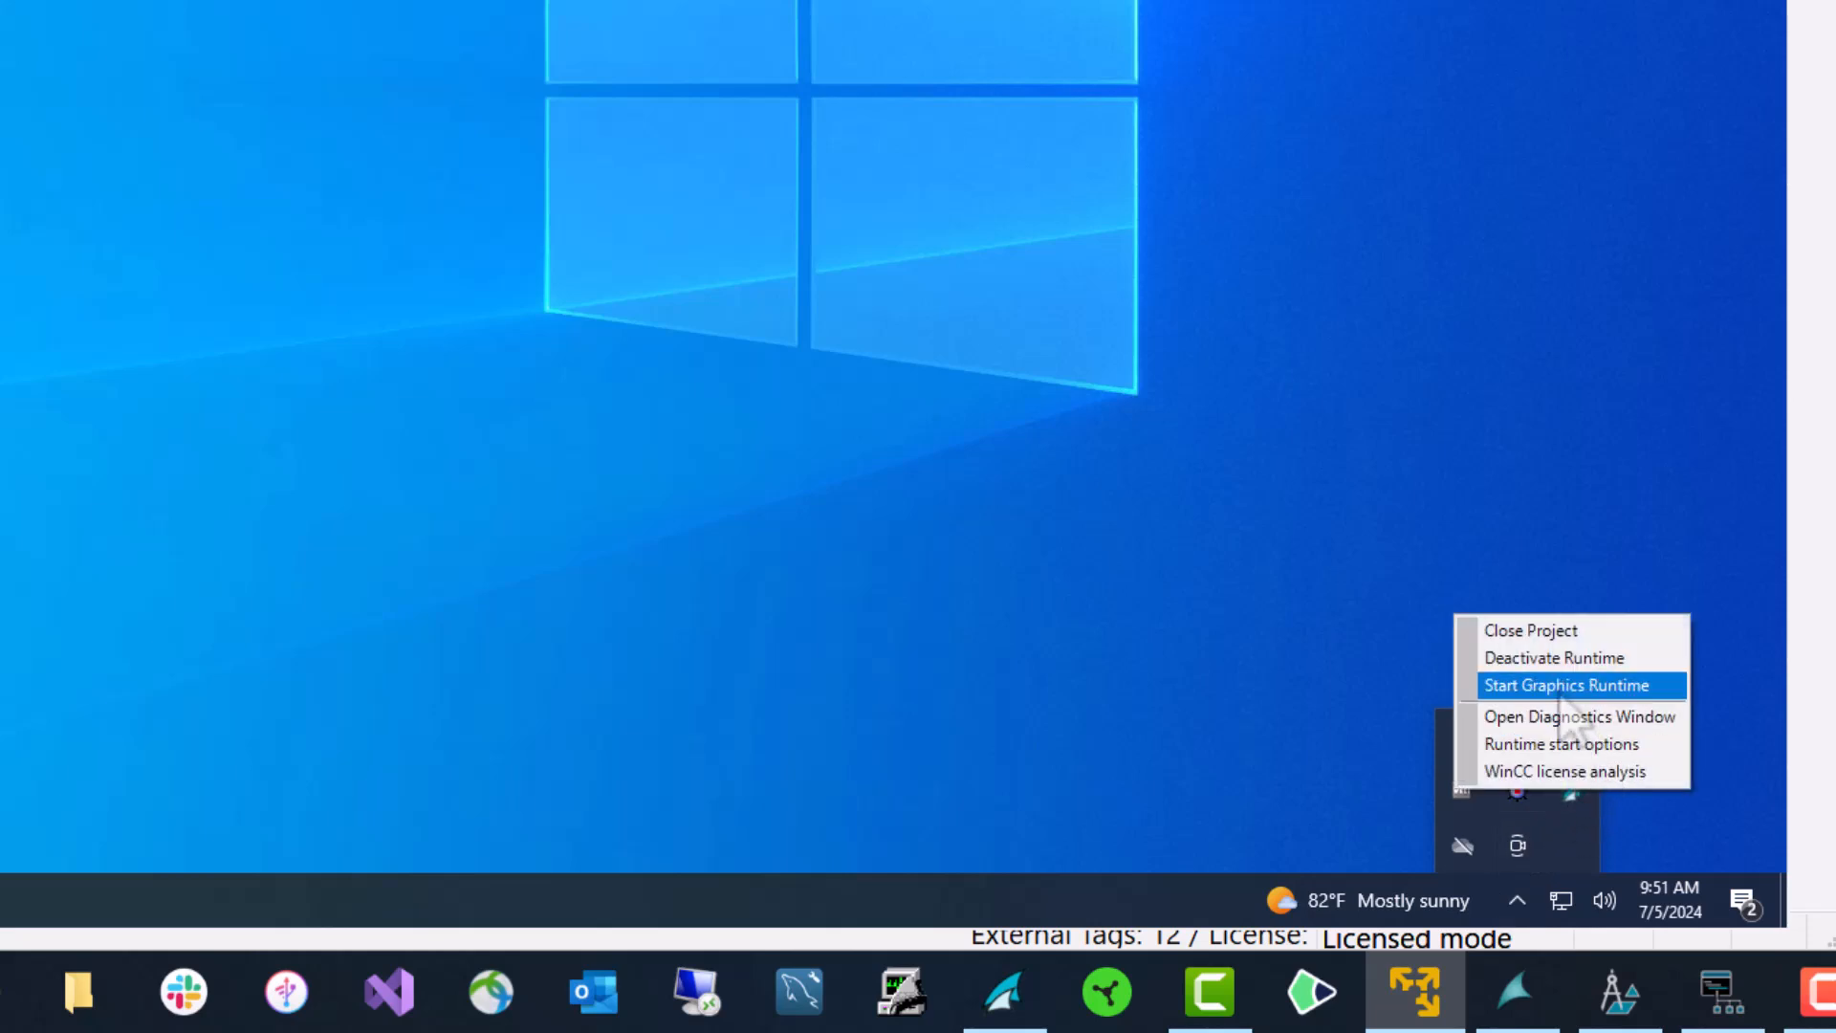
pyautogui.click(1561, 687)
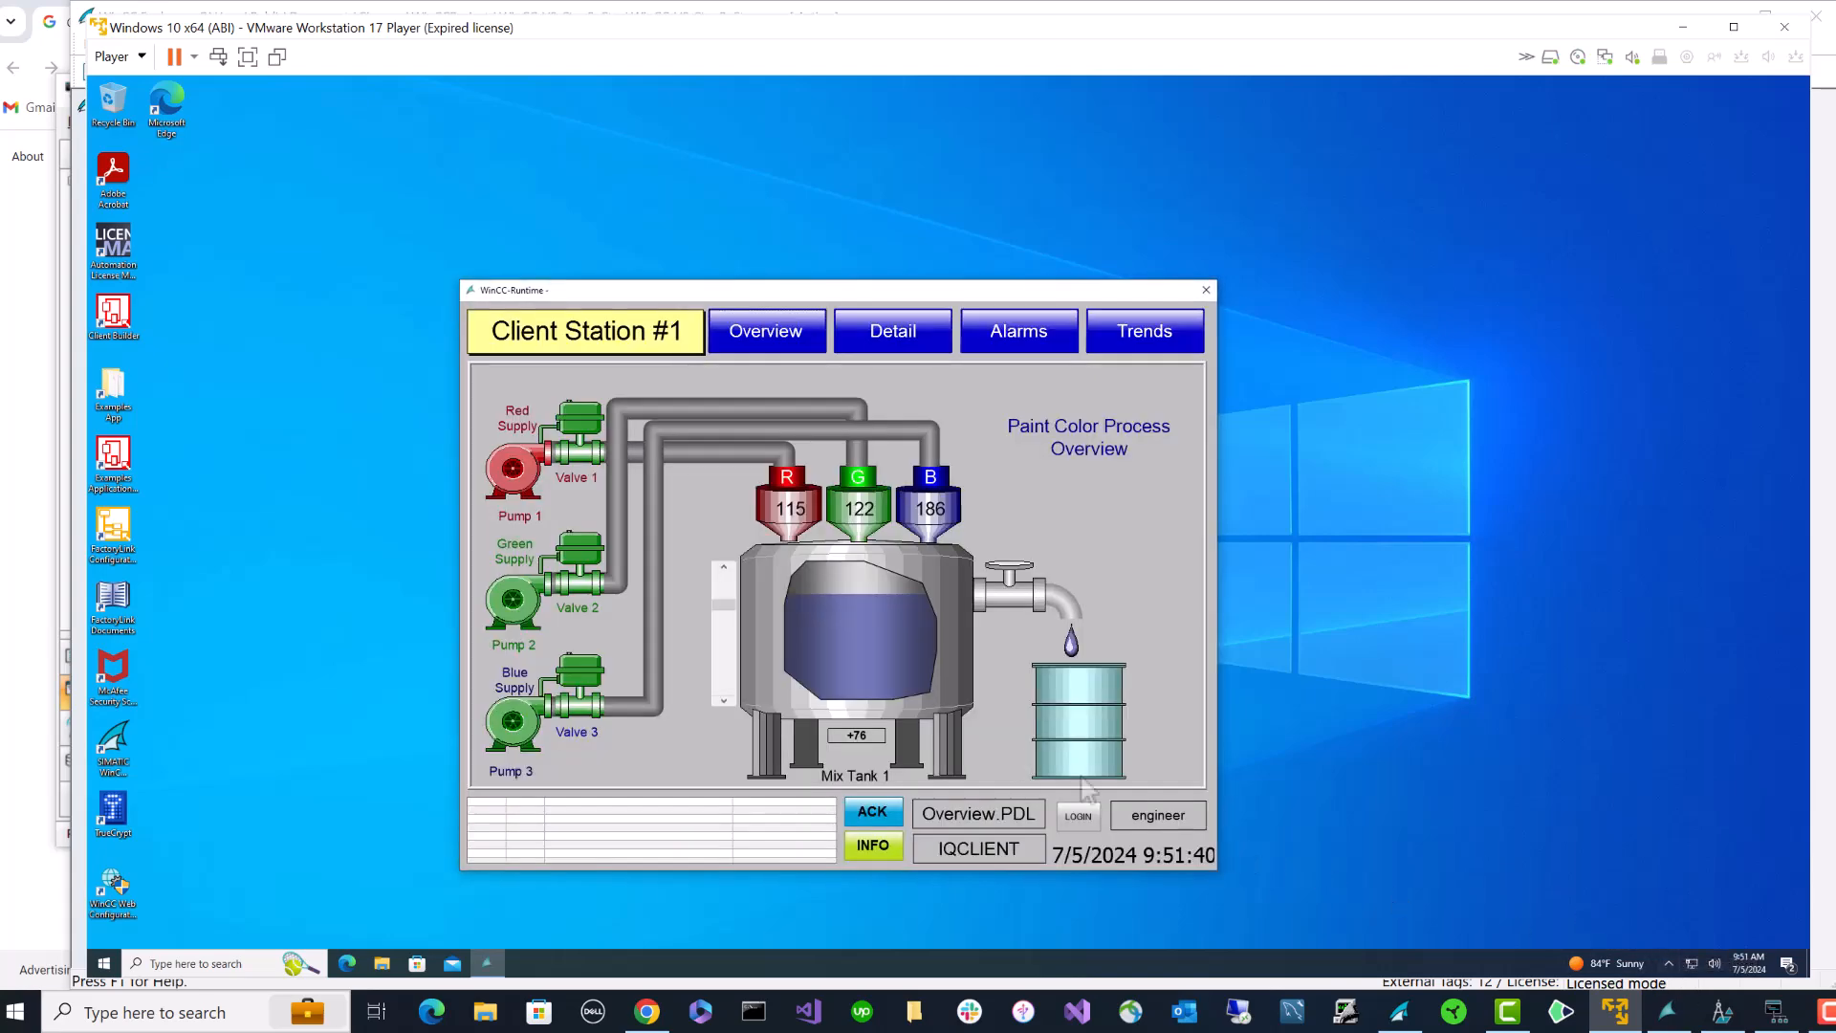
# - Deactivate the client runtime from the WinCC tray icon
pyautogui.click(1669, 964)
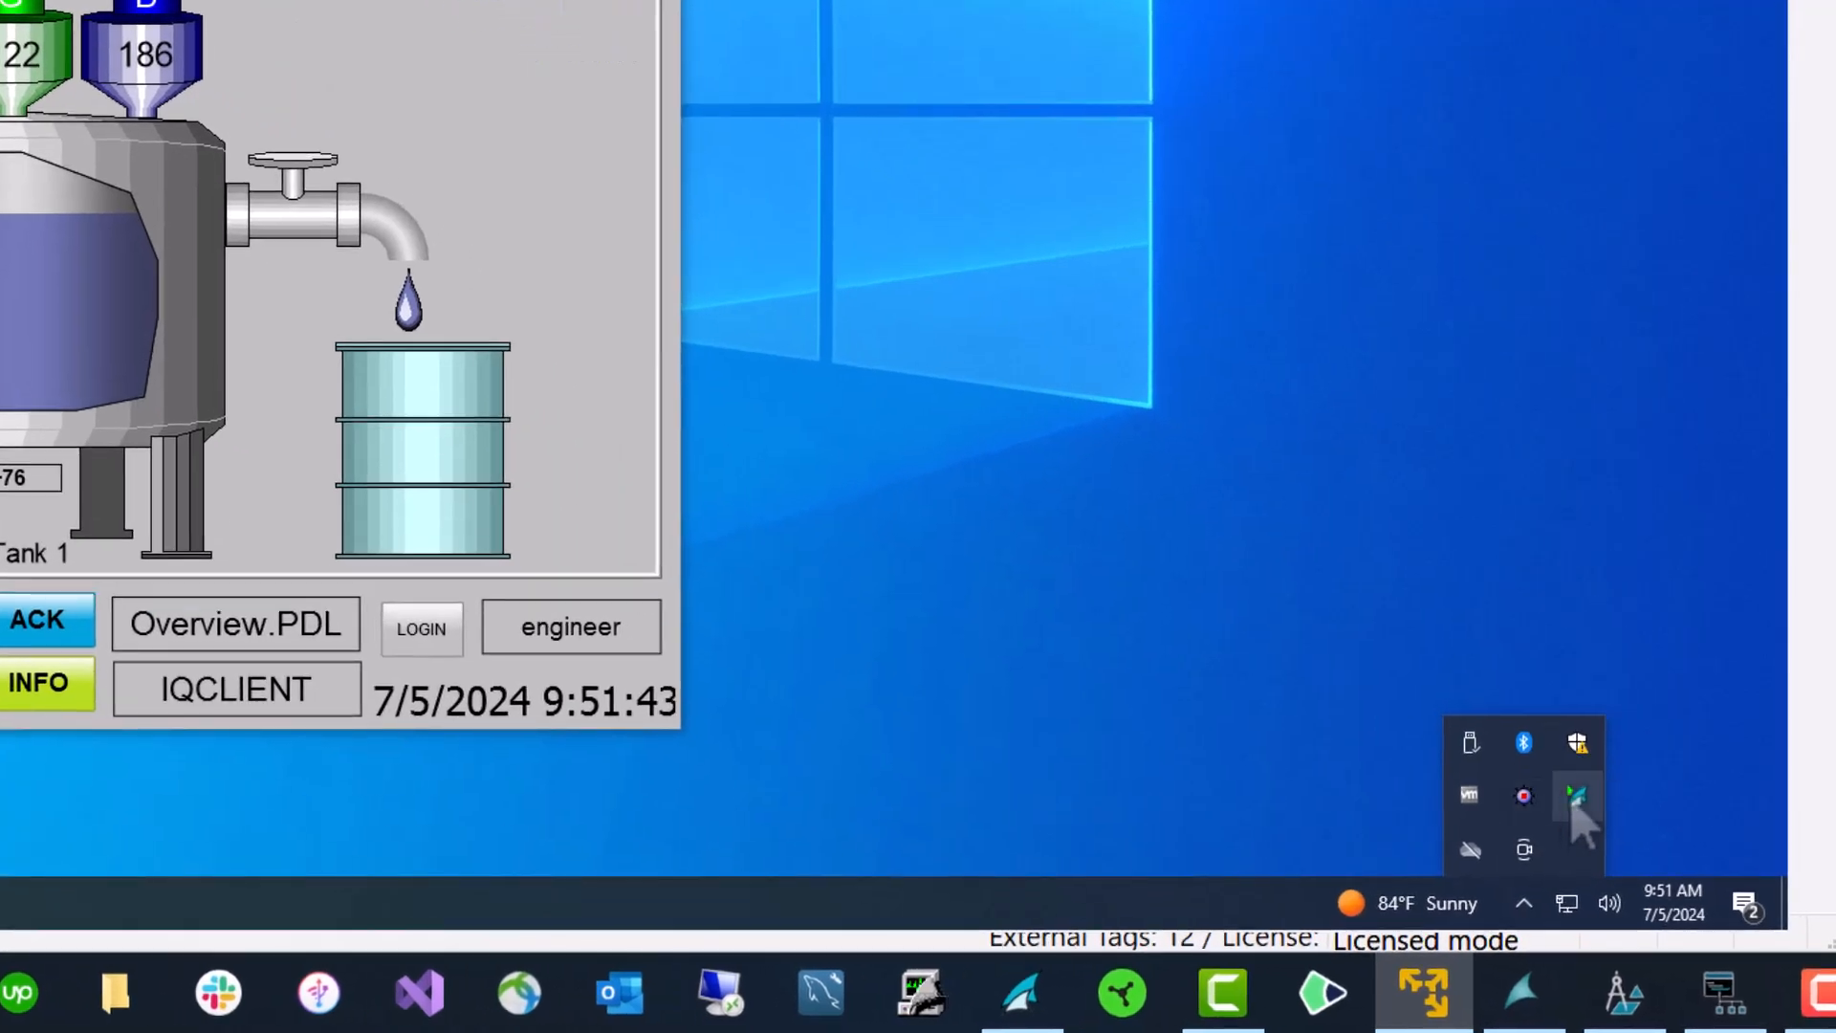
pyautogui.rightClick(1574, 804)
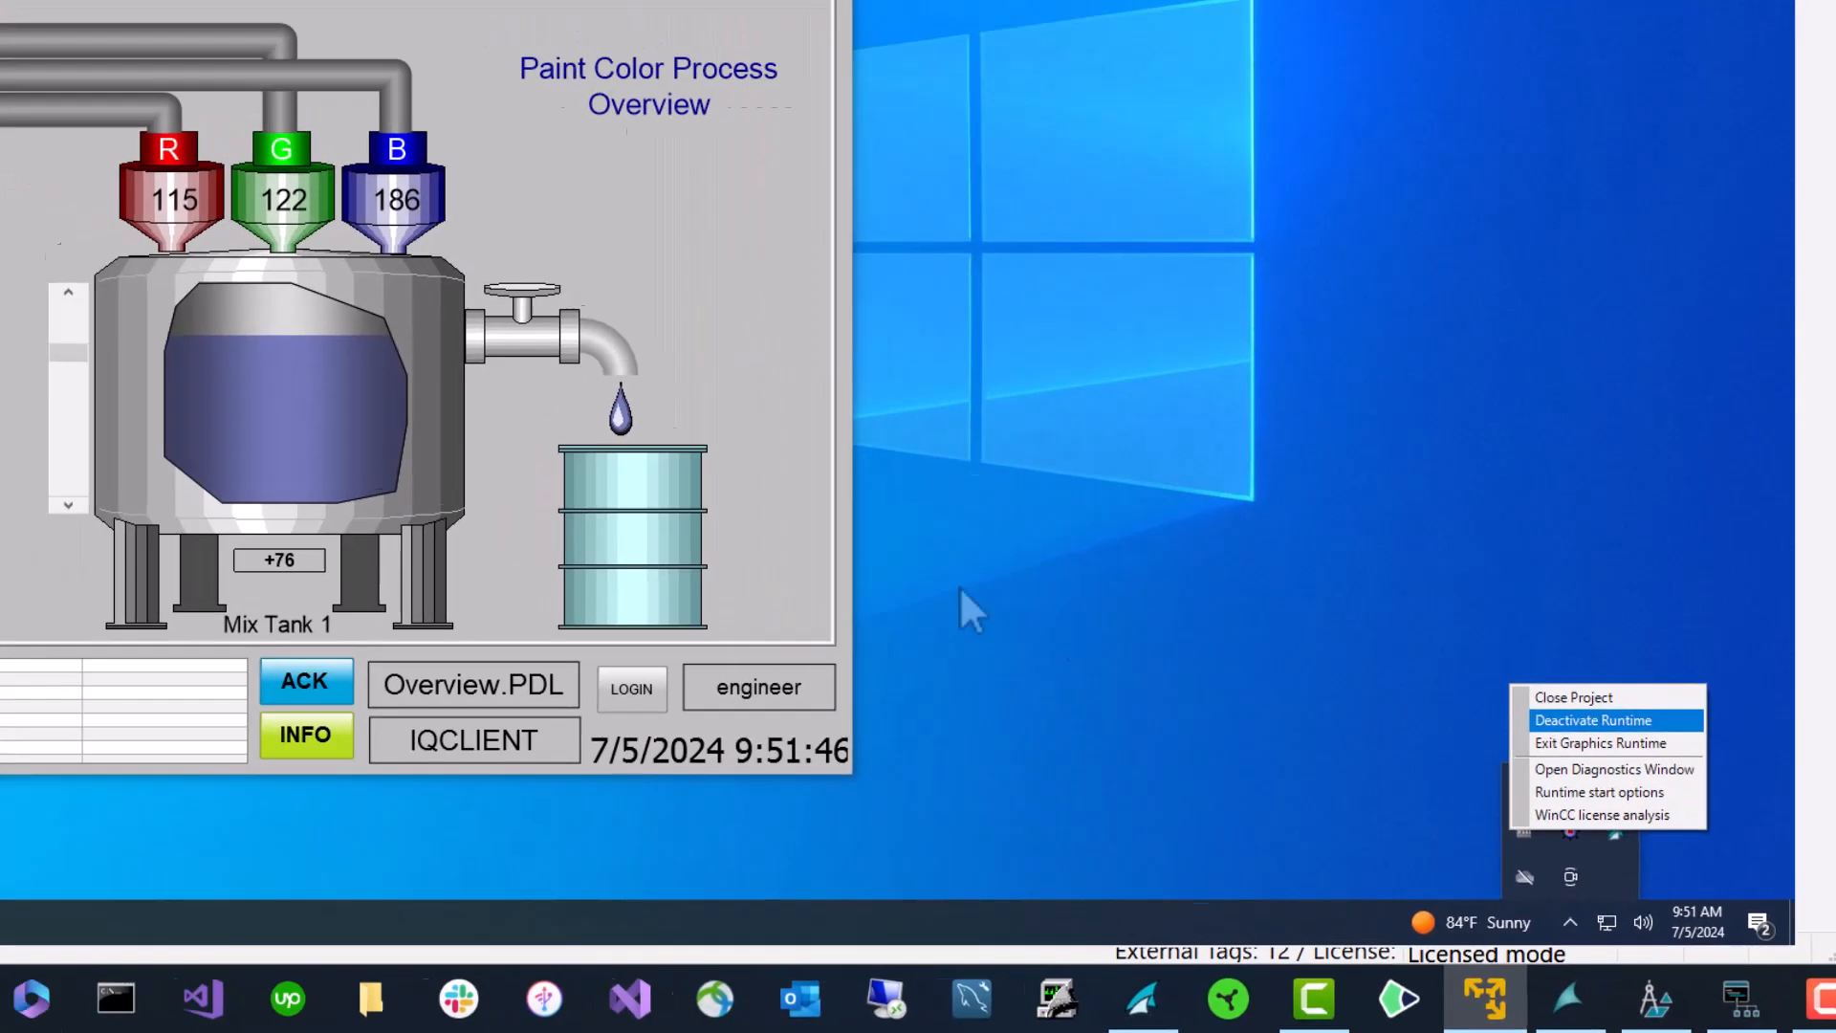
pyautogui.click(1551, 666)
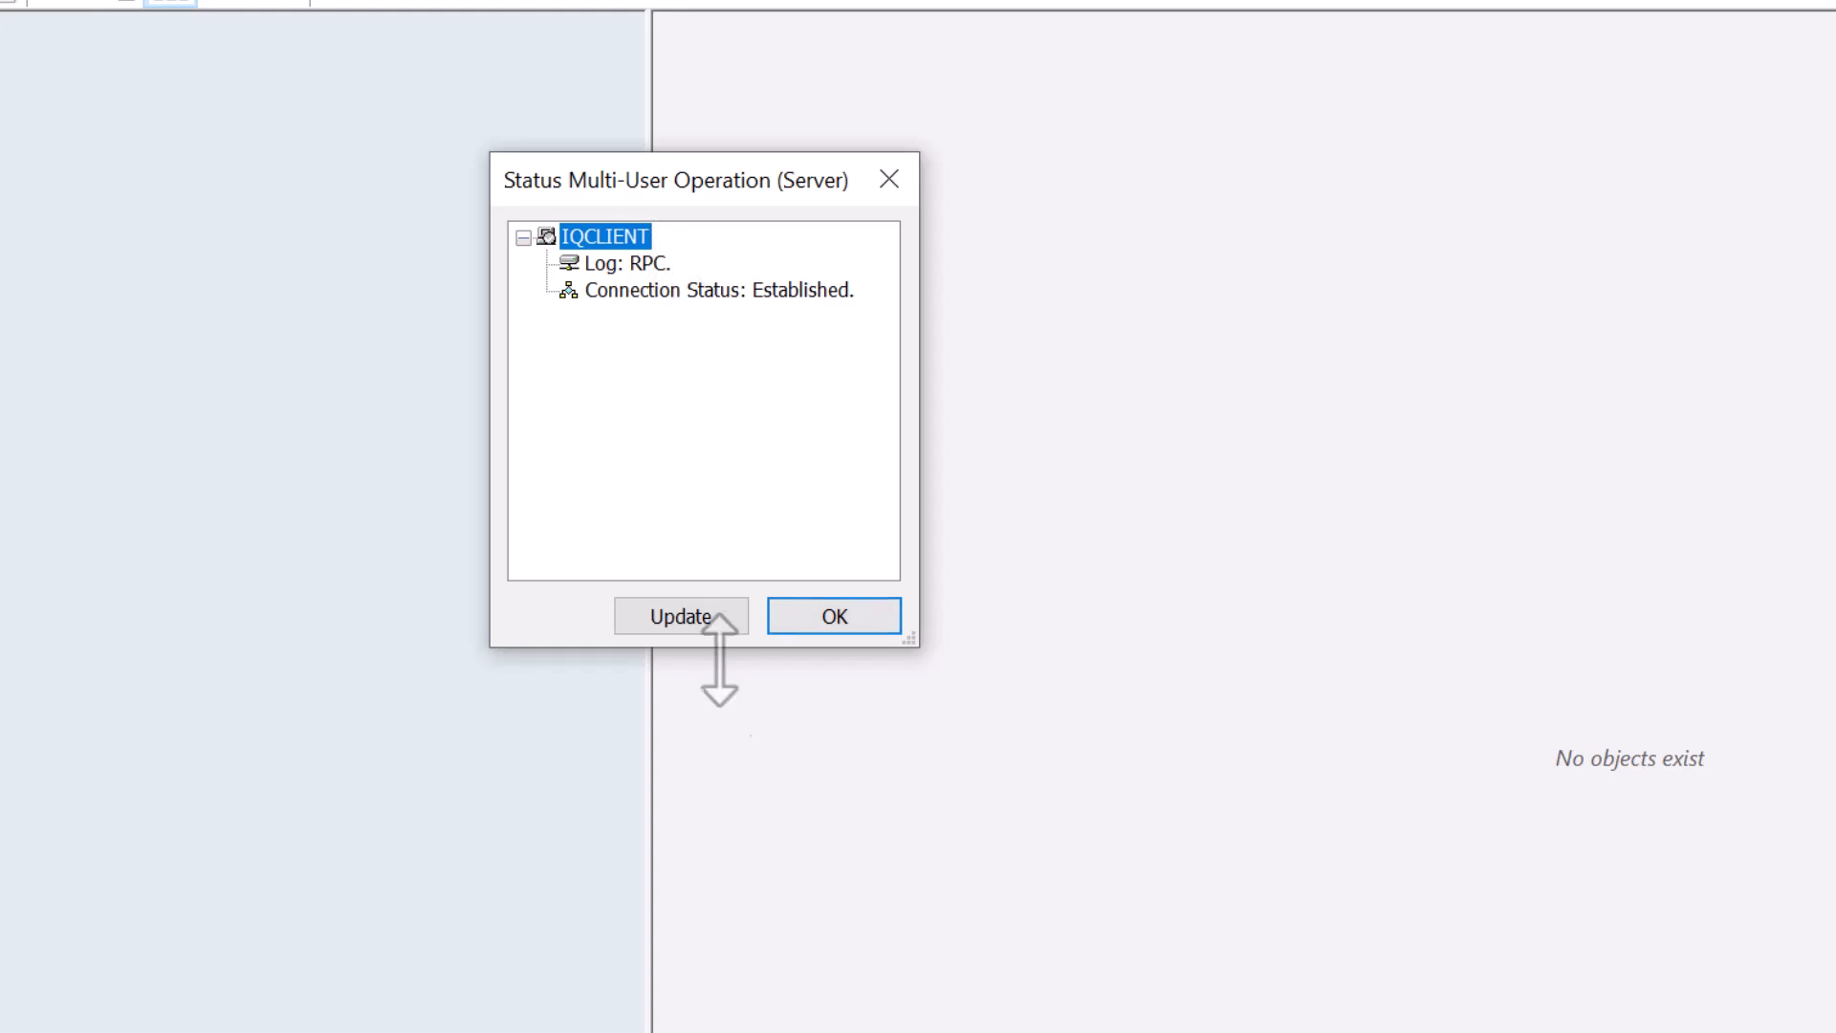
# - Refresh the client connection status and close the status dialog
pyautogui.click(675, 622)
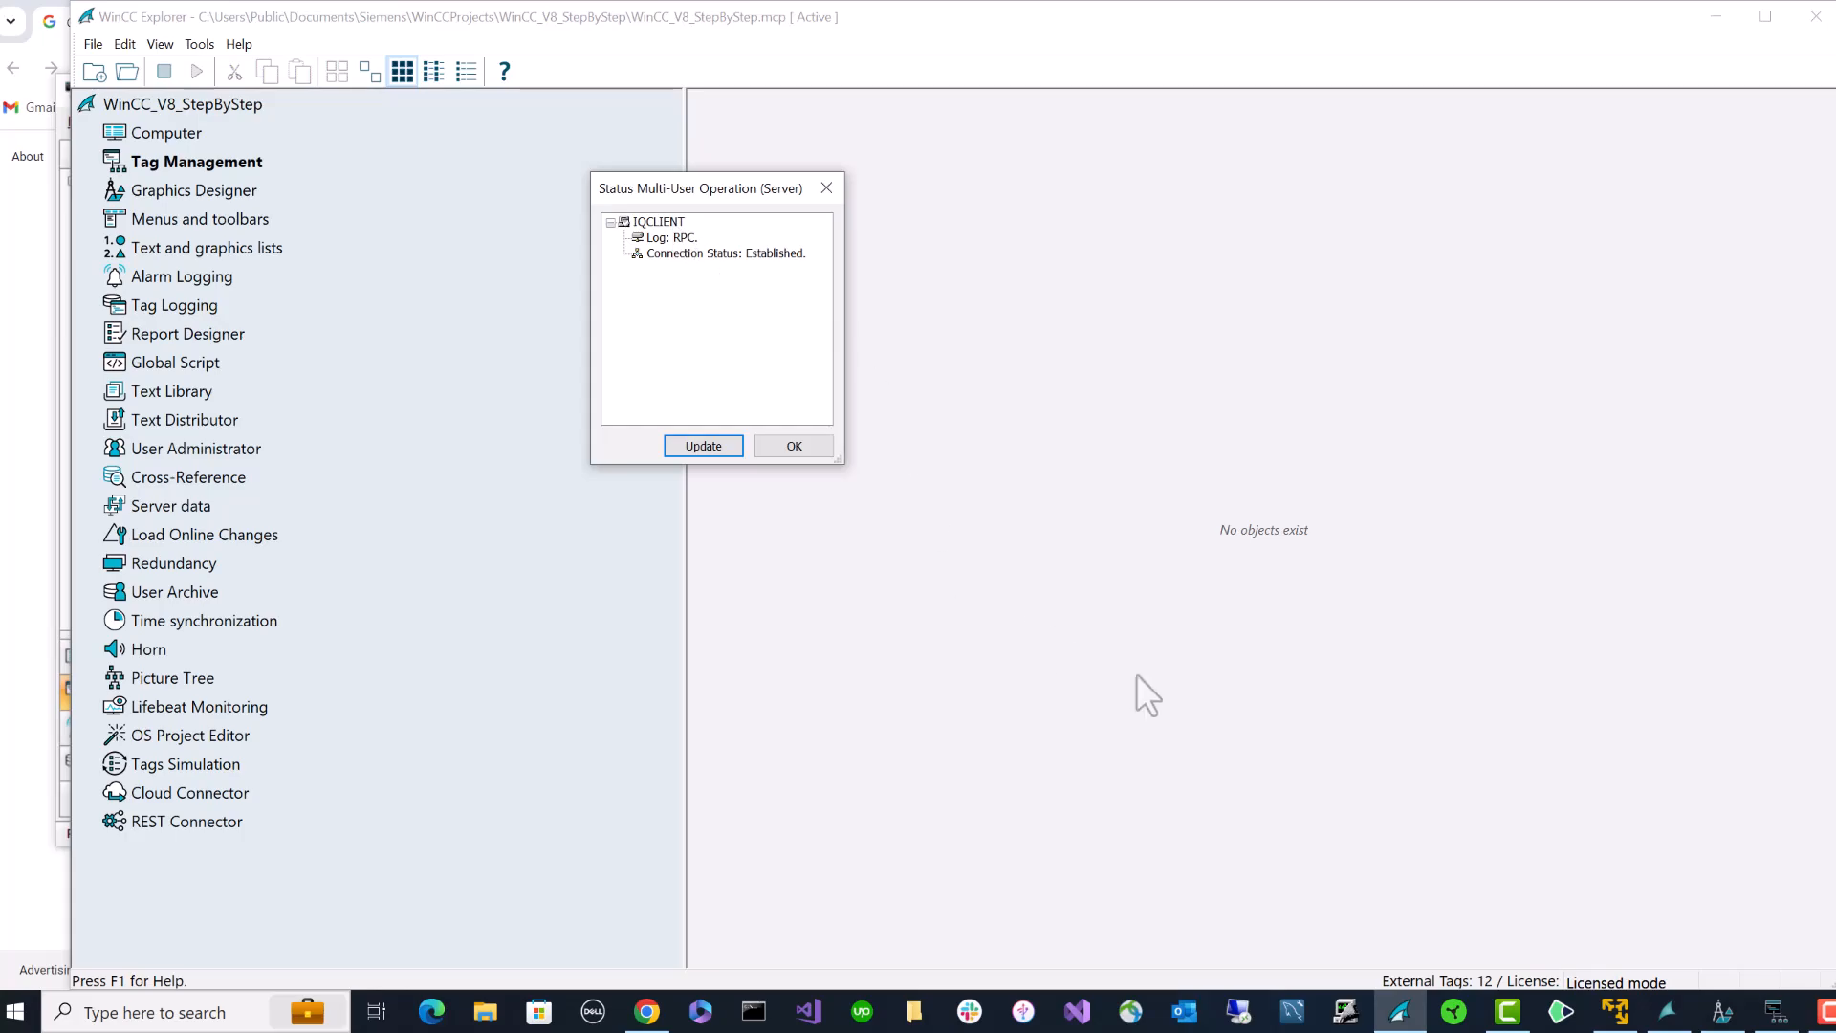
pyautogui.press('Escape')
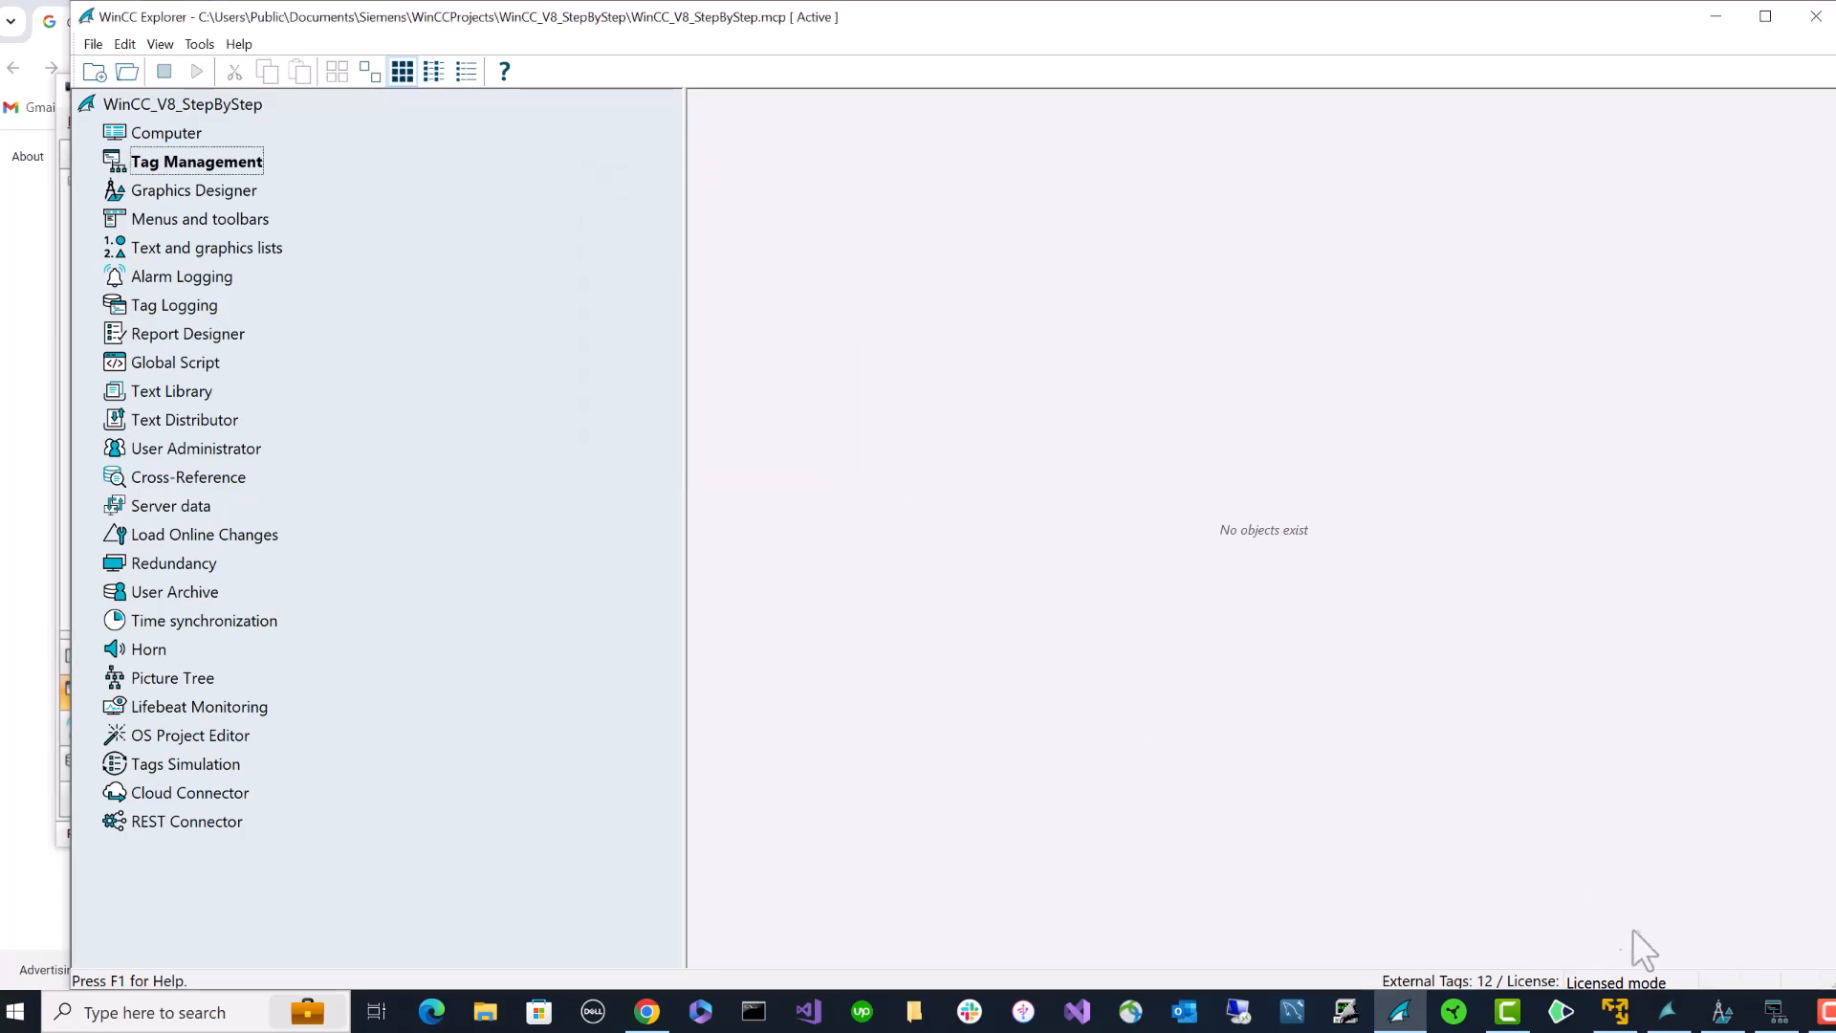
pyautogui.click(1776, 1012)
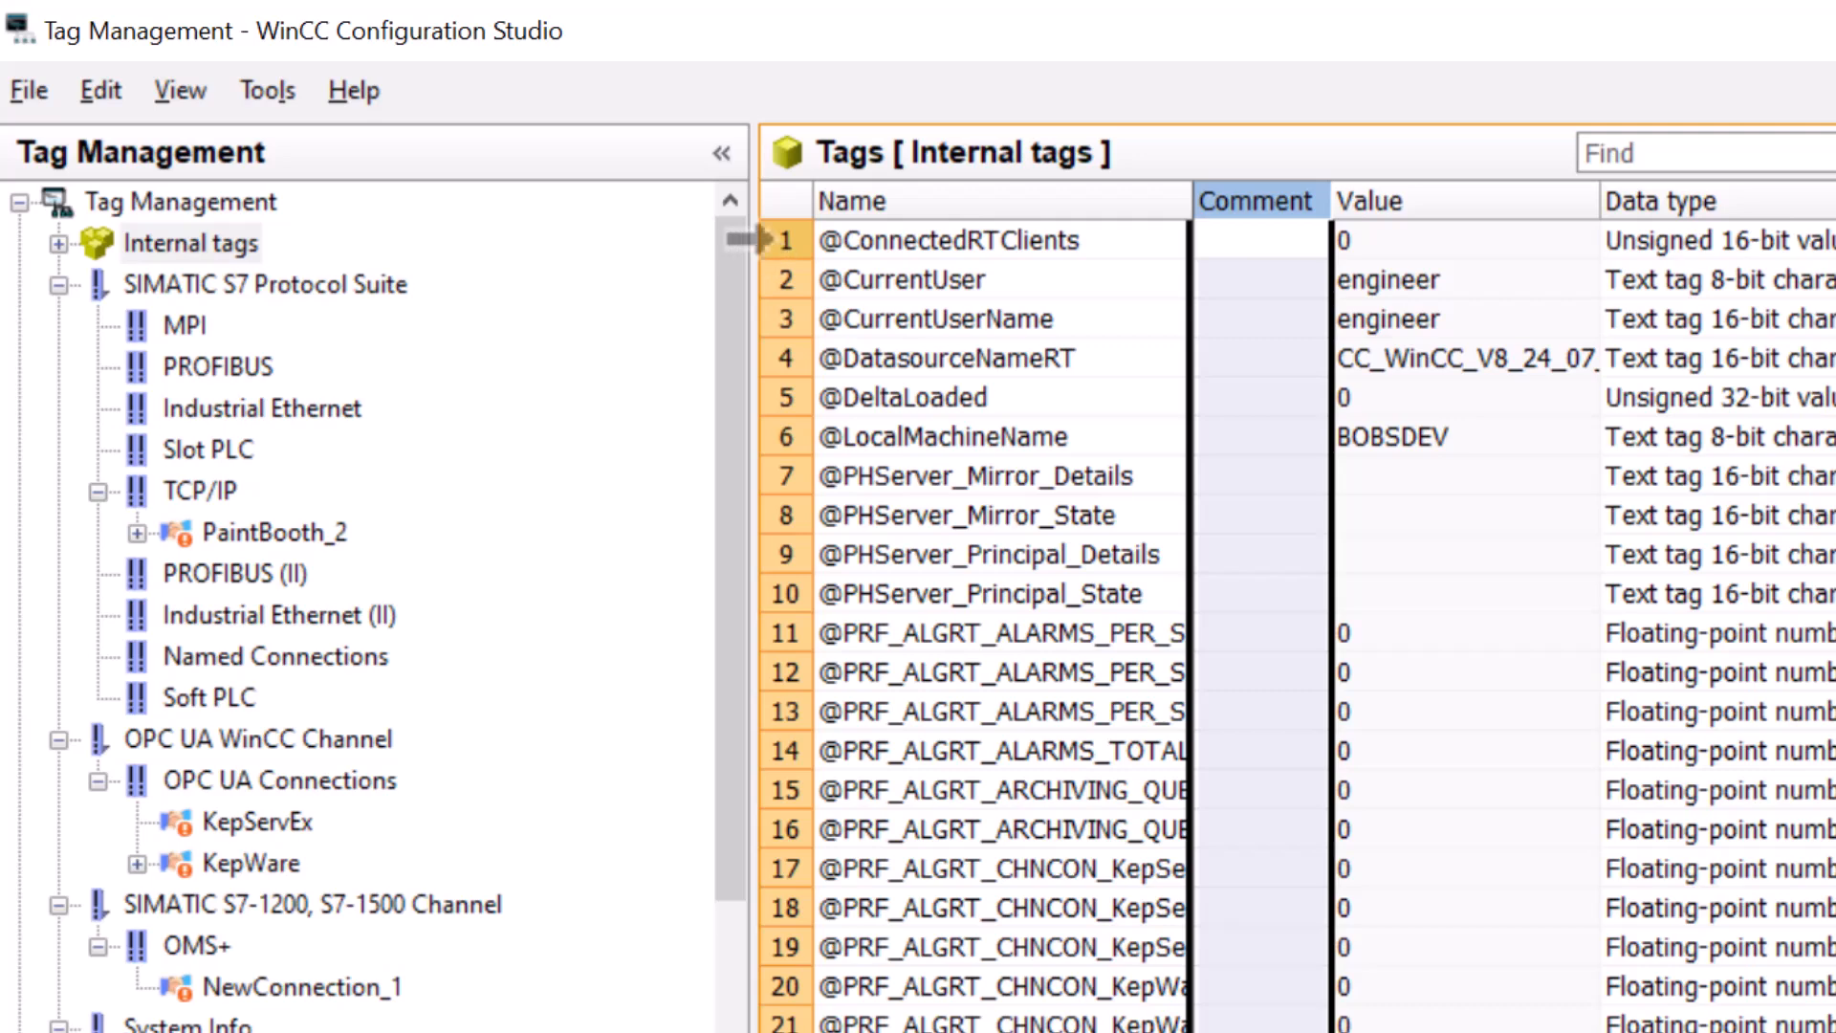
pyautogui.click(782, 240)
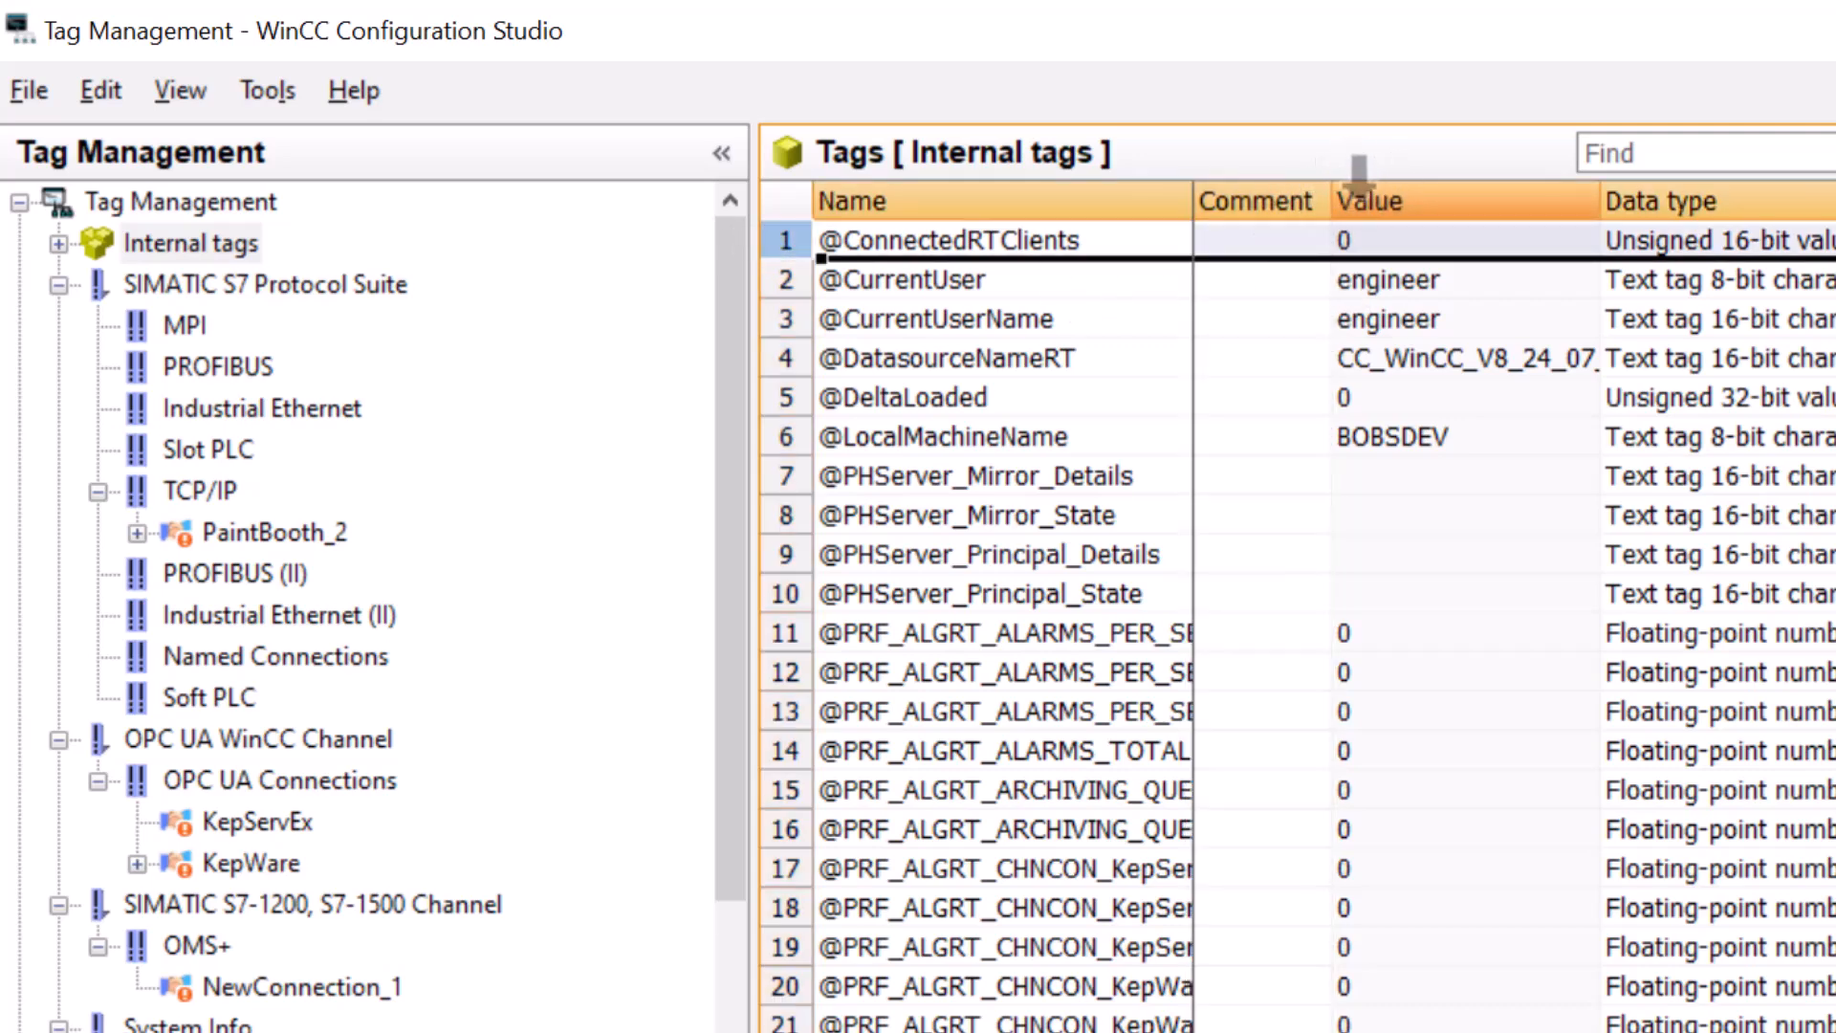
pyautogui.rightClick(1372, 203)
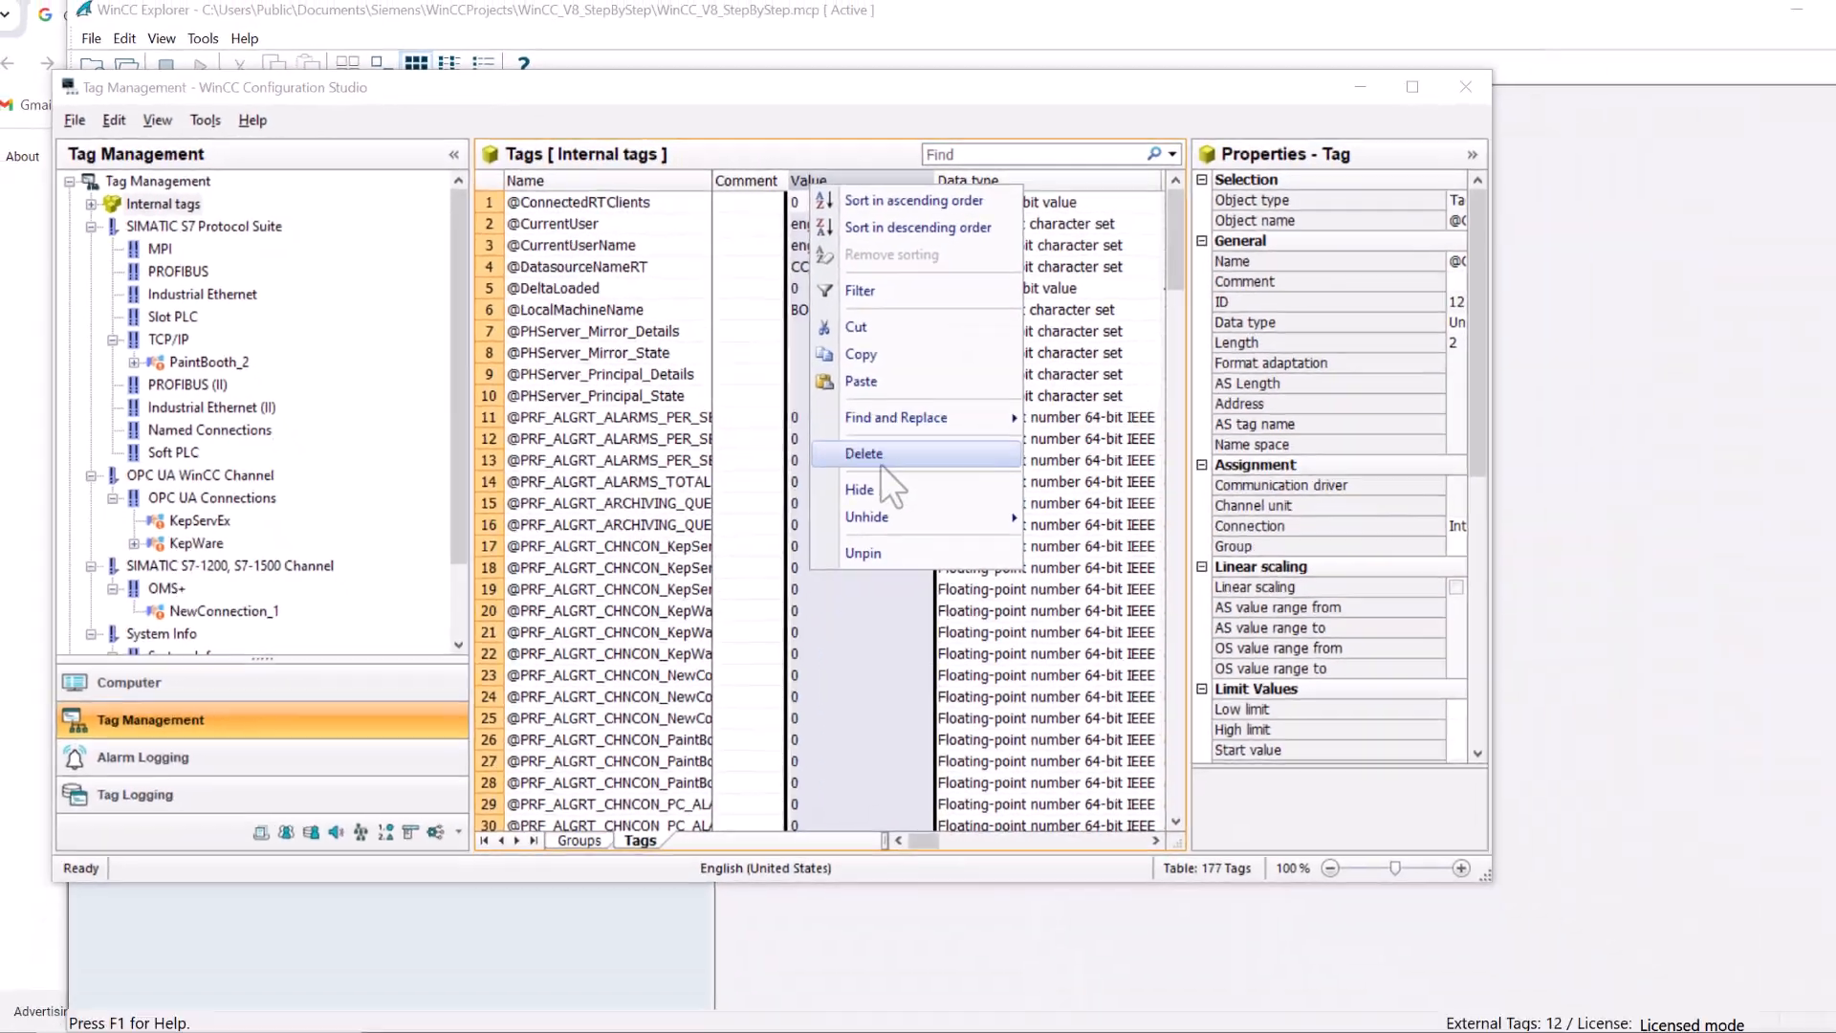
pyautogui.moveTo(880, 516)
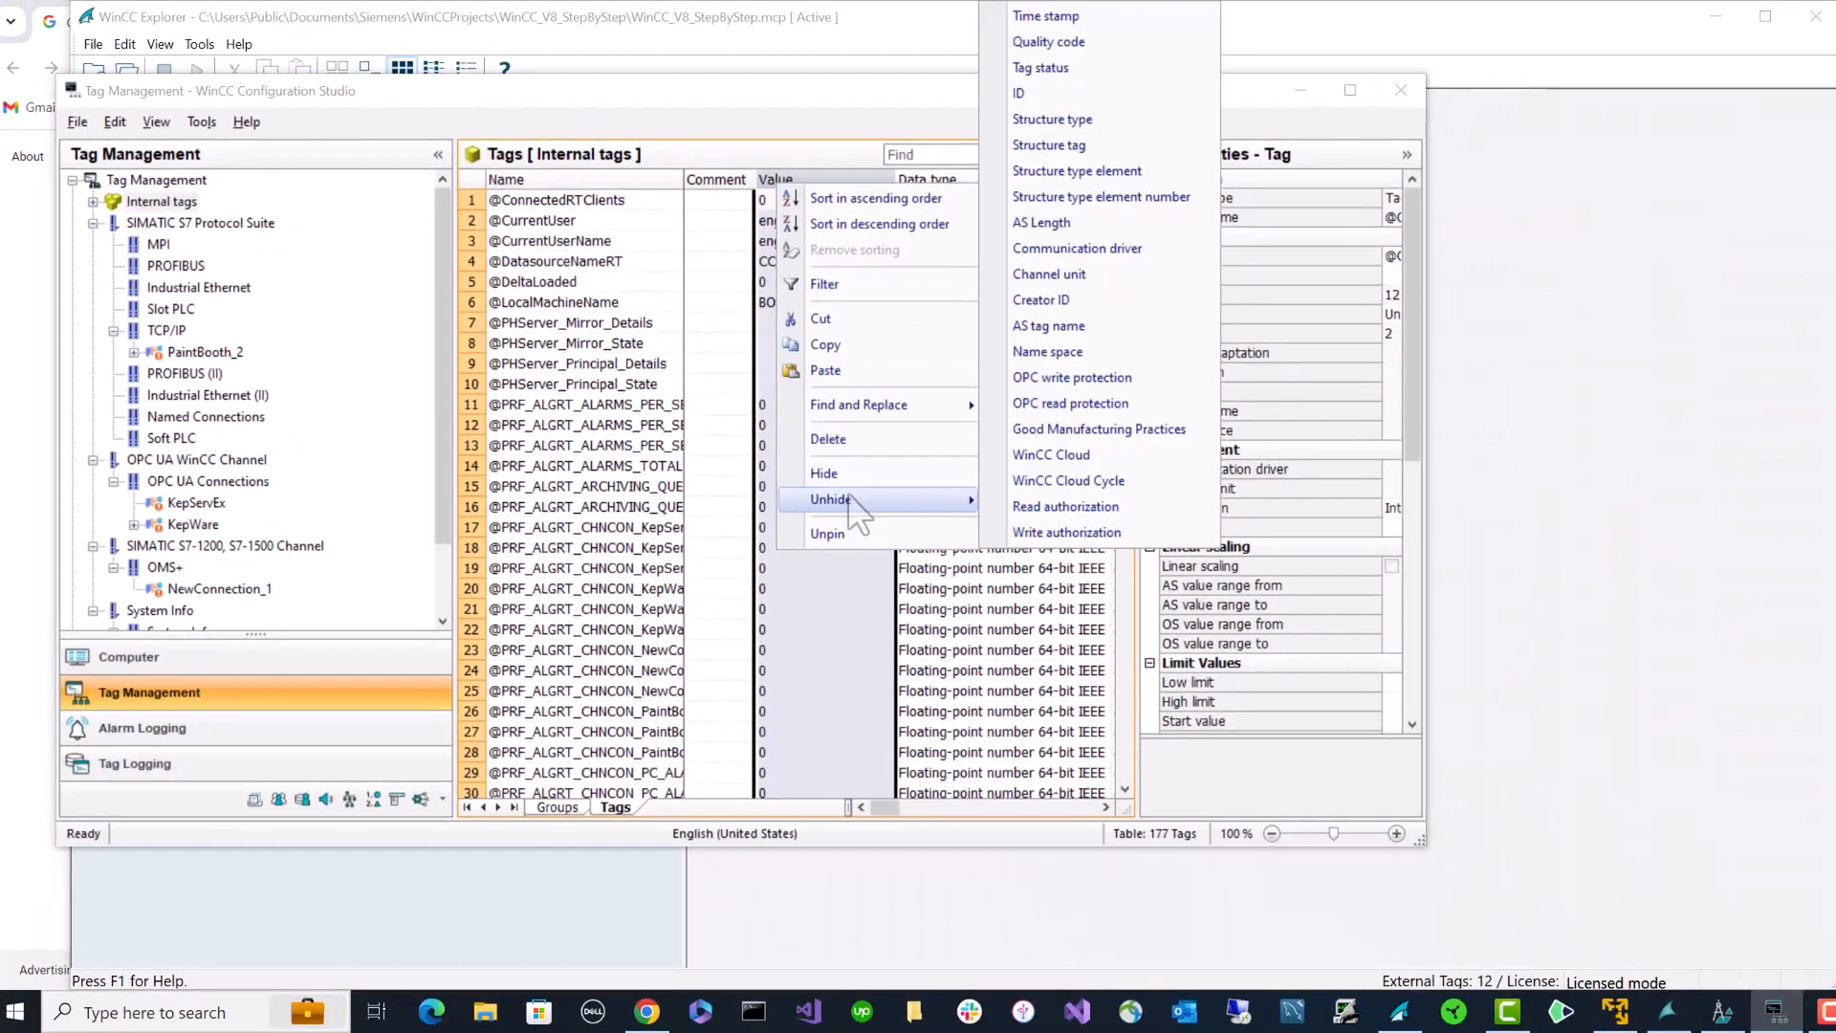
pyautogui.click(715, 179)
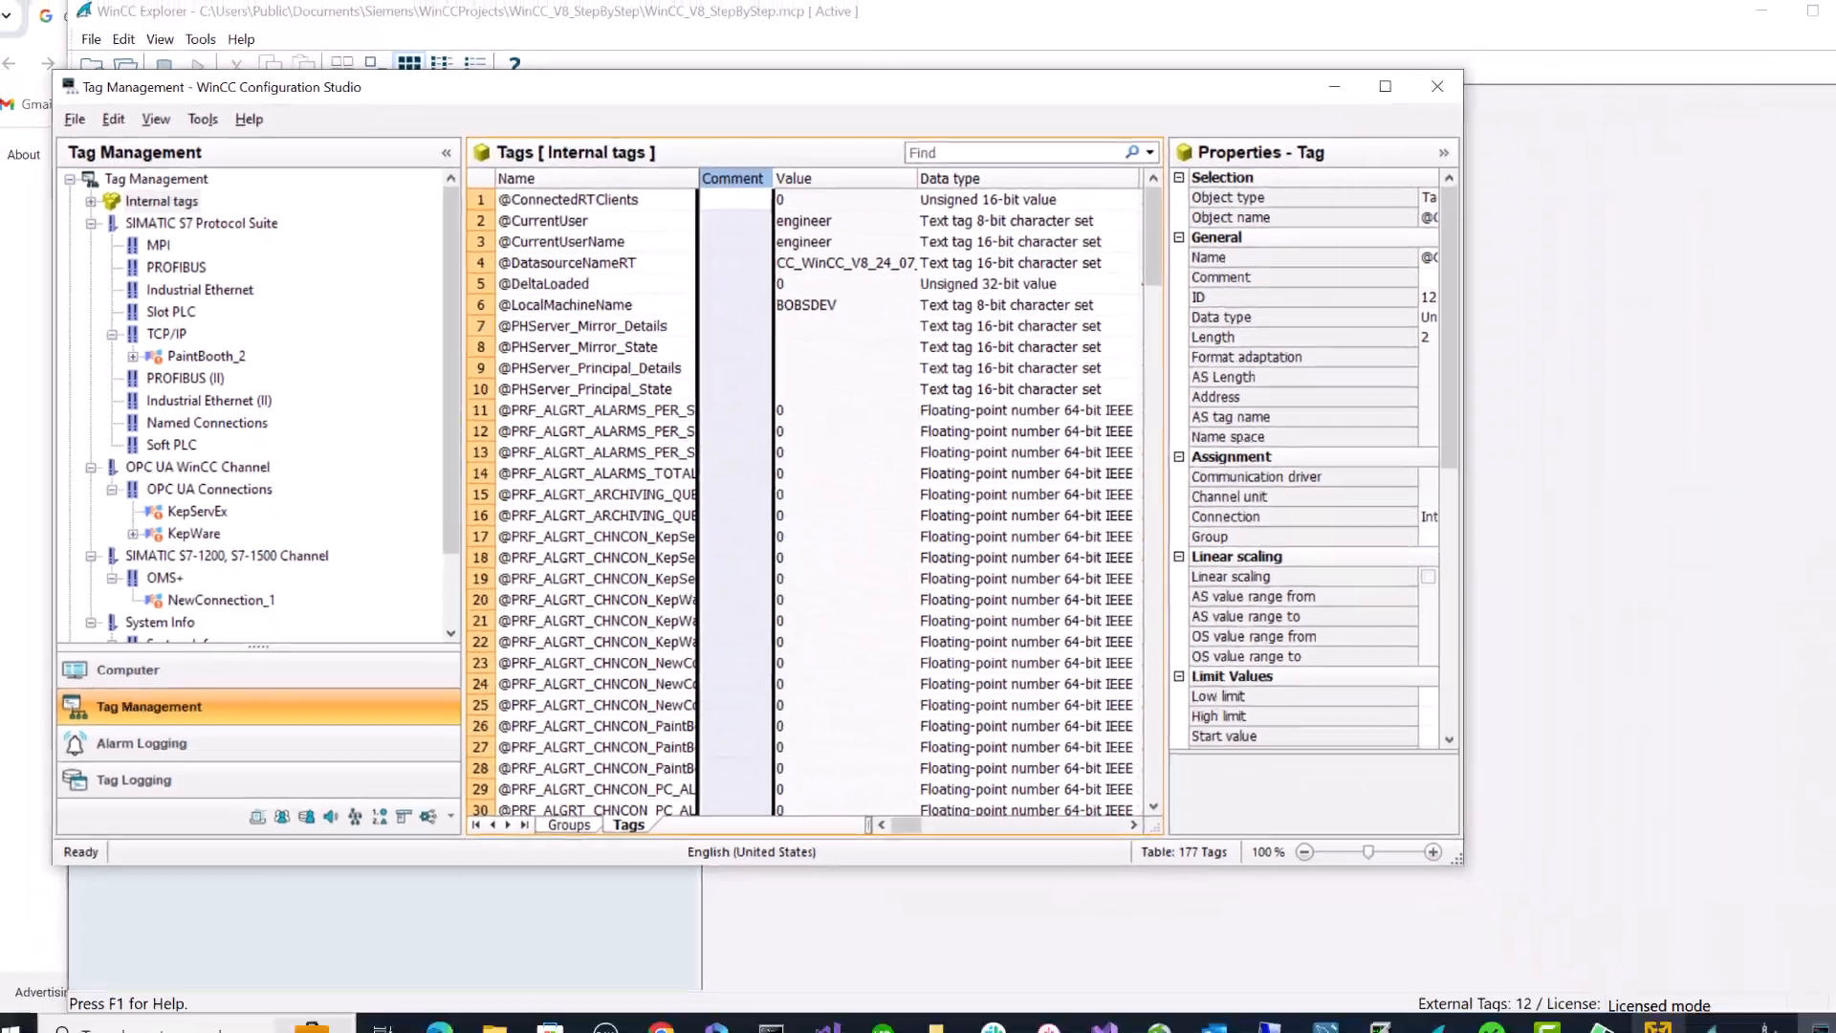
pyautogui.click(1619, 1010)
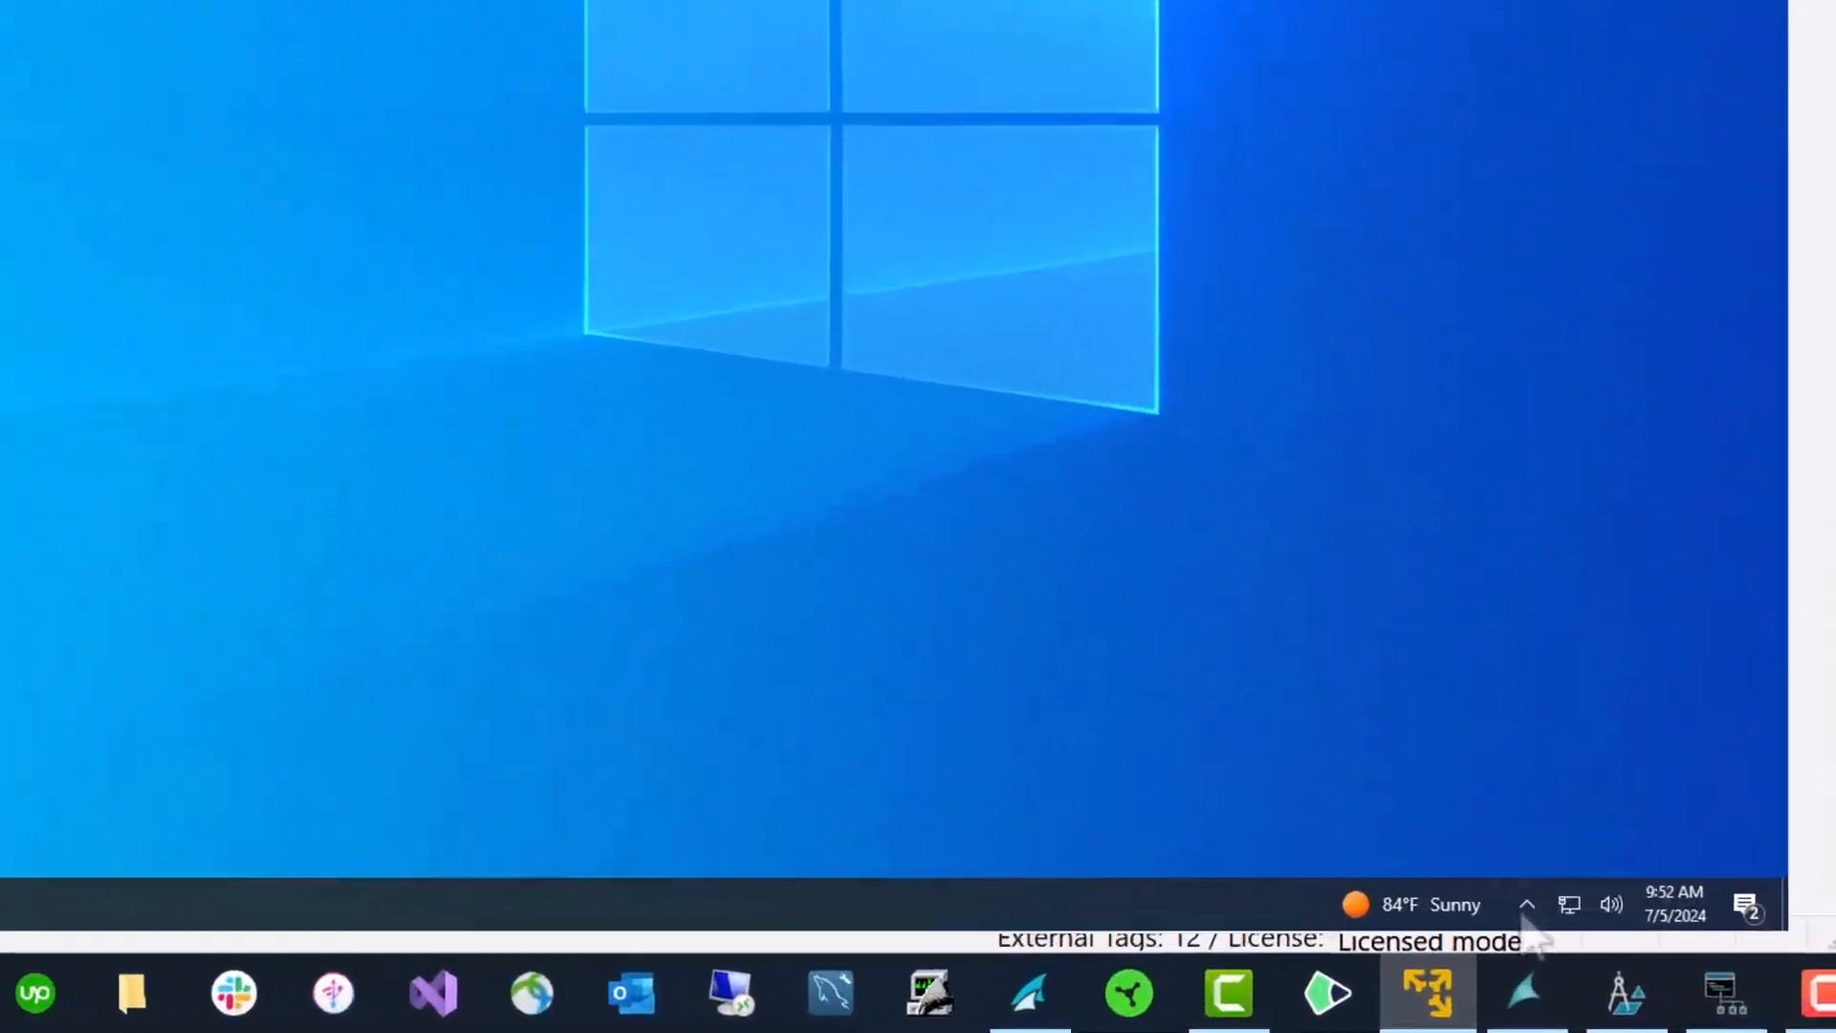
pyautogui.click(1528, 905)
pyautogui.rightClick(1580, 796)
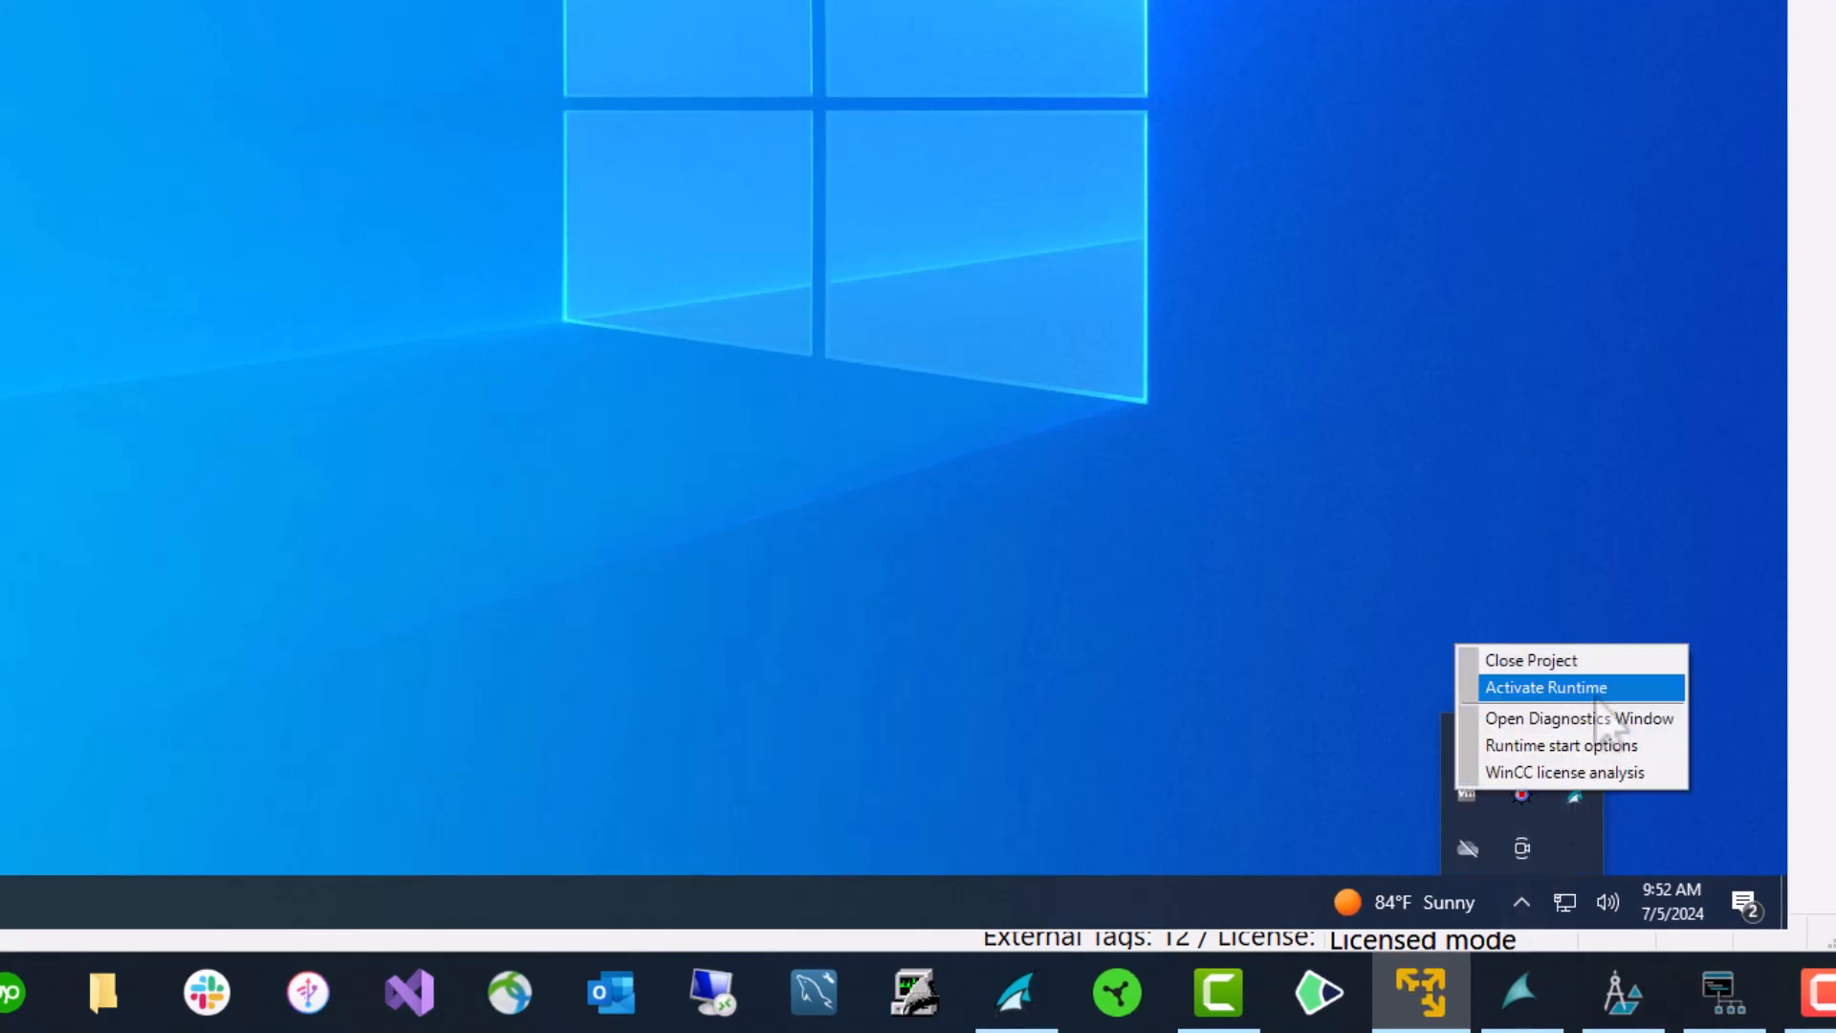
pyautogui.click(1595, 691)
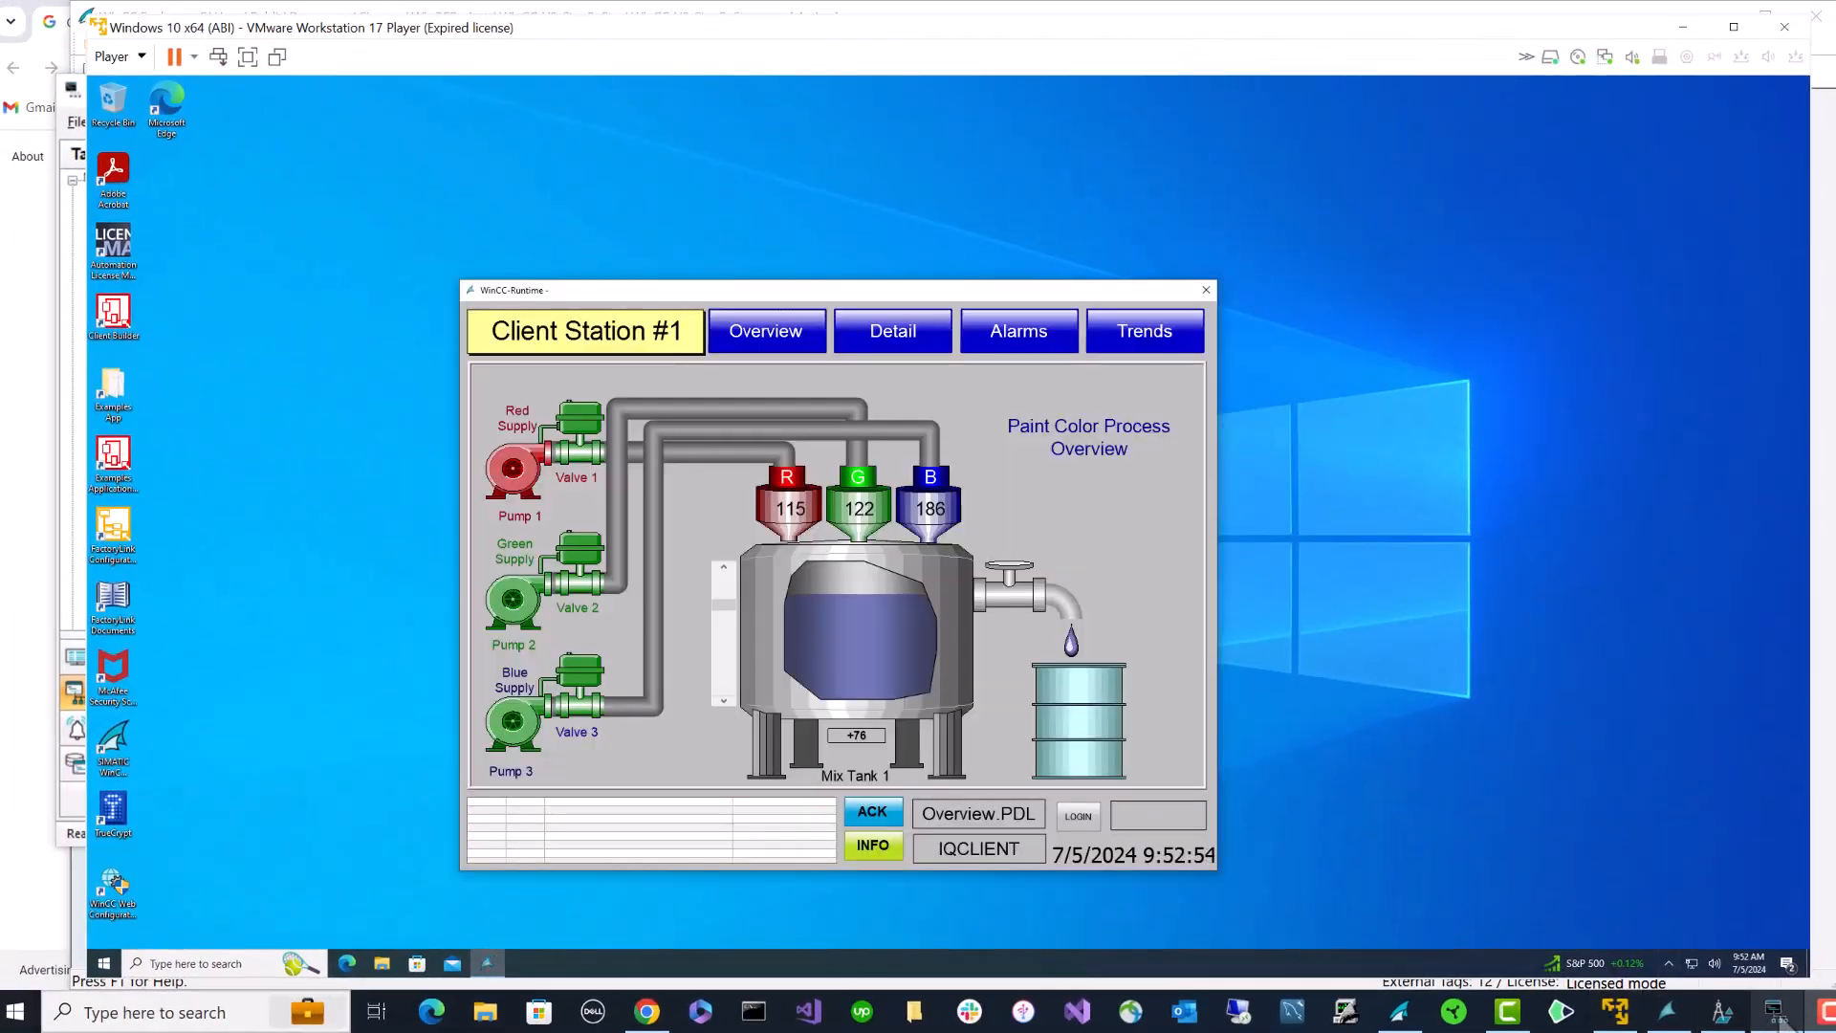
pyautogui.click(1779, 1016)
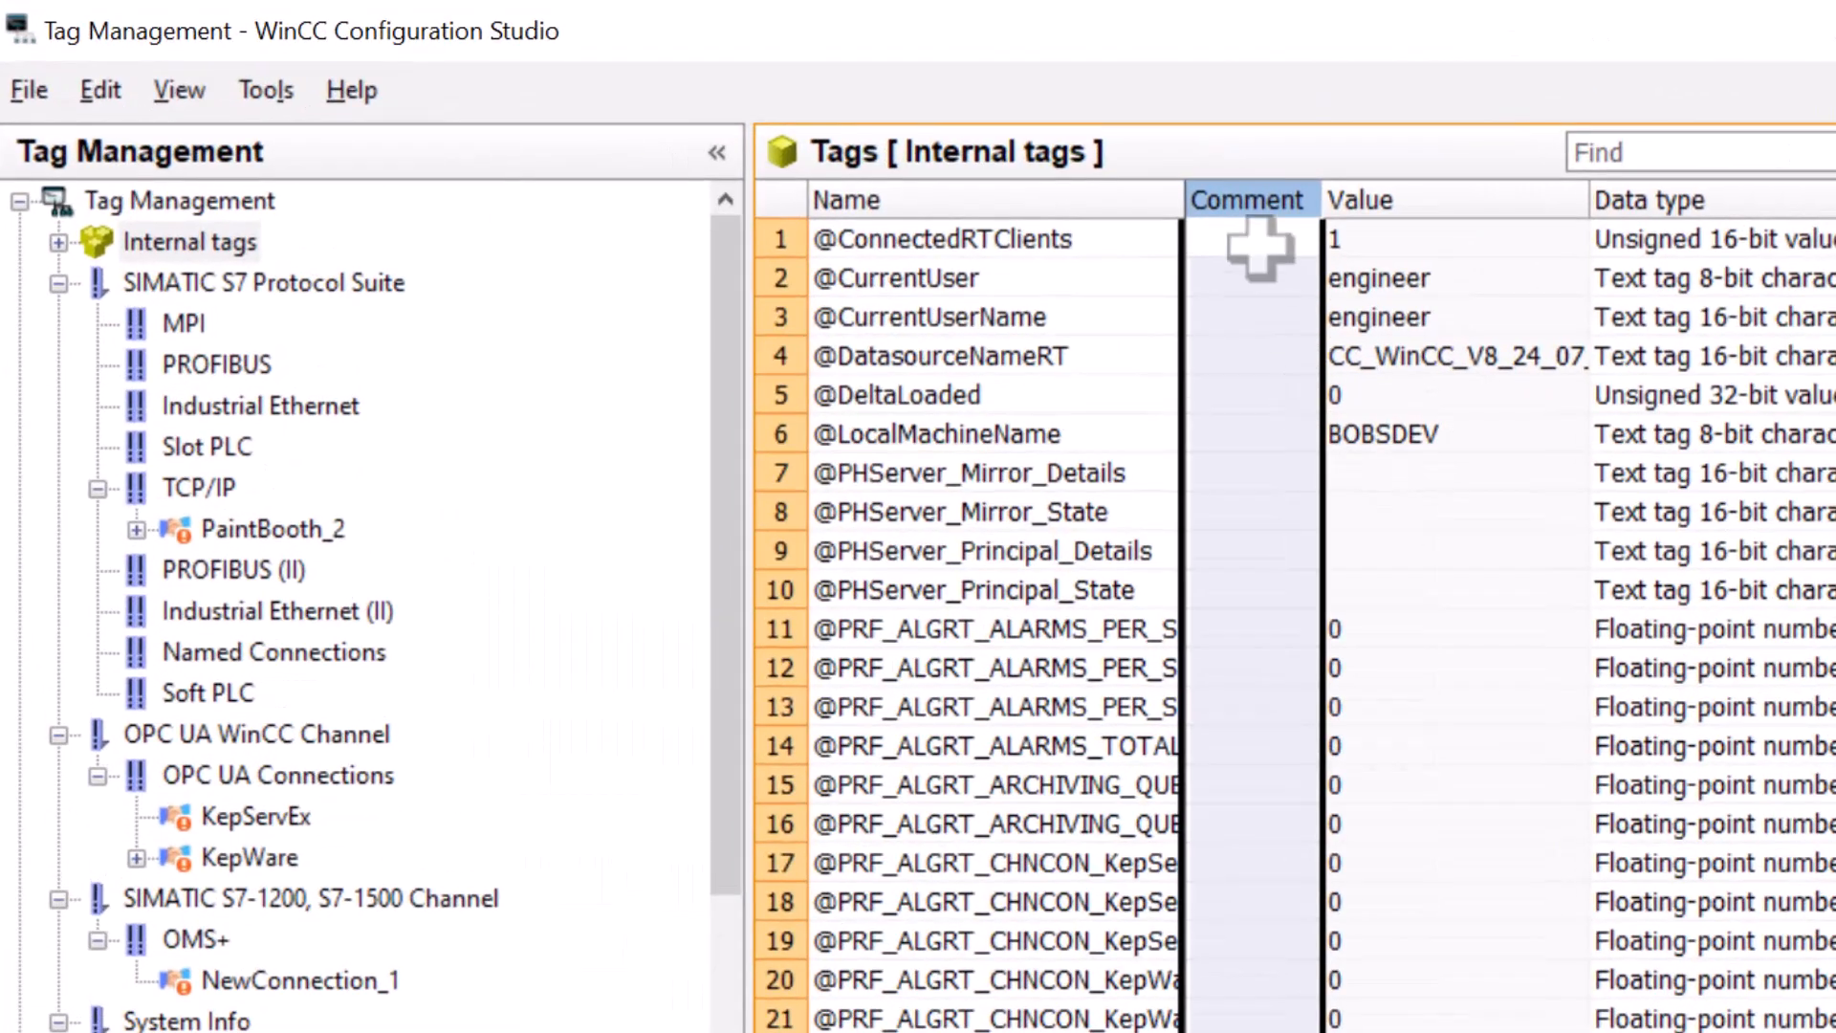
pyautogui.click(1356, 237)
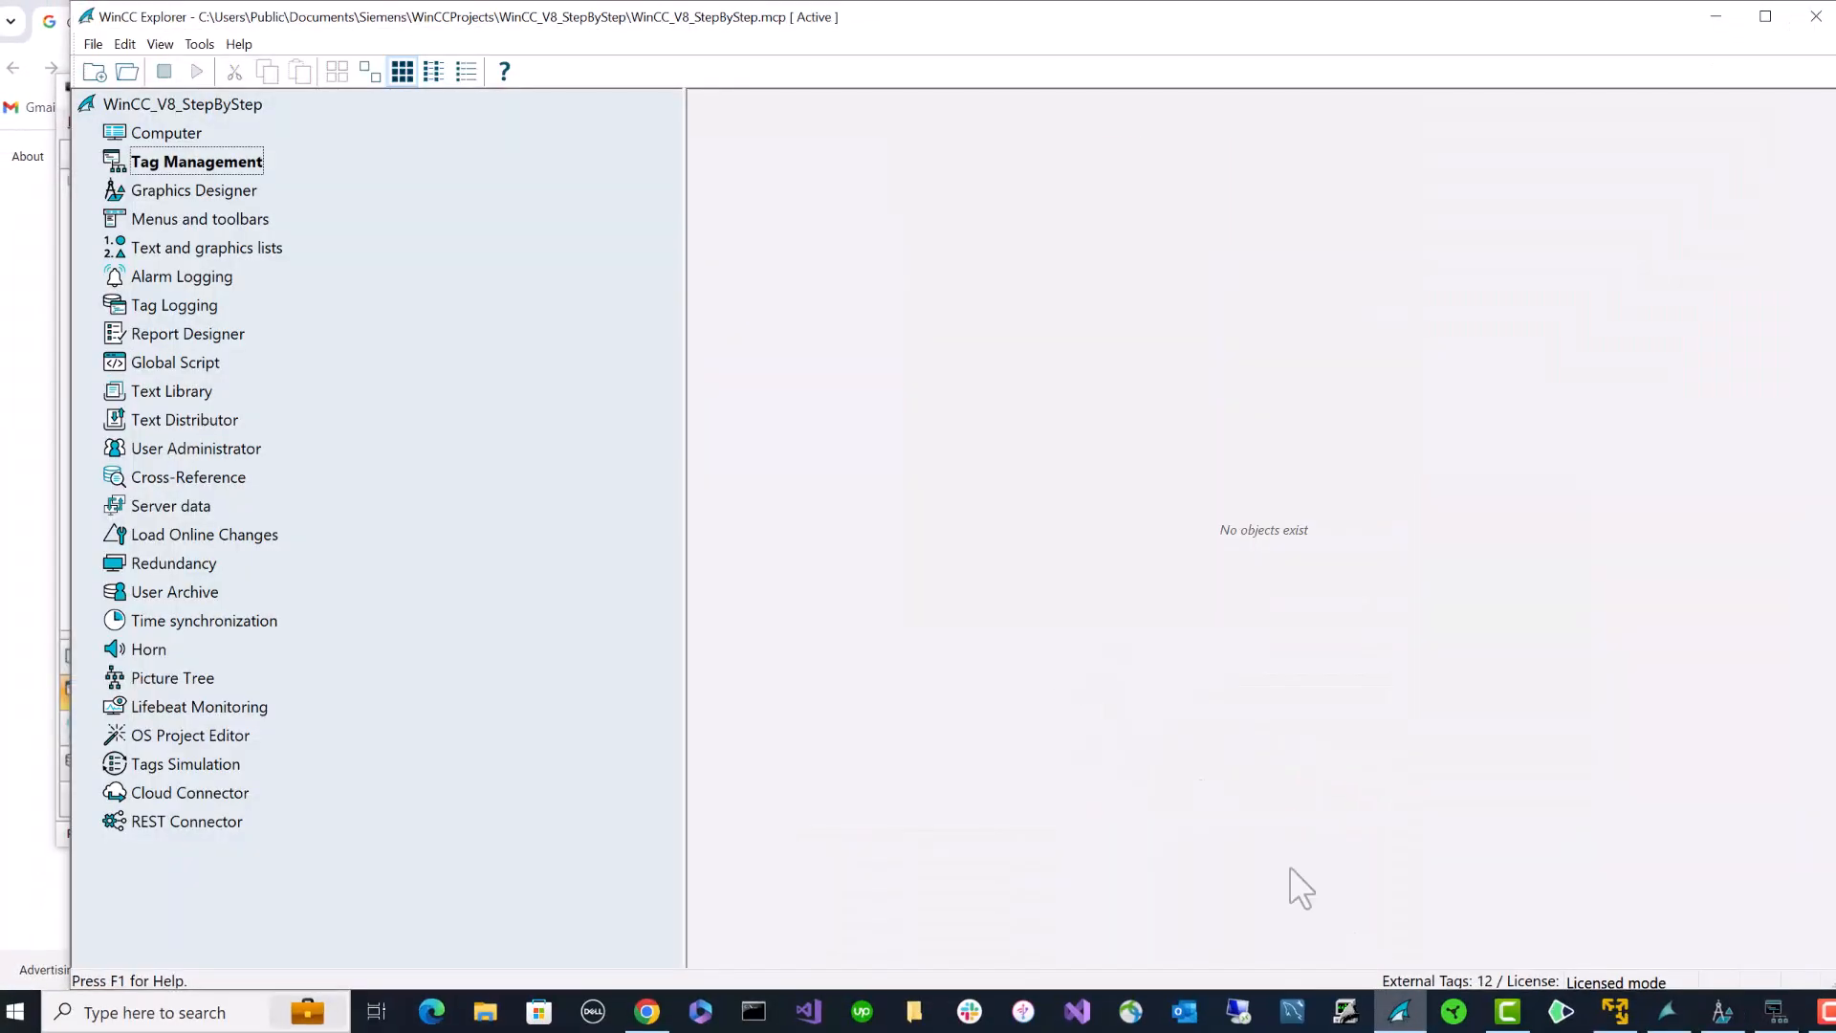
# - Reopen Status of Client Connections and expand IQCLIENT to verify it is established
pyautogui.click(199, 44)
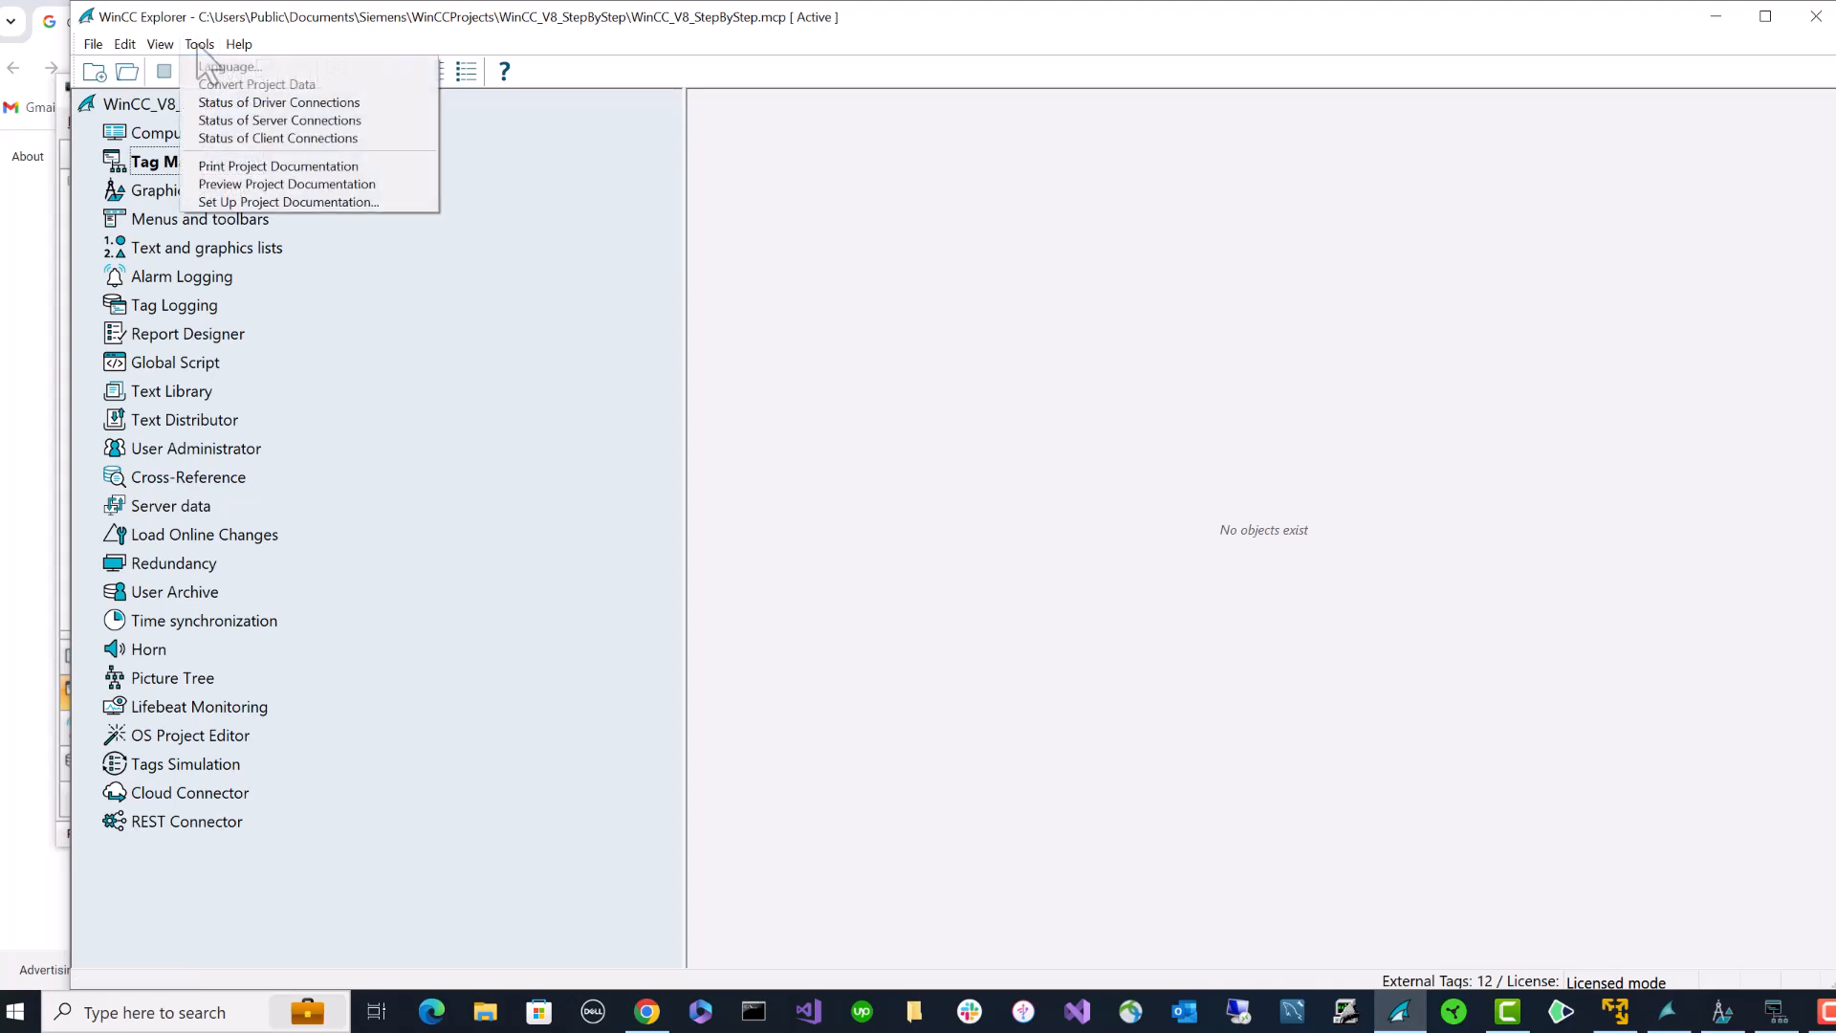
pyautogui.click(293, 139)
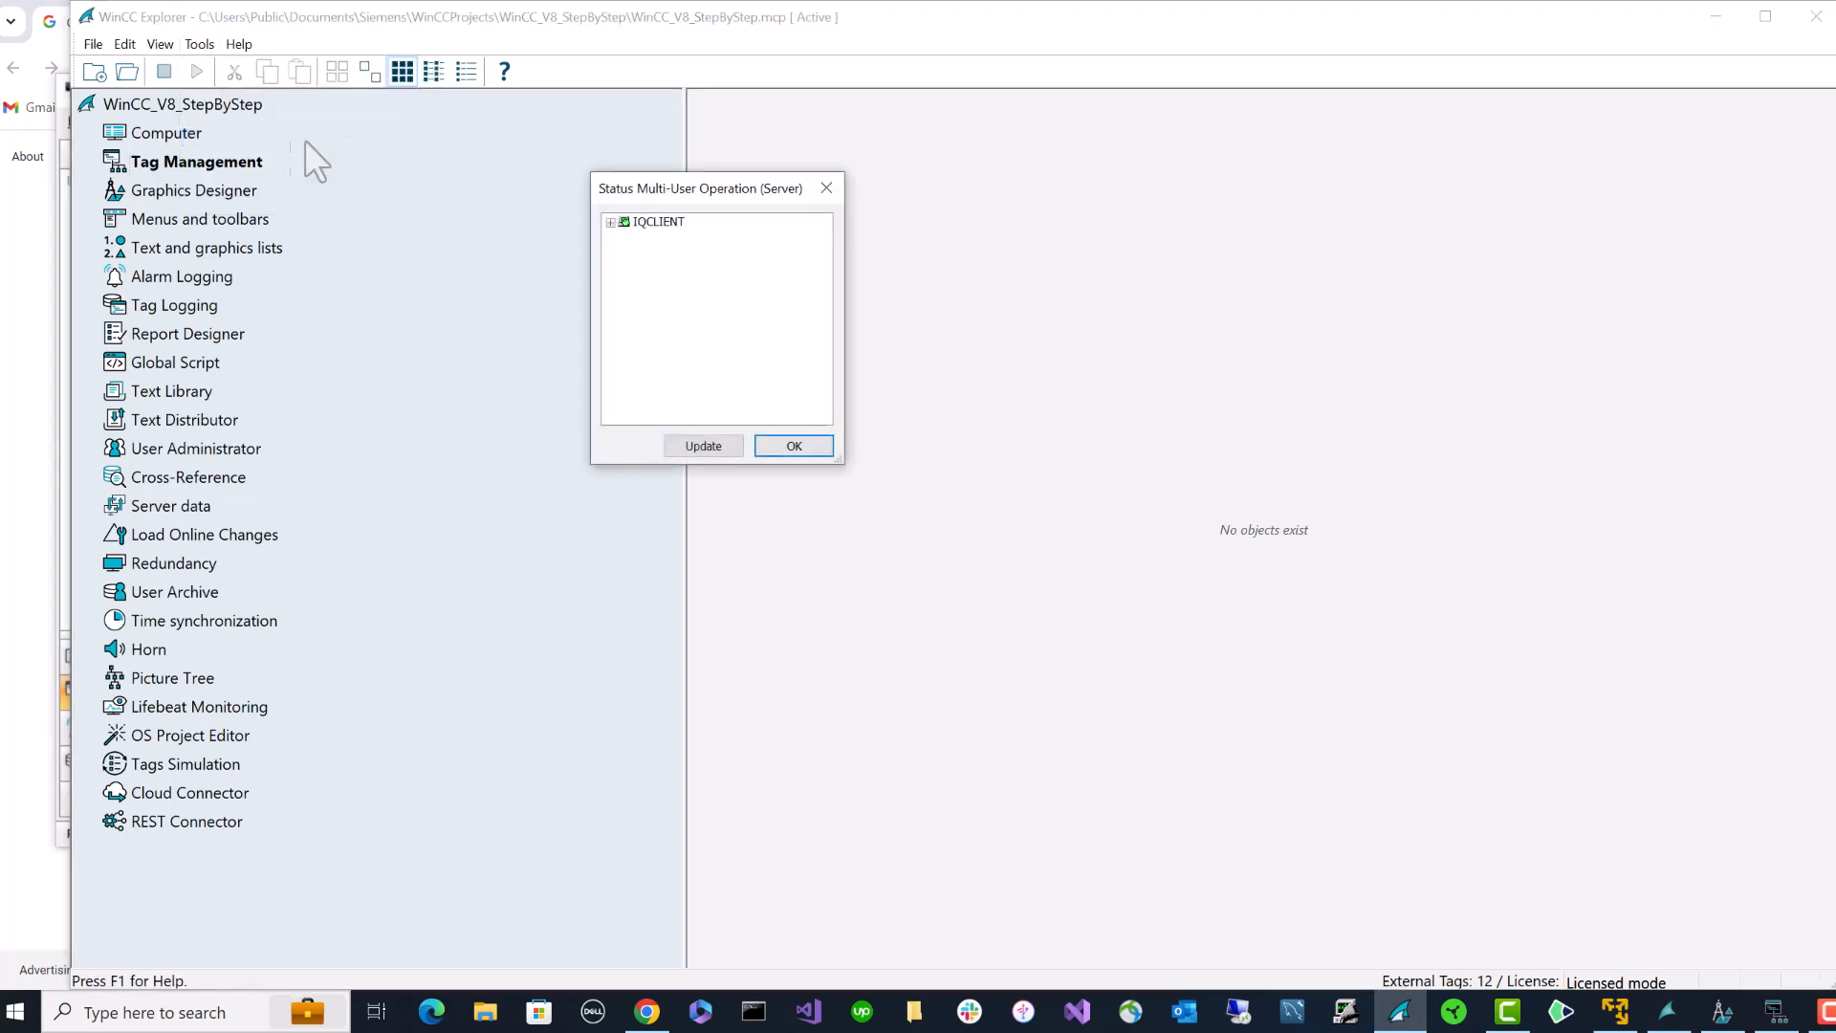
pyautogui.click(611, 222)
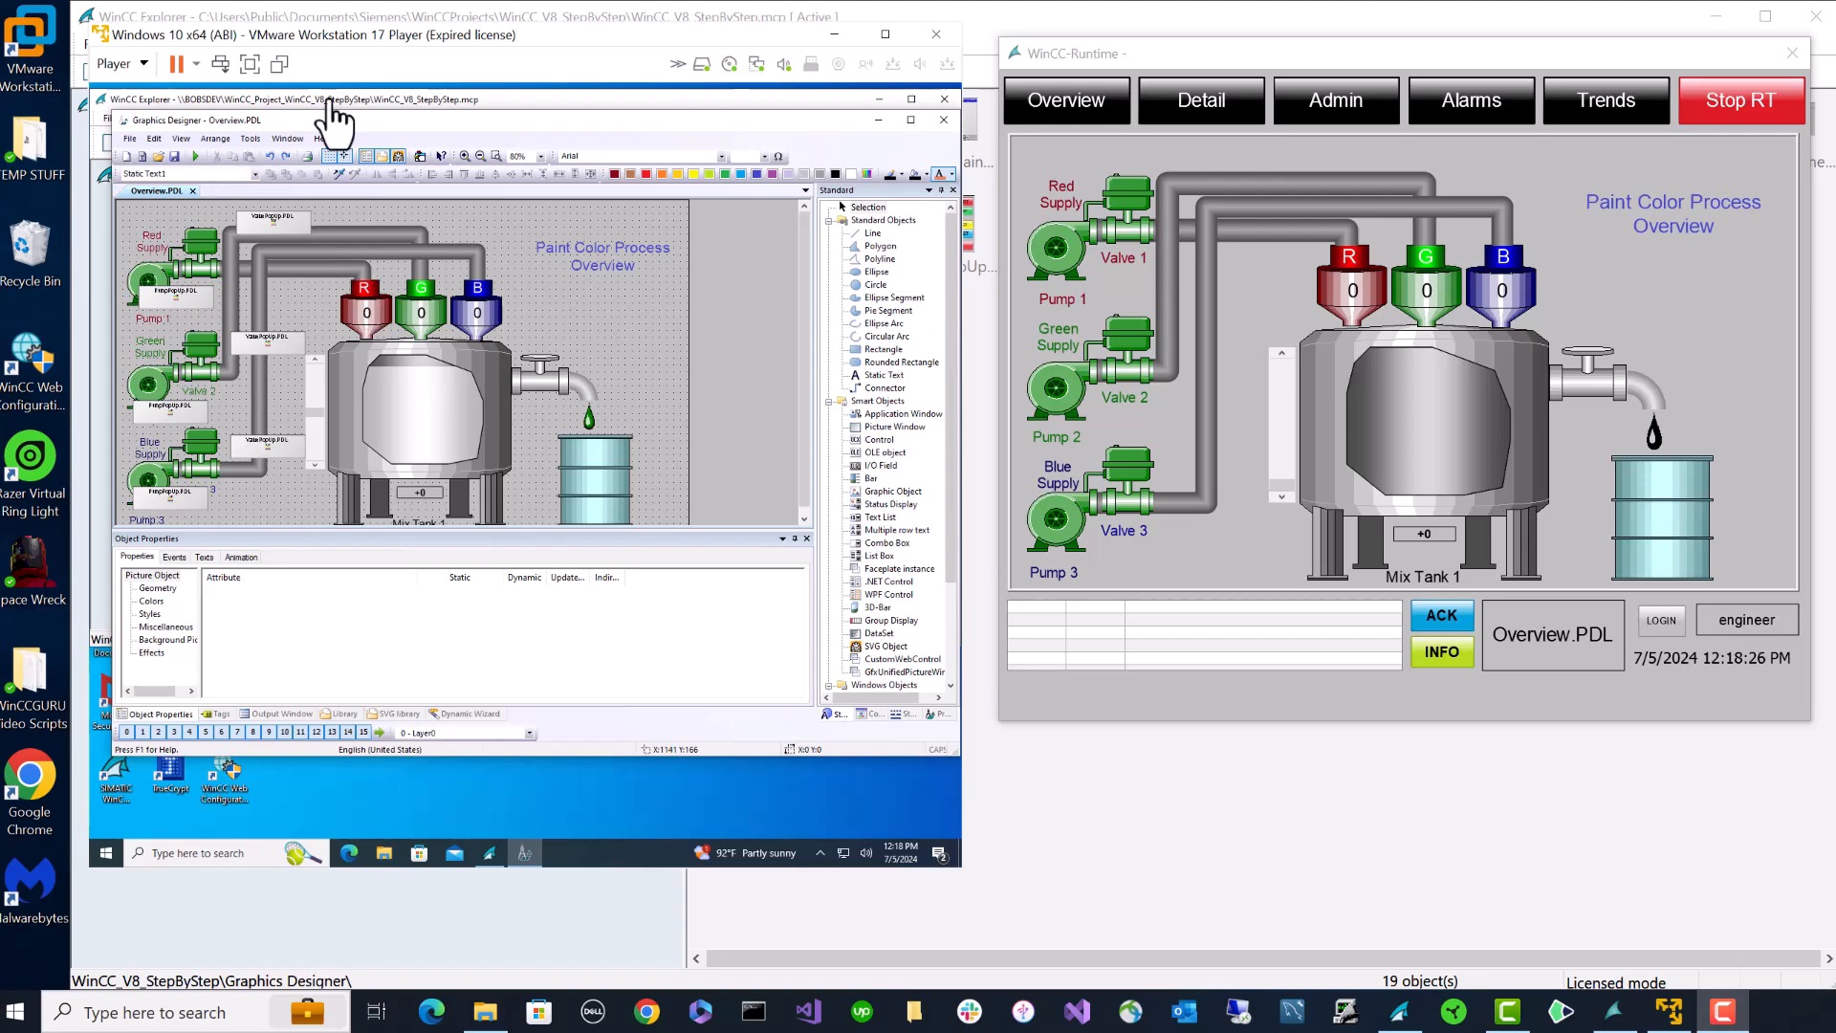
# - Make the 'Paint Color Process Overview' title black, save Overview.PDL, and reload it in runtime
pyautogui.moveTo(570, 35)
pyautogui.mouseDown()
pyautogui.moveTo(572, 56)
pyautogui.moveTo(557, 44)
pyautogui.mouseUp()
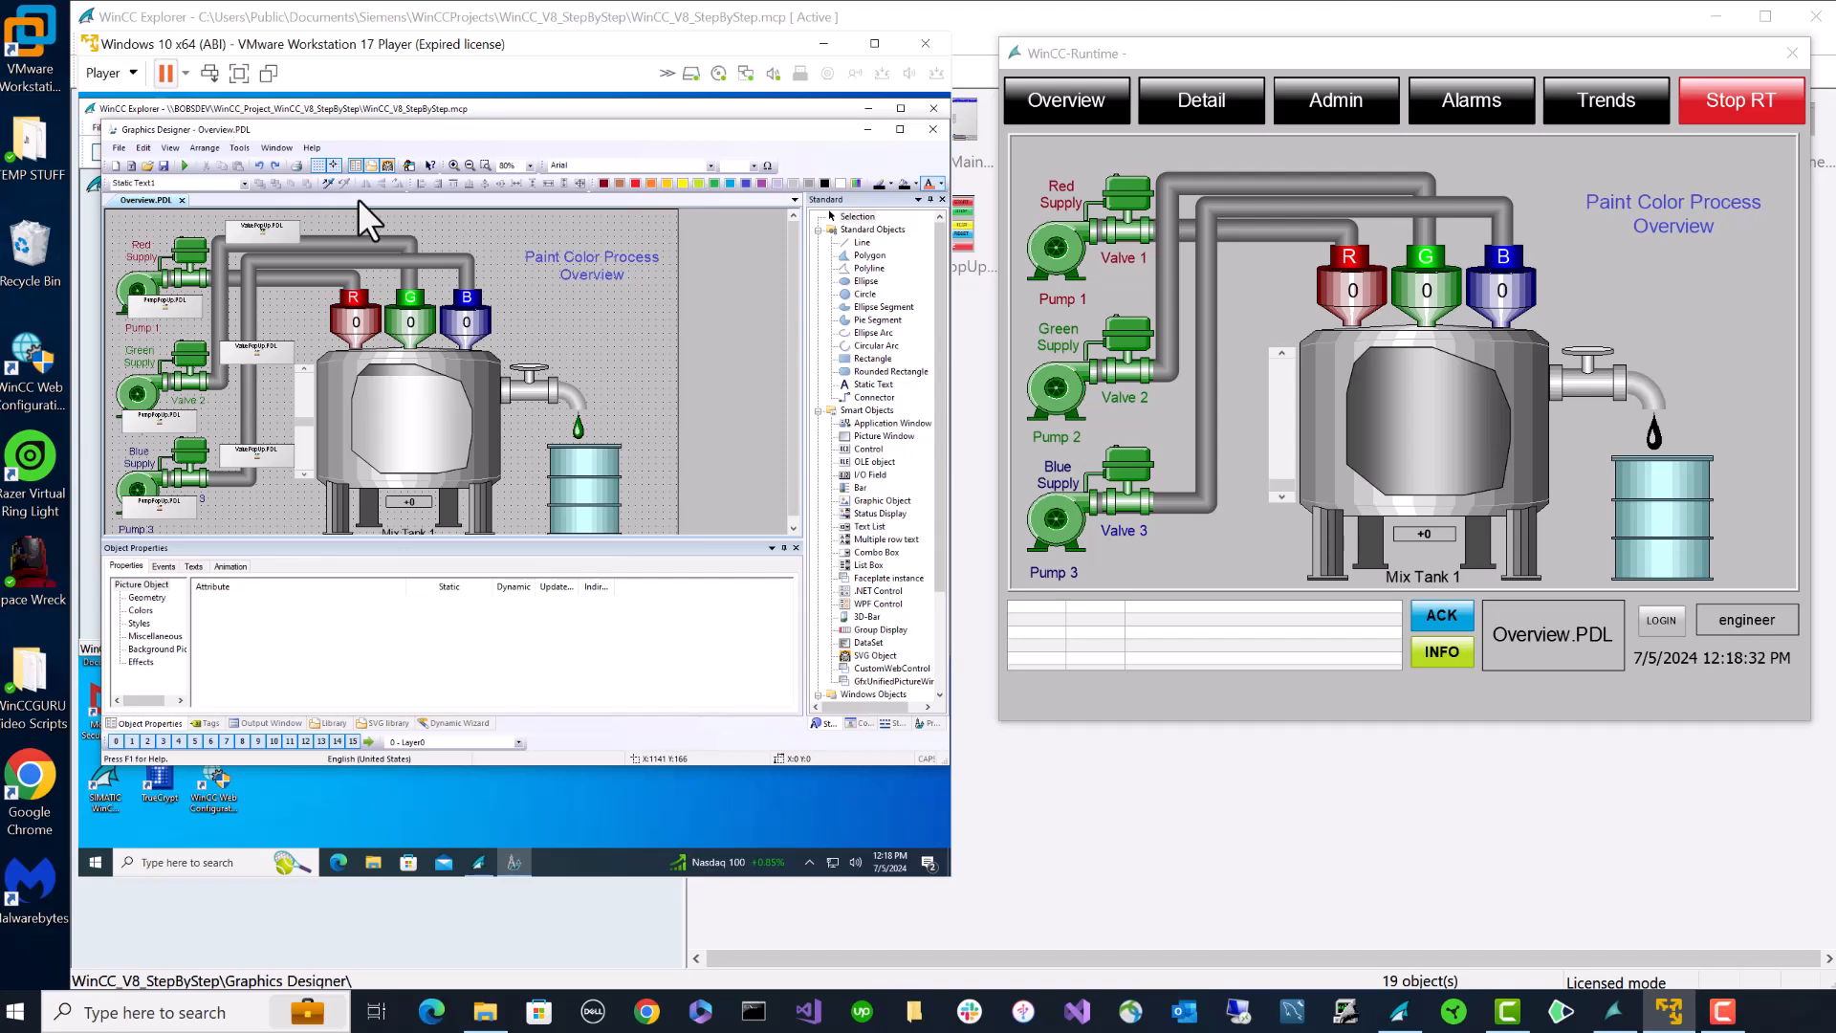
pyautogui.click(601, 277)
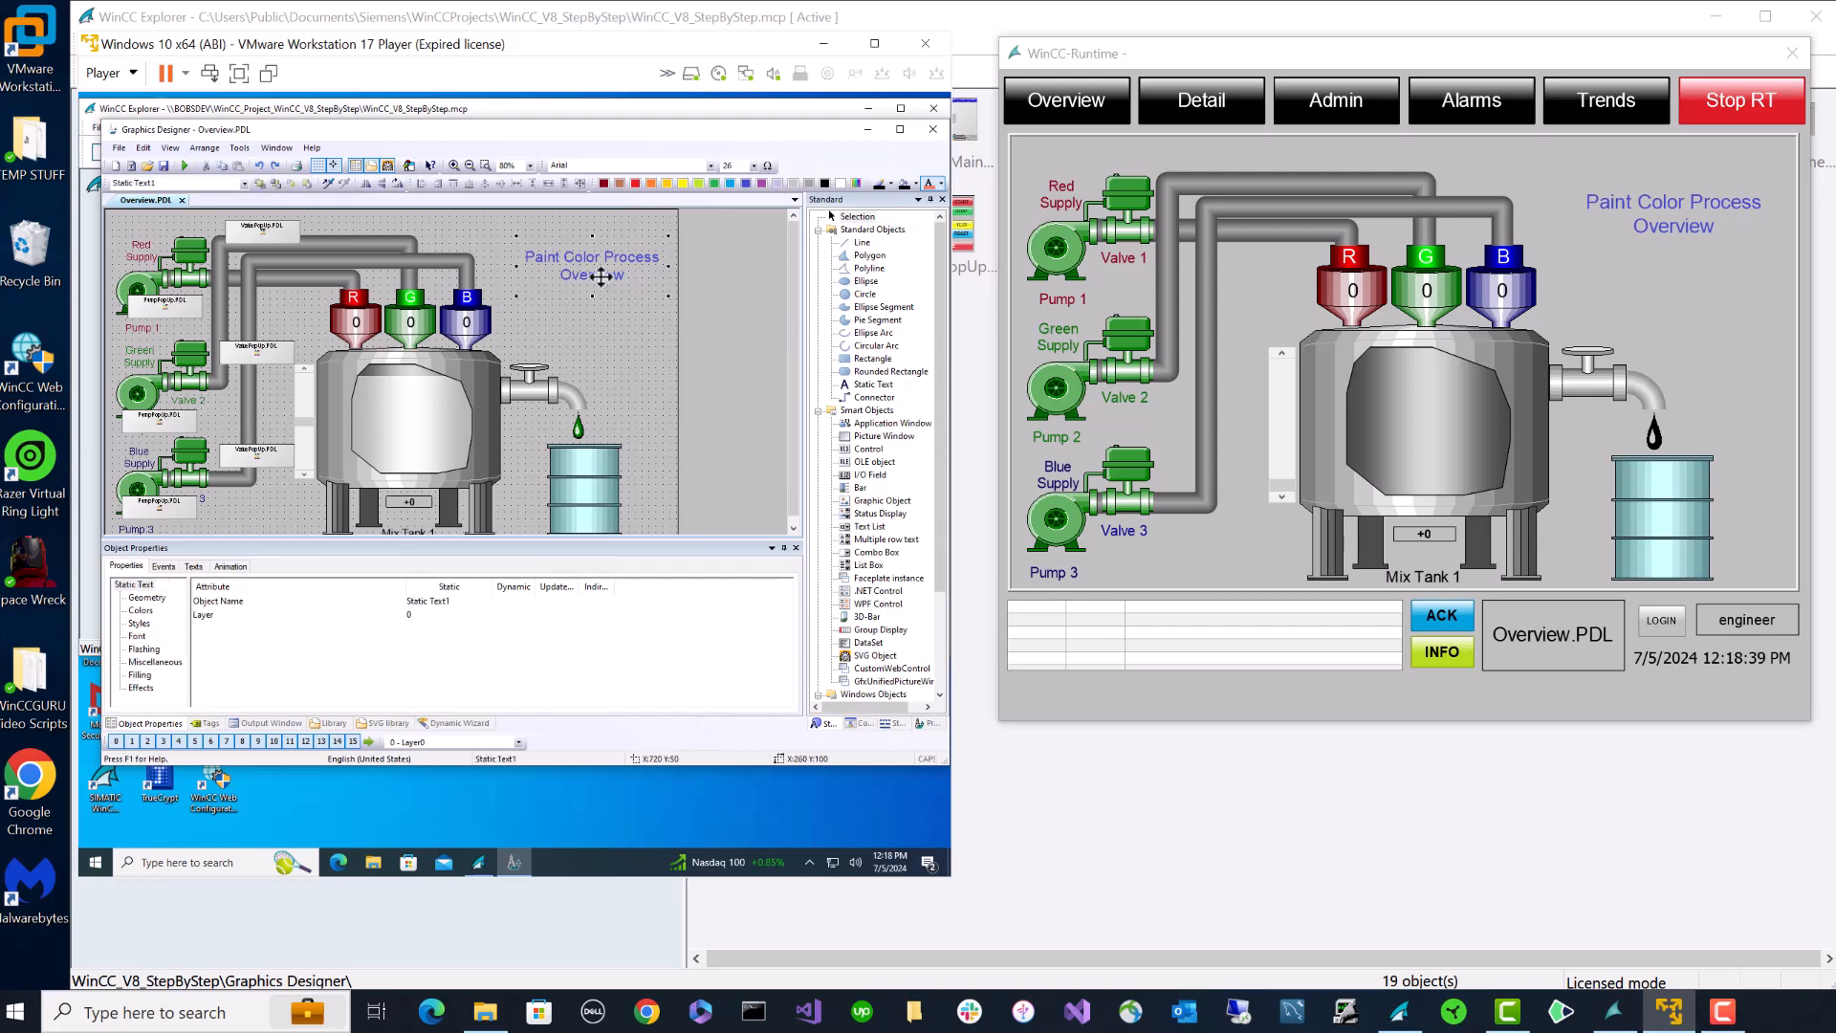
pyautogui.click(942, 185)
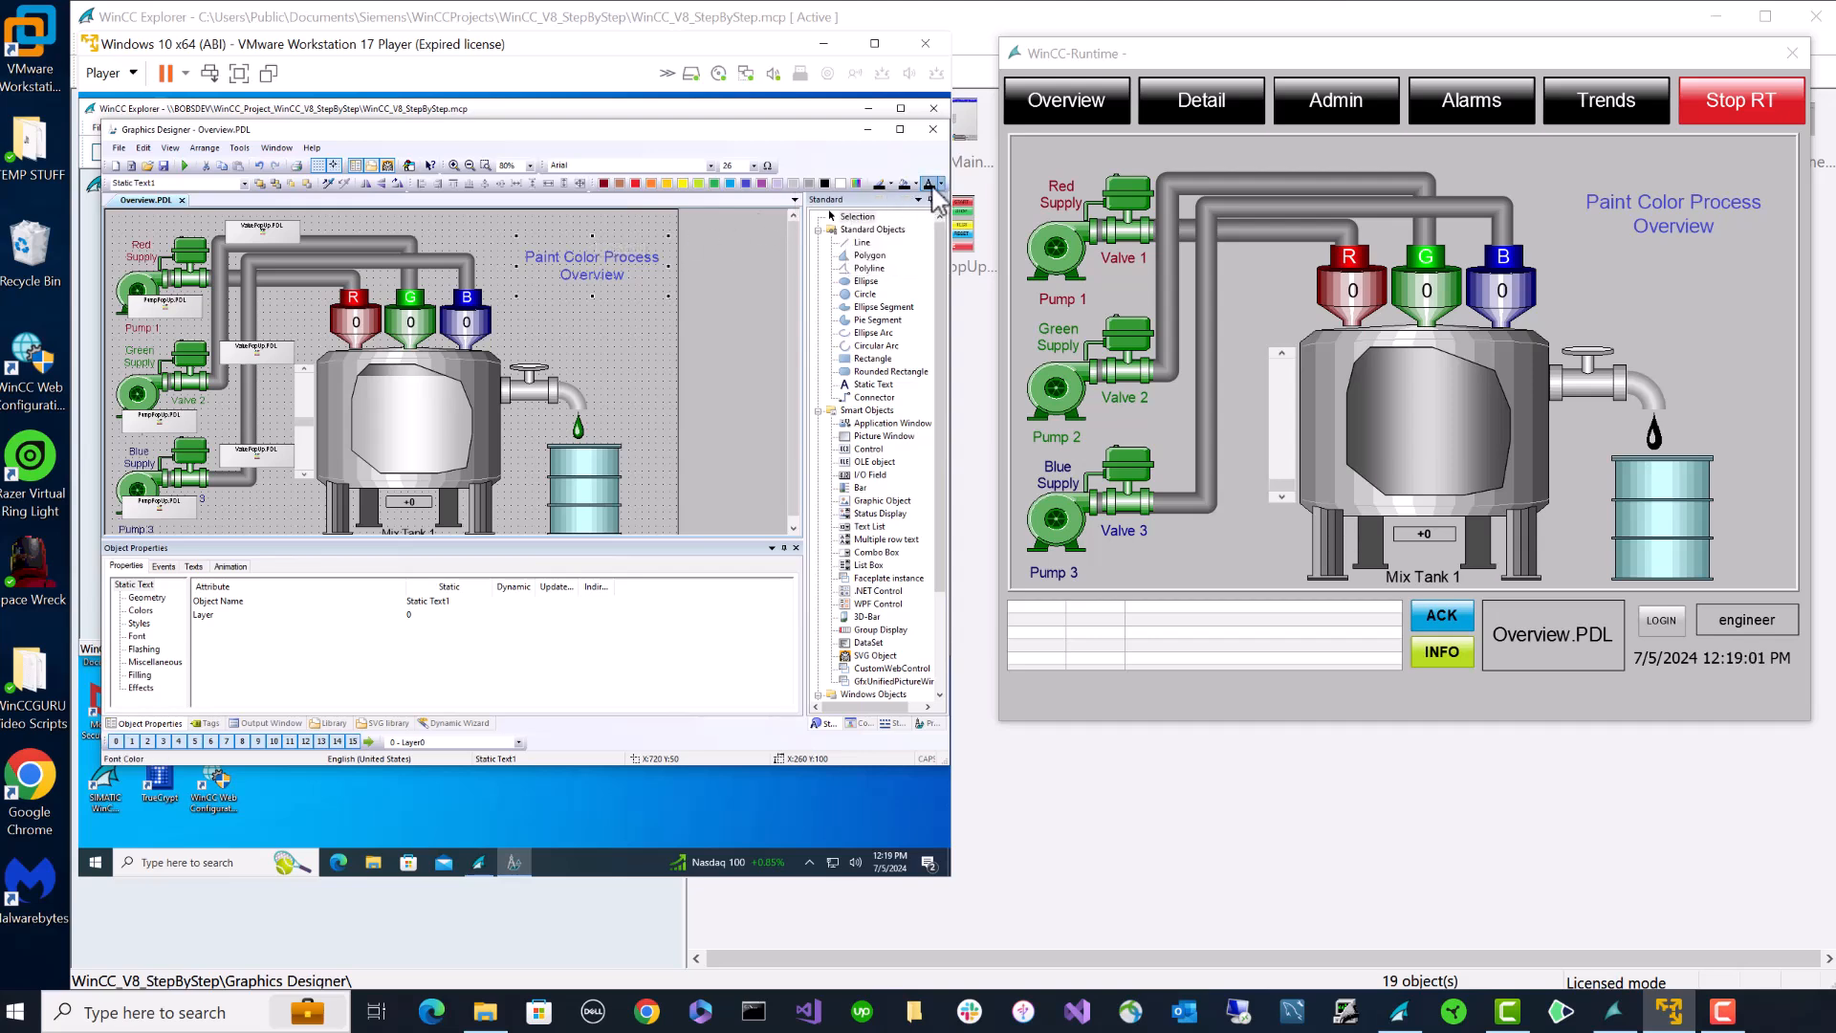
pyautogui.click(929, 184)
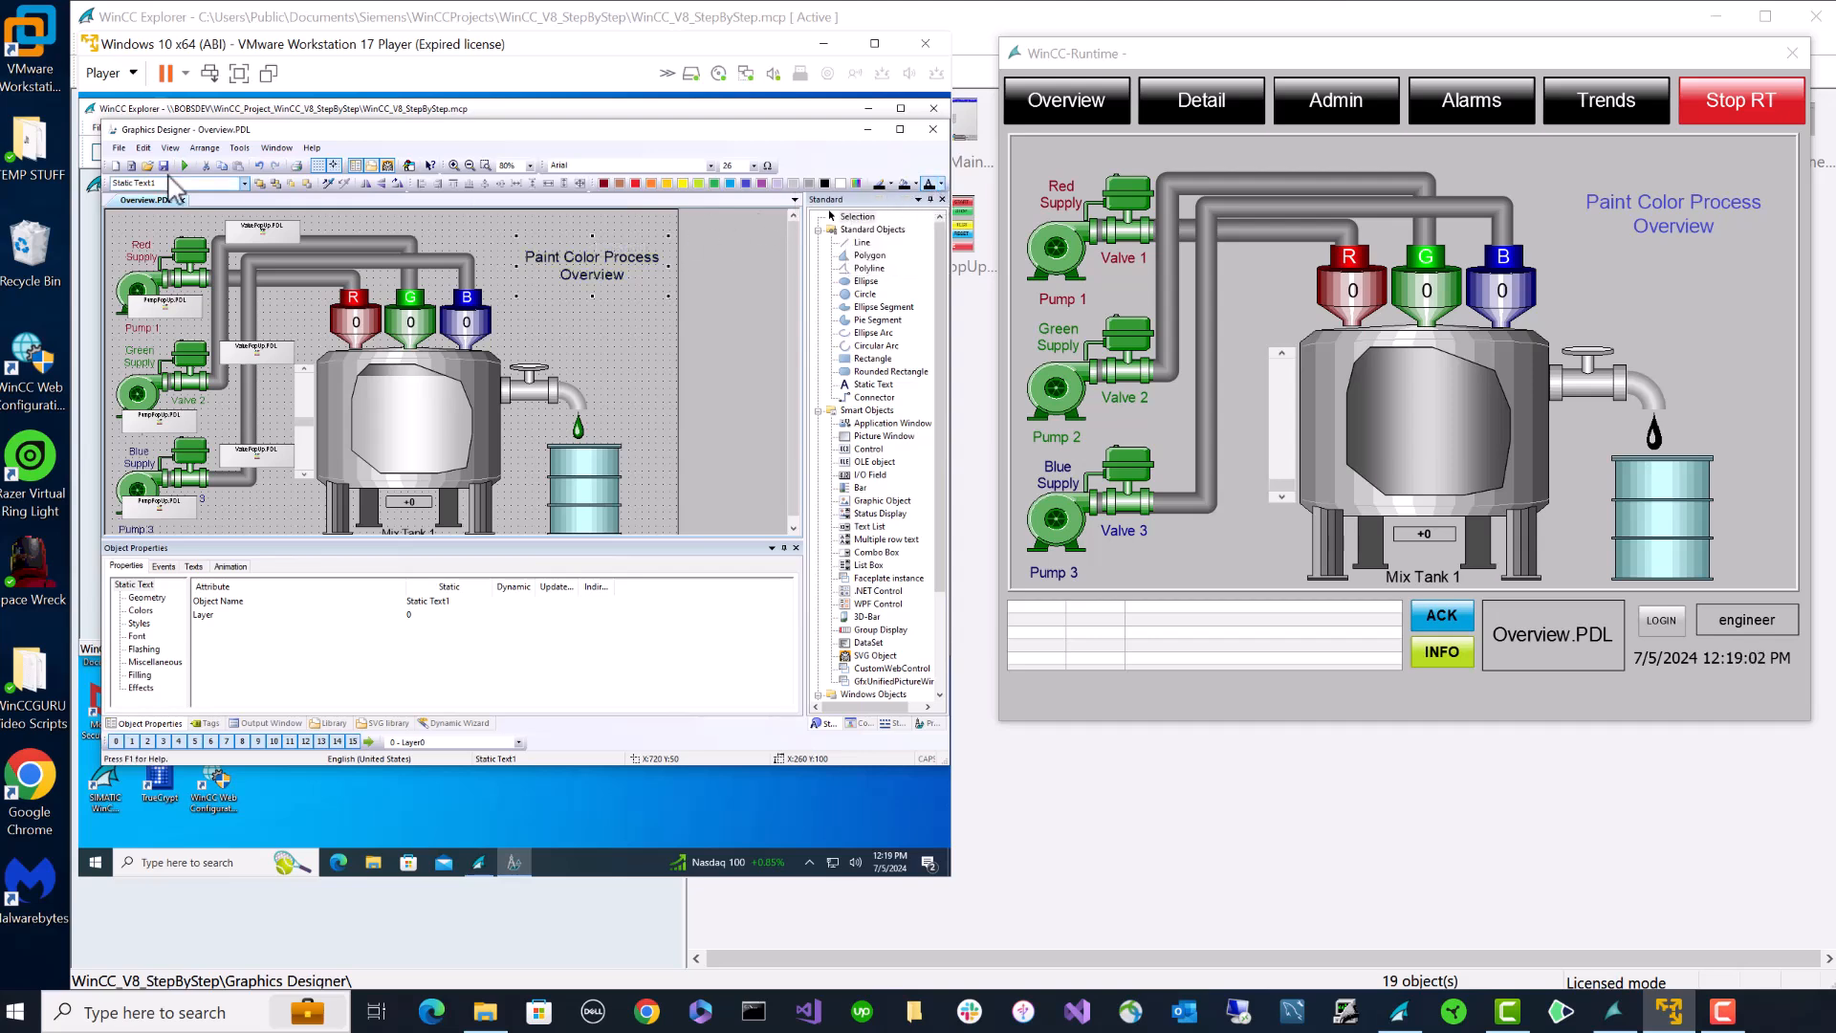
pyautogui.click(164, 166)
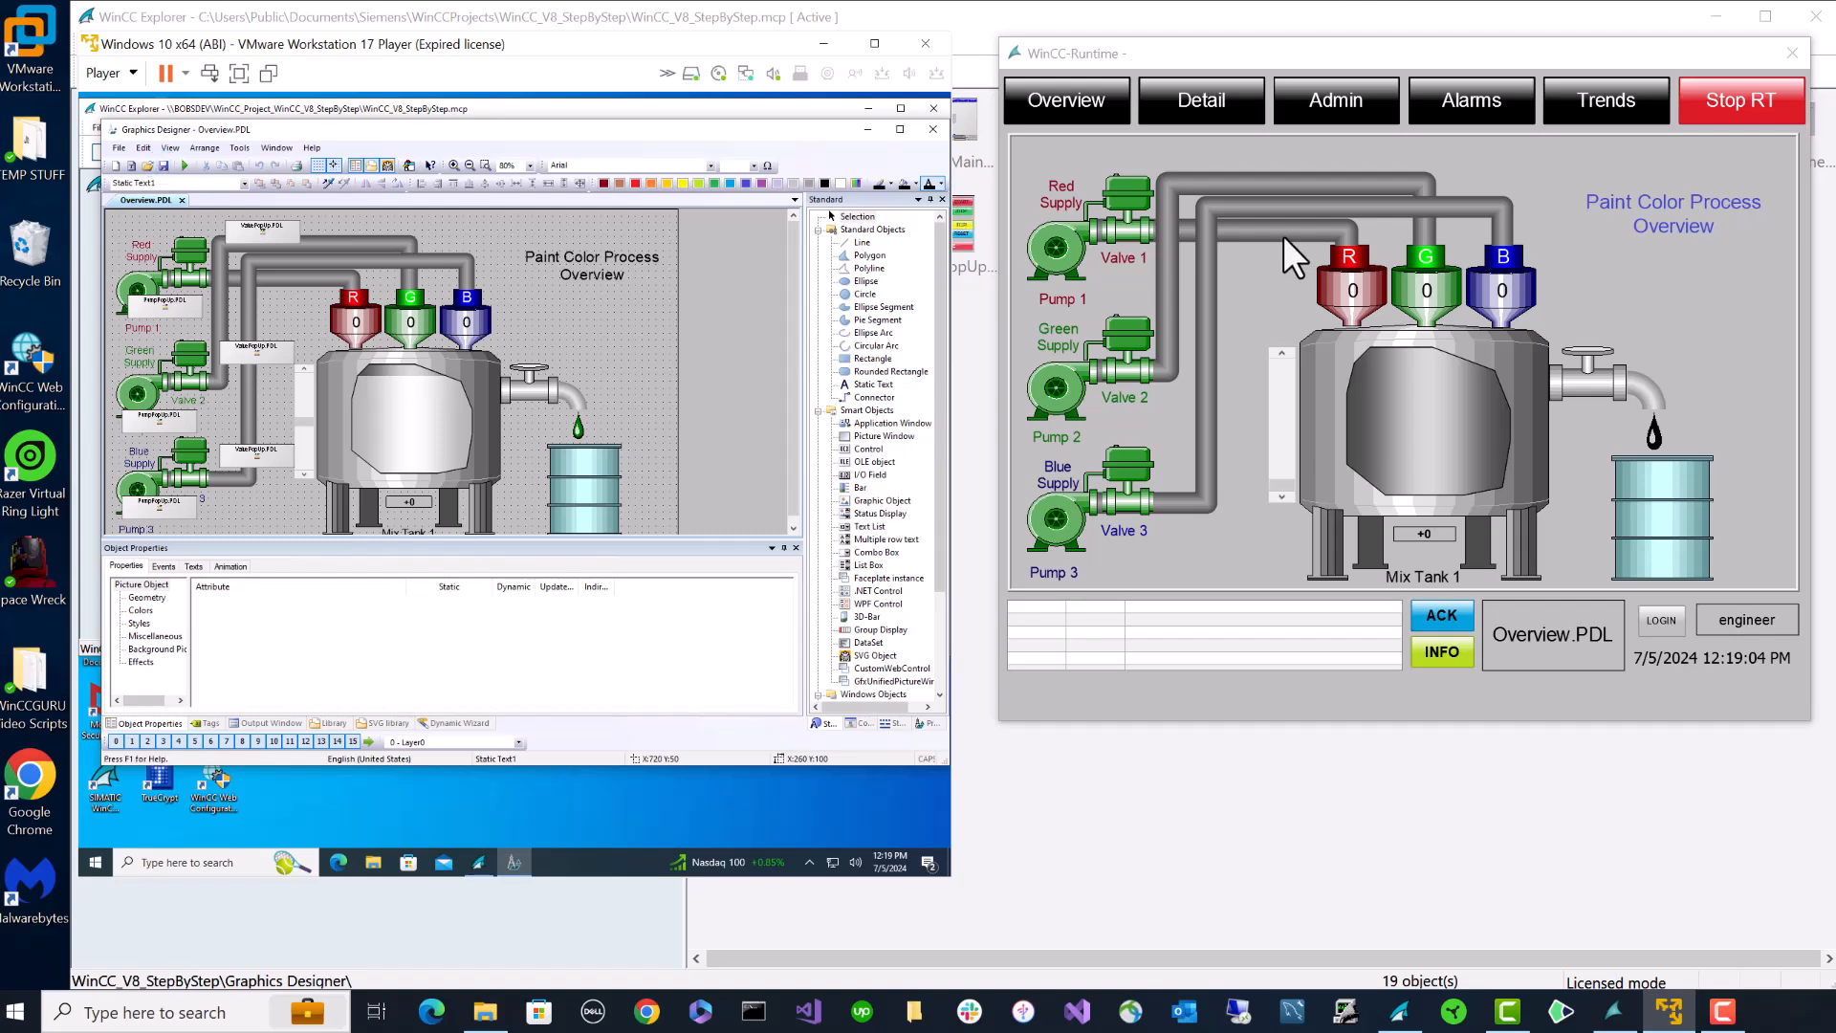
pyautogui.click(1233, 108)
pyautogui.click(1109, 113)
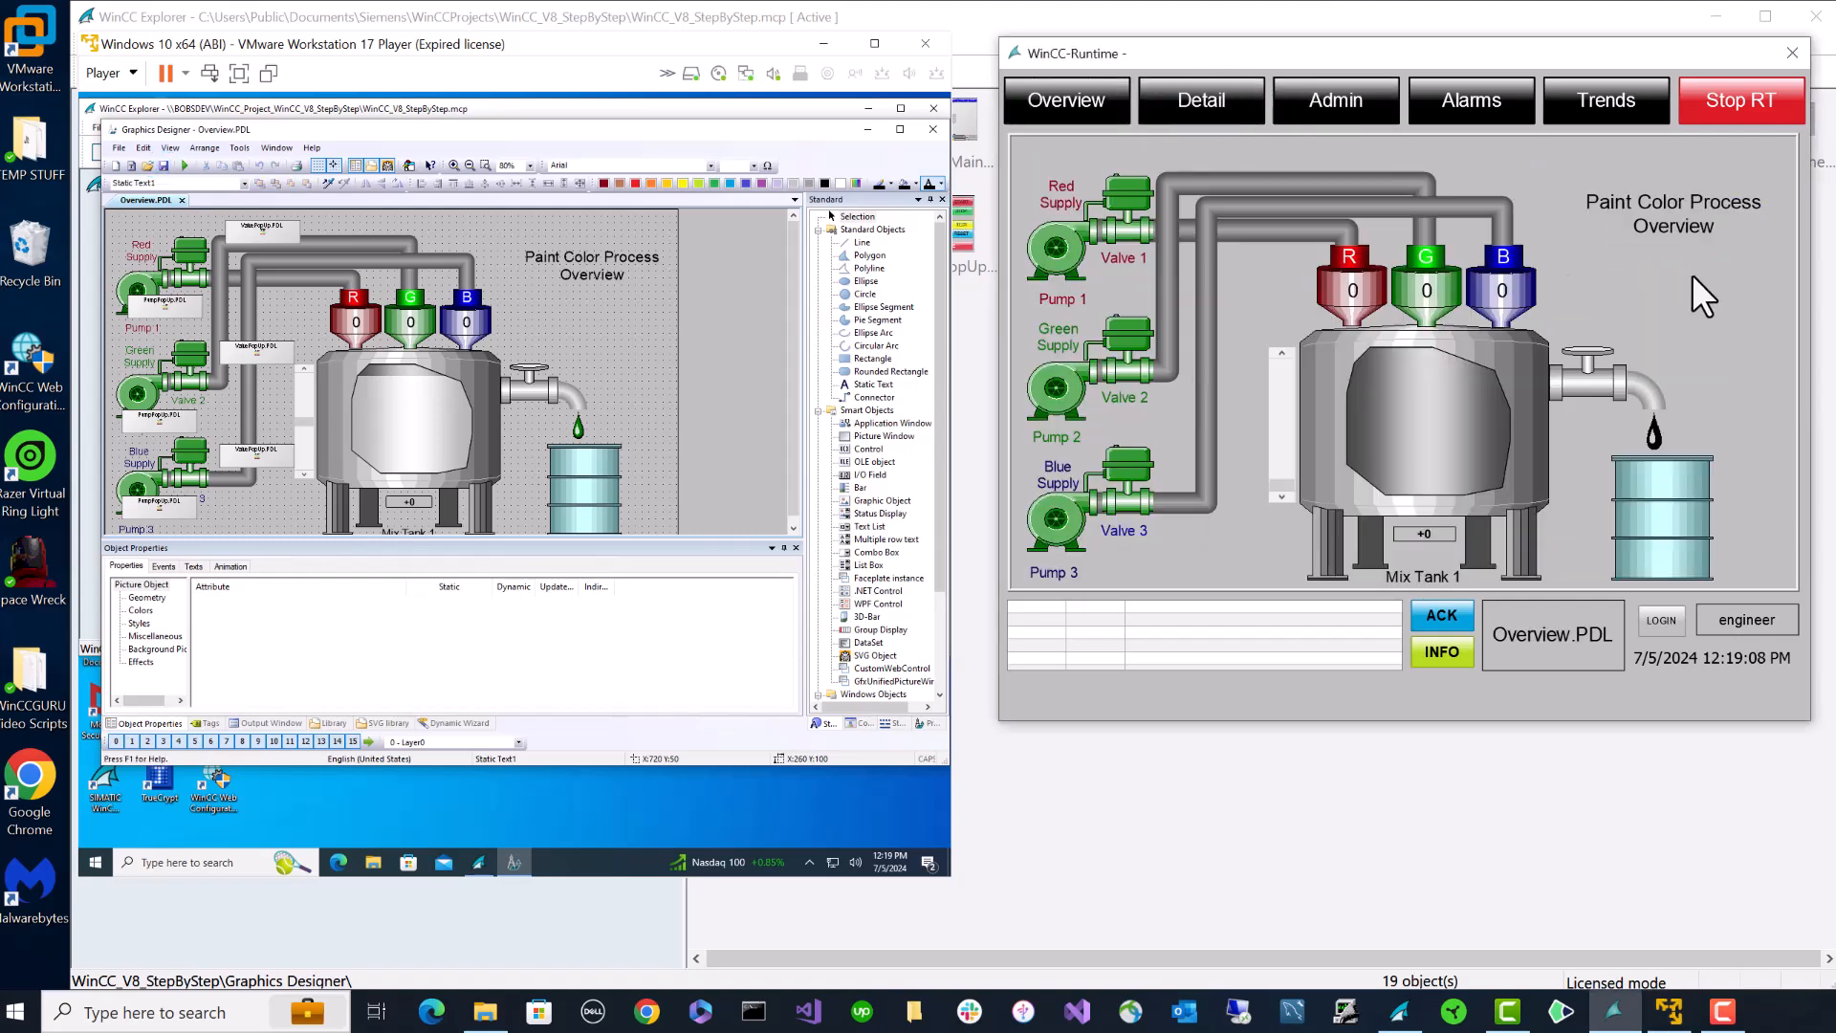